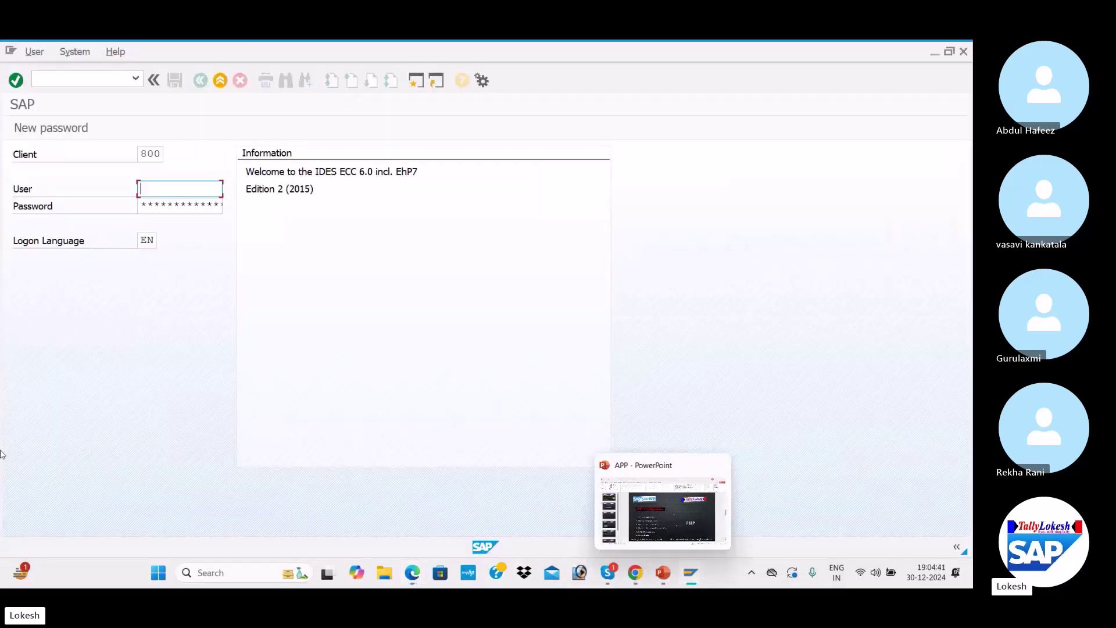
Log on to client 800 with the user ID and password, then run transaction FBZP
type("FIUSER42")
key("Tab")
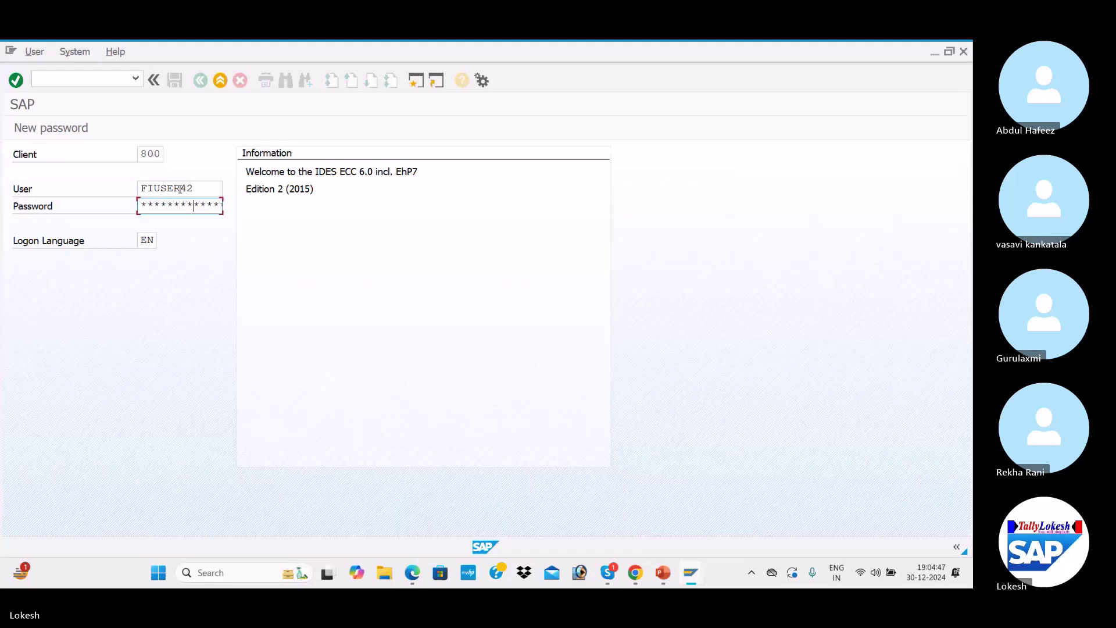
key("Return")
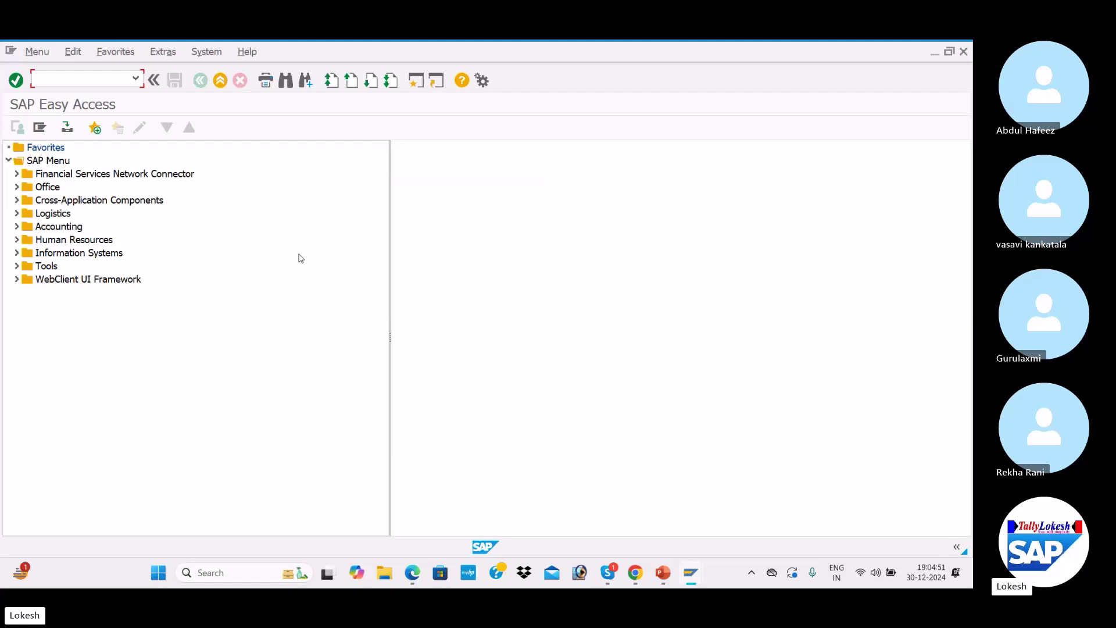
type("FBZP")
key("Return")
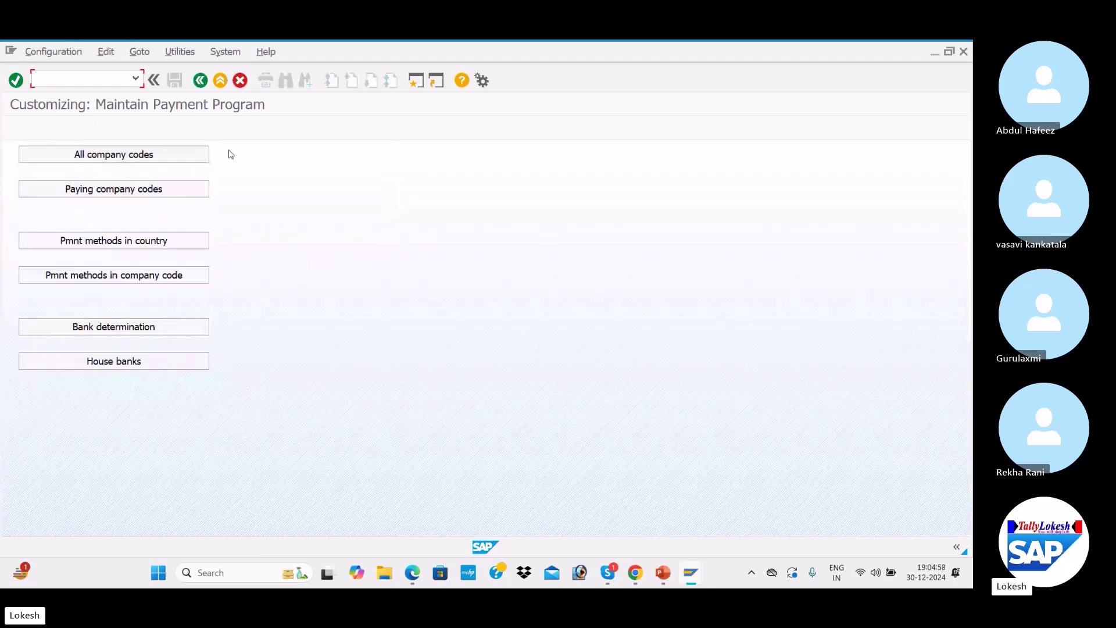
Under All company codes, review the existing settings of company code 1441
left_click(178, 157)
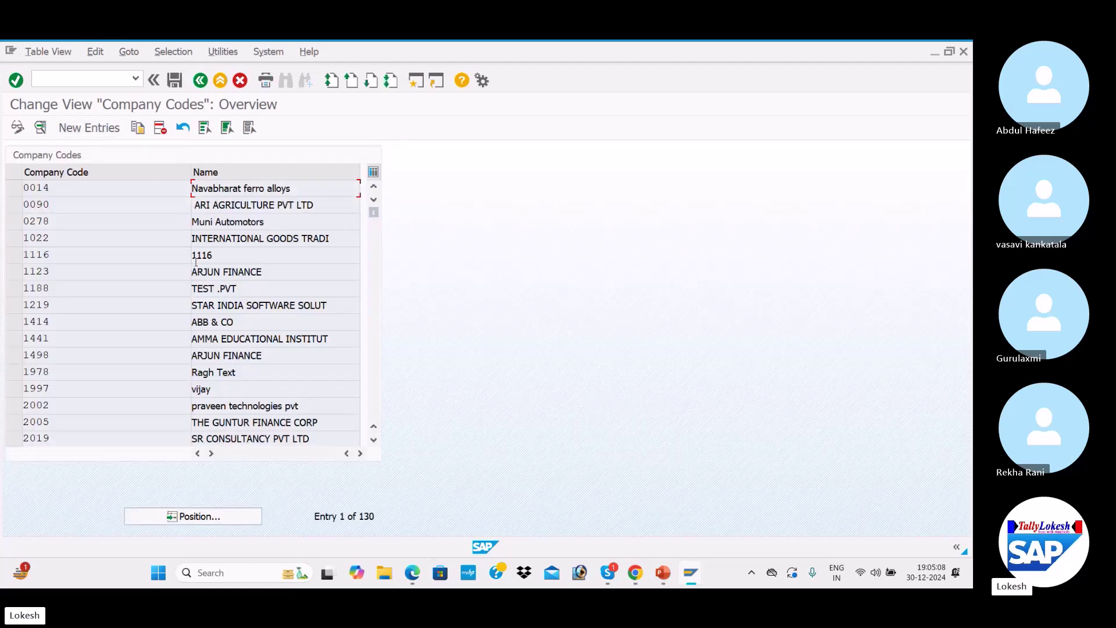
scroll(197, 265, "down", 2)
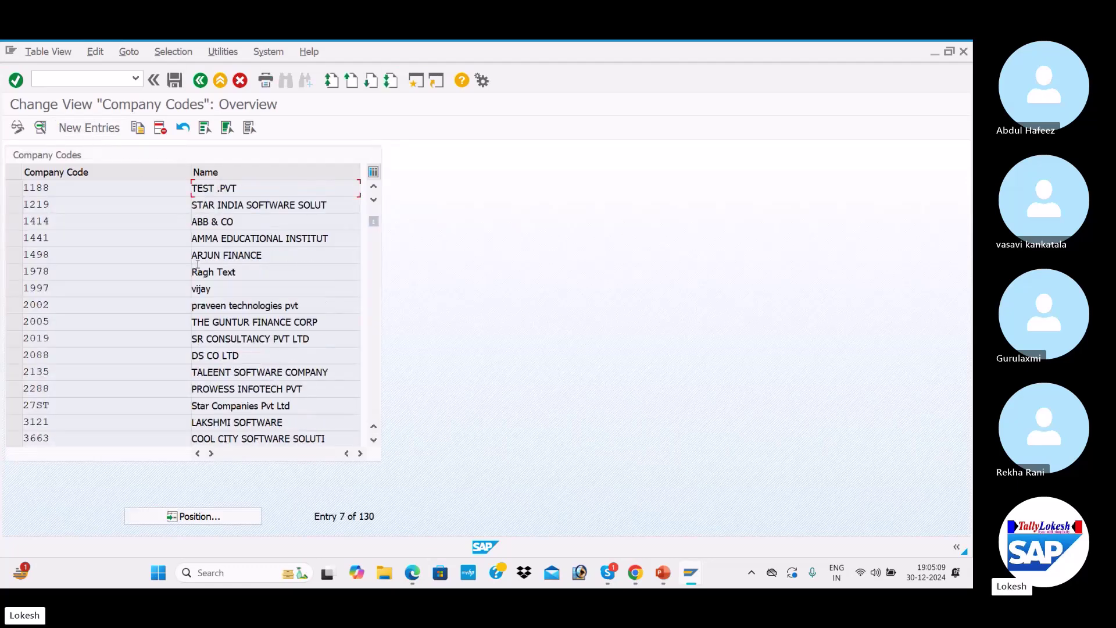
double_click(270, 239)
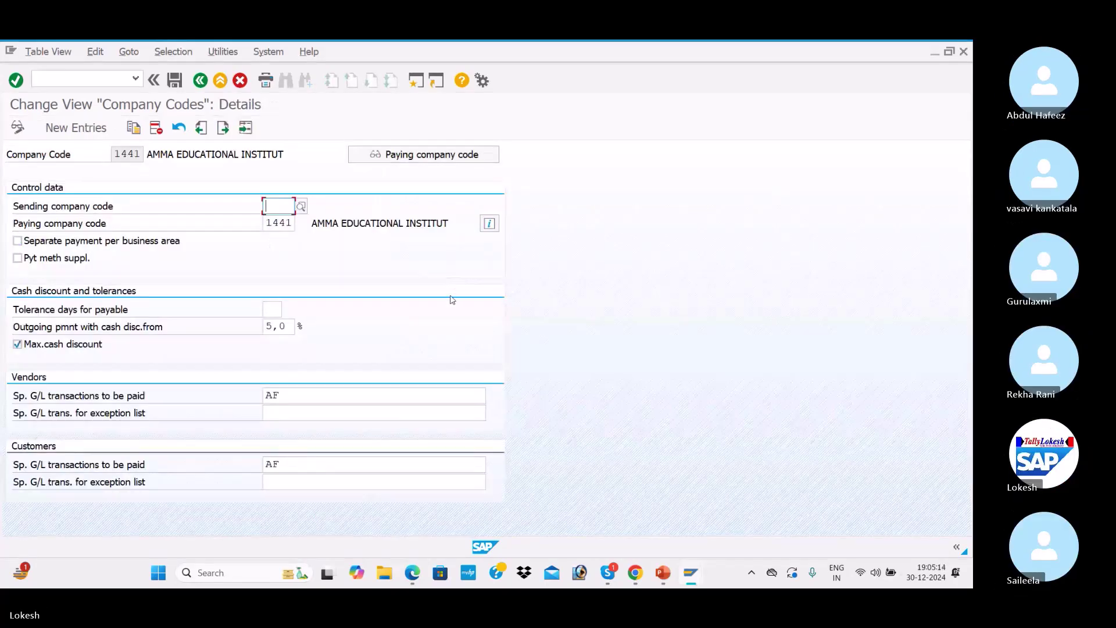
left_click(17, 127)
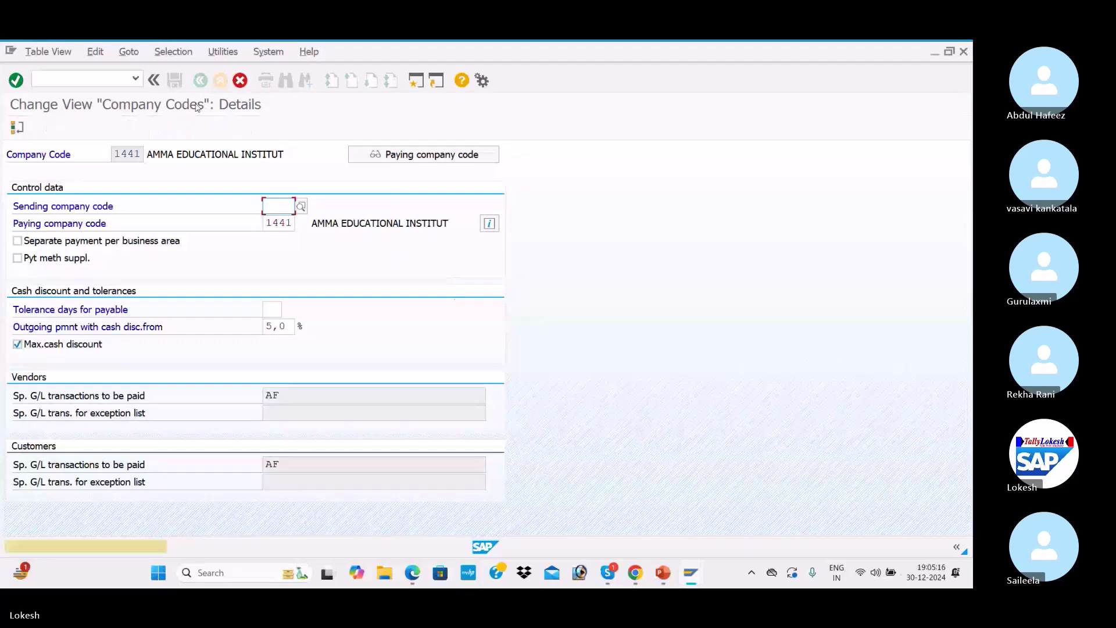
left_click(240, 81)
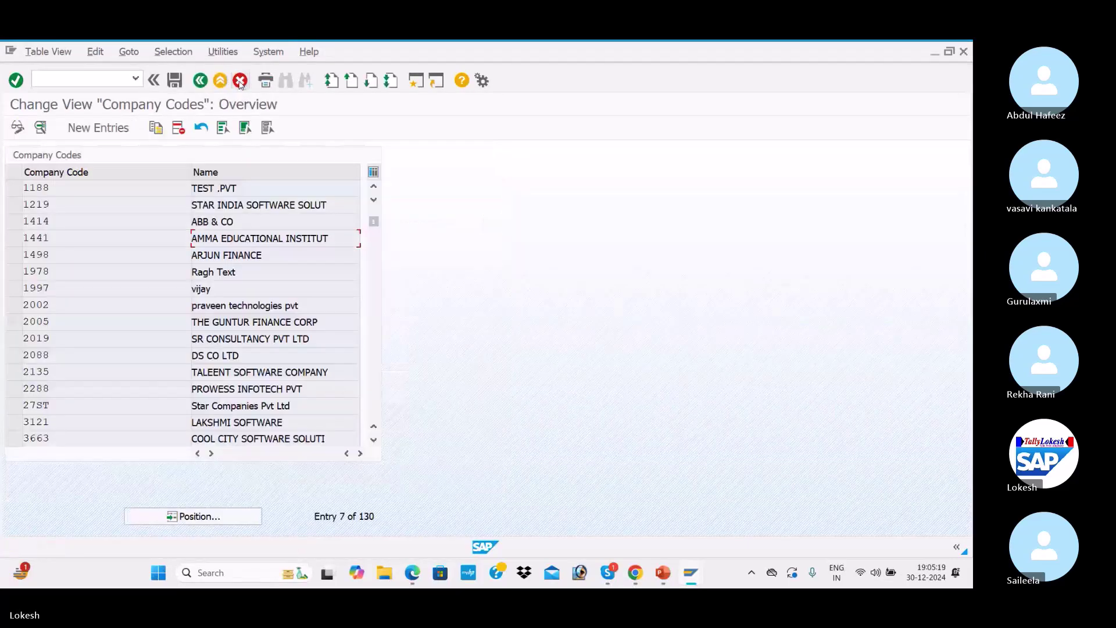
Review company code 2135's settings, then start a new company code entry
scroll(248, 270, "down", 2)
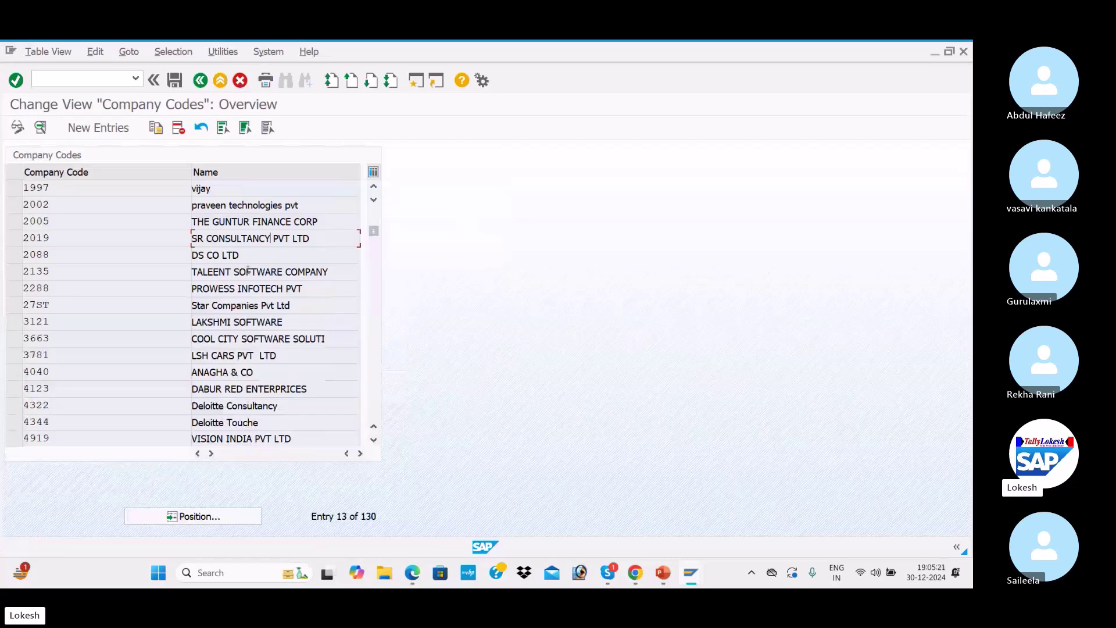
double_click(268, 272)
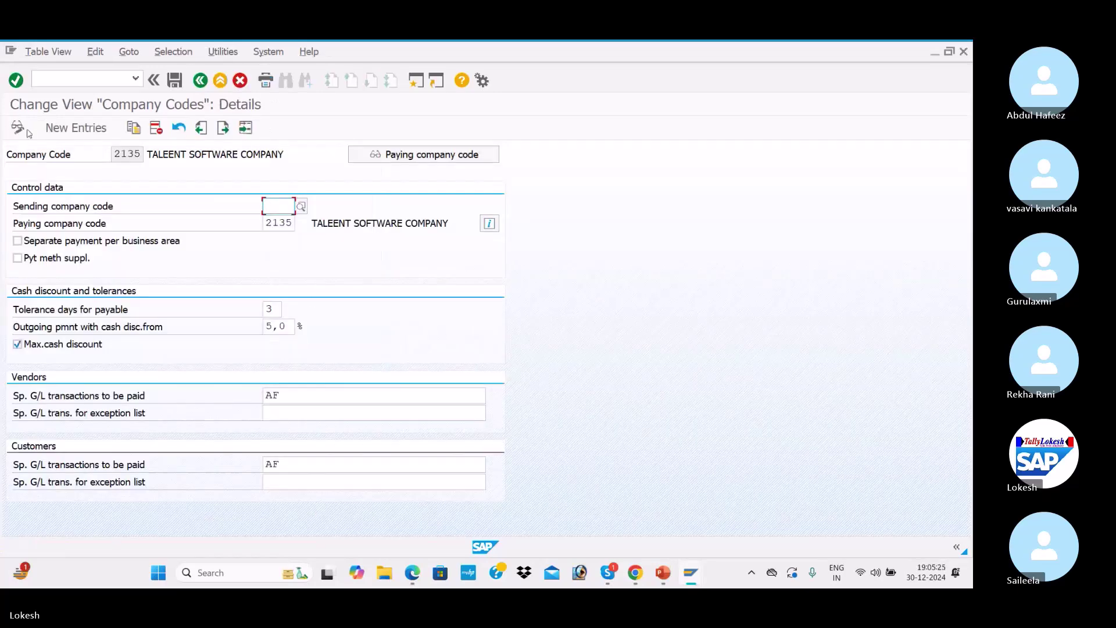
left_click(238, 82)
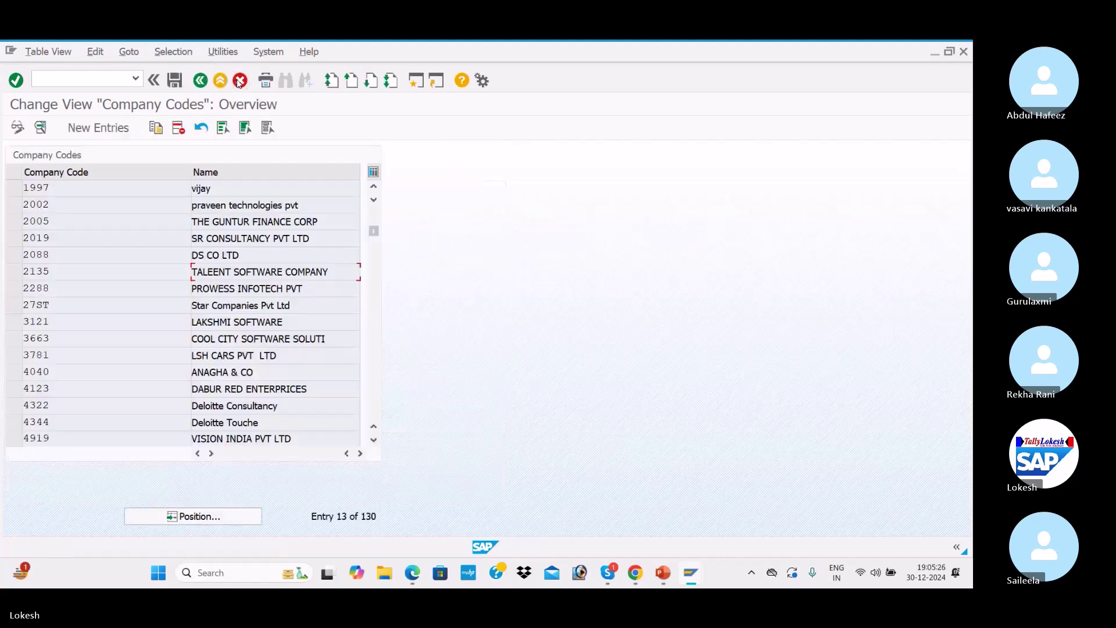
left_click(98, 127)
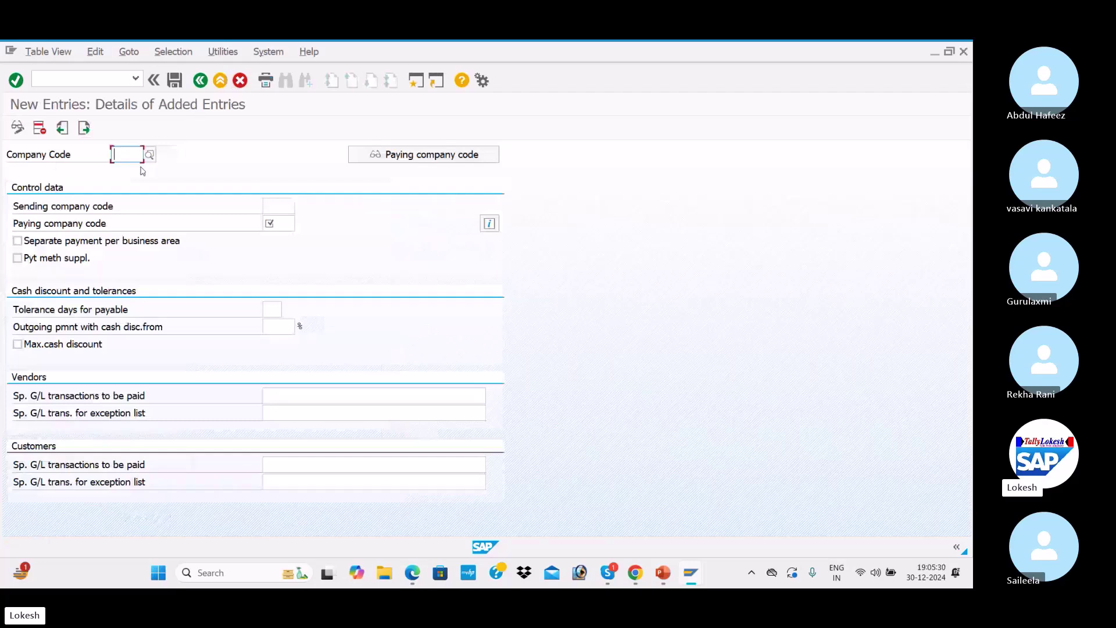
Enter company code ITC1 with paying company code ITC1 and separate payment per business area
type("ITC1")
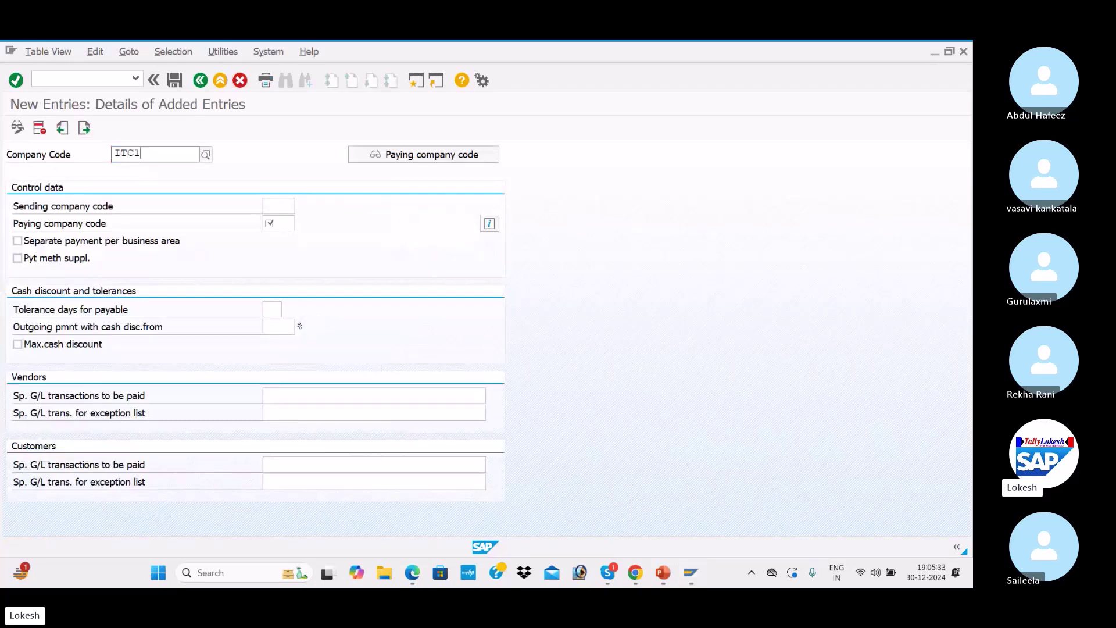
key("Return")
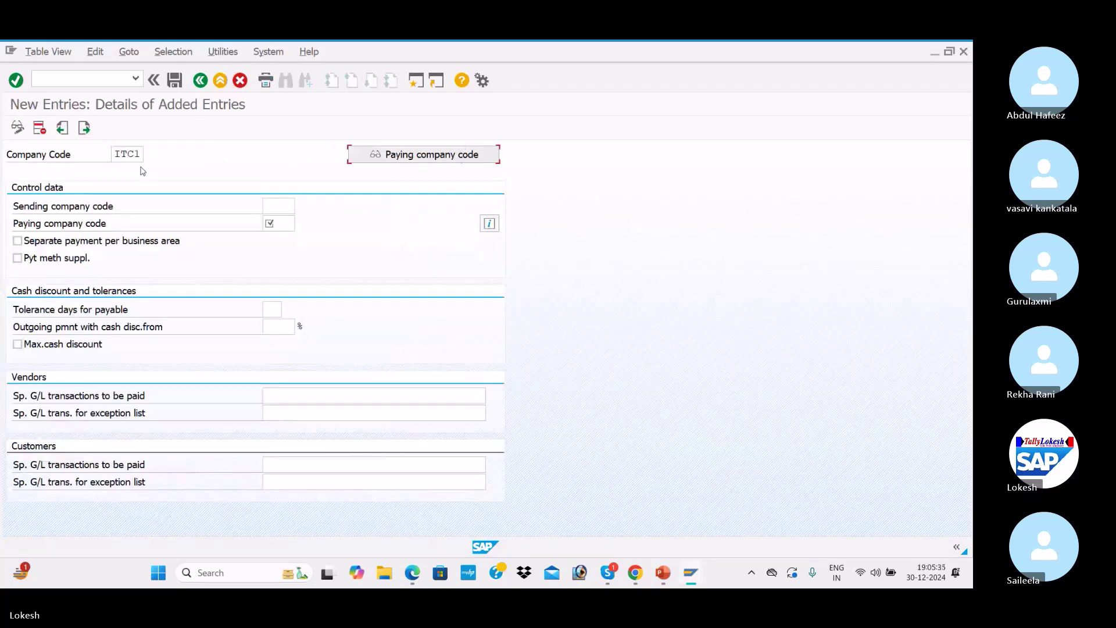
left_click(267, 205)
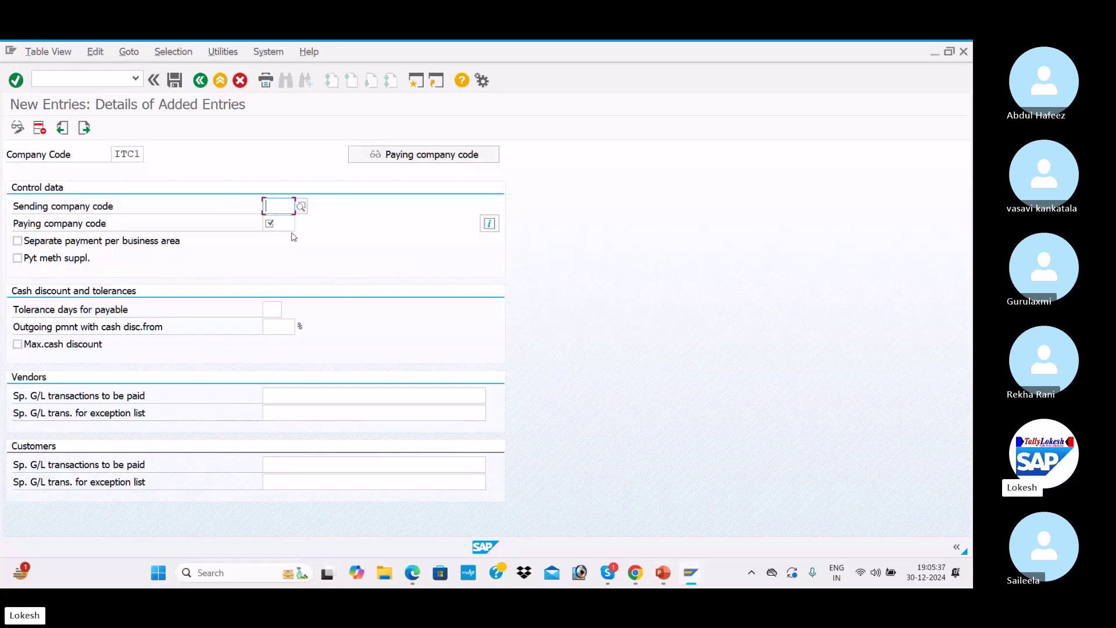
left_click(288, 226)
type("ITC1")
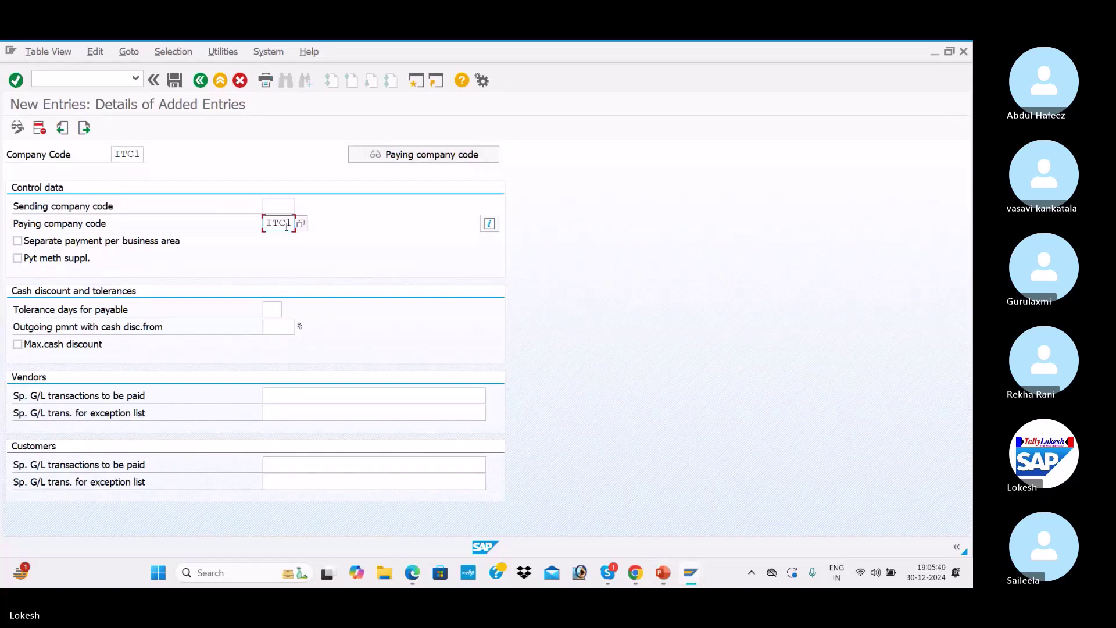
key("Tab")
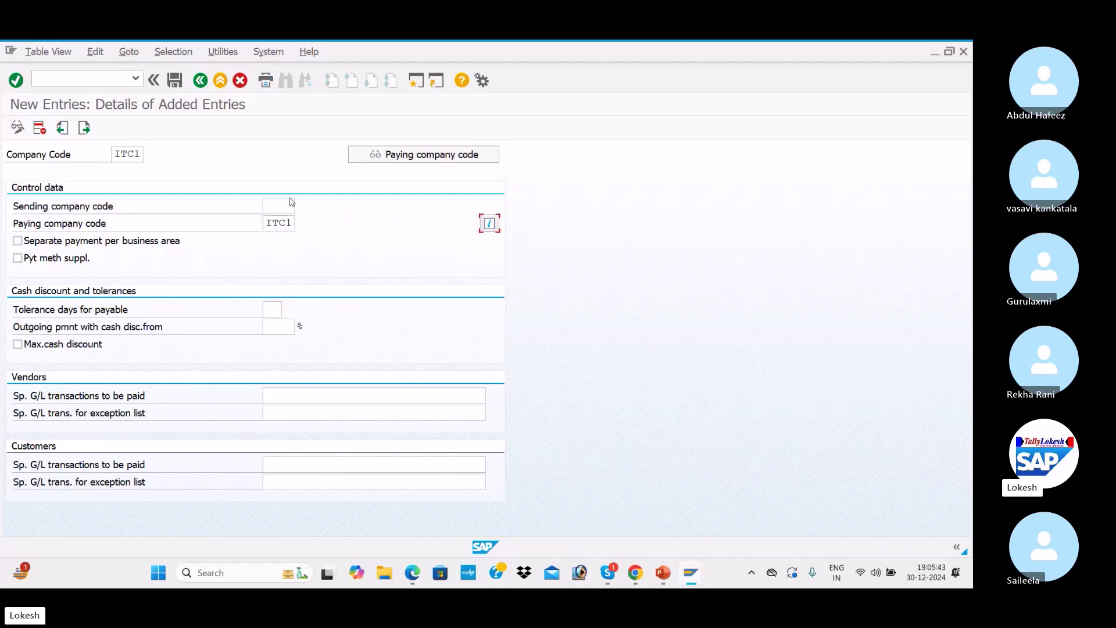
left_click(283, 205)
left_click(18, 241)
left_click(412, 572)
Check the PDF's sample company code screen, then return to the ITC1 New Entries form
scroll(367, 449, "down", 3)
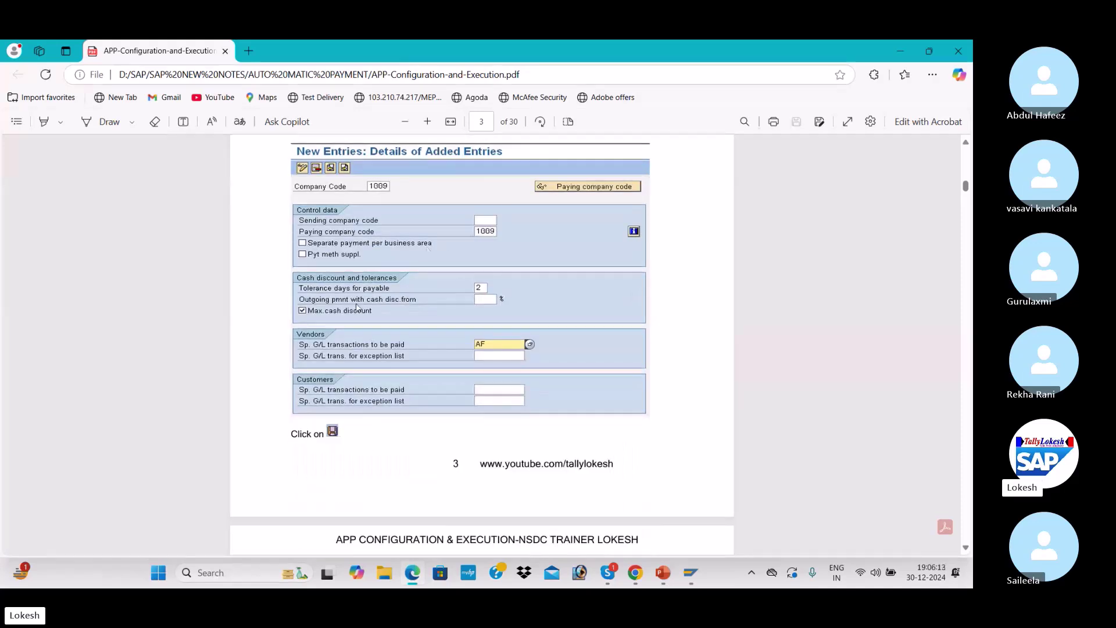
mouse_move(695, 575)
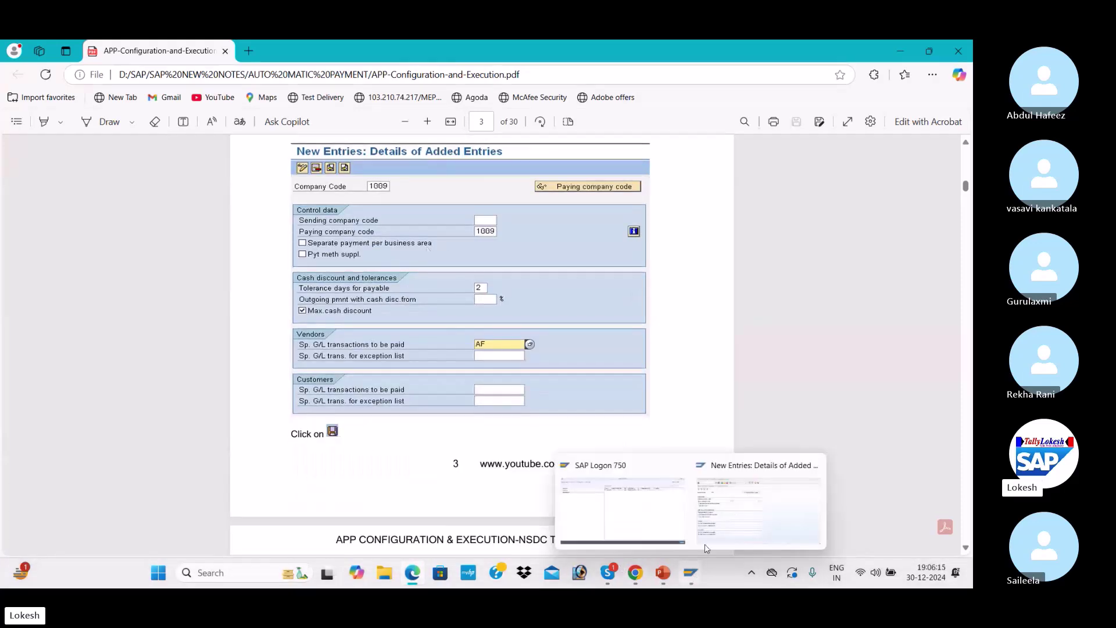
left_click(739, 505)
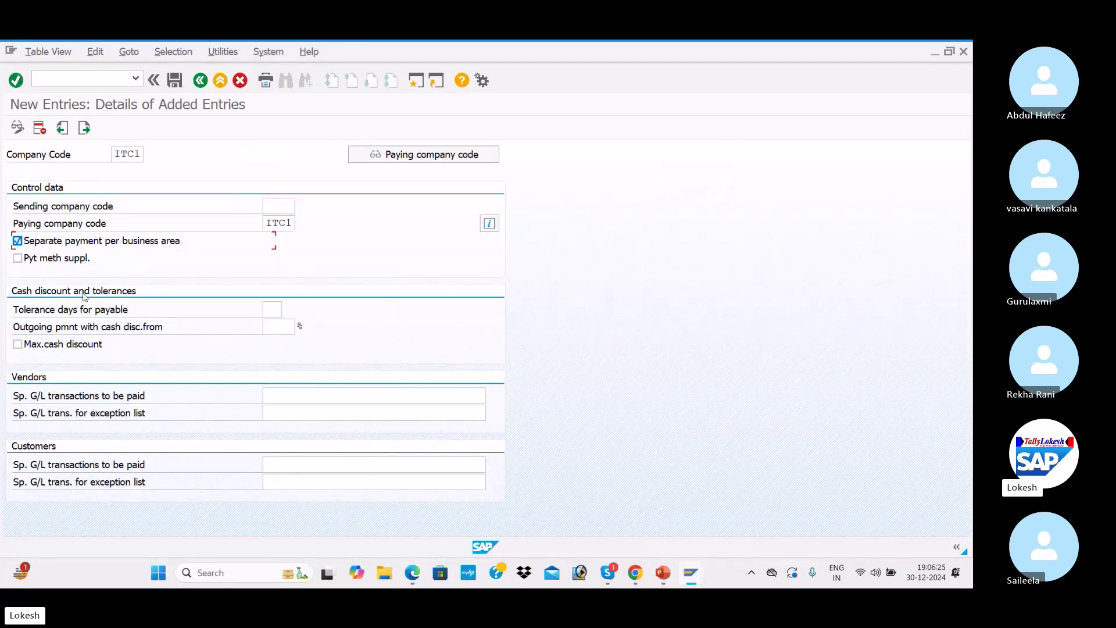
Give ITC1 2 tolerance days, cash discount from 5%, and maximum cash discount
left_click(280, 308)
left_click(271, 325)
left_click(281, 326)
type("5")
key("Tab")
left_click(279, 325)
left_click(275, 310)
left_click(283, 326)
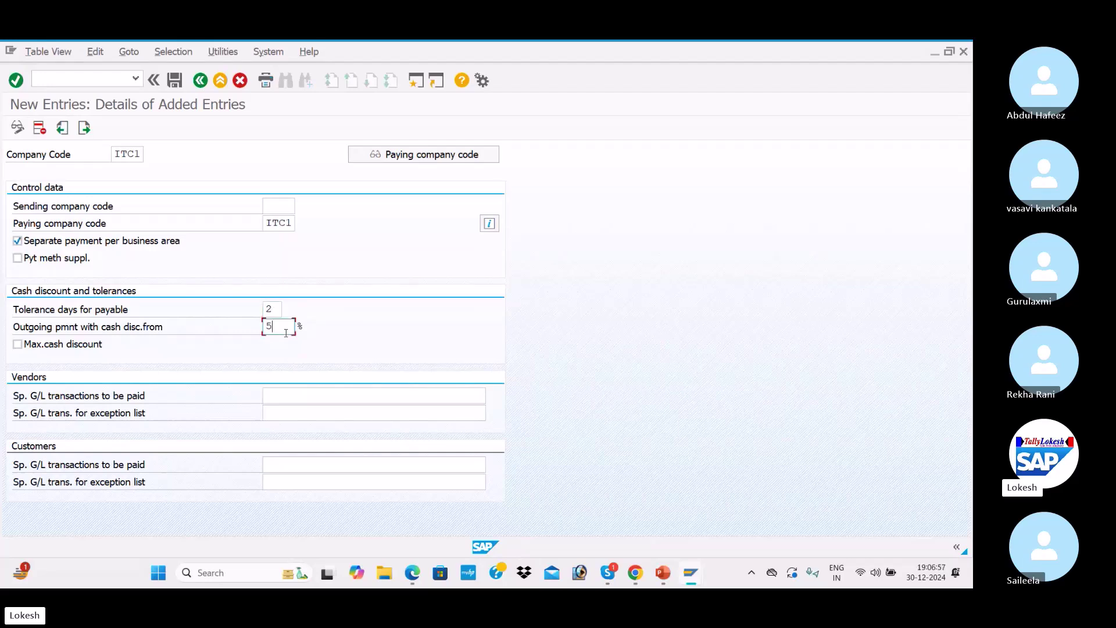
left_click(21, 348)
Enter special G/L indicator AF for both vendor and customer transactions
left_click(287, 393)
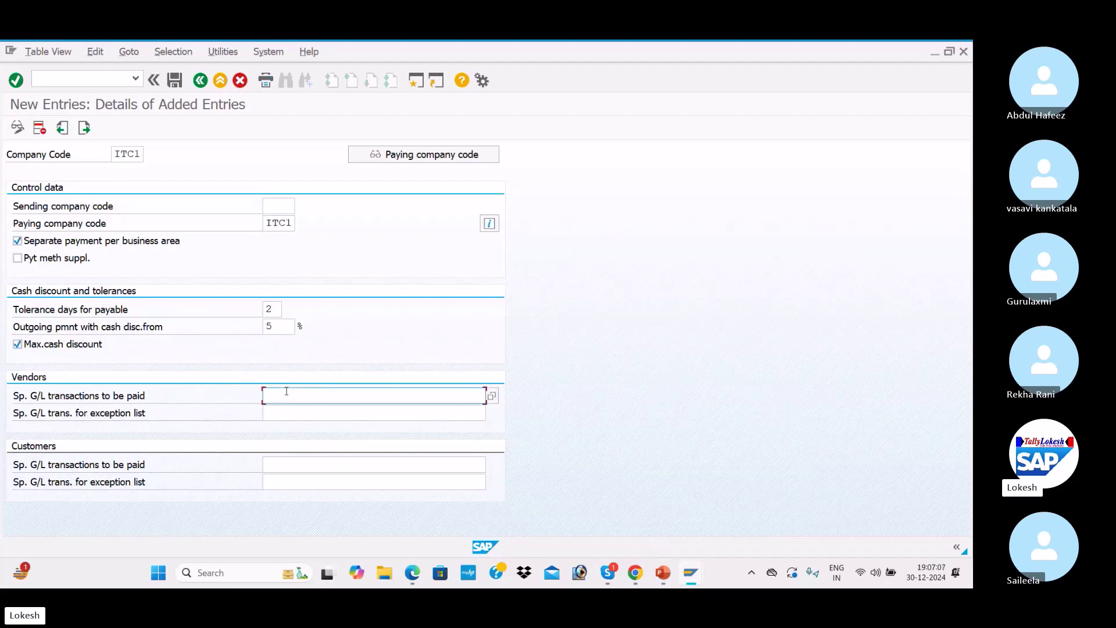
left_click(492, 397)
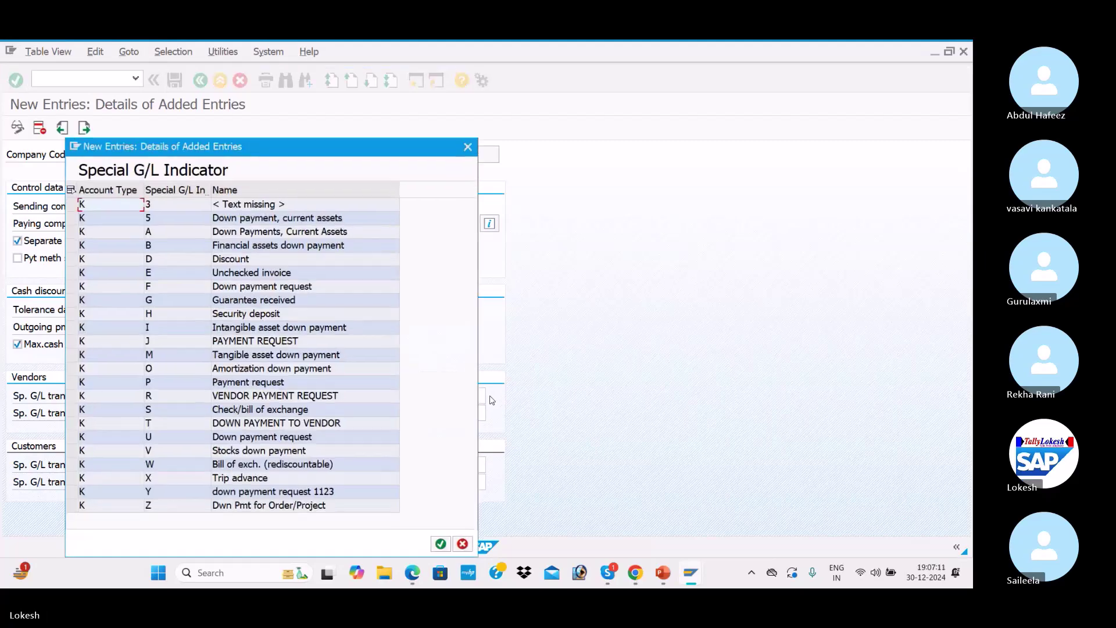
left_click(215, 233)
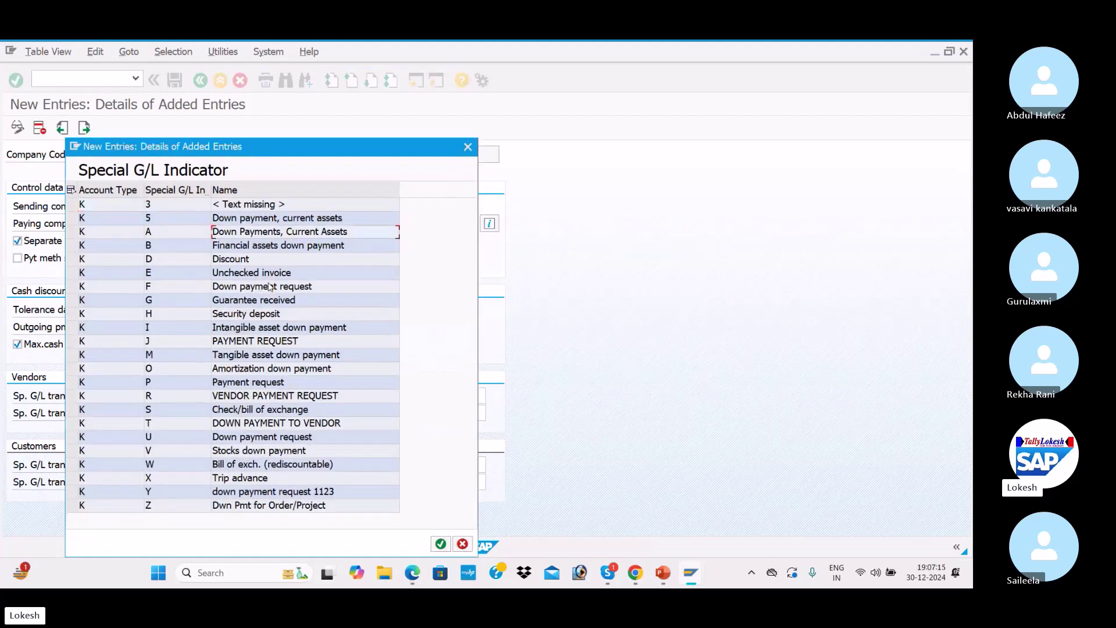
left_click(468, 146)
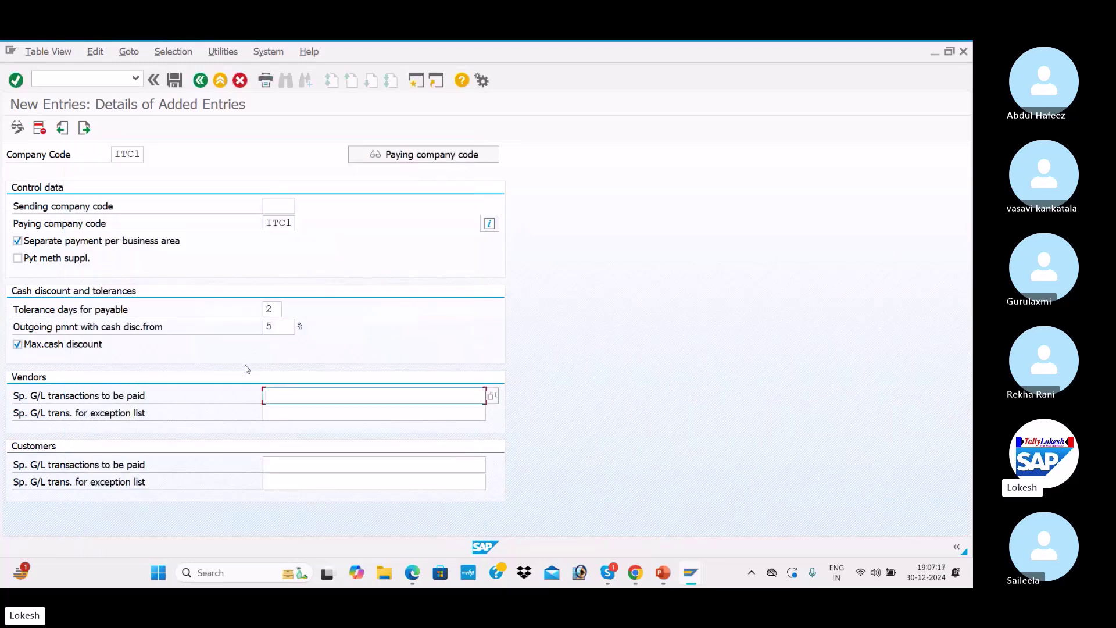
type("AF")
left_click(283, 466)
type("AF")
key("alt+Tab")
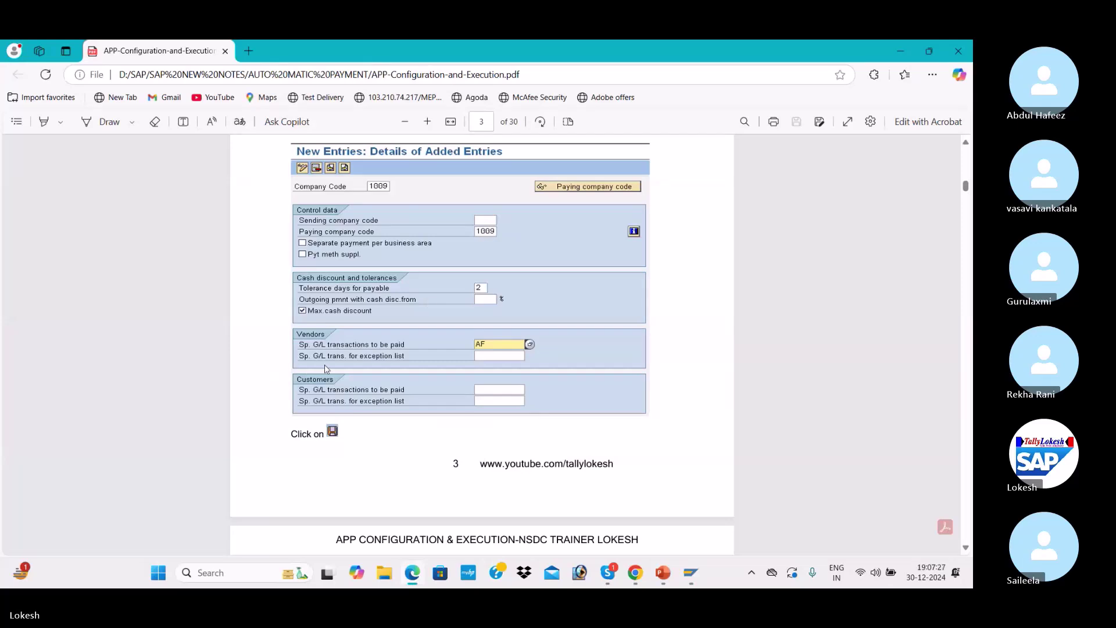
Save ITC1's settings under new request 'AUTO MATIC PAYMENT PROGRAM FOR ITC1' and return to company codes
key("alt+Tab")
left_click(175, 80)
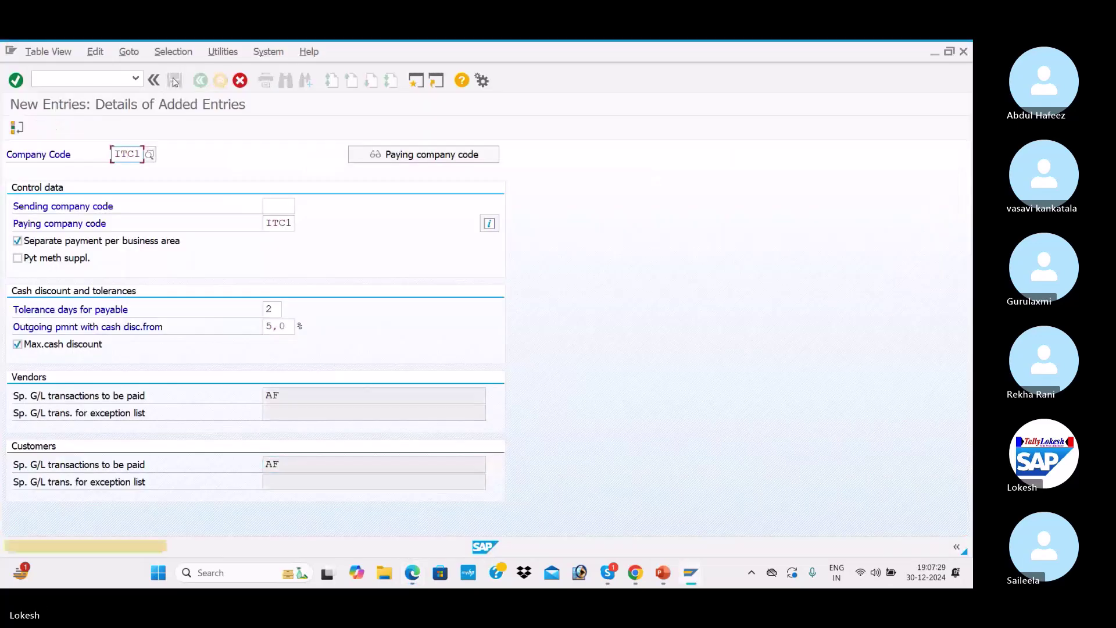
left_click(175, 80)
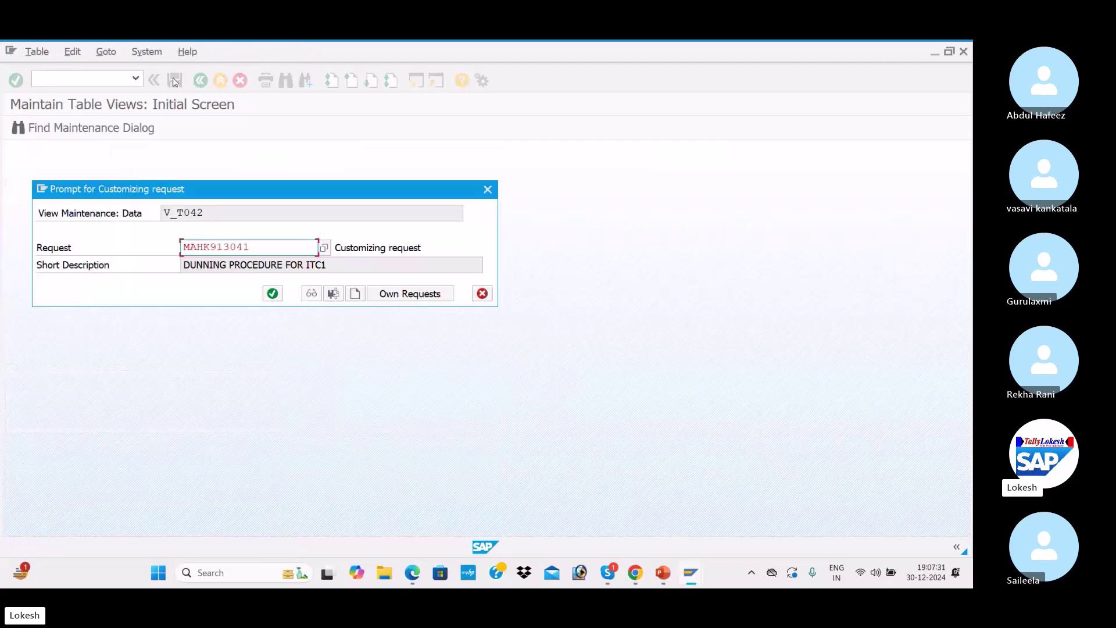
left_click(354, 293)
type("AUTO ")
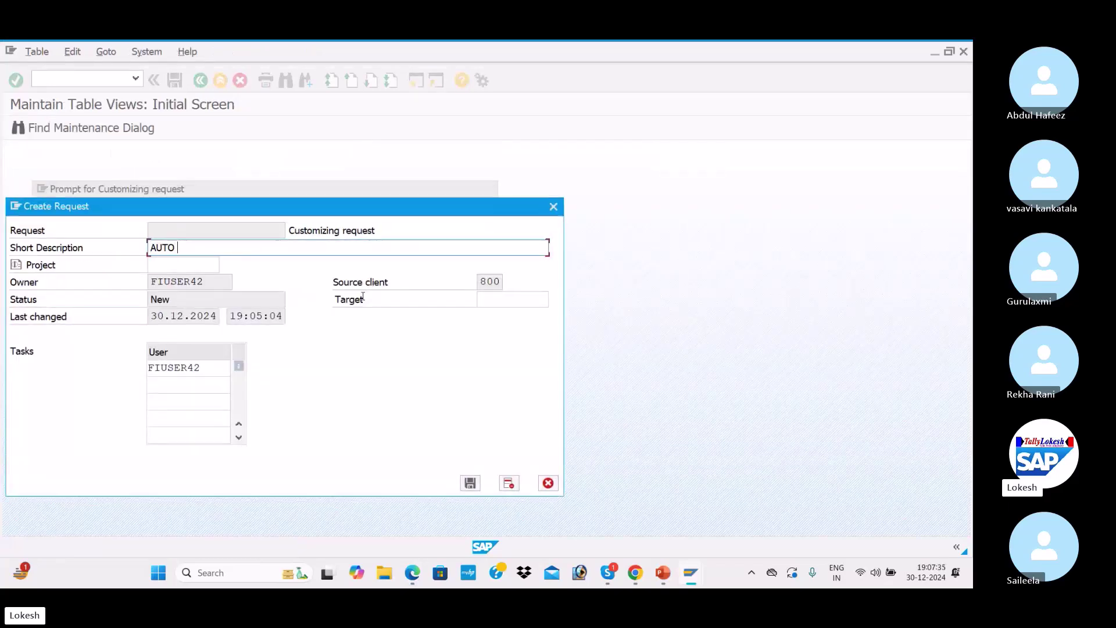
type("MATCIC PAYMENT PROGRAM")
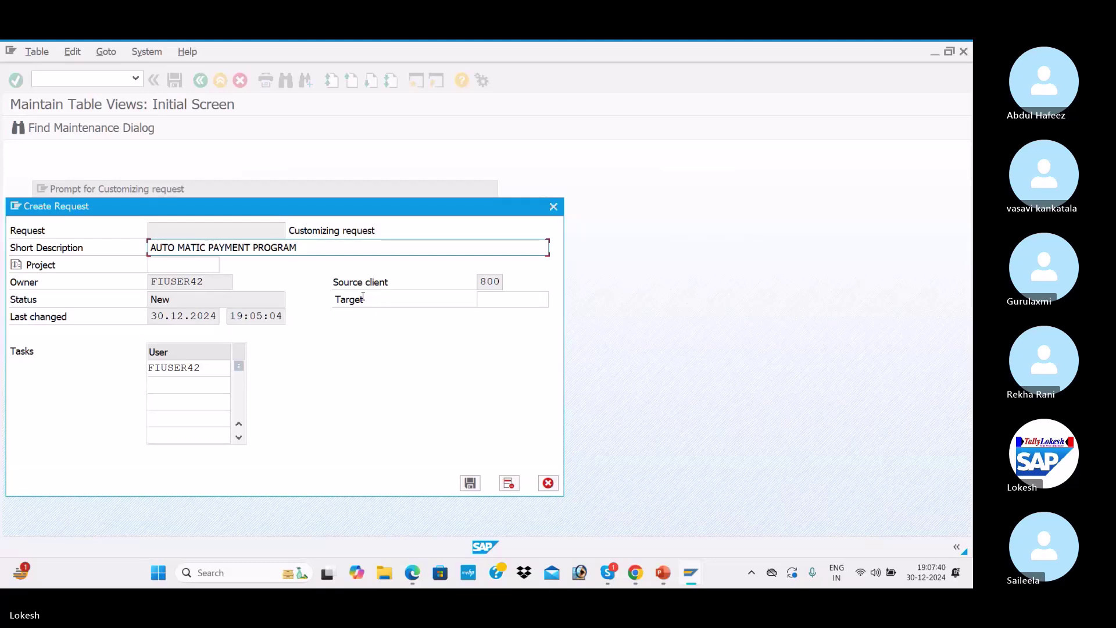
type(" FOR ITC1")
left_click(469, 482)
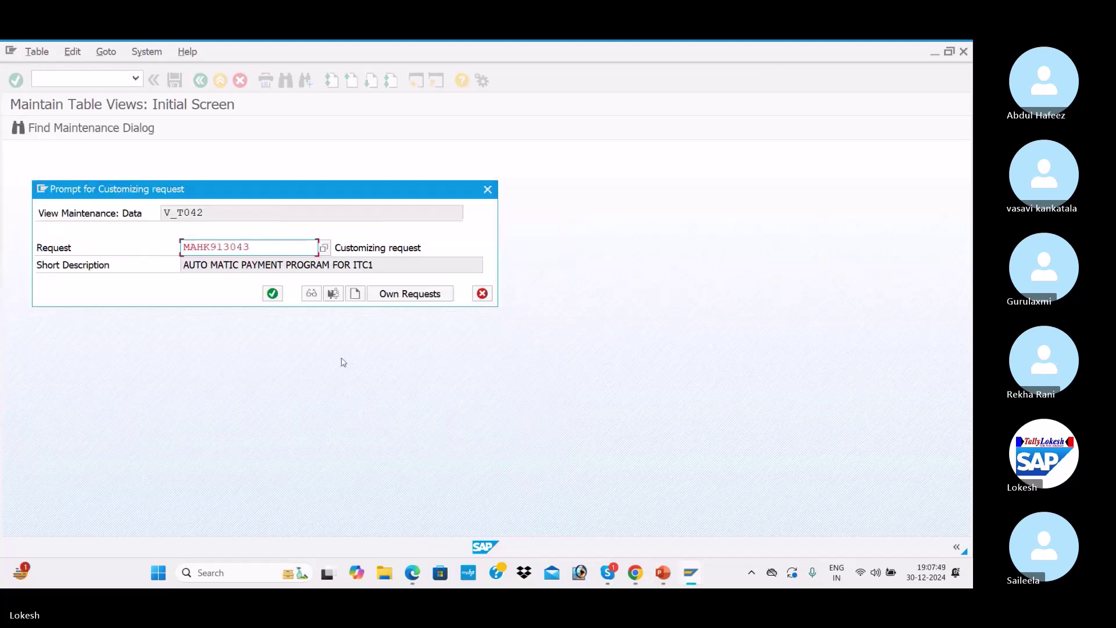
left_click(272, 293)
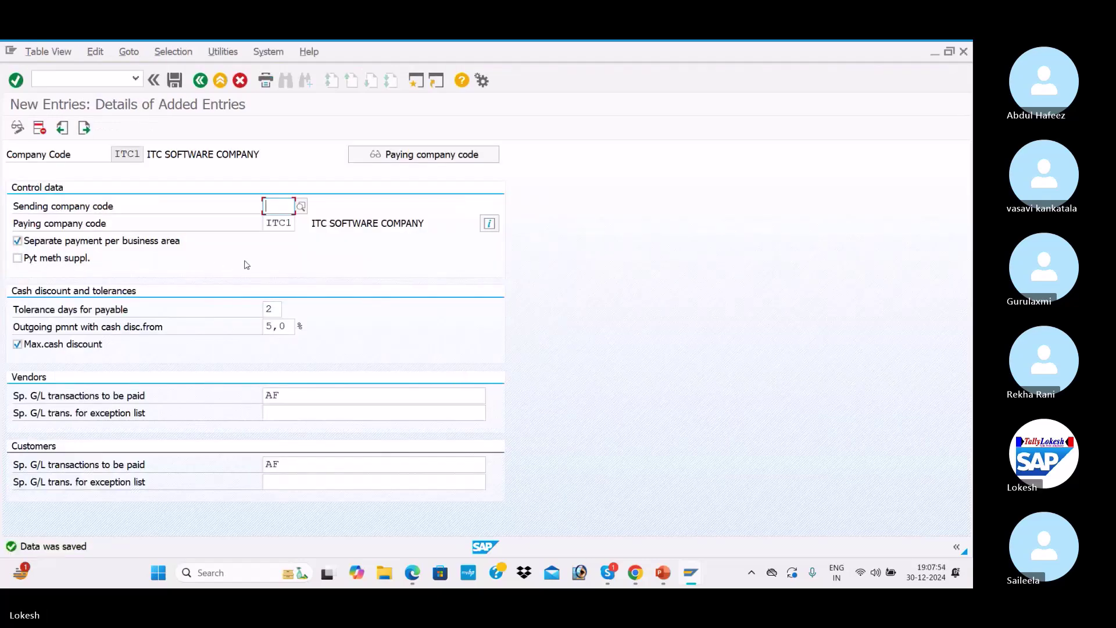
left_click(204, 80)
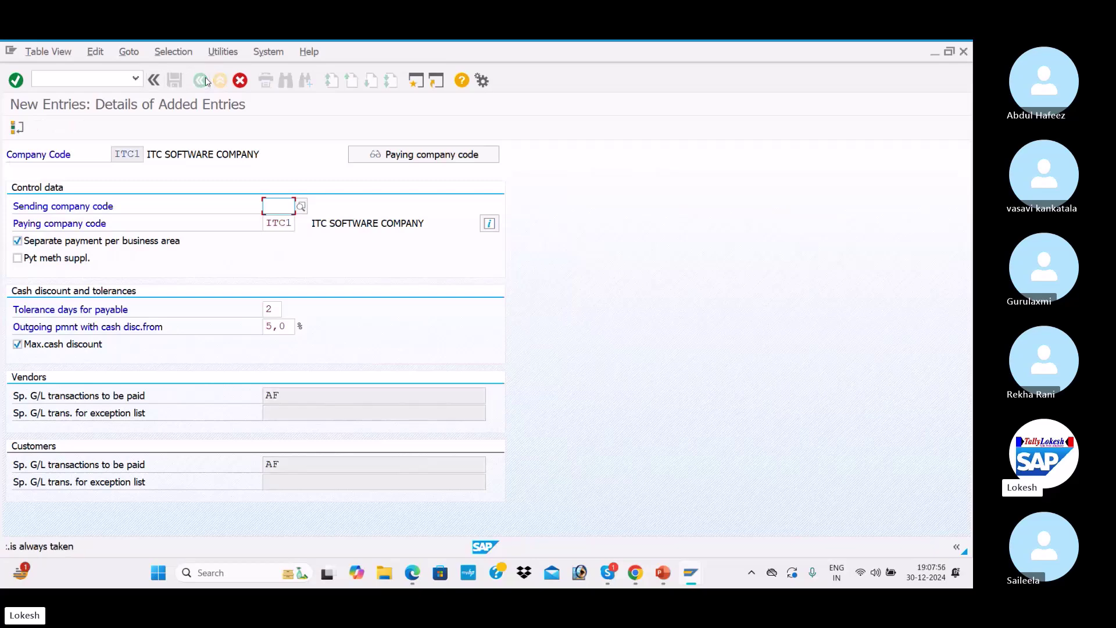
left_click(239, 81)
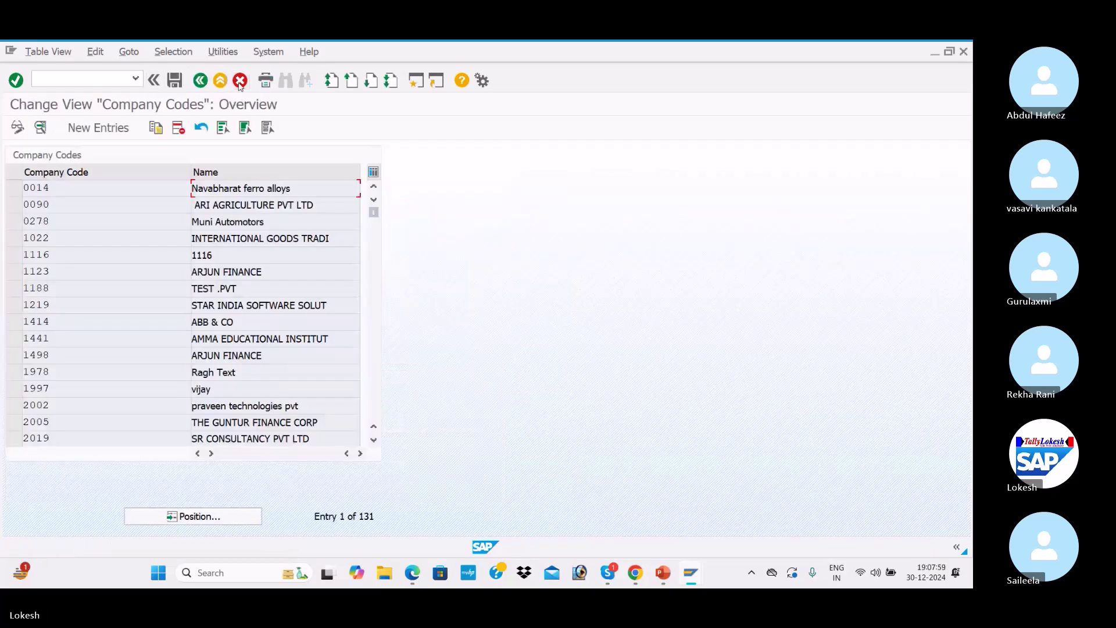
Create a new paying company code entry for ITC1
left_click(200, 80)
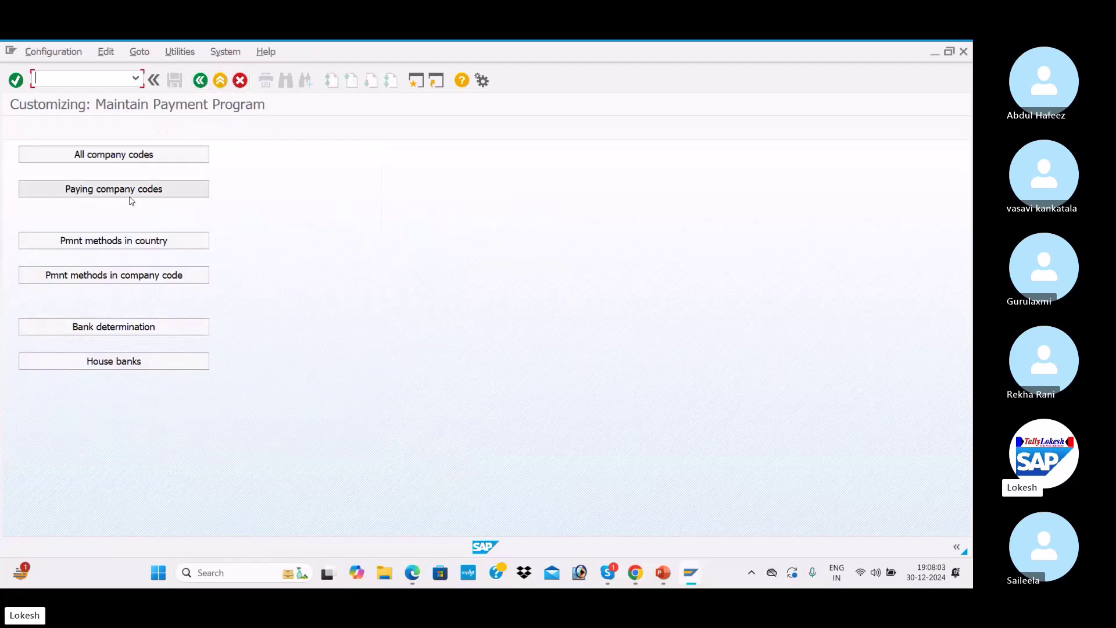
left_click(165, 190)
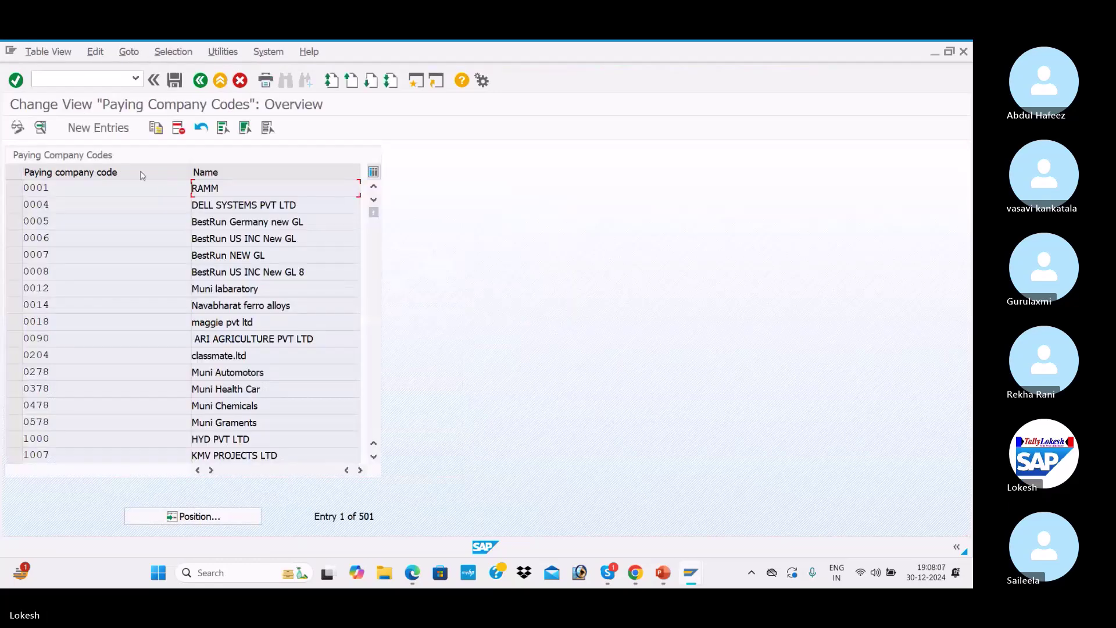
left_click(114, 129)
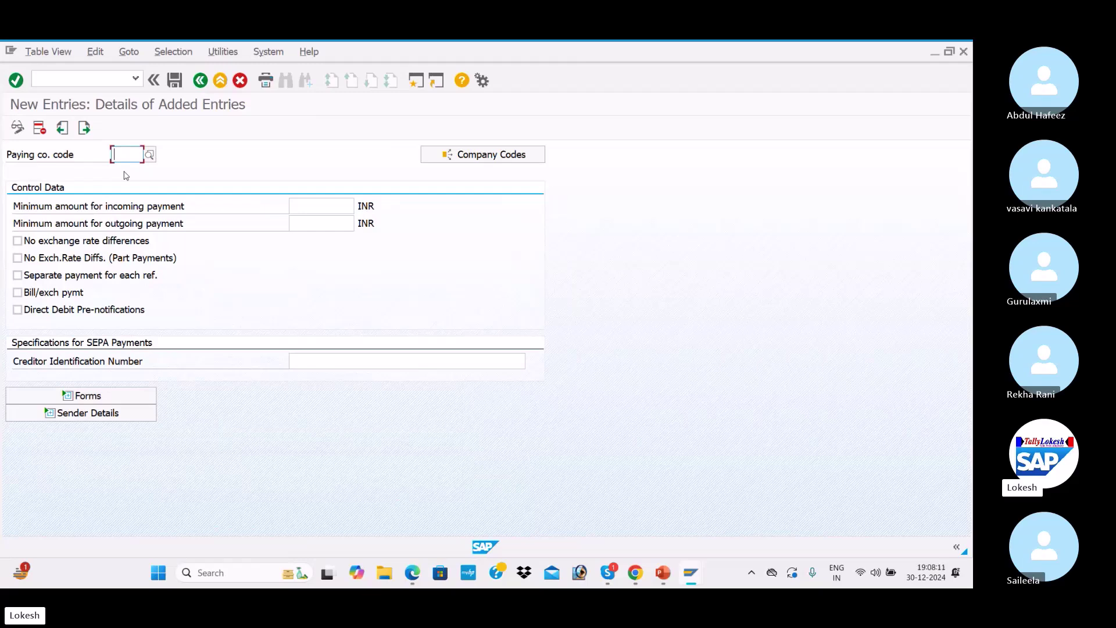
type("ITC1")
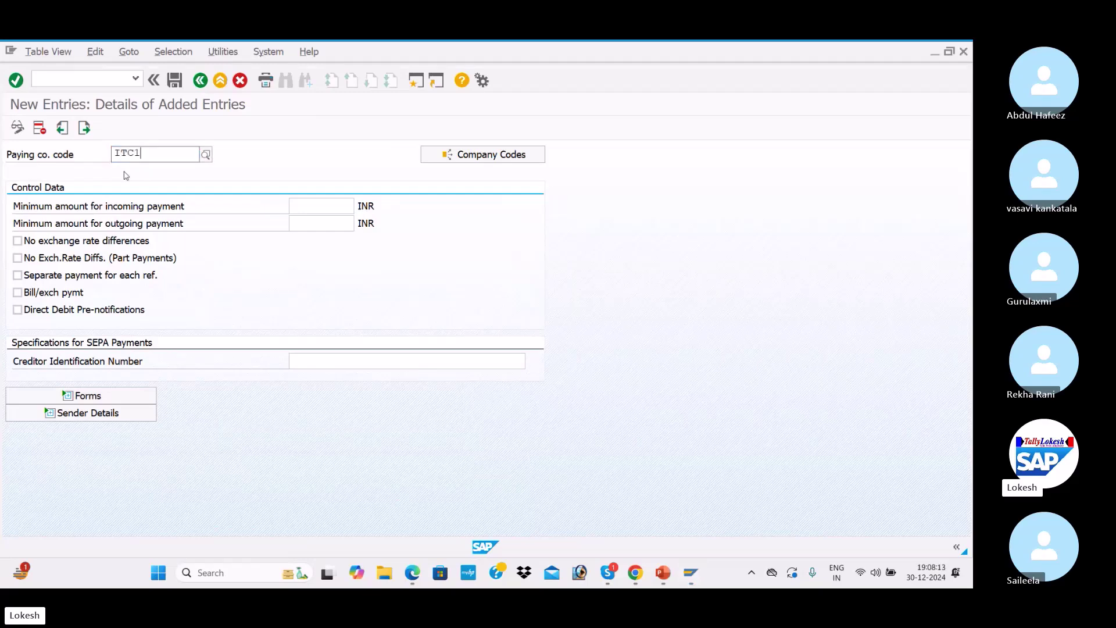
left_click(124, 176)
key("Tab")
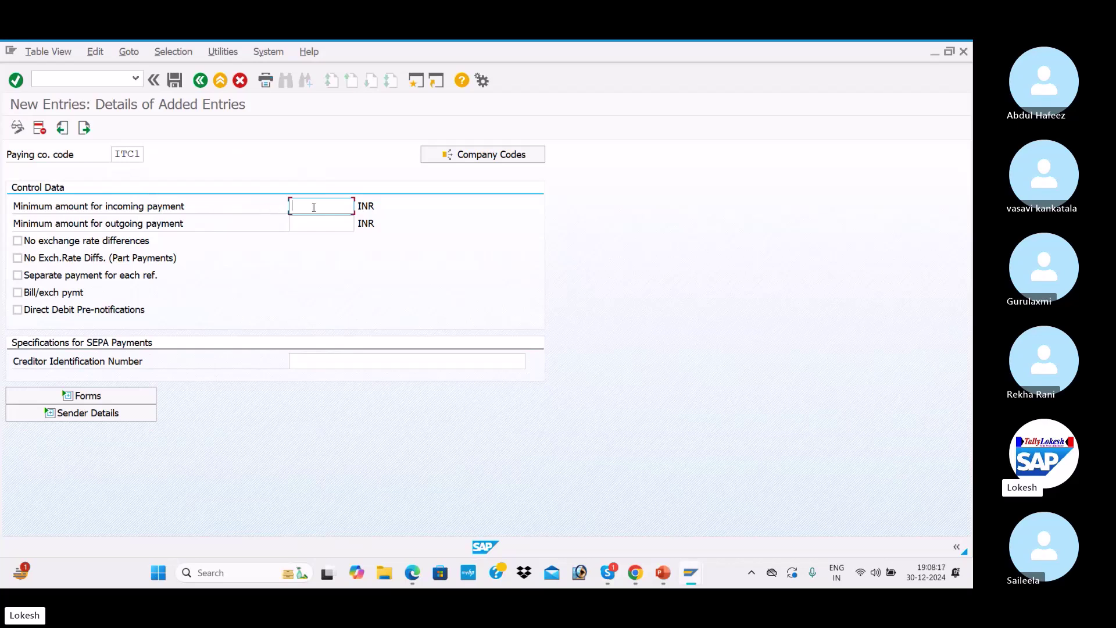
left_click(306, 223)
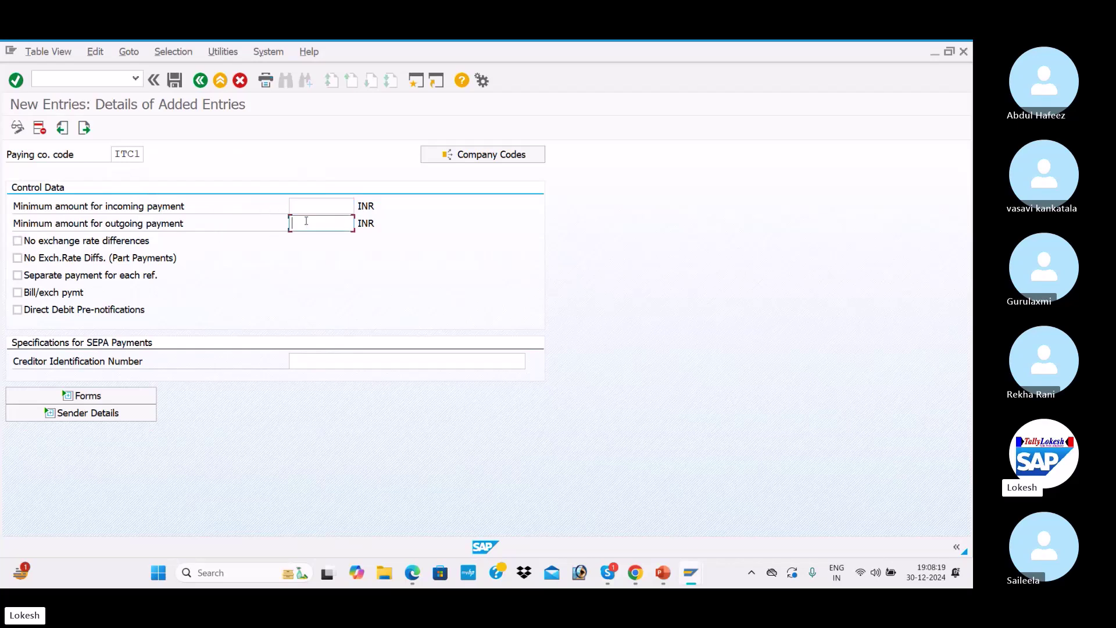
left_click(309, 206)
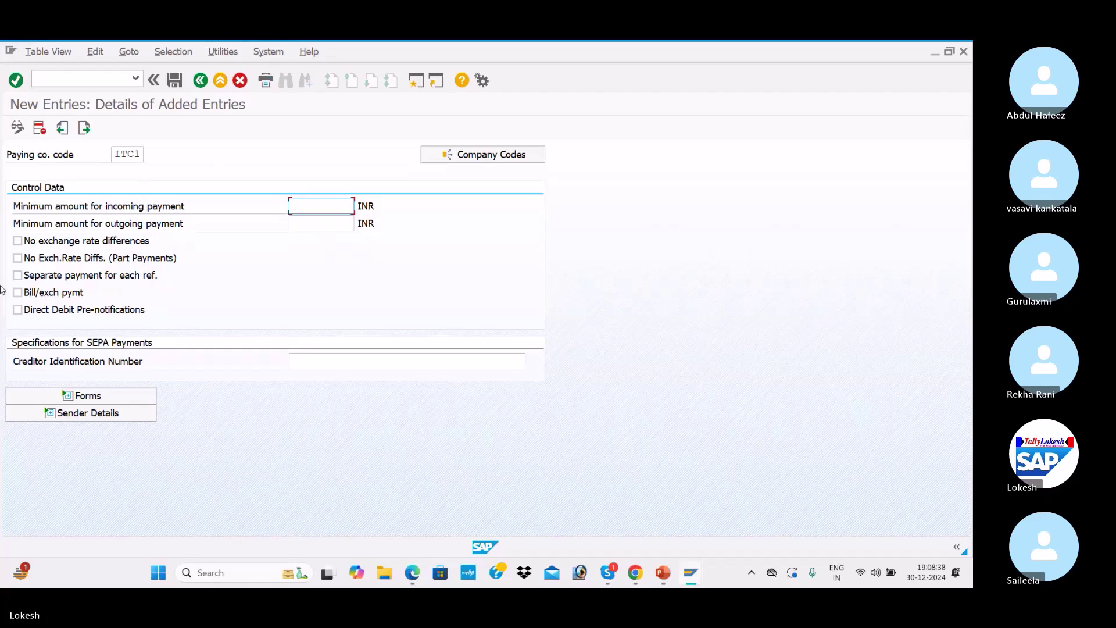
Review the reference PDF's sample paying company code settings, then return to SAP
key("alt+Tab")
scroll(353, 344, "down", 5)
scroll(353, 345, "down", 15)
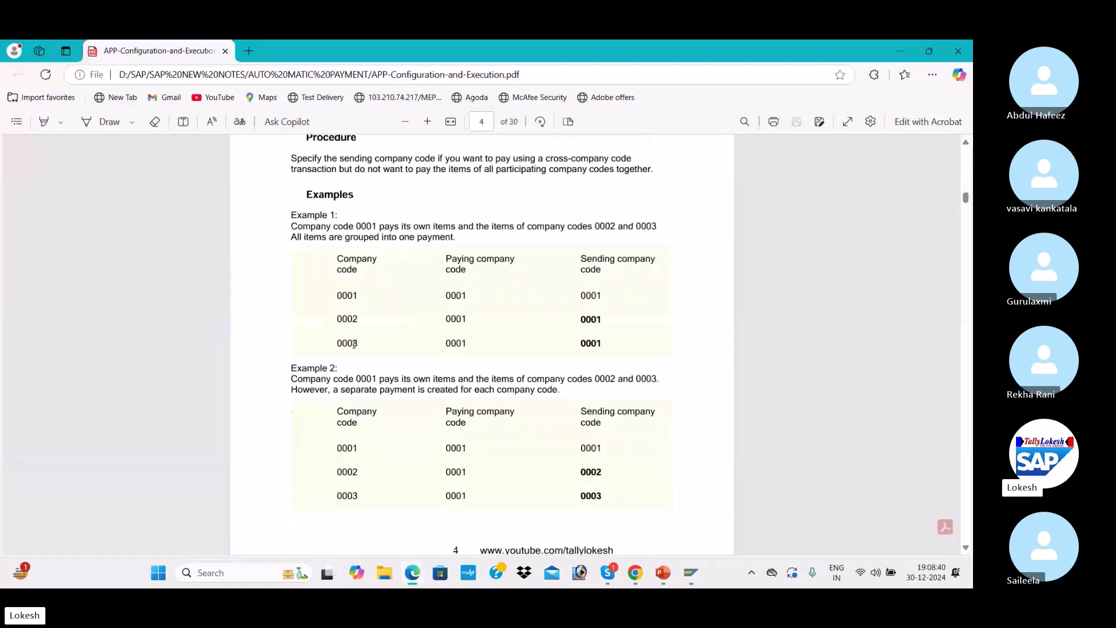
scroll(356, 348, "down", 10)
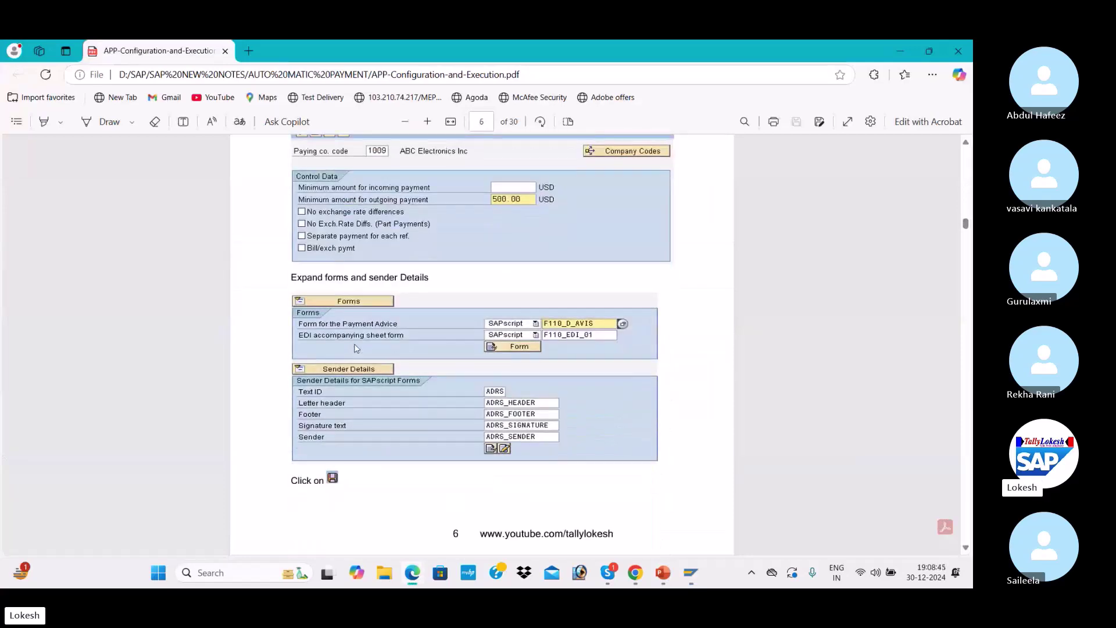
key("alt+Tab")
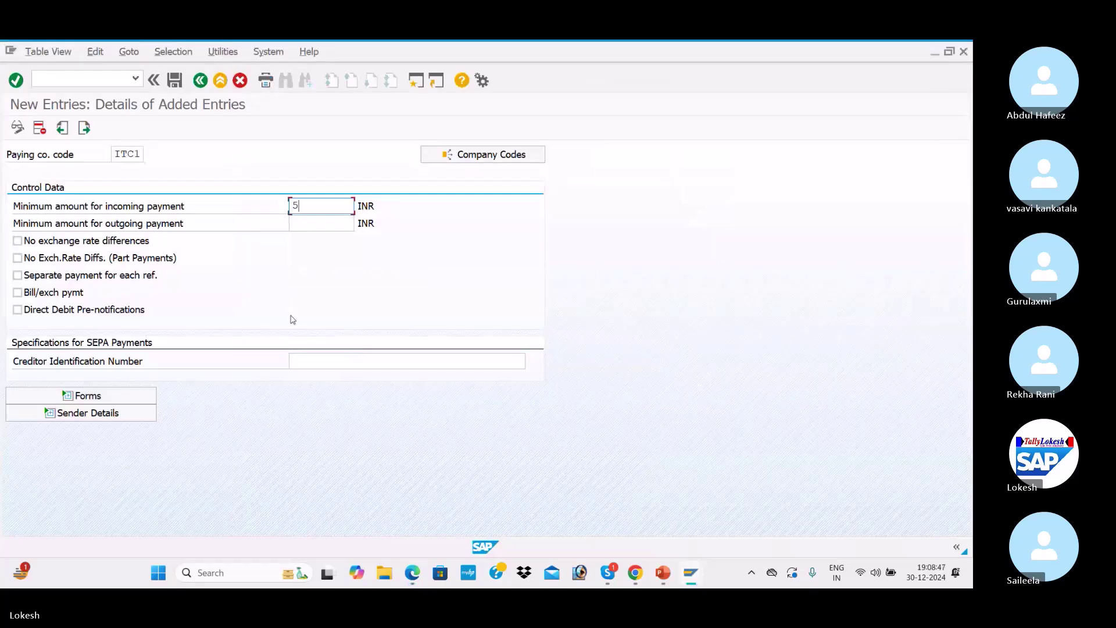
Set 100 INR minimum incoming and outgoing amounts and tick No exchange rate differences
key("BackSpace")
key("Down")
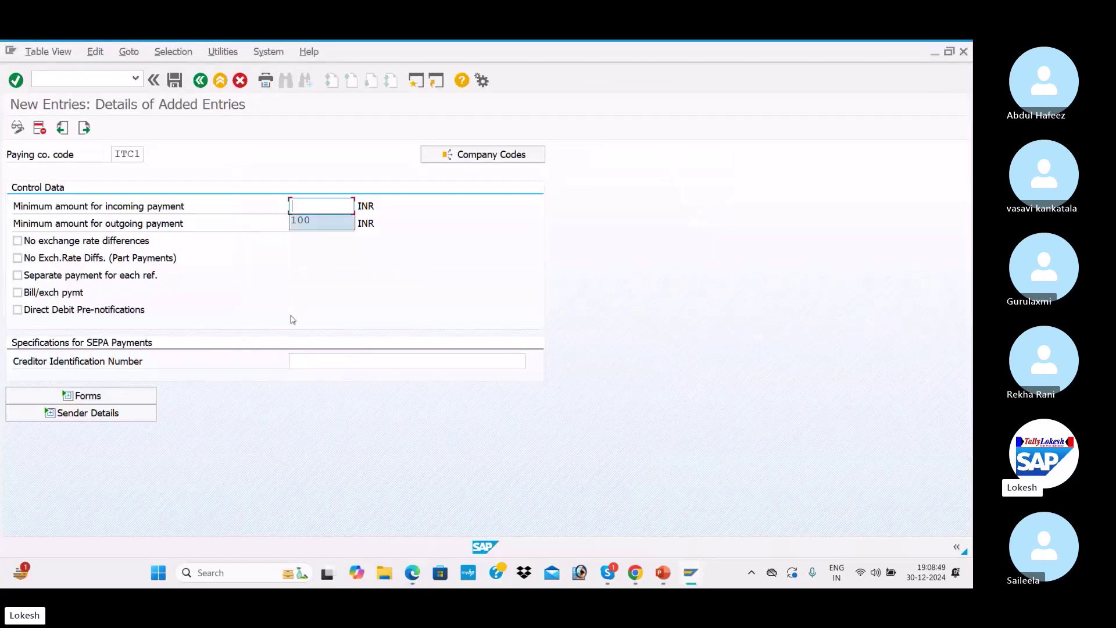
key("Tab")
type("1")
key("Down")
key("Tab")
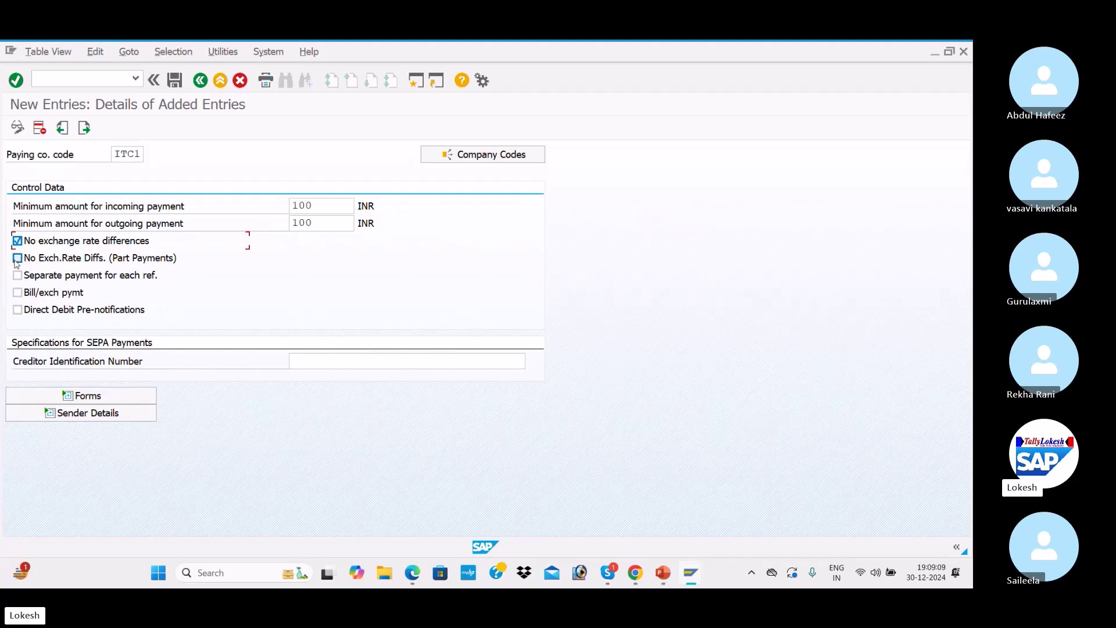
Exclude part-payment exchange rate differences, pay each reference separately, and expand the Forms section
left_click(18, 258)
left_click(23, 278)
left_click(336, 368)
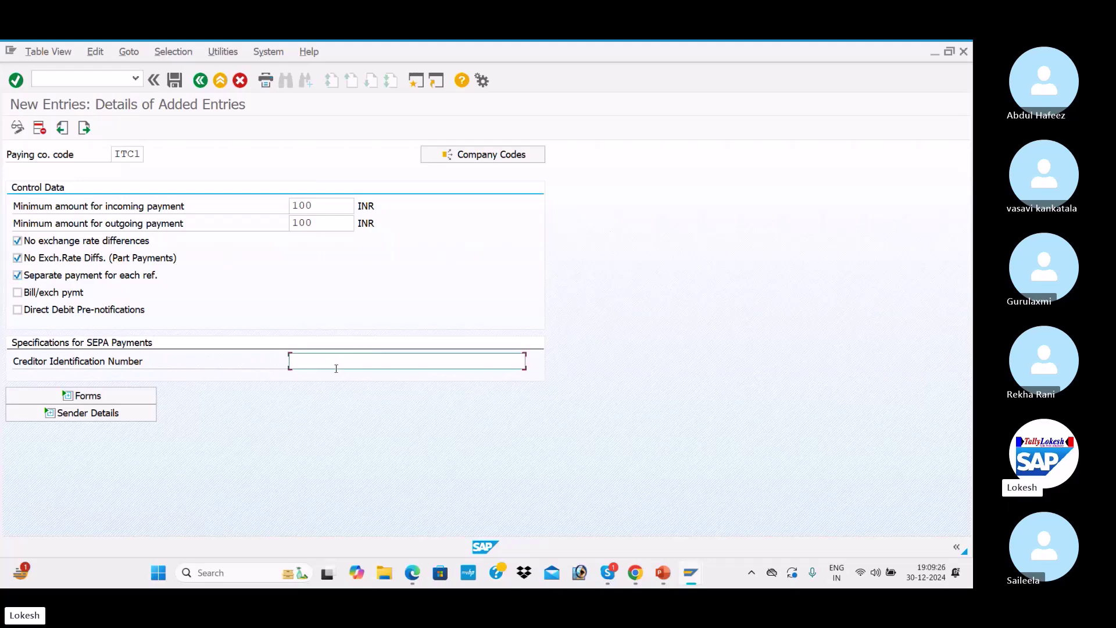
left_click(141, 396)
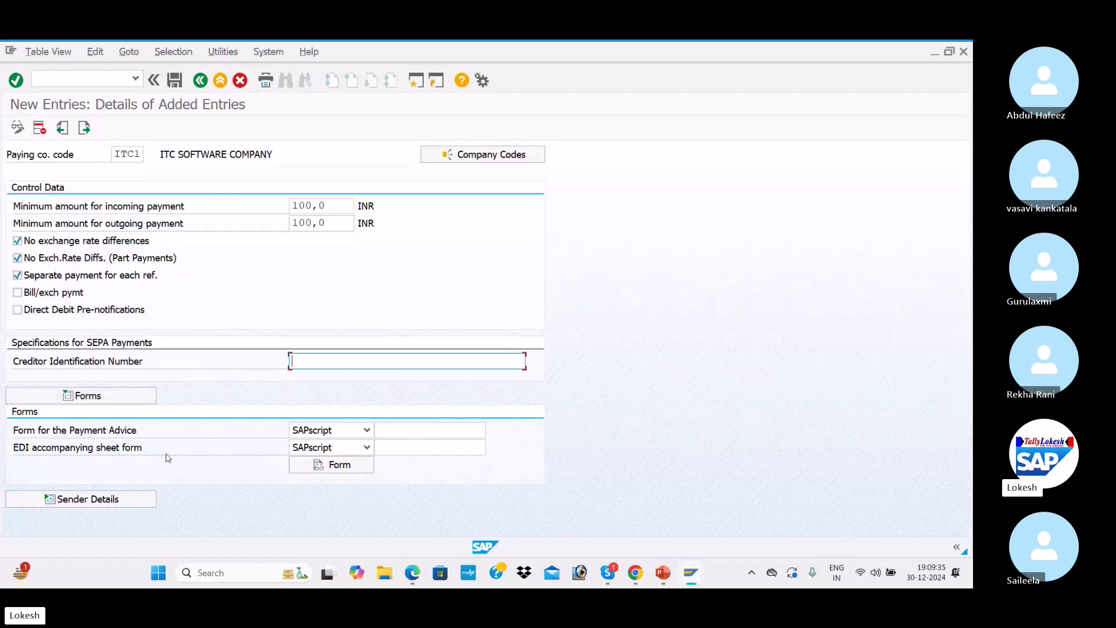
Assign F110_D_AVIS as payment advice form and F110_EDI_01 as EDI accompanying sheet form
left_click(413, 430)
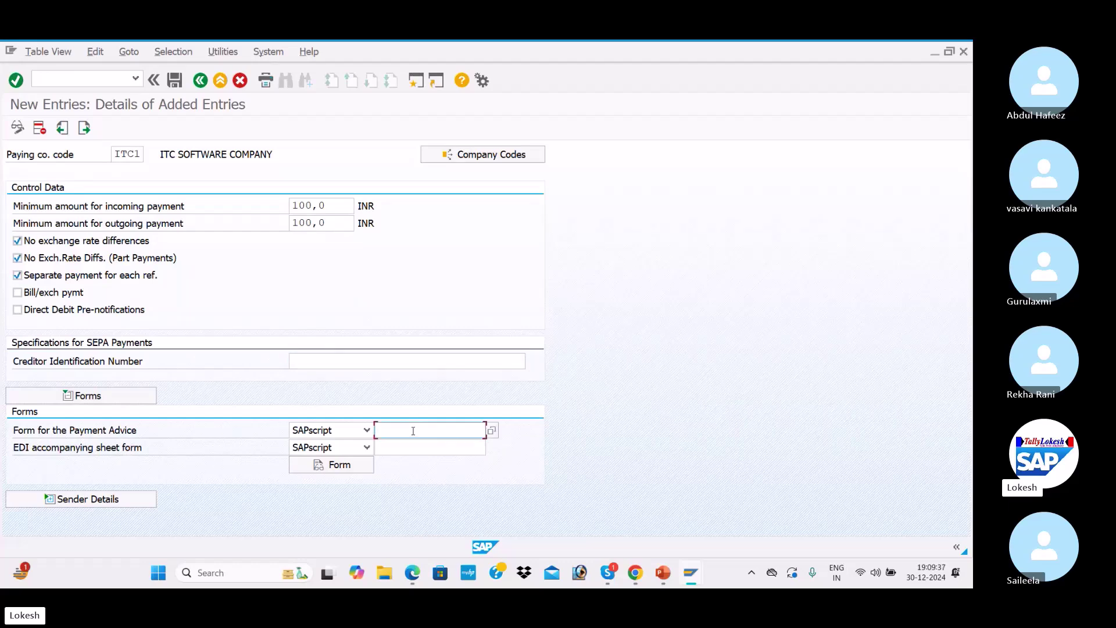
left_click(414, 574)
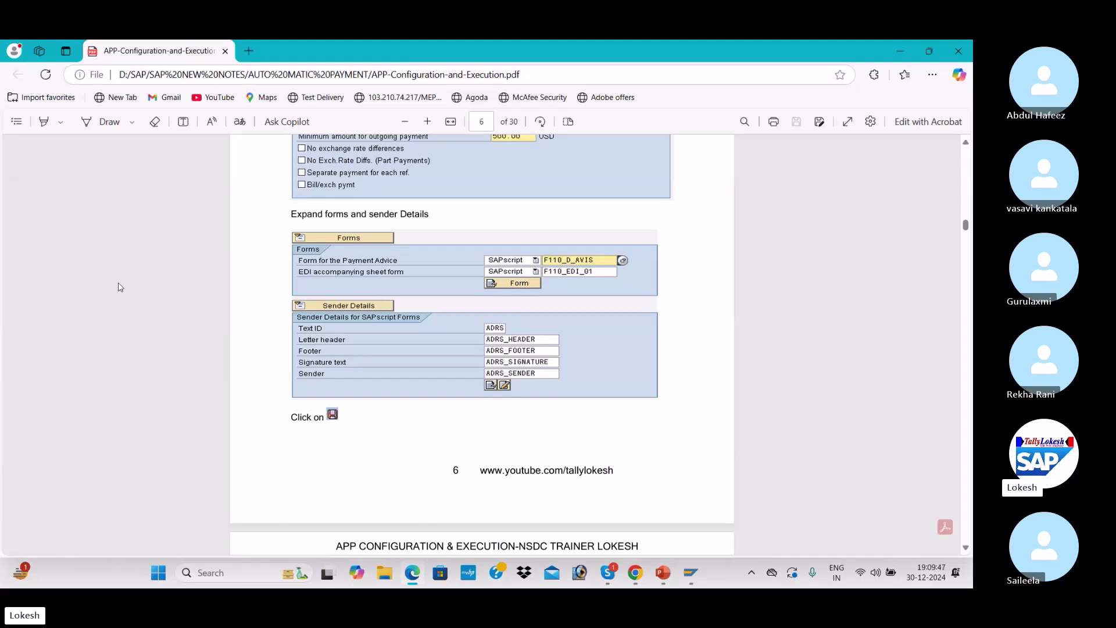
key("alt+Tab")
left_click(416, 430)
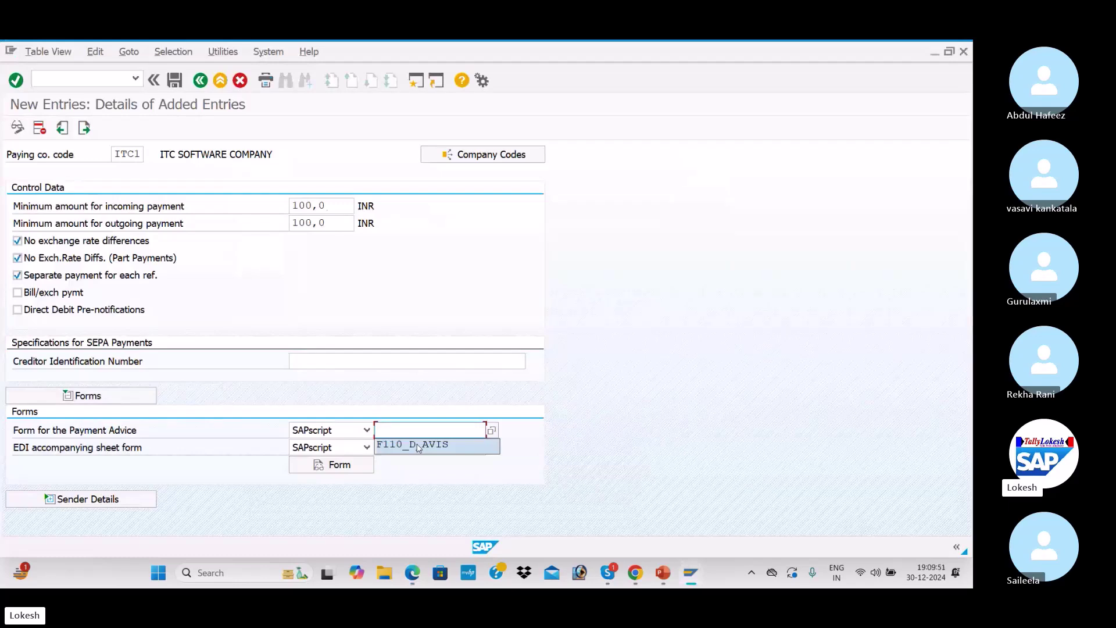
left_click(419, 444)
left_click(411, 448)
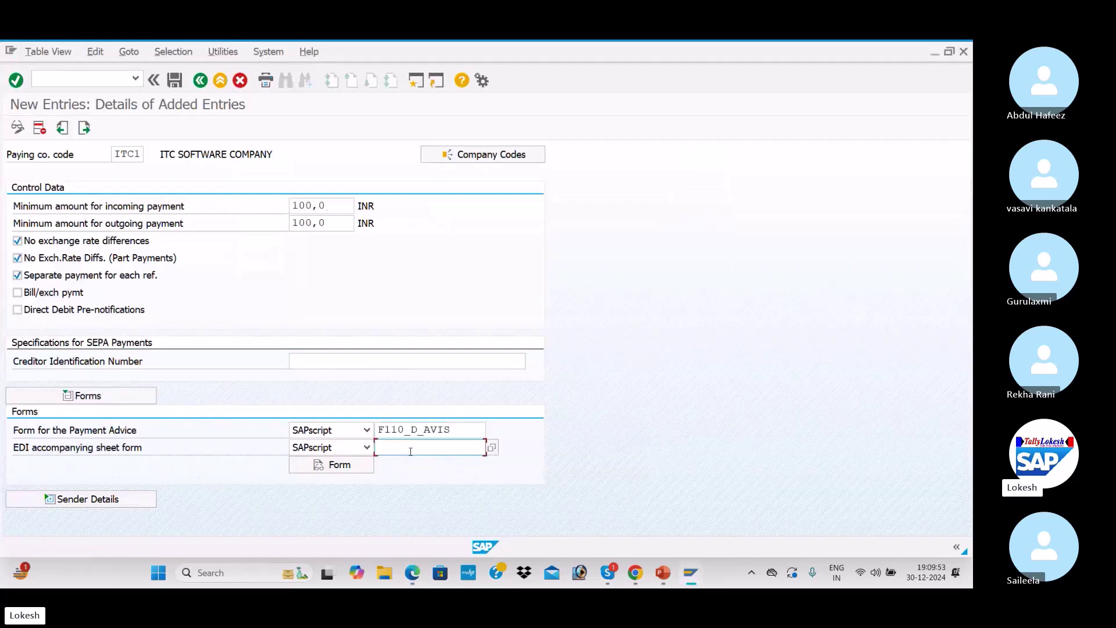
left_click(423, 463)
left_click(343, 470)
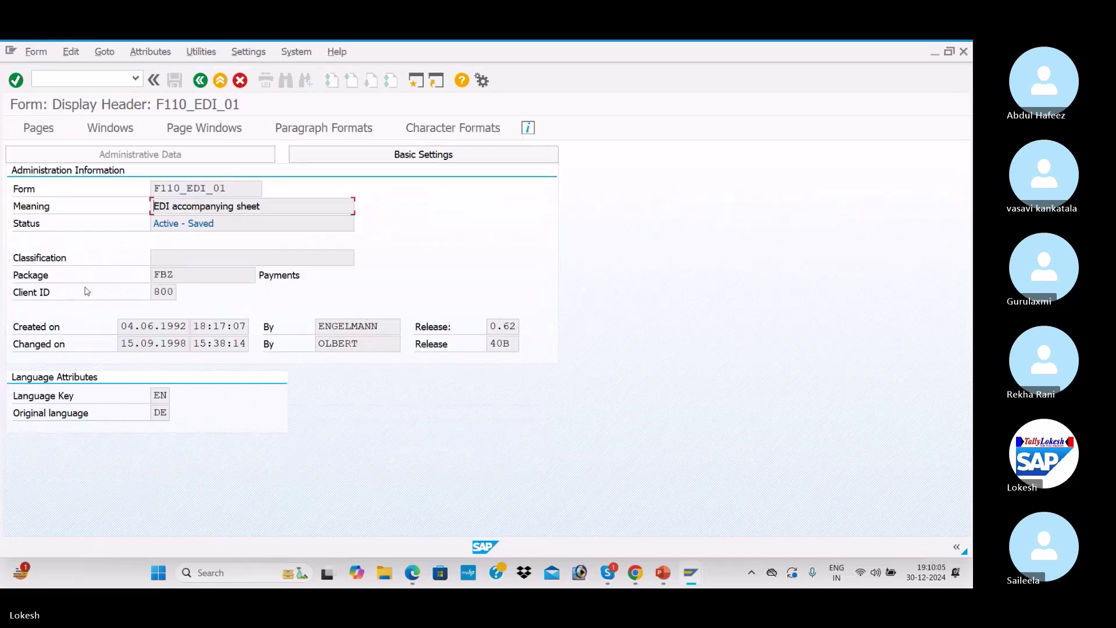
Run a test print of form F110_EDI_01 on output device LP01 with the SAP cover page
left_click(401, 158)
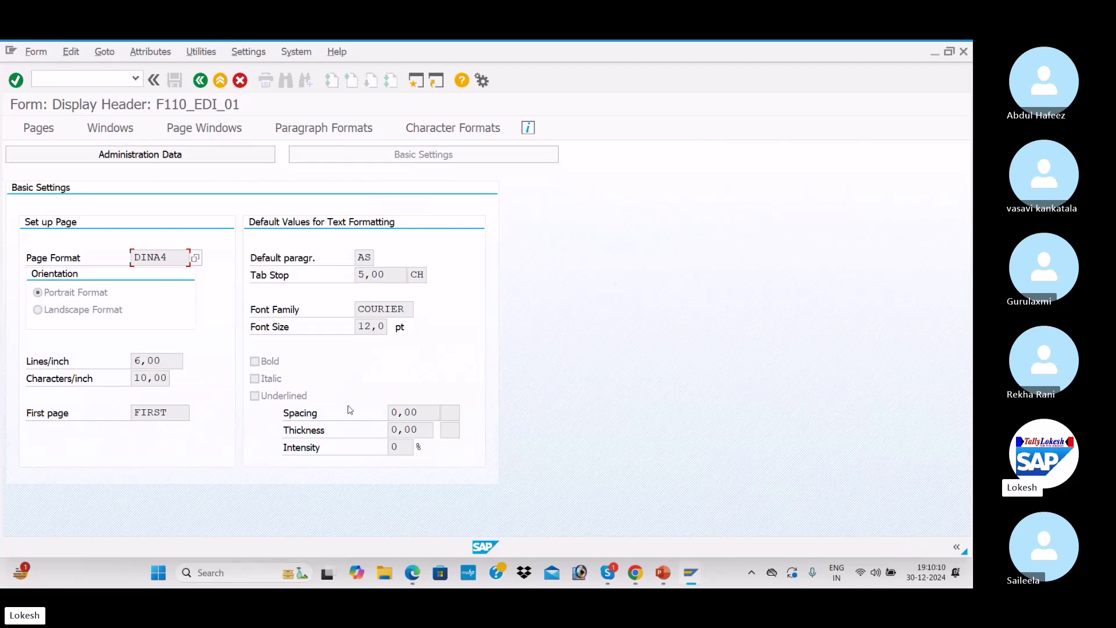
left_click(215, 49)
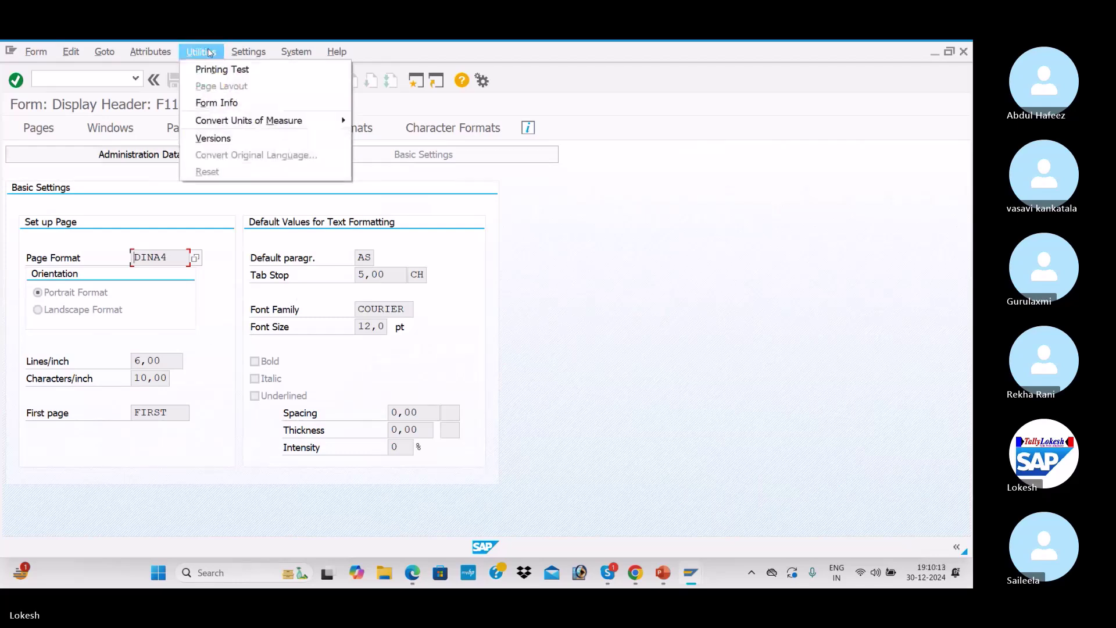
left_click(213, 67)
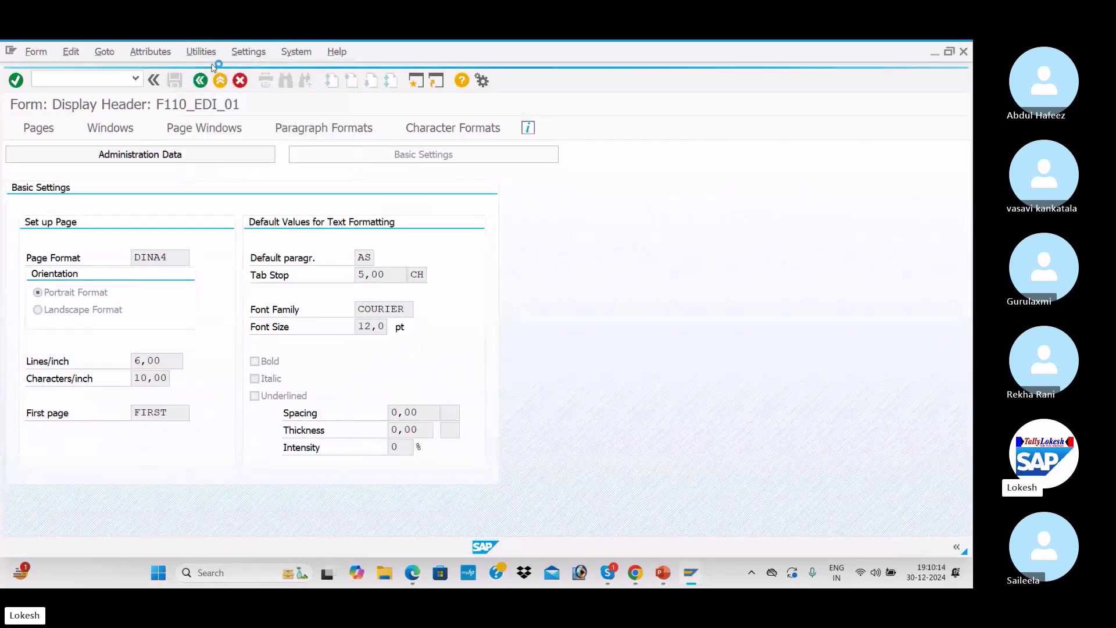
left_click(248, 177)
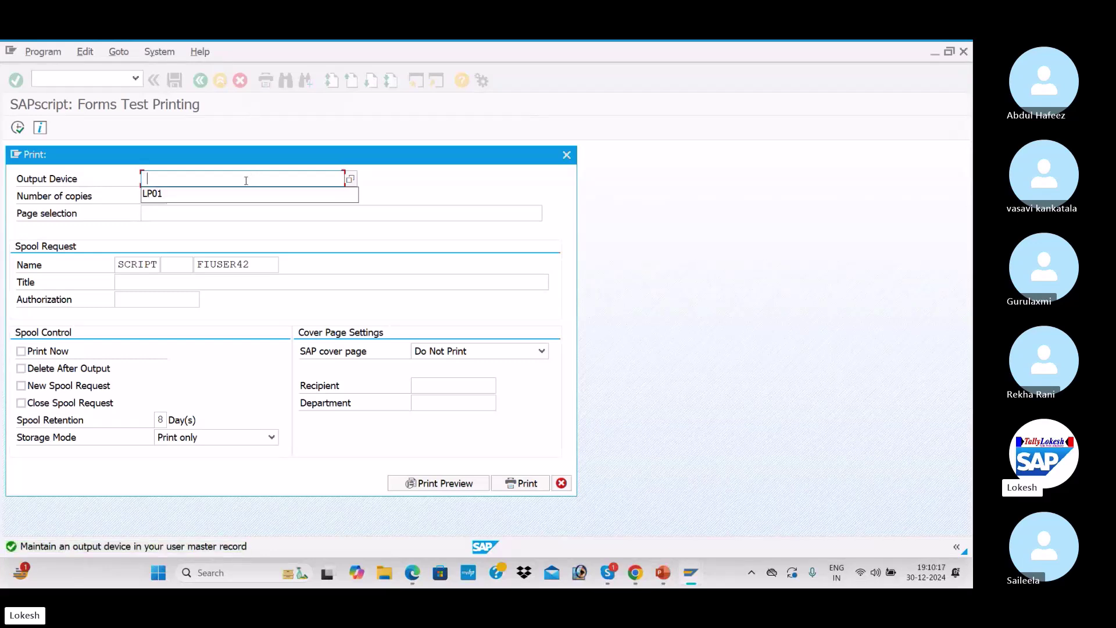
left_click(238, 191)
left_click(471, 345)
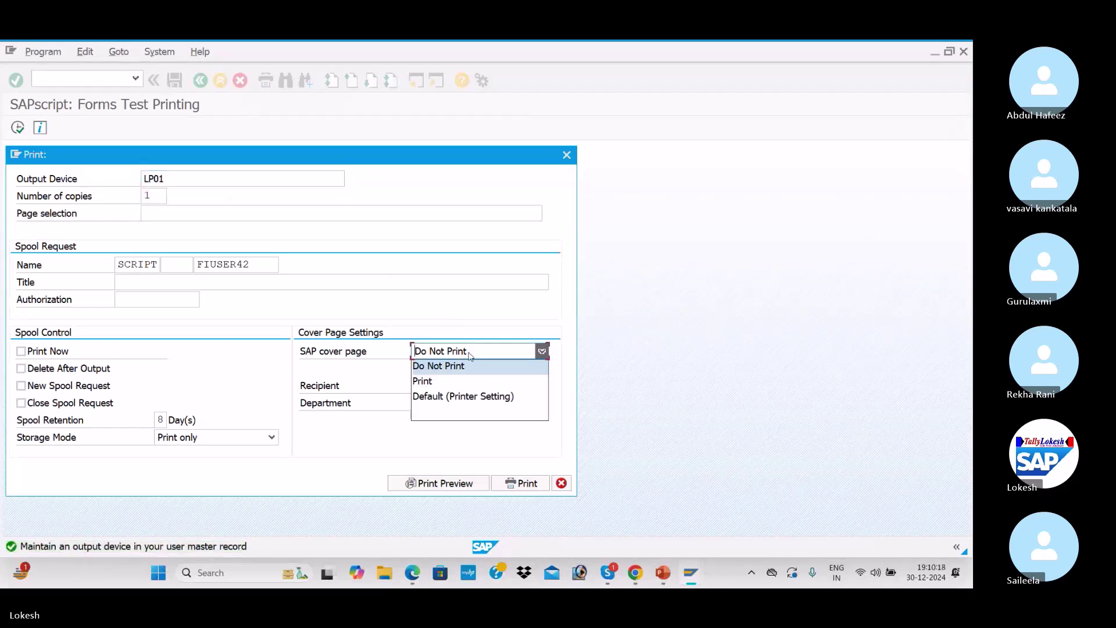
left_click(470, 375)
left_click(440, 482)
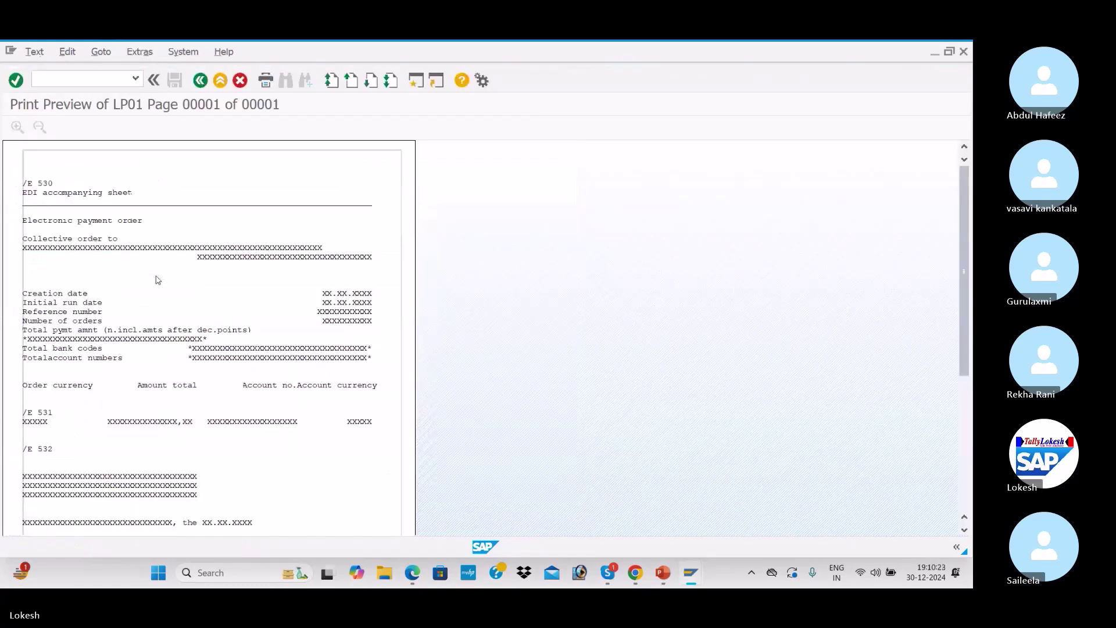
Review the print preview, then go back to the paying company code details
scroll(195, 282, "down", 4)
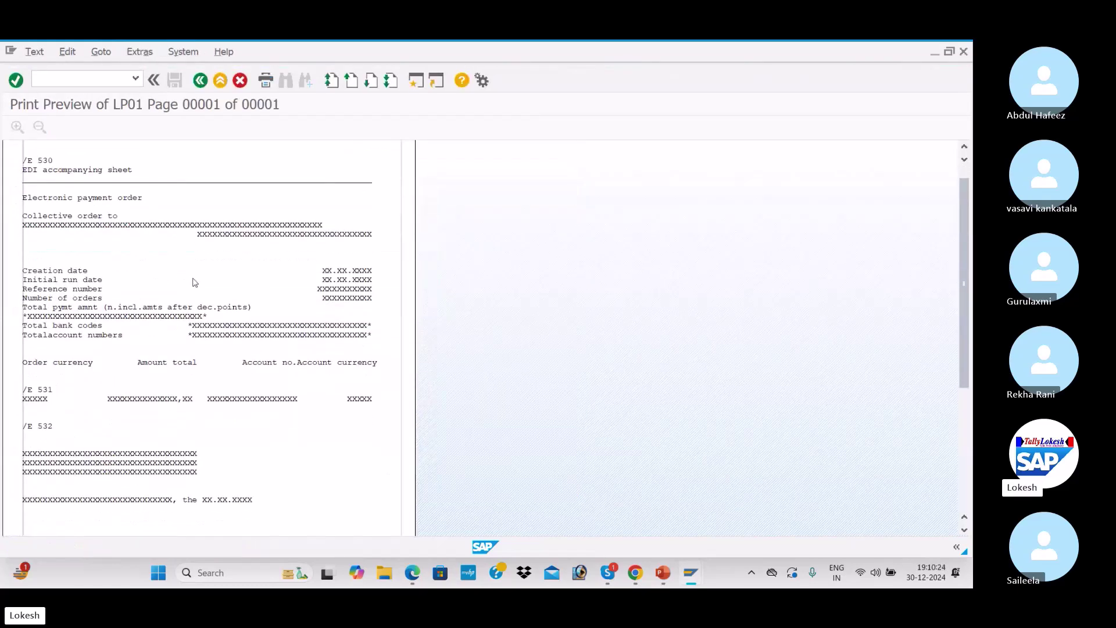
scroll(194, 282, "down", 2)
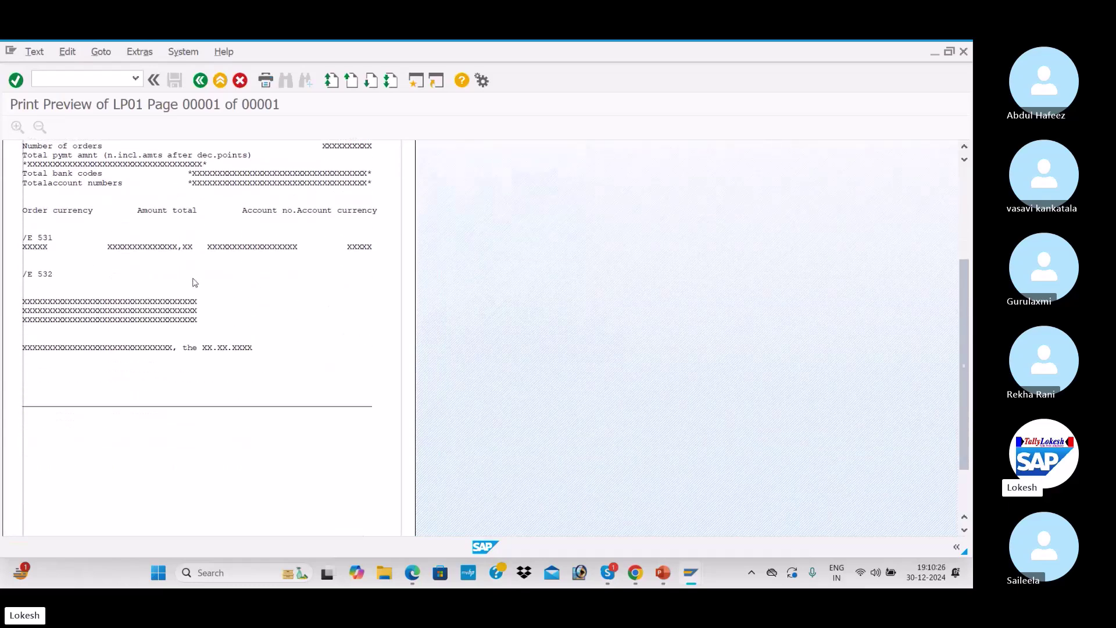
scroll(195, 282, "up", 5)
scroll(194, 282, "up", 3)
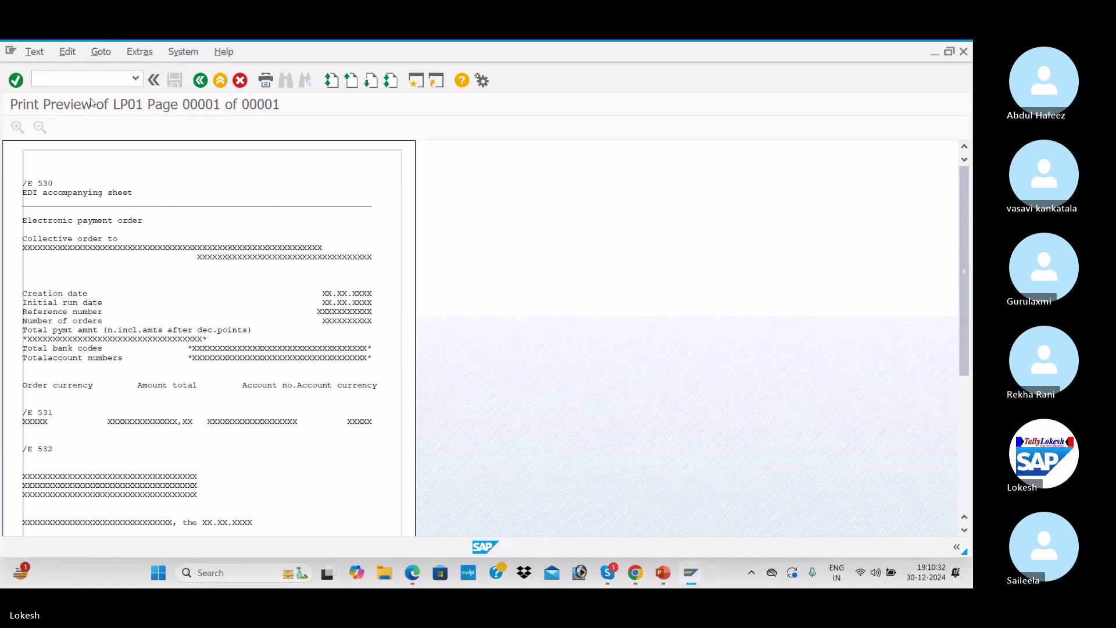
left_click(200, 81)
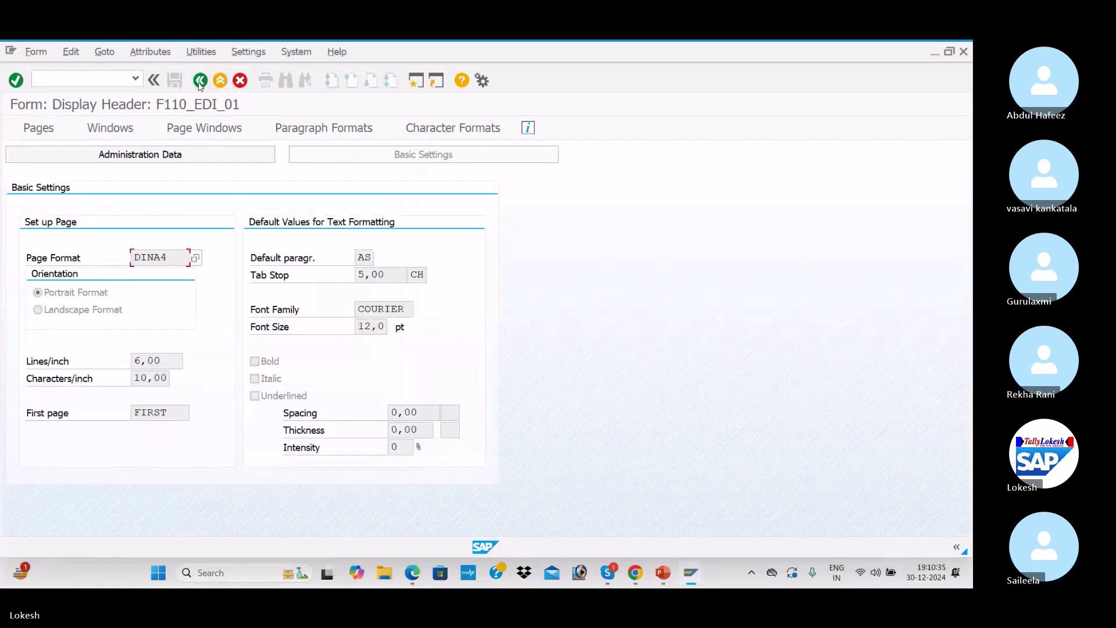
left_click(199, 81)
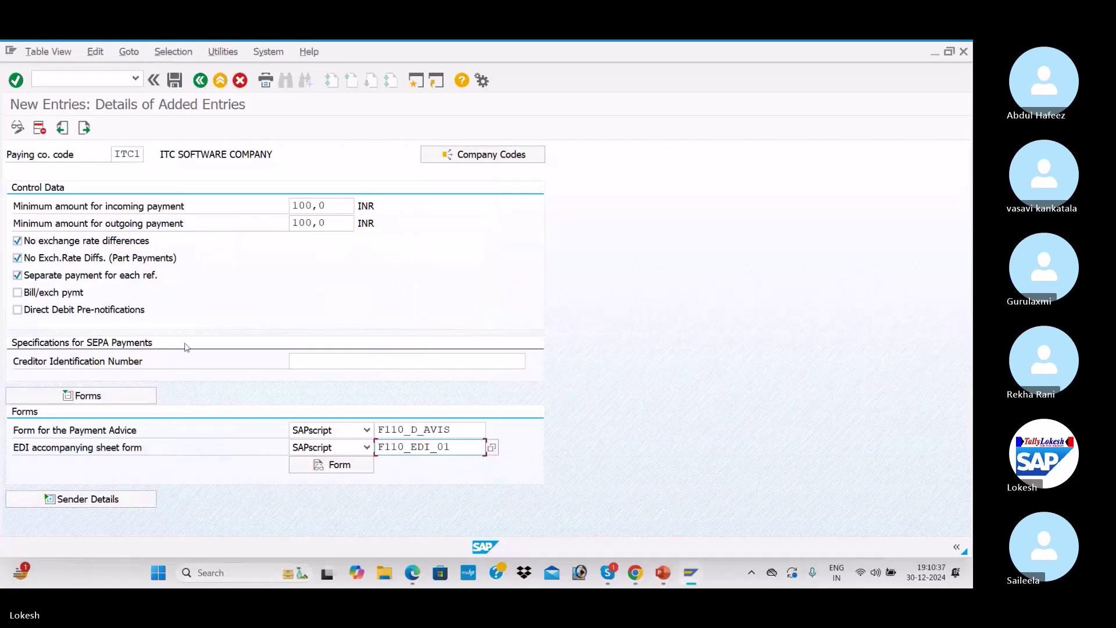
Set sender text ID ADRS with ADRS_HEADER, ADRS_FOOTER, ADRS_SIGNATURE and ADRS_SENDER texts
left_click(96, 499)
scroll(279, 291, "down", 8)
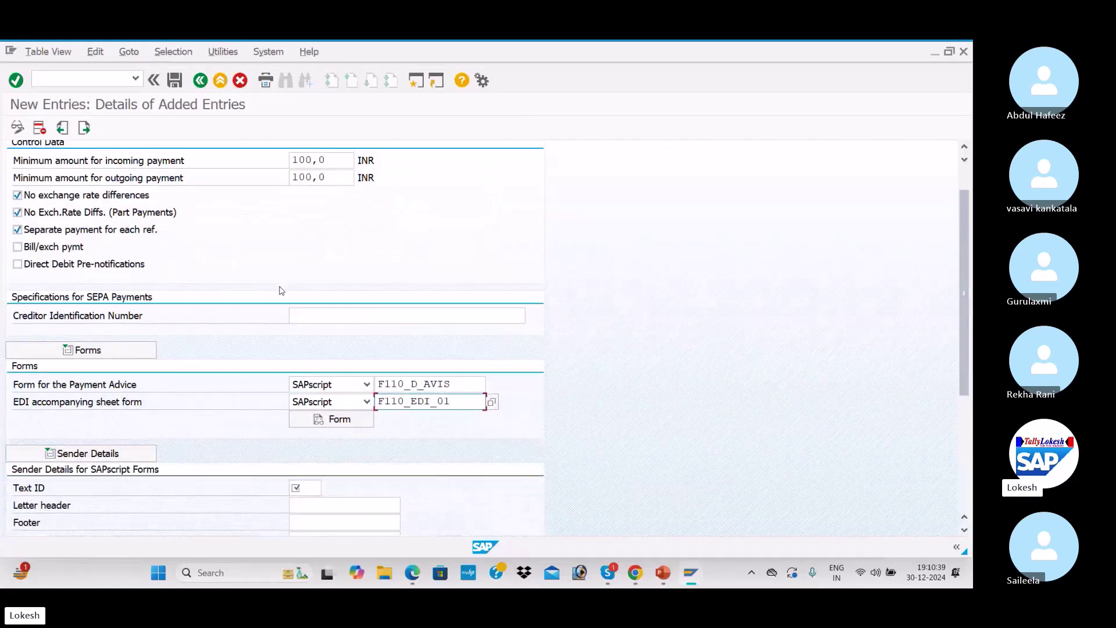
left_click(305, 274)
left_click(306, 287)
left_click(306, 294)
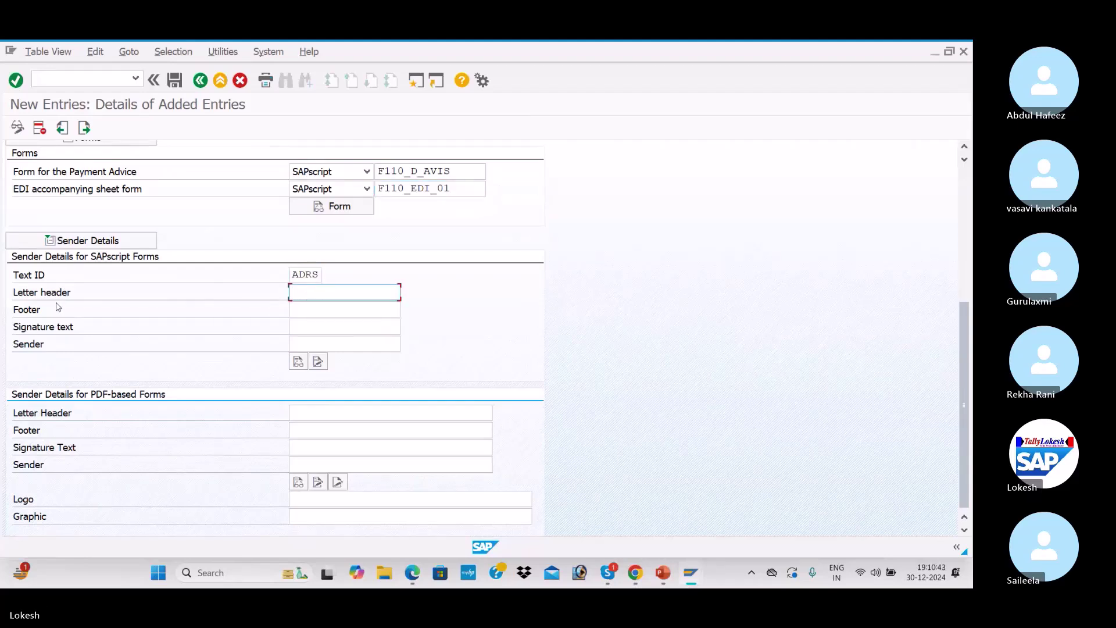
left_click(333, 310)
left_click(297, 311)
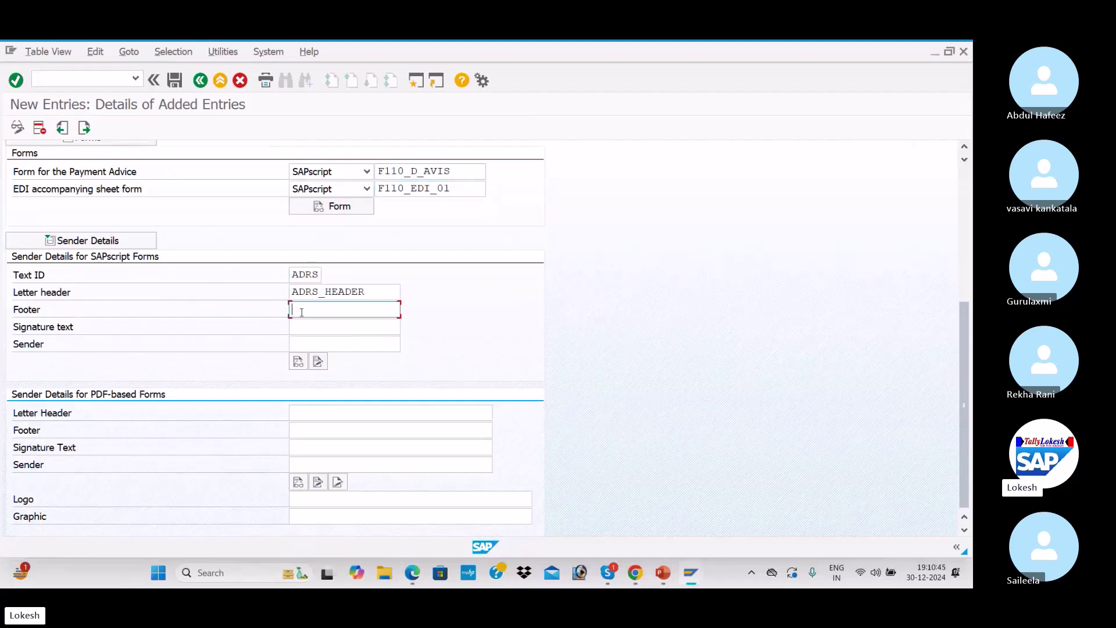
left_click(321, 324)
left_click(322, 326)
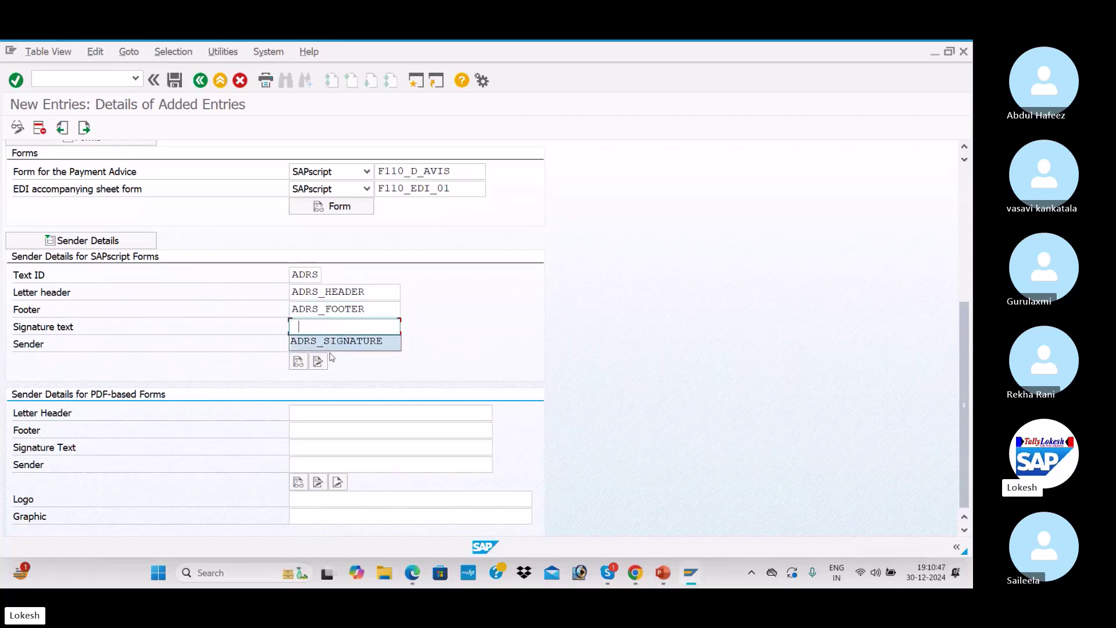
left_click(329, 338)
left_click(318, 342)
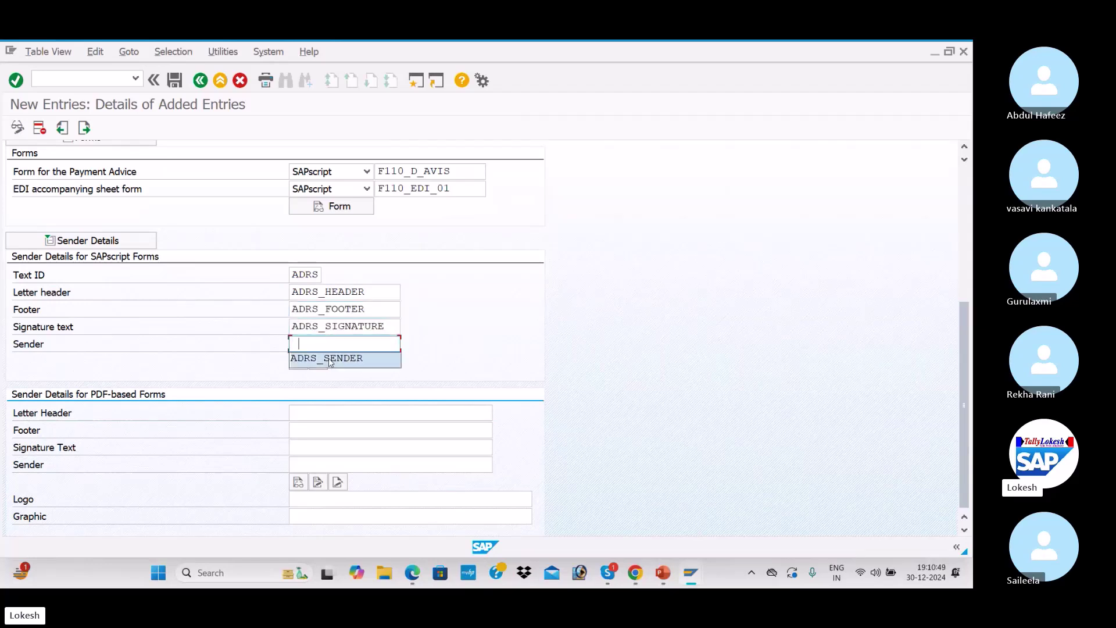
left_click(328, 357)
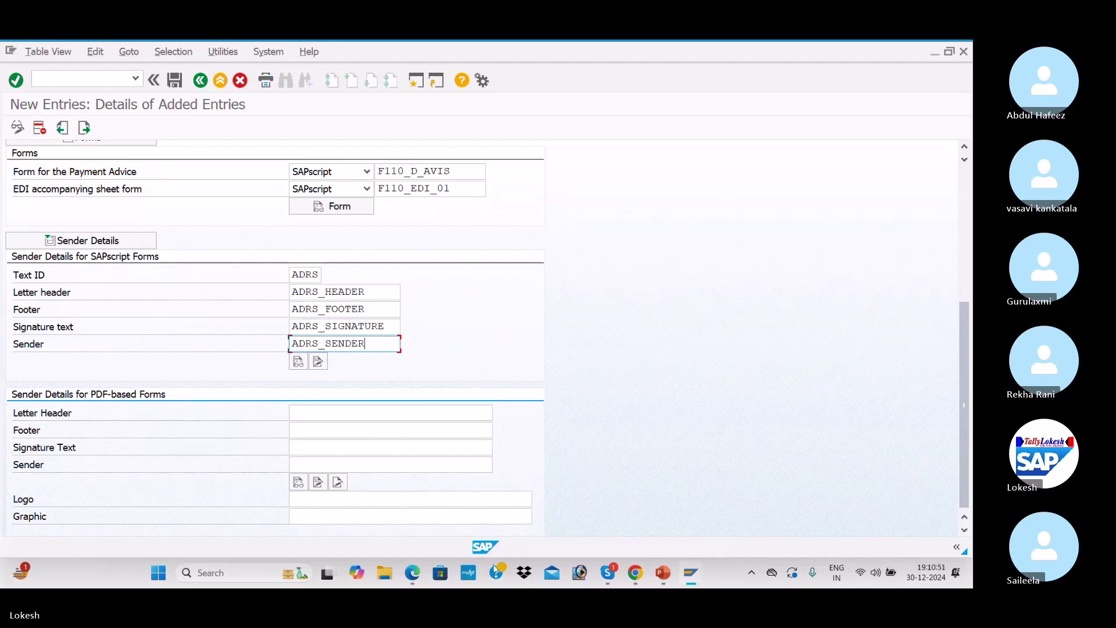
Check the configuration notes, then save the entry to the customizing request
left_click(412, 572)
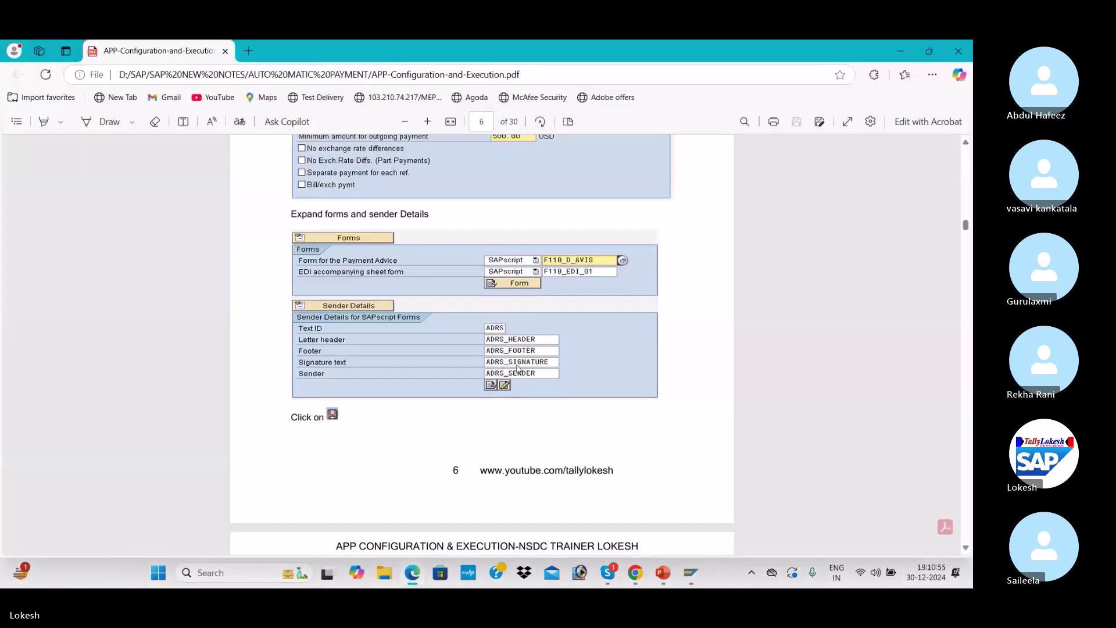
key("alt+Tab")
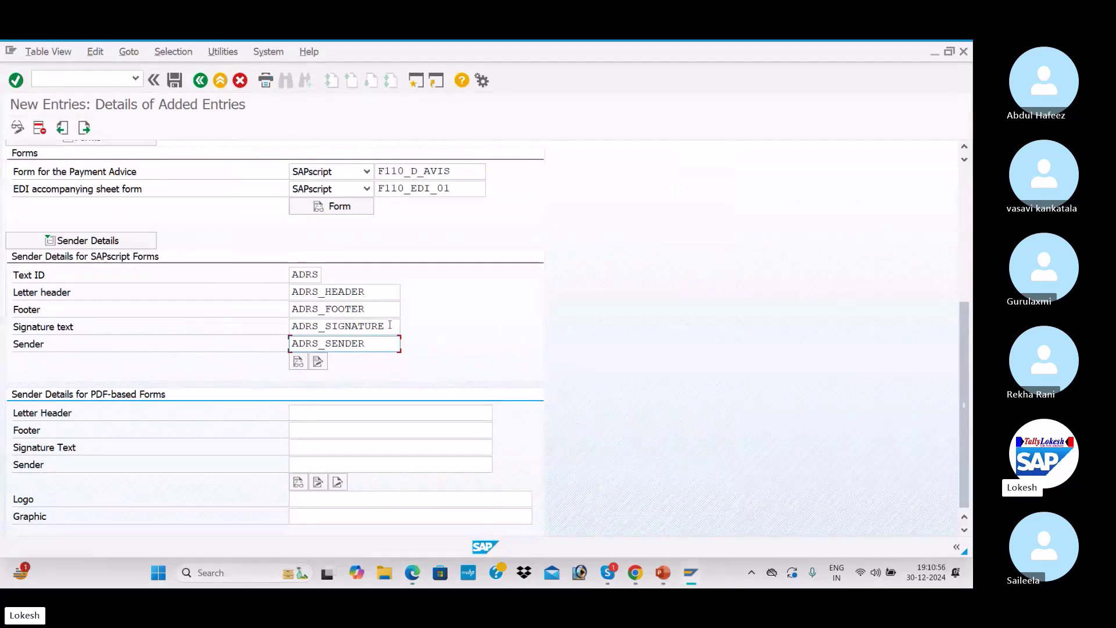
left_click(174, 80)
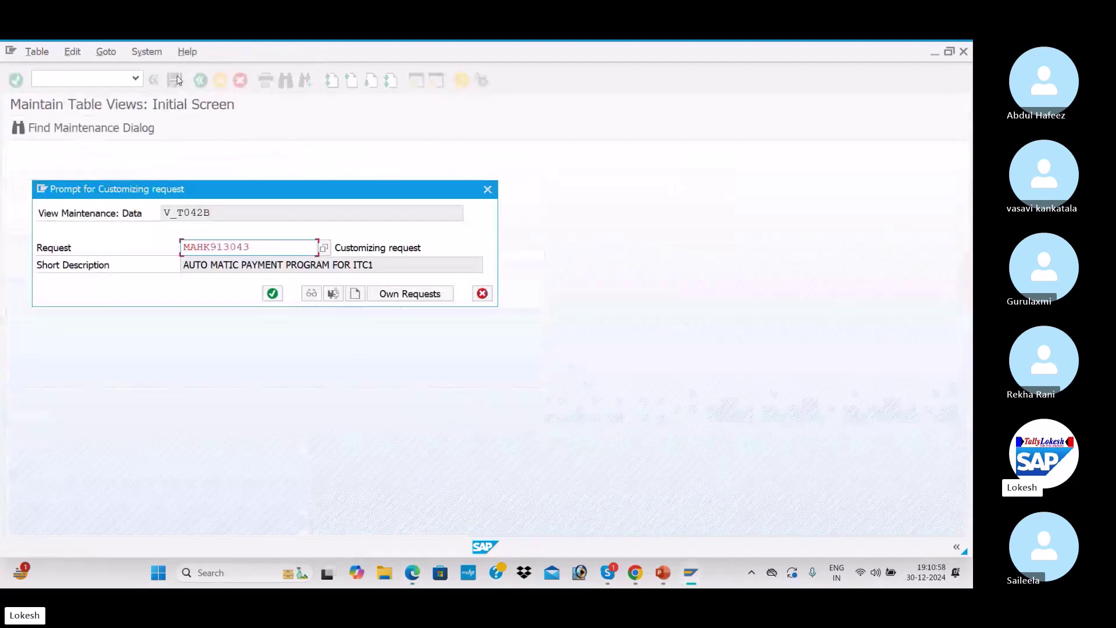
left_click(273, 293)
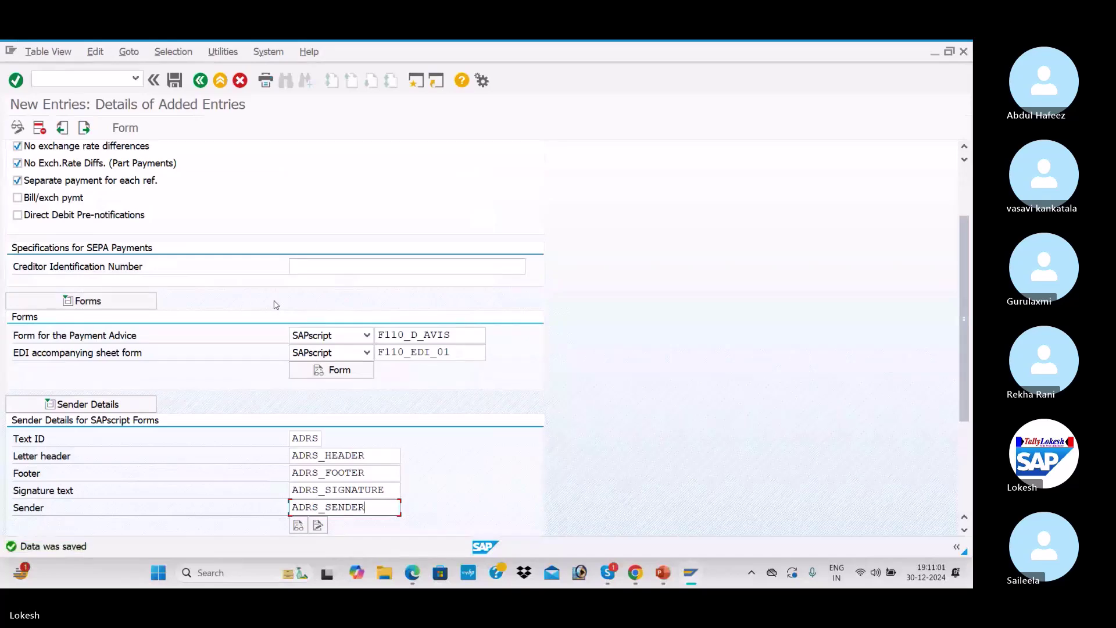
Return to the payment program menu and read the next step in the PDF notes
left_click(200, 80)
left_click(201, 82)
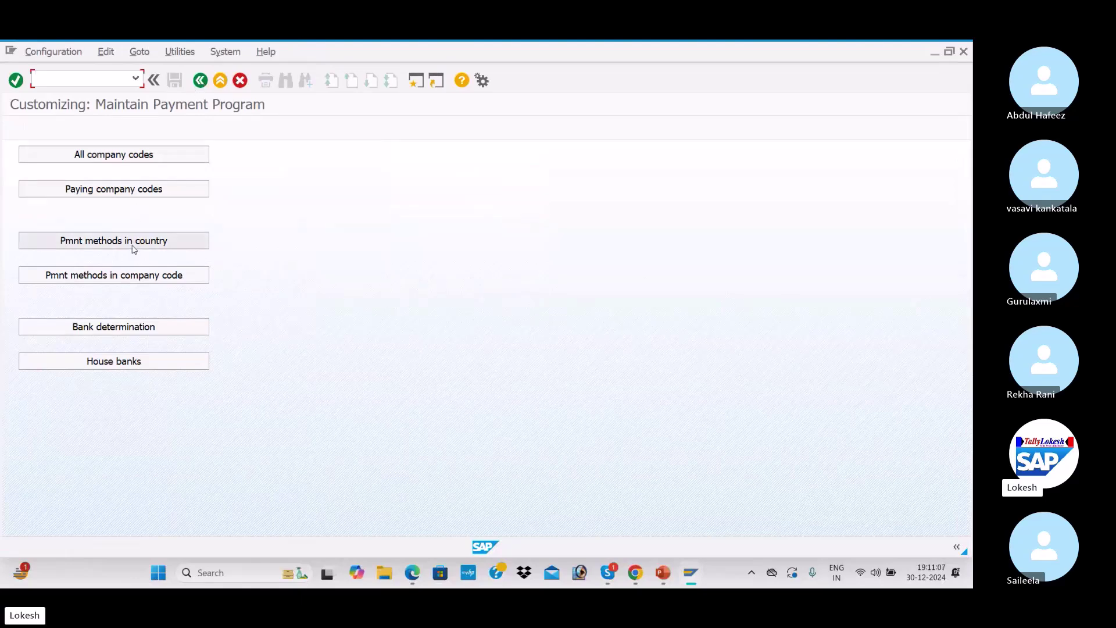
key("alt+Tab")
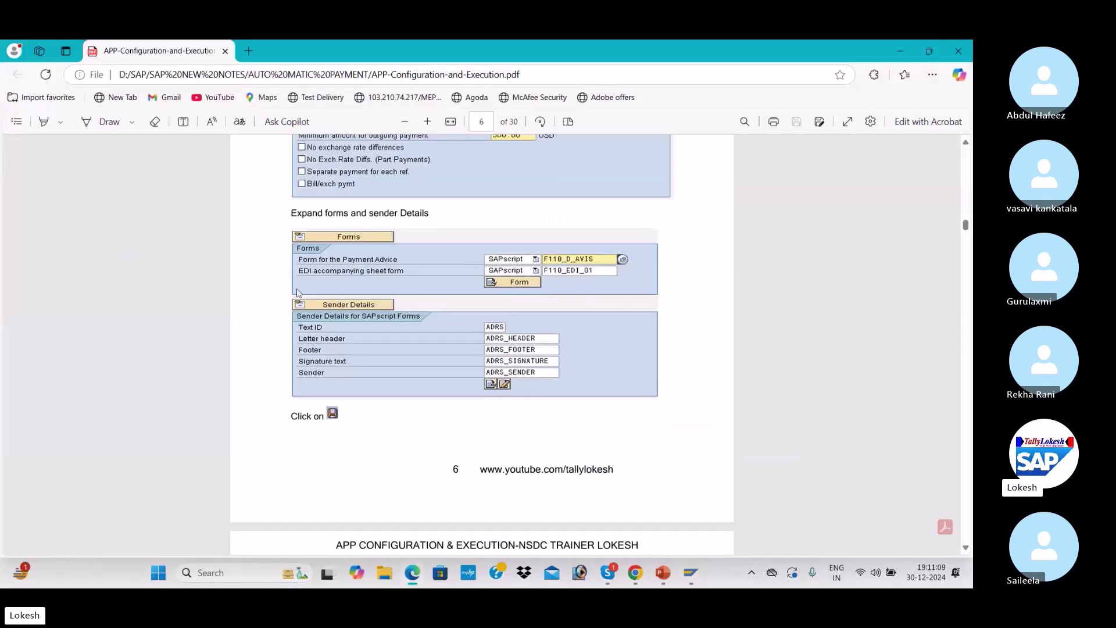
scroll(297, 293, "down", 5)
scroll(297, 293, "down", 2)
scroll(297, 293, "down", 1)
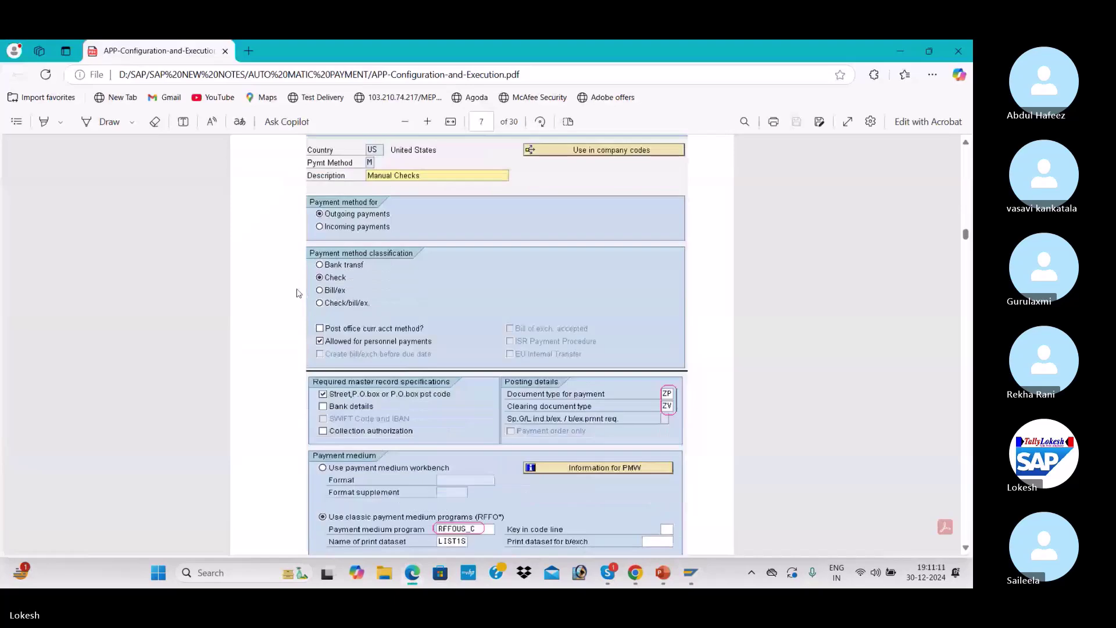
key("alt+Tab")
Open payment methods in country and position the list at country IN
left_click(164, 243)
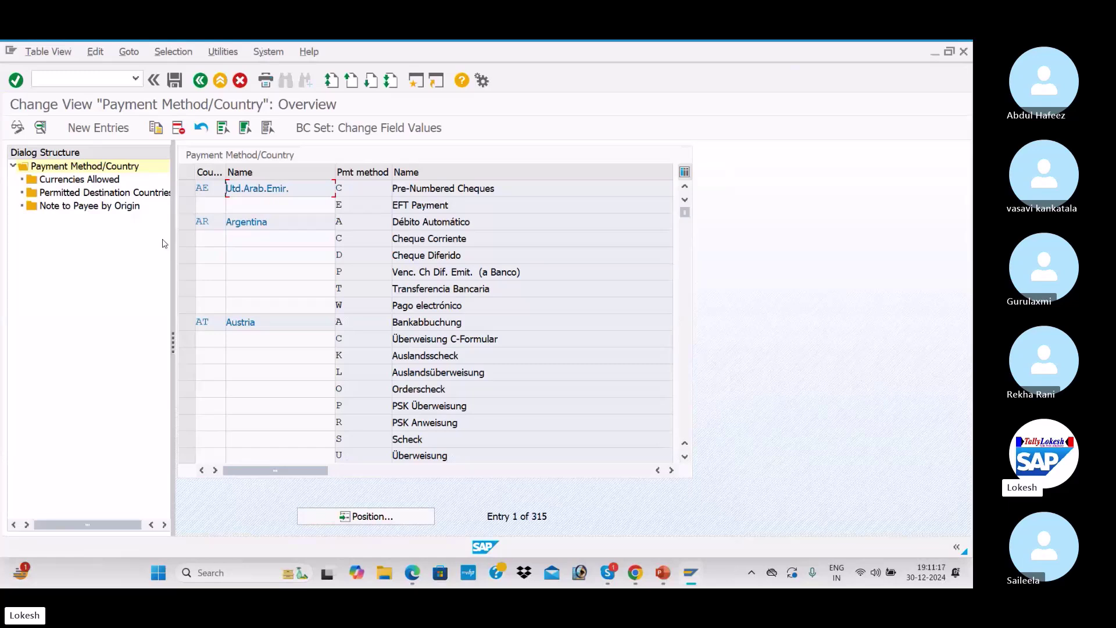
left_click(382, 519)
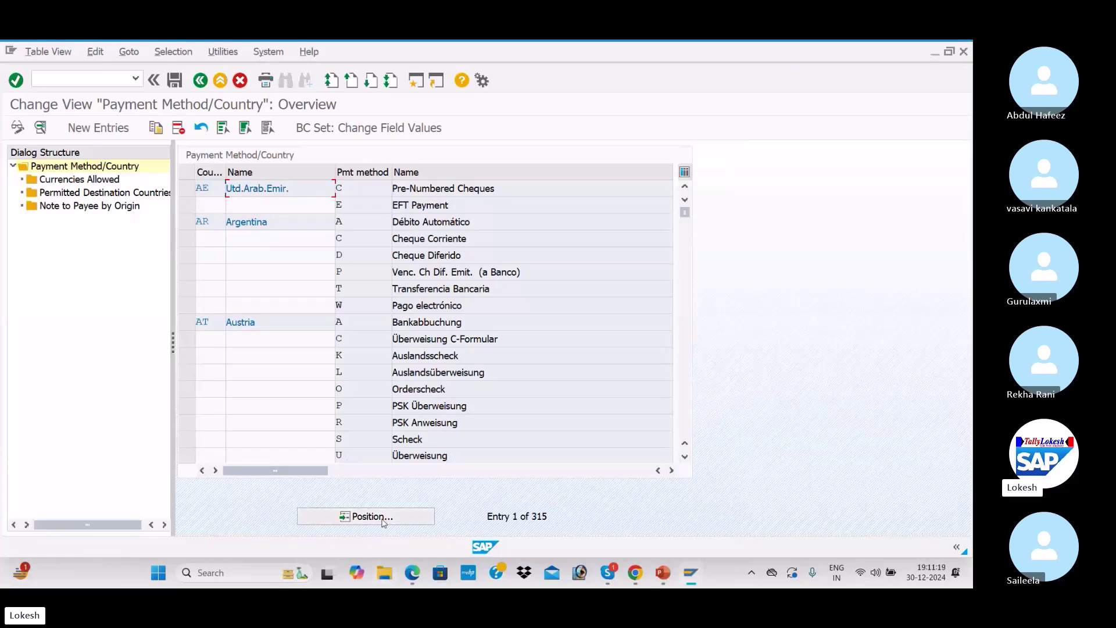
type("IN")
key("Return")
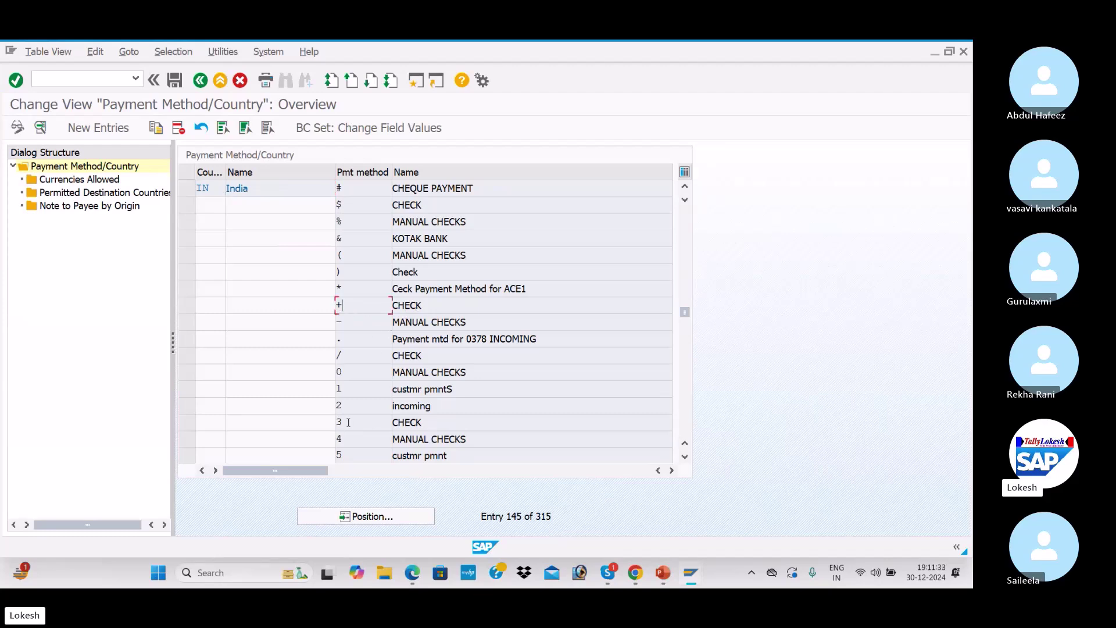
Open India's method 3 and change its description to CHECK FOR ITC1
double_click(444, 422)
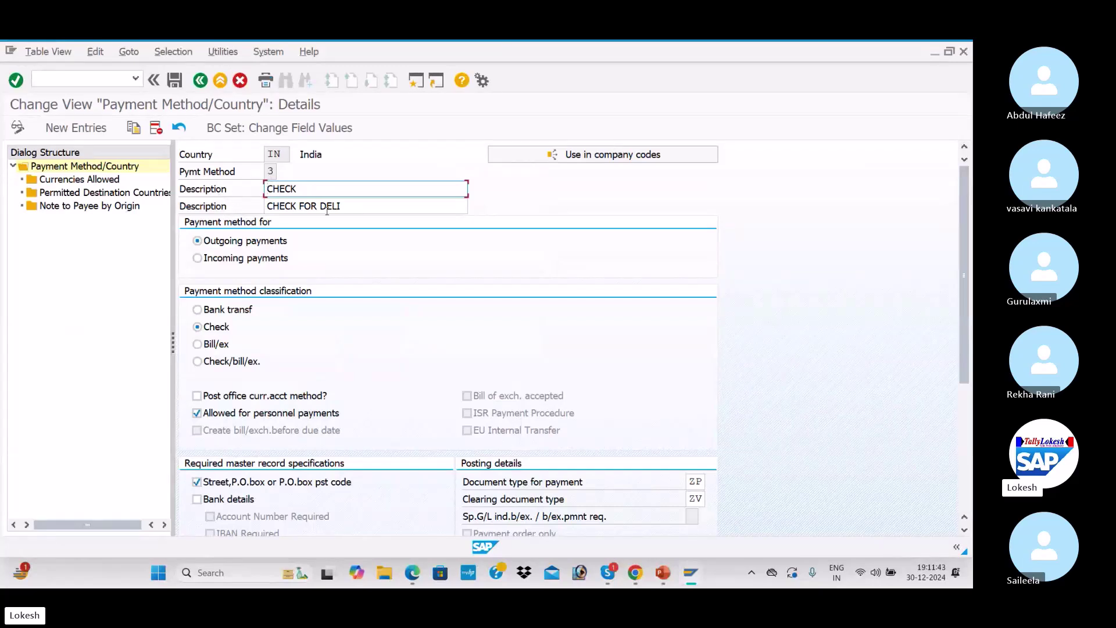
left_click(351, 206)
key("BackSpace")
key("BackSpace")
key("BackSpace")
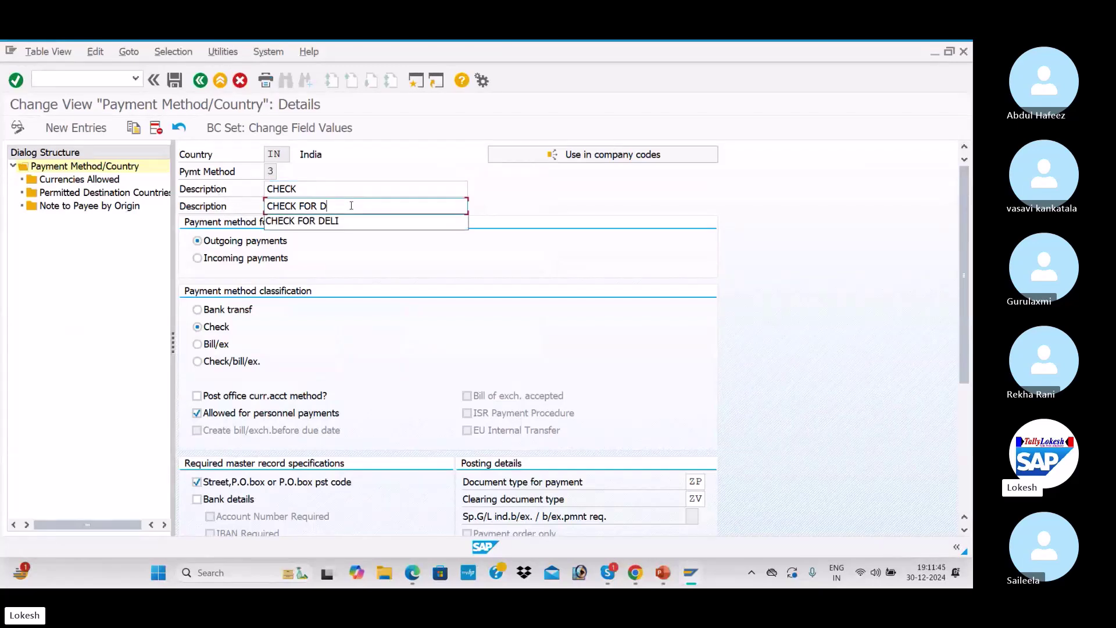
type("ITC1")
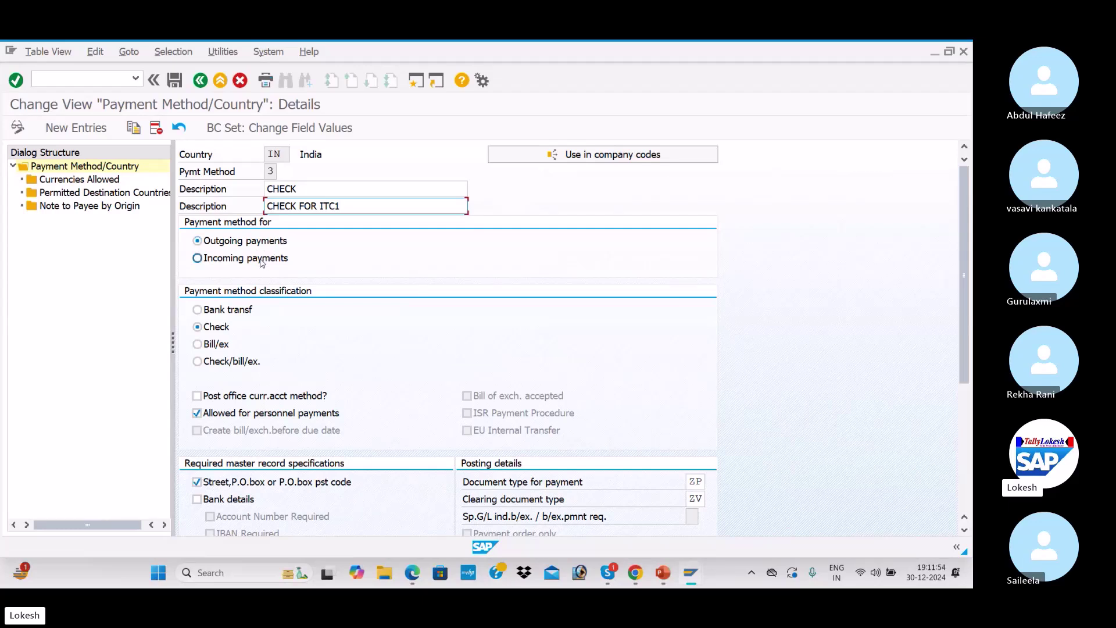
Set method 3 to outgoing payments classified as a check payment
left_click(223, 266)
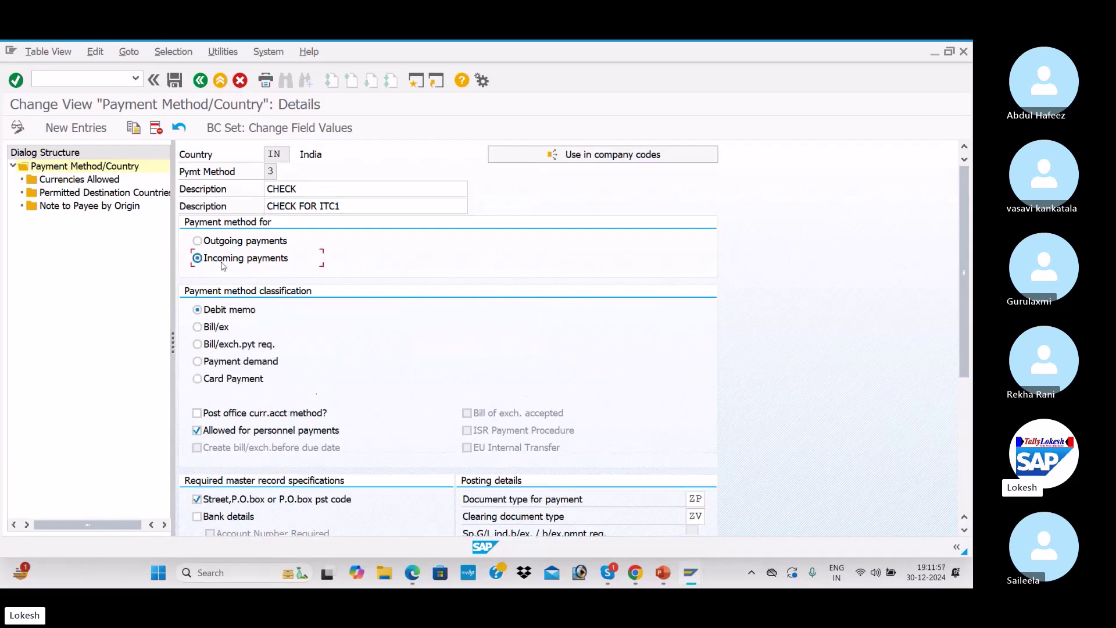
left_click(215, 244)
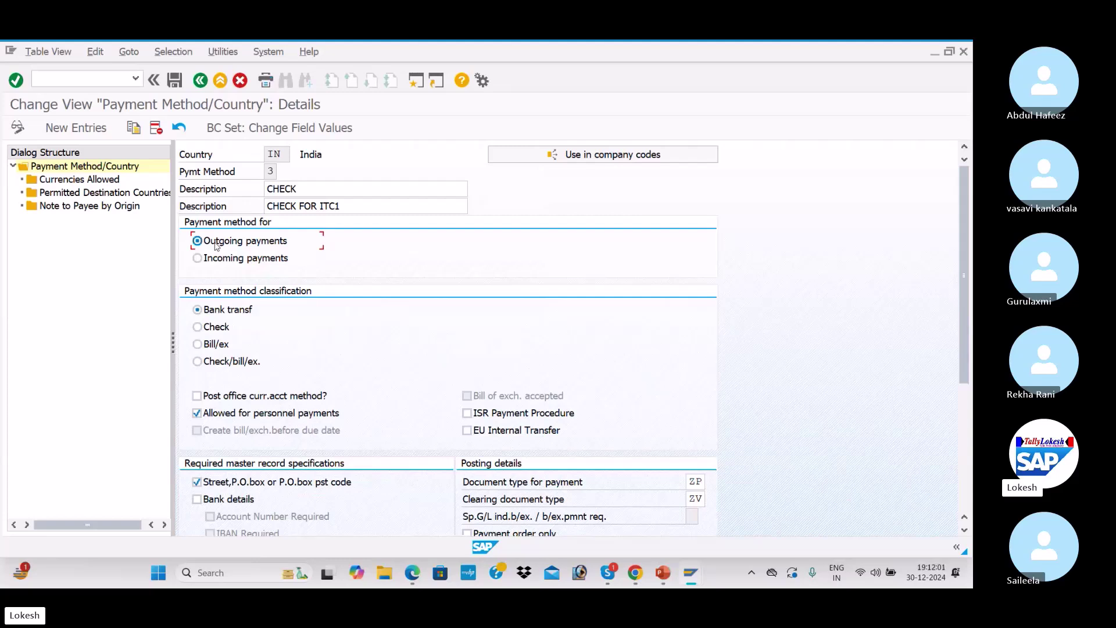
left_click(204, 329)
Leave bank details unrequired, keeping only the street or P.O. box requirement
scroll(262, 360, "down", 3)
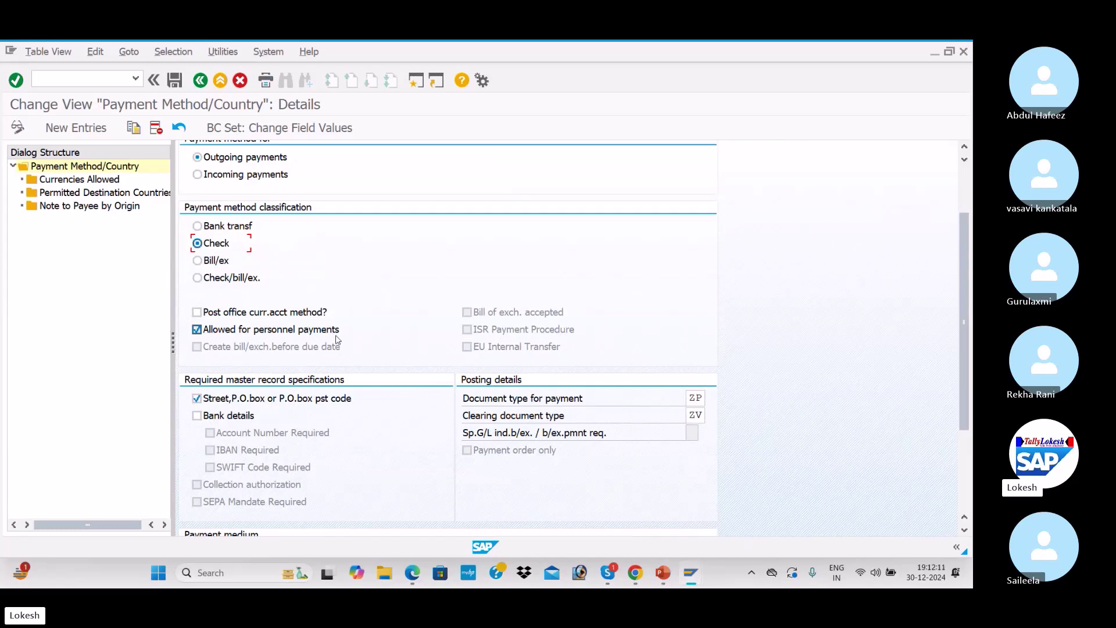
scroll(337, 340, "down", 4)
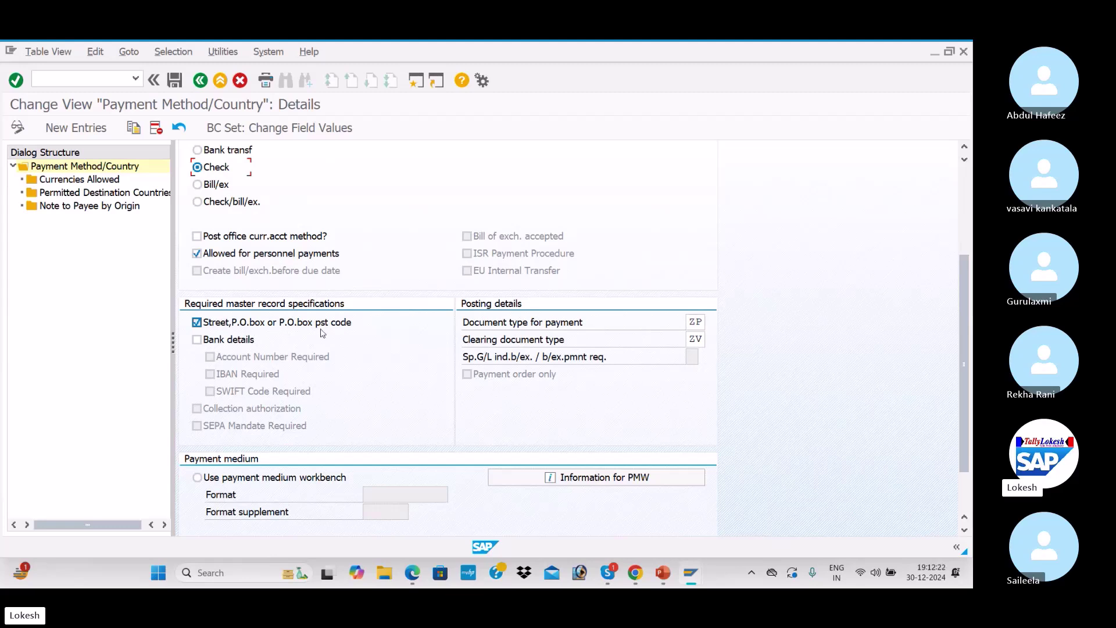
left_click(197, 340)
scroll(201, 344, "up", 3)
scroll(201, 344, "down", 2)
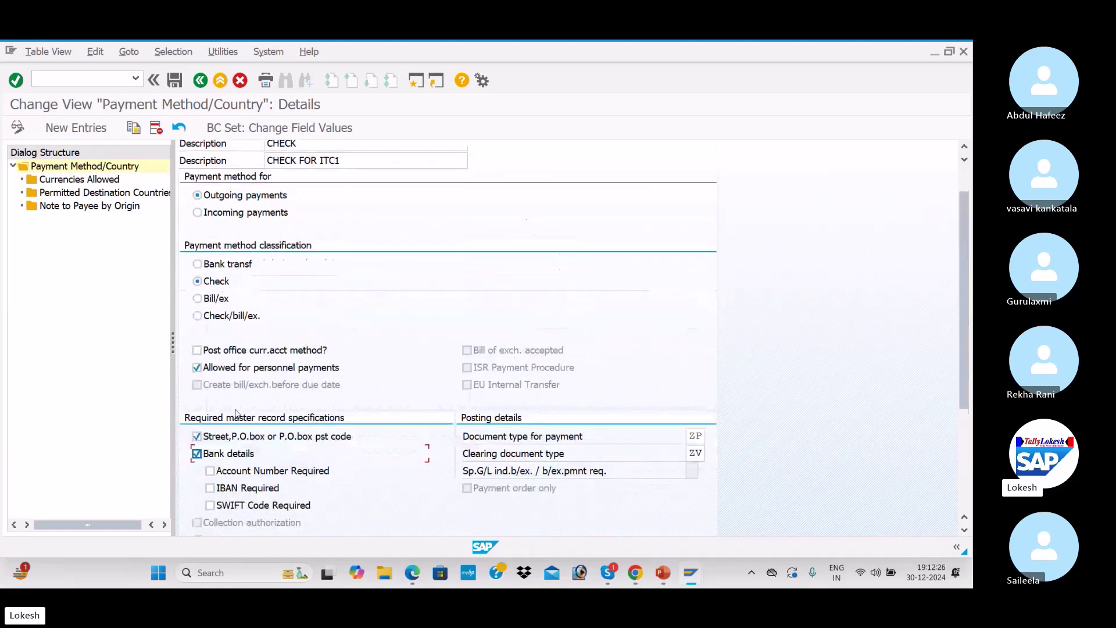
left_click(197, 391)
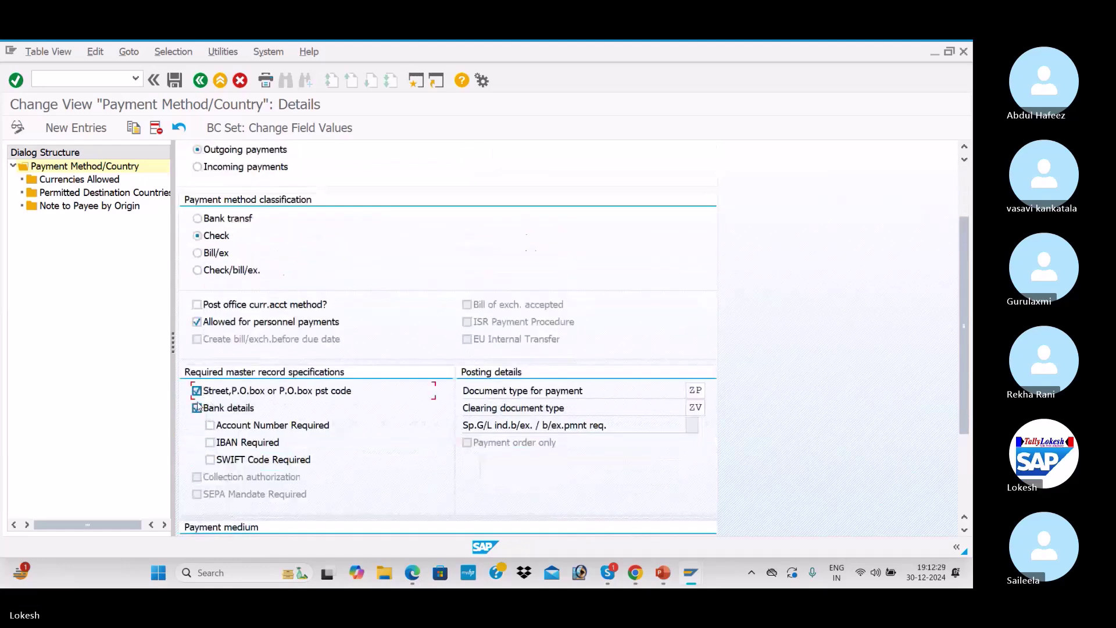
left_click(197, 407)
scroll(509, 396, "down", 1)
scroll(509, 396, "down", 2)
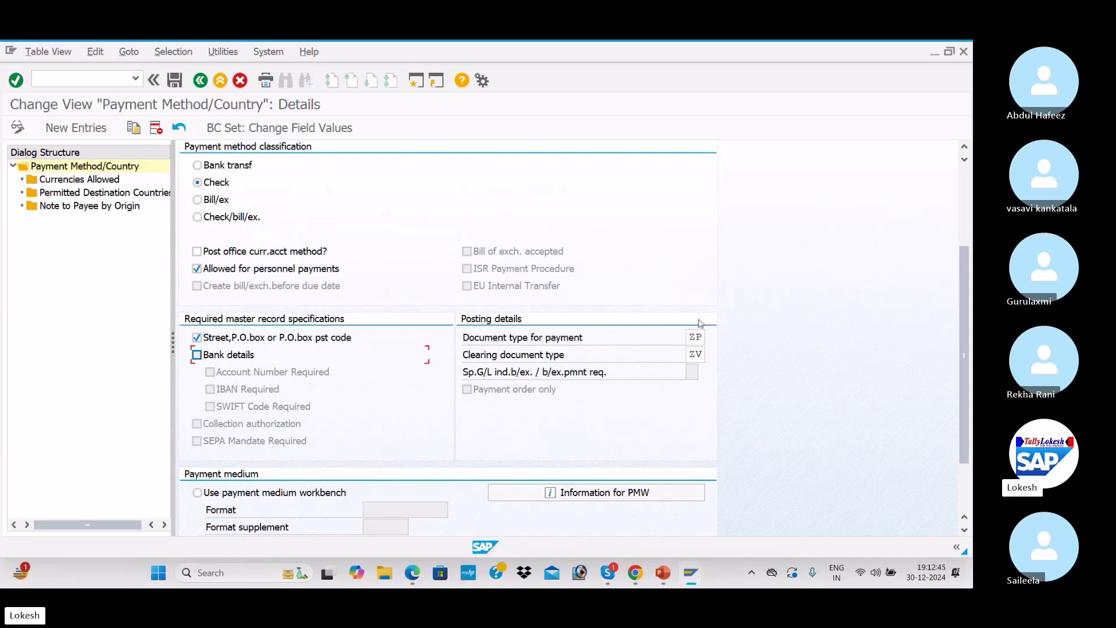
scroll(668, 348, "down", 3)
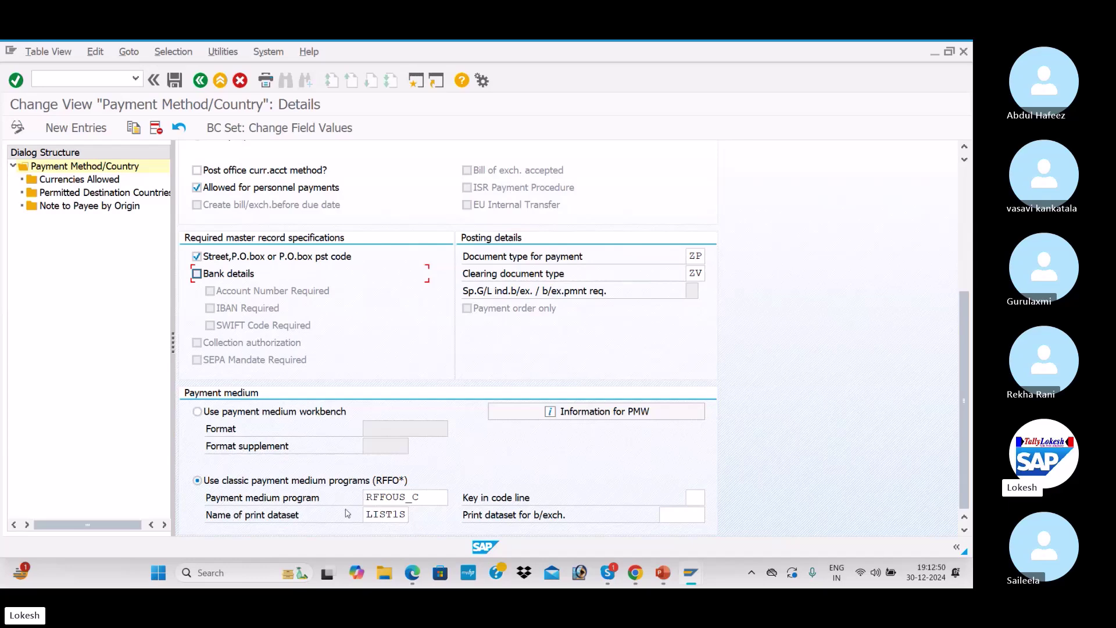
scroll(366, 448, "up", 5)
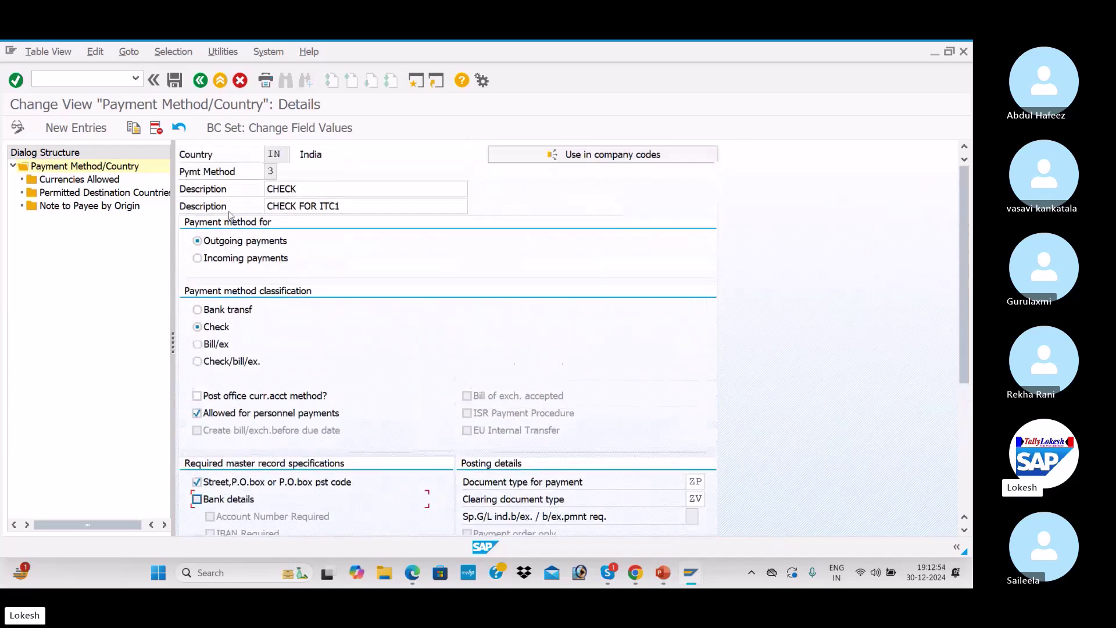
Save method 3 to the customizing request and view its allowed currencies INR and USD
left_click(176, 82)
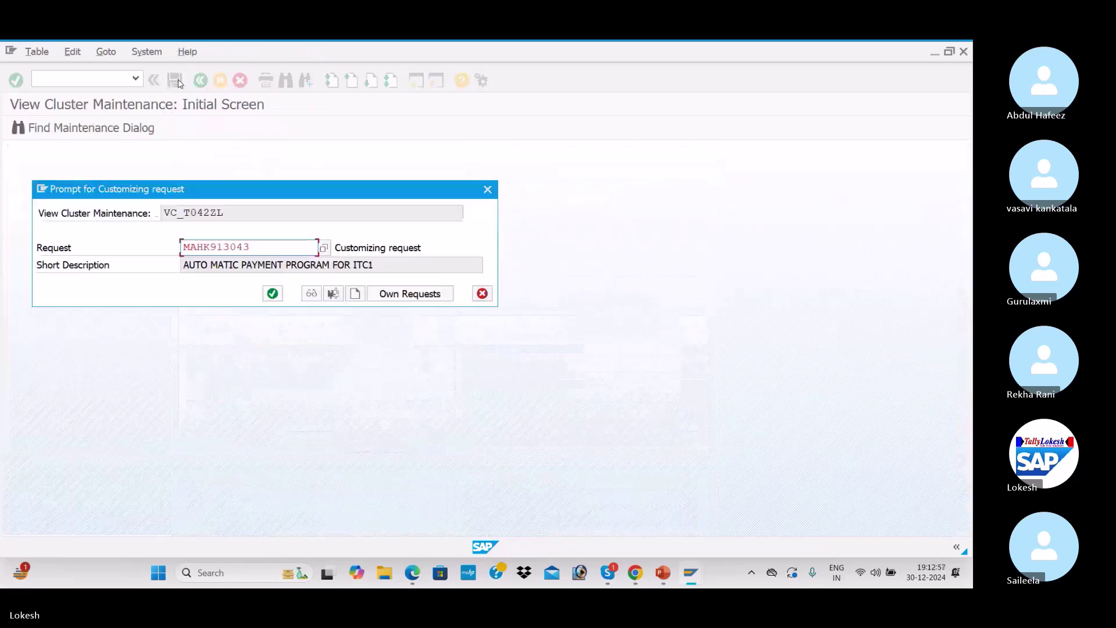
left_click(271, 293)
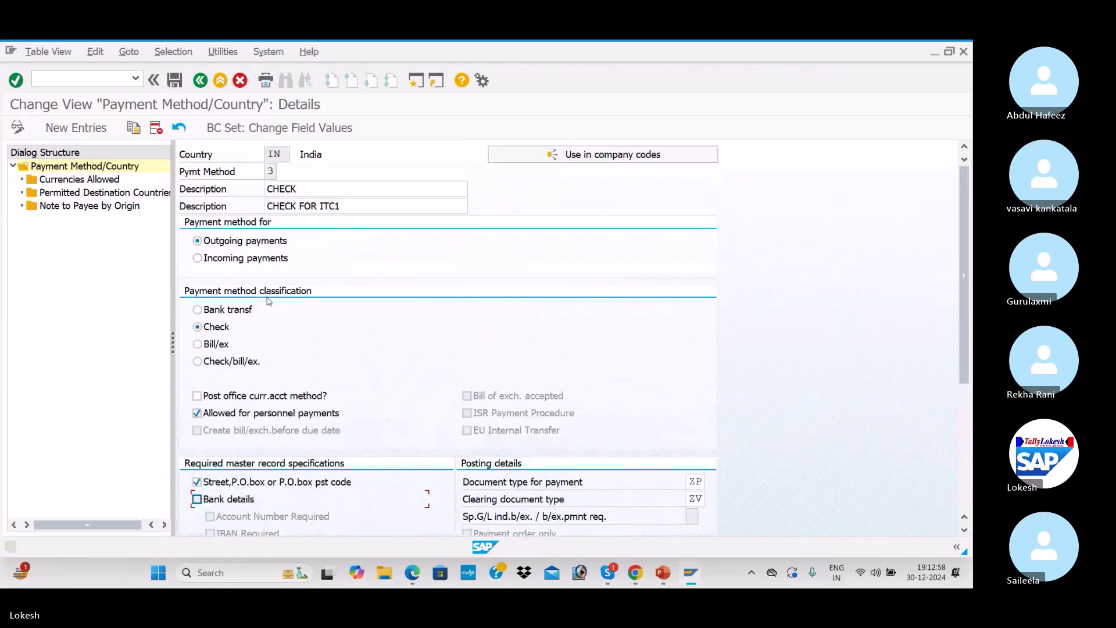
double_click(98, 180)
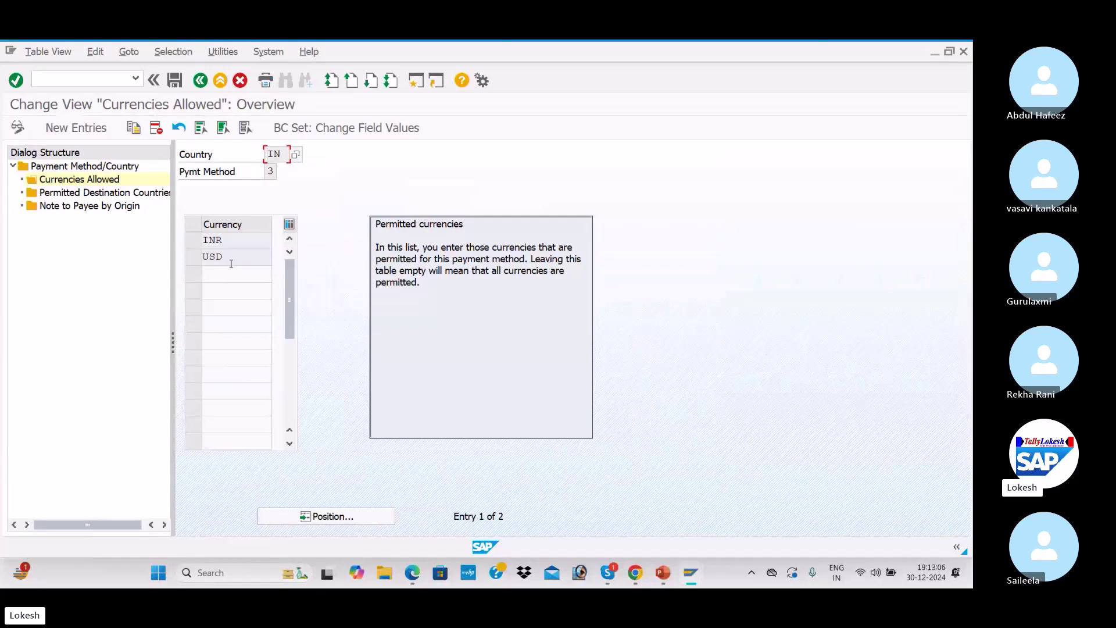
Check permitted destination countries IN and US, save, and return to the overview
left_click(119, 193)
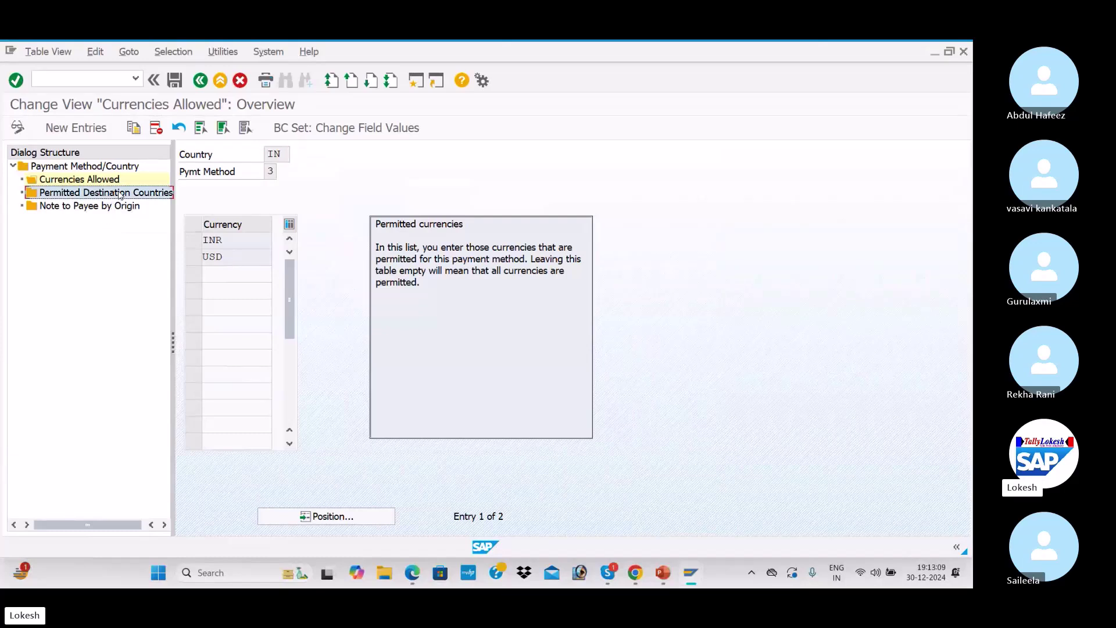
double_click(119, 194)
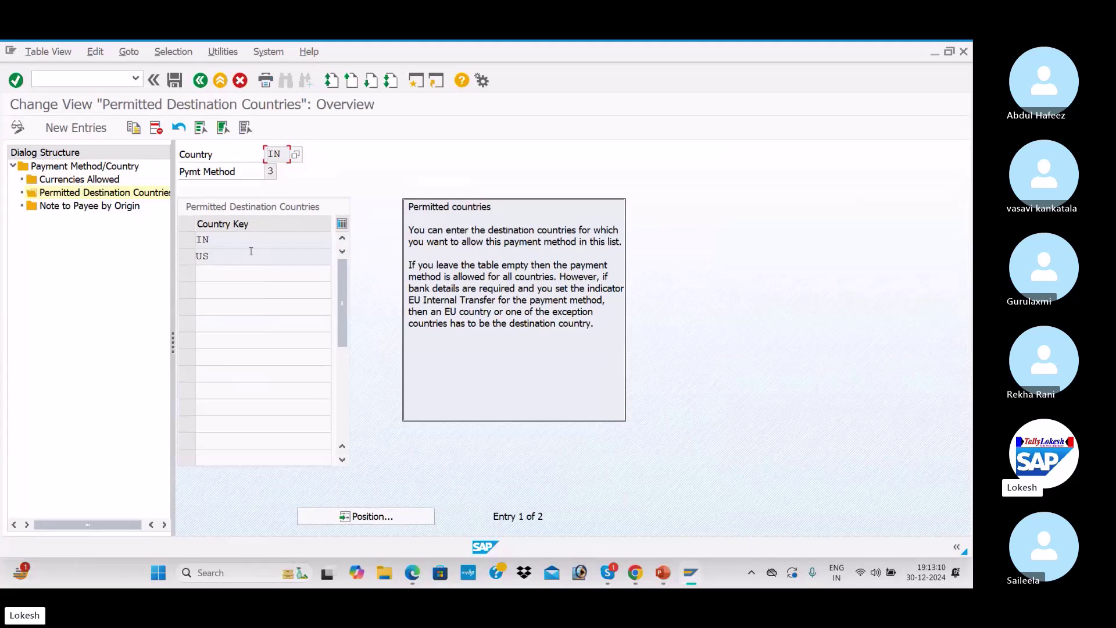
left_click(178, 82)
left_click(200, 81)
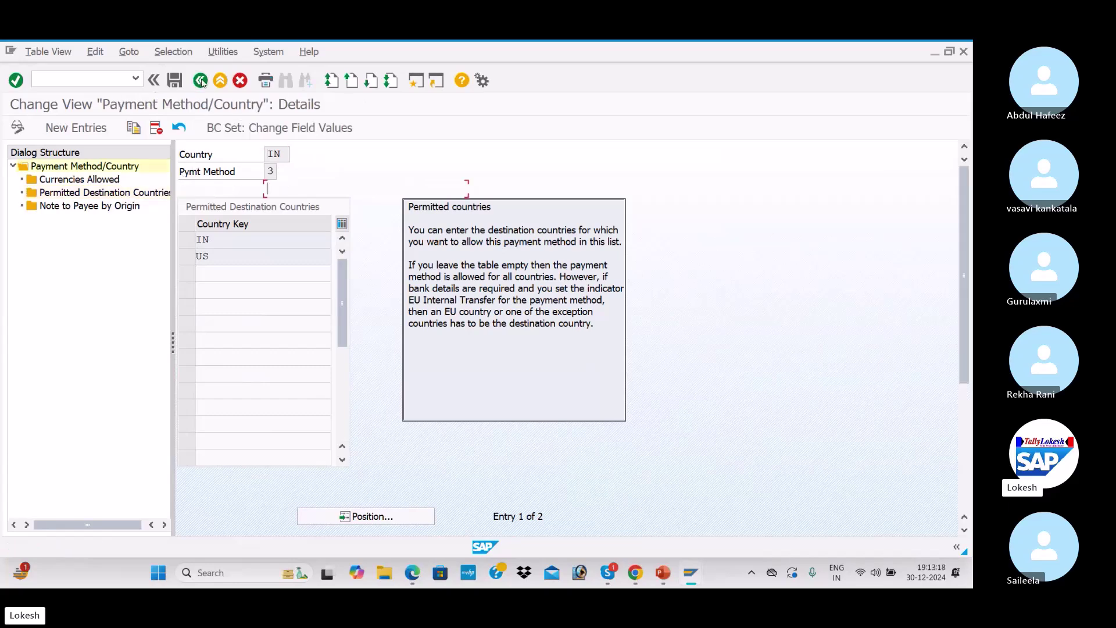
left_click(200, 81)
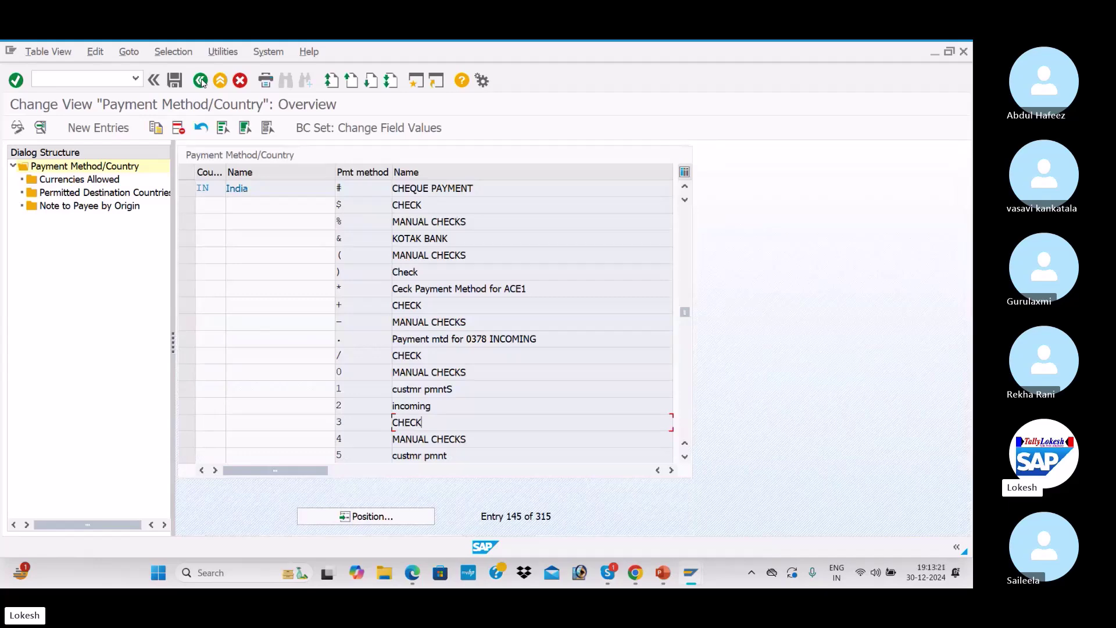
Read section 3.4 of the PDF notes, then open Pmnt methods in company code
left_click(201, 81)
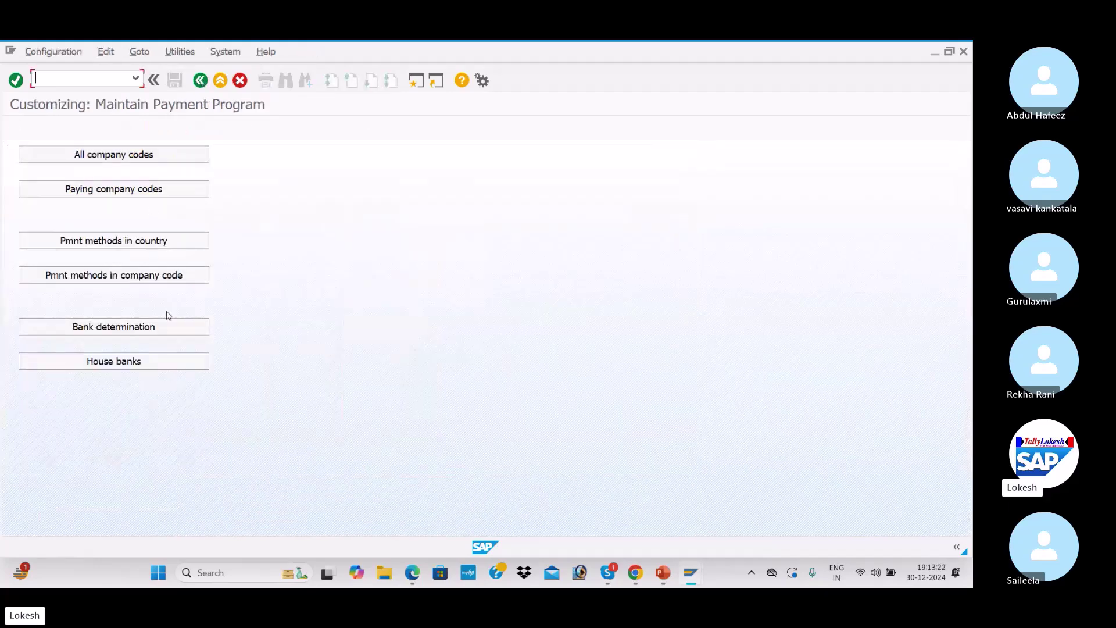
left_click(411, 573)
scroll(348, 441, "down", 5)
scroll(349, 441, "down", 5)
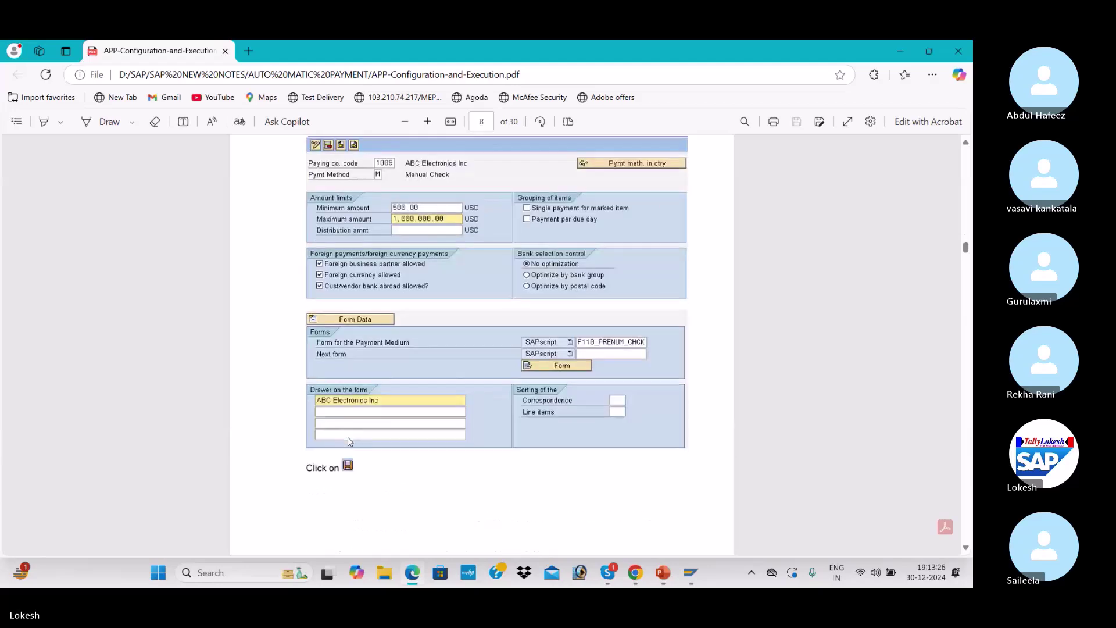
scroll(349, 442, "up", 4)
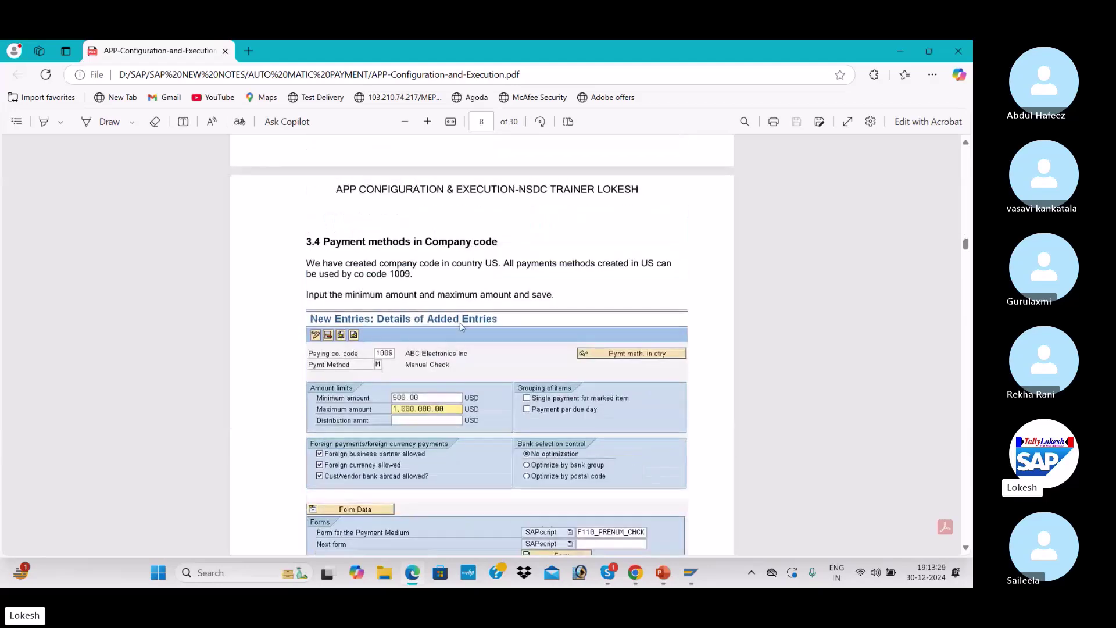
mouse_move(691, 574)
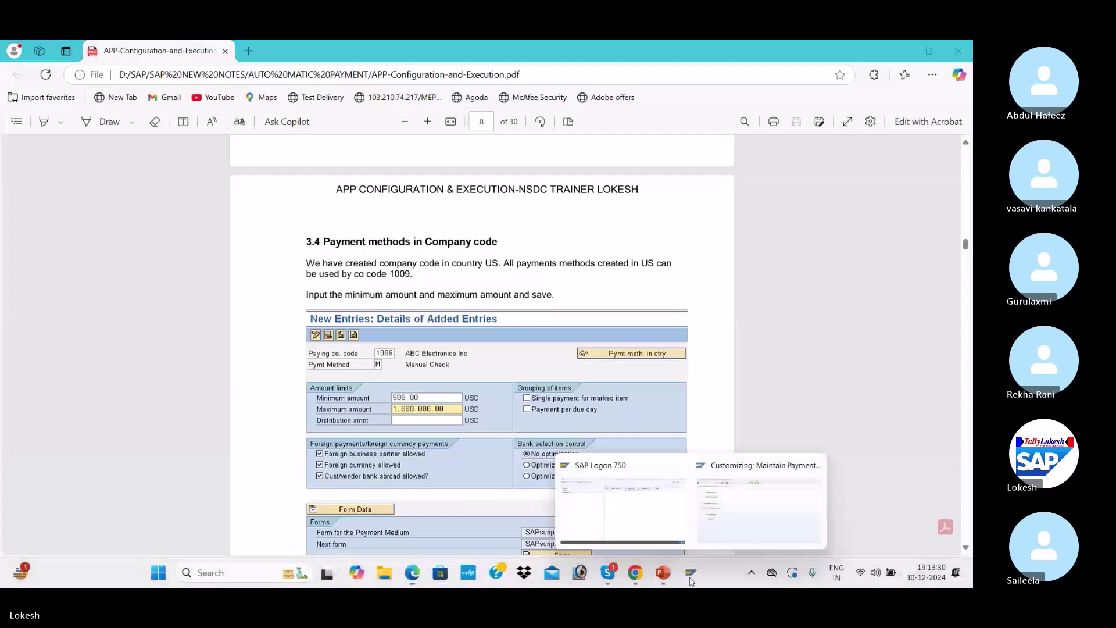
left_click(726, 490)
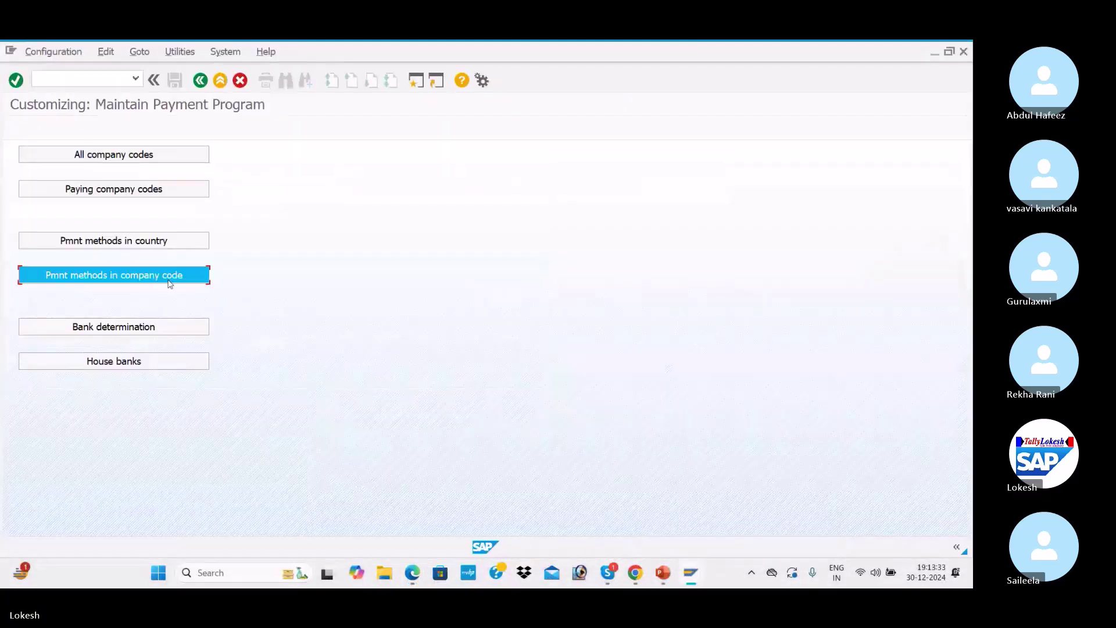
left_click(170, 282)
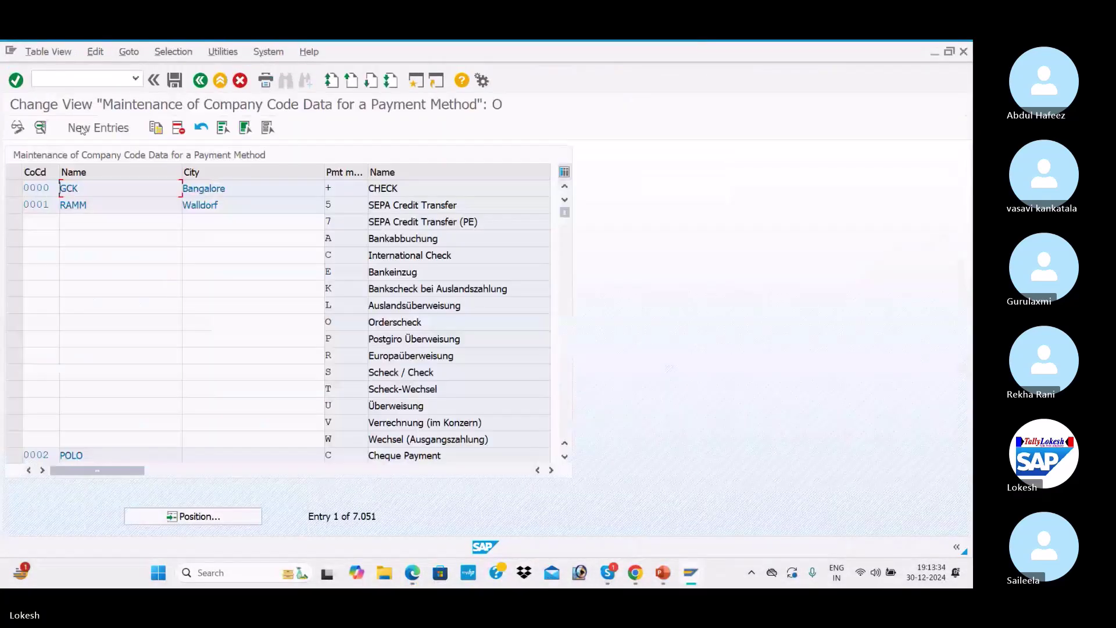
Create a new entry for company code ITC1 and payment method 3
left_click(97, 127)
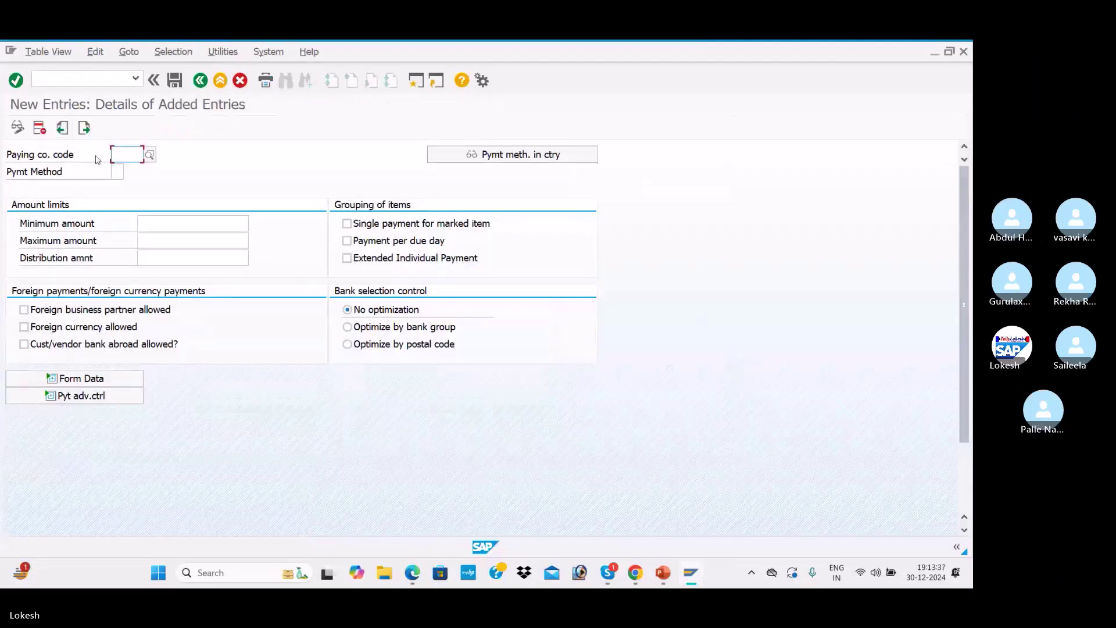
type("ITC1")
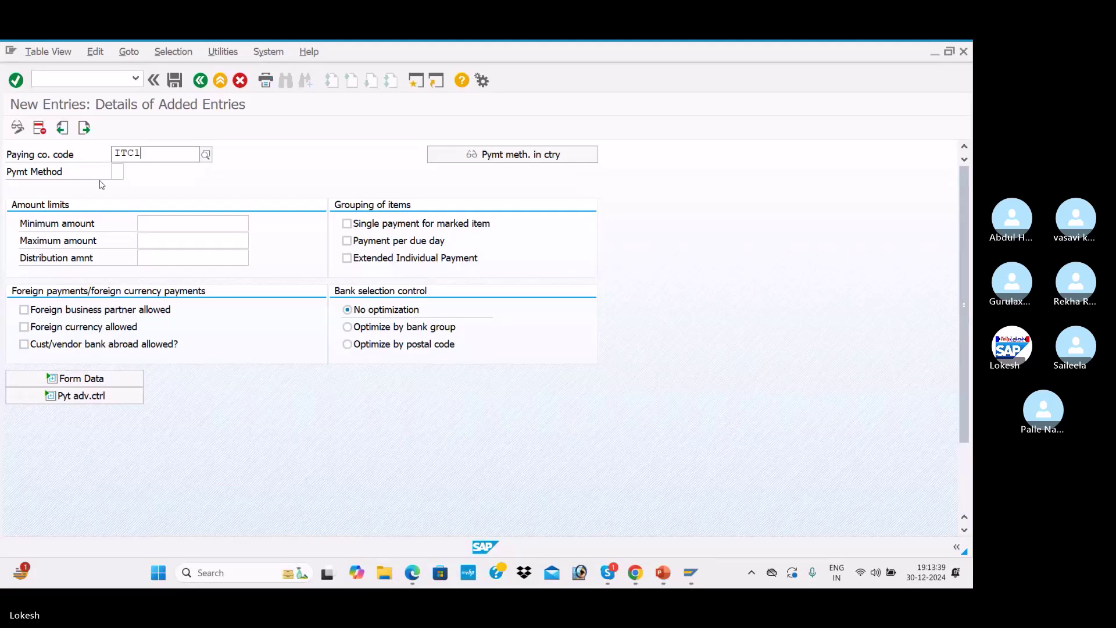
key("Return")
left_click(119, 172)
type("3")
key("Tab")
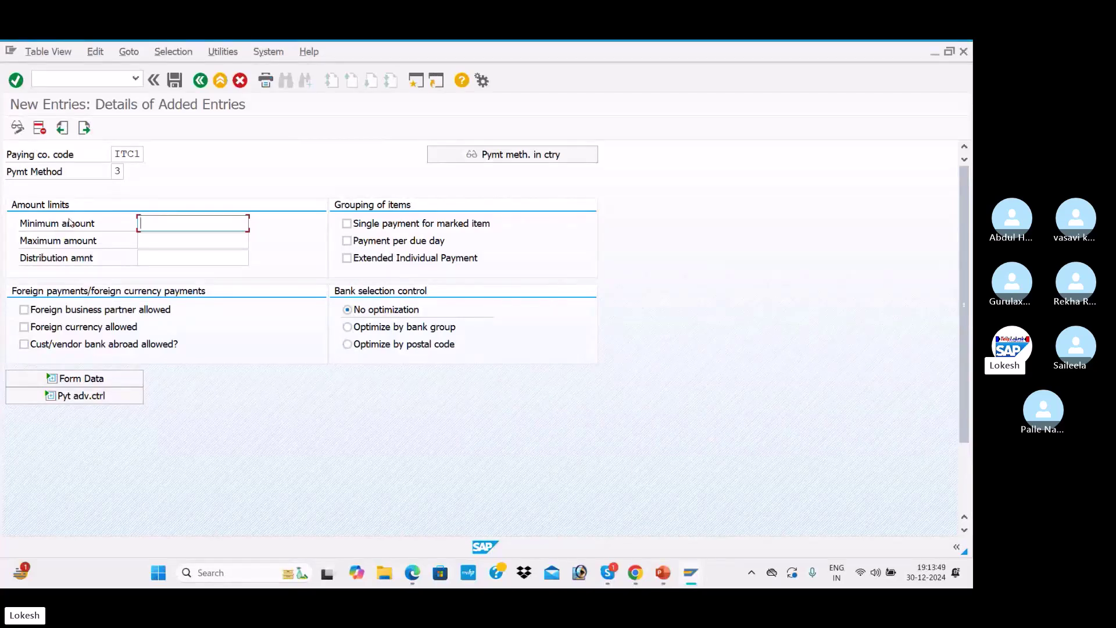
Set minimum amount 1.000,0 and maximum amount 99.999.990,0 INR
type("100")
key("Tab")
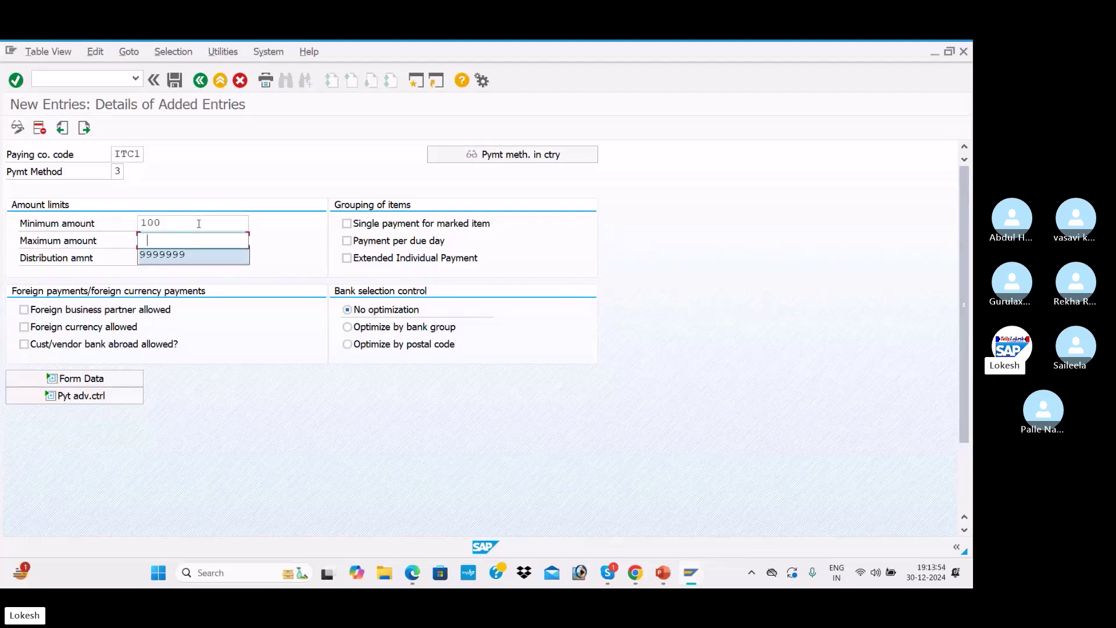
key("Down")
key("Tab")
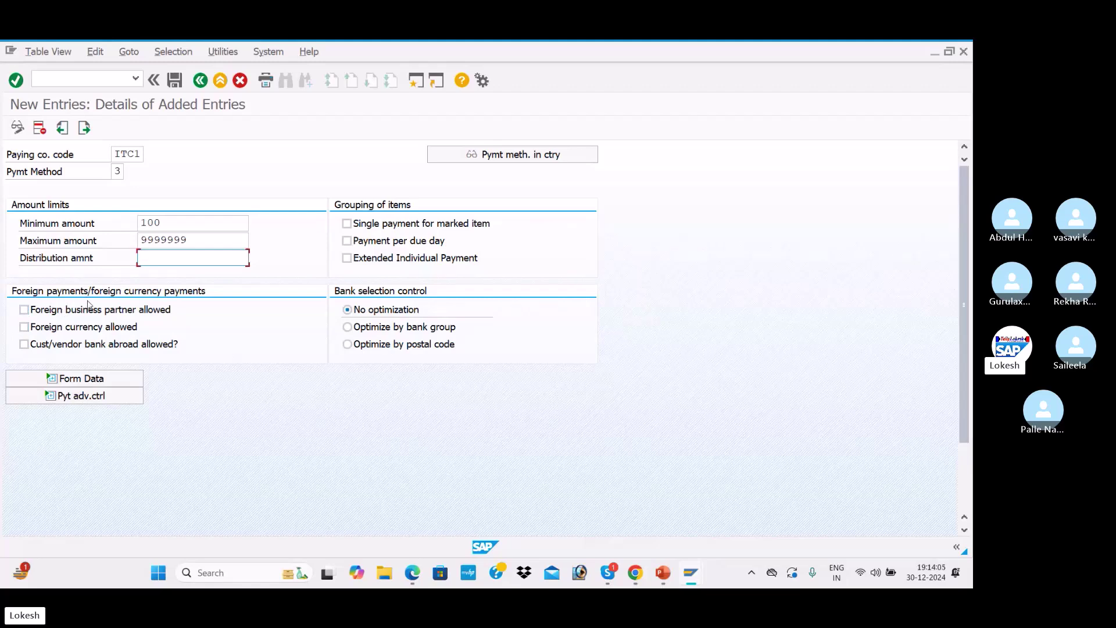
Allow foreign business partners, foreign currency and banks abroad, and show form data settings
left_click(29, 312)
left_click(24, 310)
left_click(24, 327)
key("Return")
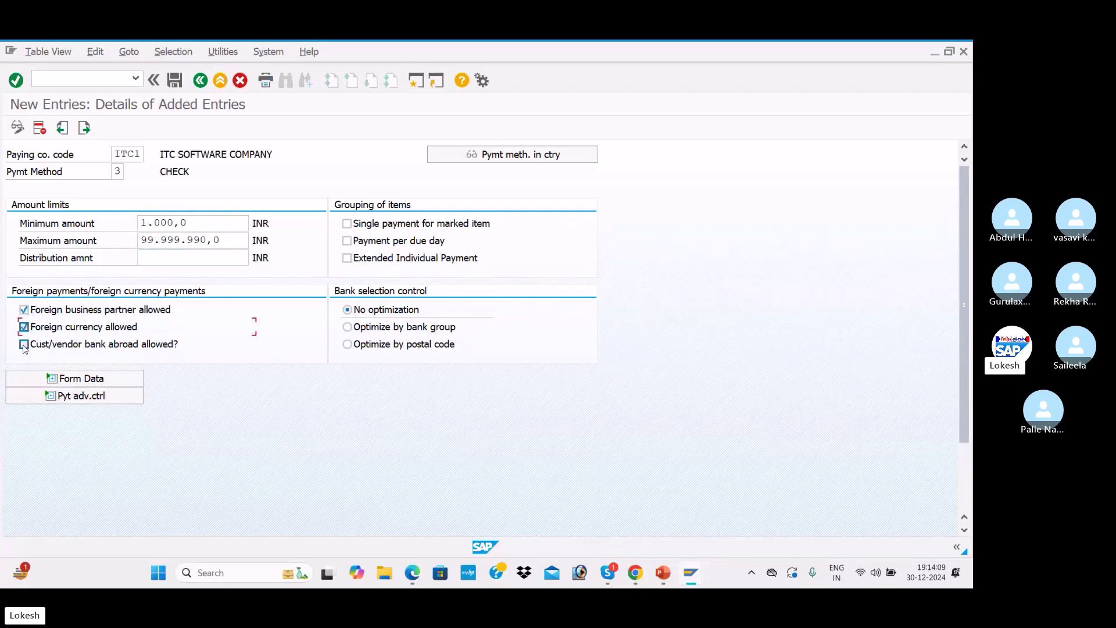
left_click(24, 344)
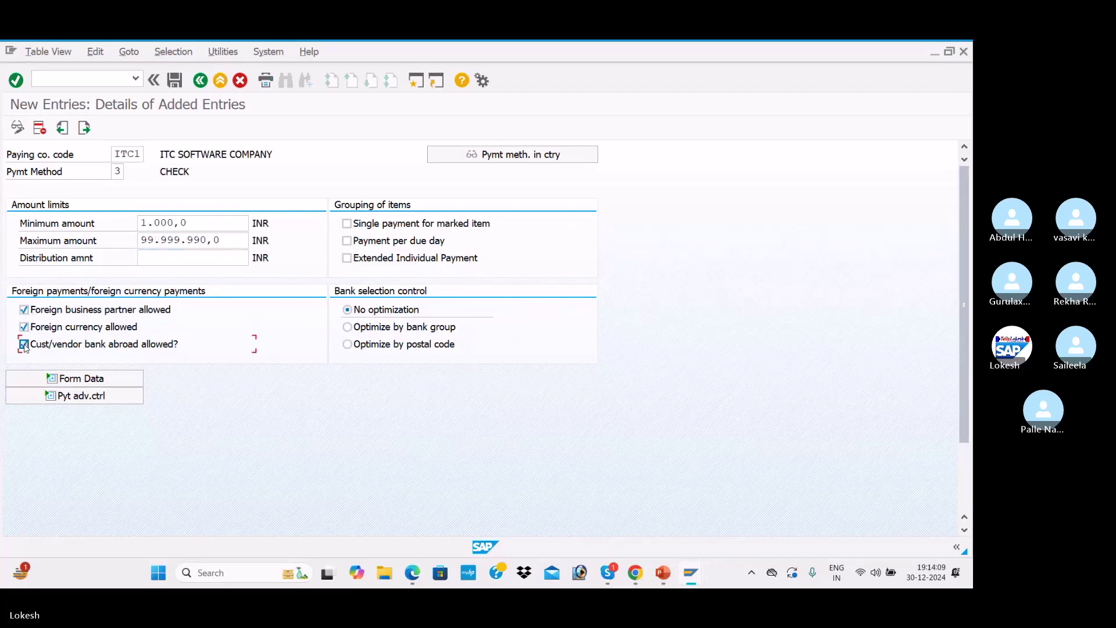
left_click(114, 383)
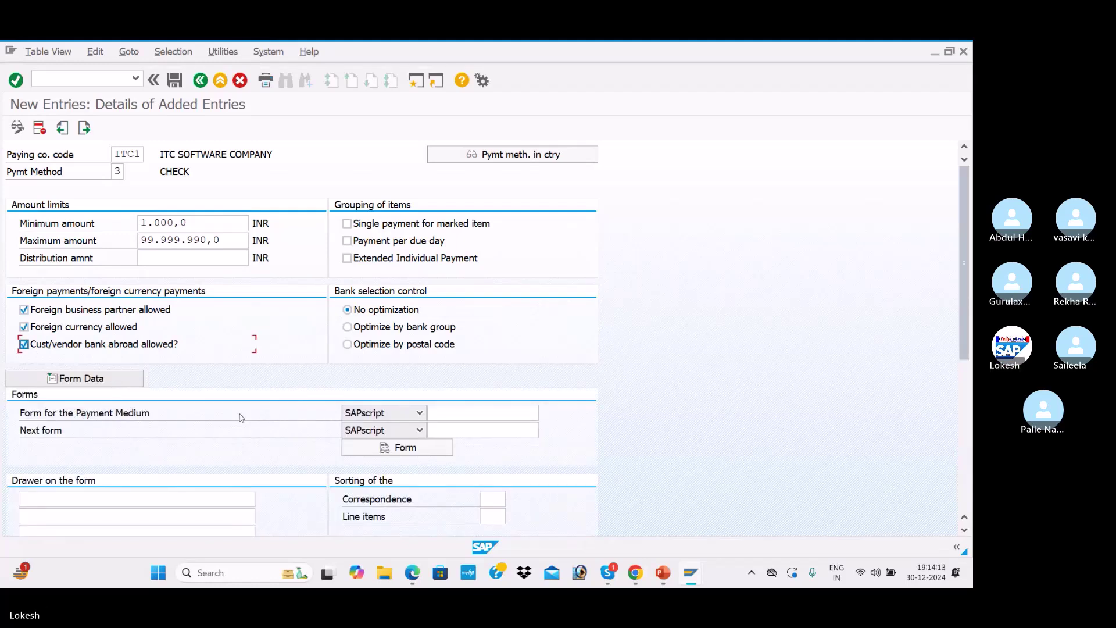
left_click(469, 416)
Choose F110_PRENUM_CHCK as the payment medium form, per the PDF notes
key("alt+Tab")
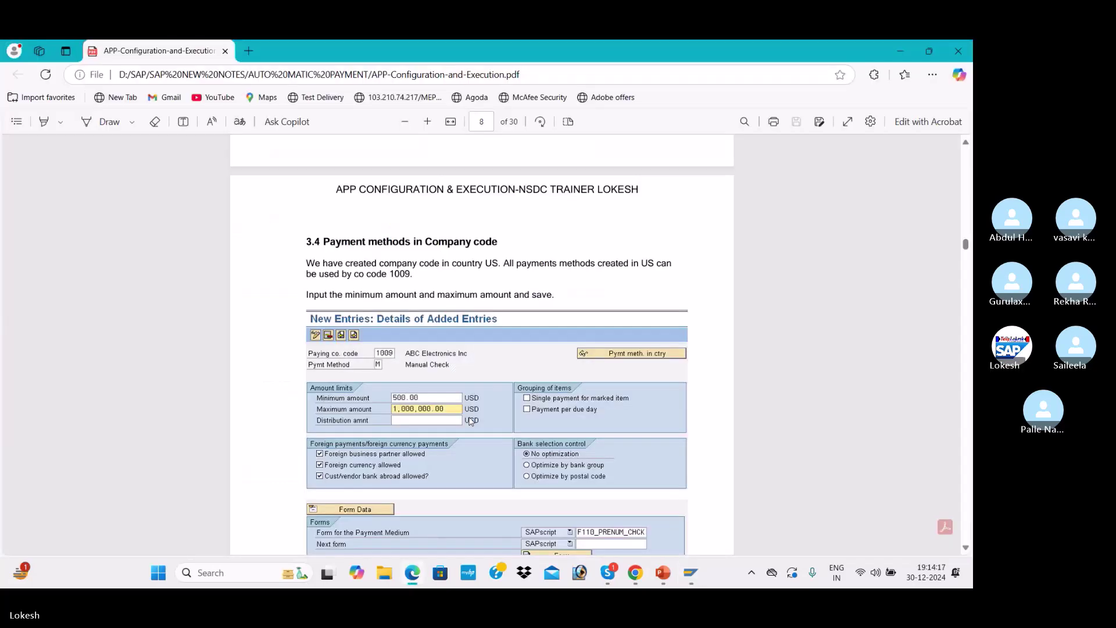
scroll(516, 396, "down", 4)
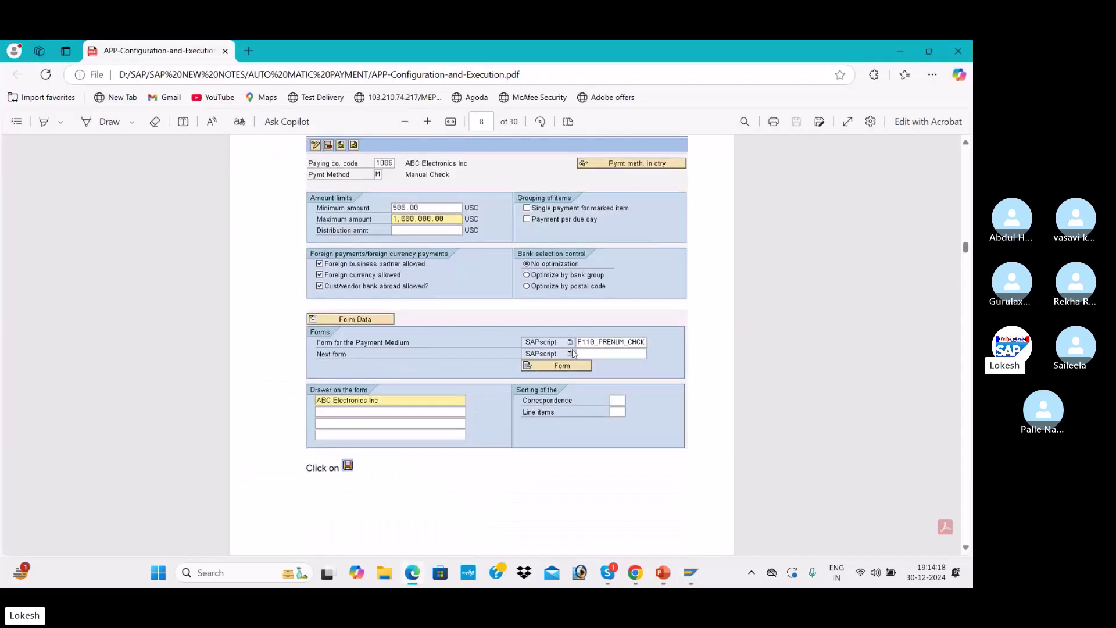
key("alt+Tab")
type("F")
left_click(470, 428)
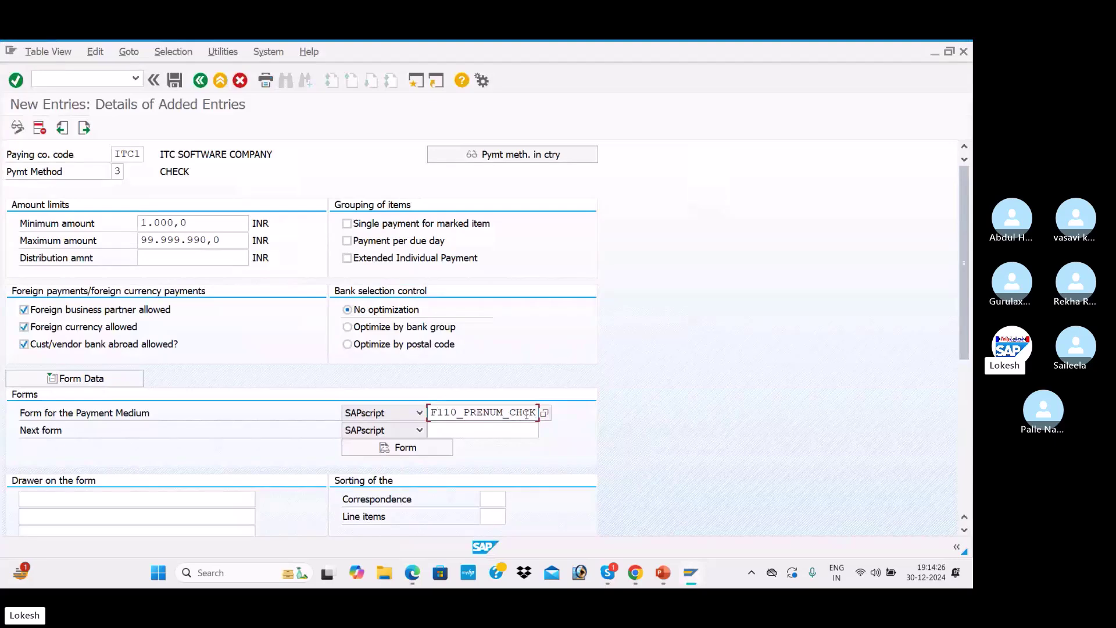
Inspect the F110_PRENUM_CHCK form definition and its basic settings
scroll(508, 421, "down", 3)
left_click(427, 370)
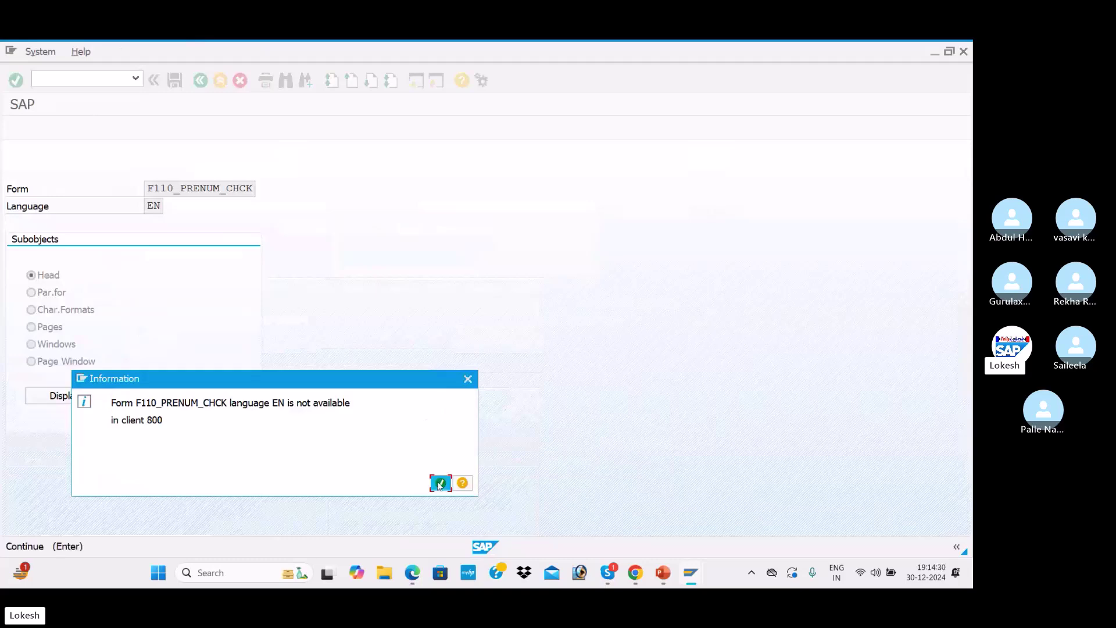
left_click(440, 483)
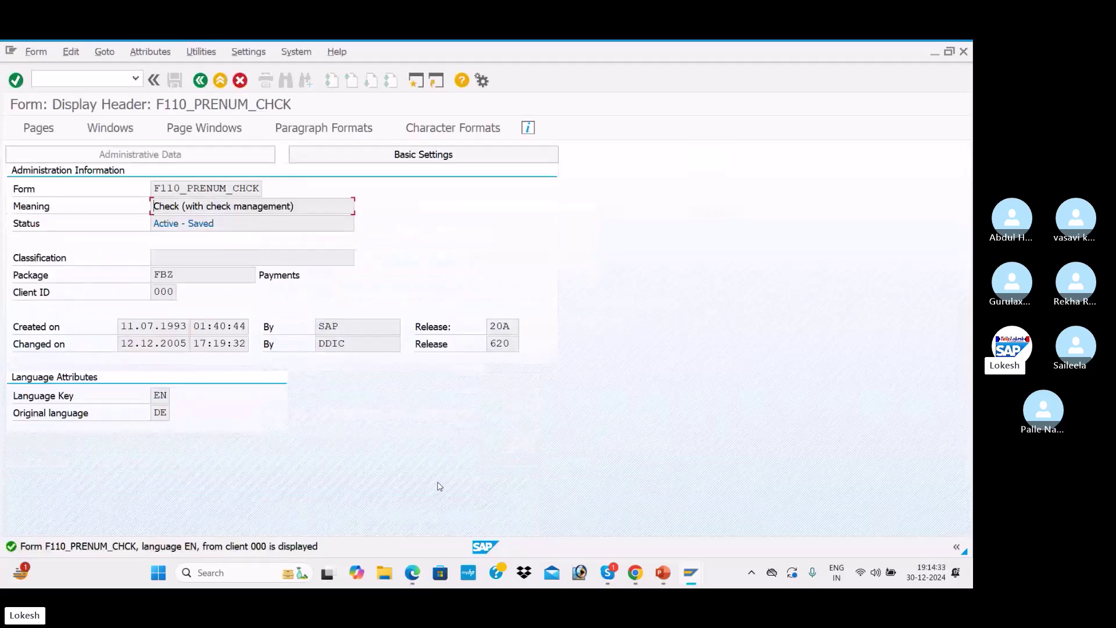
left_click(412, 156)
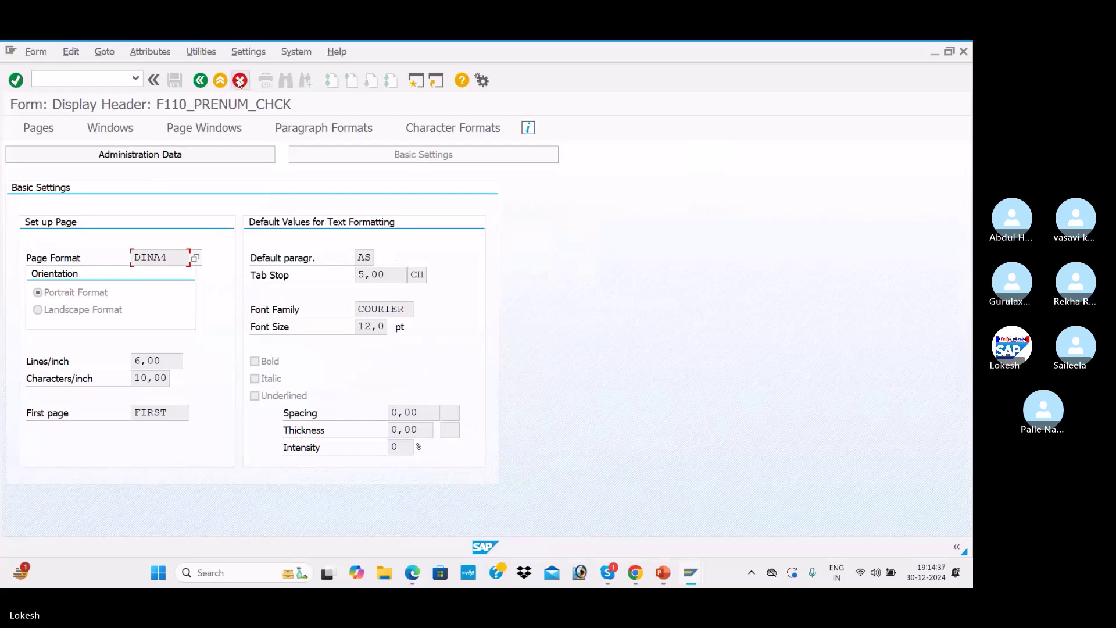
left_click(219, 81)
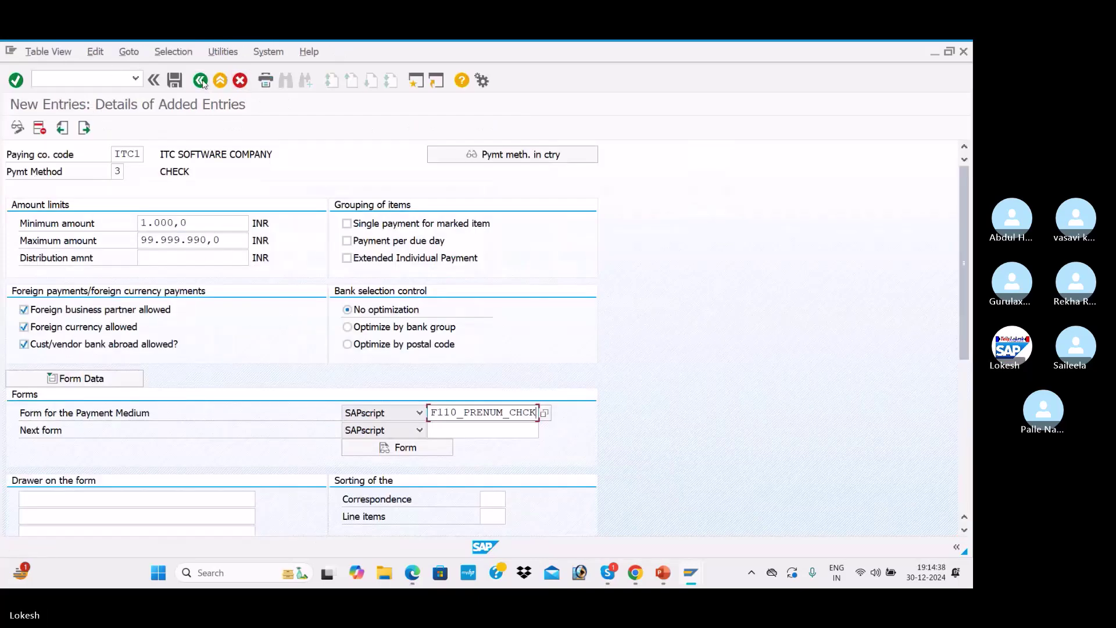
Save ITC1's method 3 entry to the customizing request
scroll(296, 269, "down", 2)
scroll(297, 269, "down", 3)
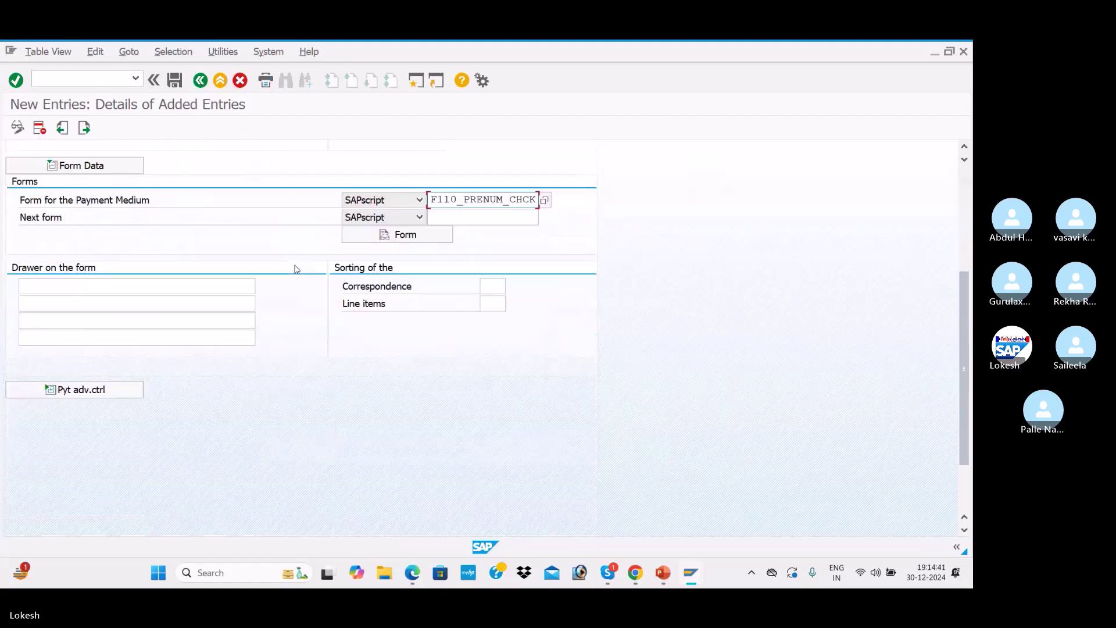
scroll(296, 269, "up", 3)
scroll(296, 269, "up", 2)
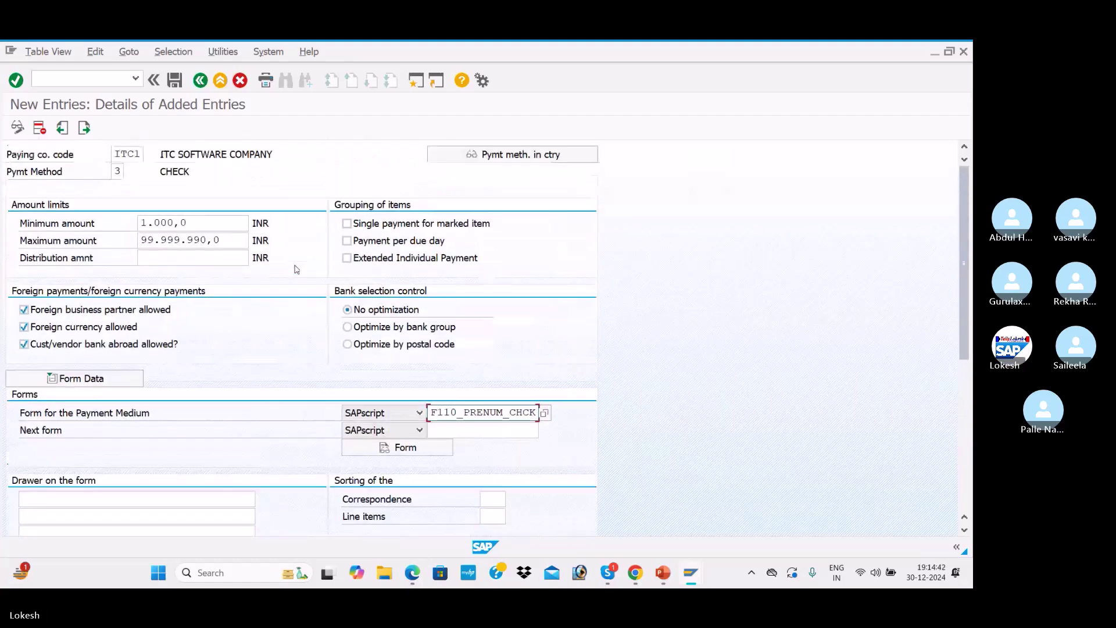
left_click(176, 81)
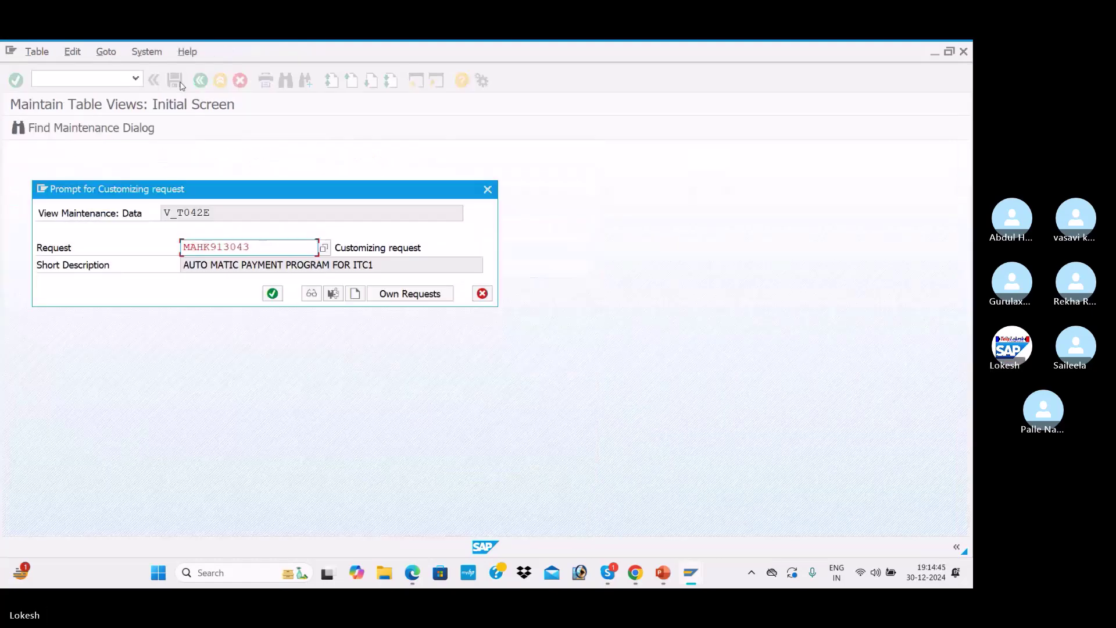
left_click(272, 295)
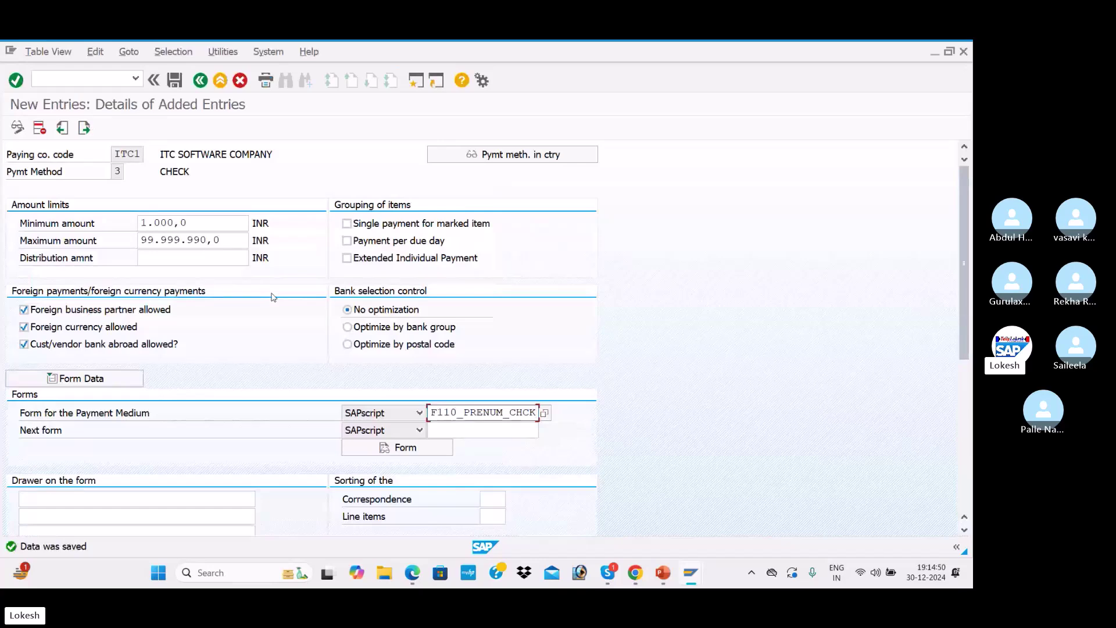
key("alt+Tab")
Scroll the PDF guide through section 3.5 Bank Determination to page 12 on vendor balances
scroll(404, 248, "down", 5)
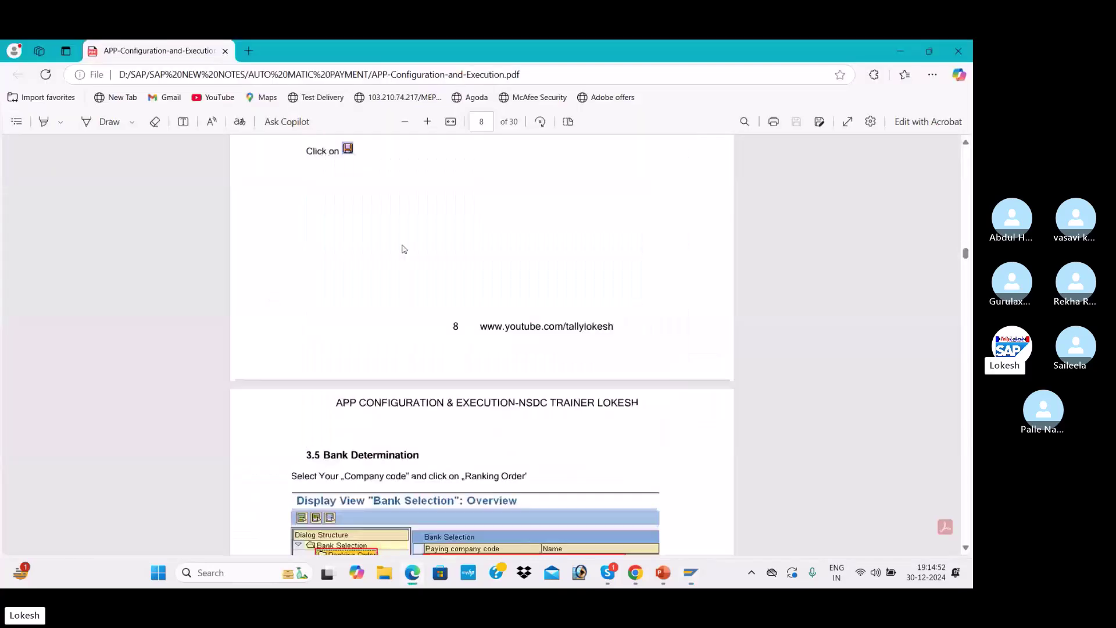
scroll(404, 249, "down", 6)
scroll(404, 248, "up", 2)
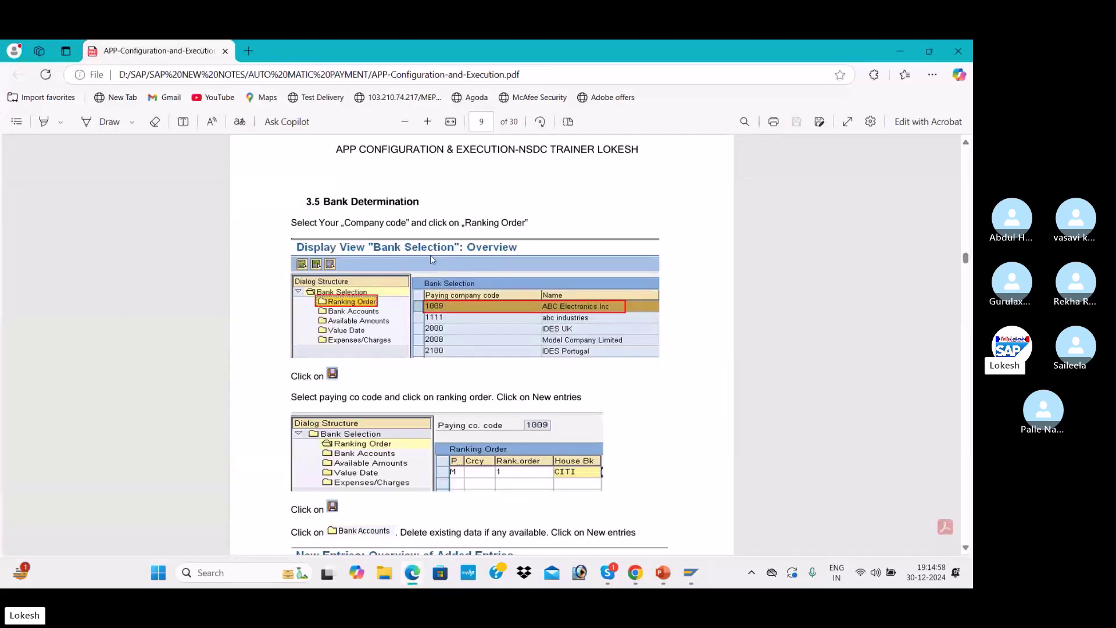
scroll(432, 259, "down", 10)
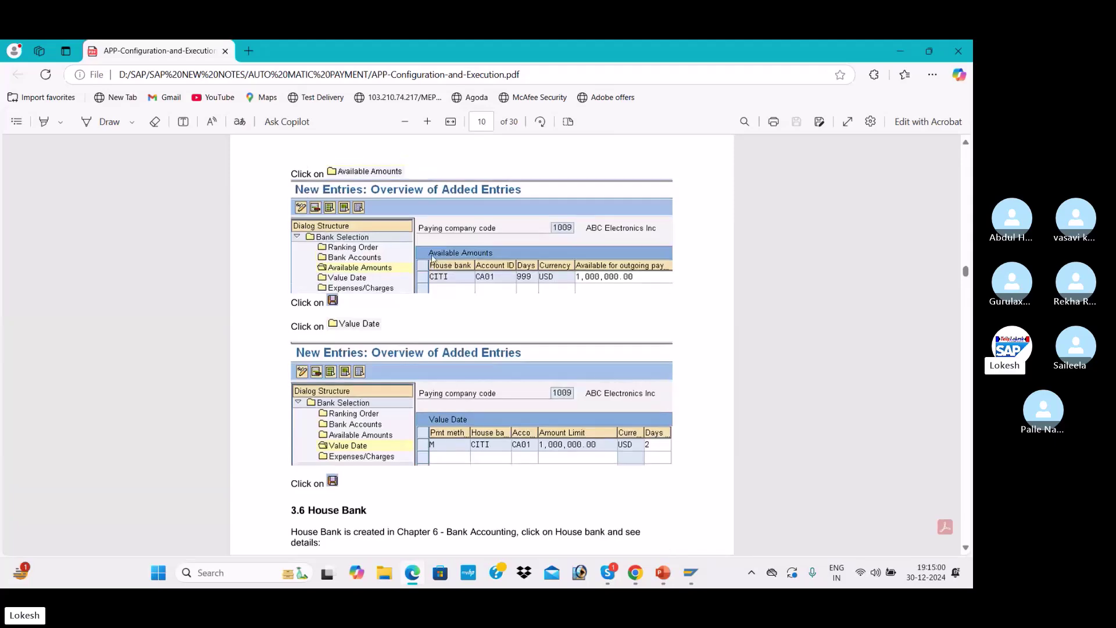
scroll(432, 259, "up", 2)
scroll(433, 260, "down", 12)
scroll(438, 260, "down", 12)
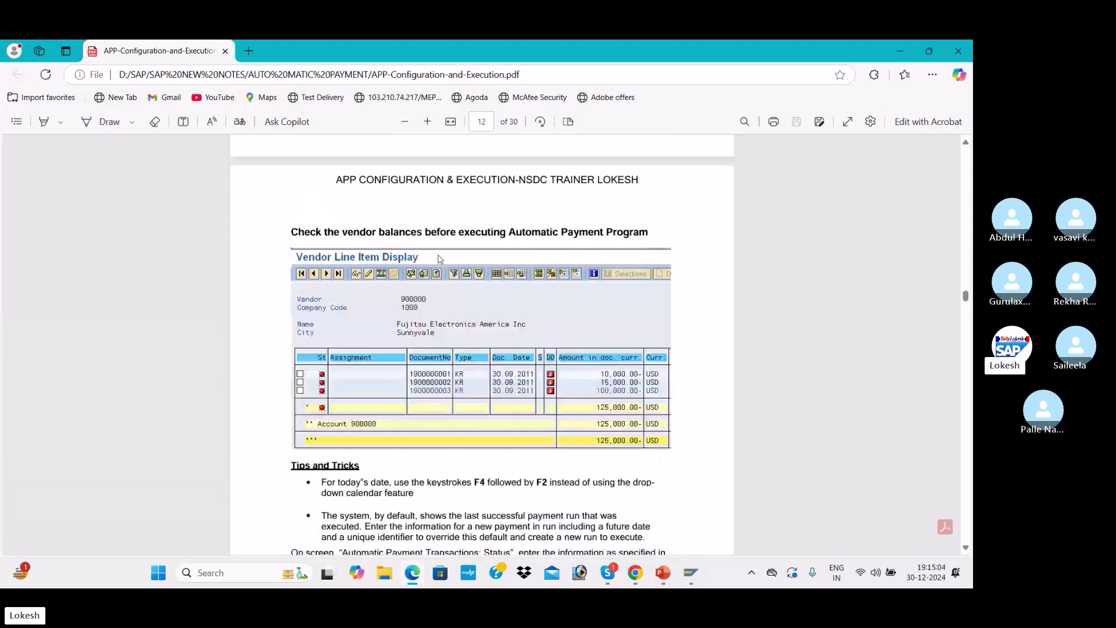
scroll(440, 259, "up", 2)
key("alt+Tab")
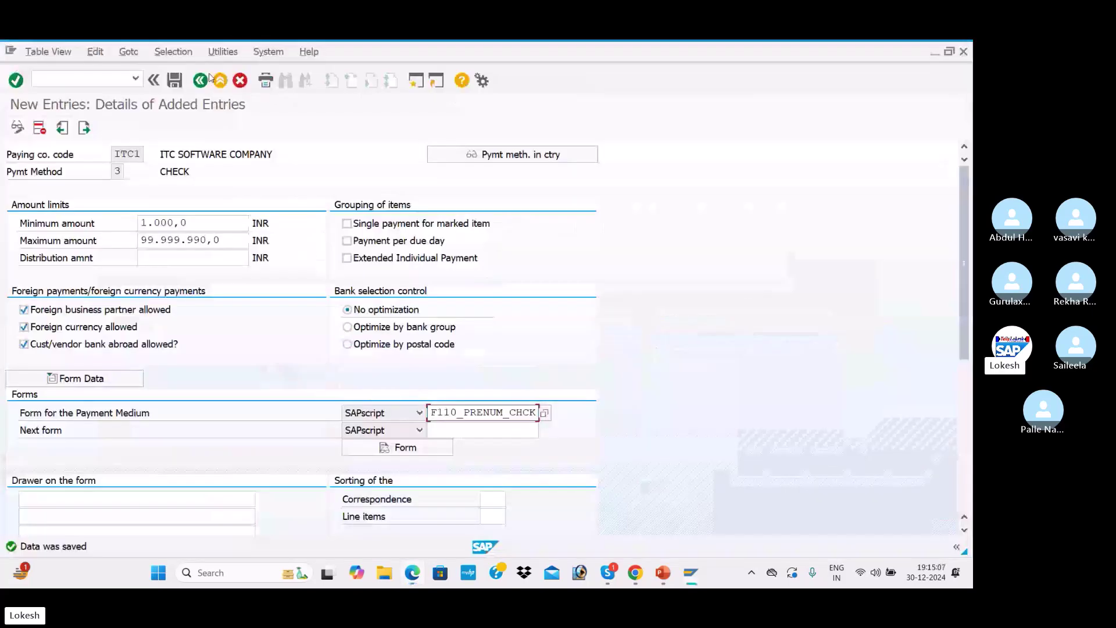
Open House banks from the payment program menu for company code ITC1, correcting a mistyped code
left_click(202, 80)
left_click(206, 81)
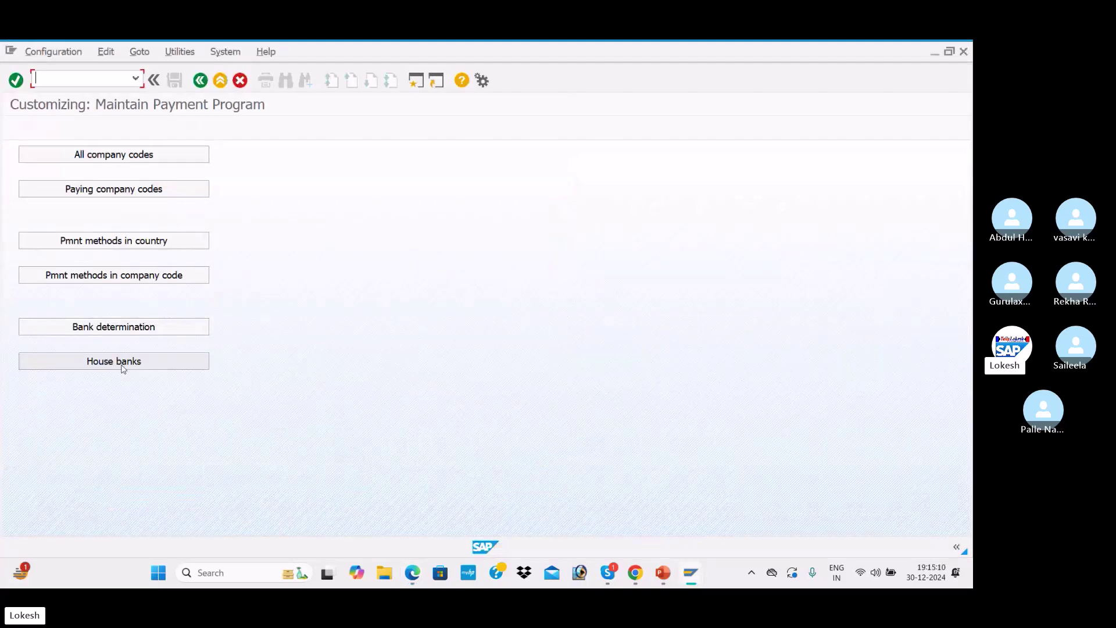
left_click(124, 363)
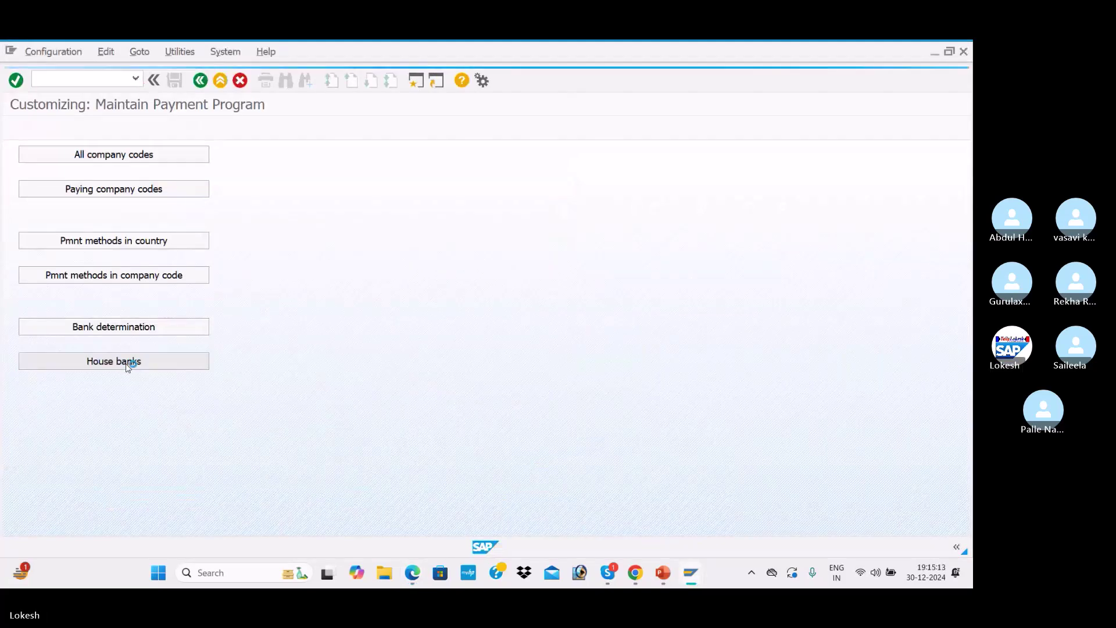
type("IC1")
key("Return")
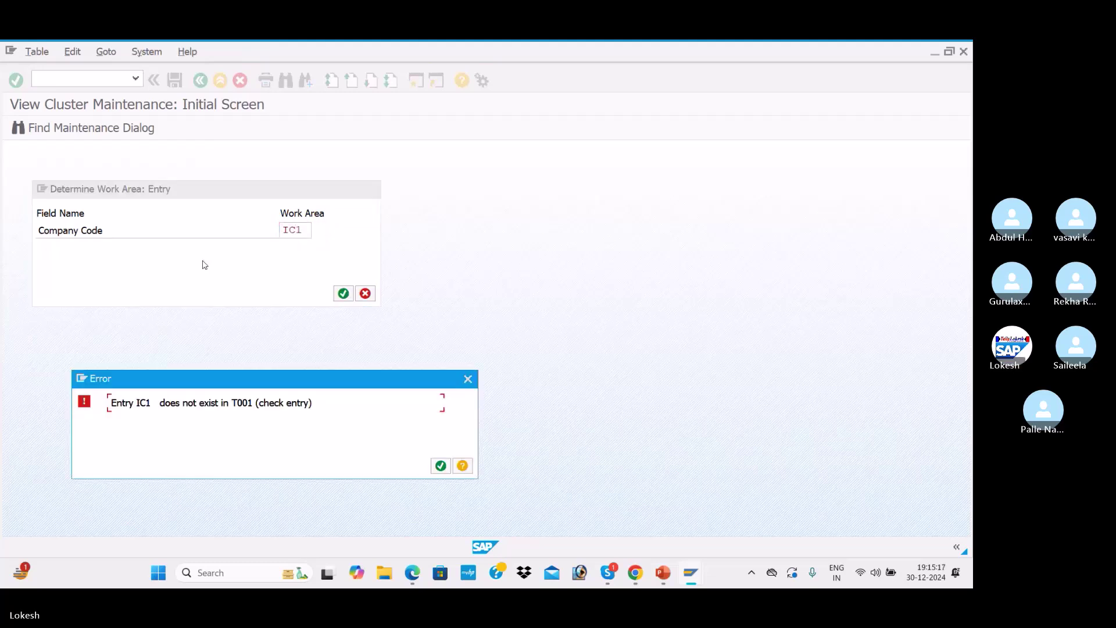
left_click(468, 379)
key("BackSpace")
key("BackSpace")
key("BackSpace")
type("IT")
key("Return")
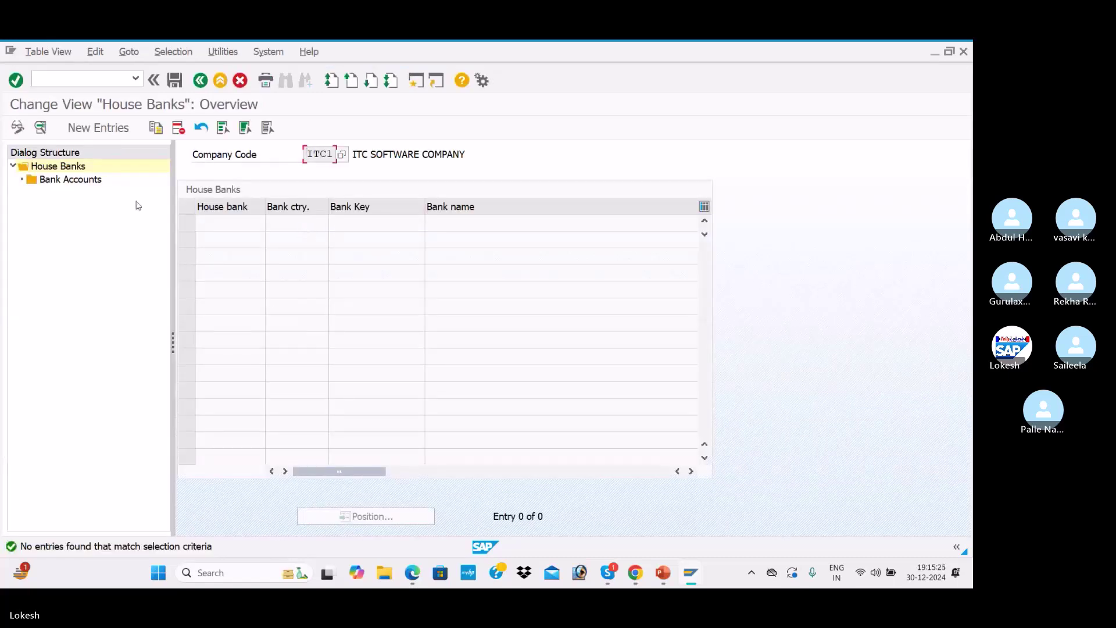
Start a new house bank entry and check G/L accounts 200001 Sbi Bank and 200002 Hdfc Bank in FS00
left_click(99, 127)
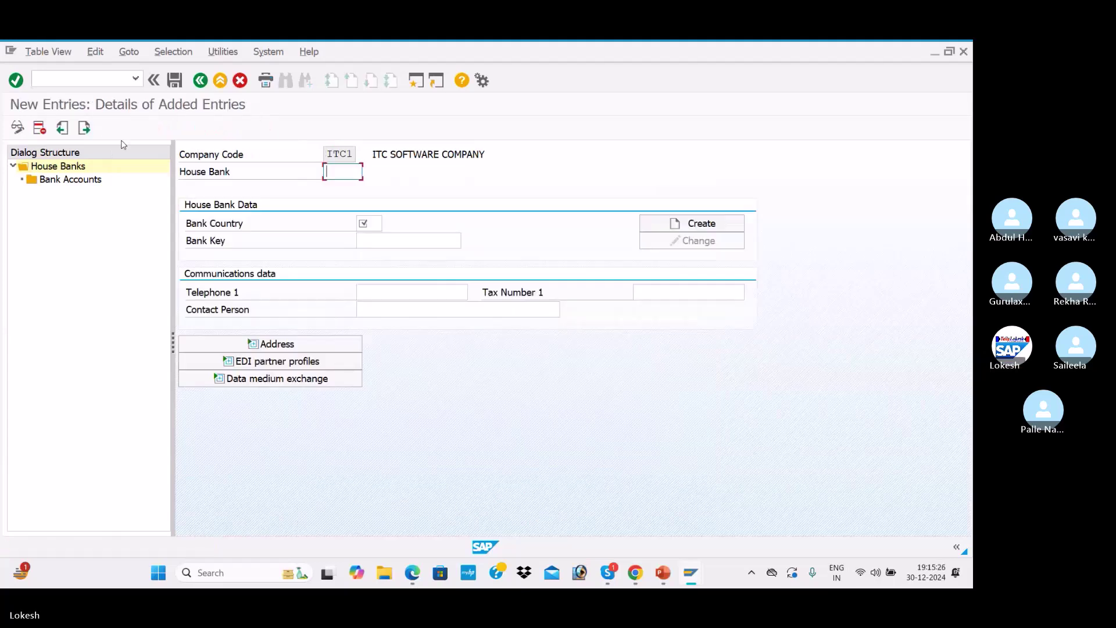
left_click(416, 80)
type("FS00")
key("Return")
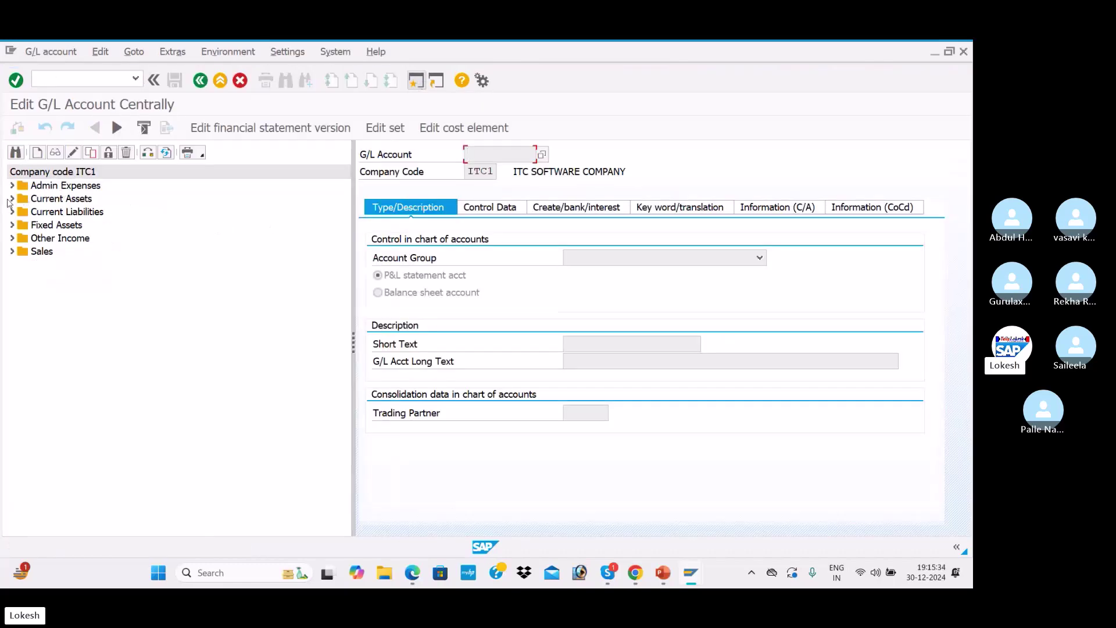
left_click(11, 198)
left_click(80, 213)
left_click(93, 226)
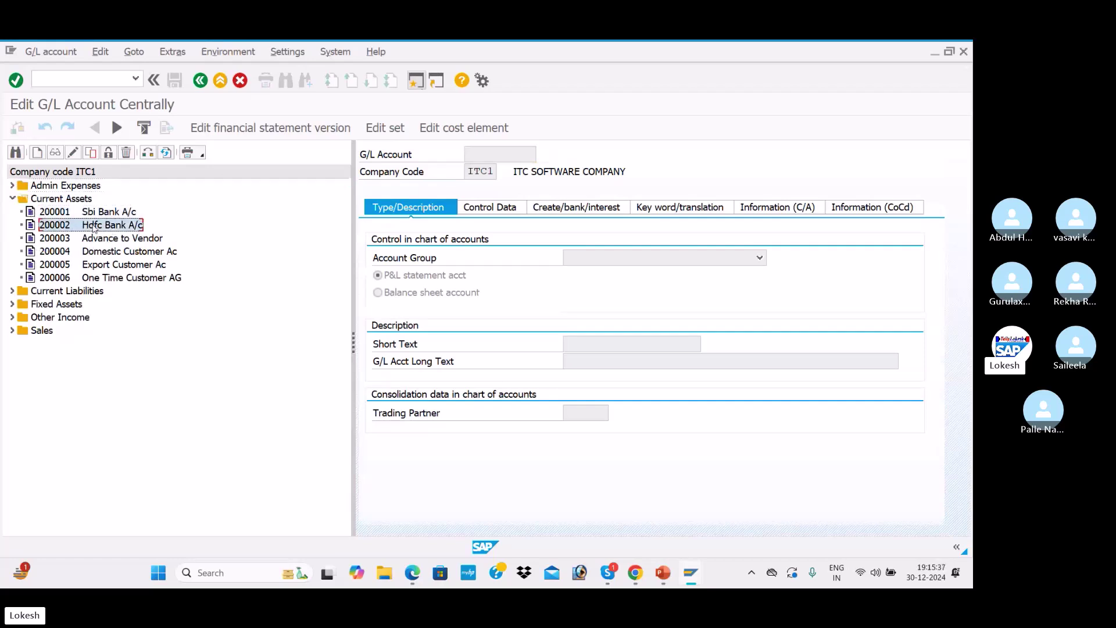
left_click(96, 215)
Enter house bank SBI with country IN and bank key 654126597, and create its bank record
key("alt+Tab")
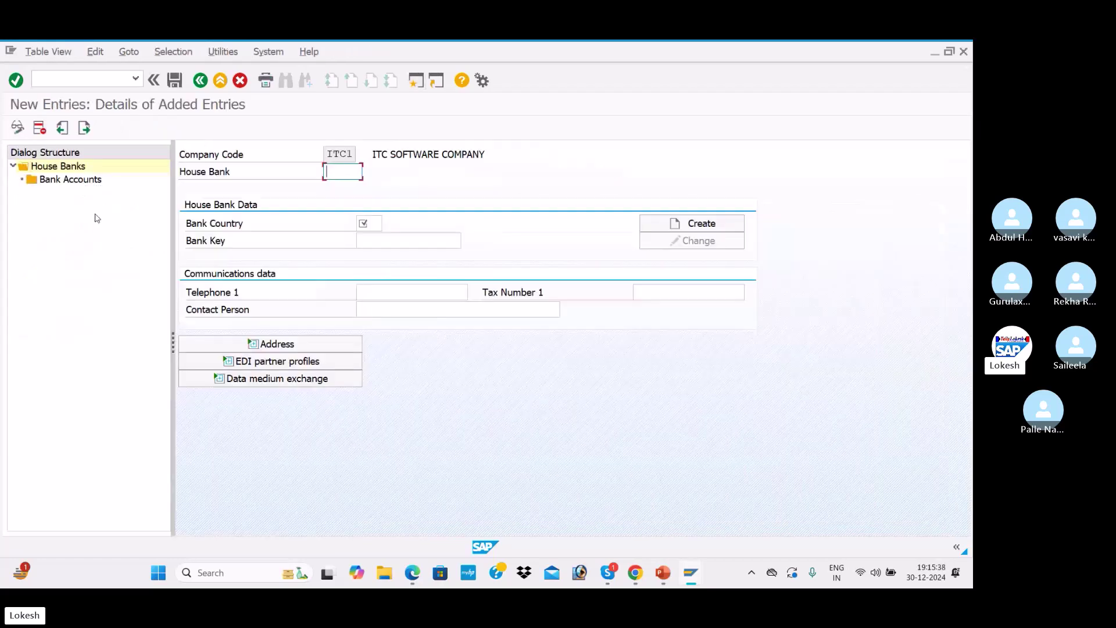
key("Tab")
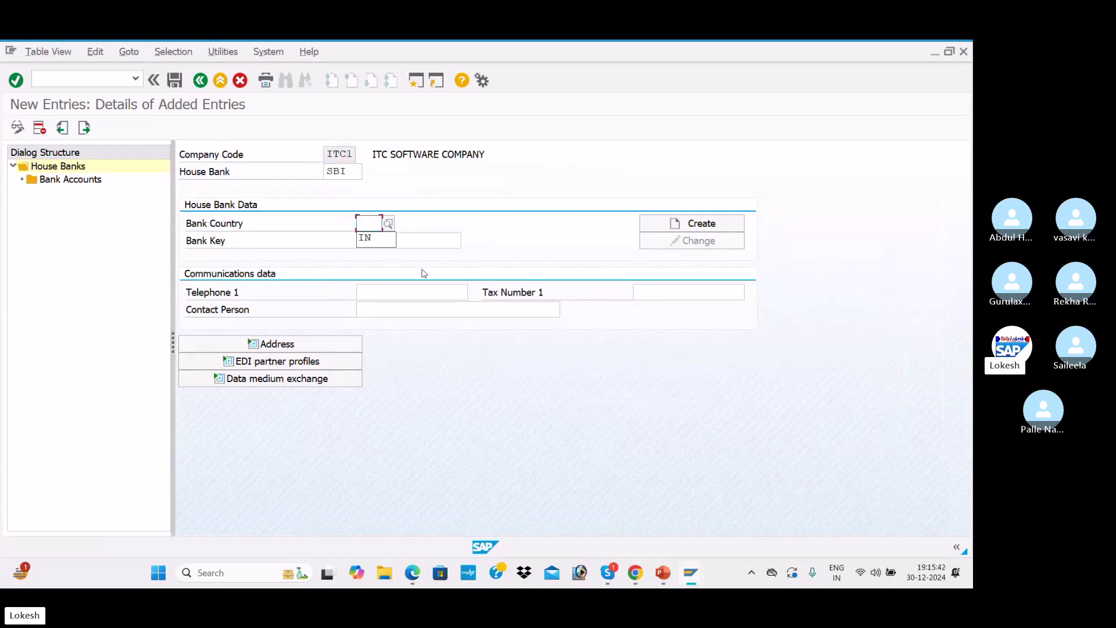
left_click(375, 239)
left_click(394, 241)
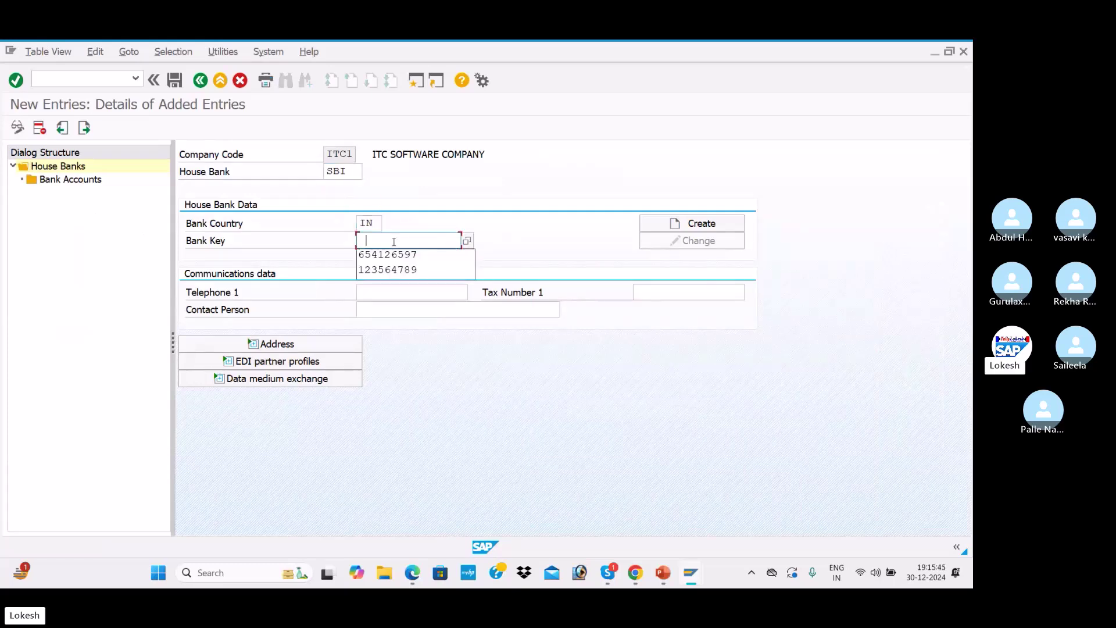
left_click(401, 254)
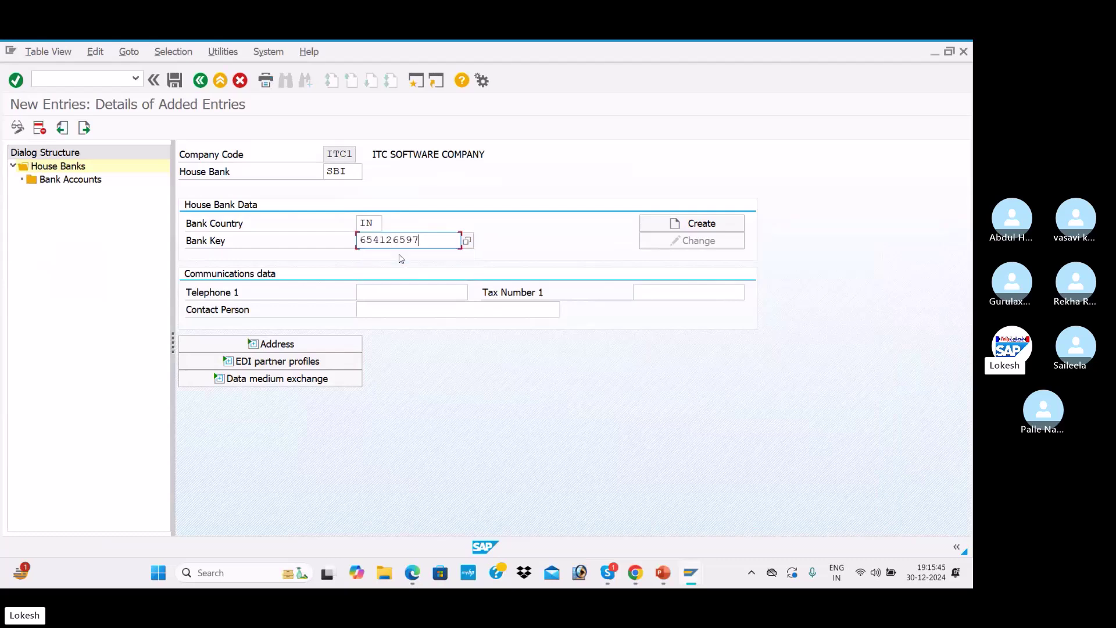
left_click(687, 226)
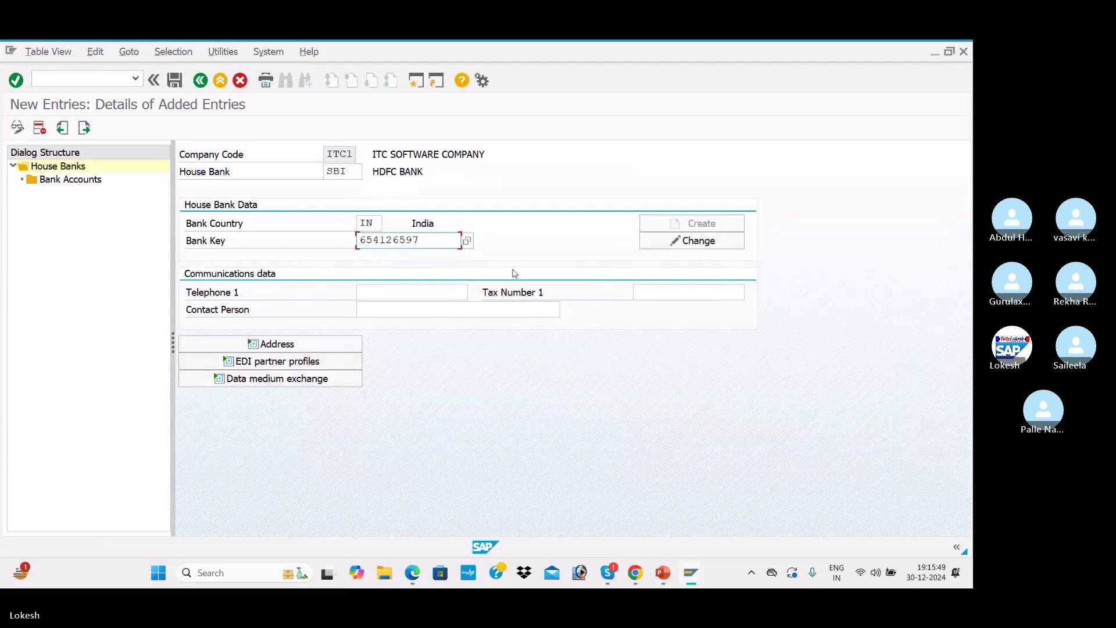
Give house bank SBI a telephone number and a contact person
left_click(399, 291)
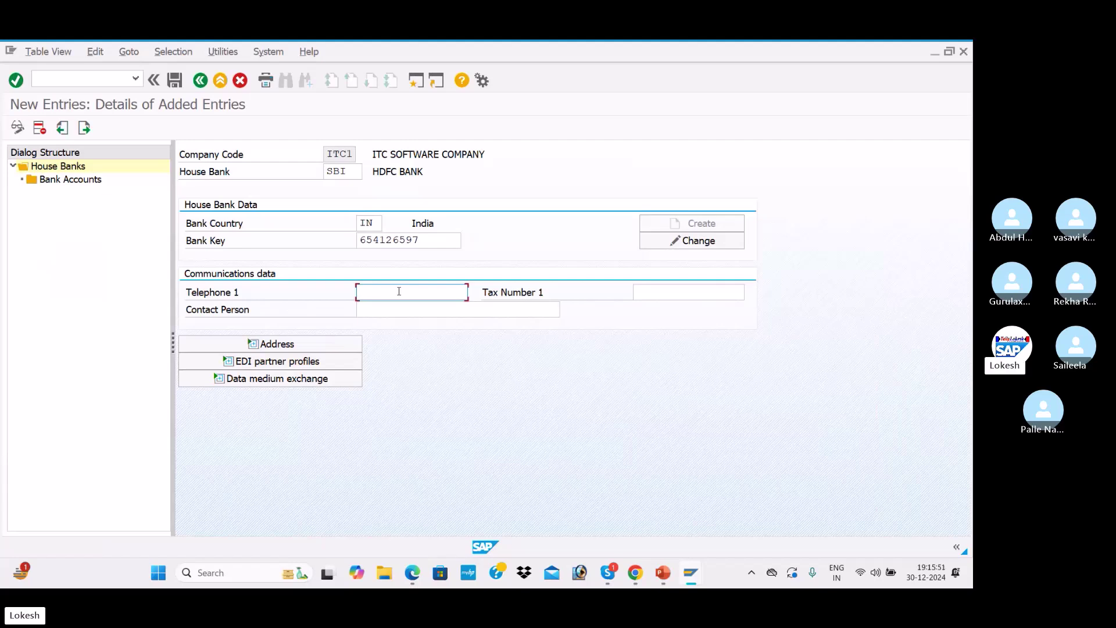
type("9638527412")
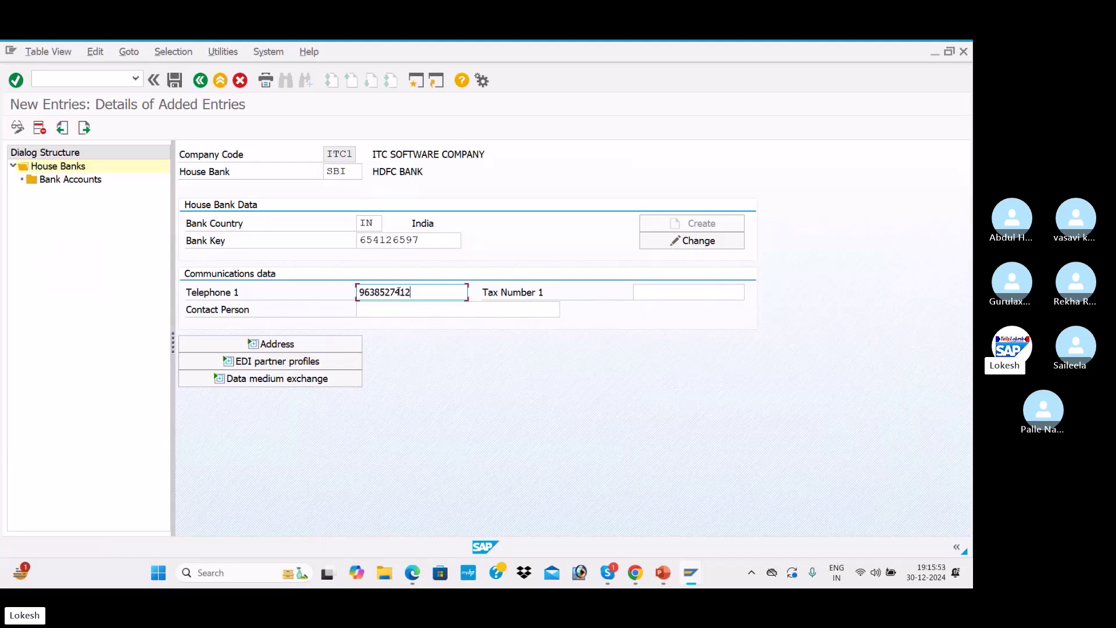
key("Tab")
left_click(372, 315)
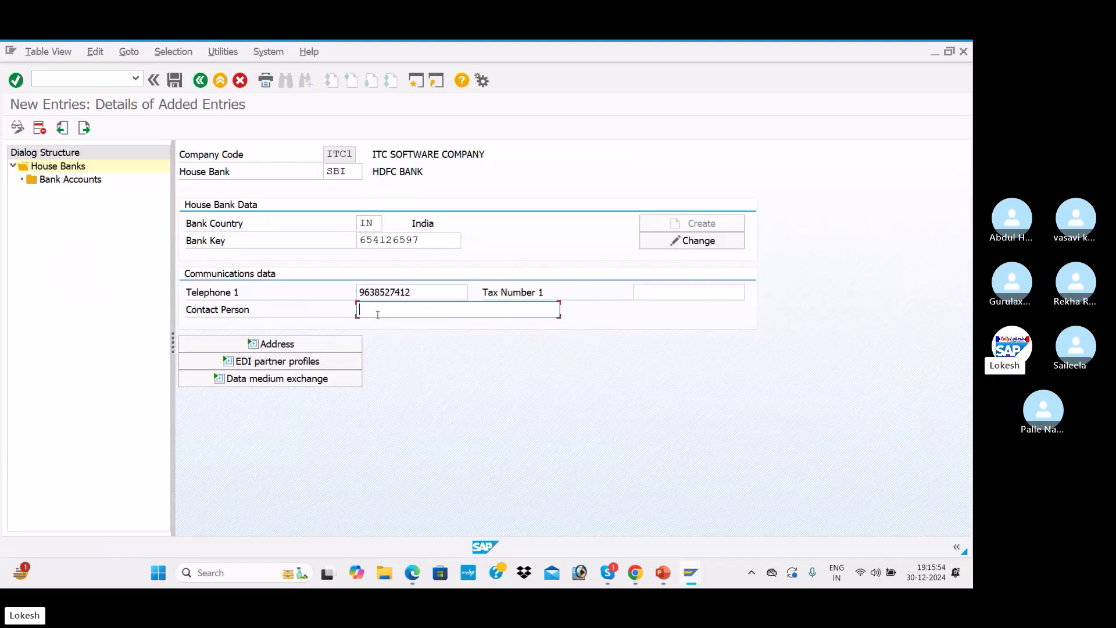
left_click(396, 326)
Open the bank data for key 654126597 and rename the bank from HDFC BANK to SBI BANK
left_click(701, 241)
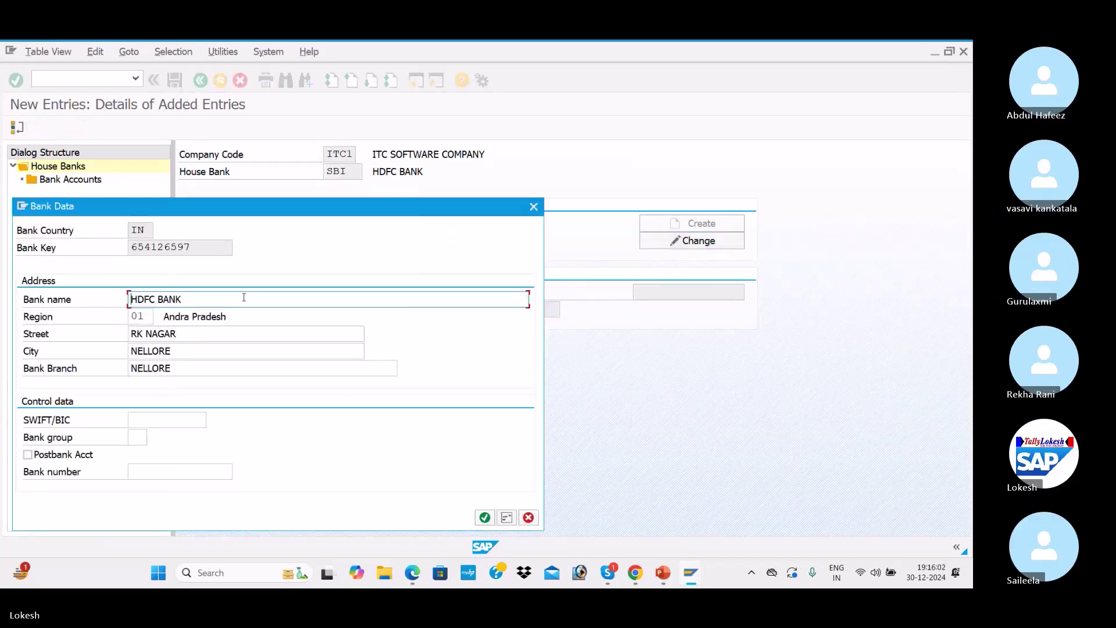
left_click_drag(528, 298, 96, 300)
type("S")
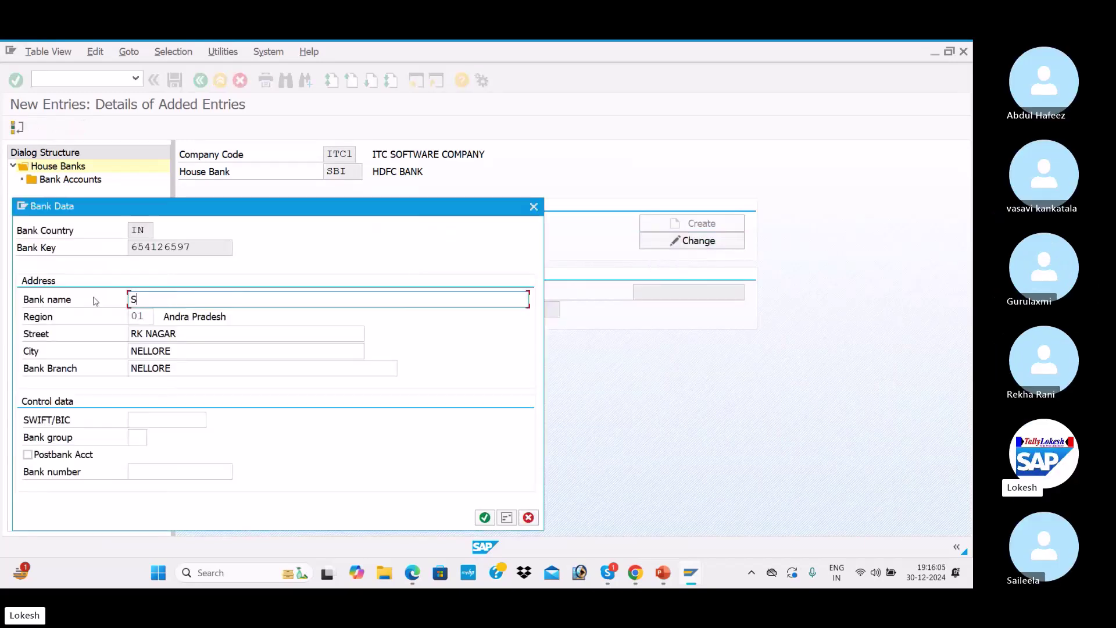
type("BI BANK")
key("Tab")
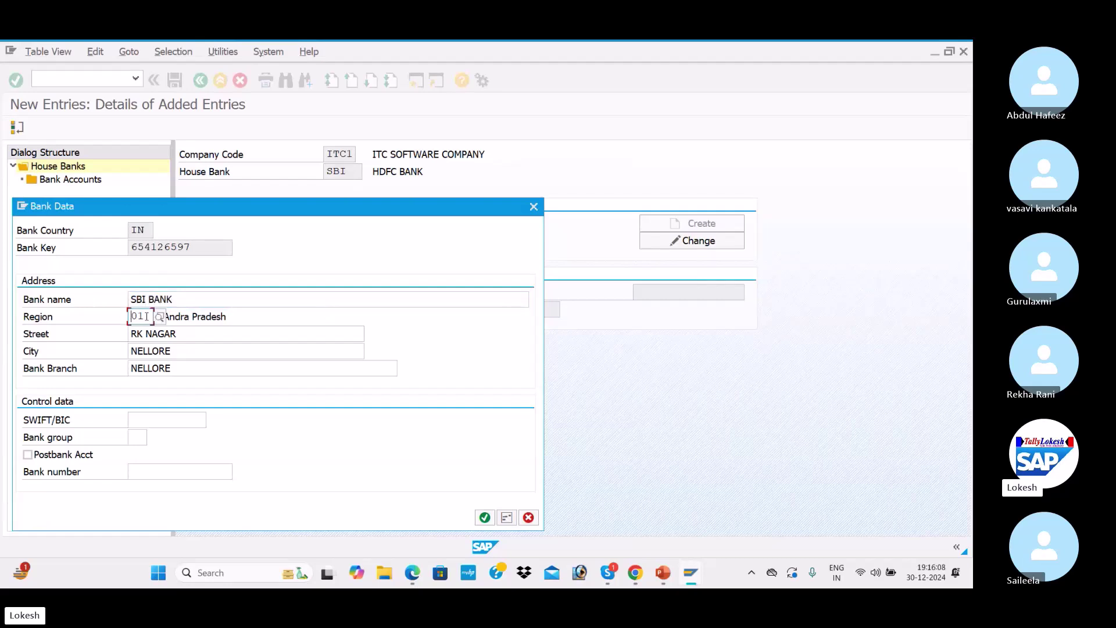
Change the street to APSARA CIRCLE, and the city and bank branch to KADAPA
left_click(193, 332)
key("BackSpace")
key("BackSpace")
key("BackSpace")
key("BackSpace")
key("BackSpace")
key("BackSpace")
key("BackSpace")
key("BackSpace")
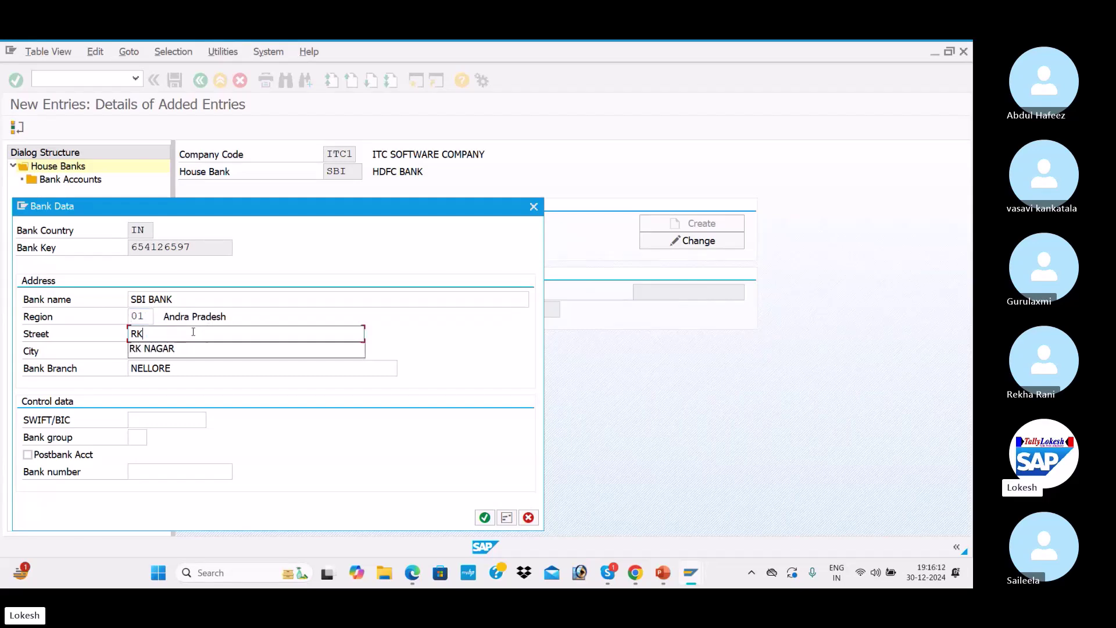
type("APSRA")
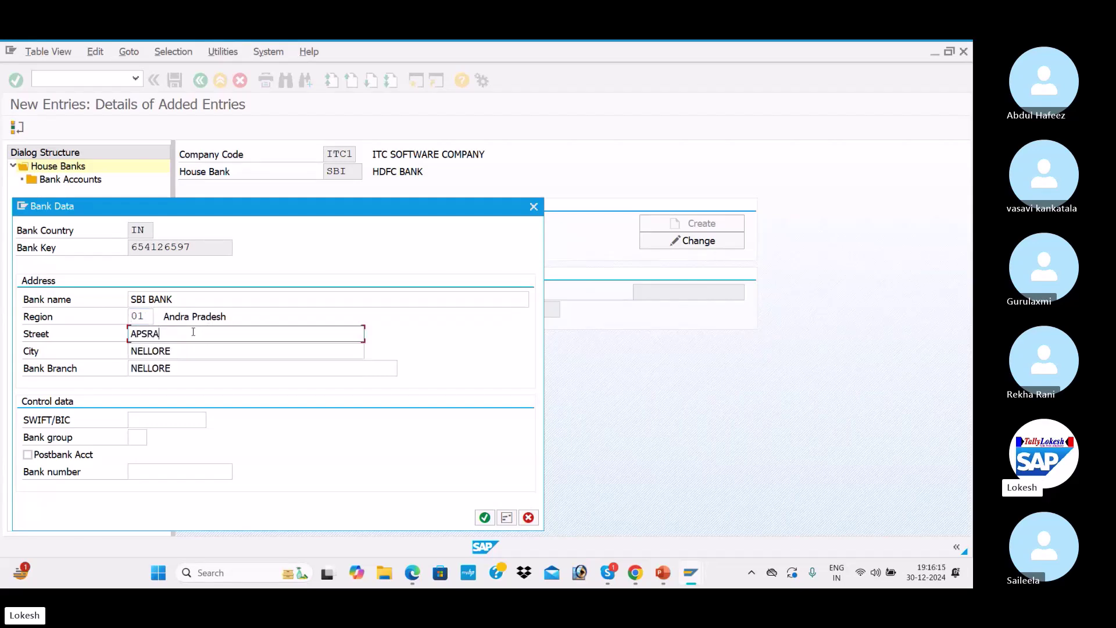
key("BackSpace")
key("BackSpace")
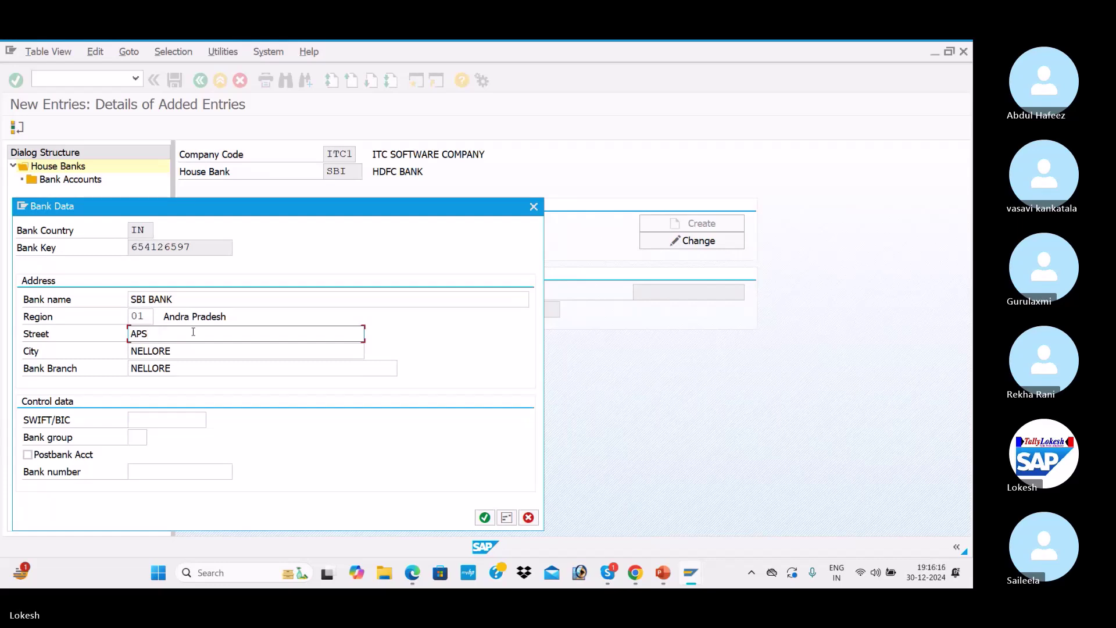
type("ARA CIR")
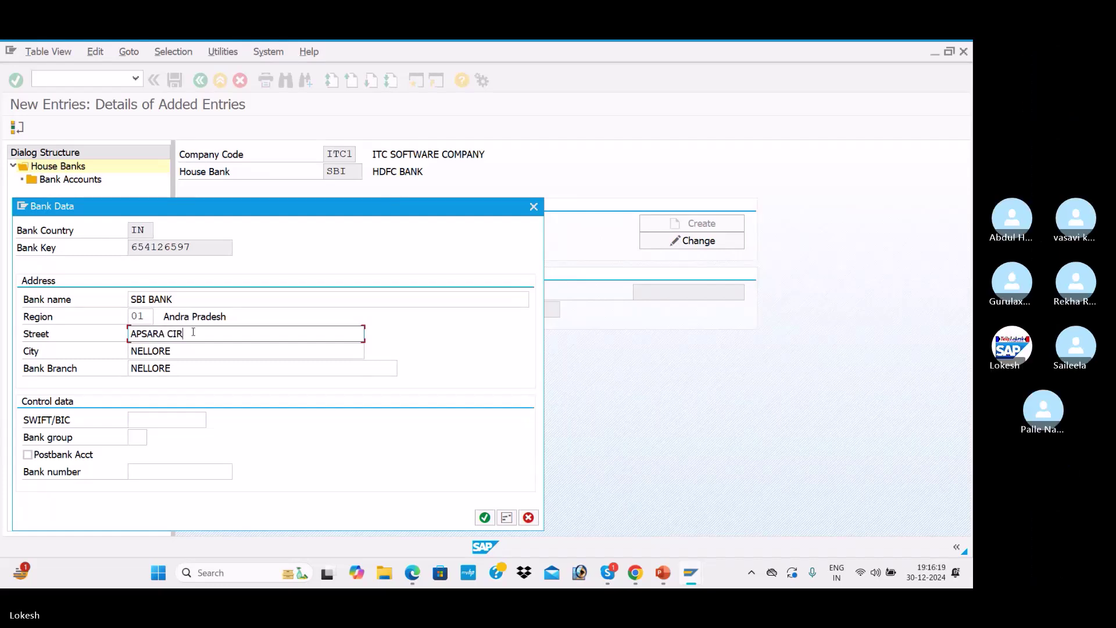
type("CLE")
left_click(198, 353)
key("BackSpace")
key("BackSpace")
key("BackSpace")
key("BackSpace")
key("BackSpace")
key("BackSpace")
key("BackSpace")
type("KADAPA")
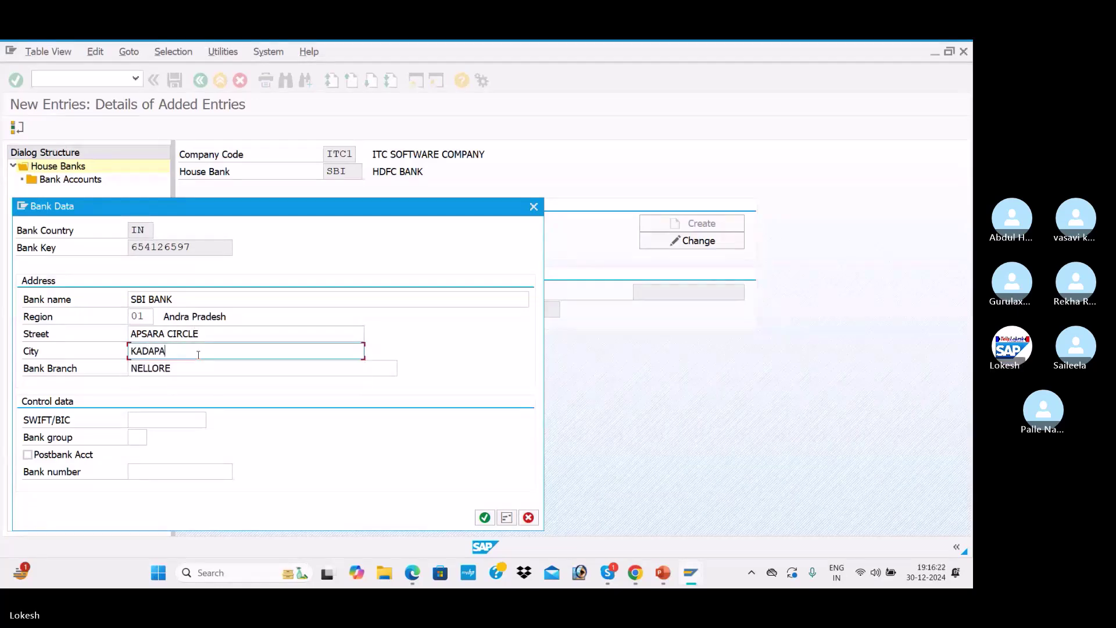
left_click(212, 369)
key("BackSpace")
key("BackSpace")
key("BackSpace")
key("BackSpace")
key("BackSpace")
key("BackSpace")
key("BackSpace")
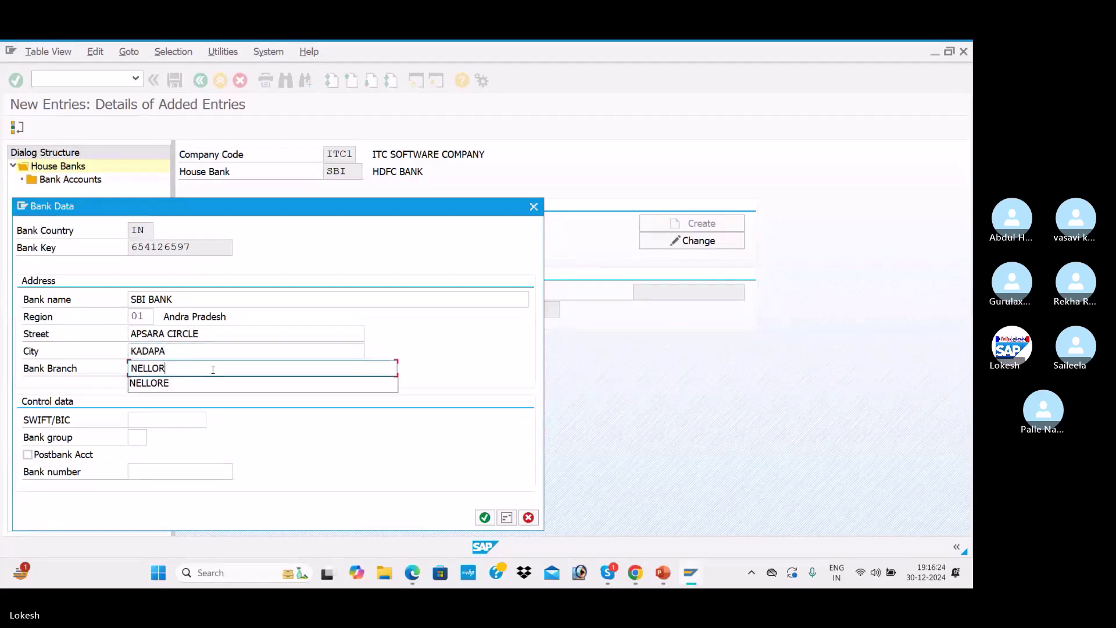
type("KADAPA")
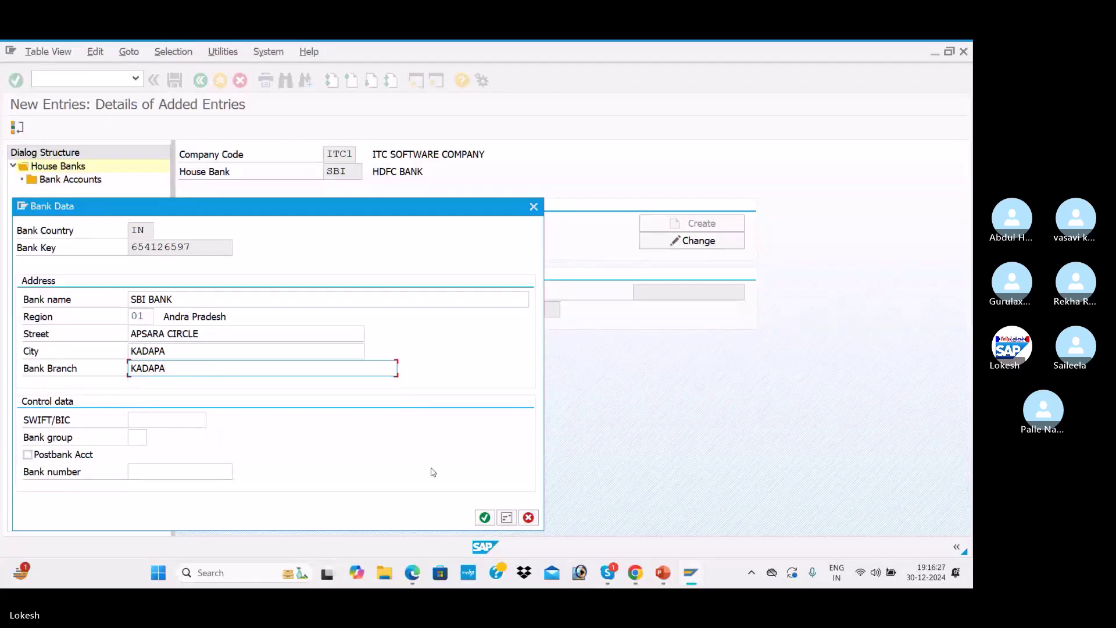
Confirm the SBI bank data and save house bank SBI under the customizing request
left_click(484, 517)
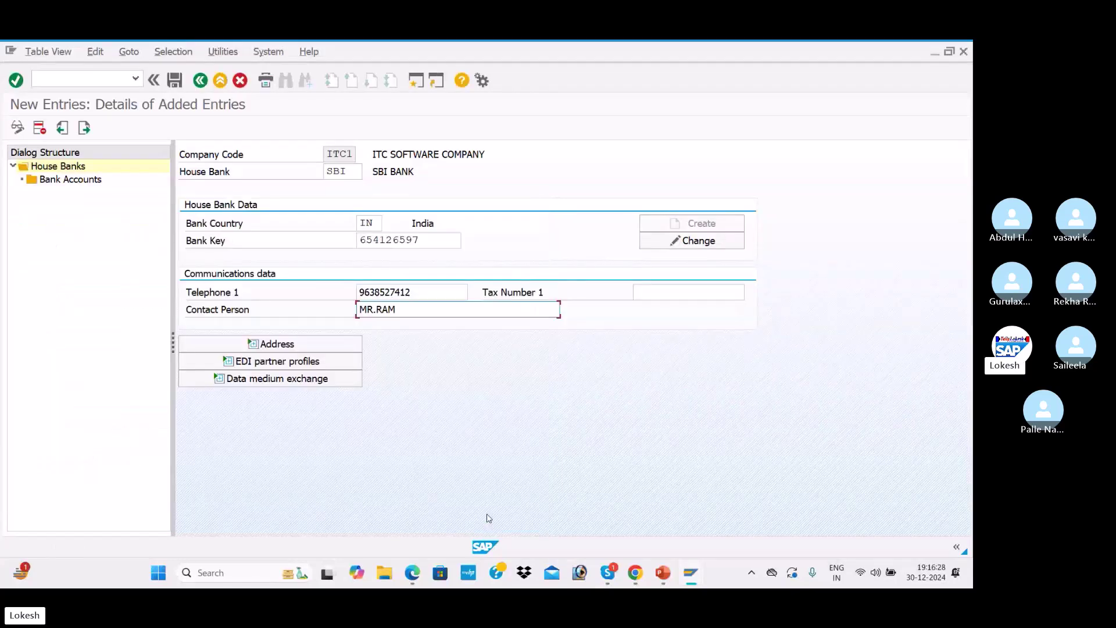
left_click(311, 344)
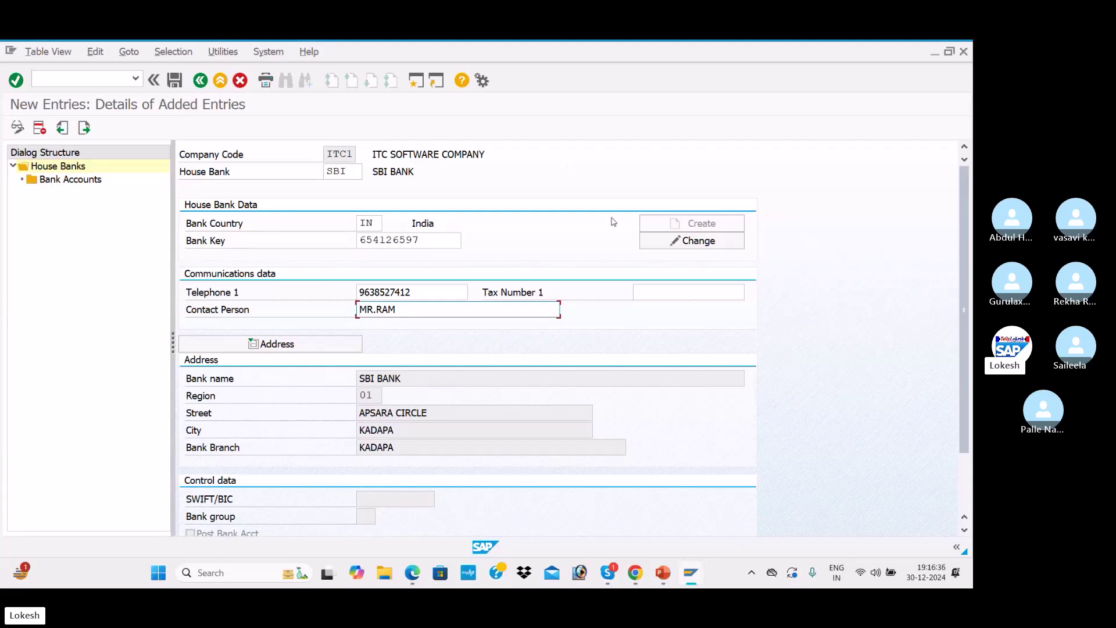
left_click(175, 82)
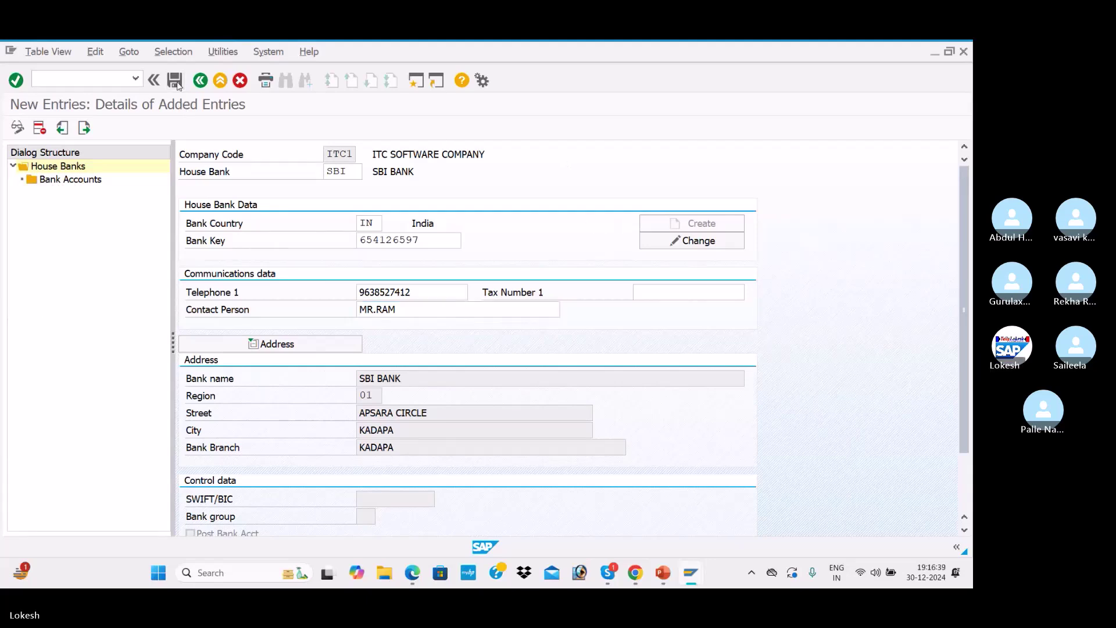
left_click(272, 294)
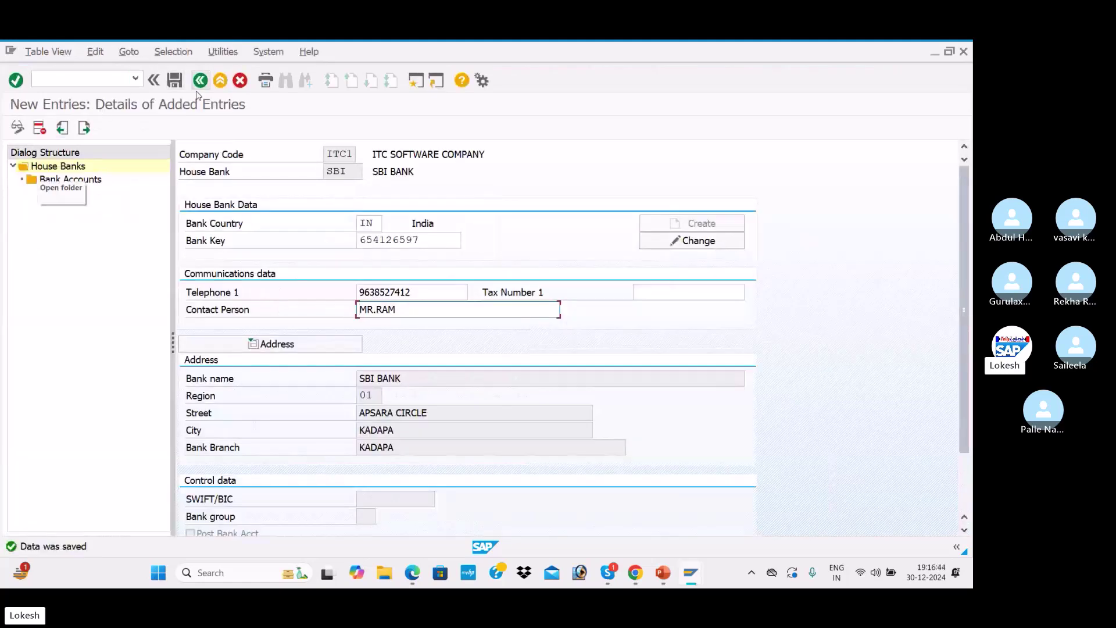
Add bank account SBI1 described SBI BANK, with its account numbers and currency INR
double_click(94, 181)
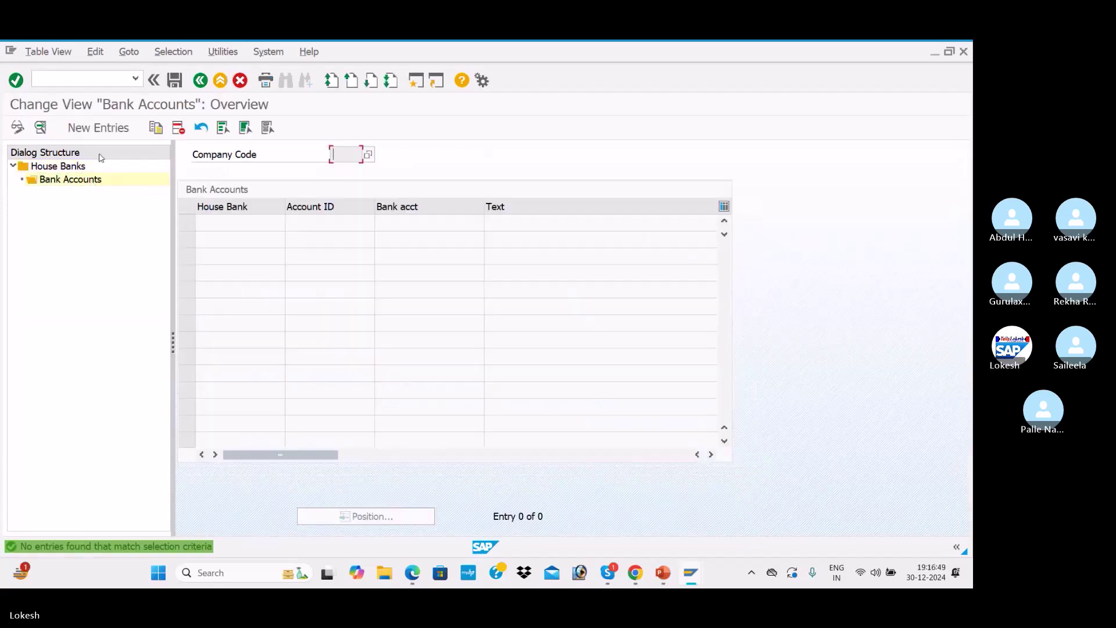
left_click(97, 127)
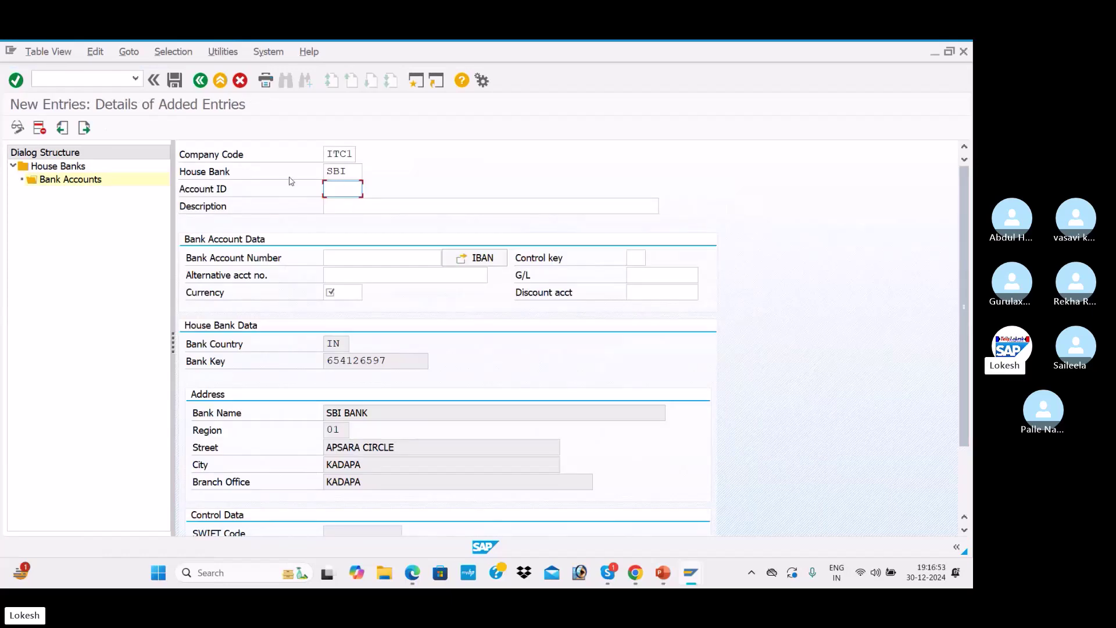
type("SBI1")
key("Tab")
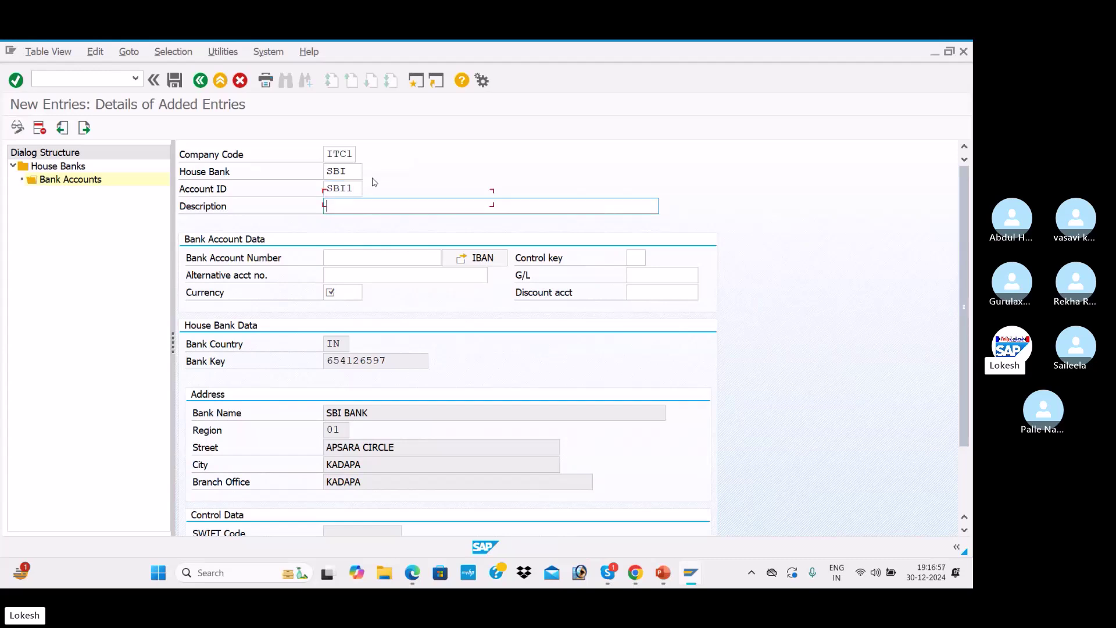
left_click(360, 239)
left_click(340, 259)
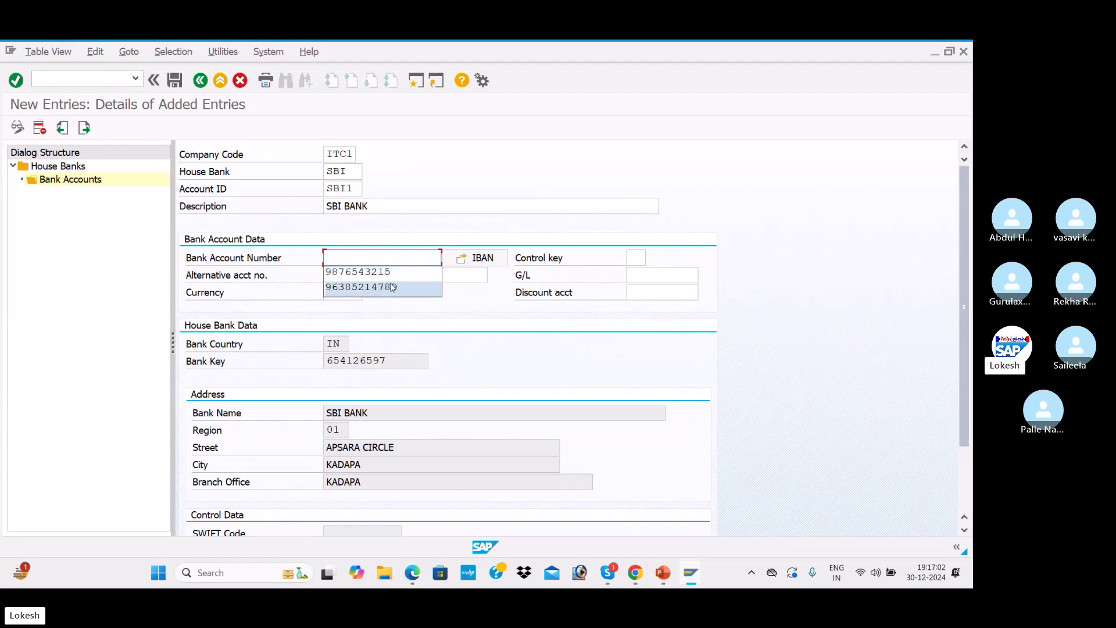
left_click(388, 287)
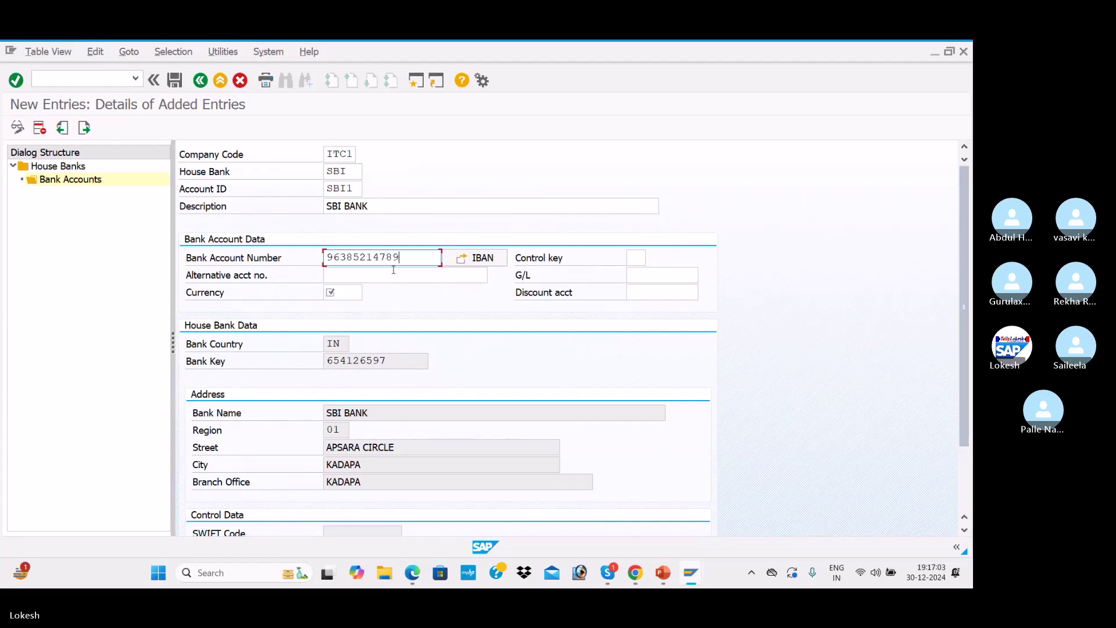
left_click(632, 259)
left_click(485, 273)
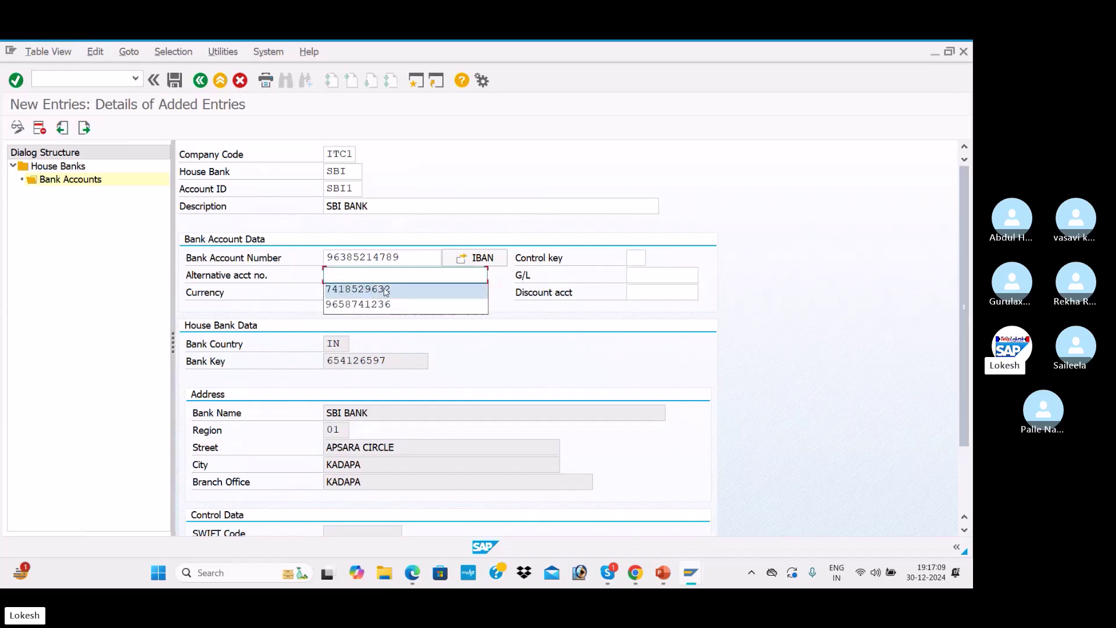
left_click(387, 289)
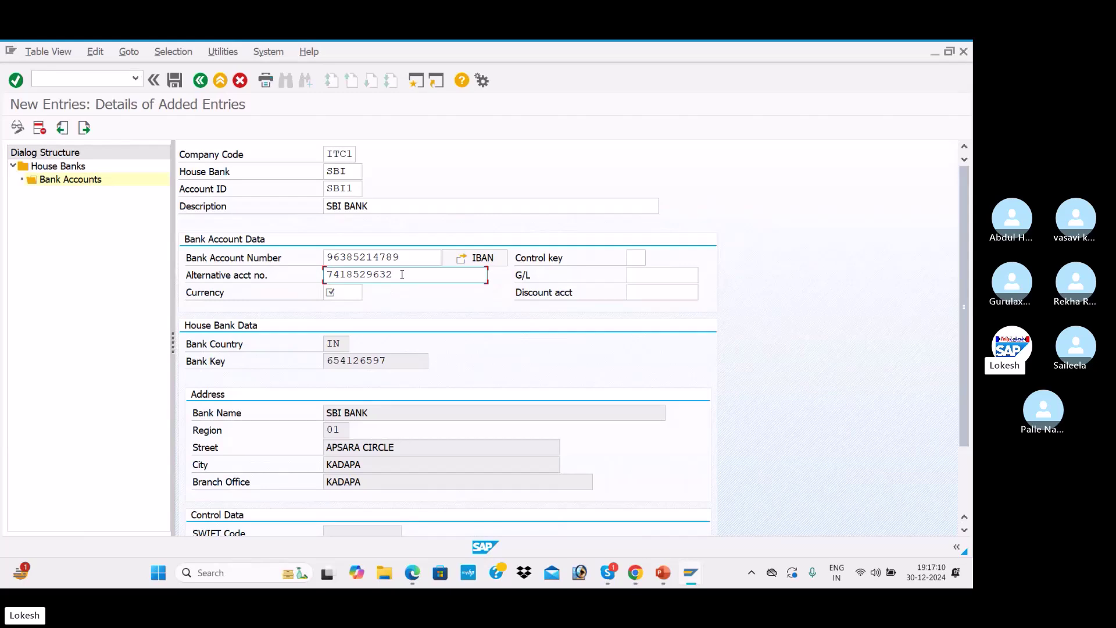
type("9")
left_click(346, 292)
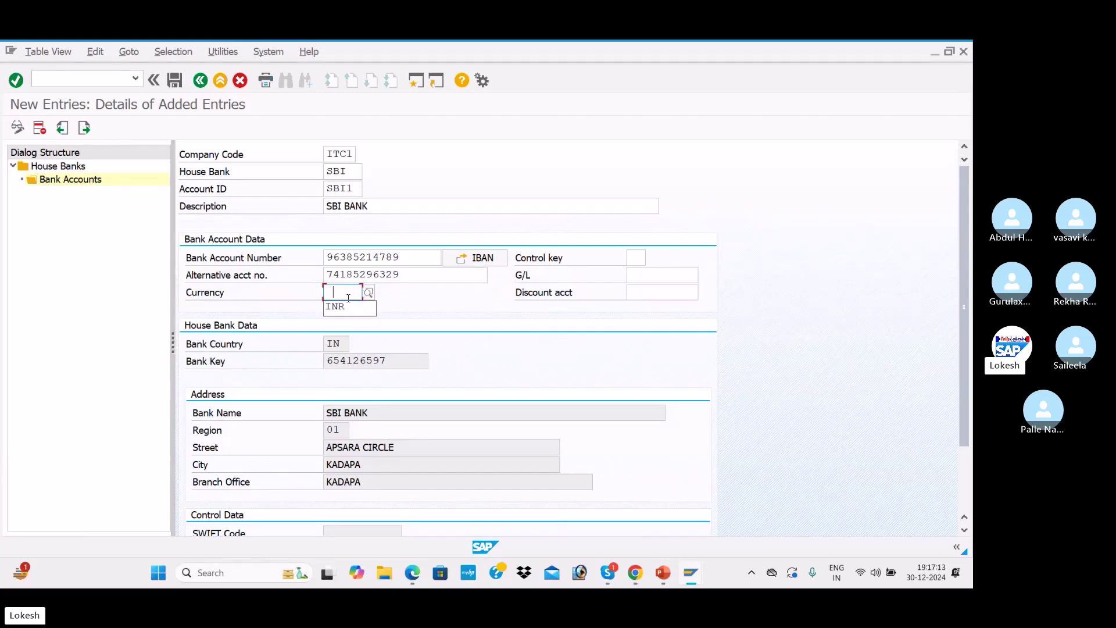
left_click(351, 307)
Assign G/L account 200001 Sbi Bank A/c to SBI1 through the search help
left_click(644, 270)
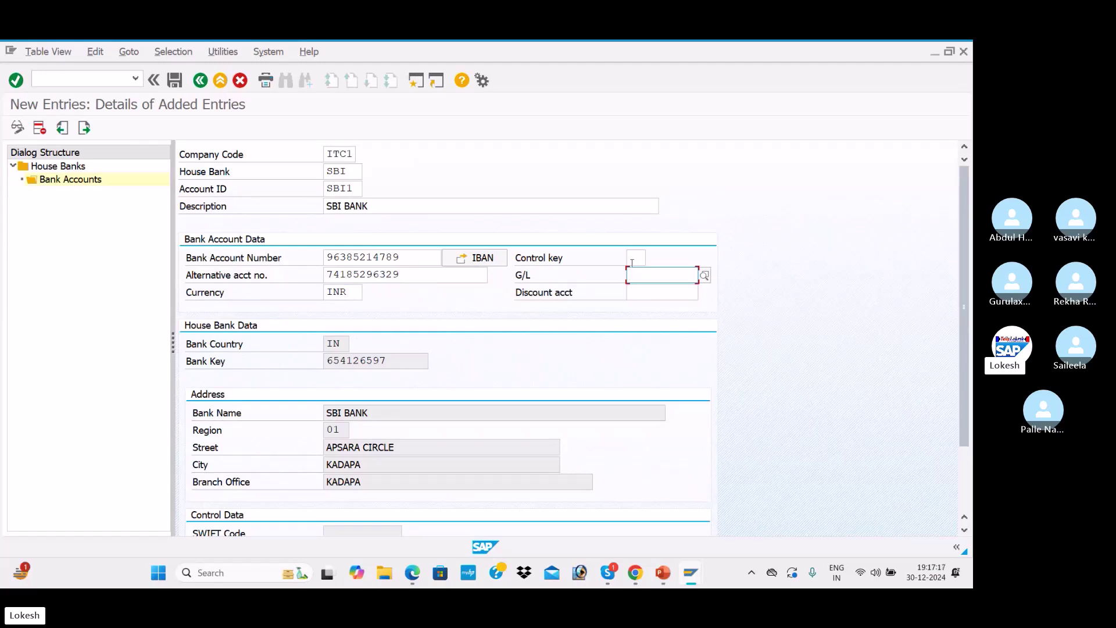
left_click(704, 275)
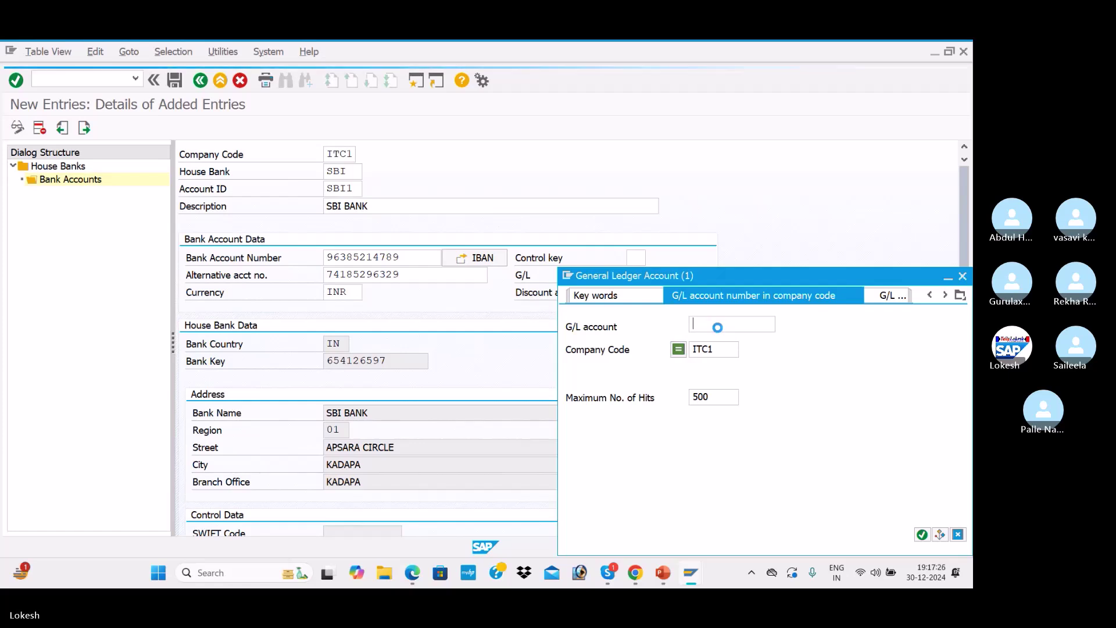
left_click_drag(807, 281, 699, 233)
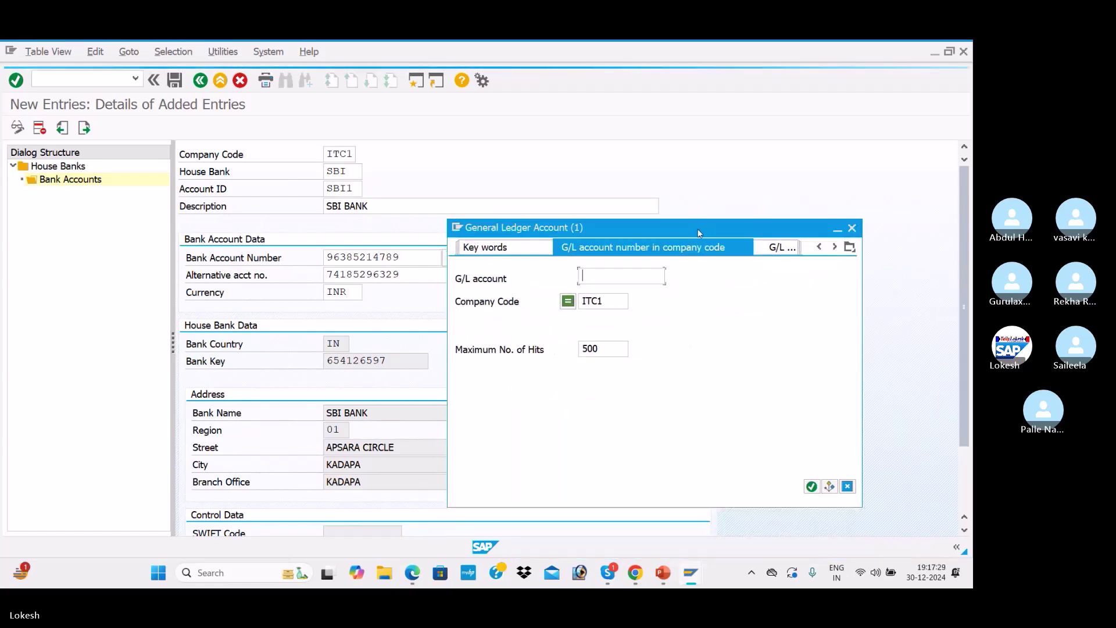
key("Return")
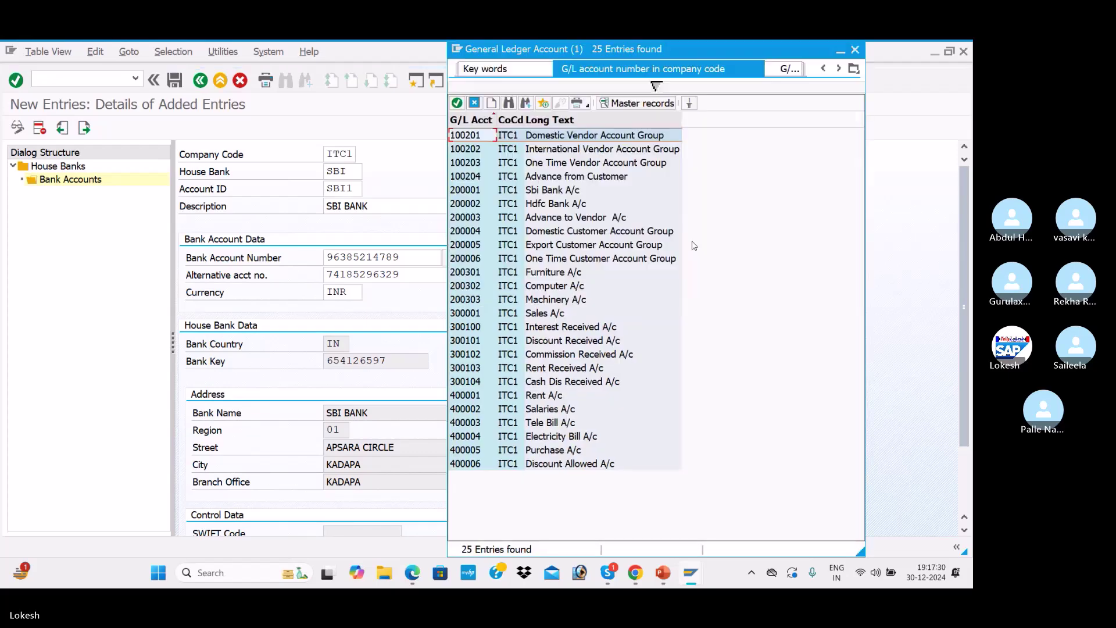
double_click(550, 196)
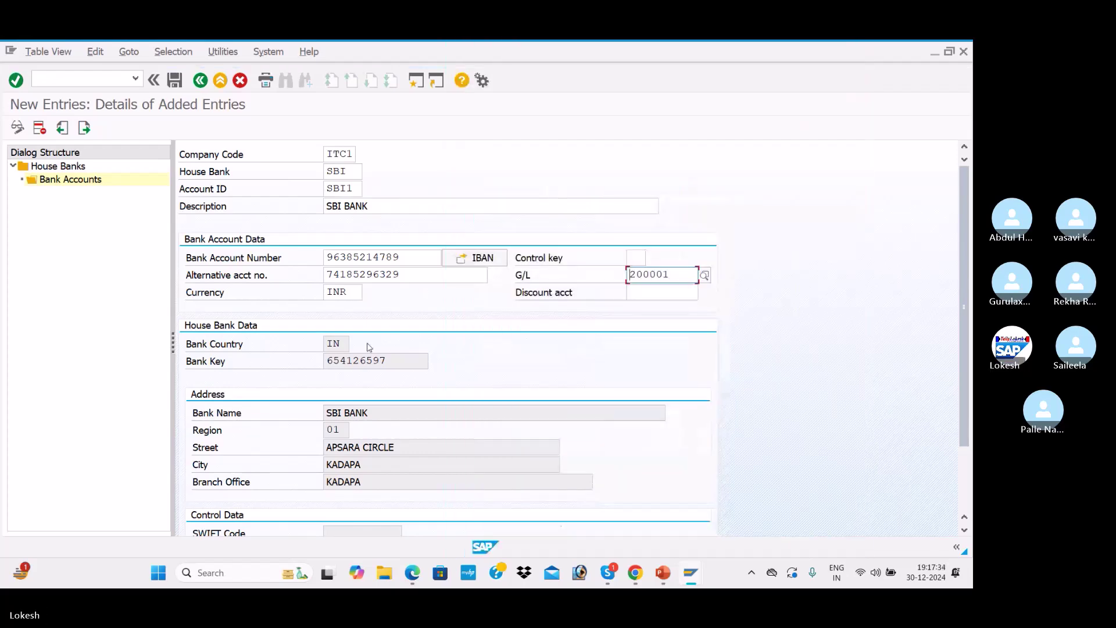
scroll(572, 390, "down", 2)
scroll(574, 364, "up", 2)
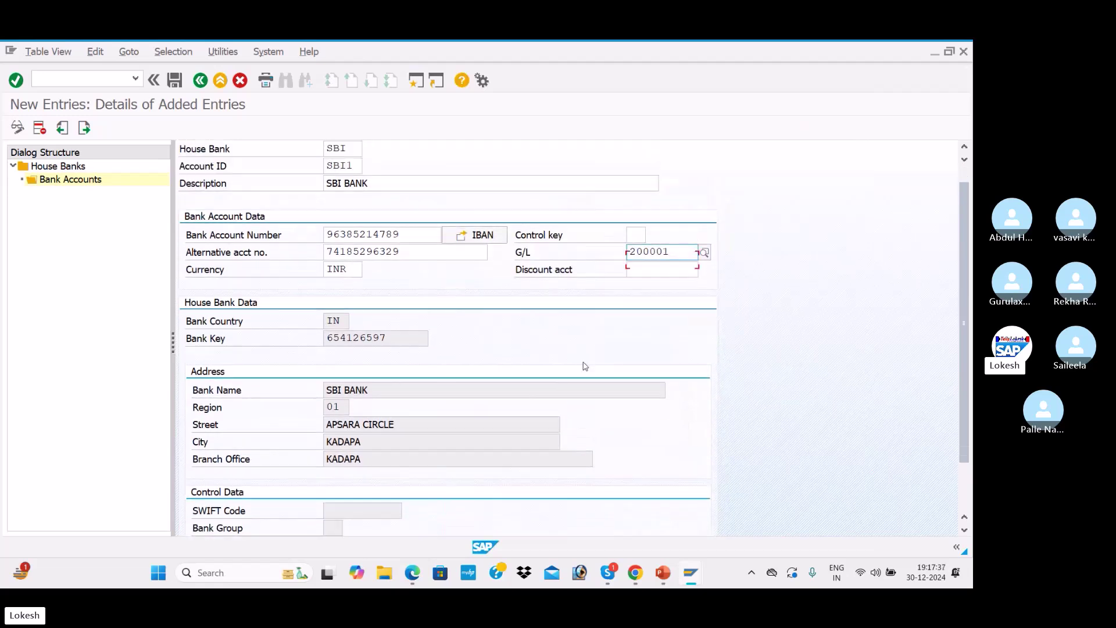
Save bank account SBI1 without transporting the IBAN and return to the Bank Accounts overview
left_click(176, 80)
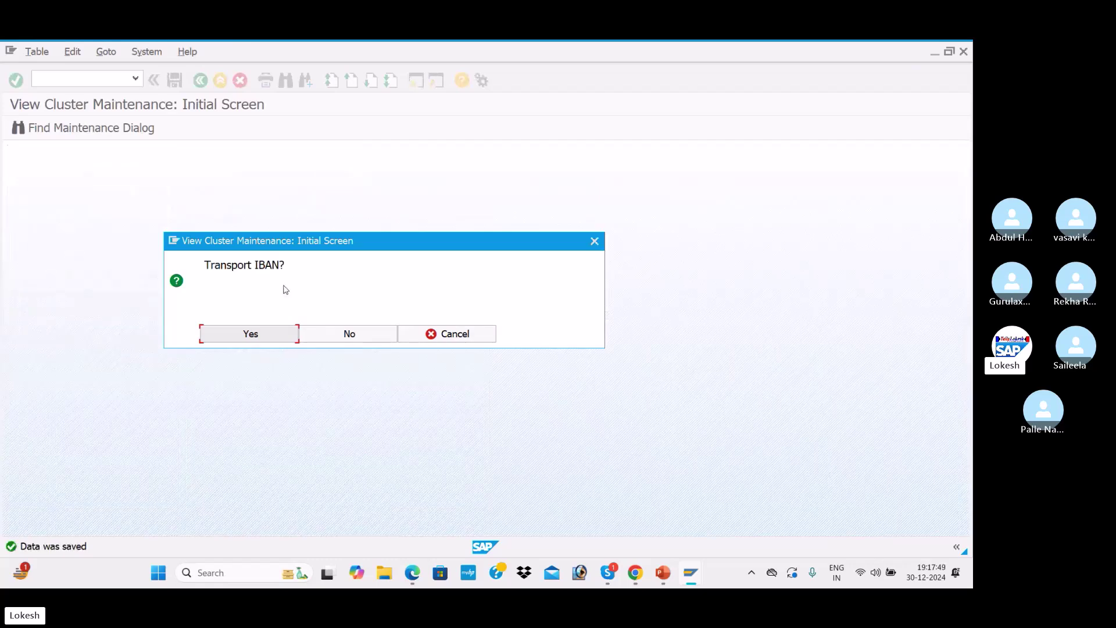
left_click(363, 333)
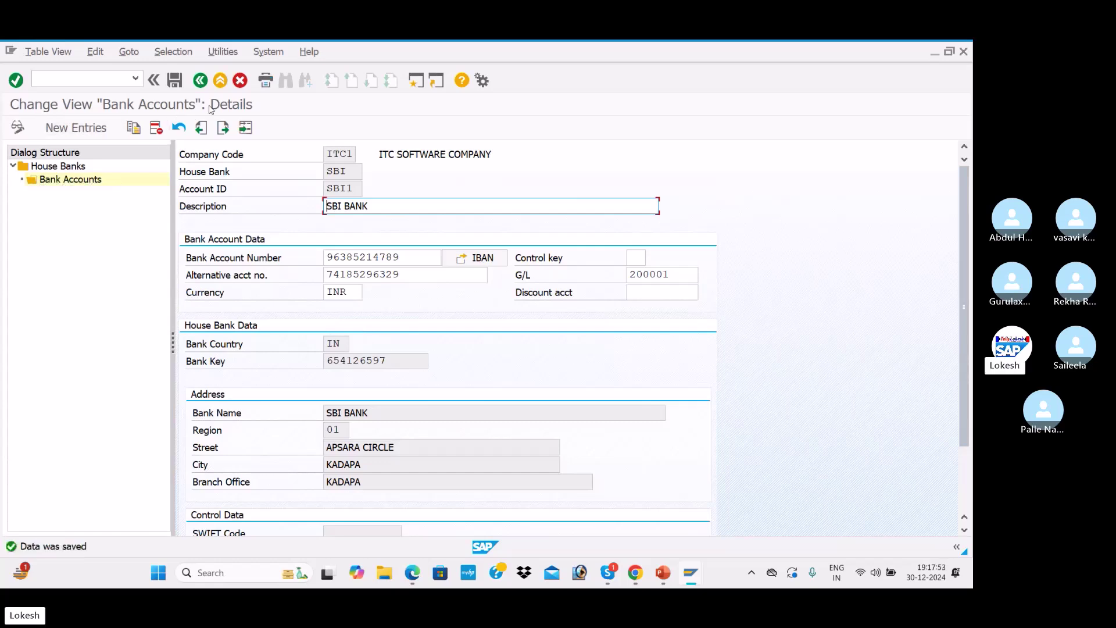
left_click(201, 80)
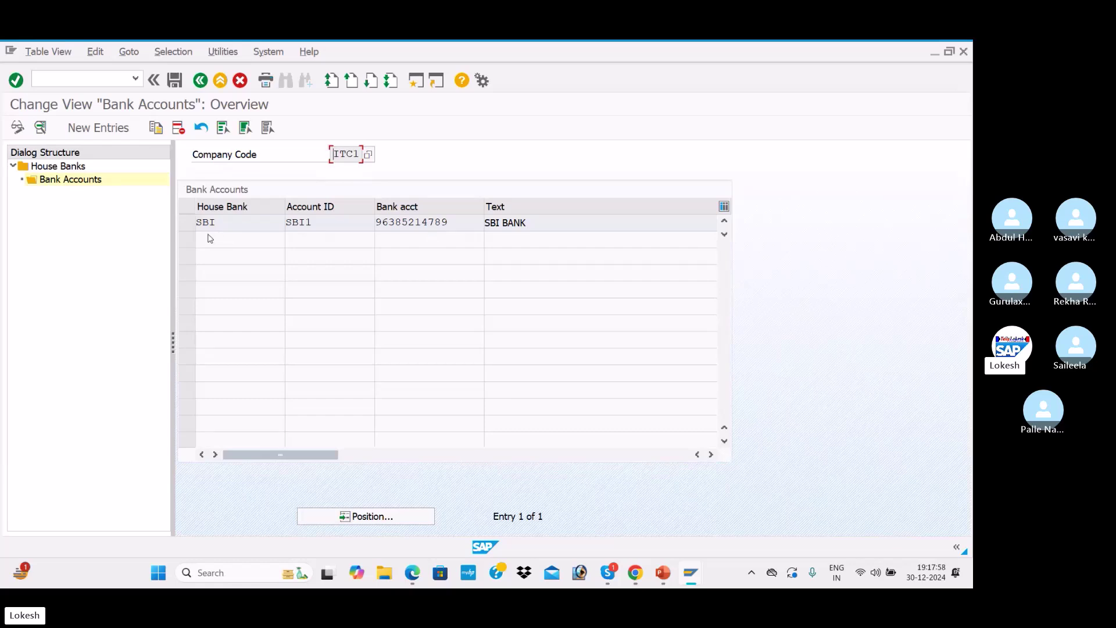
left_click(200, 80)
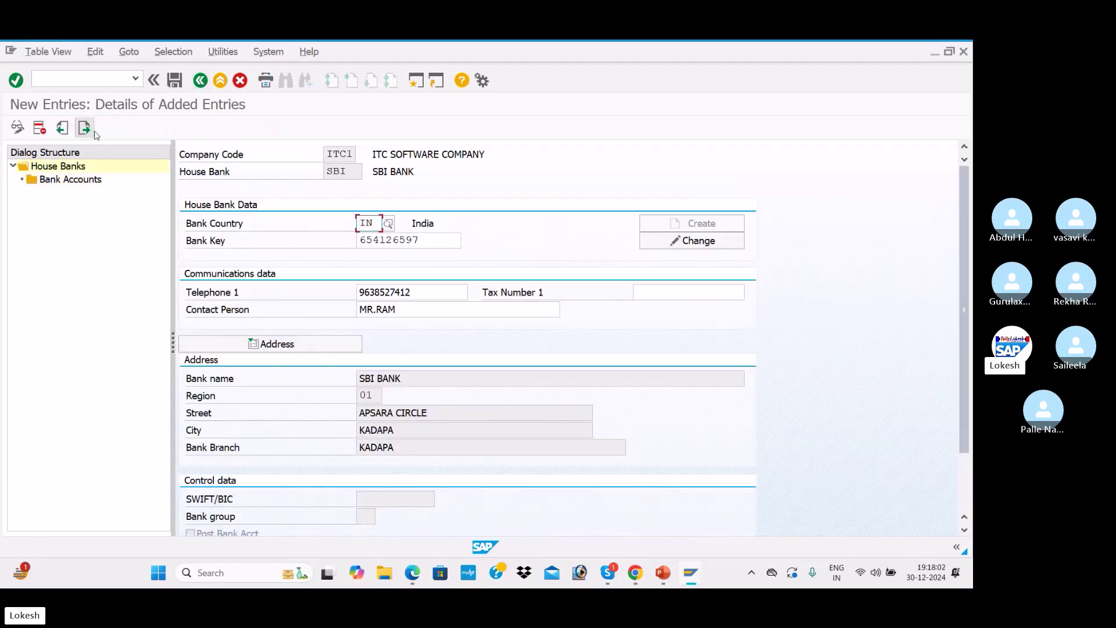
left_click(88, 129)
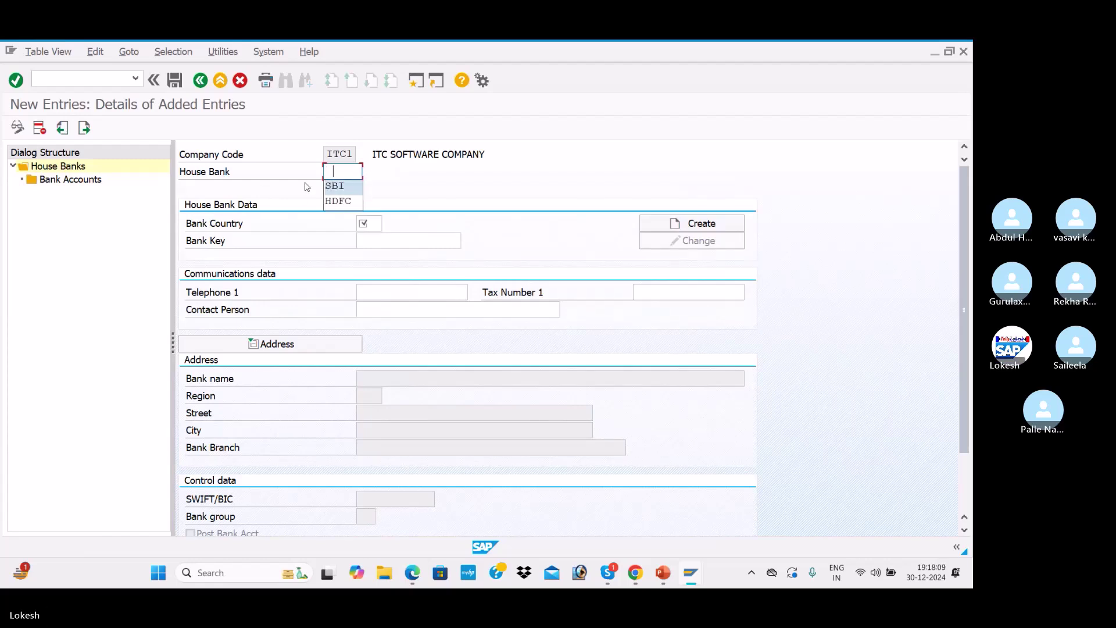
key("Down")
key("Down")
key("Tab")
key("Down")
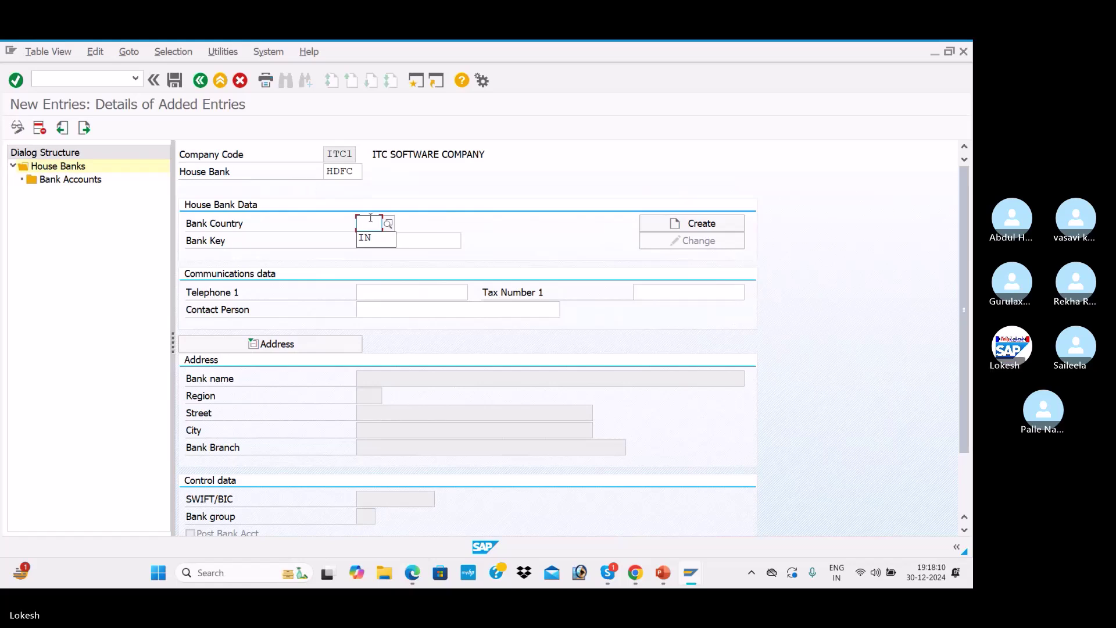
key("Tab")
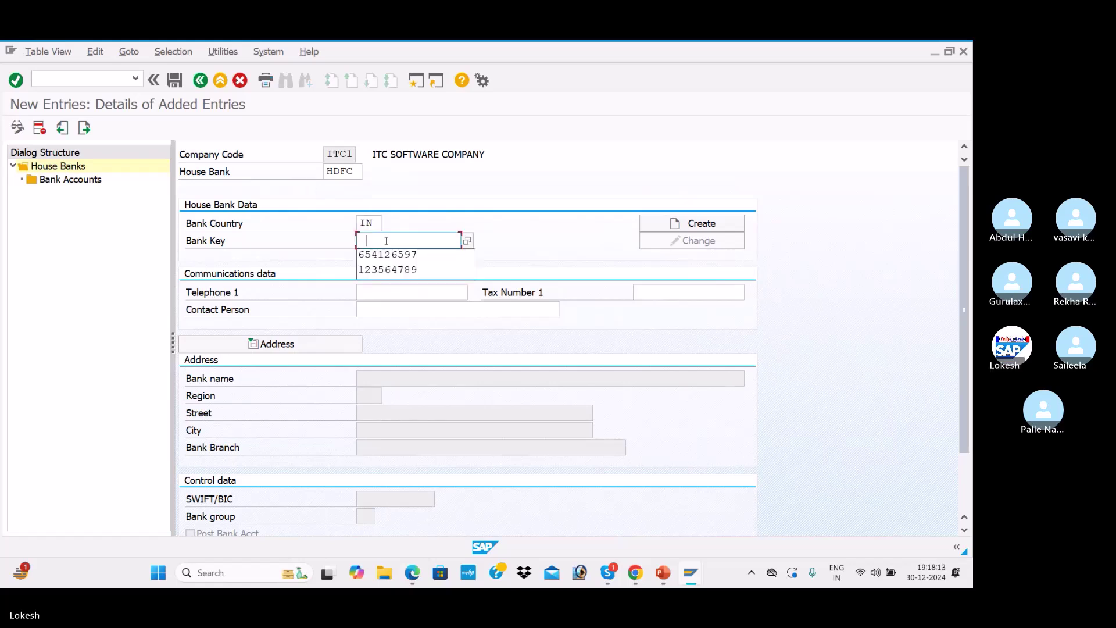
type("74185296")
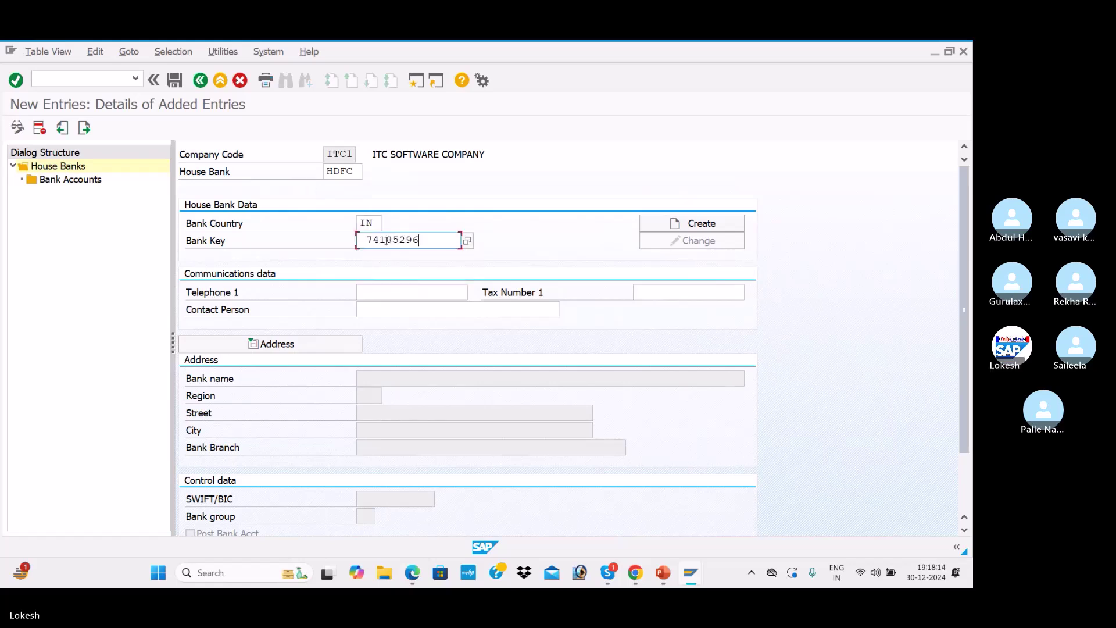
key("Tab")
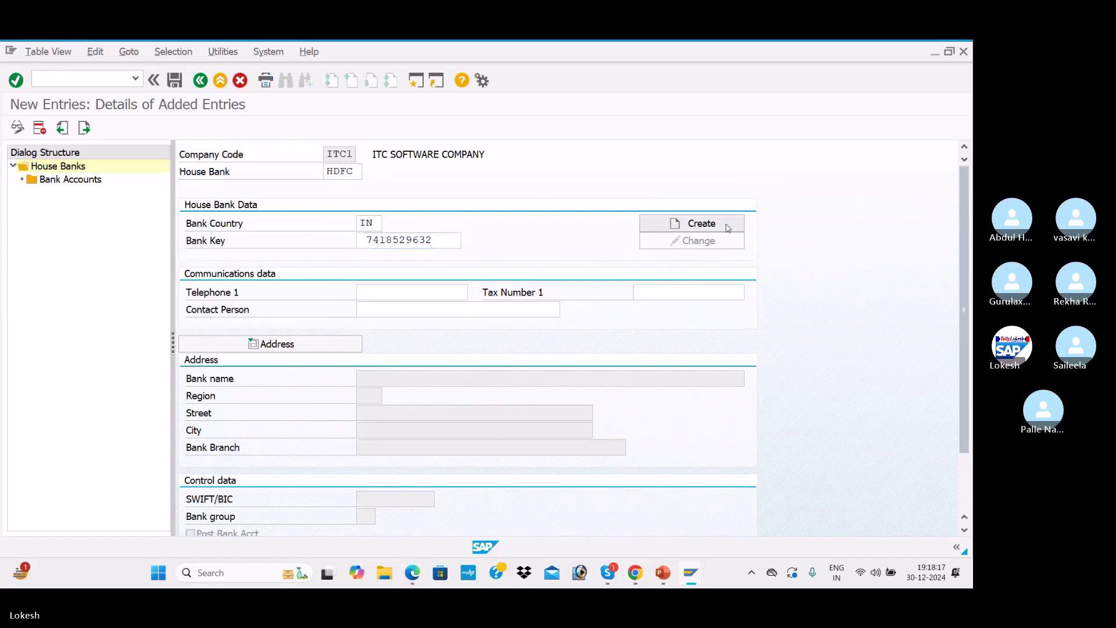
left_click(728, 226)
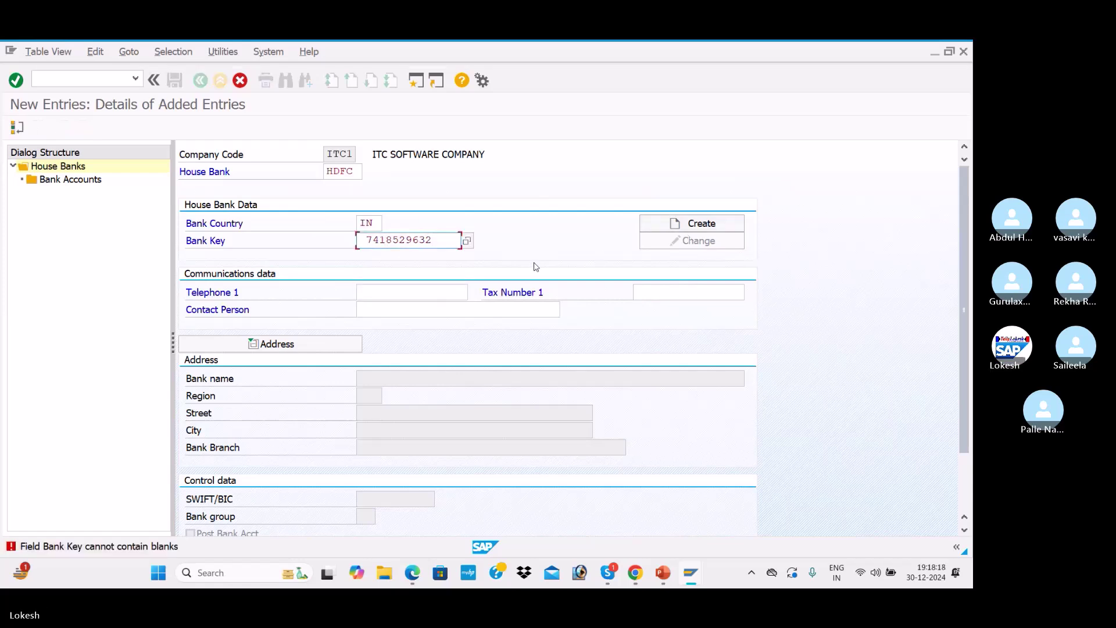
left_click(370, 240)
key("BackSpace")
key("Return")
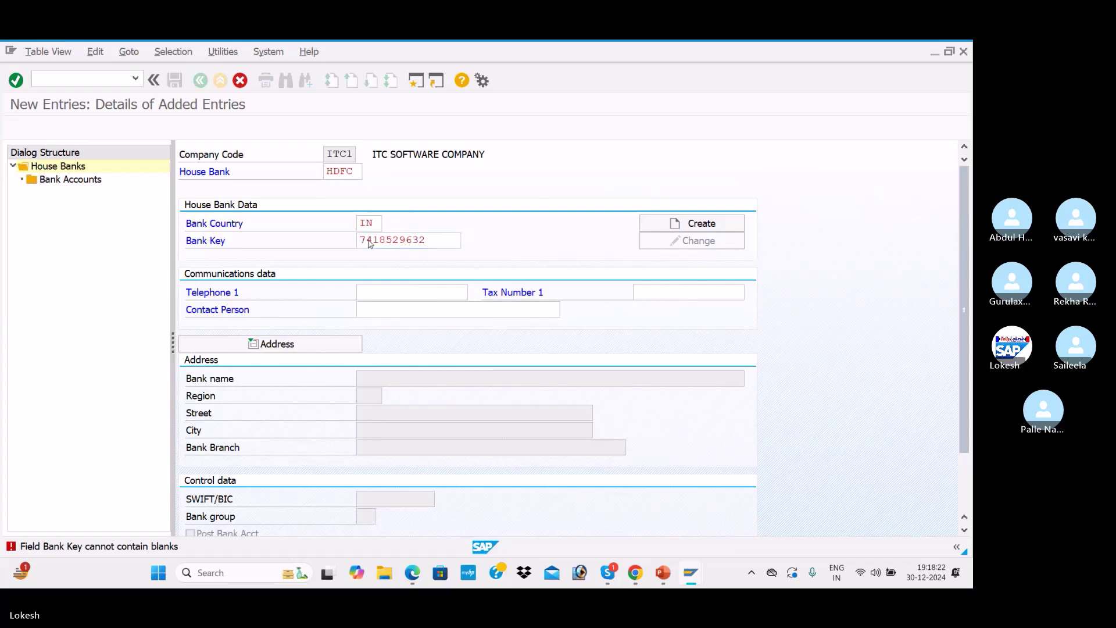
Enter bank name HDFC BANK, region 01, street RK NAGAR, and city and branch NELLORE
left_click(704, 224)
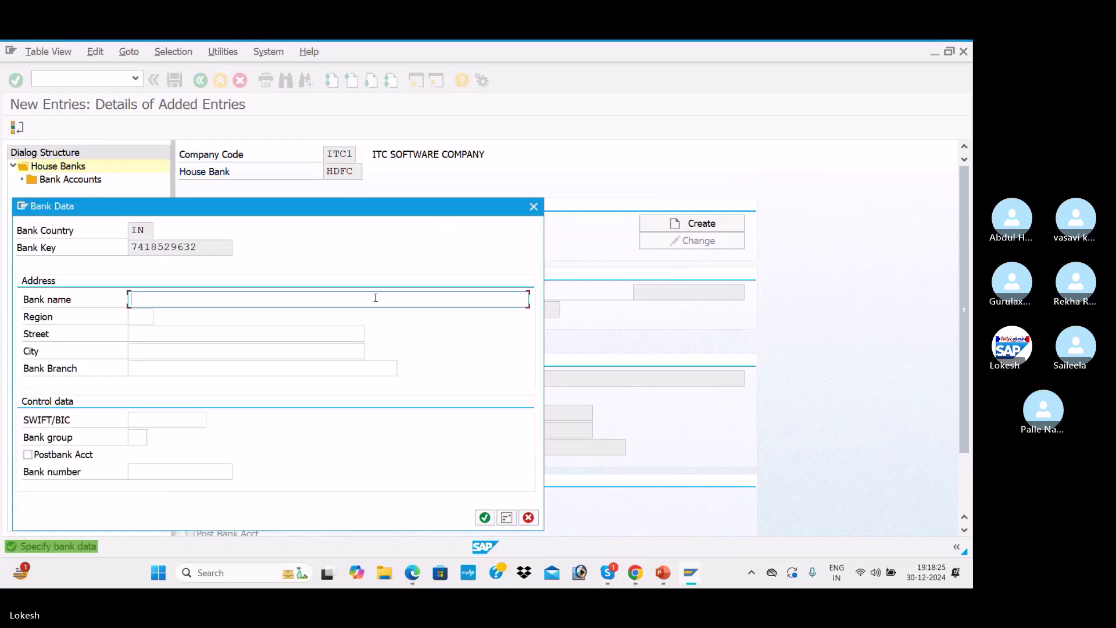
type("HDFC")
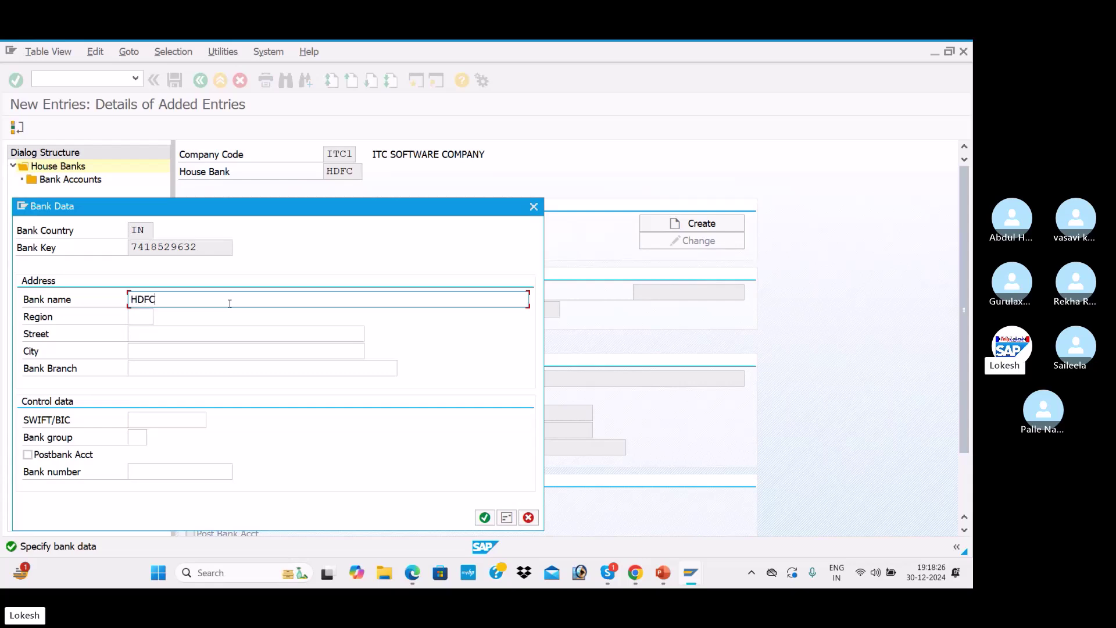
type(" BANK")
key("Tab")
type("01")
key("Tab")
key("Down")
key("Down")
key("Return")
key("Tab")
key("Down")
key("Down")
key("Return")
key("Tab")
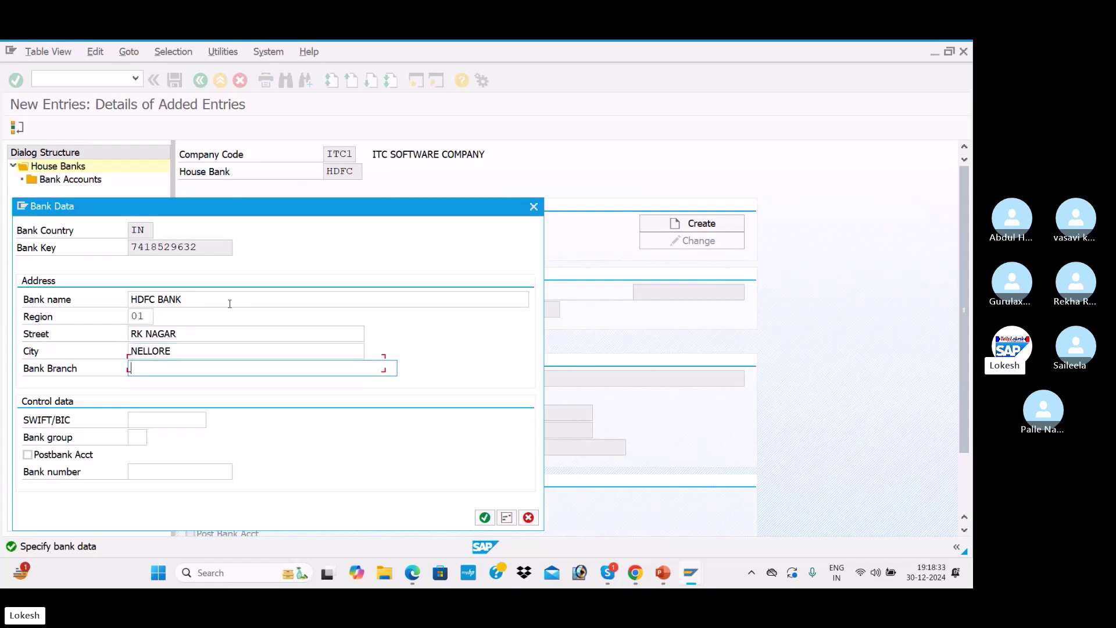
key("Down")
key("Down")
key("Return")
key("Tab")
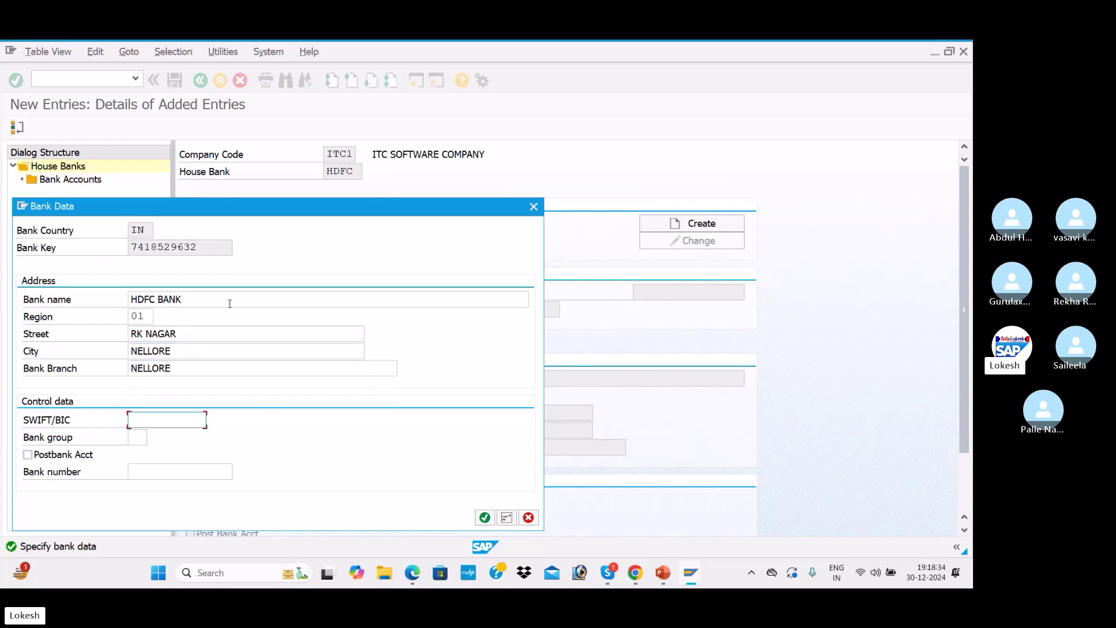
left_click(484, 517)
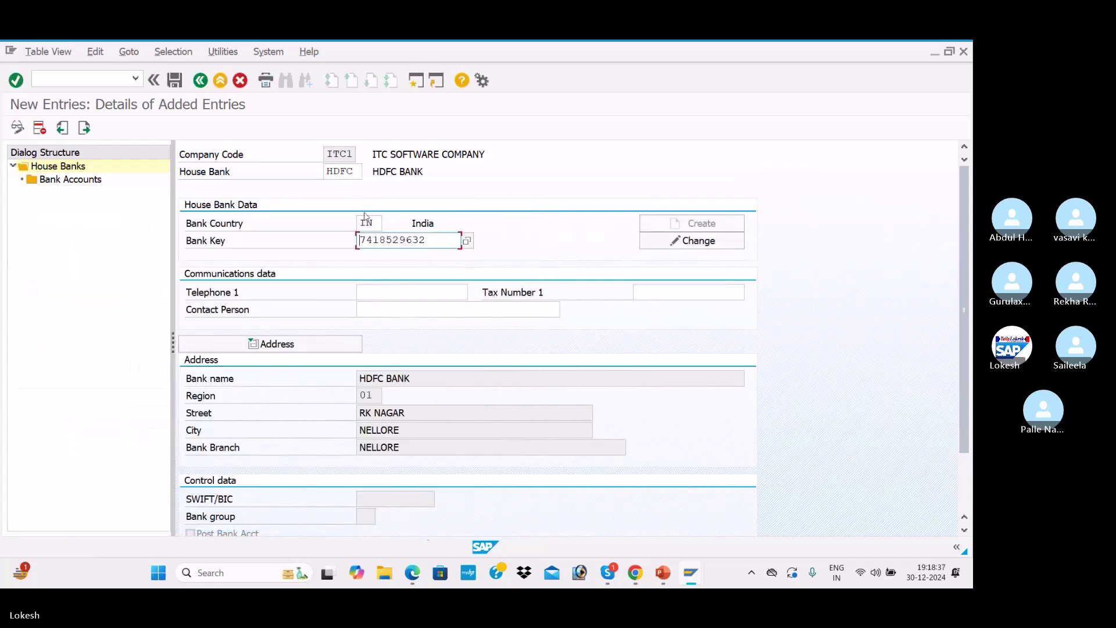
Add a telephone number and the earlier contact person to house bank HDFC and save it
left_click(403, 293)
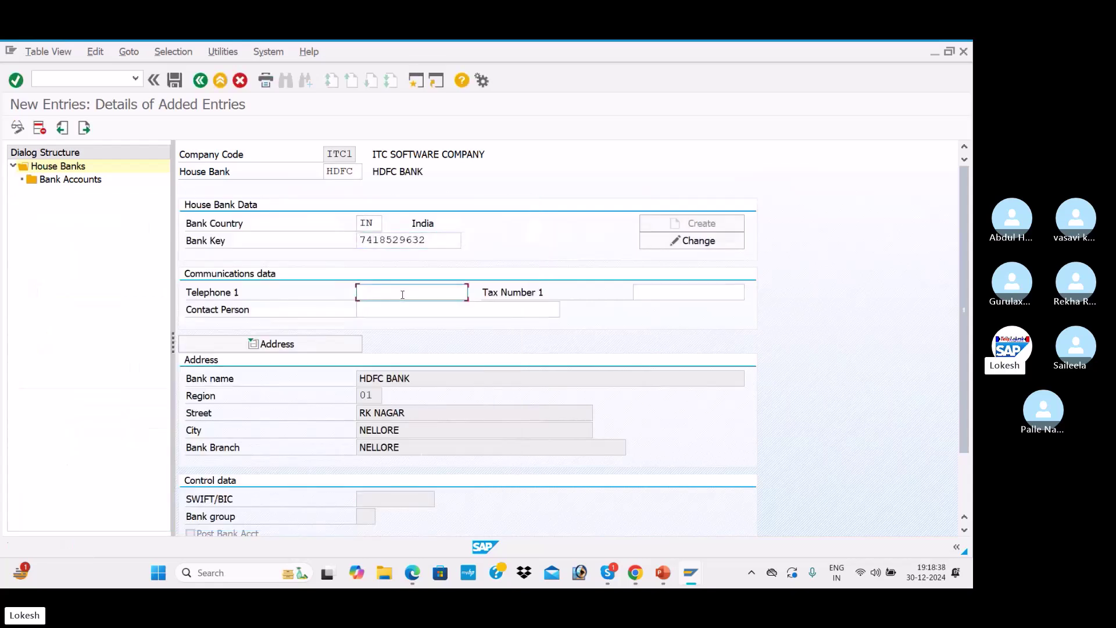
type("8529637")
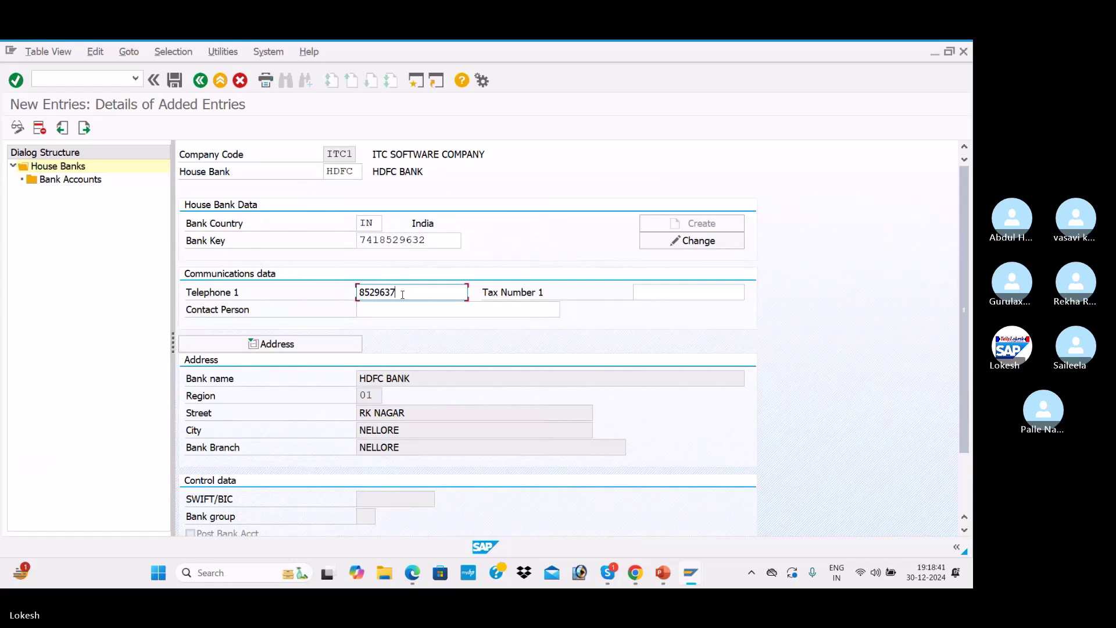
left_click(430, 304)
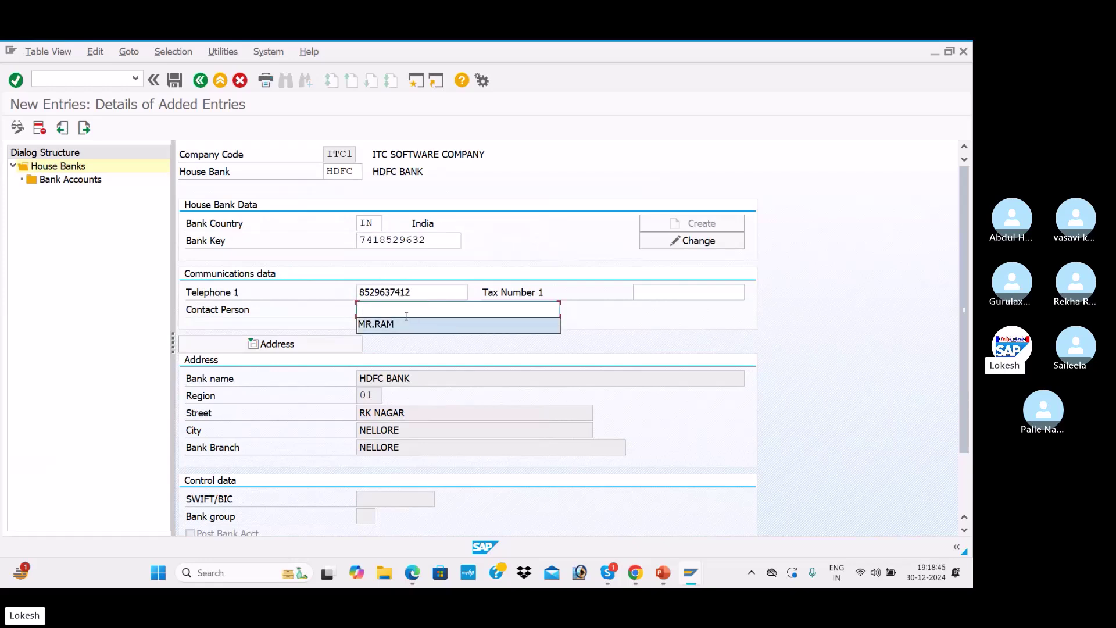
left_click(406, 316)
left_click(409, 311)
left_click(407, 325)
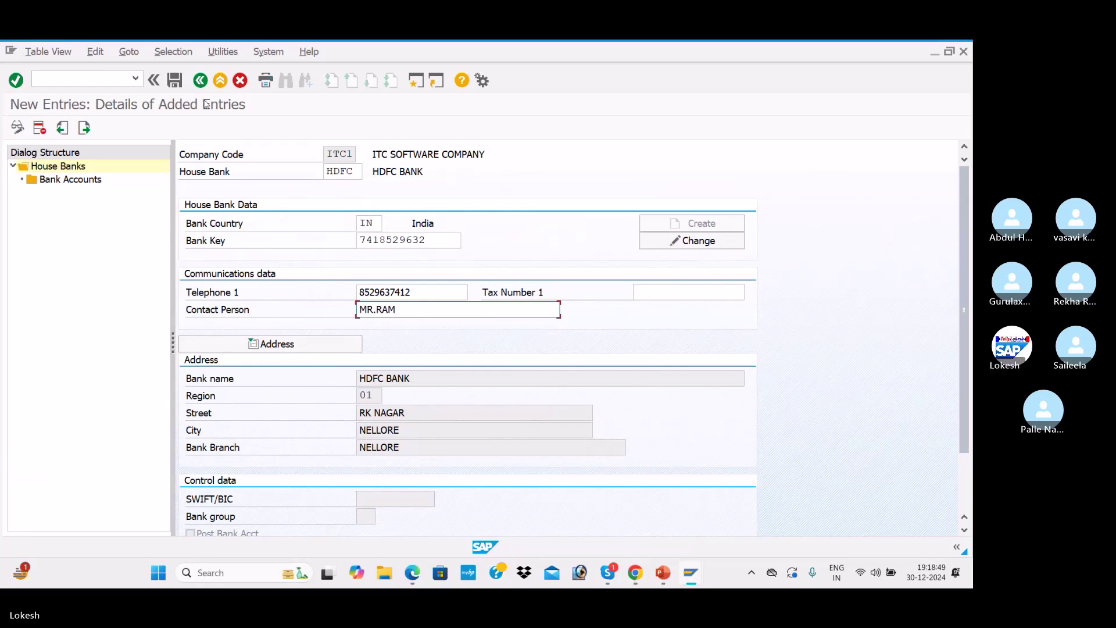
left_click(175, 80)
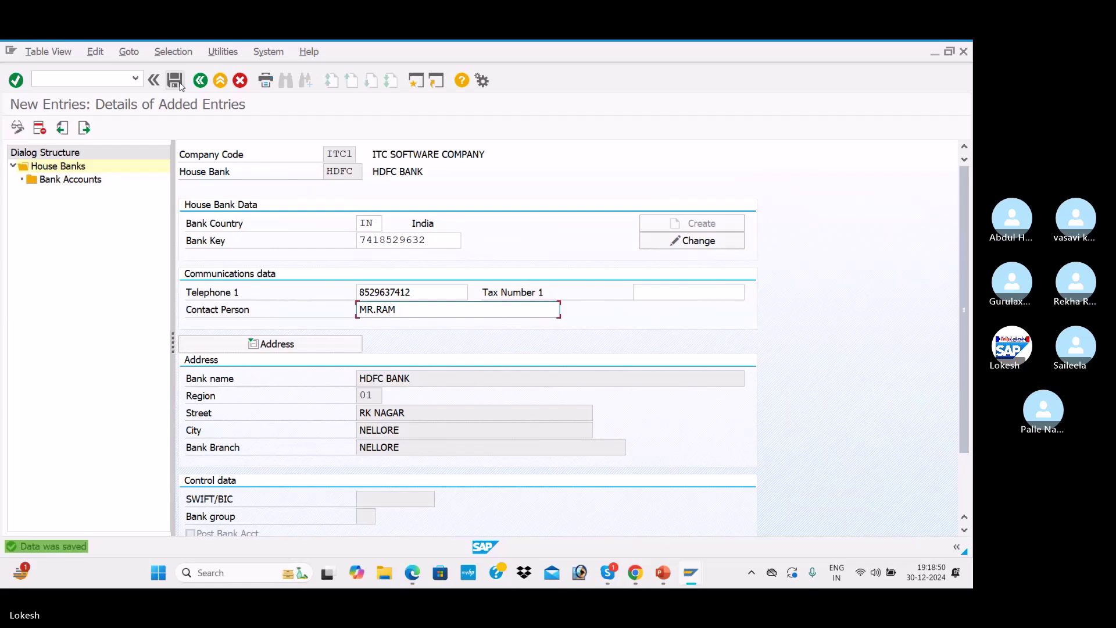
left_click(69, 180)
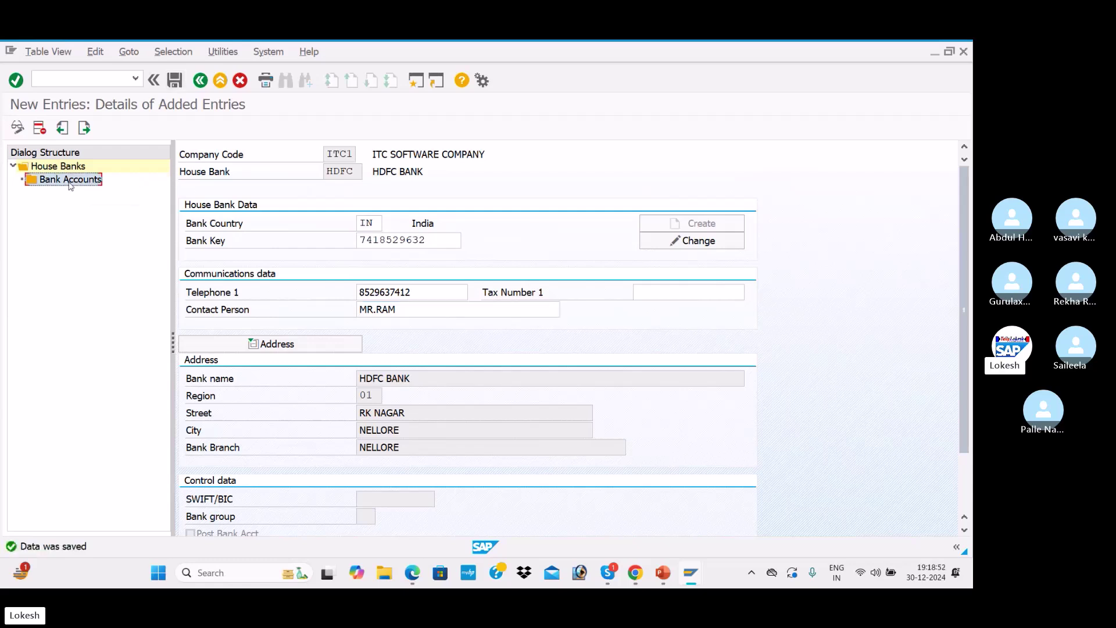
Start bank account HDF1 described HDFC BANK, filling in its bank and alternative account numbers
left_click(105, 128)
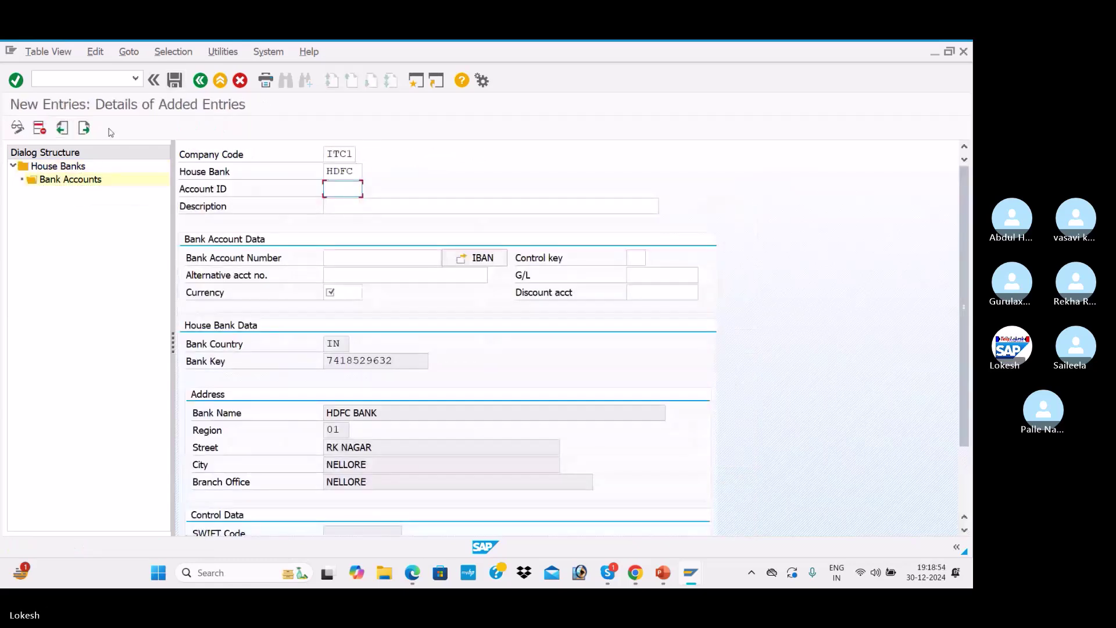
left_click(348, 190)
left_click(349, 219)
left_click(342, 200)
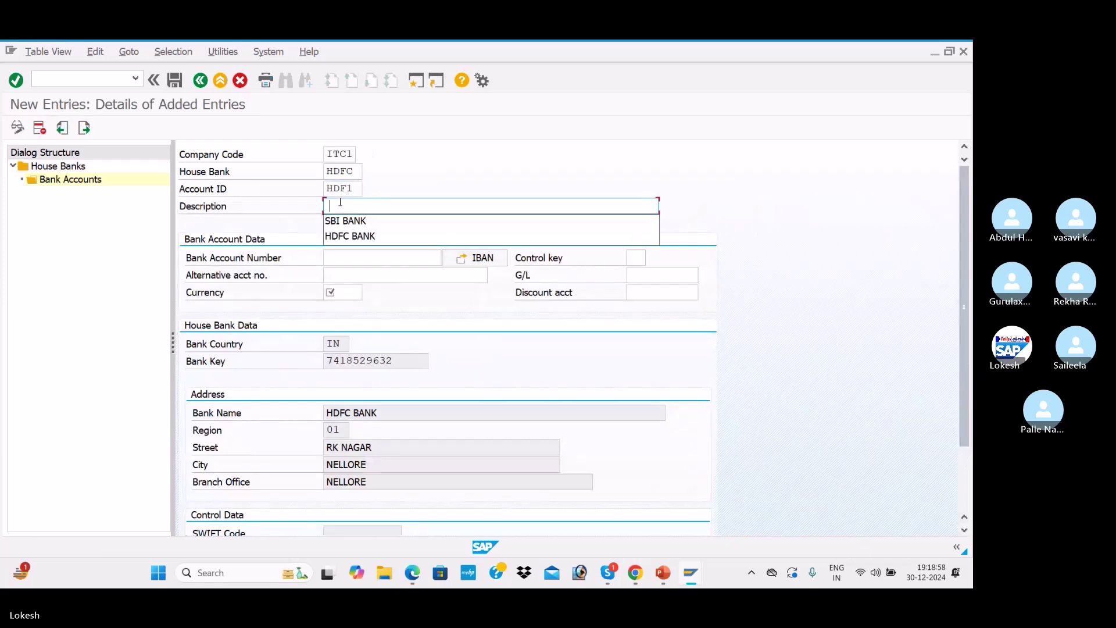
left_click(353, 237)
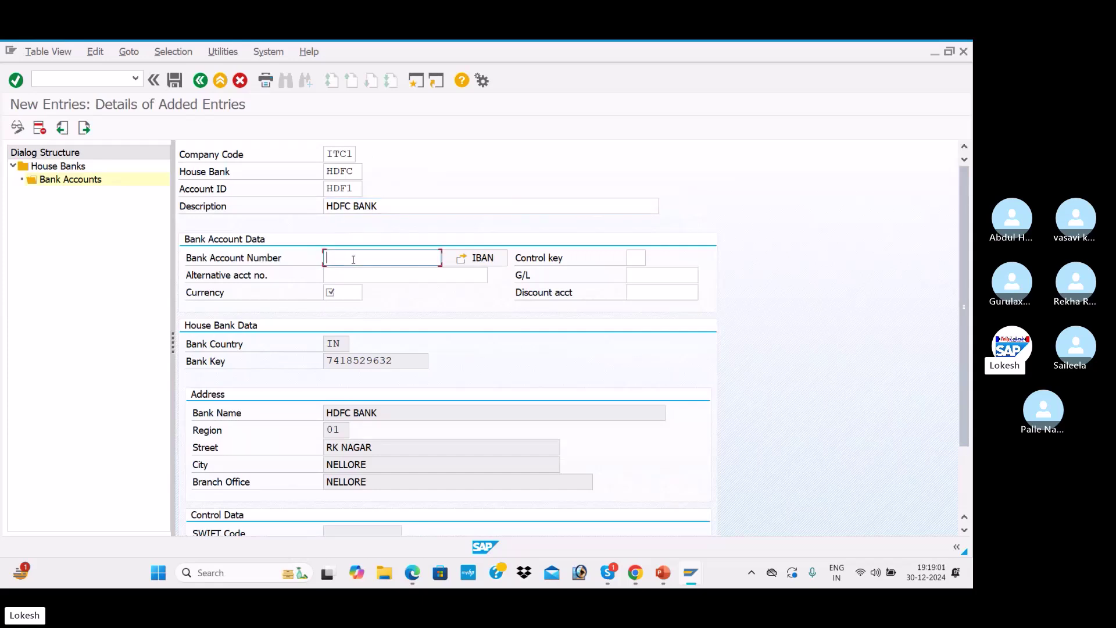
left_click(353, 259)
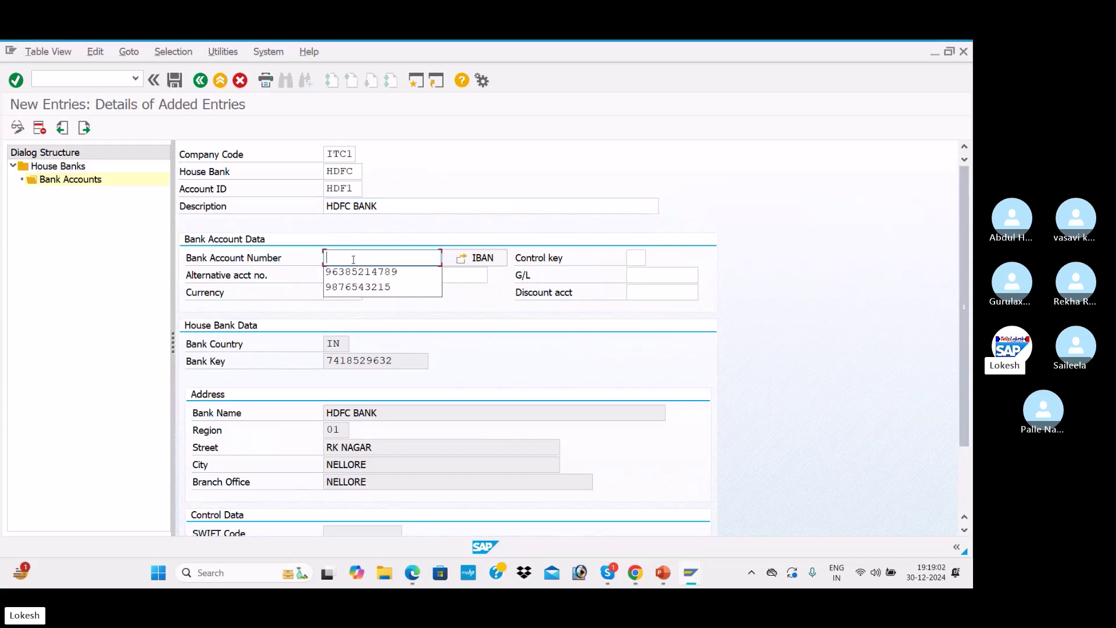
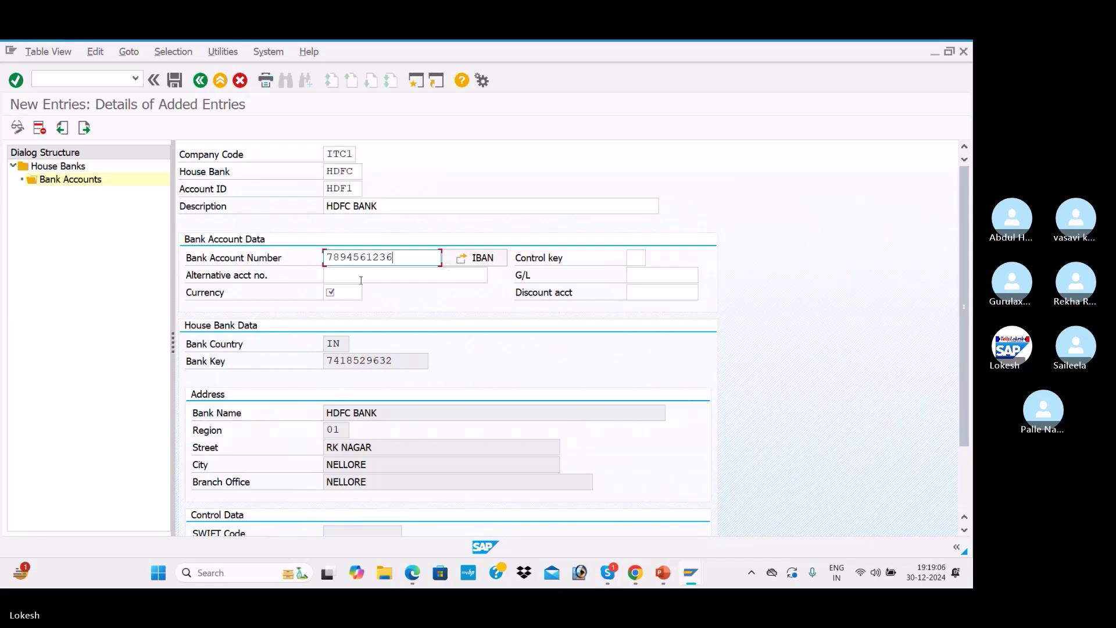
left_click(361, 277)
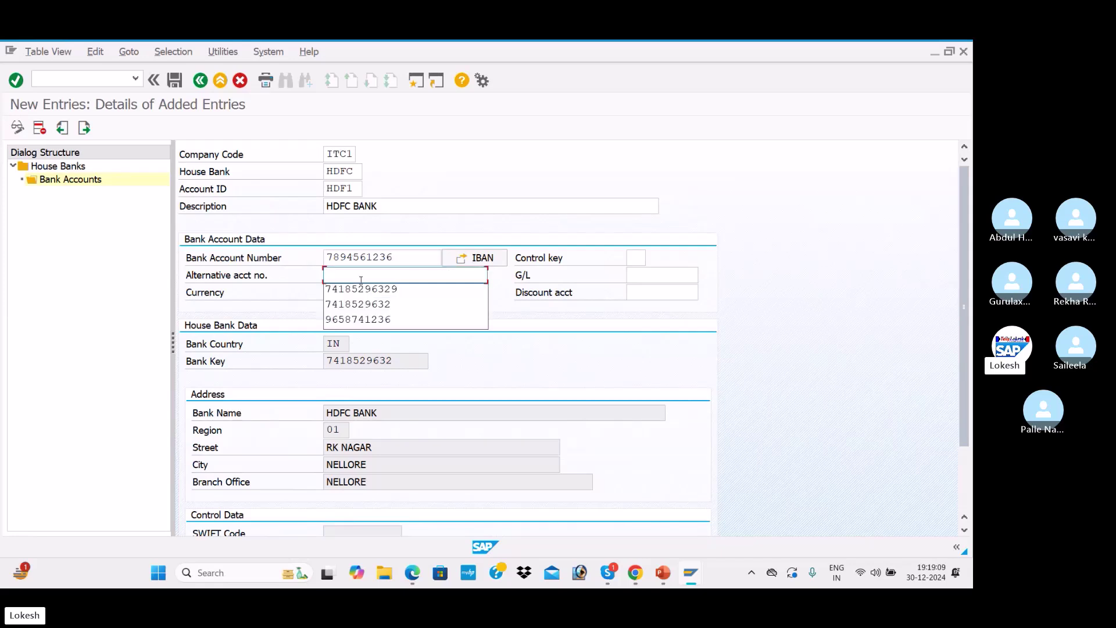
type("8529637418")
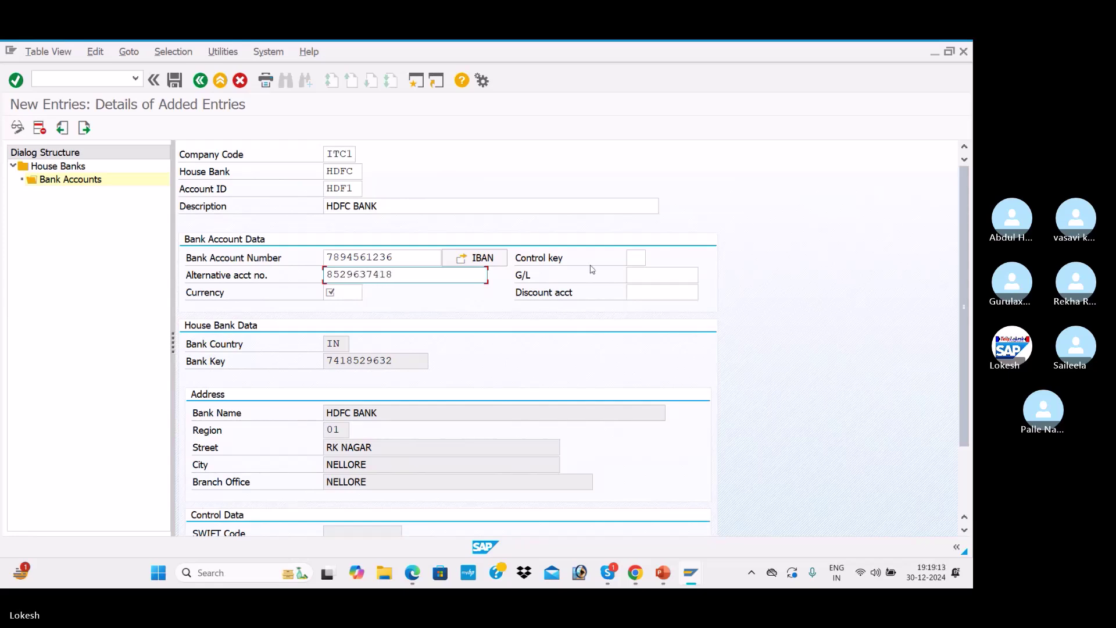
Set G/L account 200002 and currency INR, then save HDF1 without transporting the IBAN
left_click(653, 275)
left_click(706, 274)
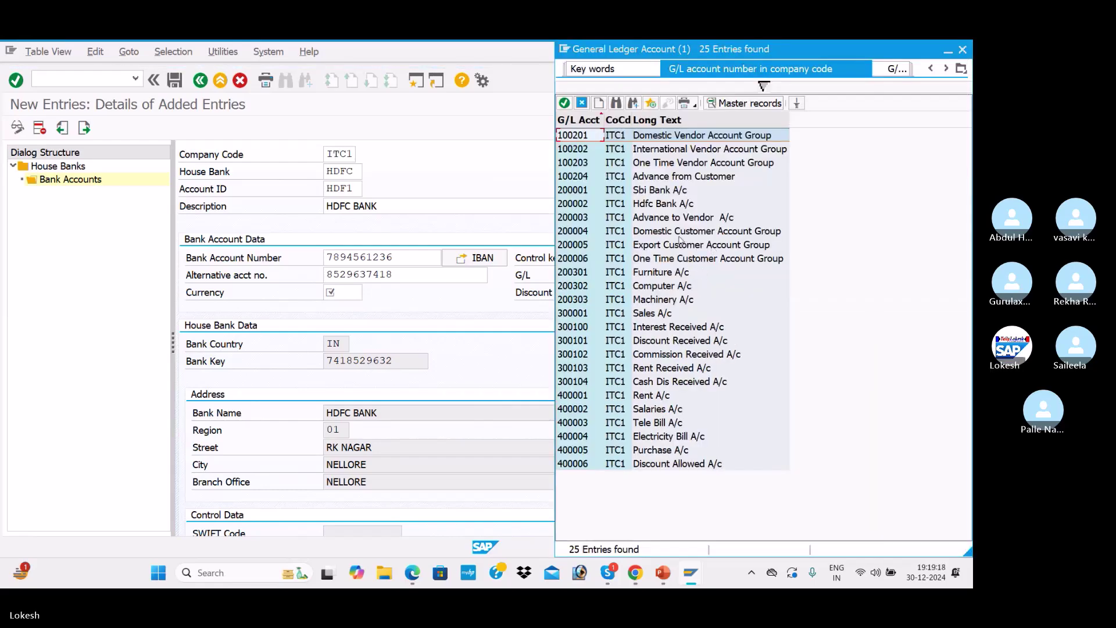
double_click(674, 207)
left_click(342, 293)
type("INR")
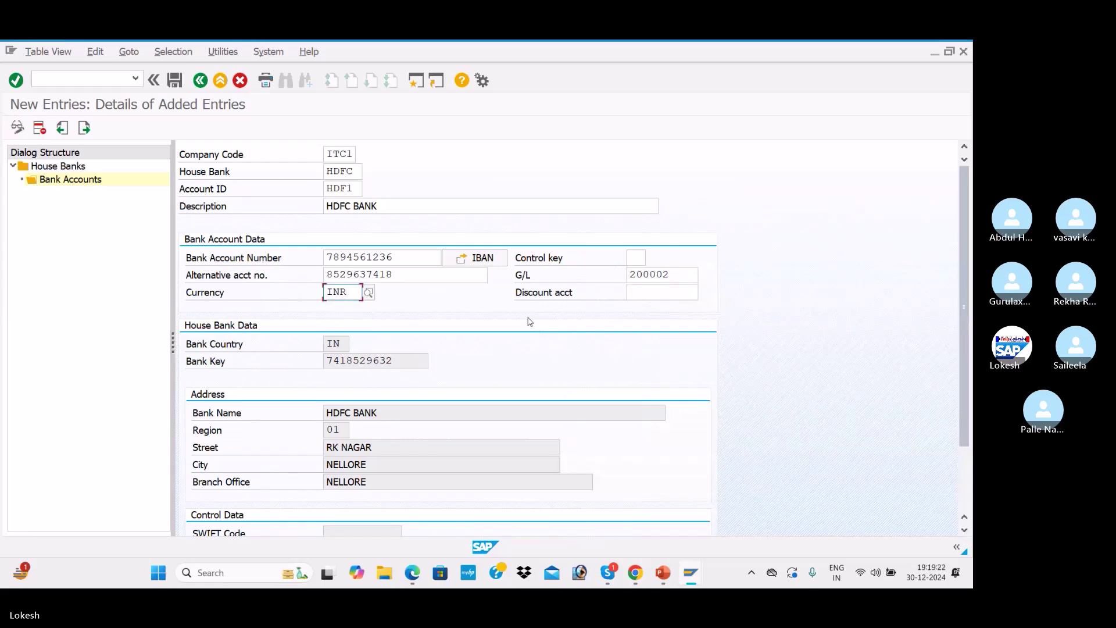
left_click(172, 81)
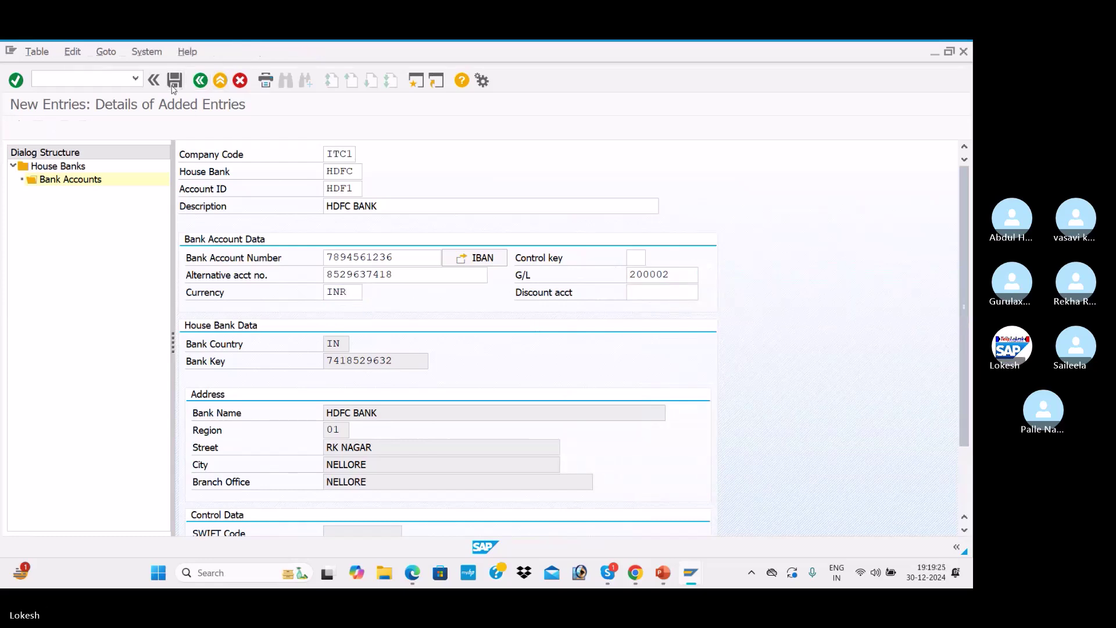
left_click(349, 333)
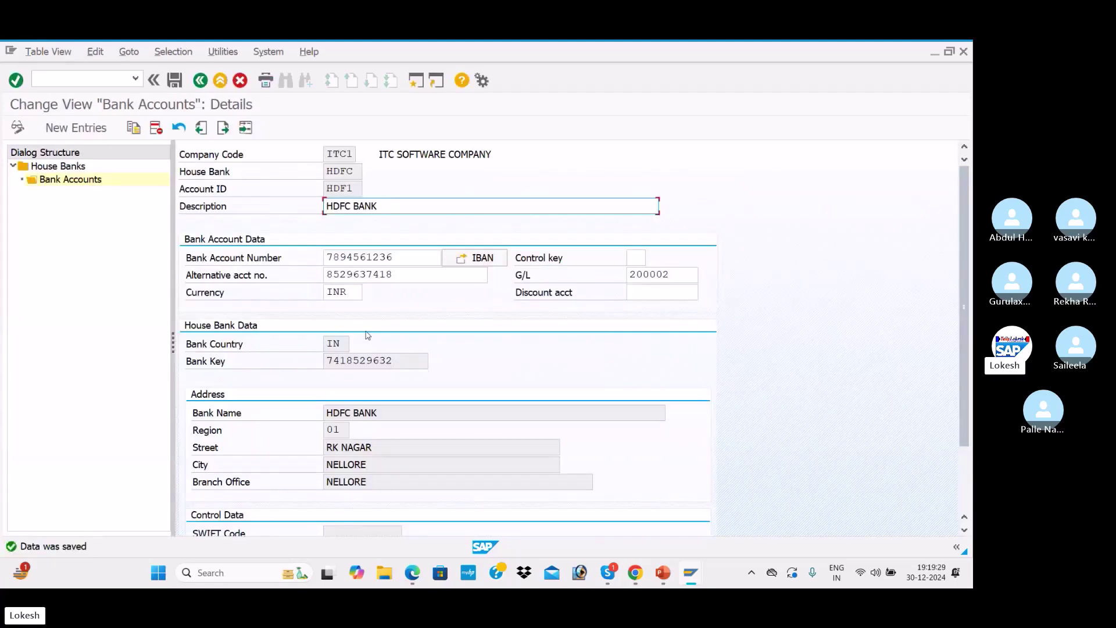
left_click(199, 85)
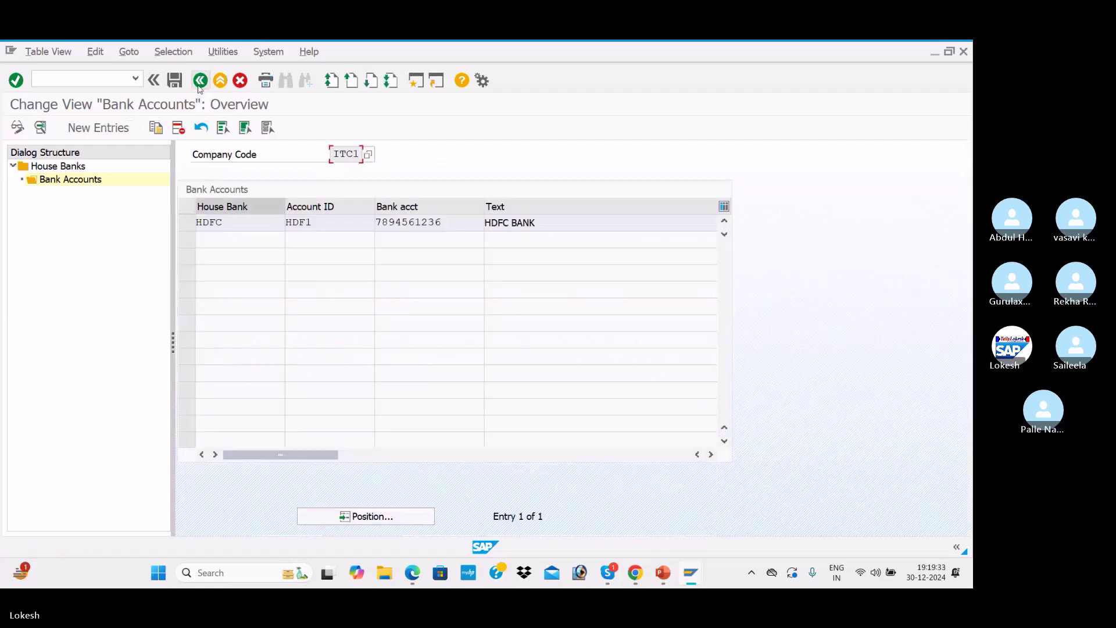
Back out through the house bank screens to Customizing: Maintain Payment Program
left_click(199, 80)
left_click(199, 80)
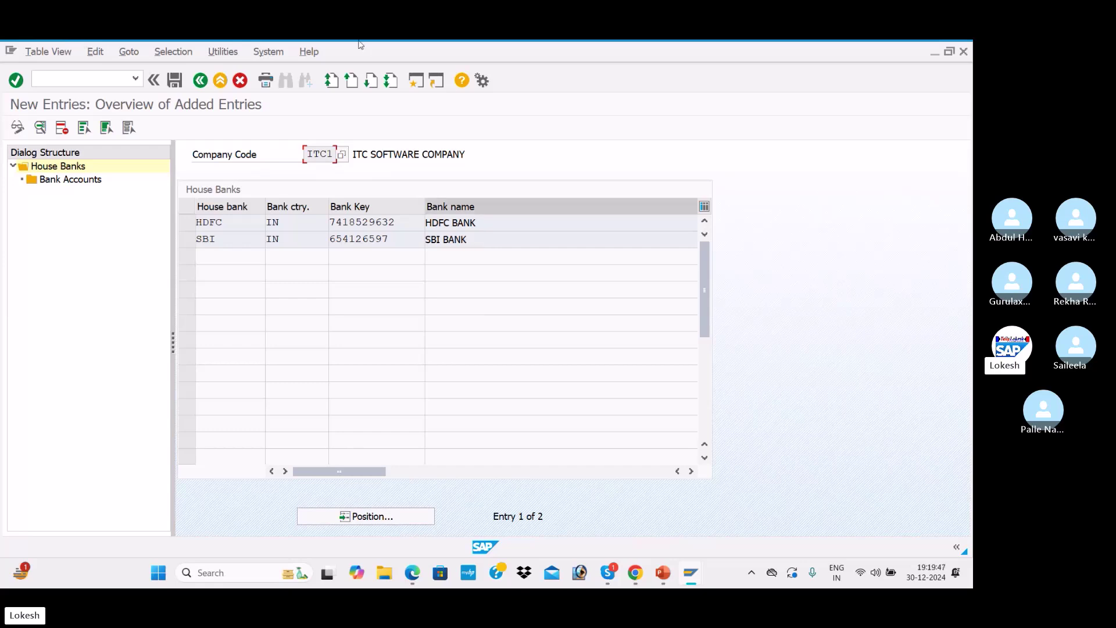
left_click(201, 82)
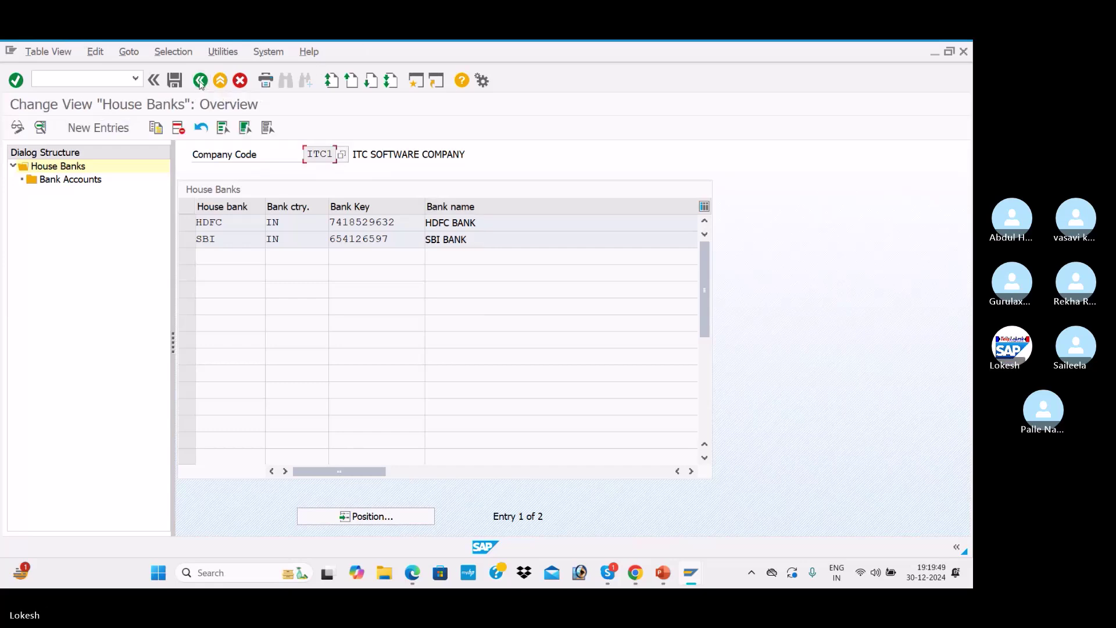
left_click(200, 82)
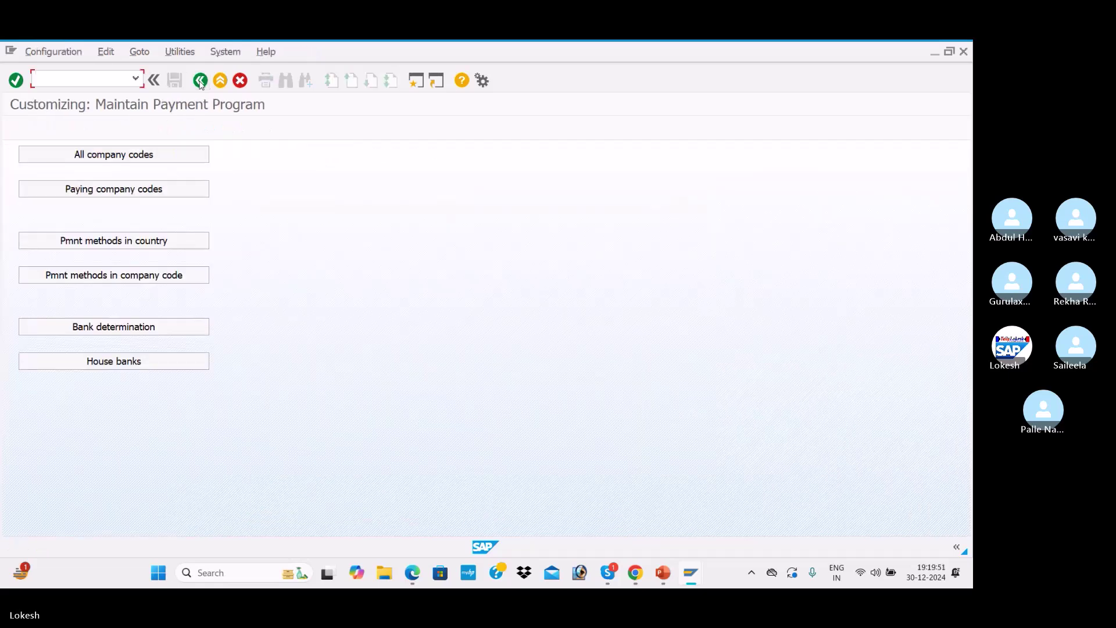
In bank determination, position on paying company code ITC1 and show its empty ranking order
left_click(183, 329)
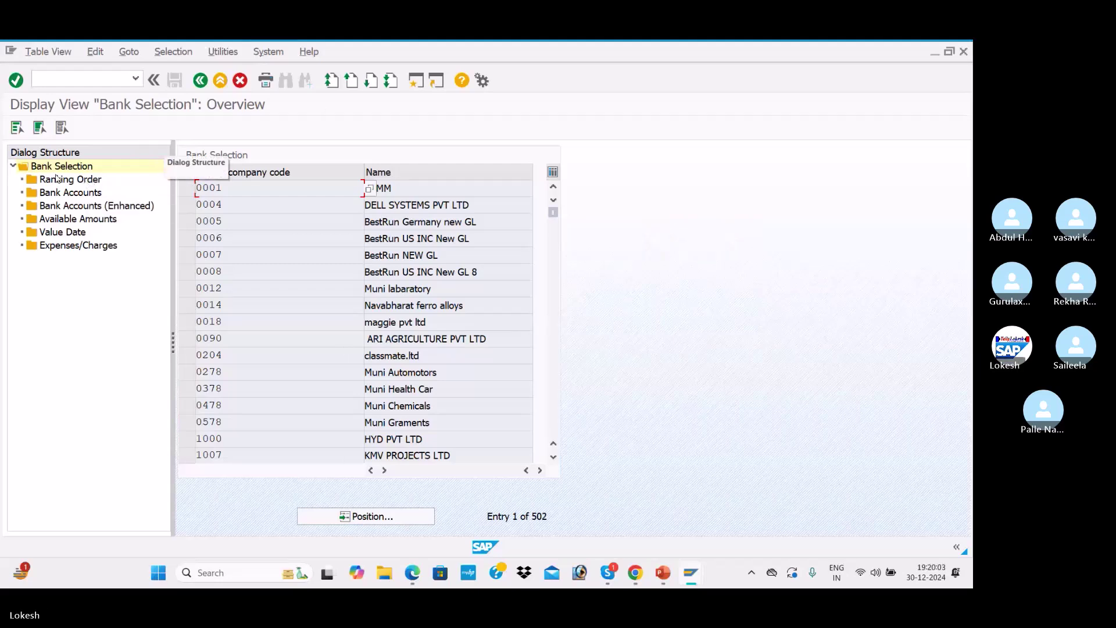
left_click(407, 518)
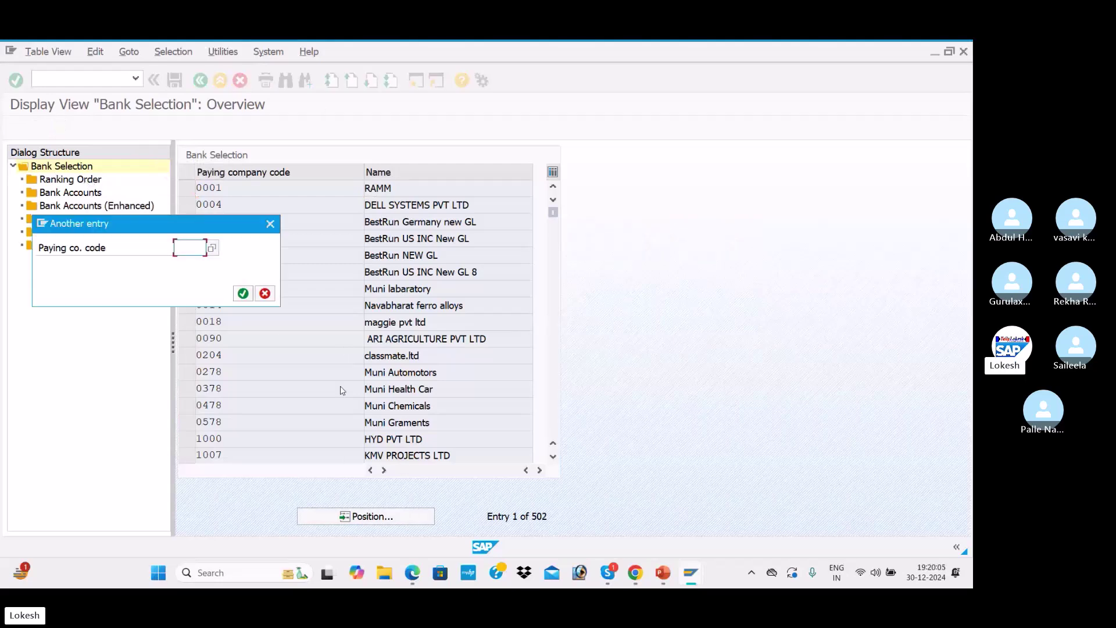
type("ITC1")
key("Return")
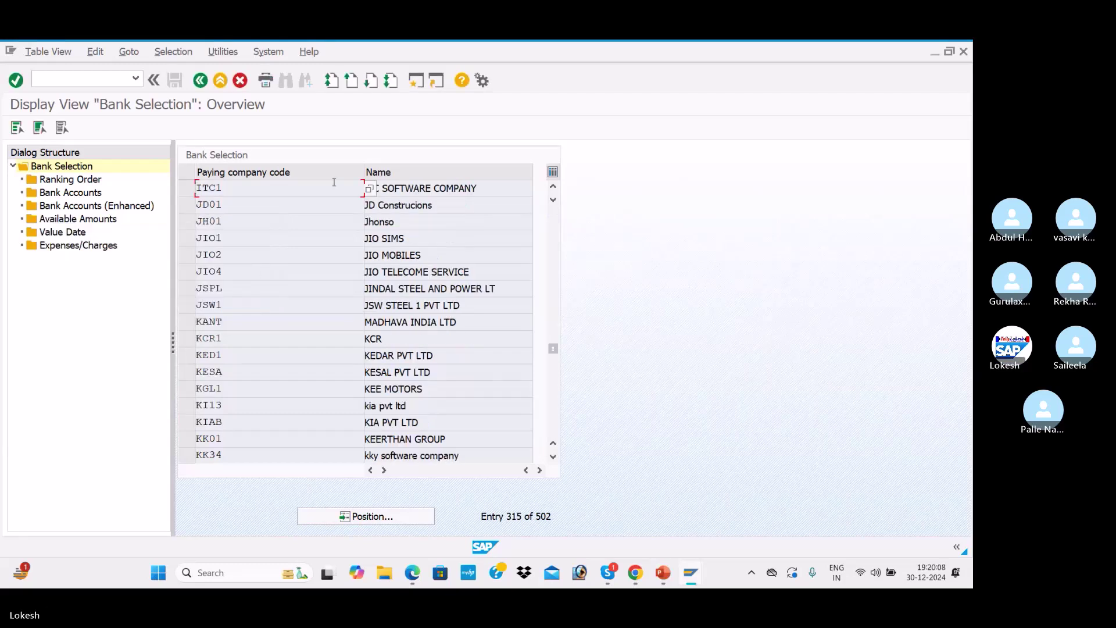
left_click(186, 188)
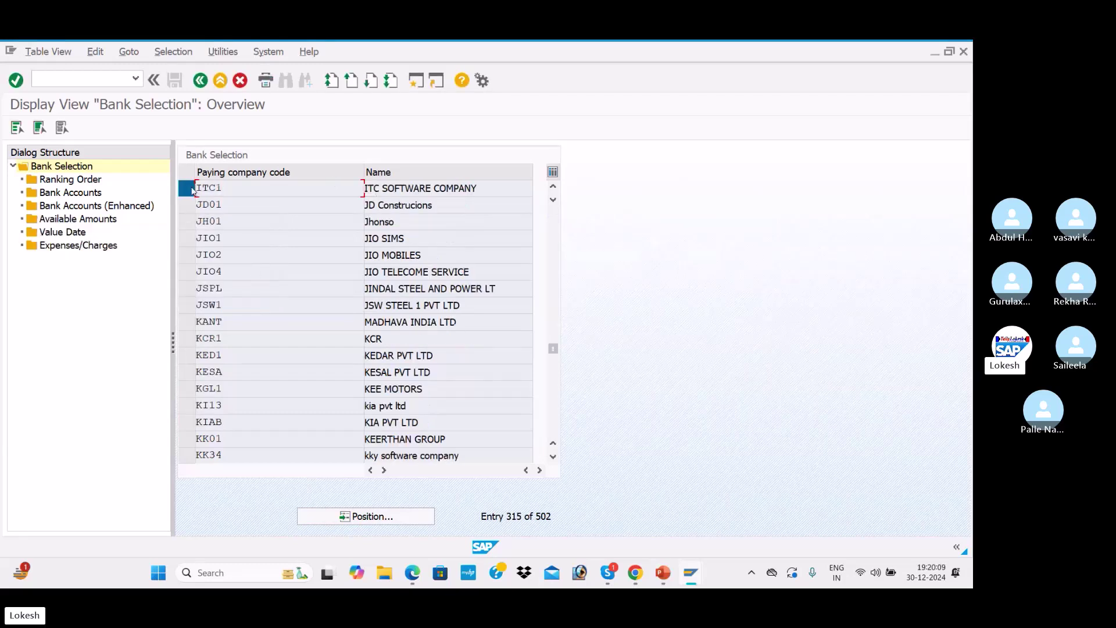
double_click(82, 182)
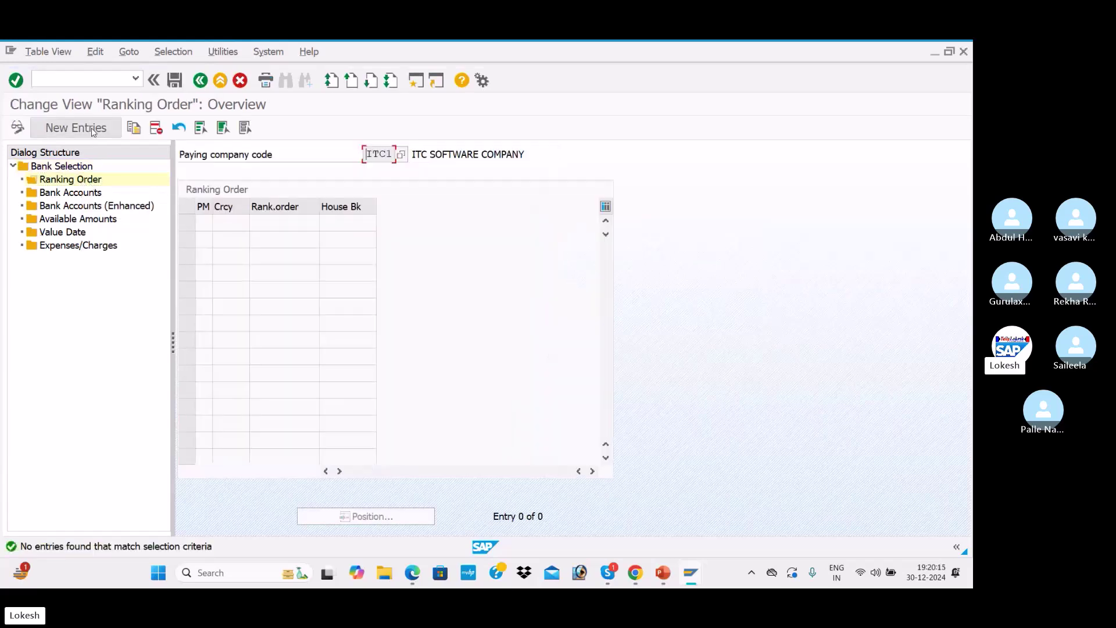
Add the first ranking row: payment method 3, currency INR, rank 1, house bank SBI
left_click(93, 133)
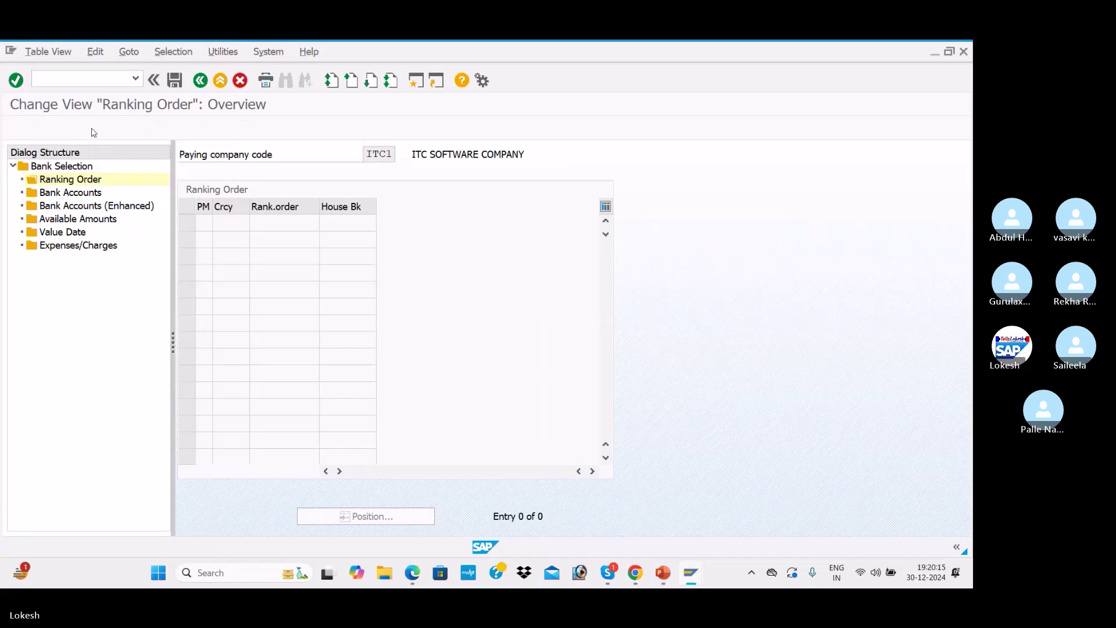
type("3")
key("Tab")
type("INR")
key("Tab")
type("1")
key("Tab")
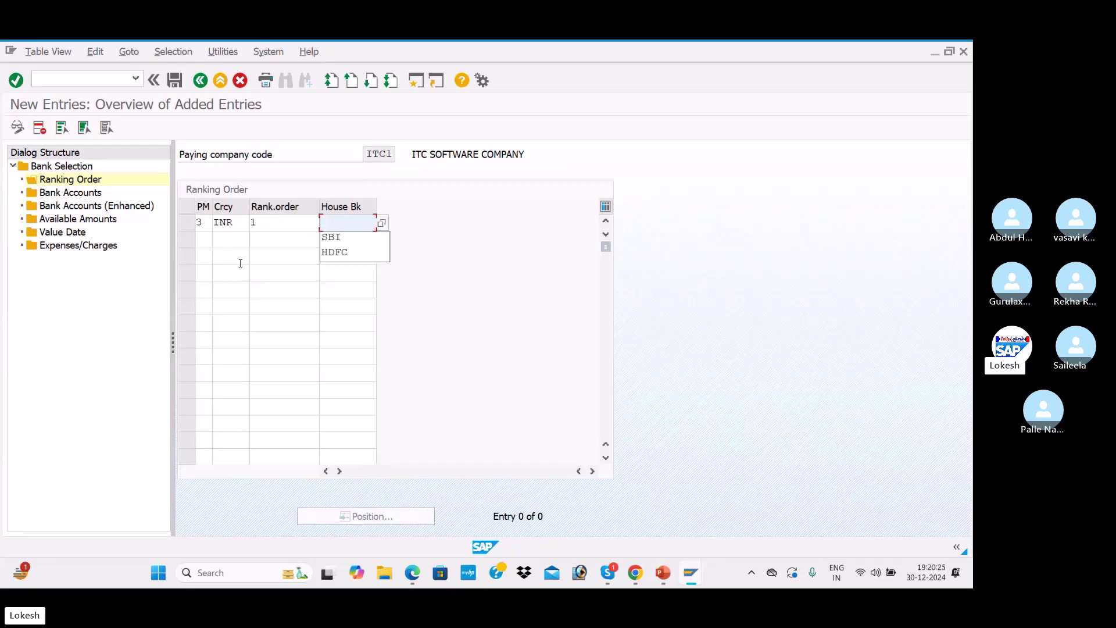
left_click(381, 222)
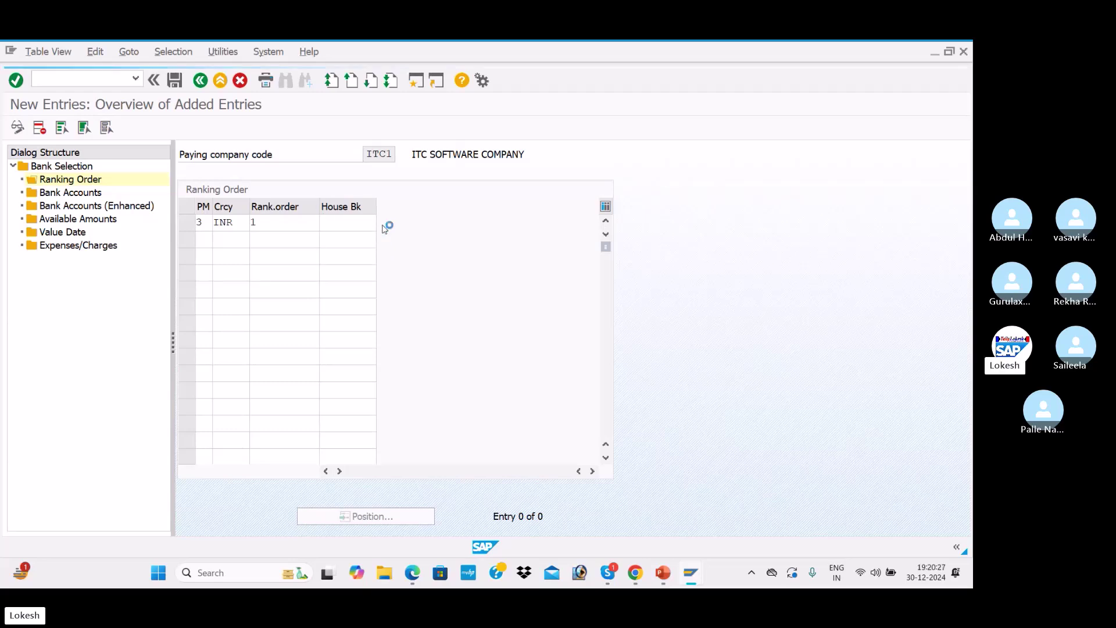
left_click(321, 165)
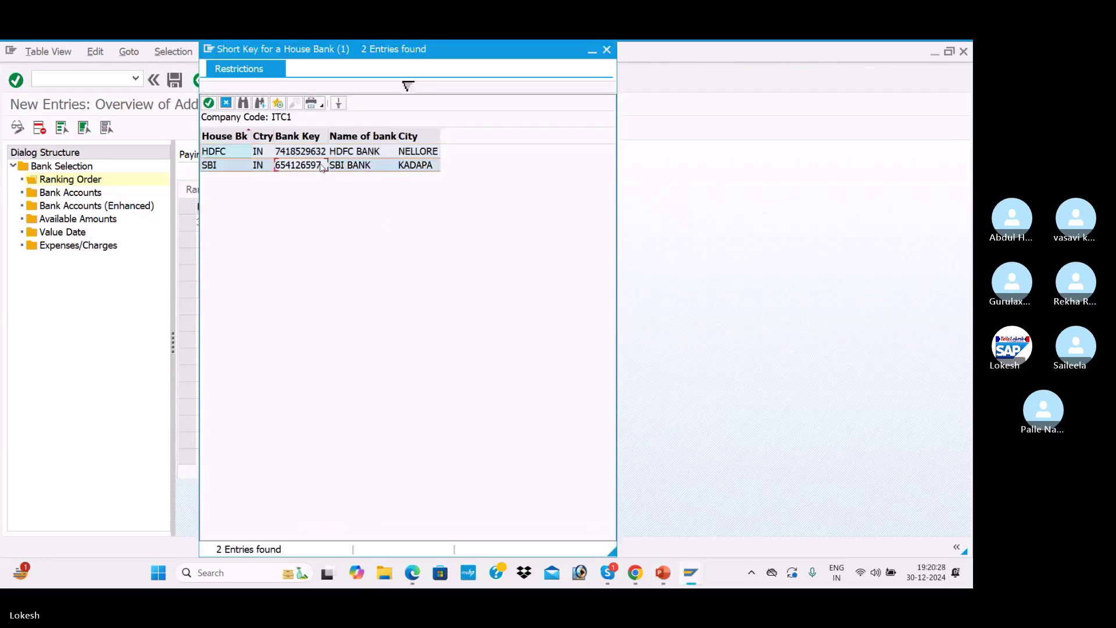
double_click(321, 165)
Add the second ranking row: payment method 3, currency INR, rank 2, house bank HDFC
left_click(207, 238)
left_click(211, 255)
left_click(239, 239)
left_click(236, 254)
left_click(273, 239)
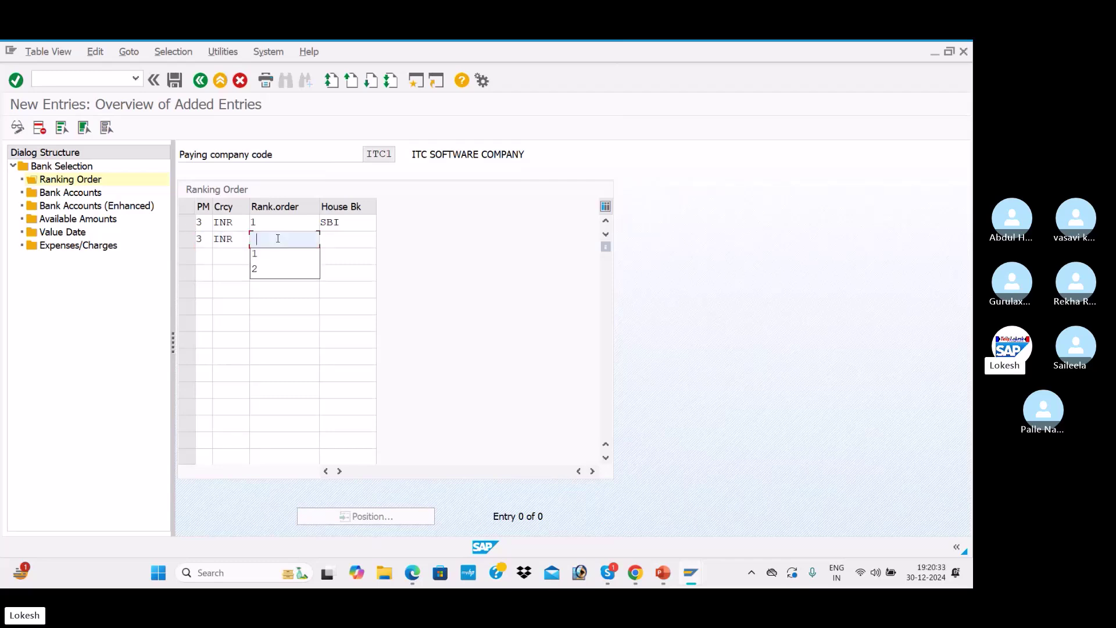
type("2")
left_click(335, 245)
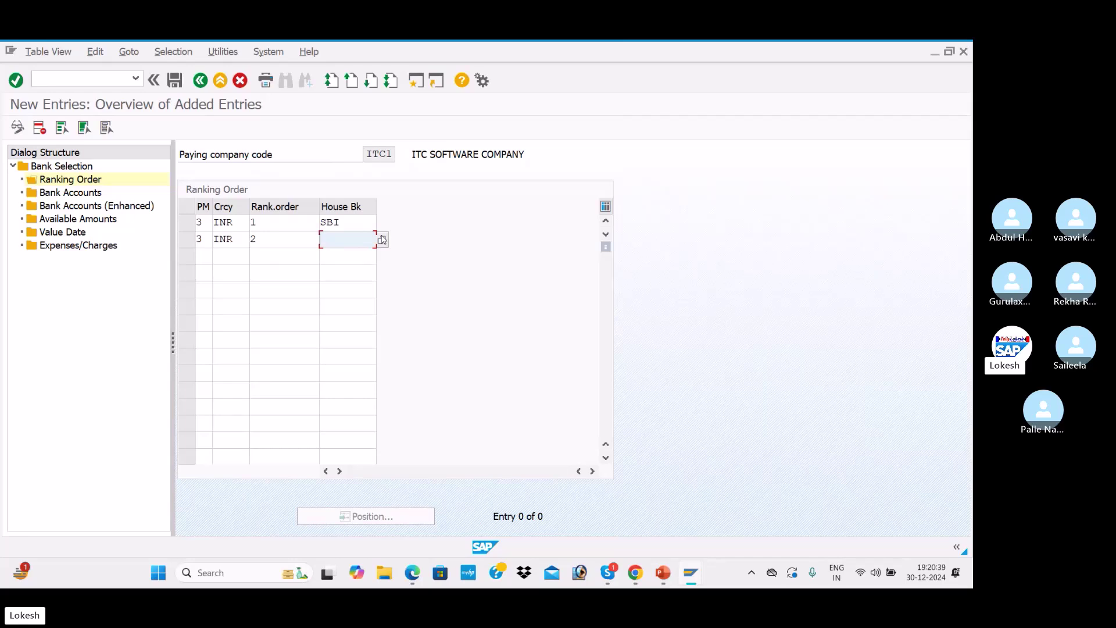
left_click(382, 239)
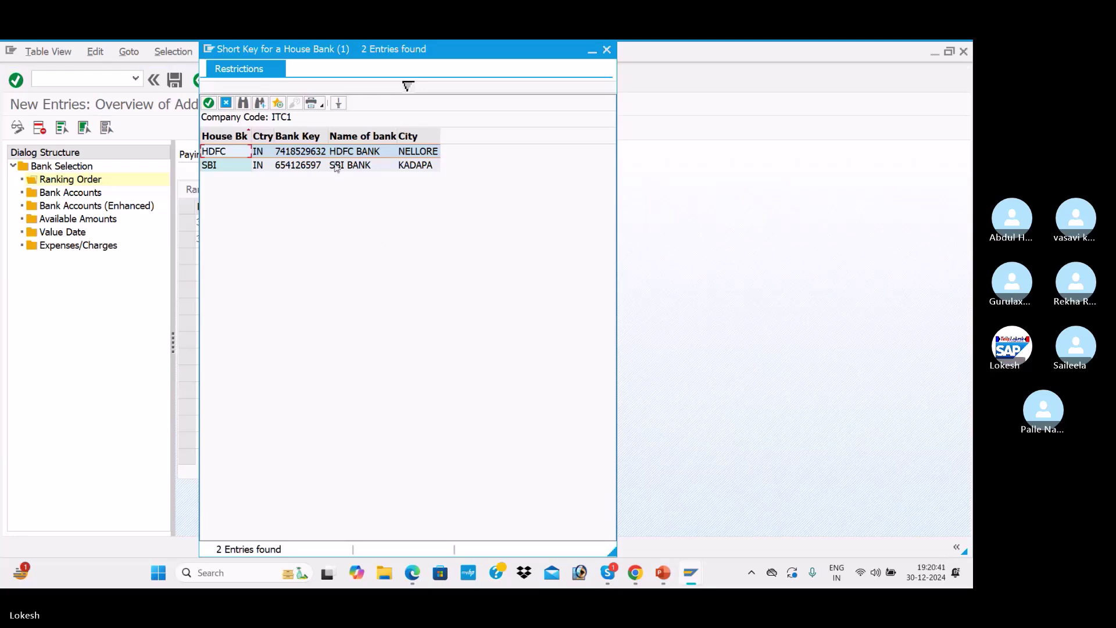
double_click(348, 153)
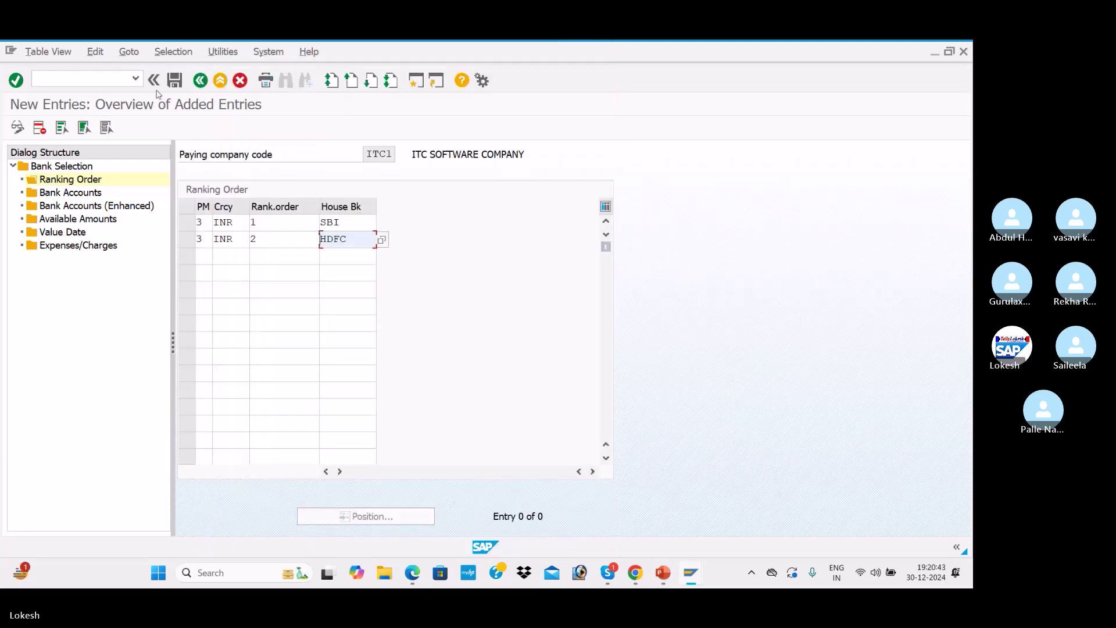
Save the ranking order under the customizing request and go to Bank Accounts
left_click(175, 80)
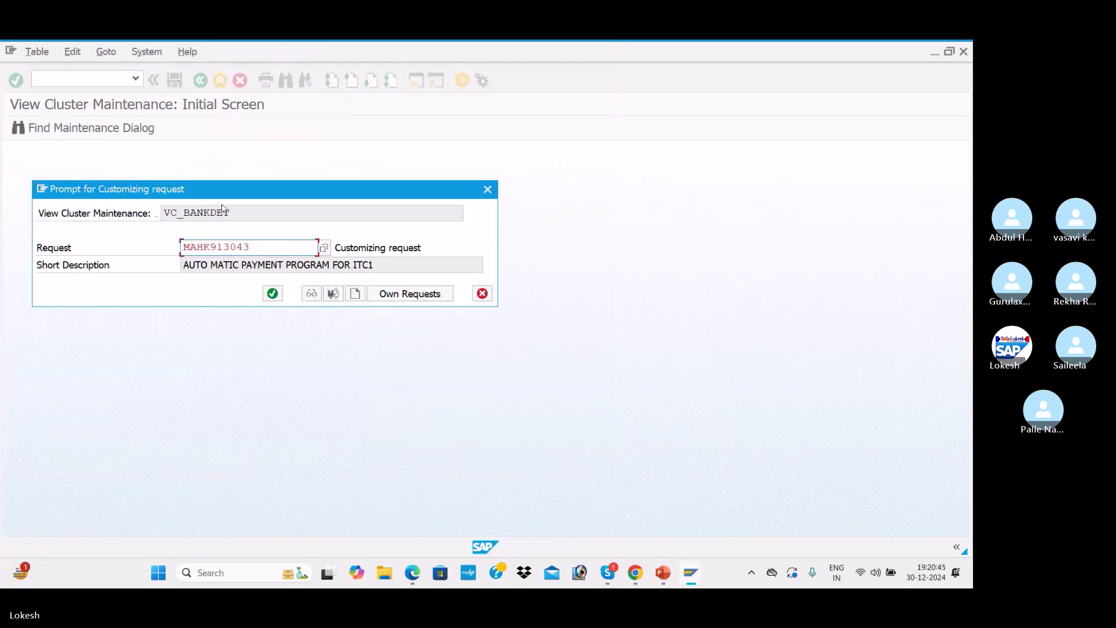
left_click(272, 295)
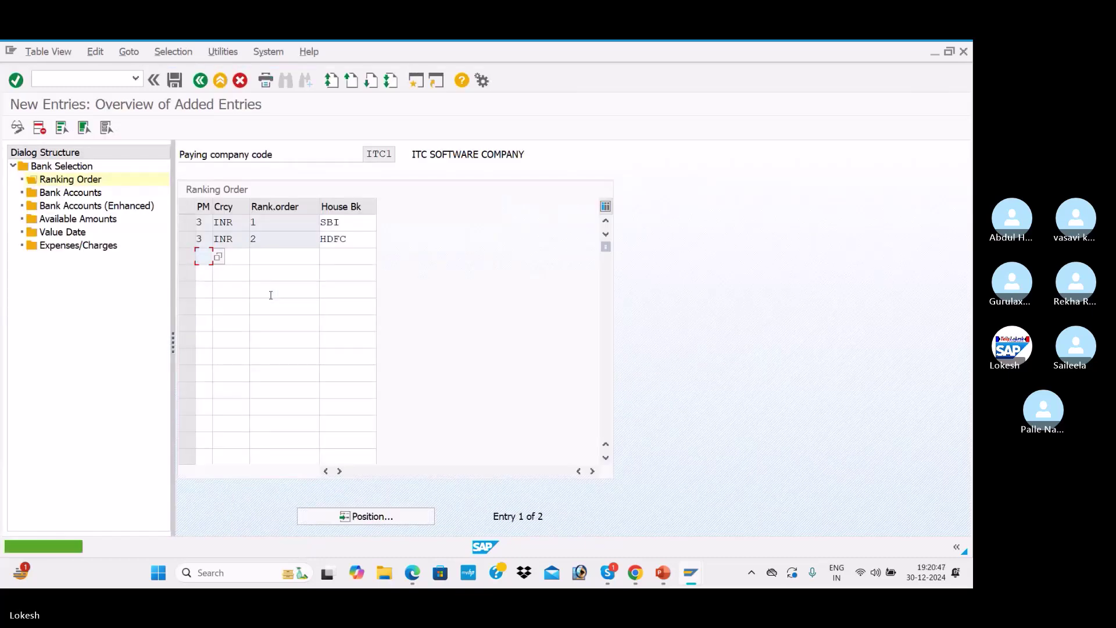
double_click(81, 194)
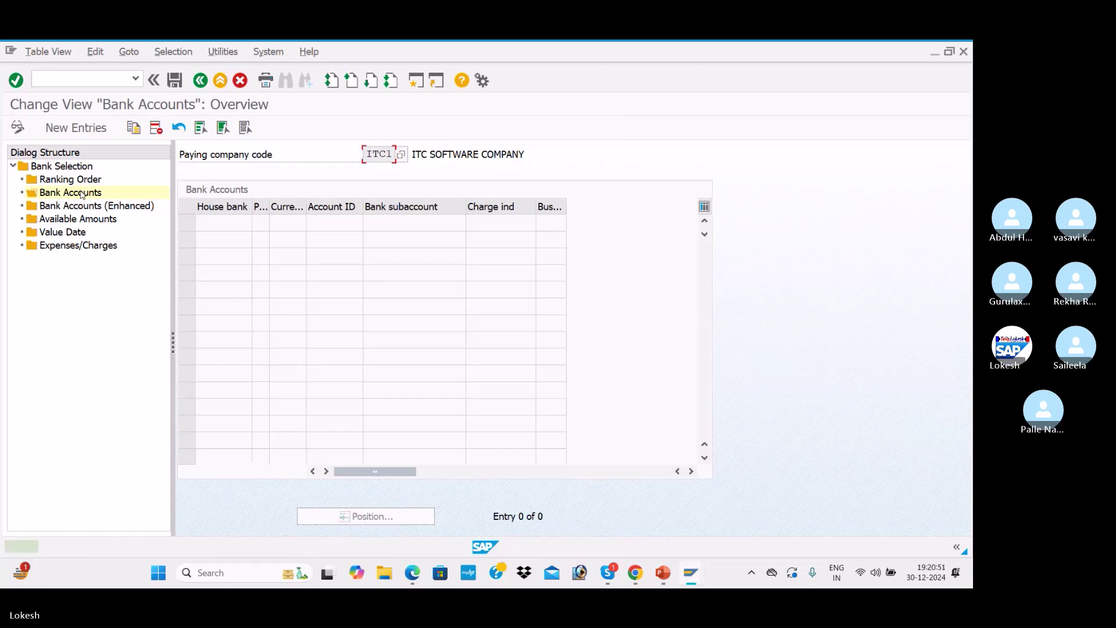
Add bank account entry SBI, method 3, INR, account SBI1, subaccount 200001
left_click(89, 127)
key("space")
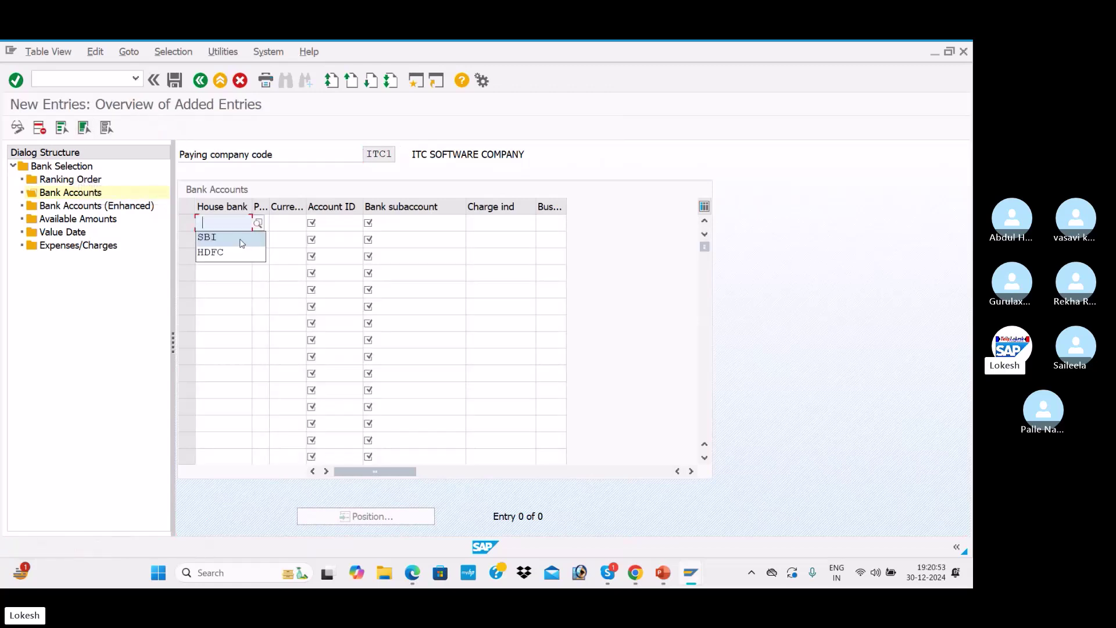
left_click(232, 238)
left_click(258, 227)
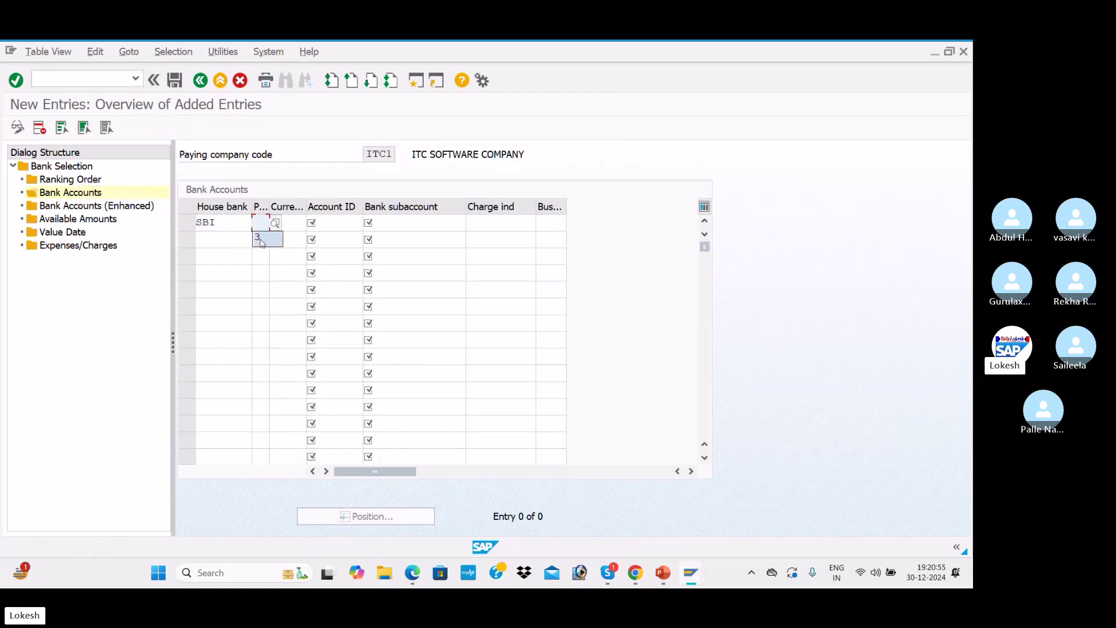
type("3")
left_click(294, 226)
type("INR")
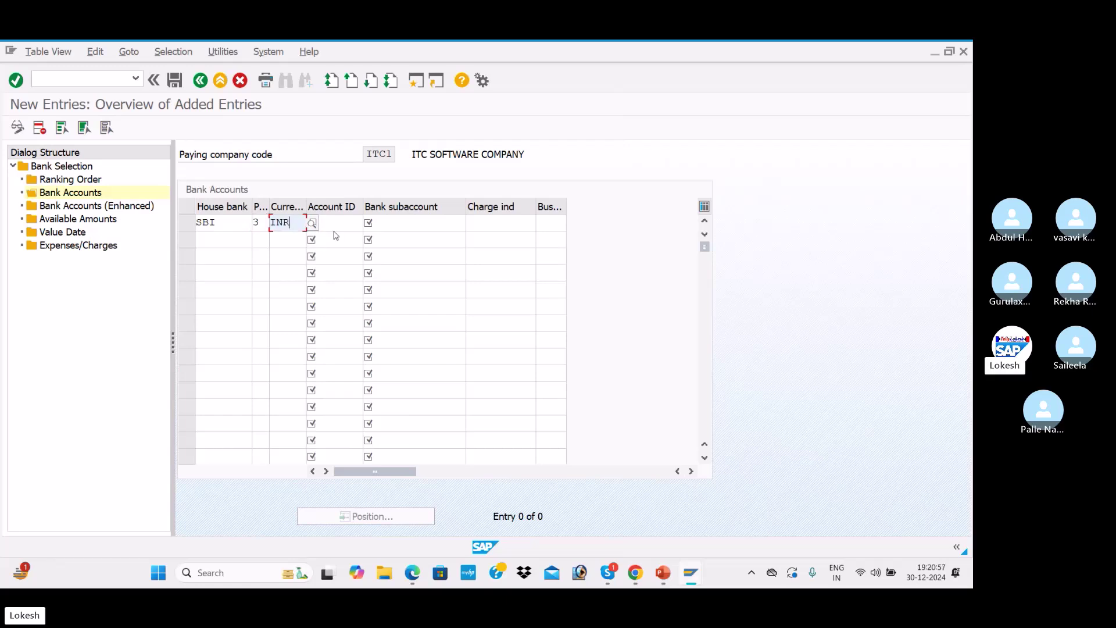
left_click(333, 230)
left_click(369, 222)
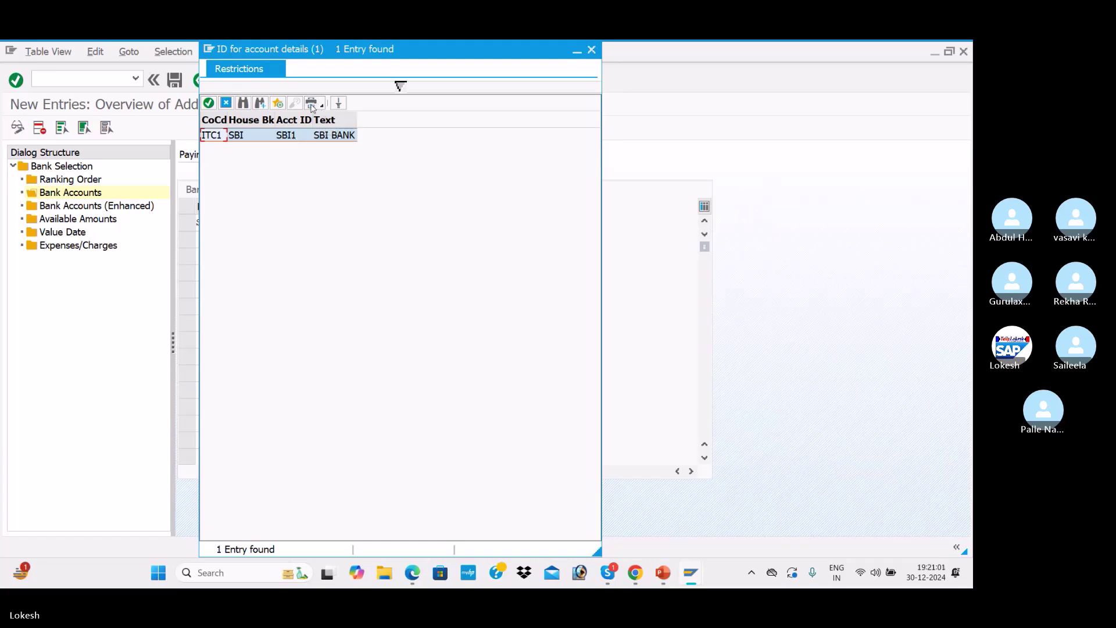
double_click(244, 135)
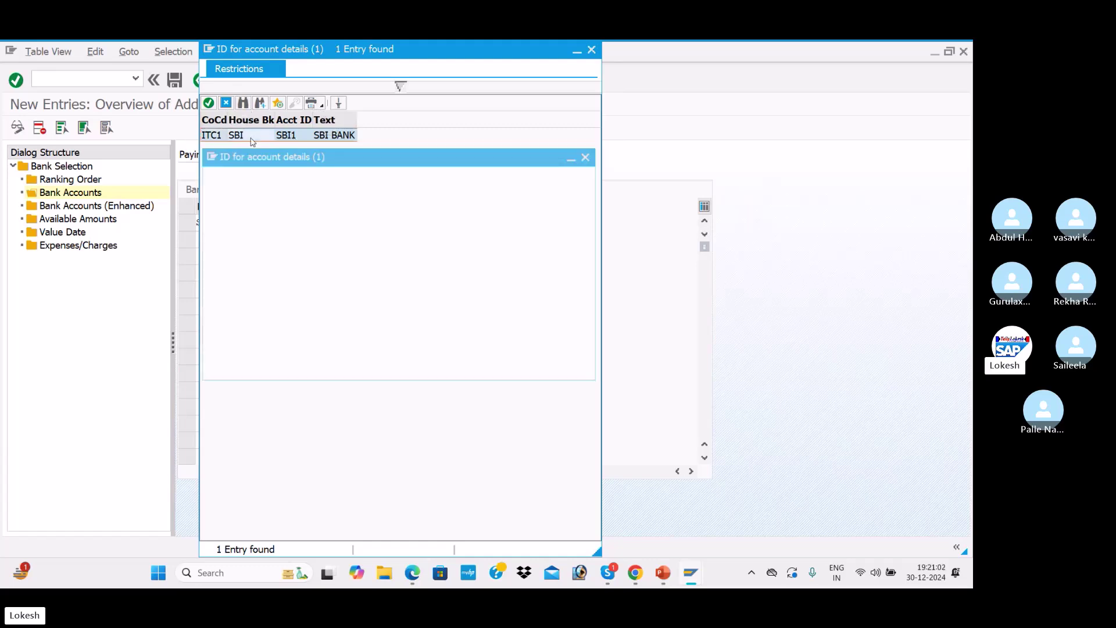
left_click(384, 222)
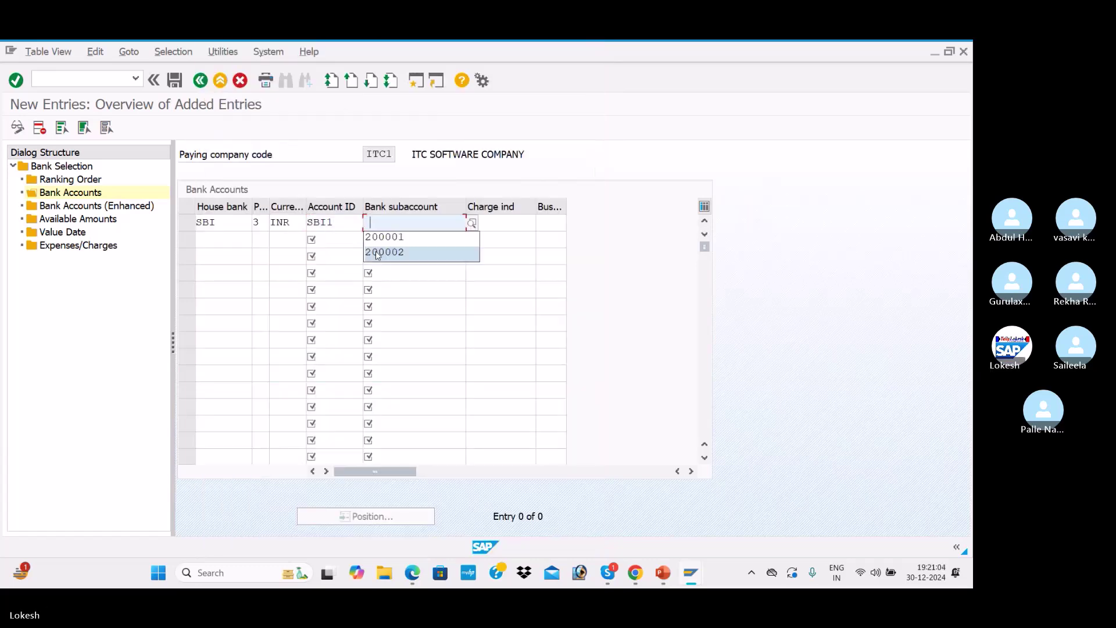
left_click(471, 225)
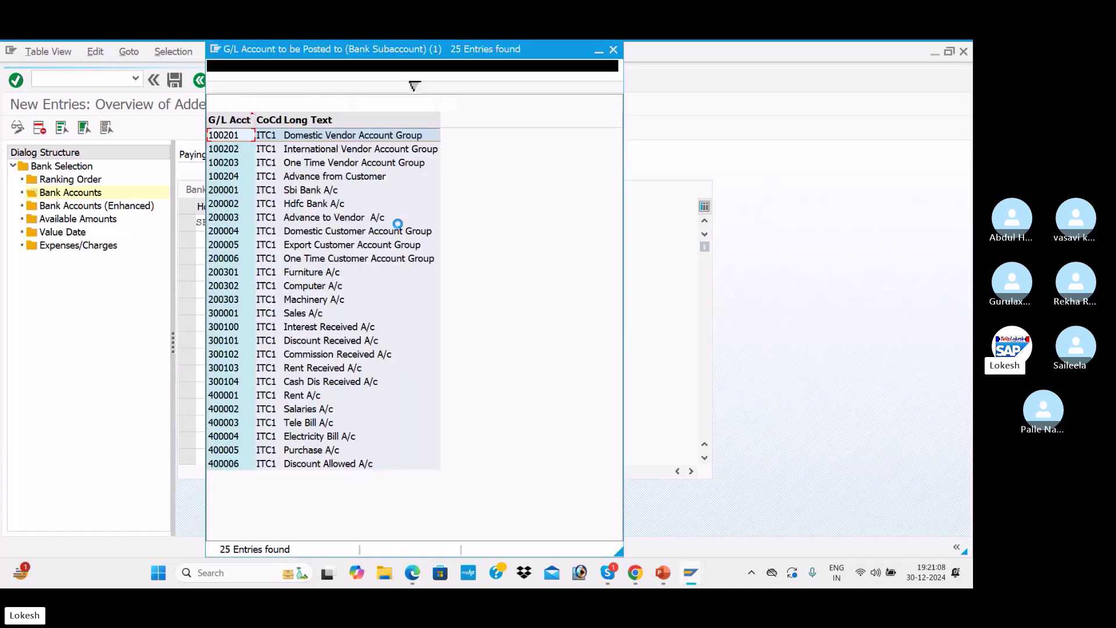
double_click(317, 189)
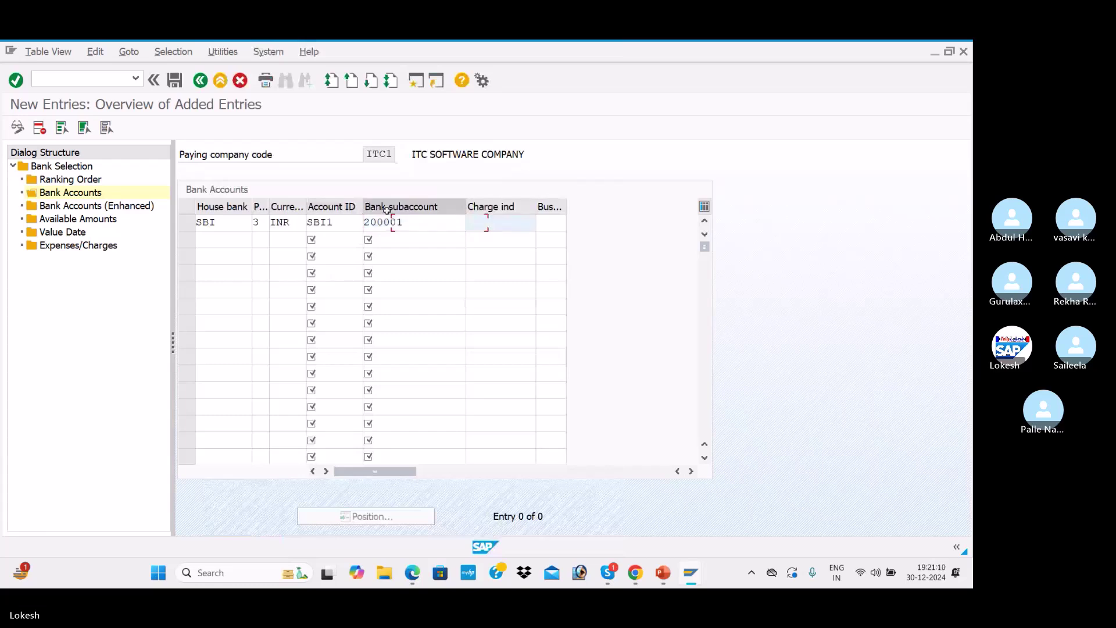
Add bank account entry HDFC, method 3, INR, account HDF1, subaccount 200002, then view Bank Accounts (Enhanced)
key("Tab")
left_click(224, 239)
left_click(224, 269)
key("Tab")
left_click(272, 262)
key("Tab")
left_click(279, 254)
key("Tab")
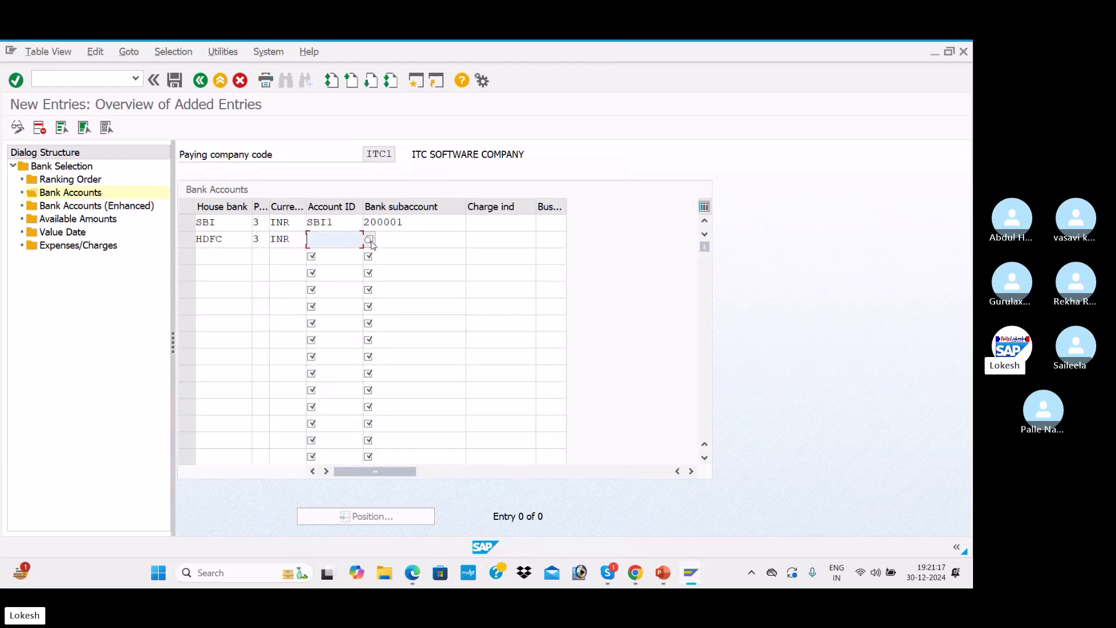
left_click(369, 240)
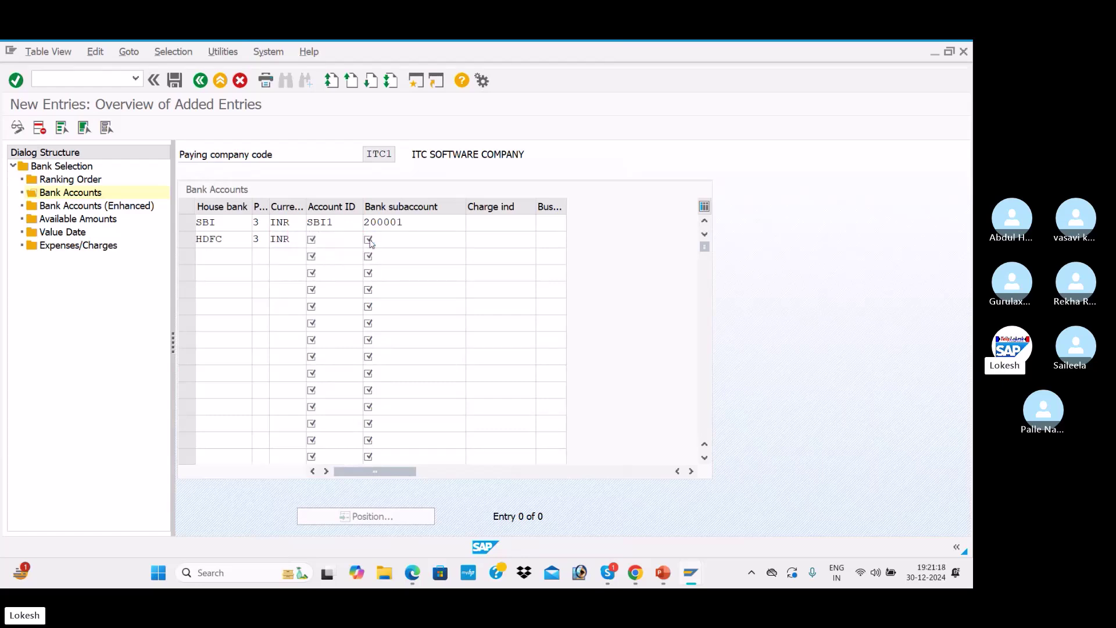
left_click(370, 240)
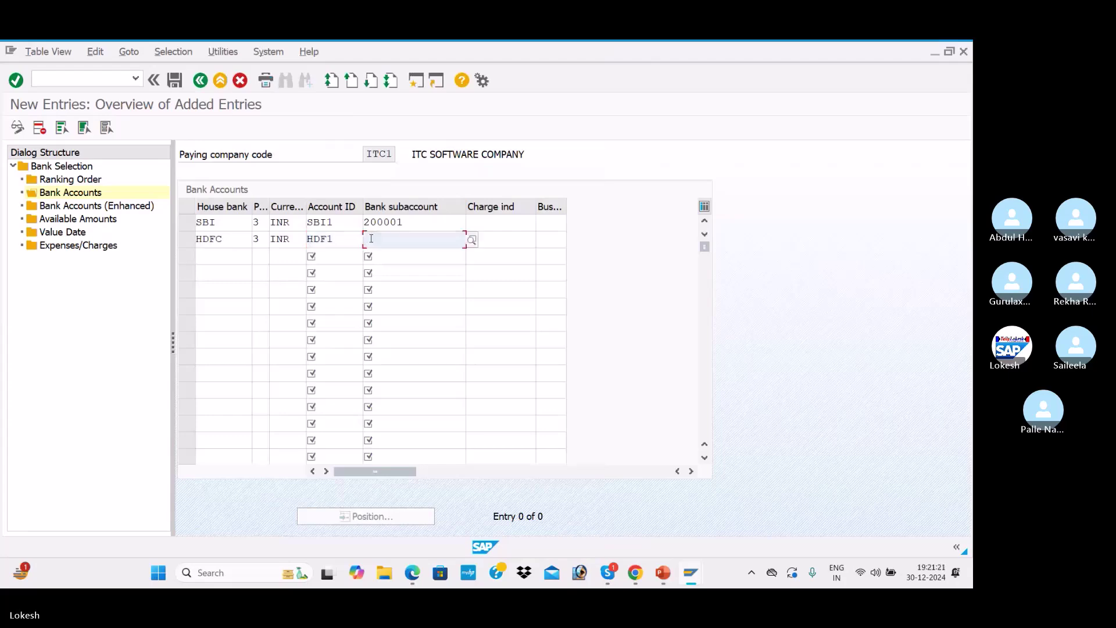
left_click(471, 240)
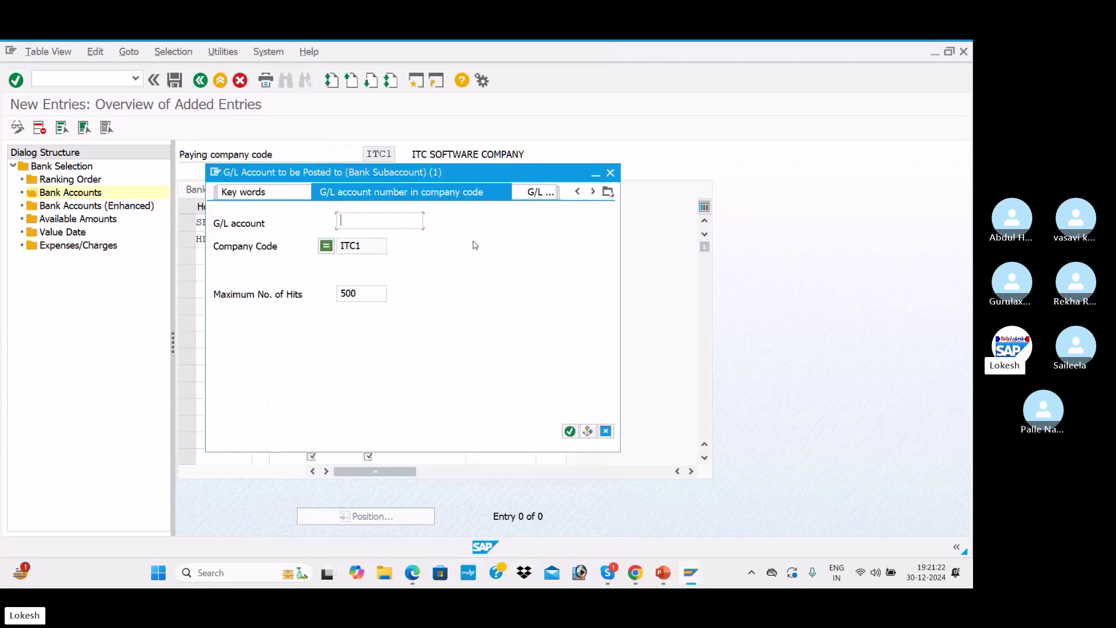
key("Return")
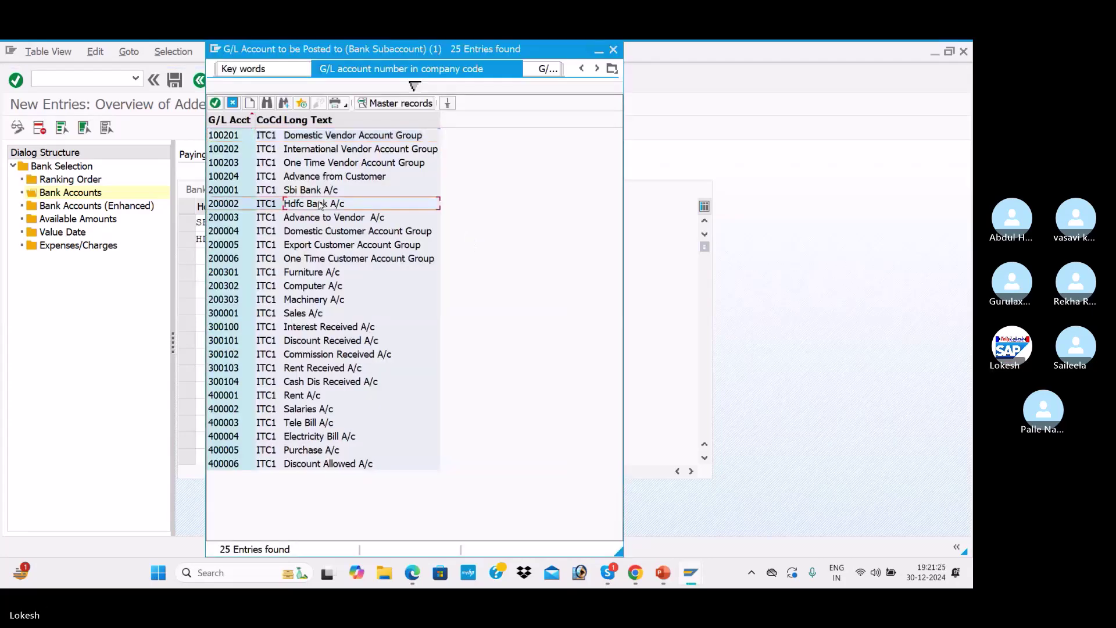
double_click(320, 205)
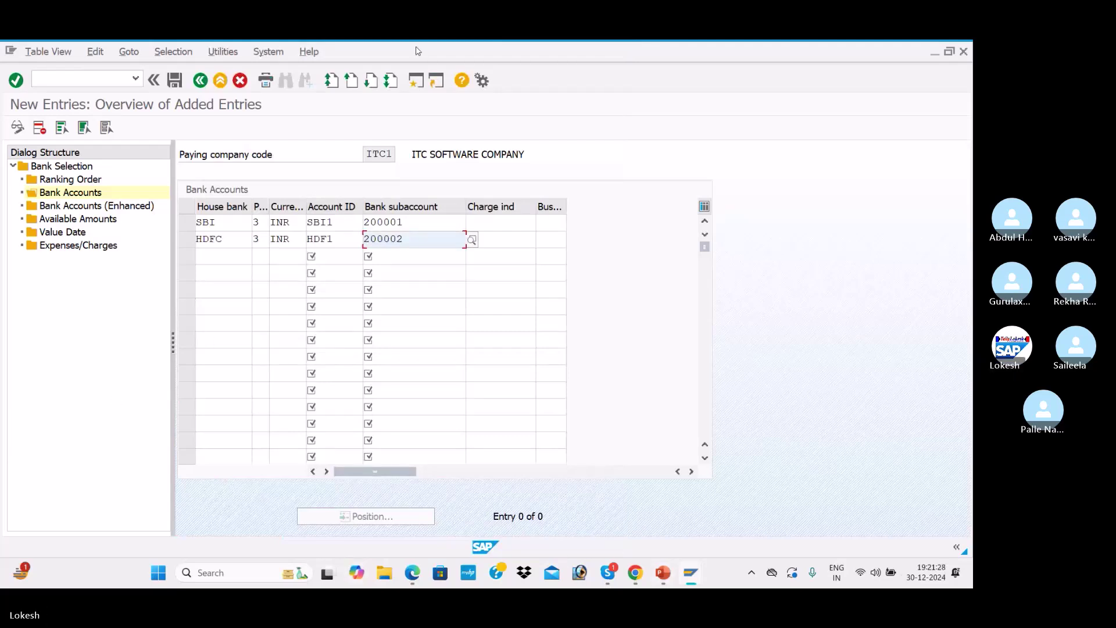
double_click(143, 205)
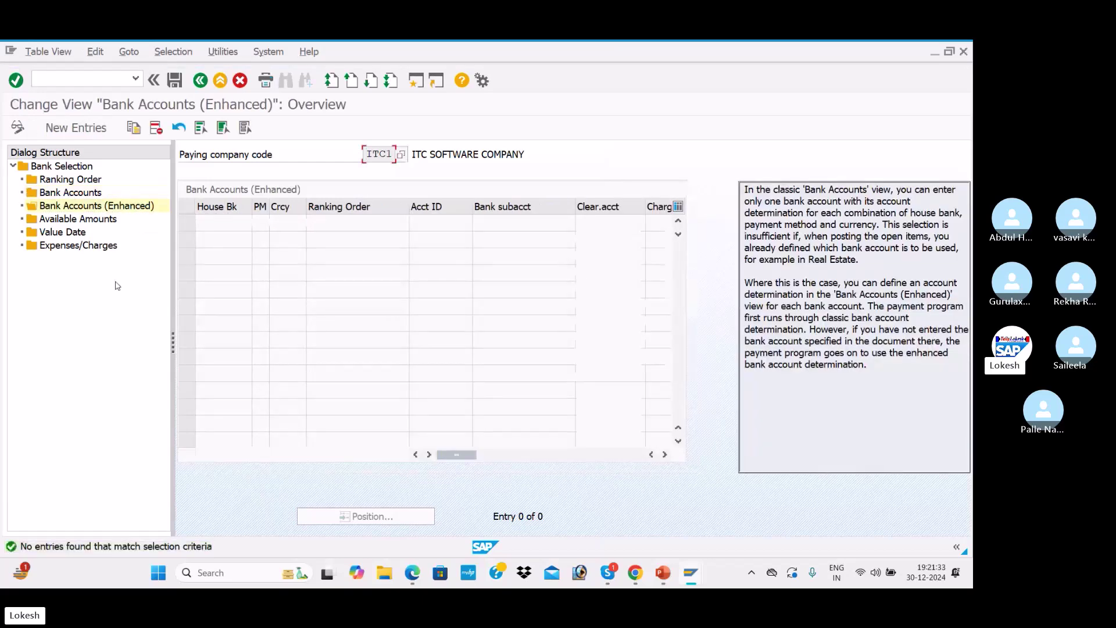
Add an Available Amounts row for SBI/SBI1: 999 days, INR, 999999999 outgoing and incoming
double_click(79, 219)
left_click(76, 127)
left_click(253, 223)
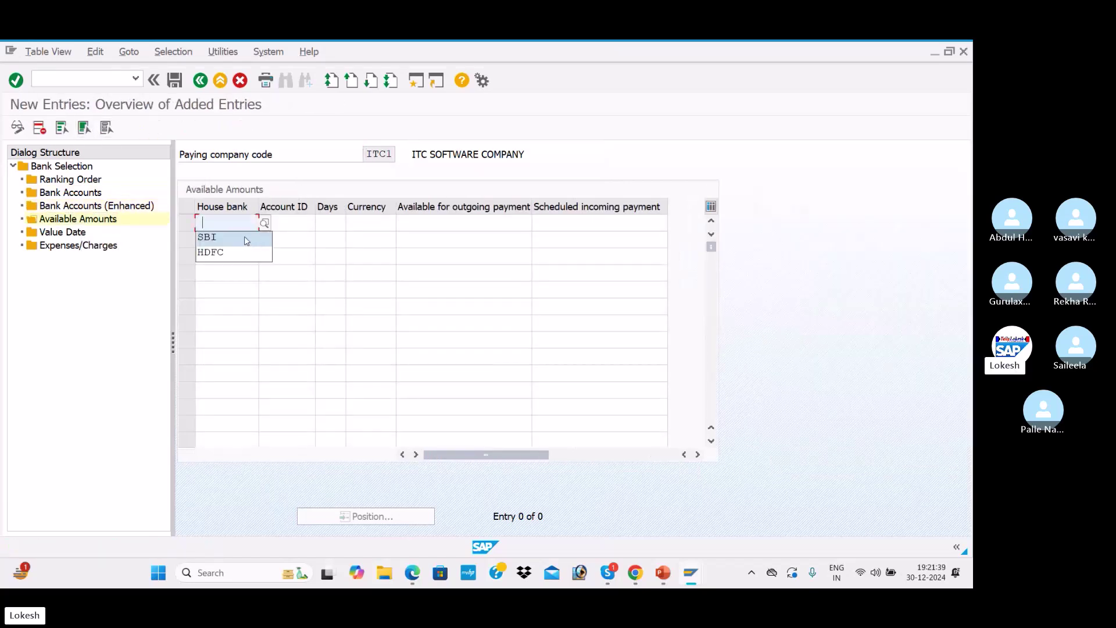
left_click(230, 238)
left_click(285, 223)
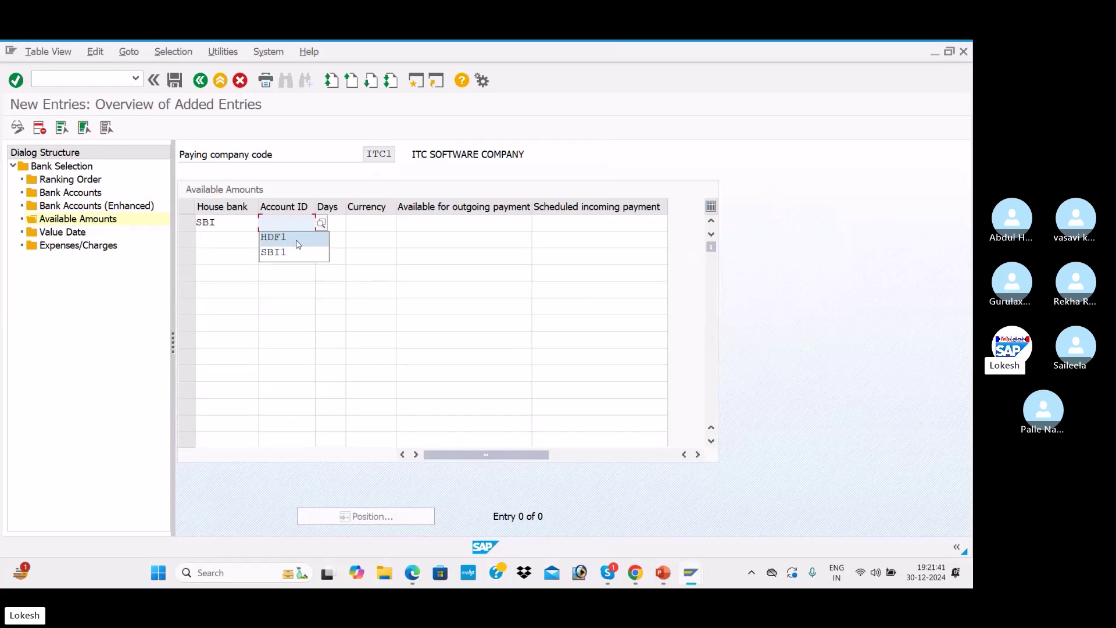
left_click(295, 253)
left_click(329, 223)
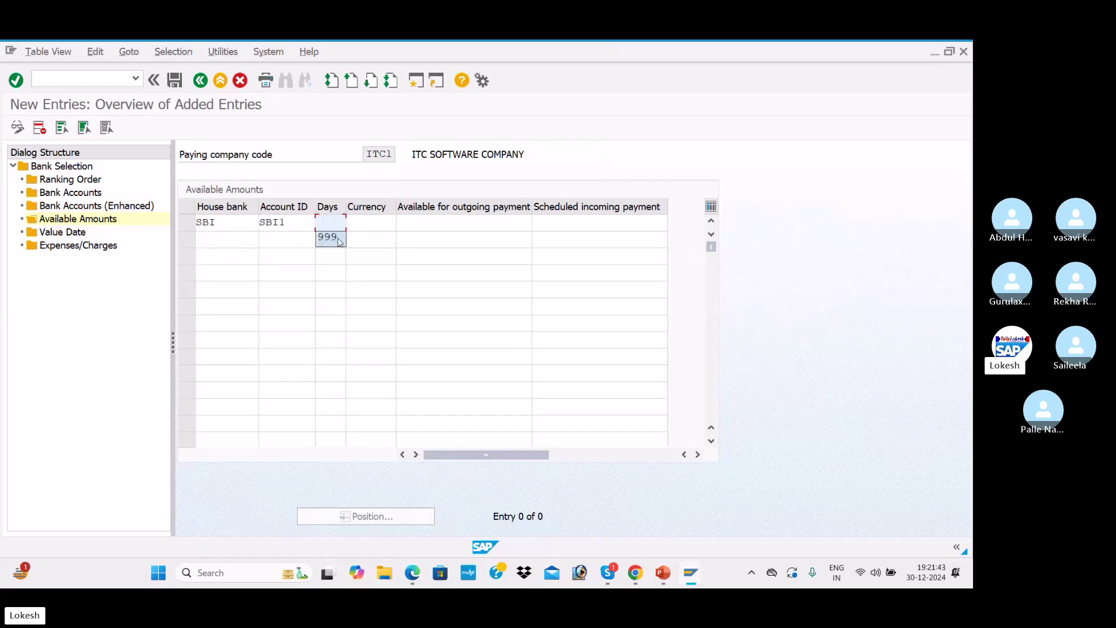
left_click(338, 238)
key("Tab")
left_click(370, 238)
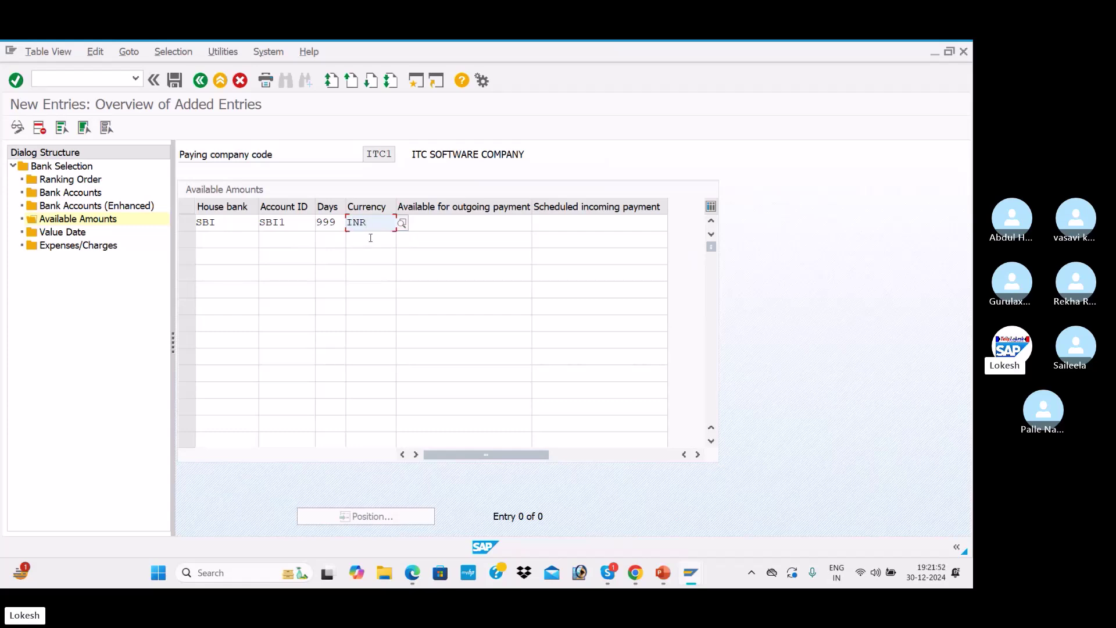
key("Tab")
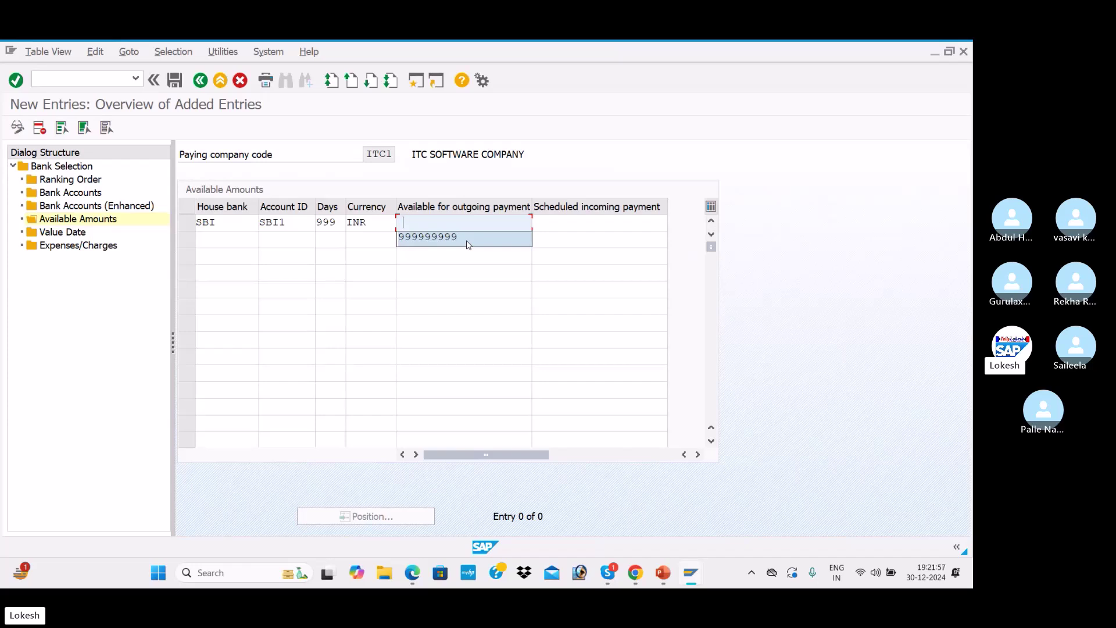
left_click(467, 238)
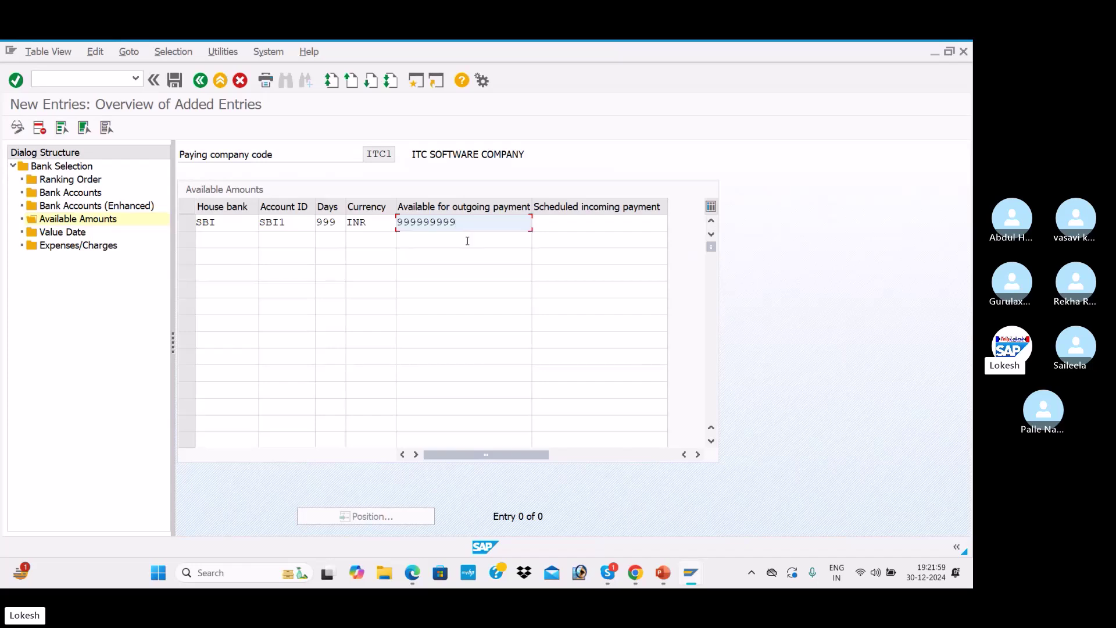
key("Tab")
left_click(558, 238)
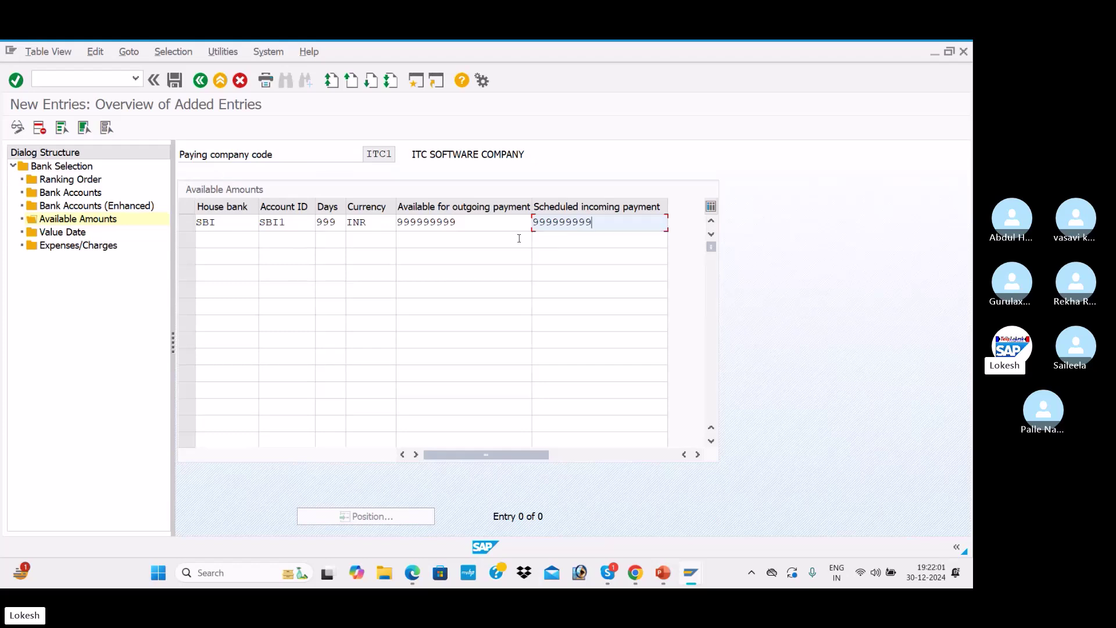
Add a second Available Amounts row for HDFC/HDF1: 999 days, INR, 999999999 outgoing and incoming
left_click(215, 234)
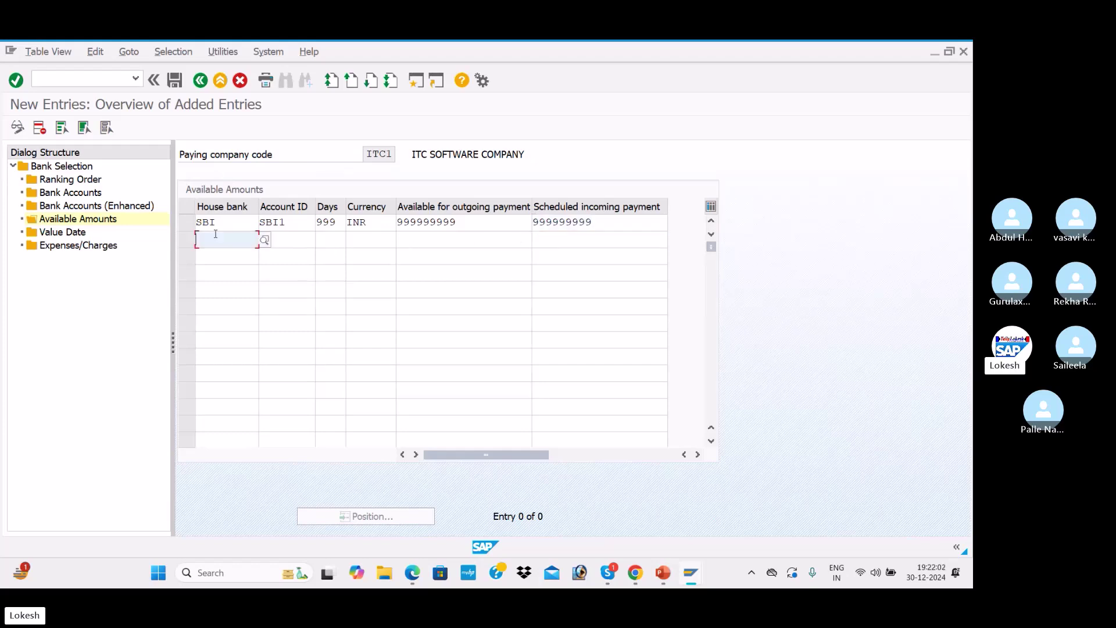
left_click(238, 252)
key("BackSpace")
key("BackSpace")
key("BackSpace")
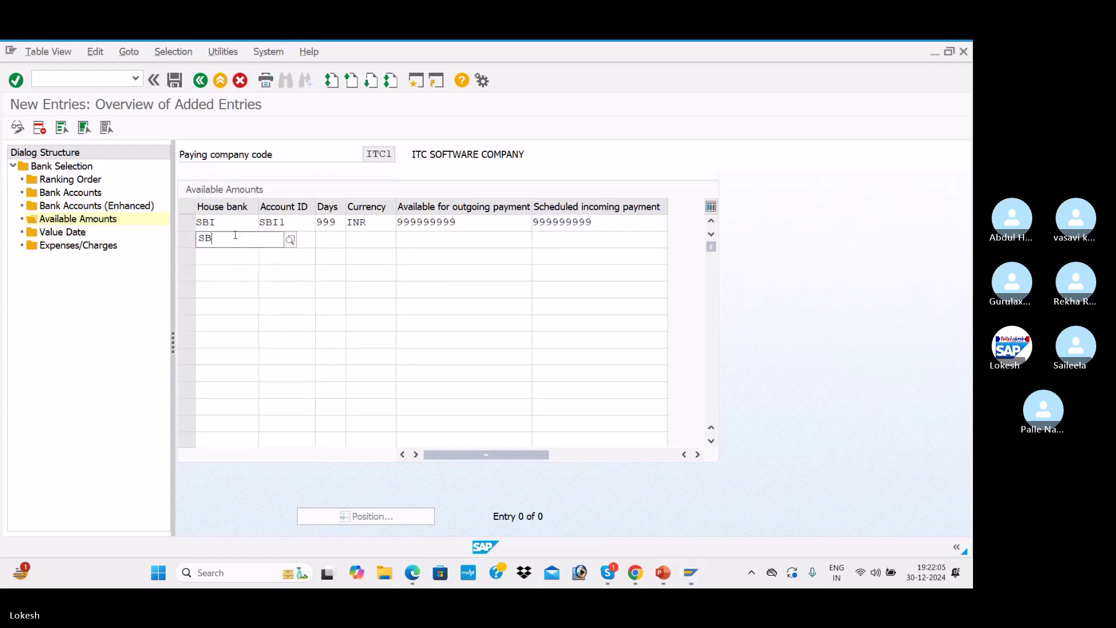
left_click(208, 270)
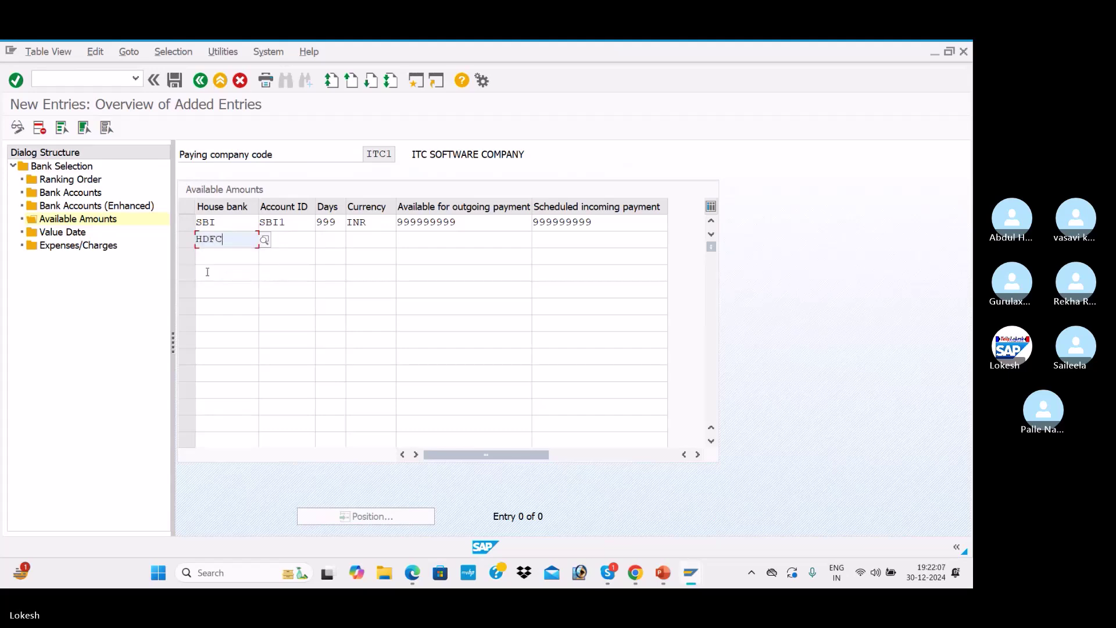
key("Tab")
left_click(282, 268)
key("Tab")
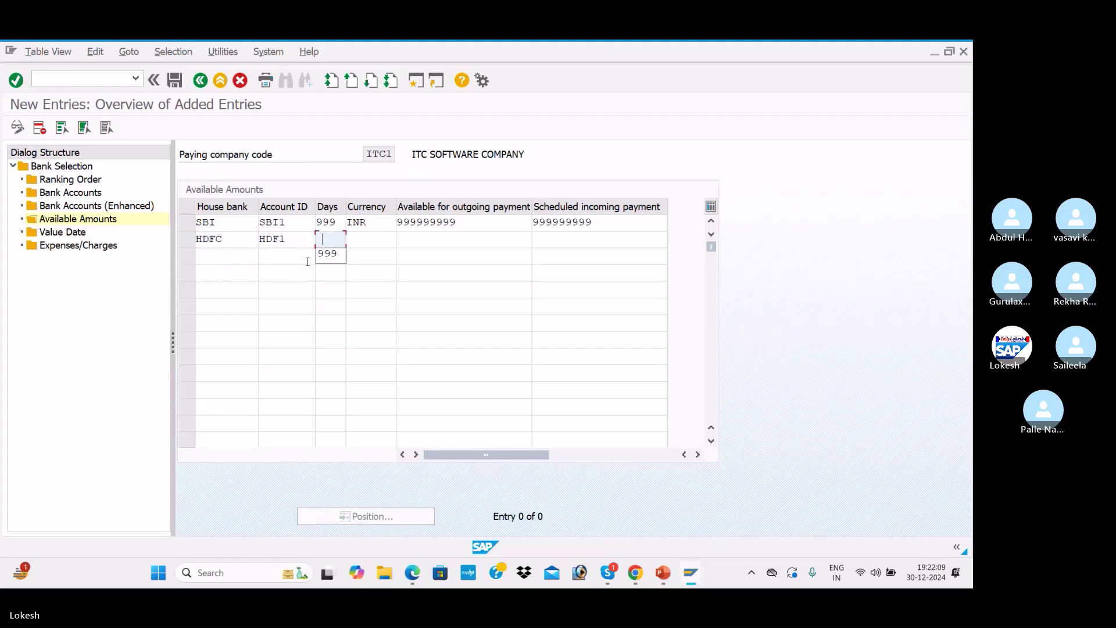
left_click(324, 254)
key("Tab")
left_click(356, 255)
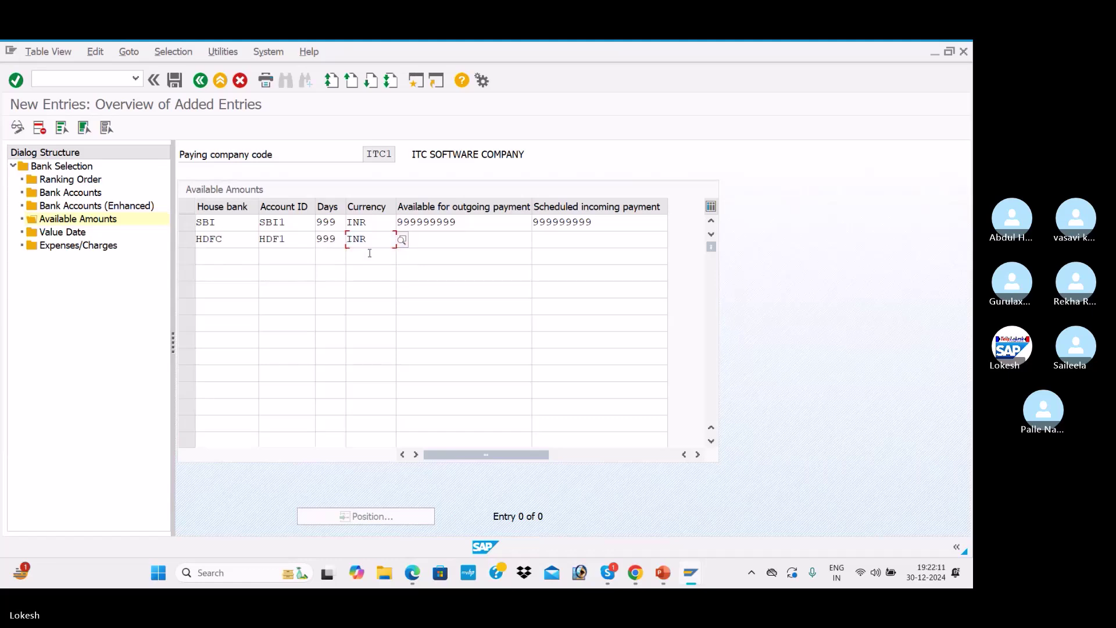
key("Tab")
left_click(439, 254)
key("Tab")
left_click(565, 251)
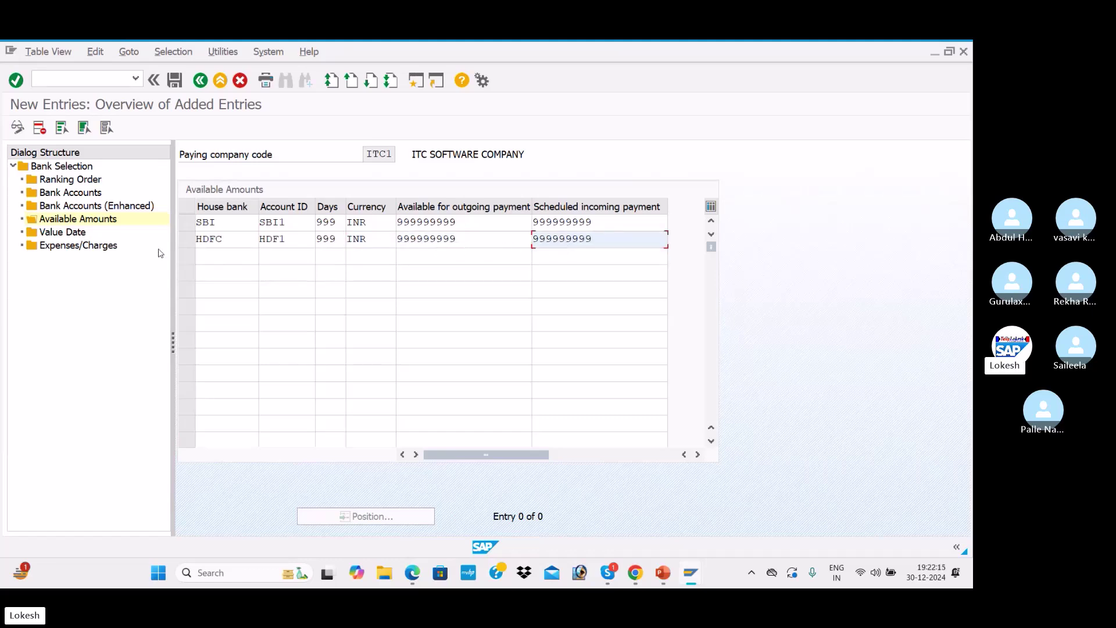
Add a Value Date entry: payment method 3, house bank SBI, account SBI1, limit 999999999
double_click(77, 233)
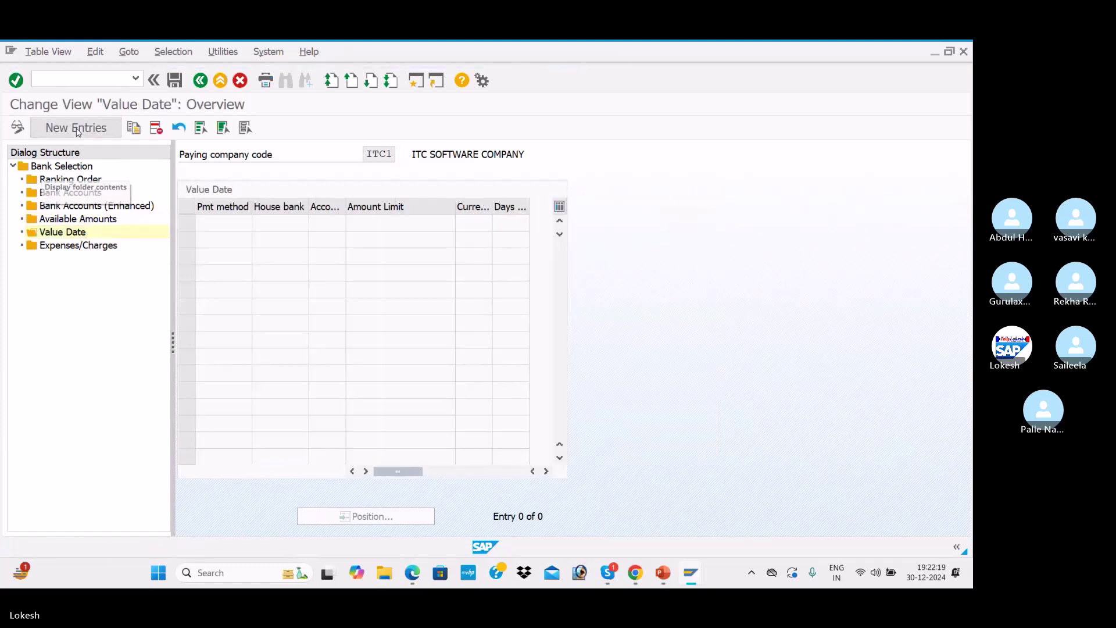
left_click(76, 127)
left_click(224, 223)
left_click(226, 243)
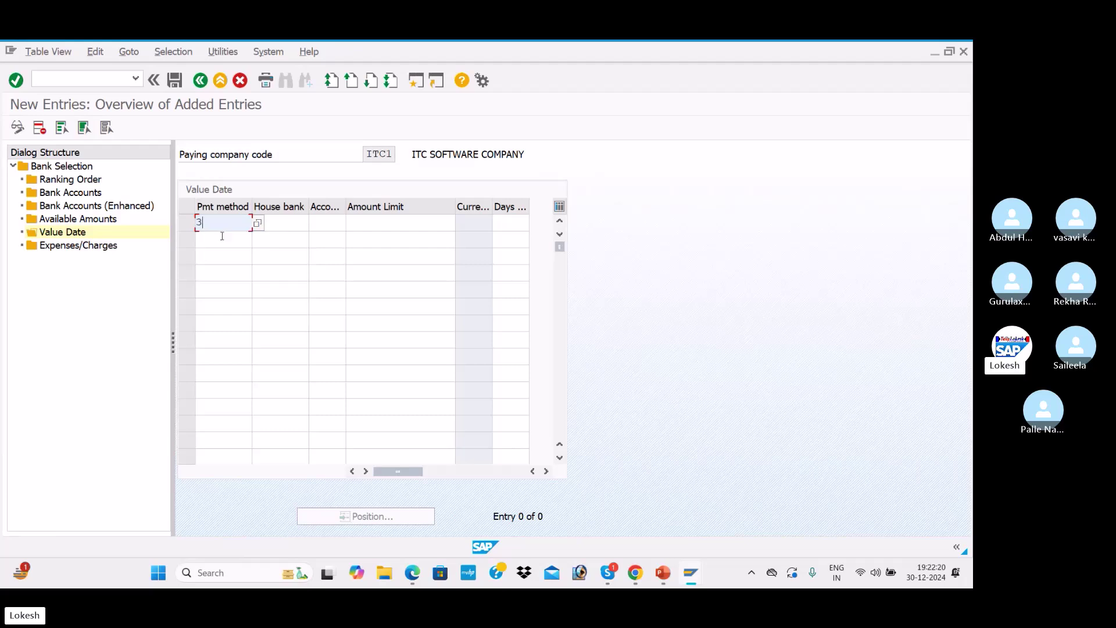
key("Tab")
key("space")
left_click(293, 243)
key("Tab")
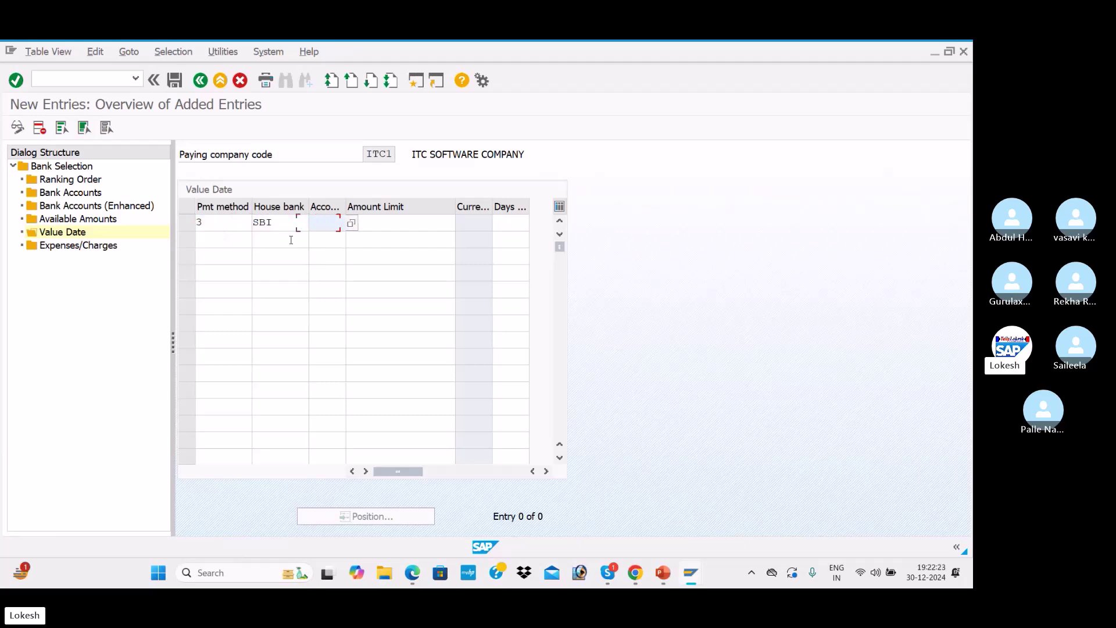
key("space")
left_click(343, 240)
key("Tab")
key("space")
left_click(399, 237)
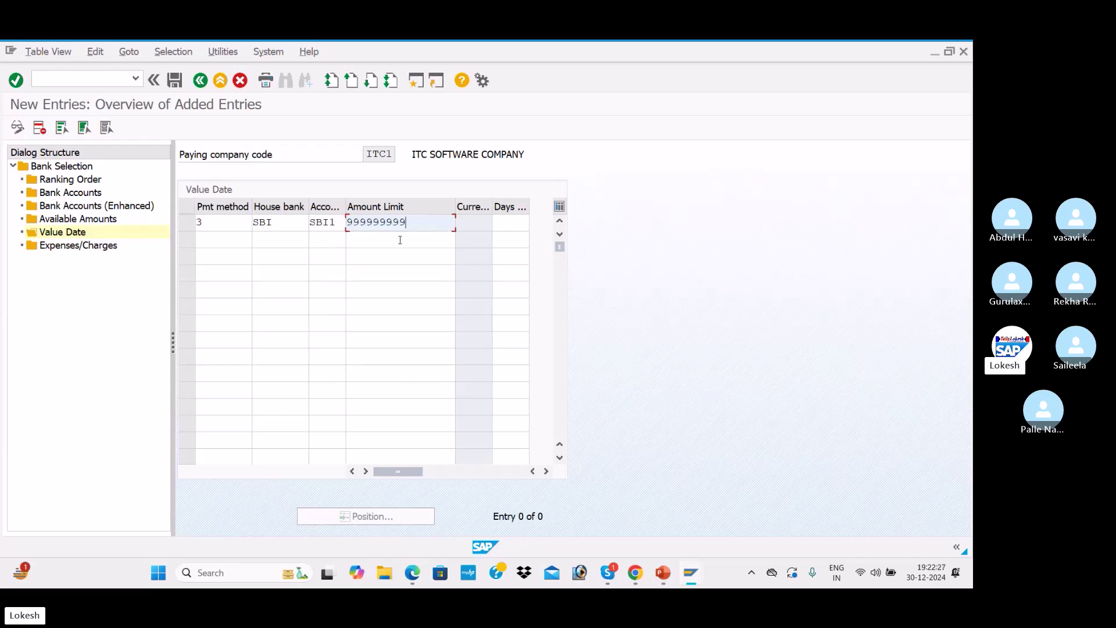
key("Tab")
key("Tab")
left_click(519, 225)
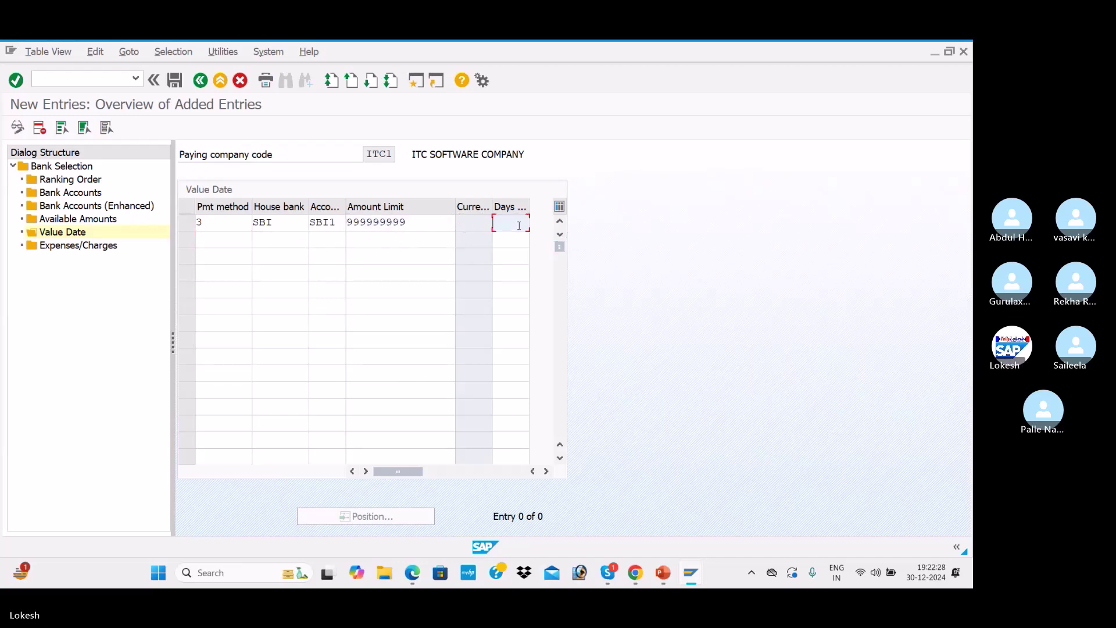
Add a second Value Date entry: payment method 3, house bank HDFC, account HDF1, limit 999999999
left_click(218, 240)
type("3")
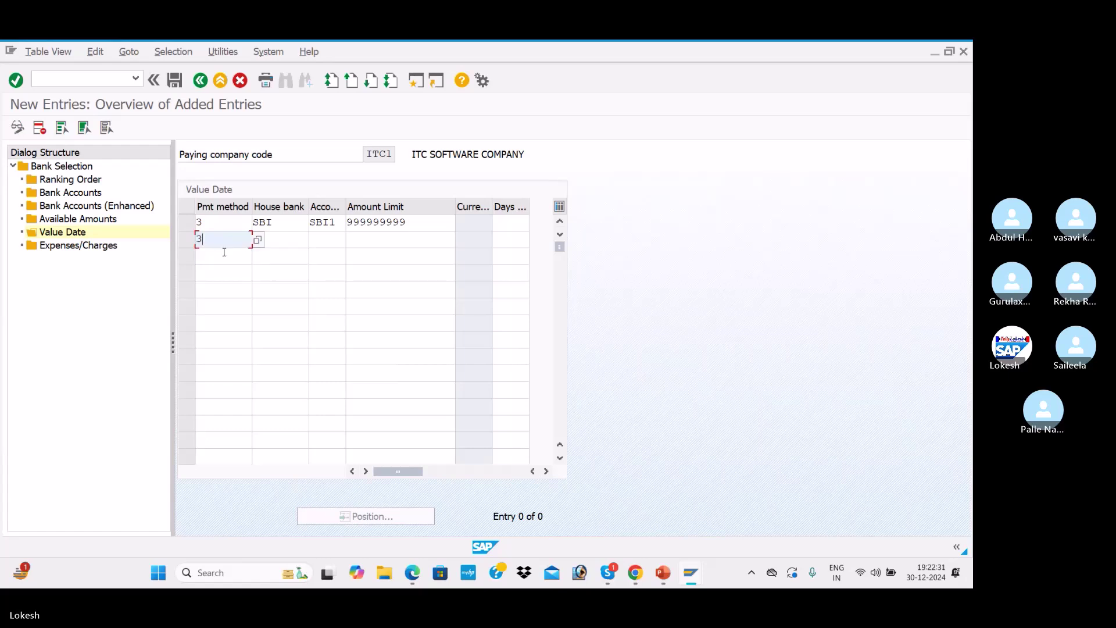
key("Tab")
key("space")
left_click(286, 273)
key("Tab")
key("space")
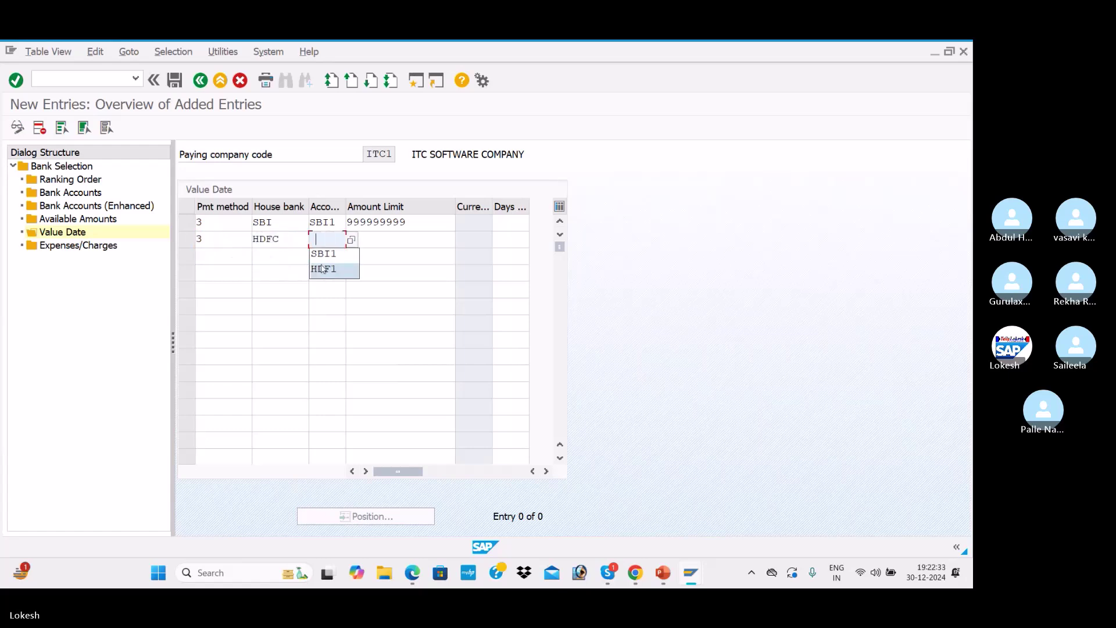
left_click(328, 269)
key("Tab")
key("space")
left_click(389, 256)
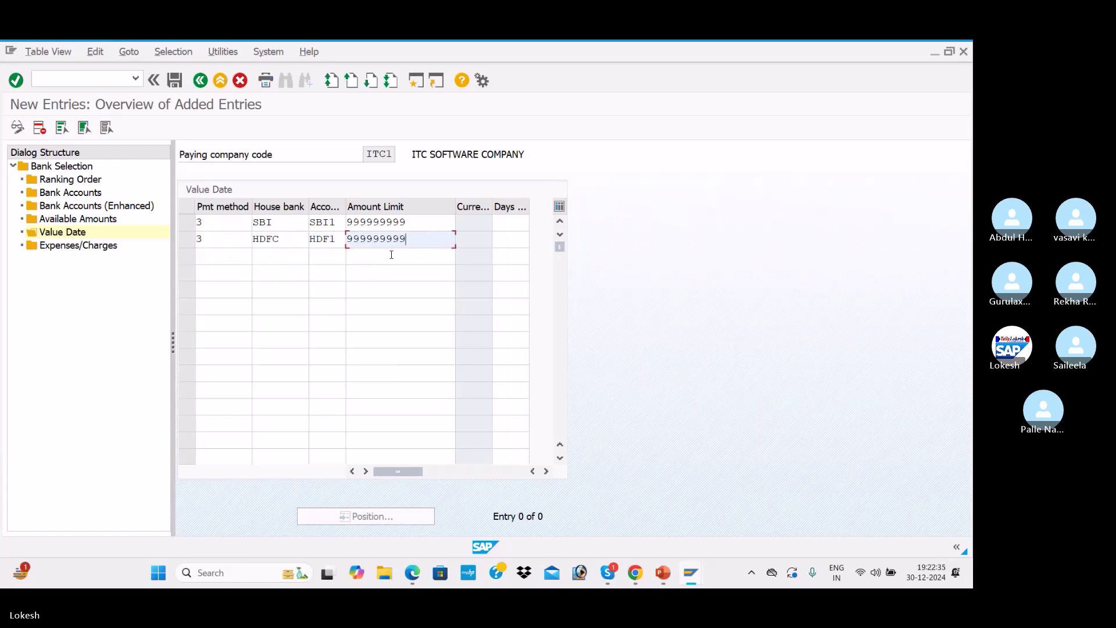
key("Tab")
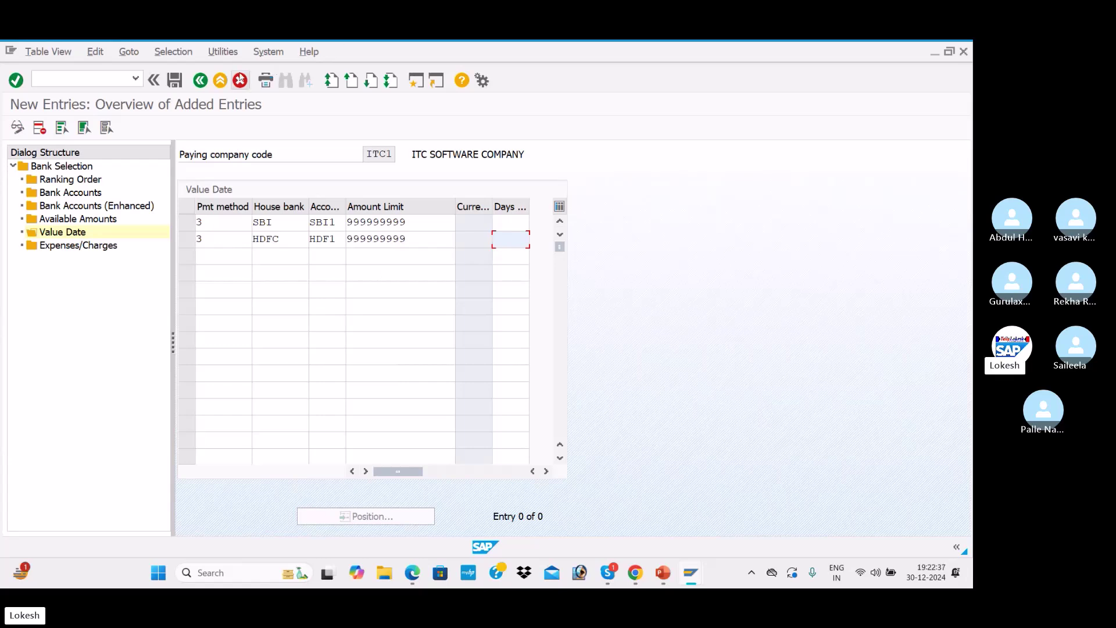
Save the value date entries and return to Easy Access with /N
left_click(174, 81)
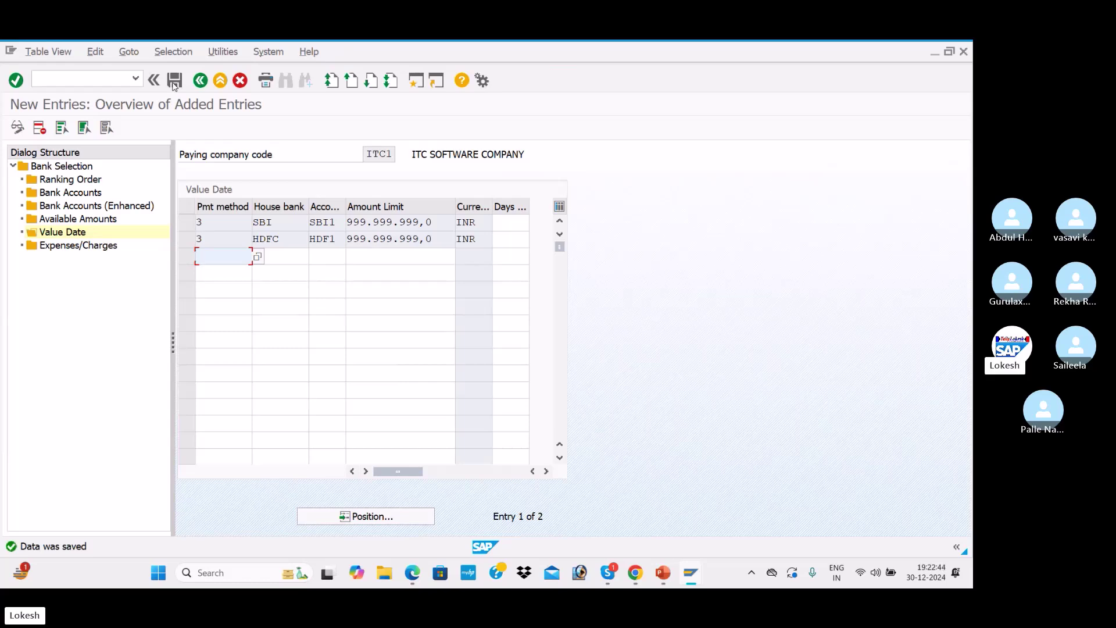
left_click(108, 77)
type("/N")
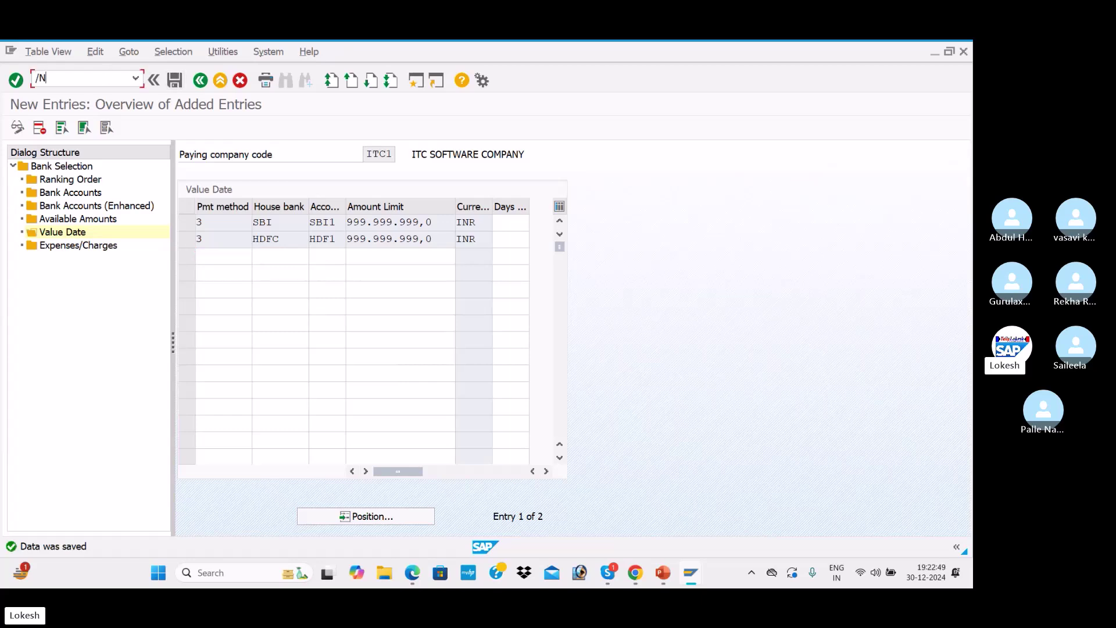
key("Return")
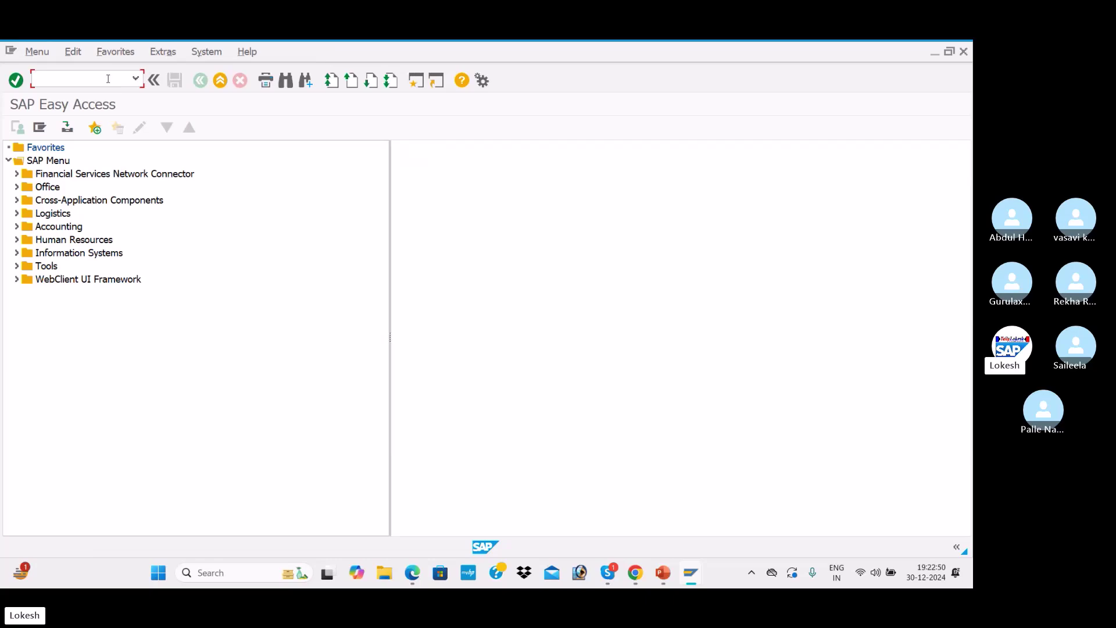
Check the Available Amounts and Value Date screenshots on page 10 of the PDF notes, then return to Skype
key("alt+Tab")
key("alt+Tab")
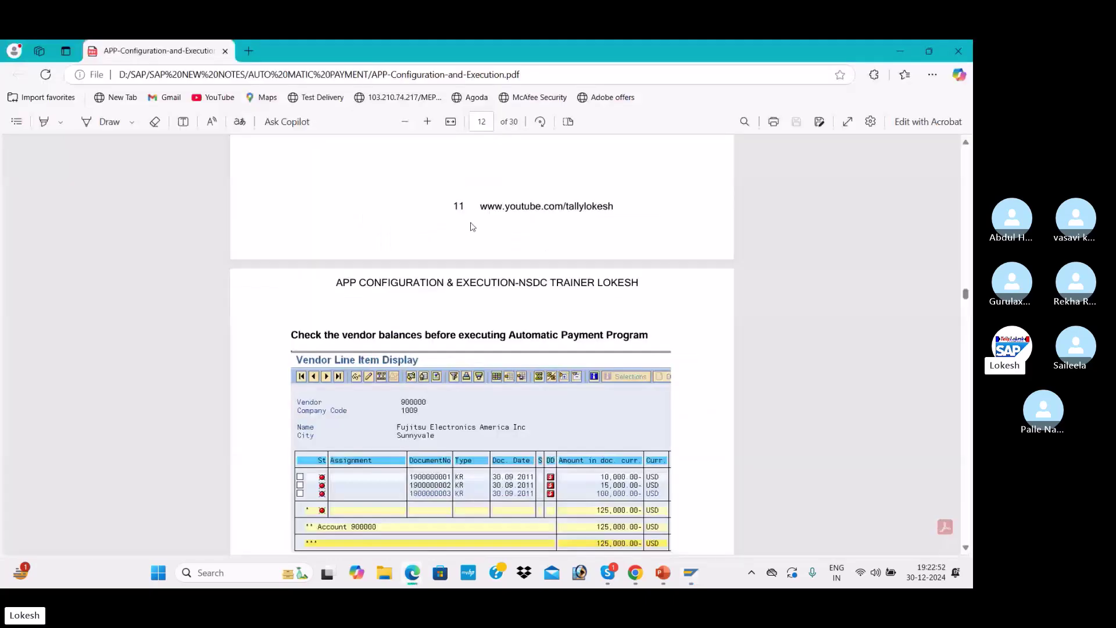
scroll(488, 303, "up", 10)
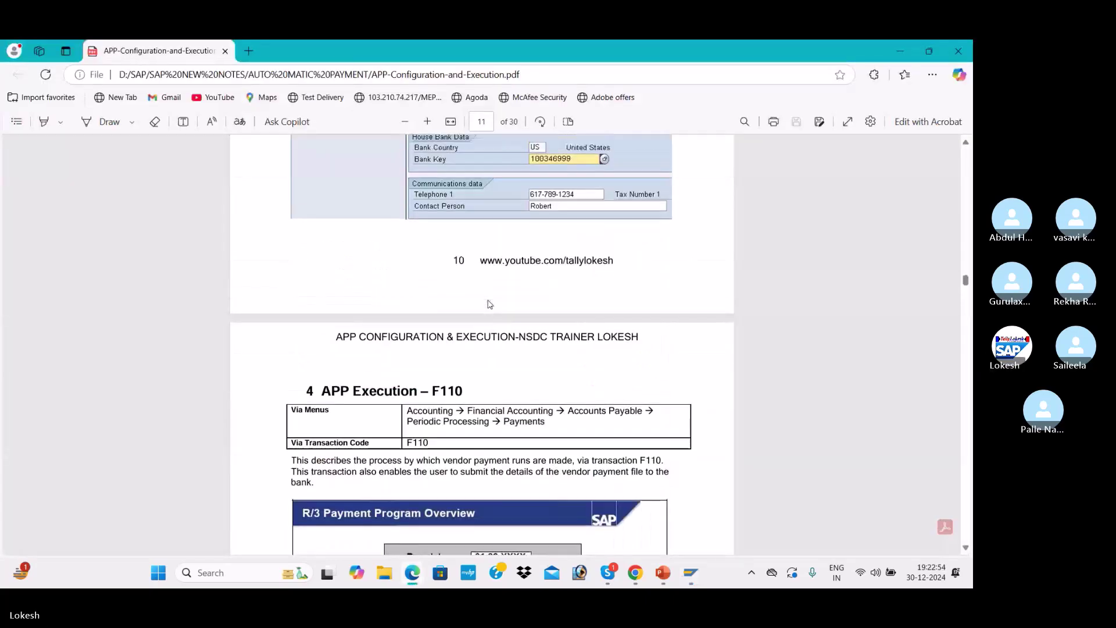
scroll(488, 303, "up", 2)
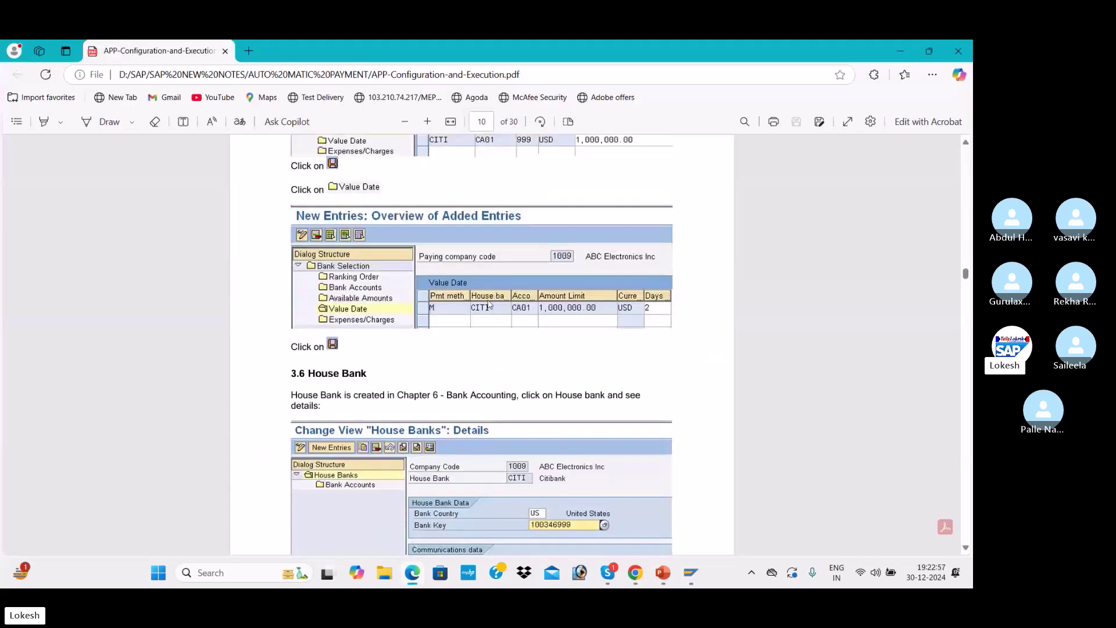
scroll(488, 303, "up", 6)
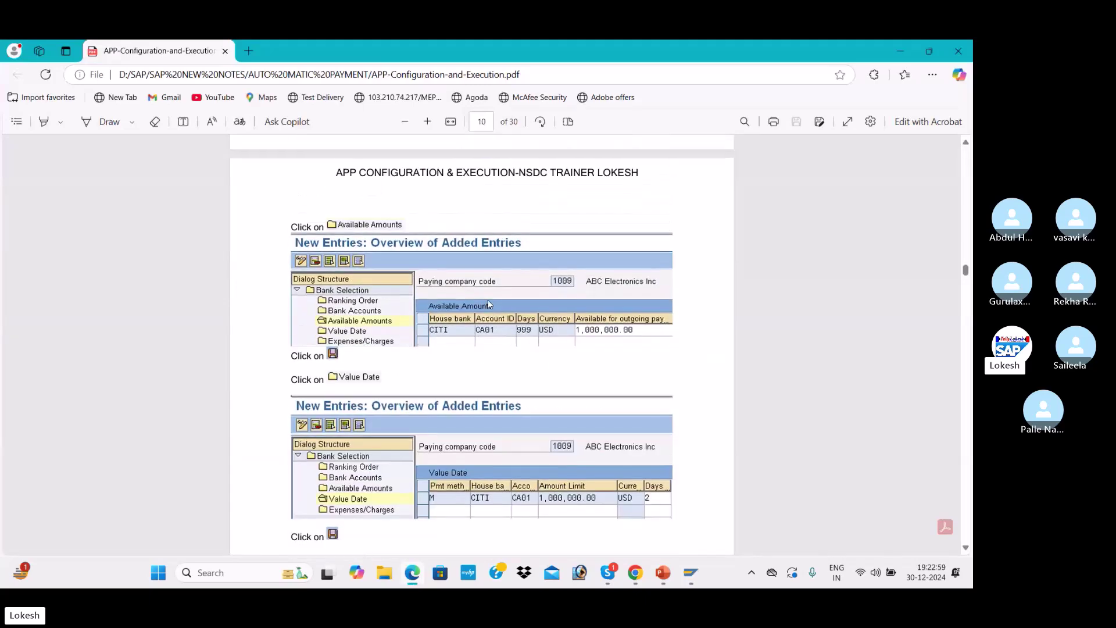
key("alt+Tab")
key("alt+Tab")
key("alt+Tab")
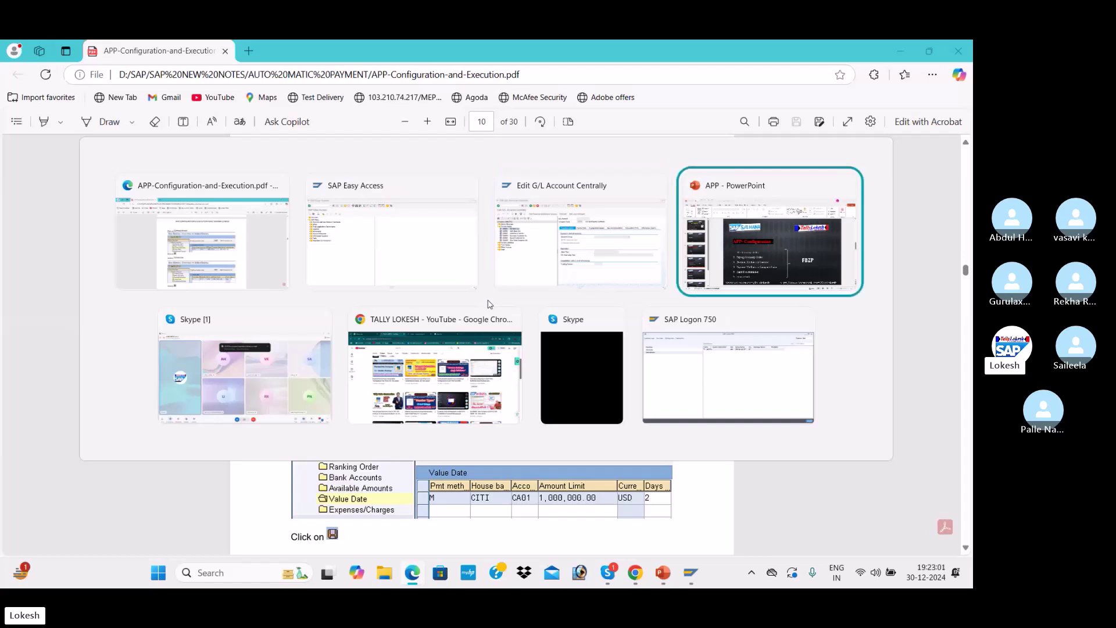
key("alt+Tab")
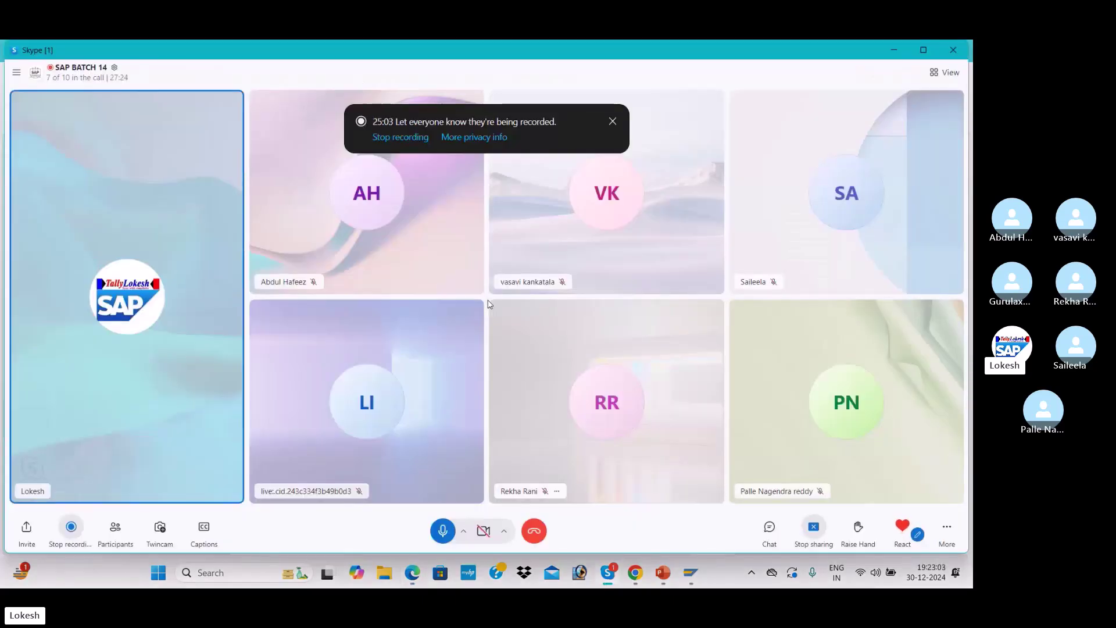
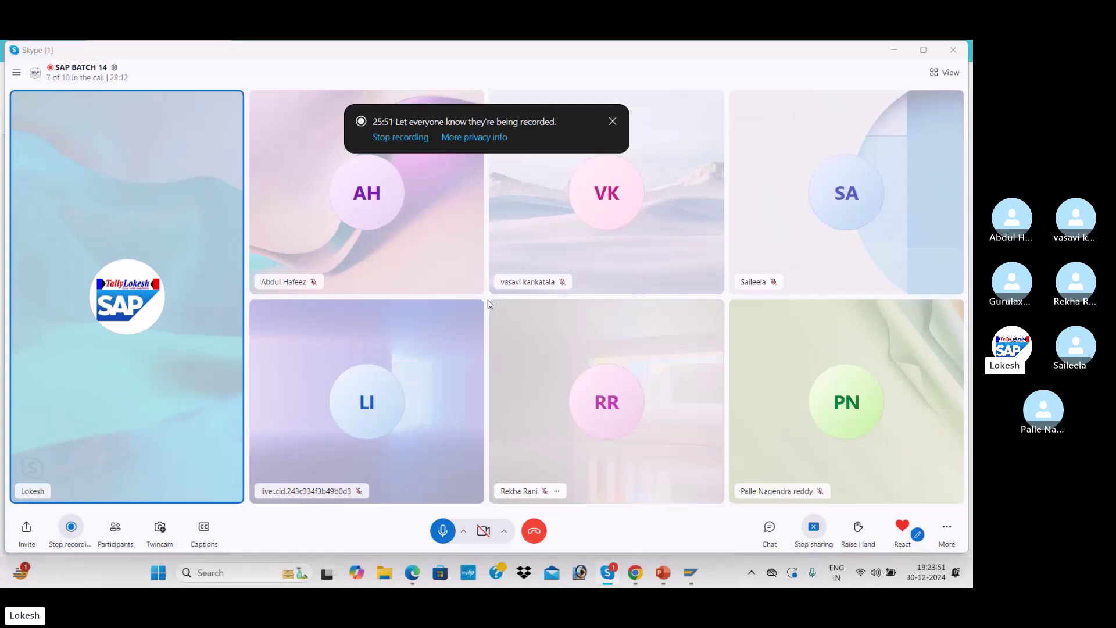
Show the PowerPoint slide listing FBZP, XK02, FB60 and F110, pointing out XK02, then return to SAP
key("alt+Tab")
key("alt+Tab")
key("alt+Tab")
key("alt+Tab")
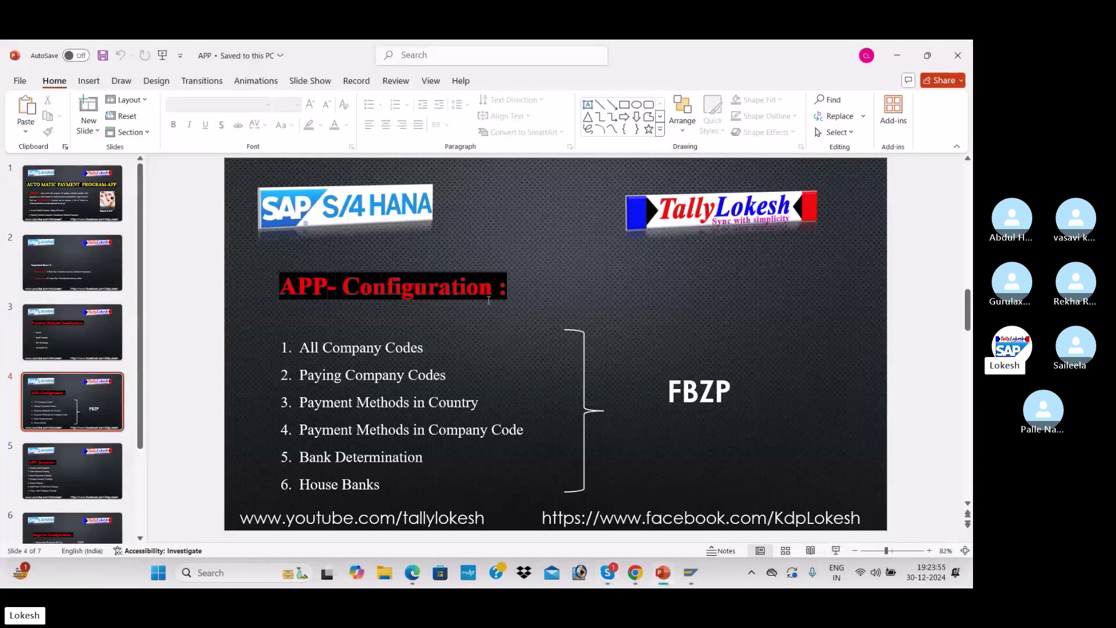
scroll(489, 300, "down", 2)
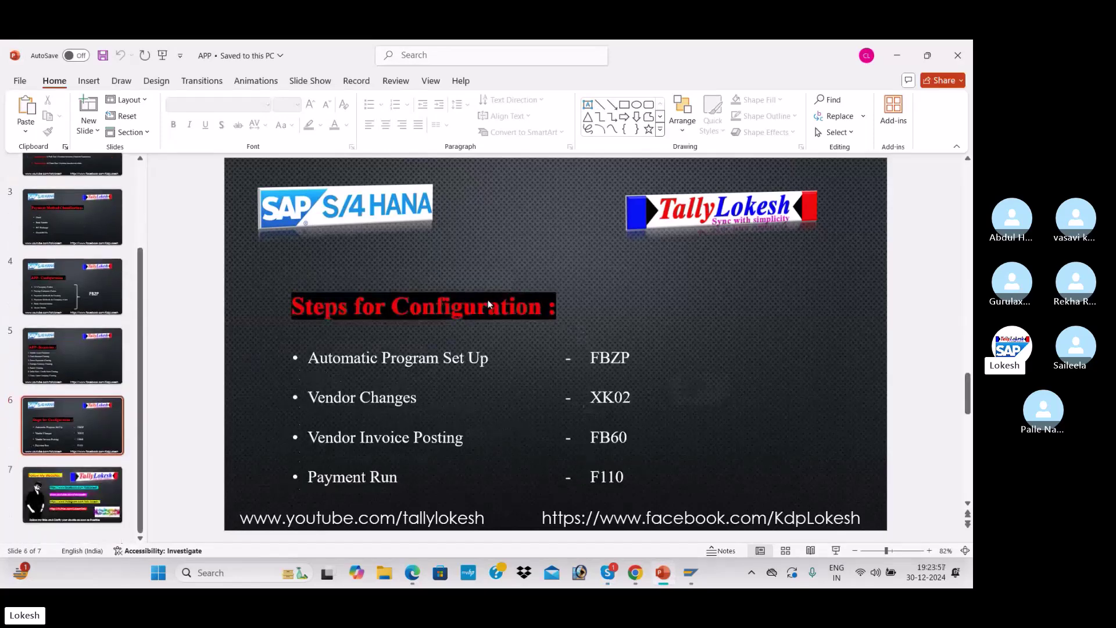
left_click(631, 398)
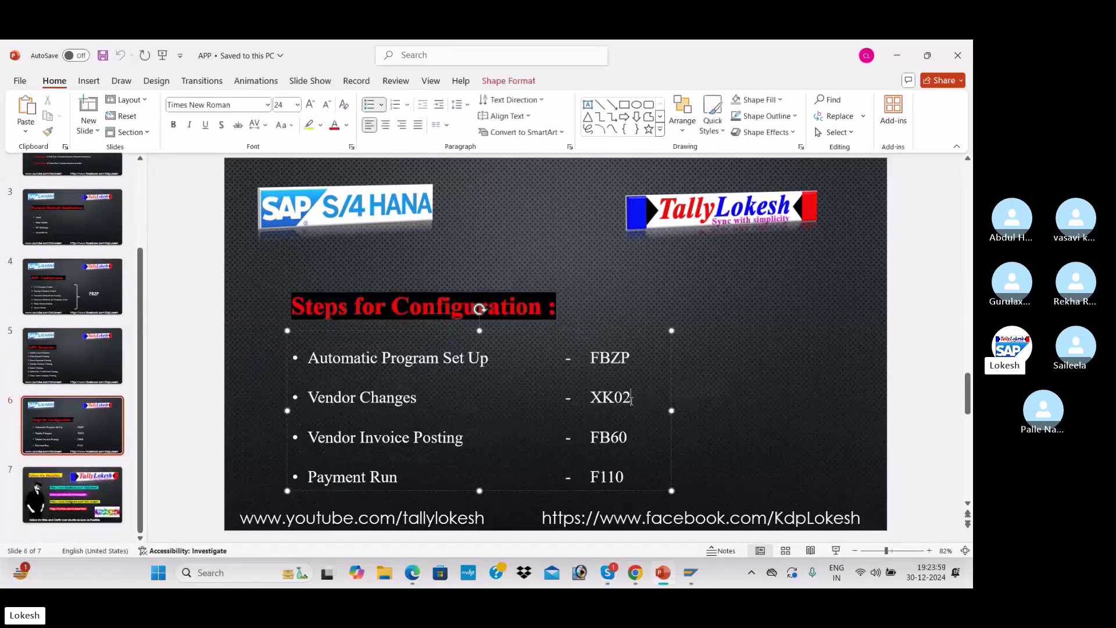
key("alt+Tab")
key("alt+Tab")
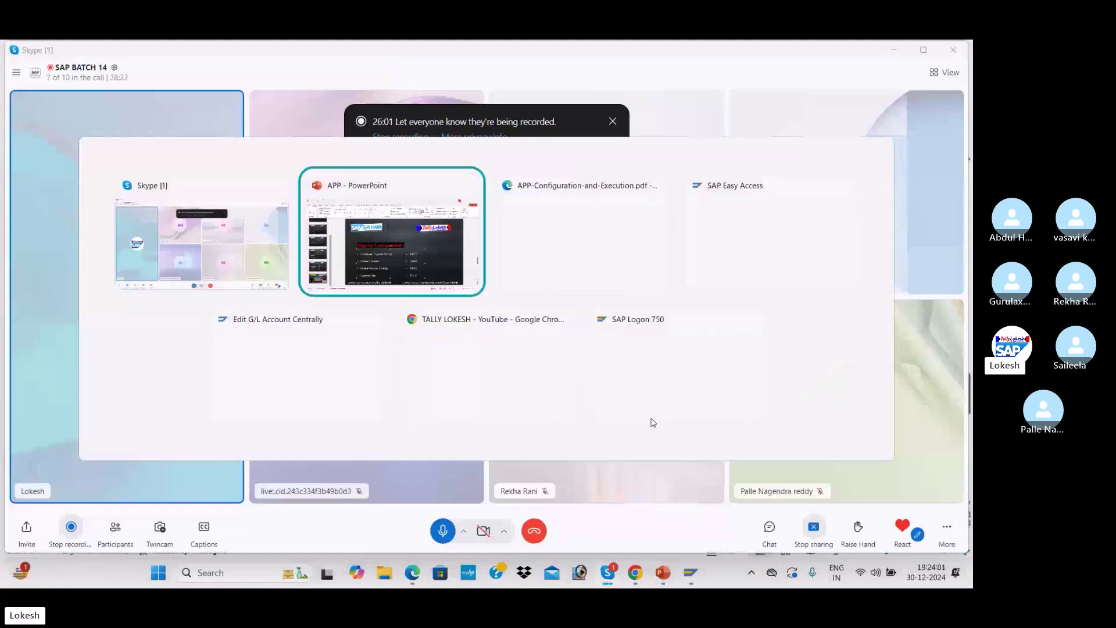
key("alt+Tab")
key("alt+Tab")
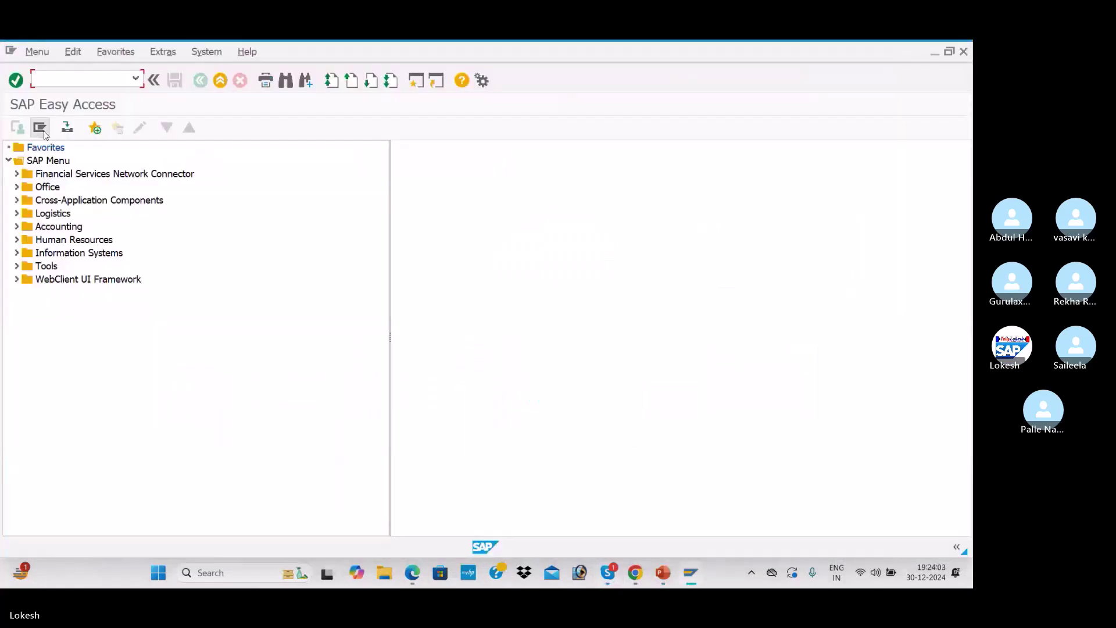
In XK02, select vendor VARA PVT LTD from the ITC1 vendor search
type("xk02")
key("Return")
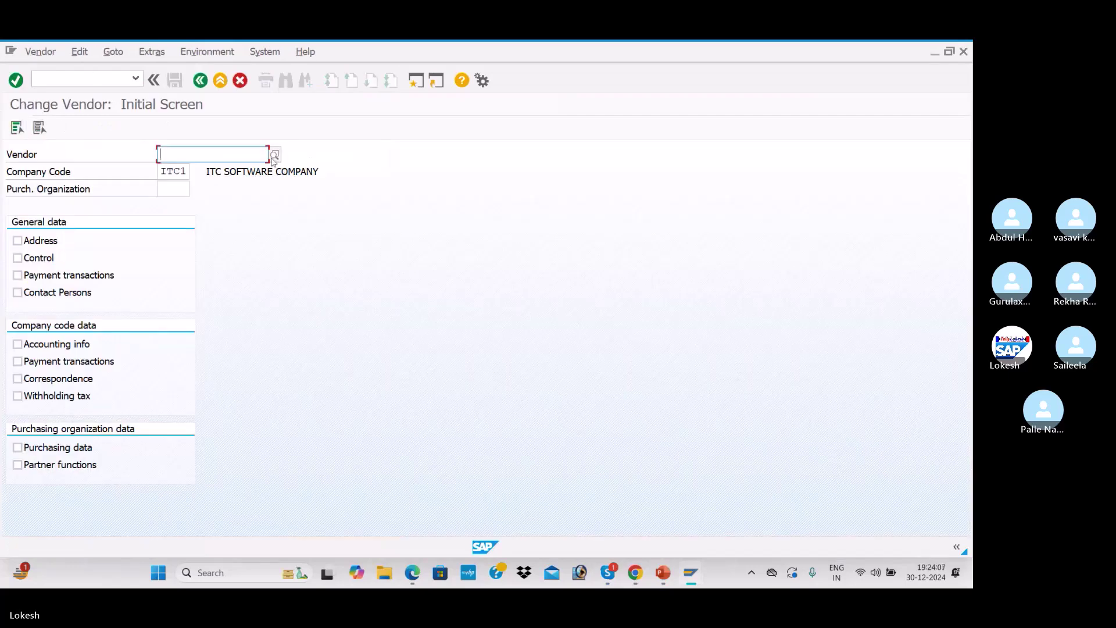
left_click(274, 155)
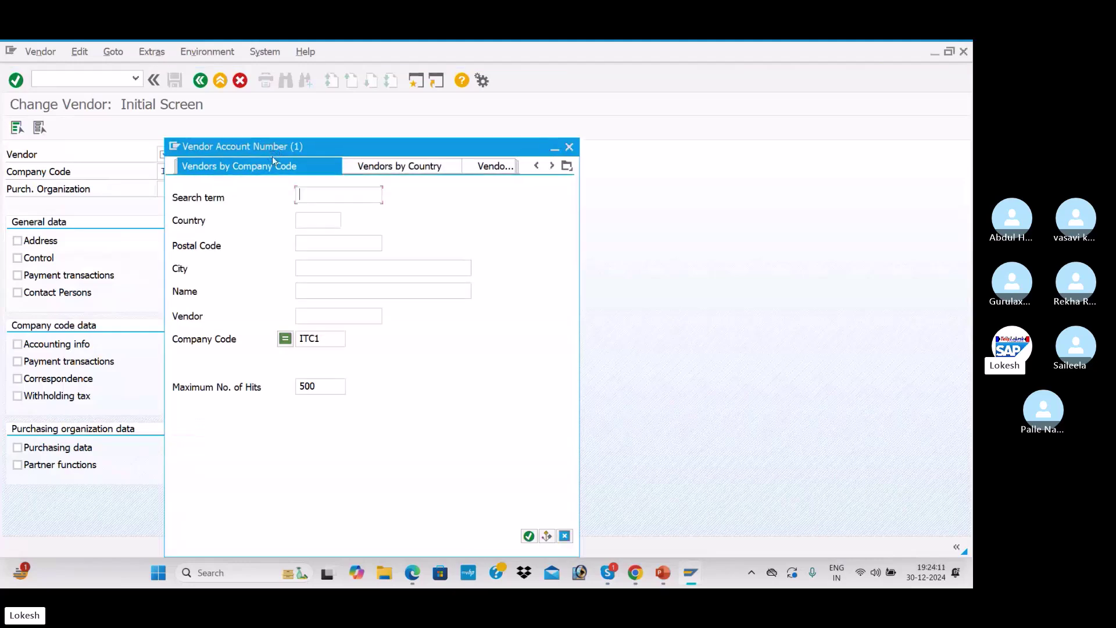
key("Return")
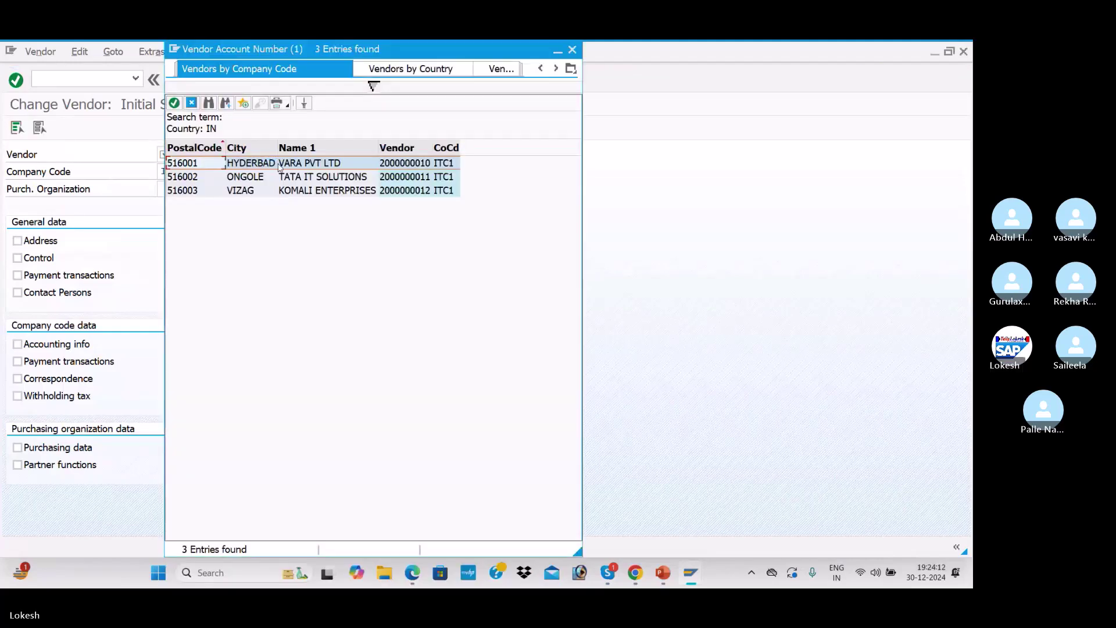
left_click(298, 178)
left_click(298, 191)
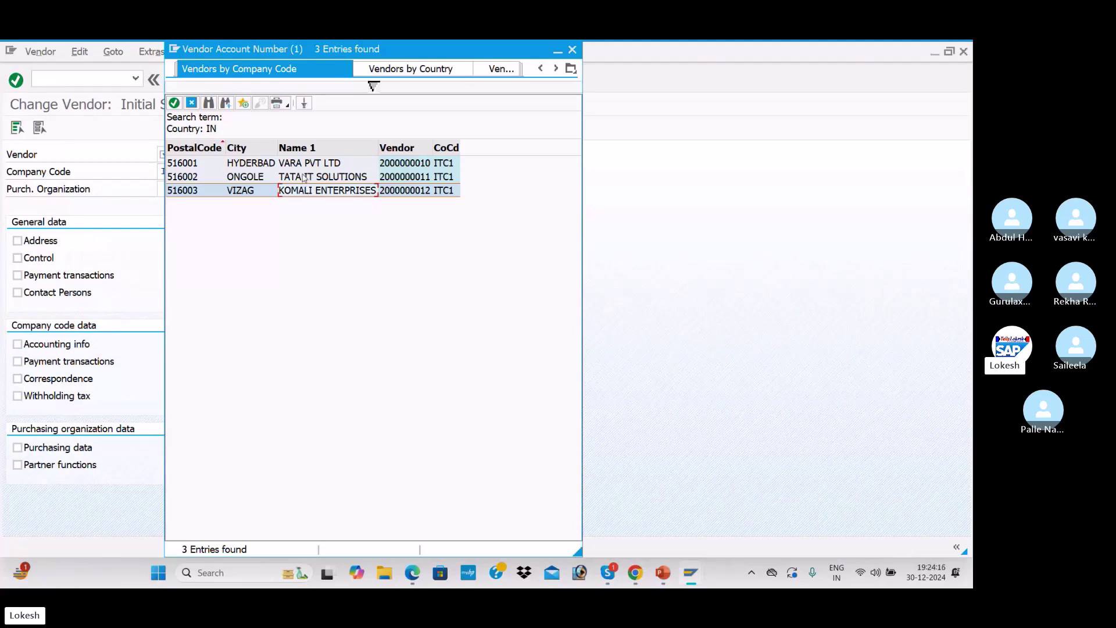
double_click(303, 178)
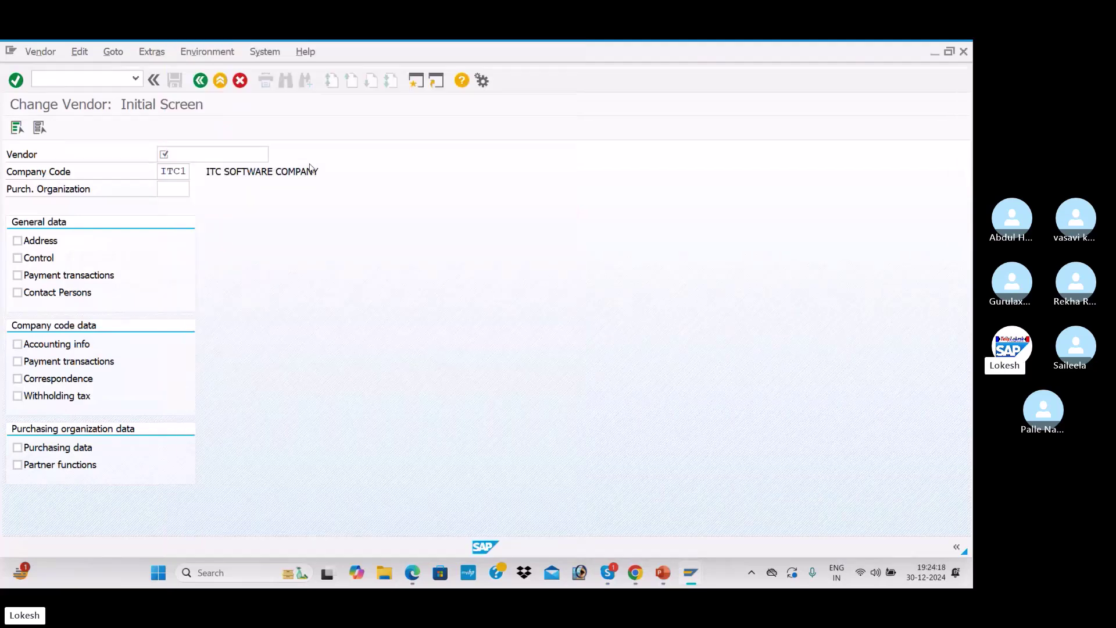
Include all data screens and move through them to the vendor's payment transactions screen
left_click(13, 129)
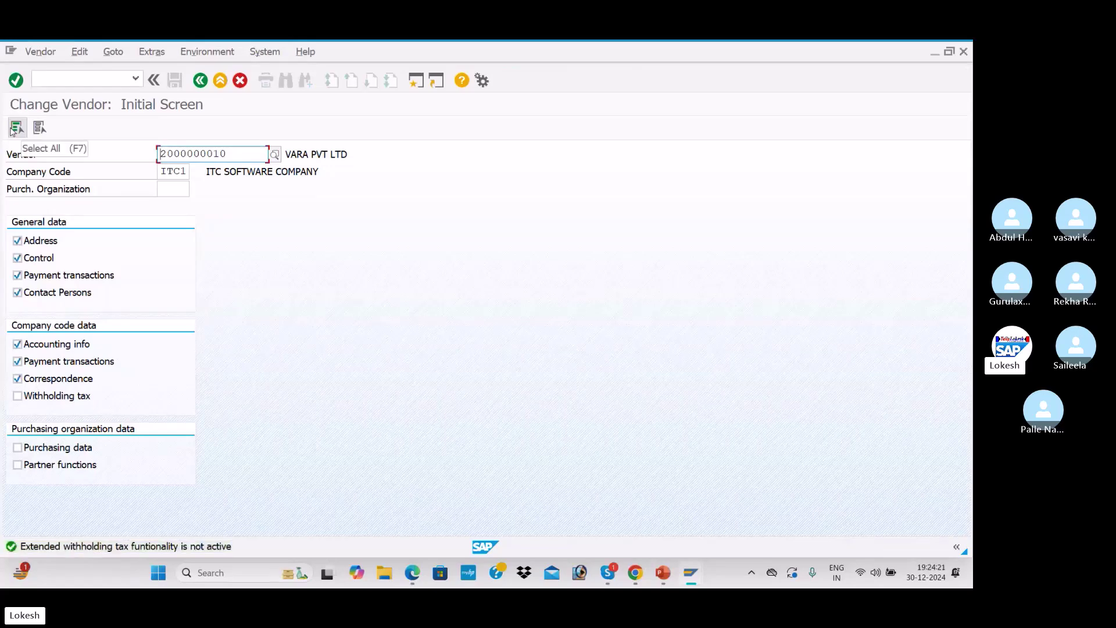
key("Return")
key("Return")
key("Return")
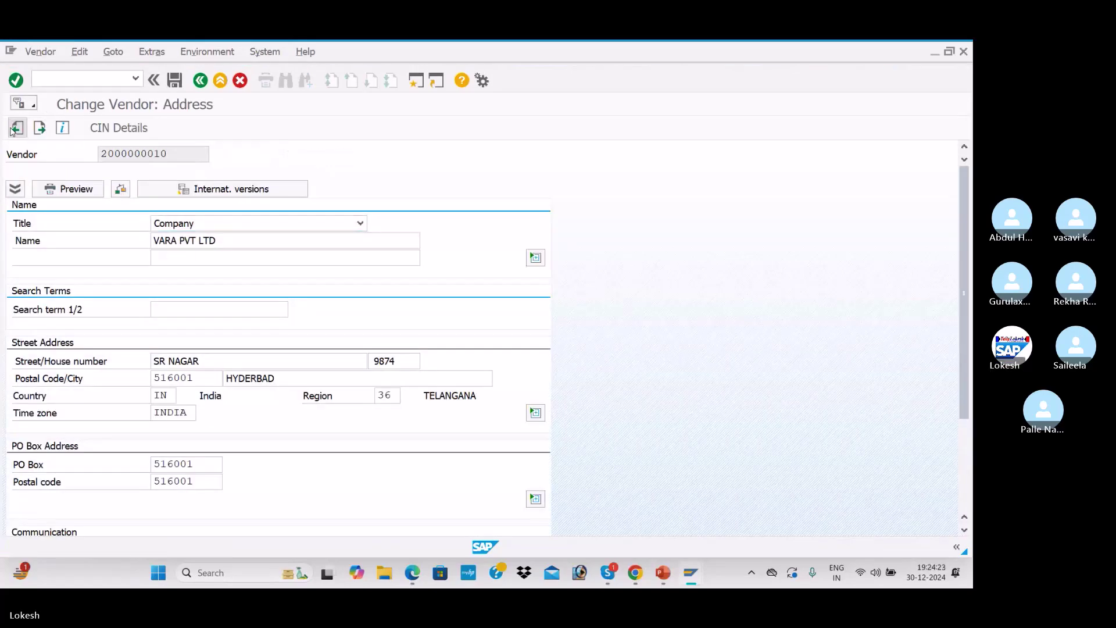
key("Return")
key("Return")
key("Return")
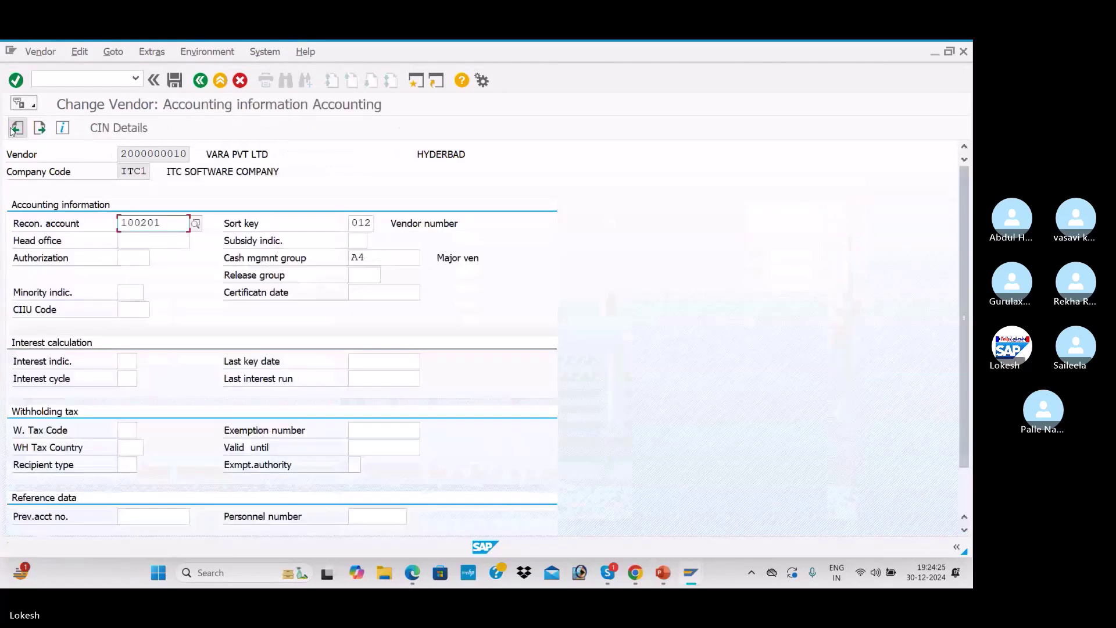
key("Return")
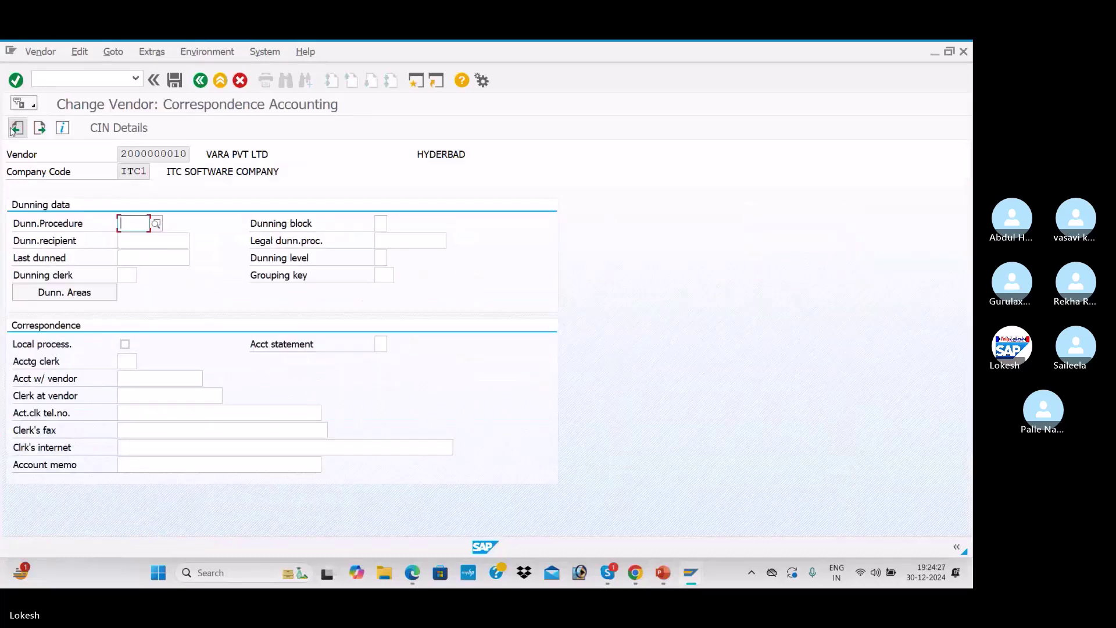
key("Return")
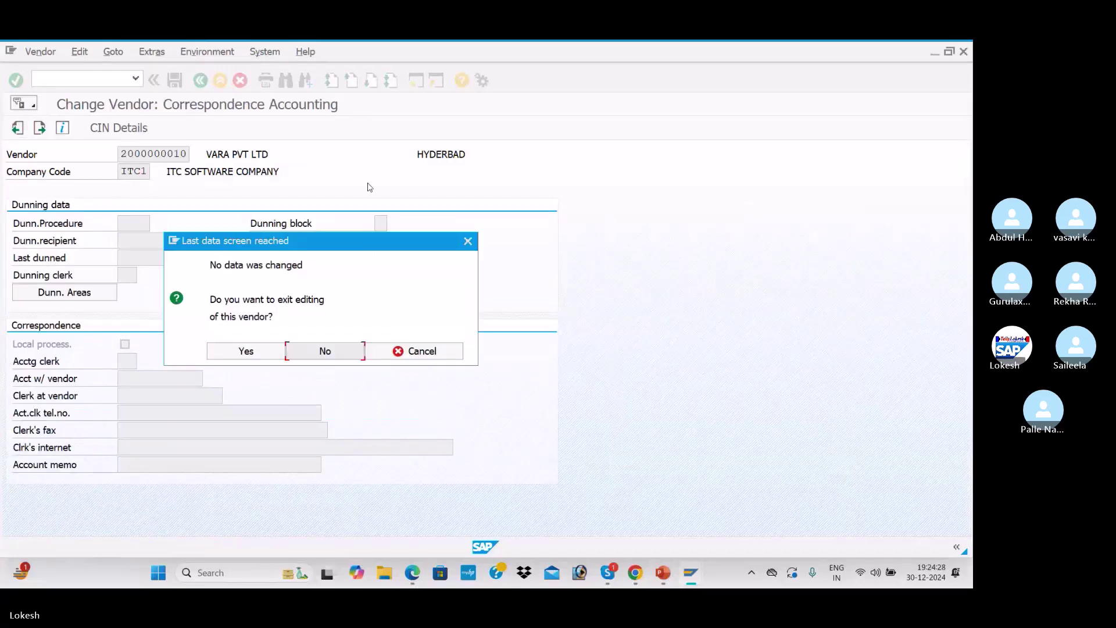
left_click(463, 241)
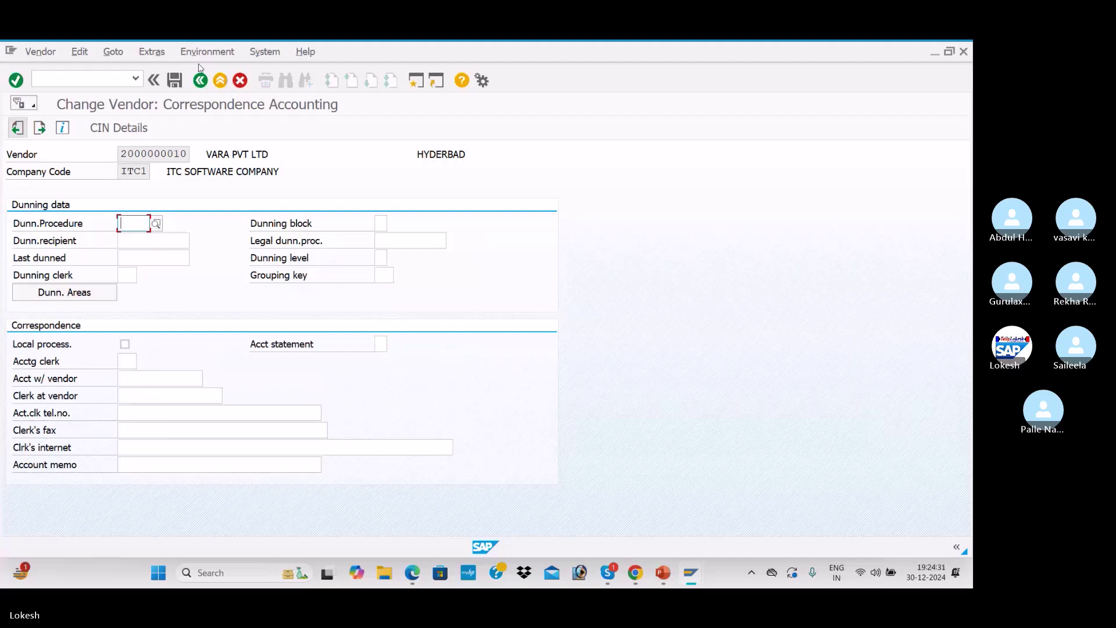
left_click(17, 129)
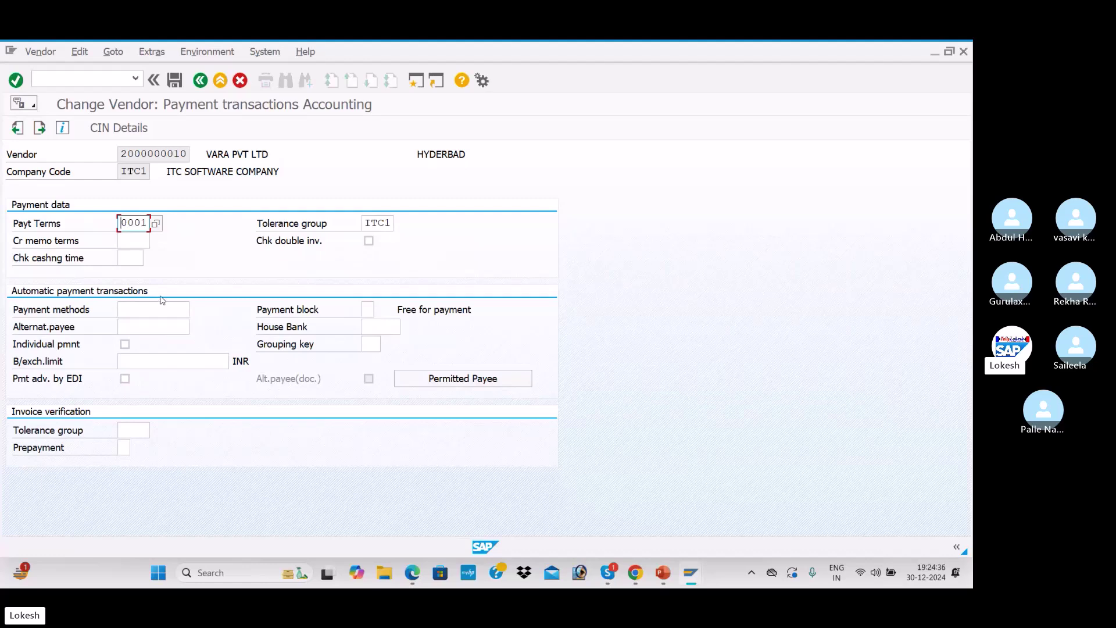
Enter payment method 3 for VARA PVT LTD and save the change
left_click(138, 310)
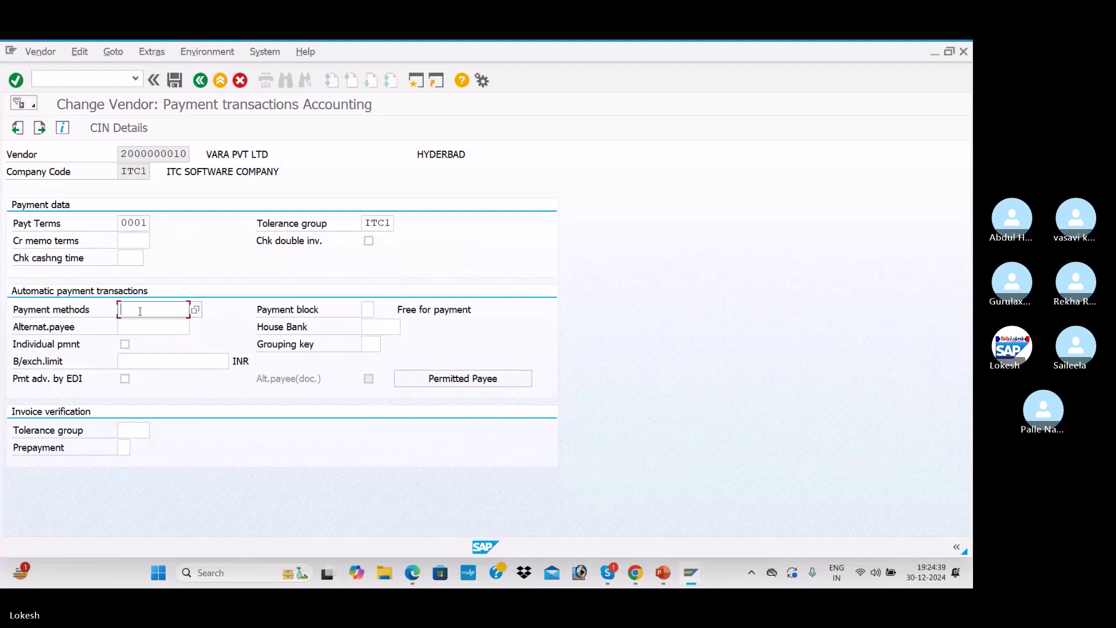
type("3")
key("Tab")
left_click(175, 81)
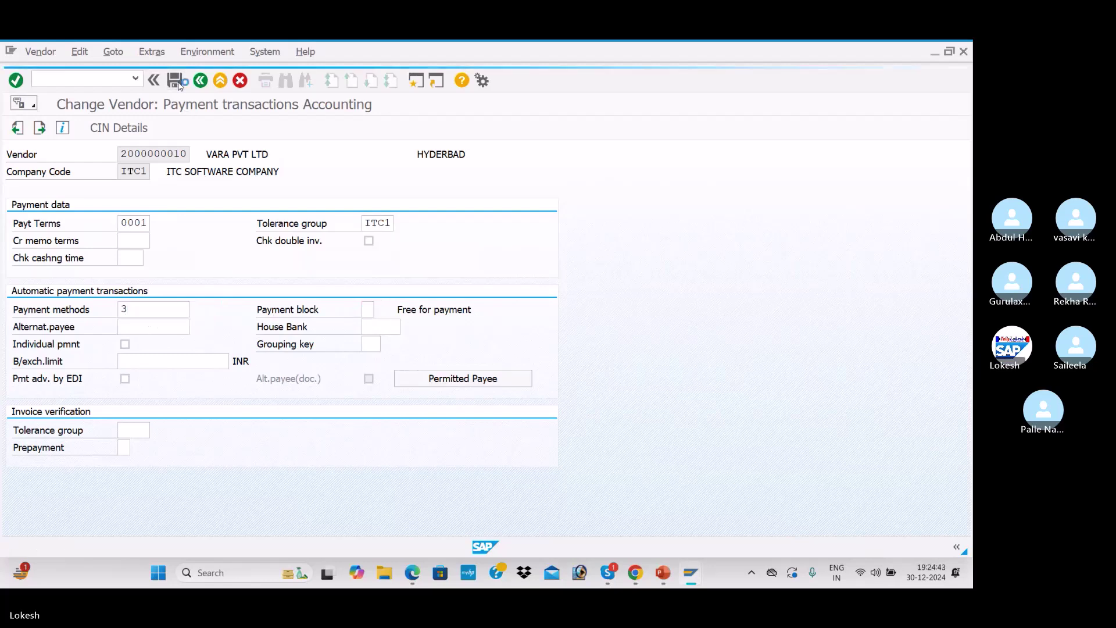
left_click(277, 159)
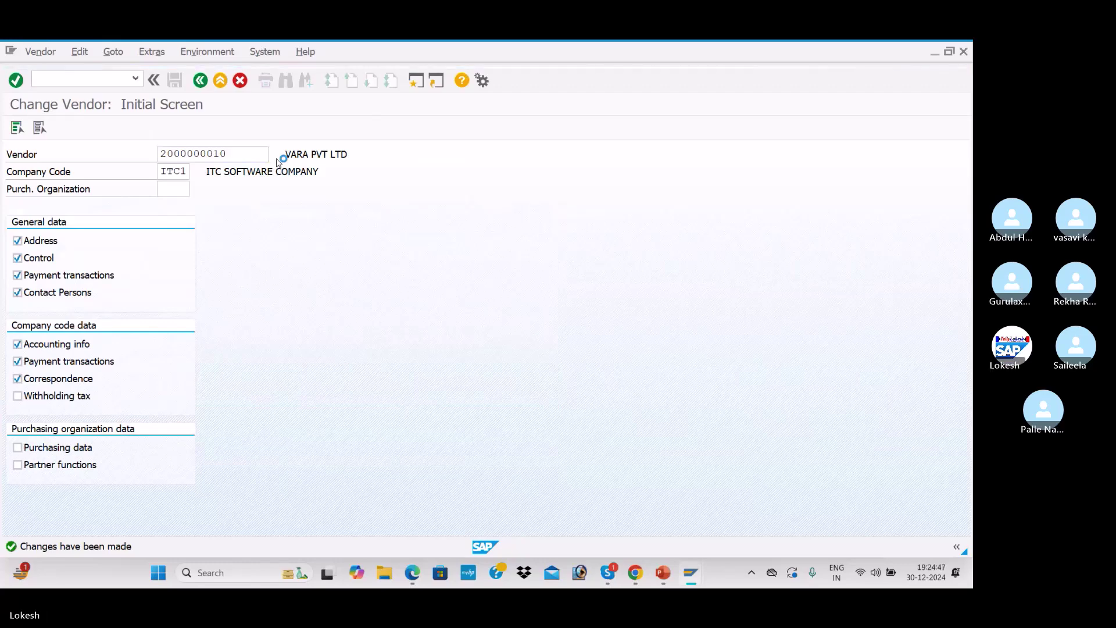
key("Return")
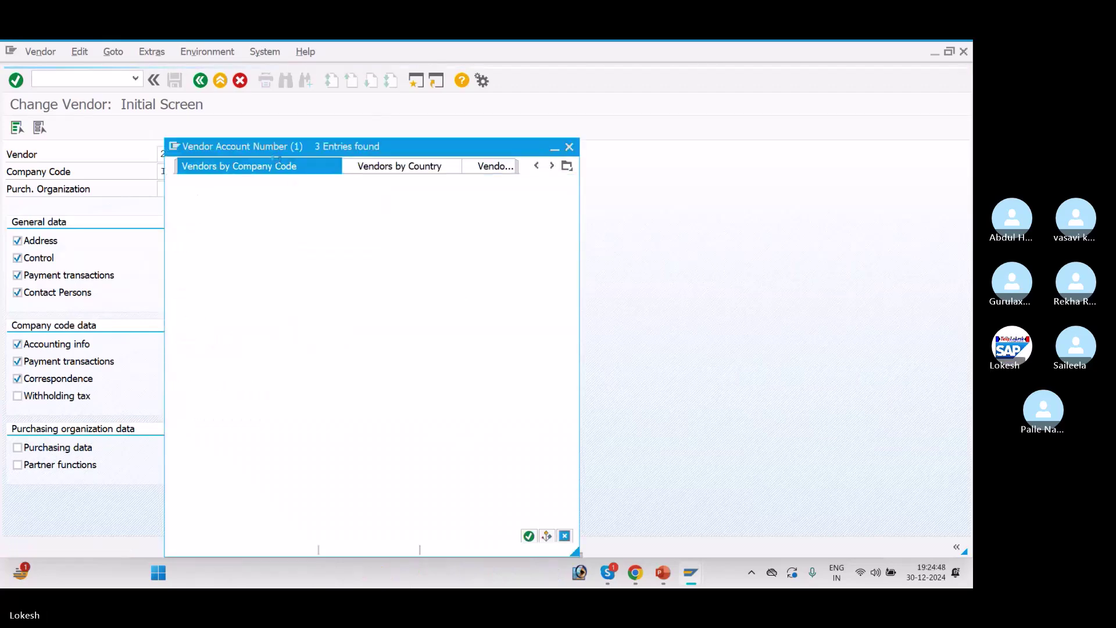
double_click(277, 162)
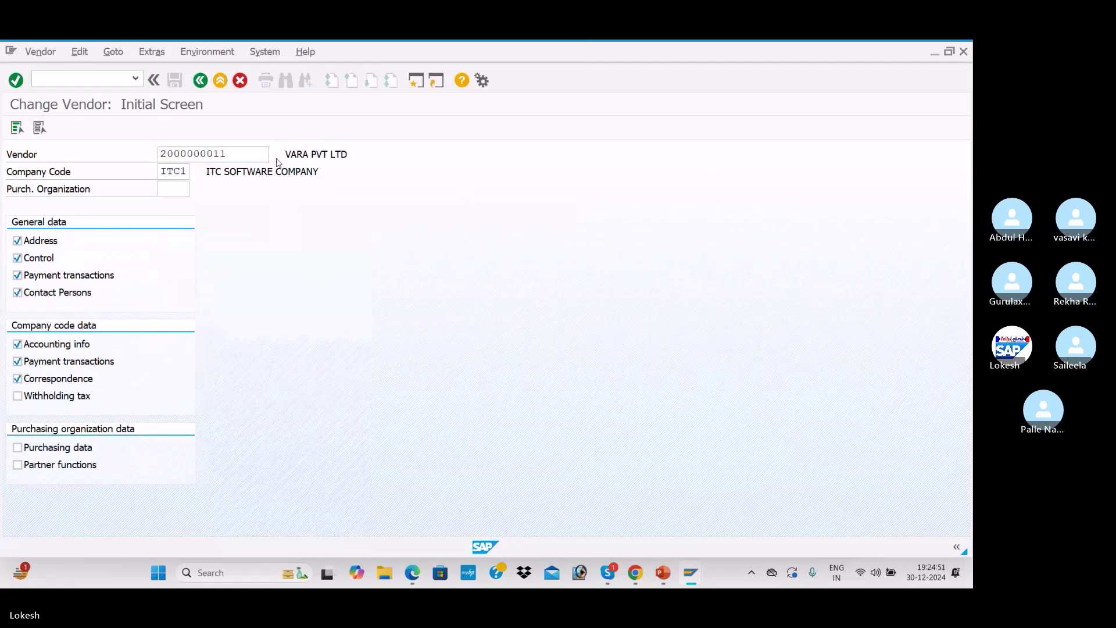
key("Return")
key("Return")
key("Return")
key("Return")
key("Return")
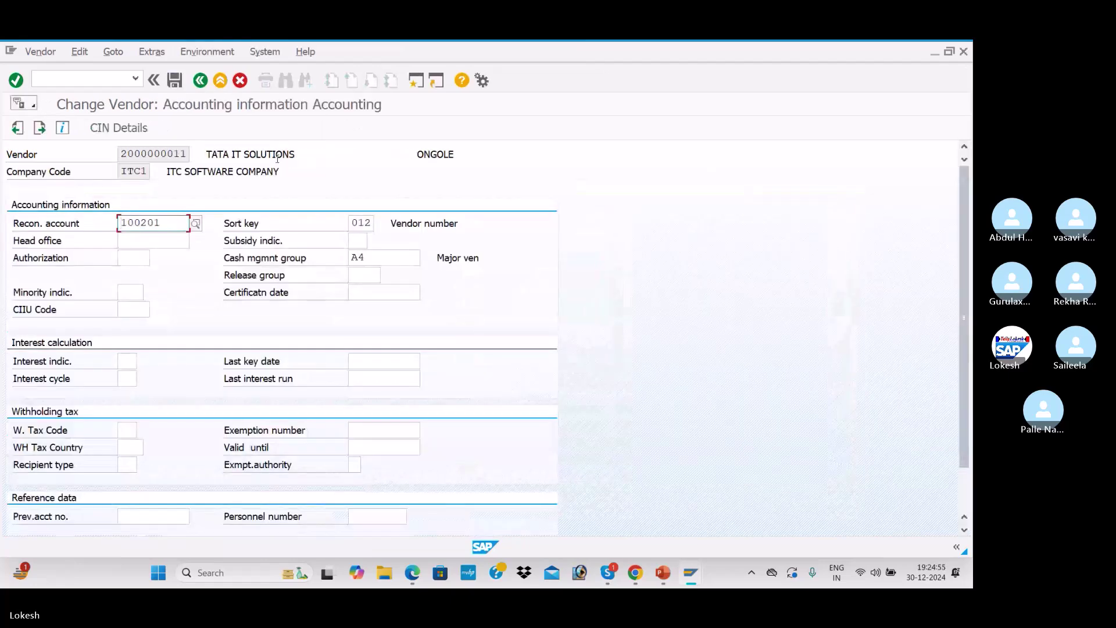
key("Return")
key("Down")
key("Down")
key("Down")
key("Down")
key("Up")
key("space")
key("Down")
key("Tab")
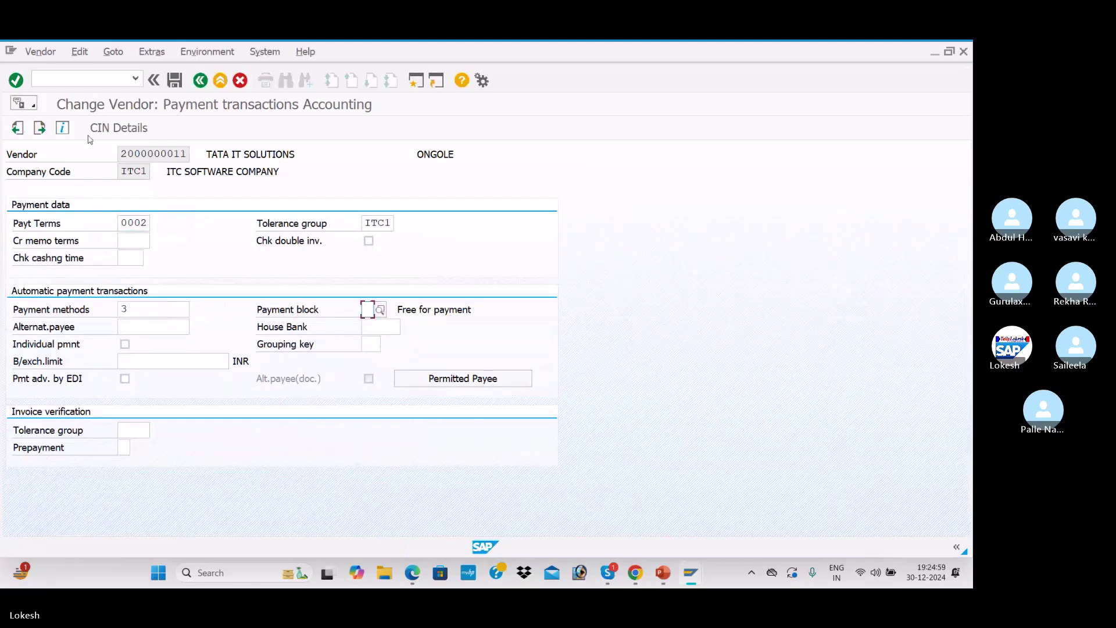
left_click(175, 81)
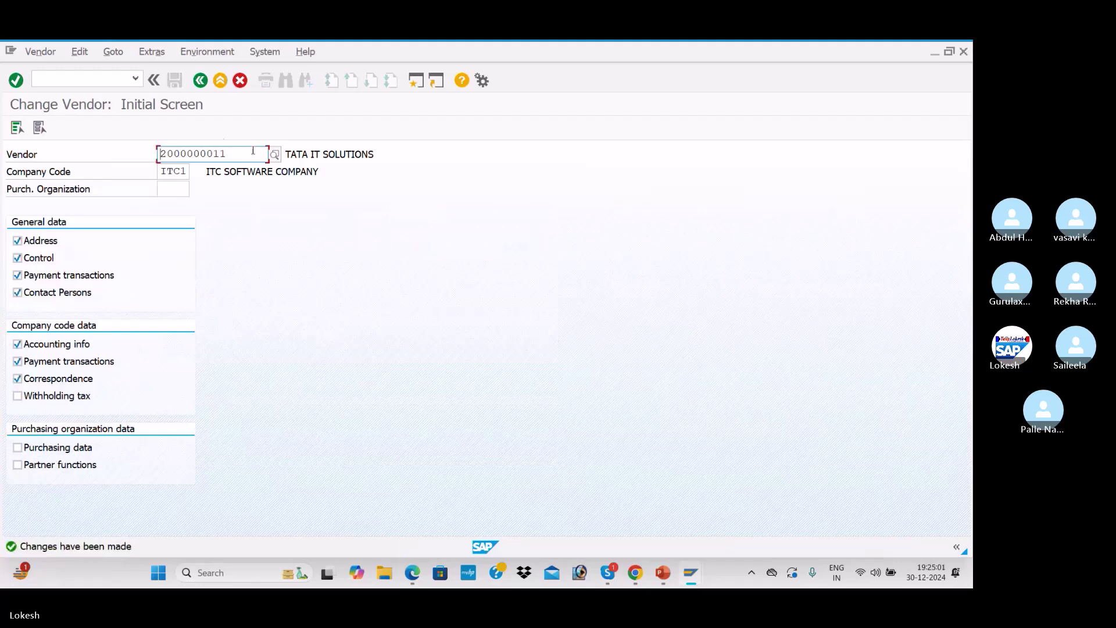
left_click(275, 156)
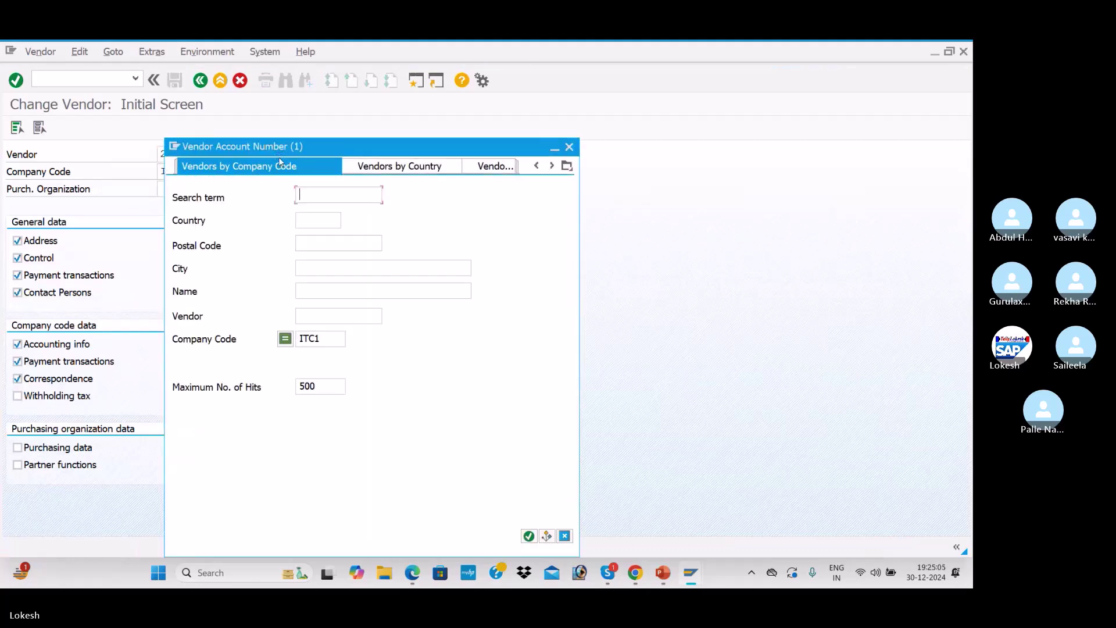
key("Return")
key("Down")
key("Down")
key("Return")
key("Return")
key("Return")
key("Return")
key("Return")
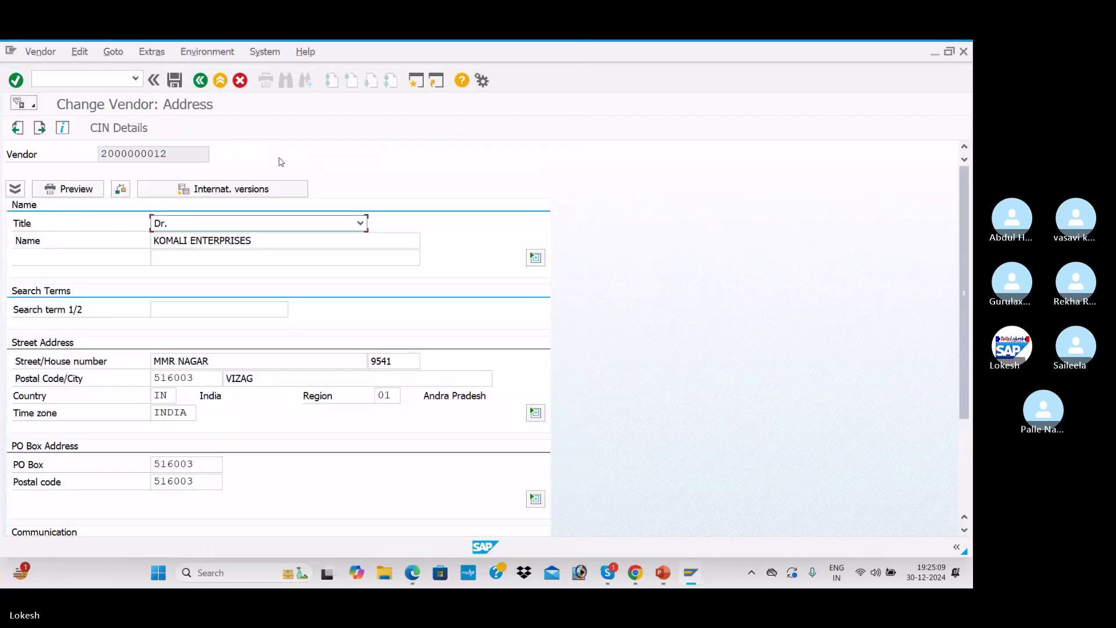
key("Return")
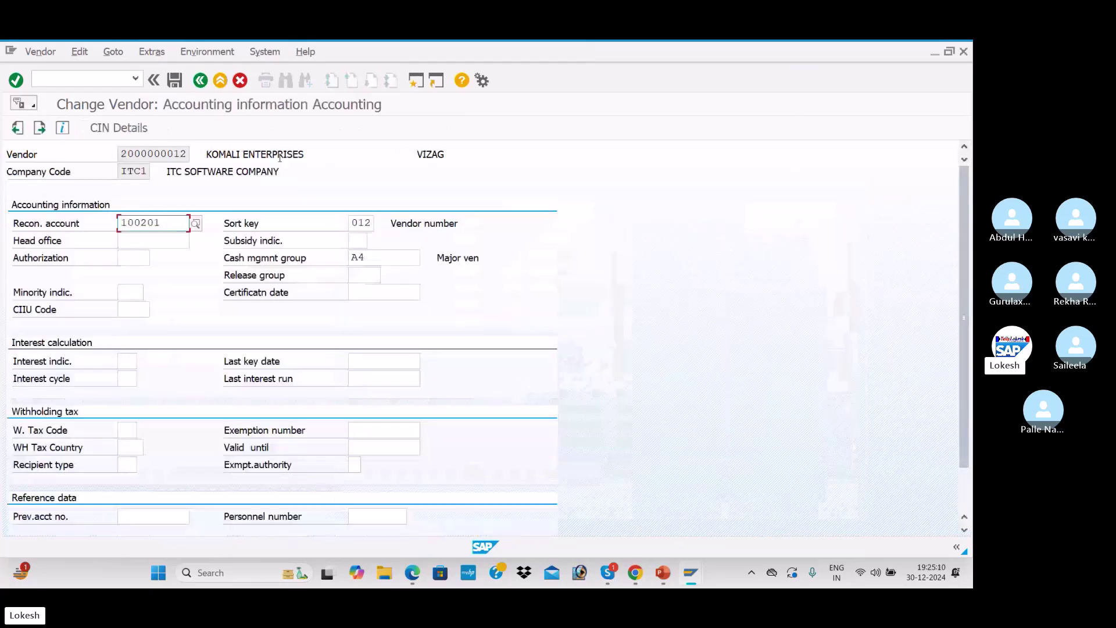
key("Return")
key("Tab")
key("Tab")
key("Tab")
key("shift+Tab")
key("shift+Tab")
type("3")
key("Tab")
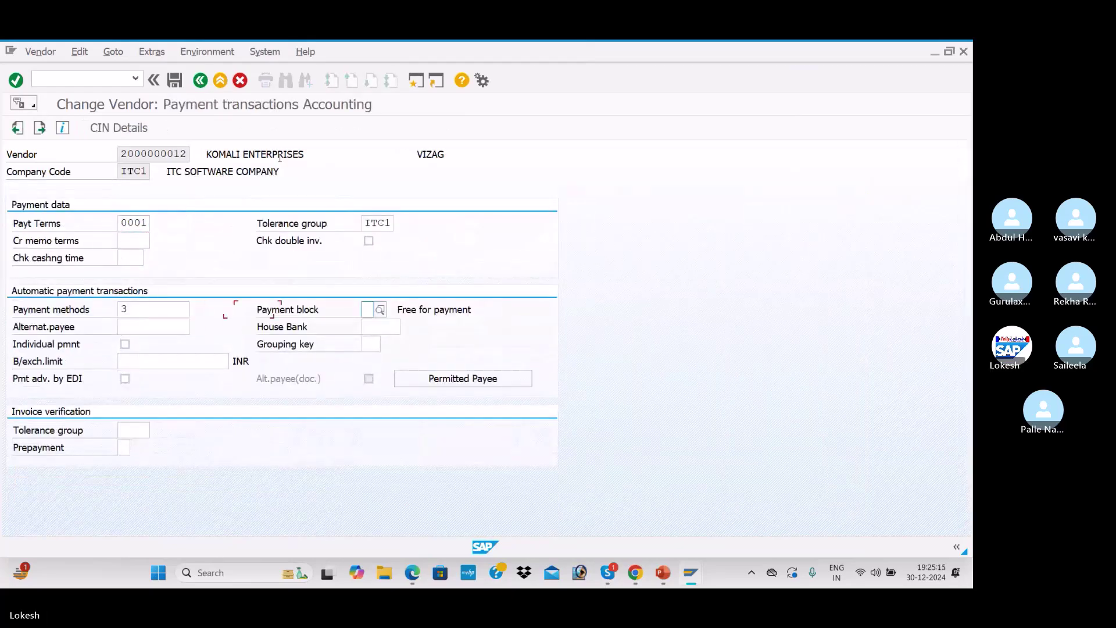
left_click(174, 79)
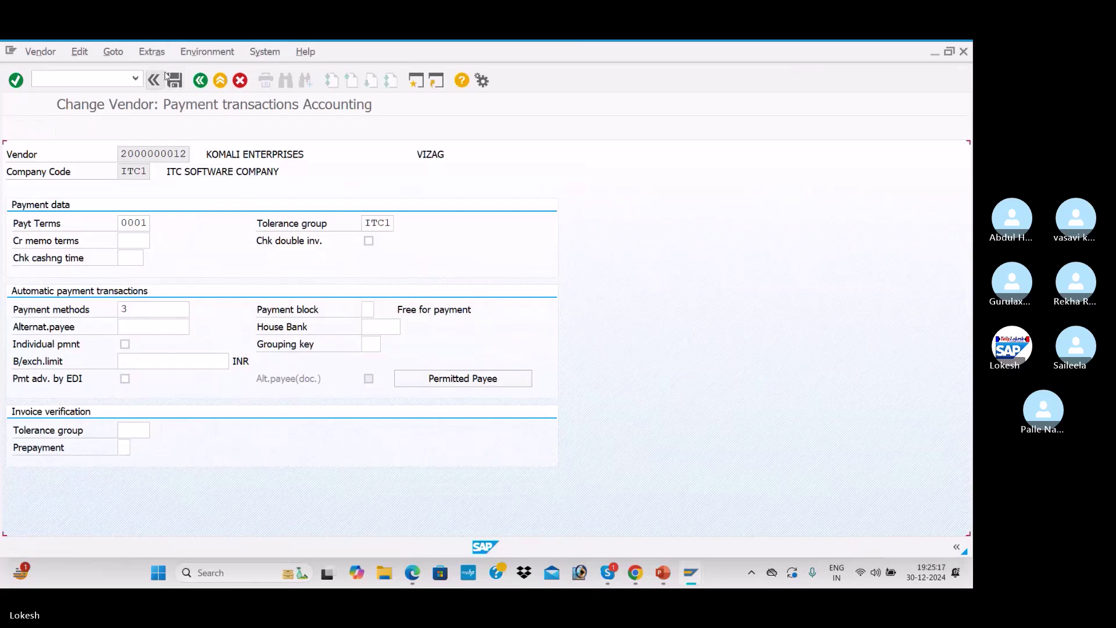
Leave vendor maintenance with /n
left_click(37, 79)
type("/n")
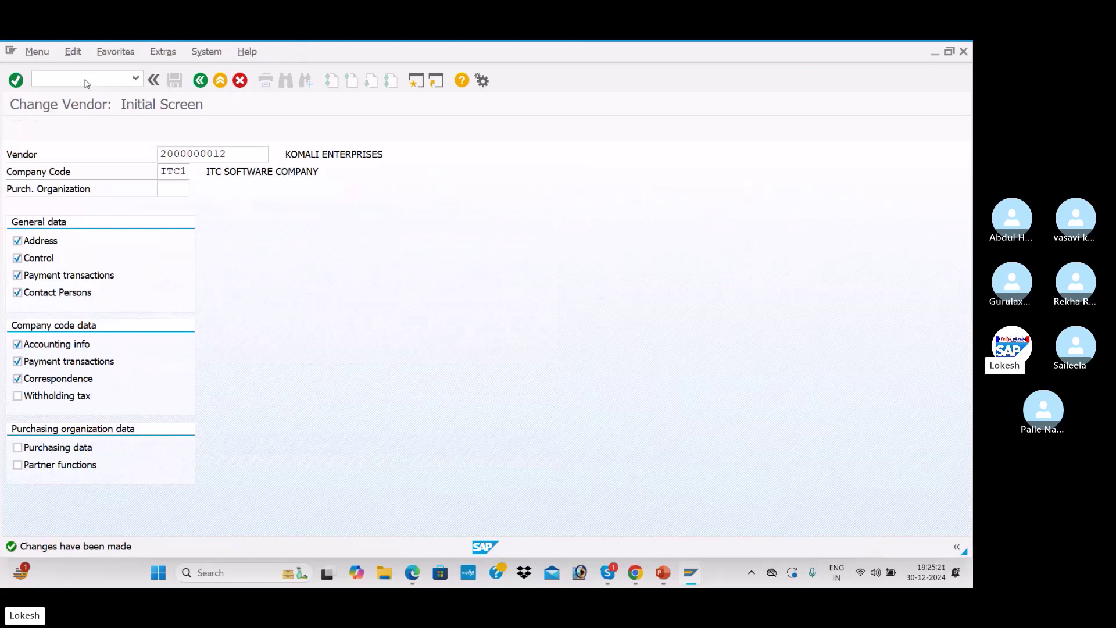
key("Return")
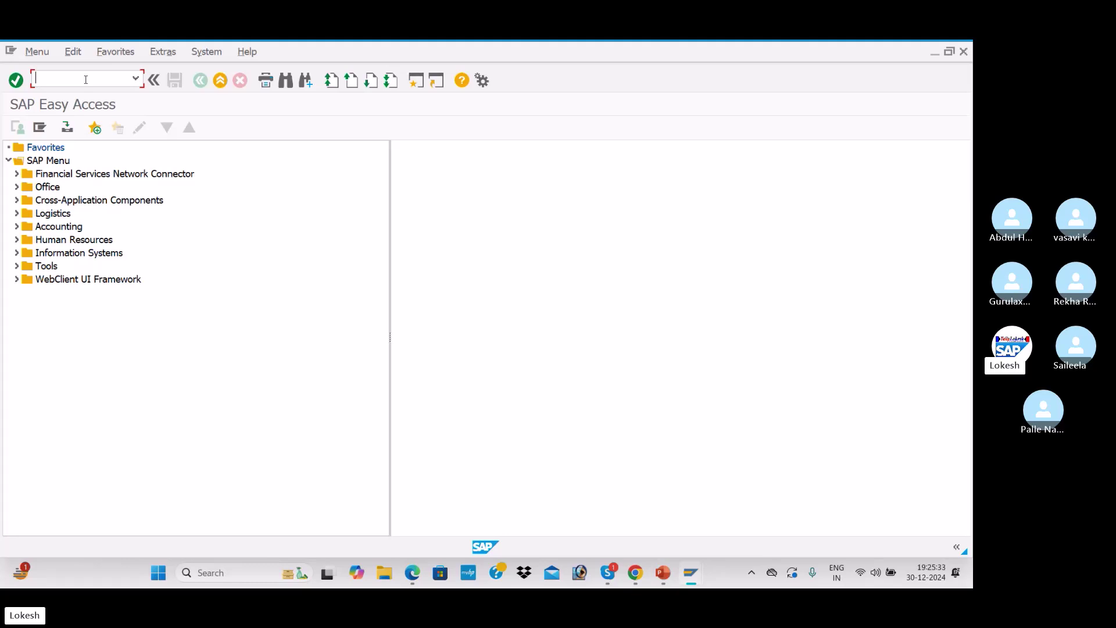
type("FBZP")
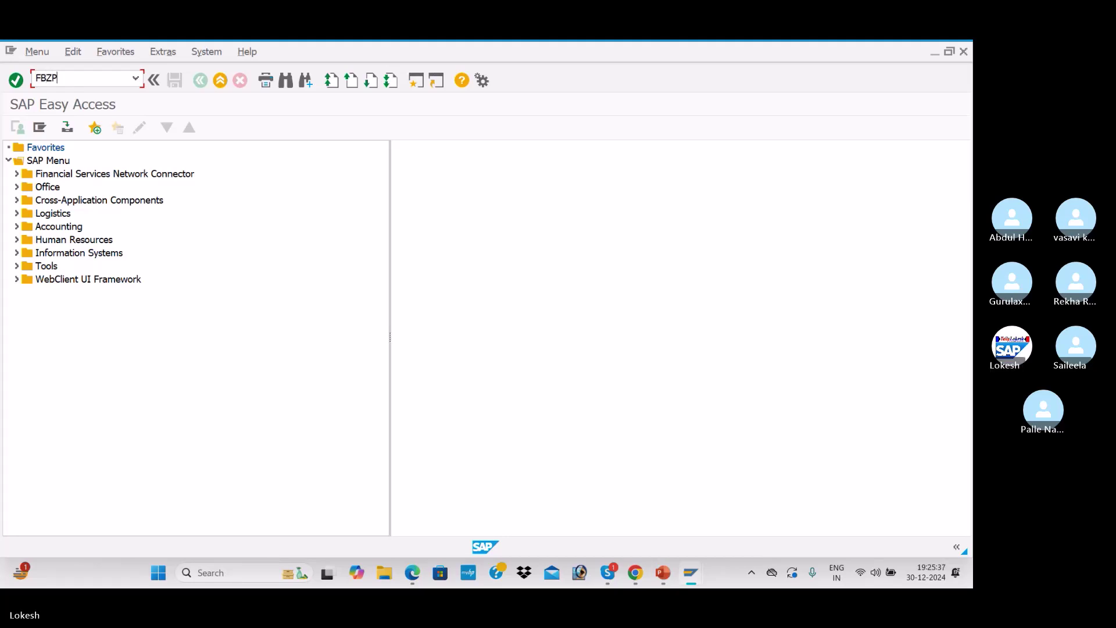
Glance at FBZP, then open FBN1 number ranges with company code ITC1 filled in
key("Return")
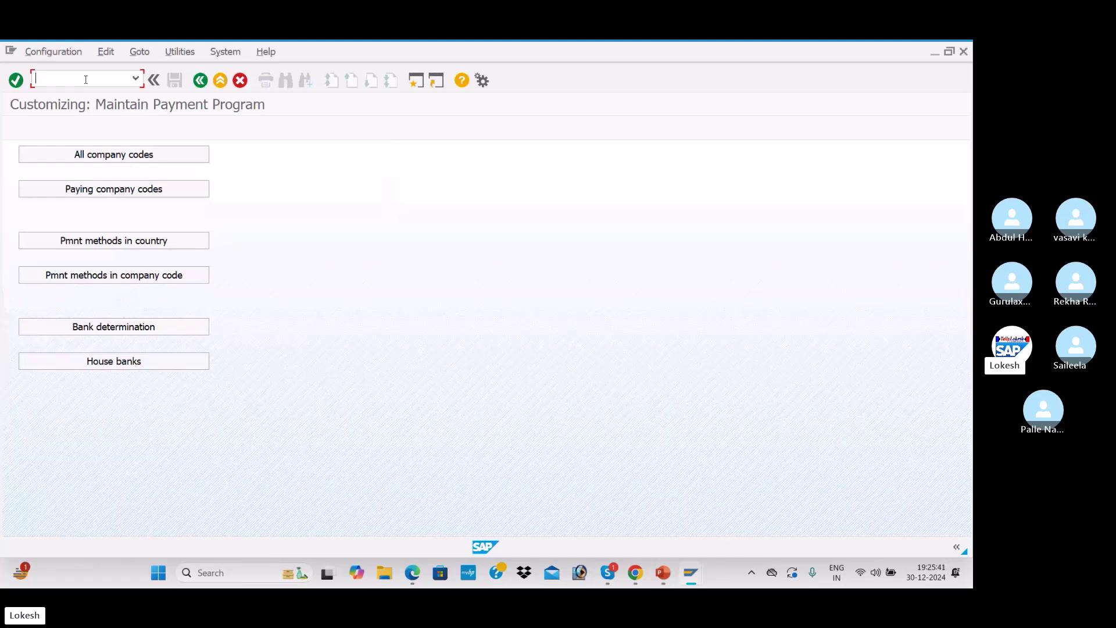
type("/NFBN1")
key("Return")
left_click(160, 153)
left_click(173, 169)
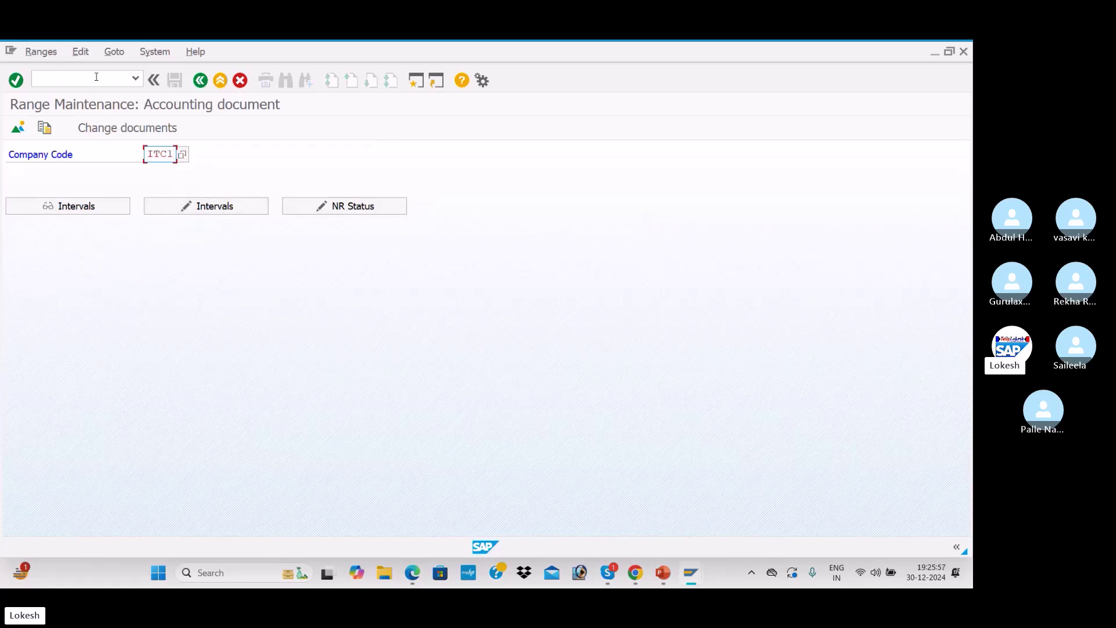
Close the FBN1 accounting document number range screen with /n
left_click(35, 79)
type("/n")
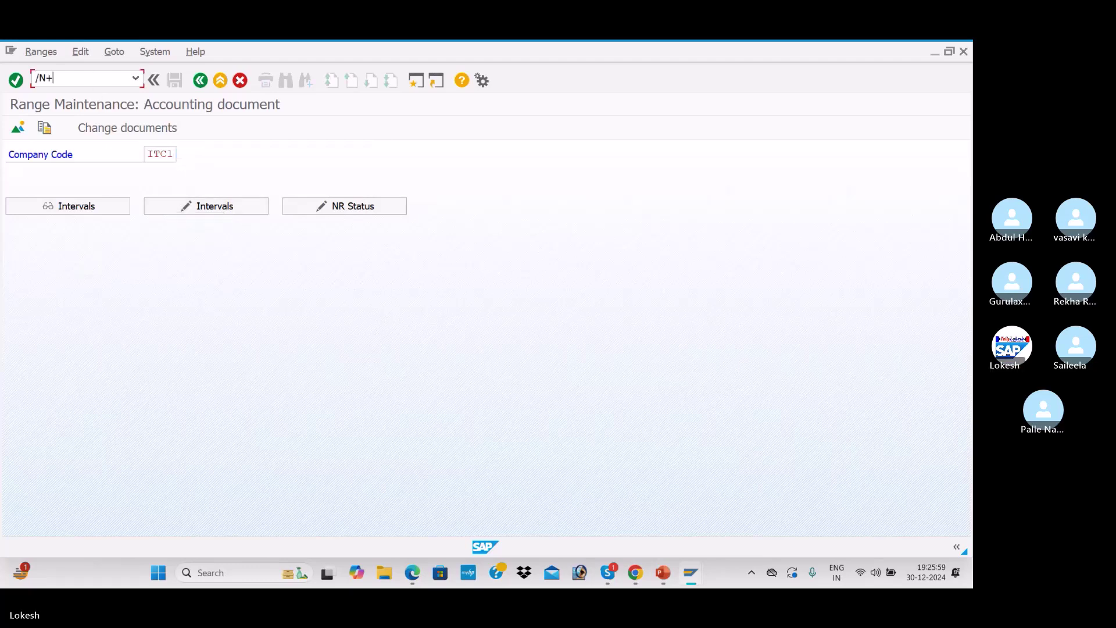
key("Return")
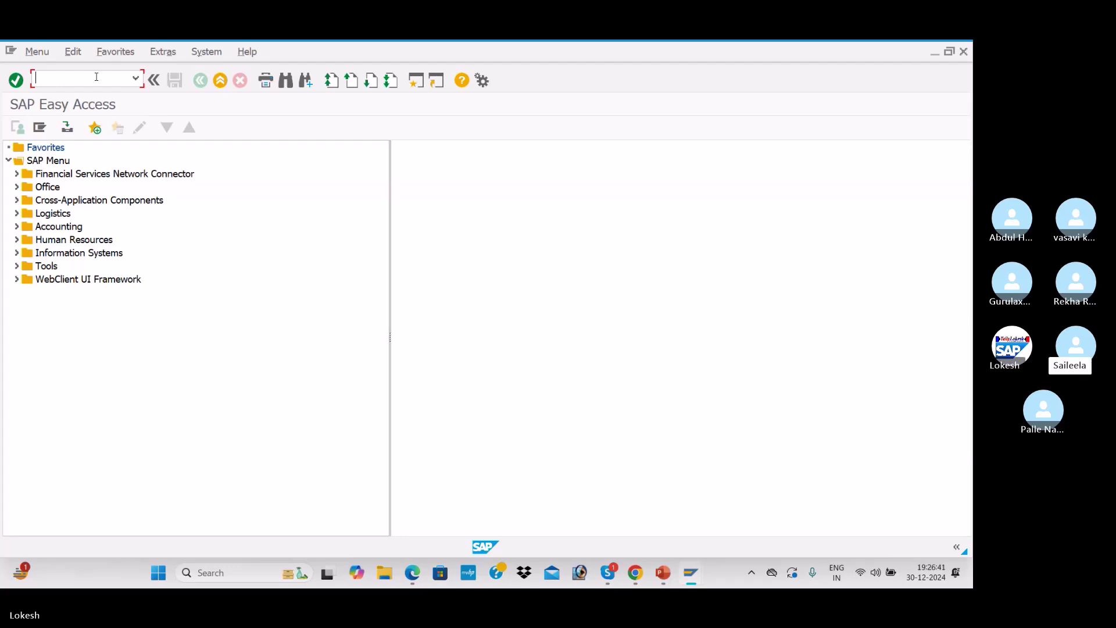
In OBA7, jump to document type ZP Payment posting and open its number range information
type("O")
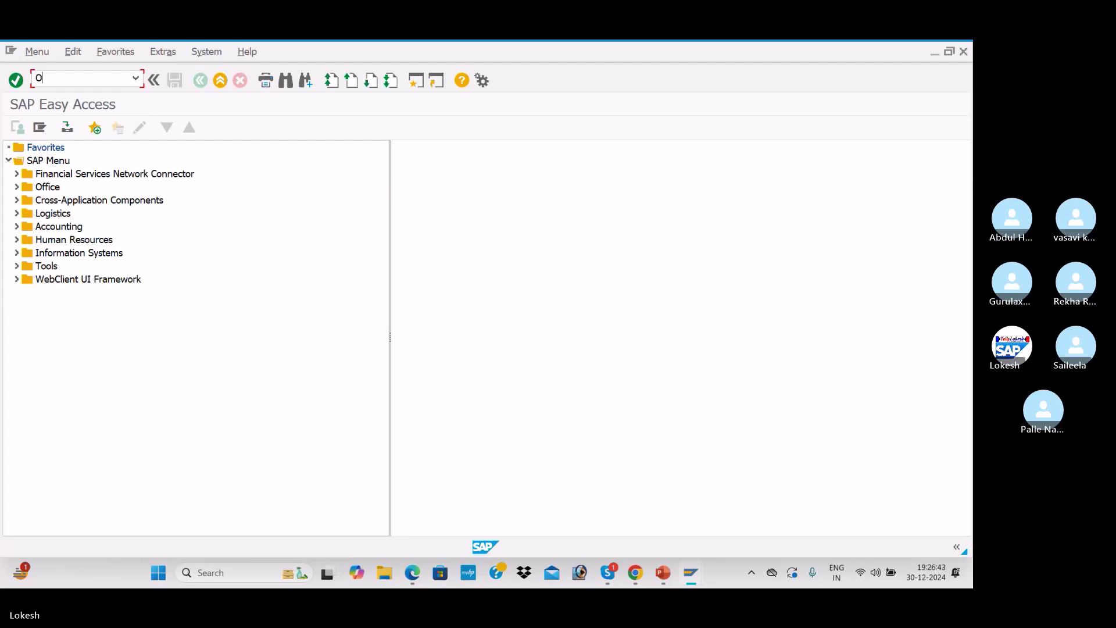
type("BA7")
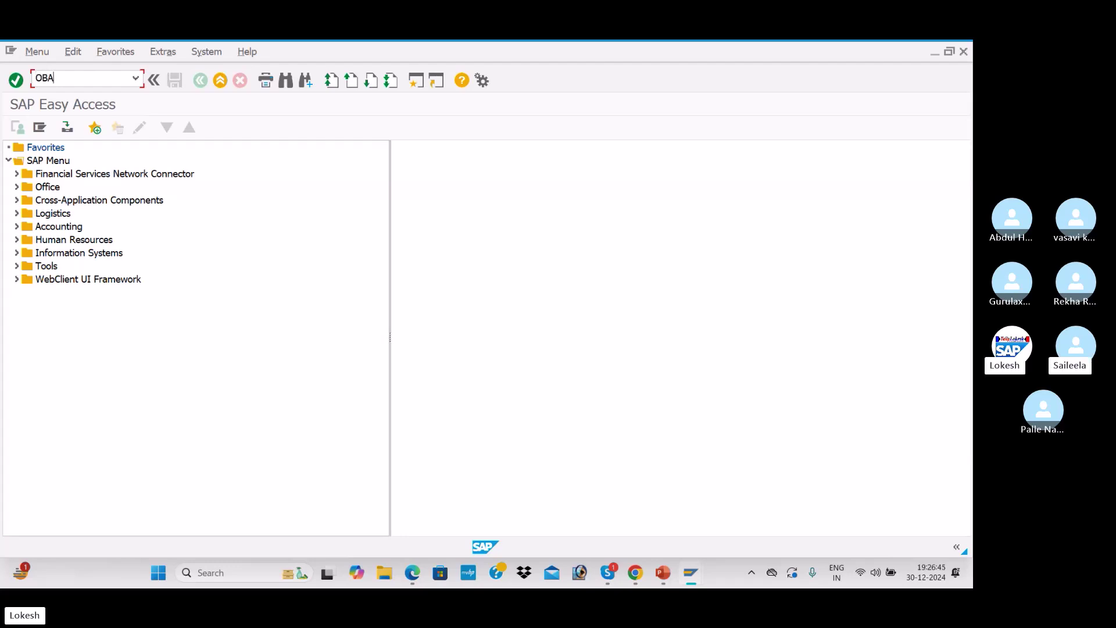
key("Return")
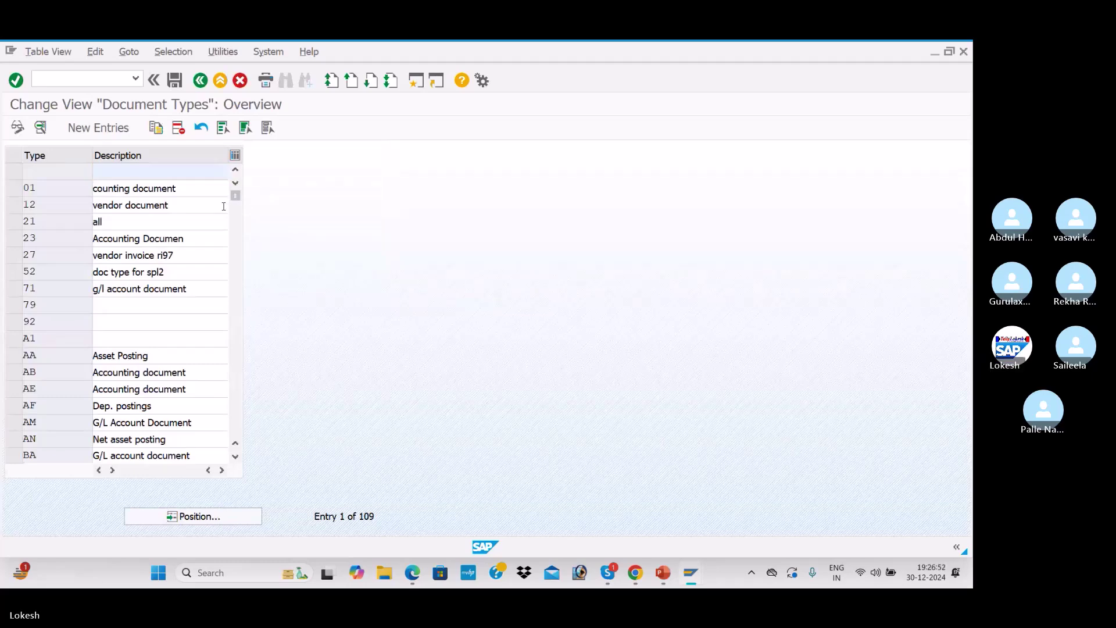
key("alt+Tab")
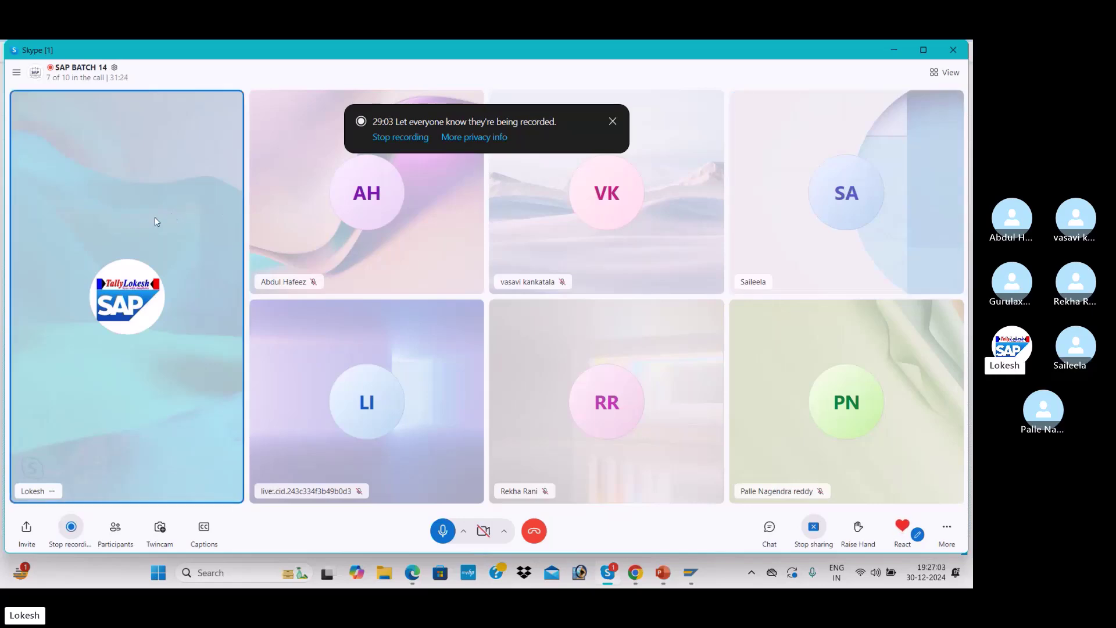
key("alt+Tab")
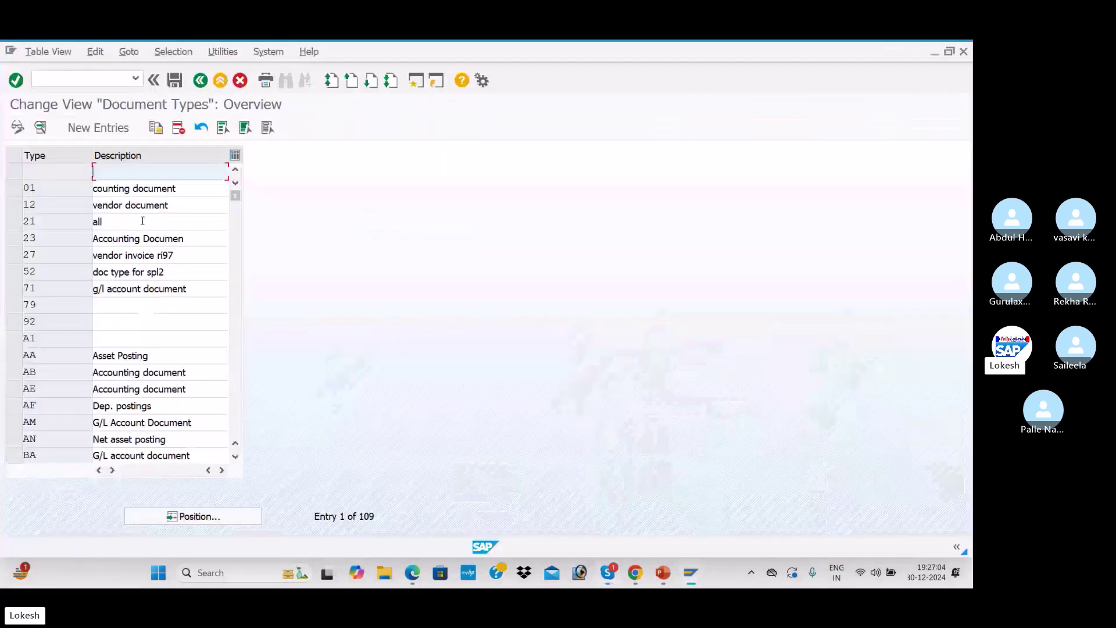
left_click(215, 511)
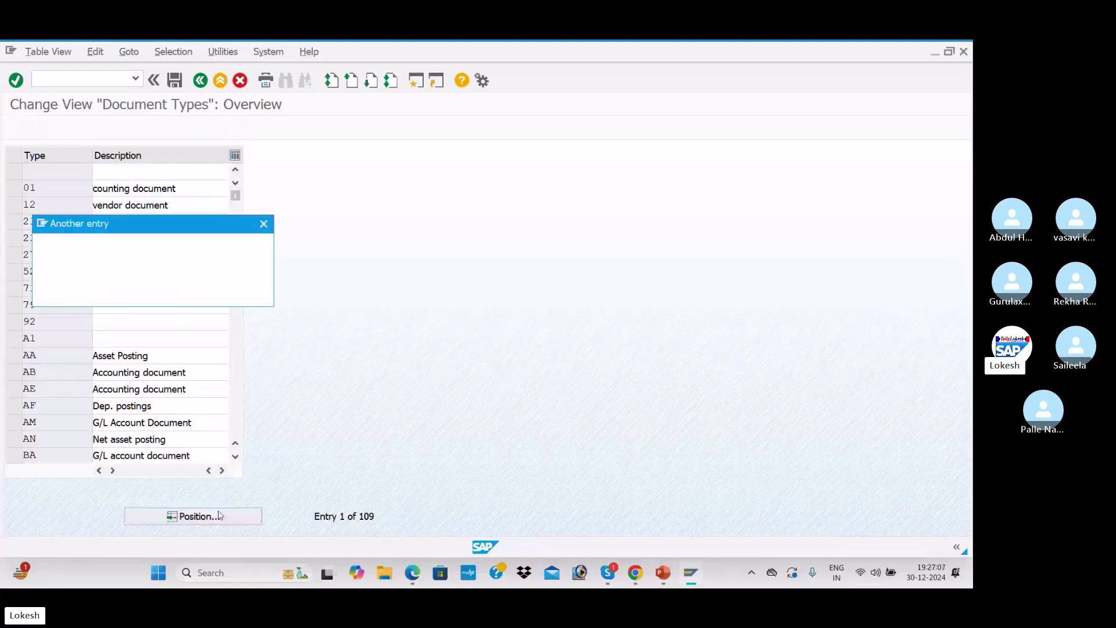
type("ZP")
key("Return")
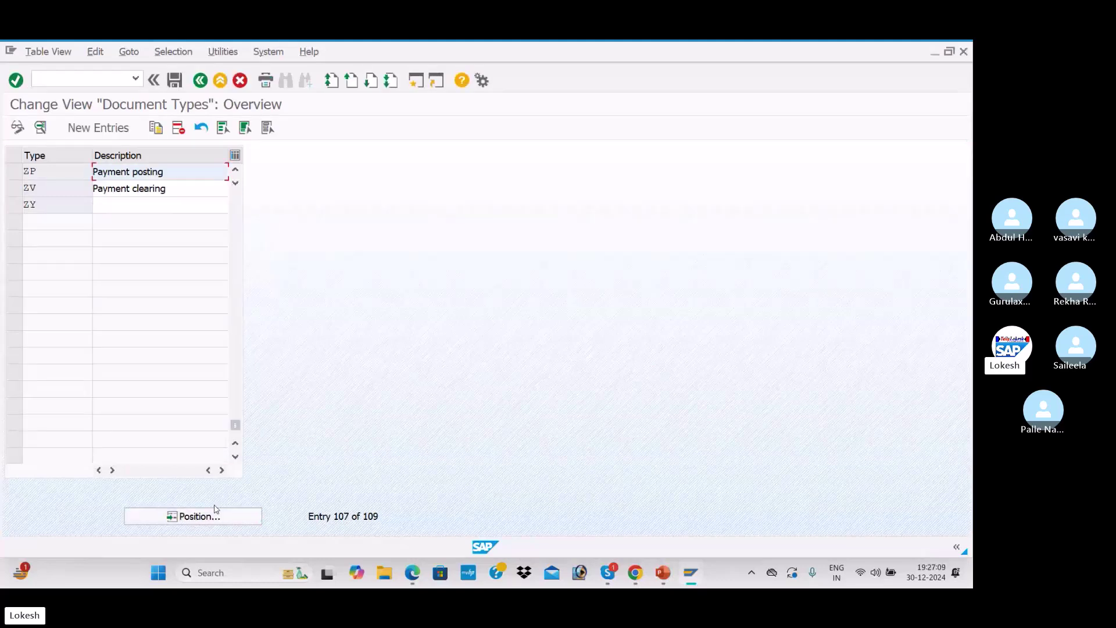
double_click(180, 175)
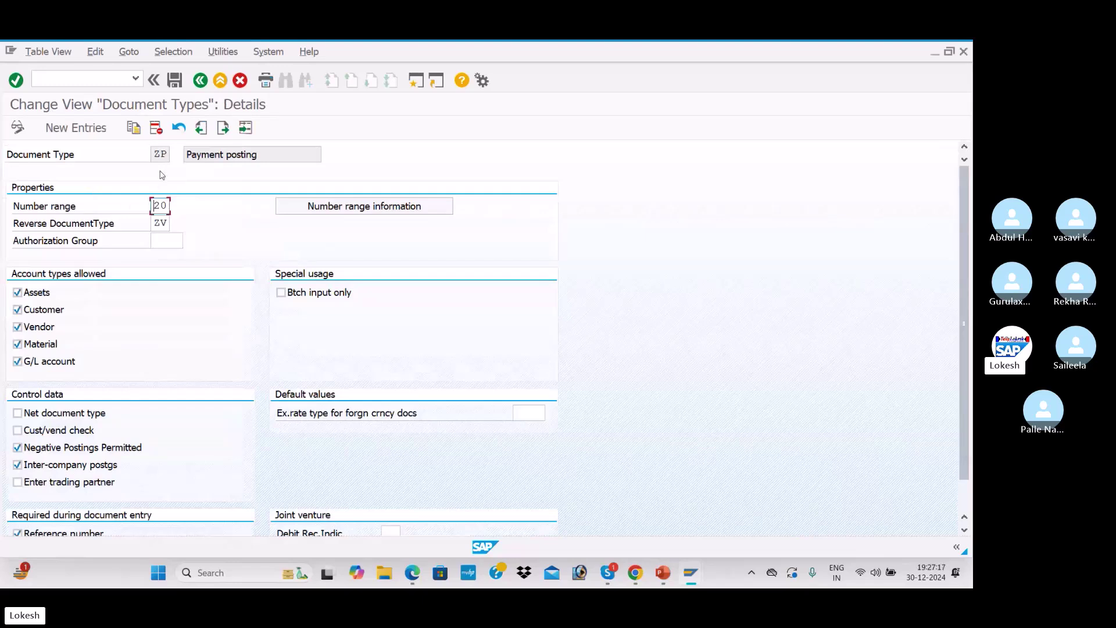
left_click(340, 208)
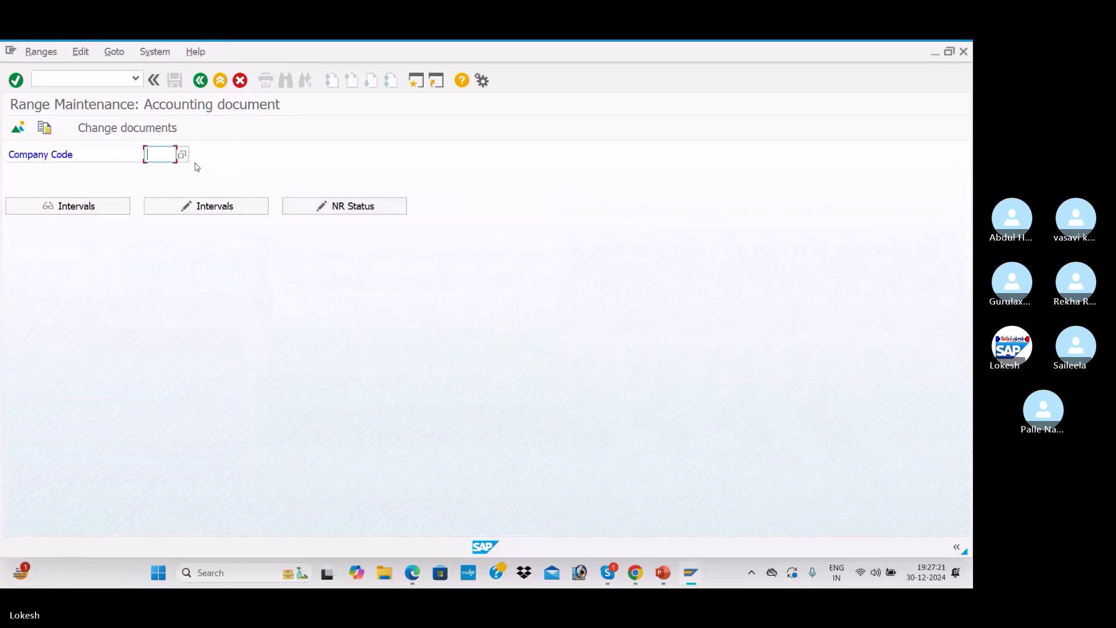
For ITC1, insert number range interval 20 for year 2024 from 8001 to 9000
key("space")
left_click(168, 171)
left_click(188, 203)
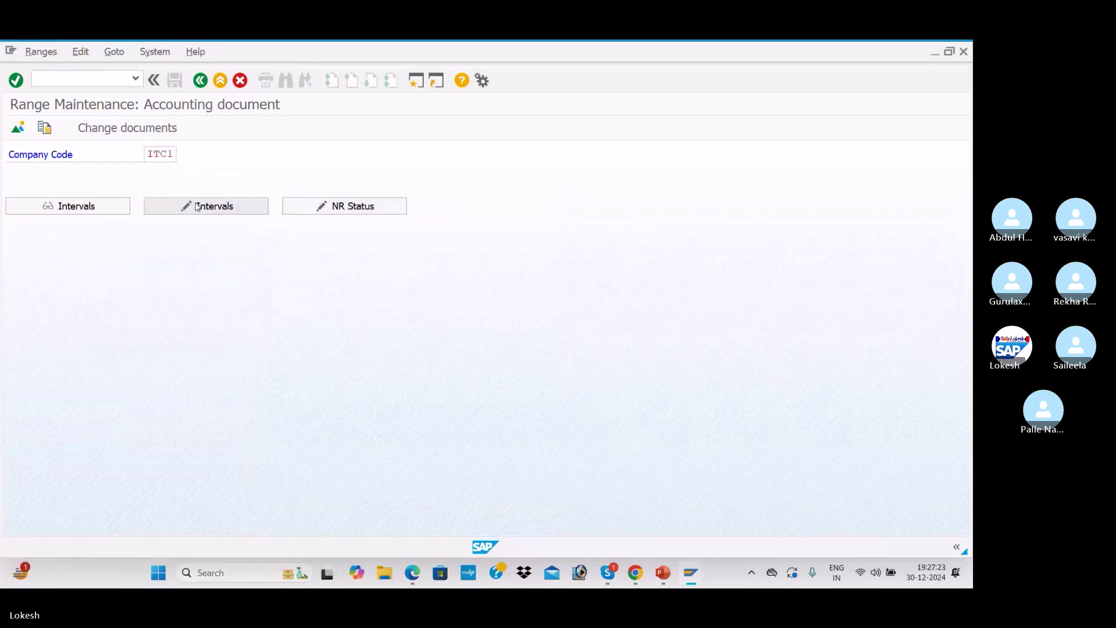
left_click(21, 134)
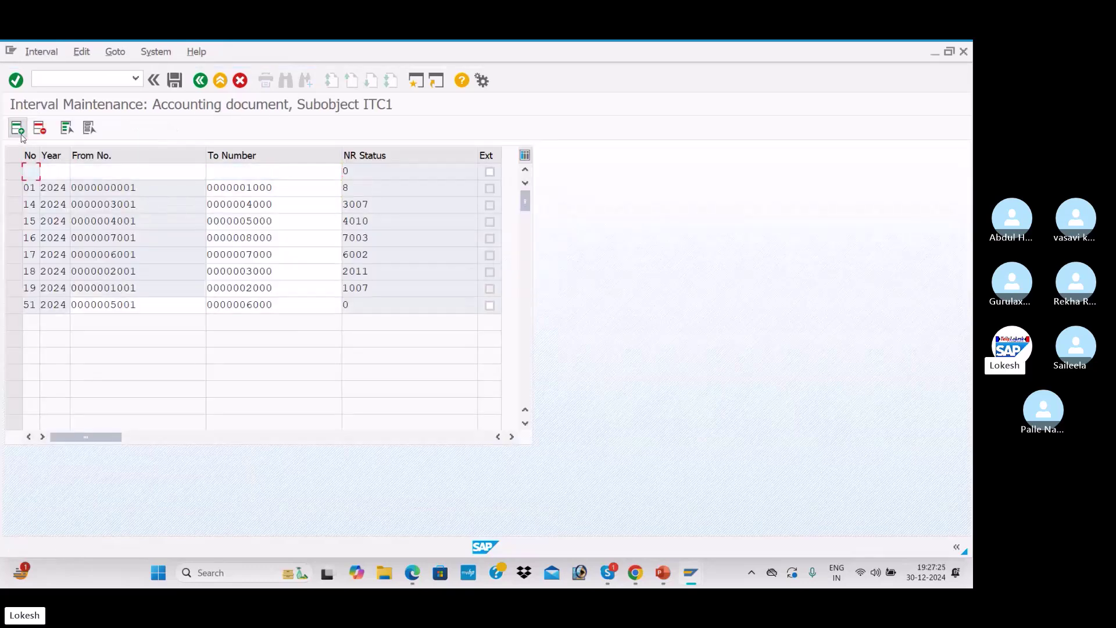
type("20")
key("Tab")
type("2024")
key("Tab")
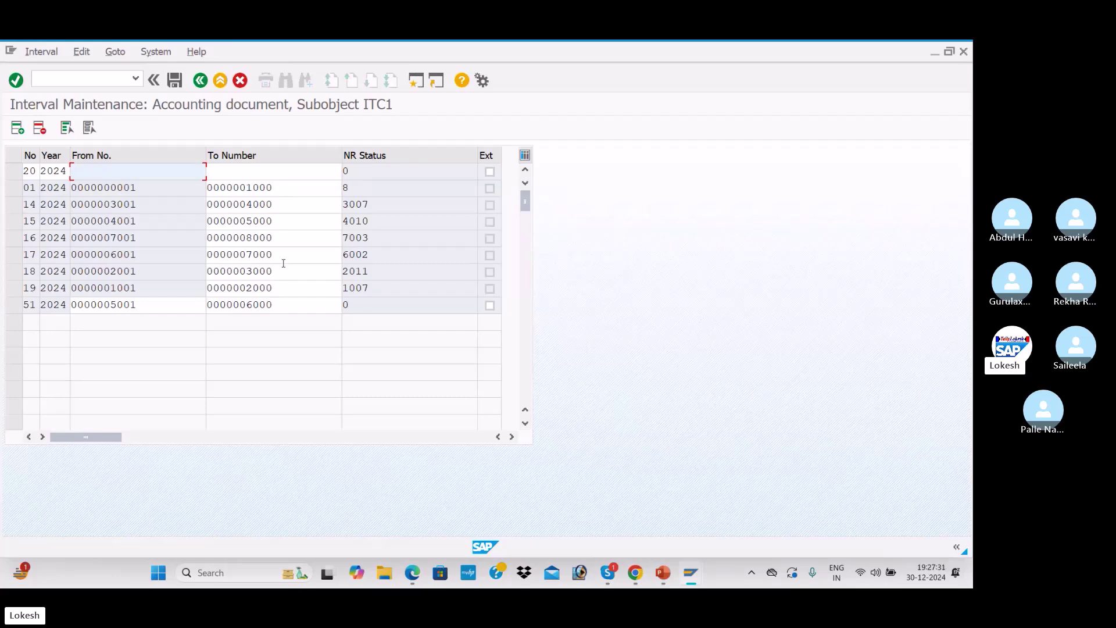
type("8001")
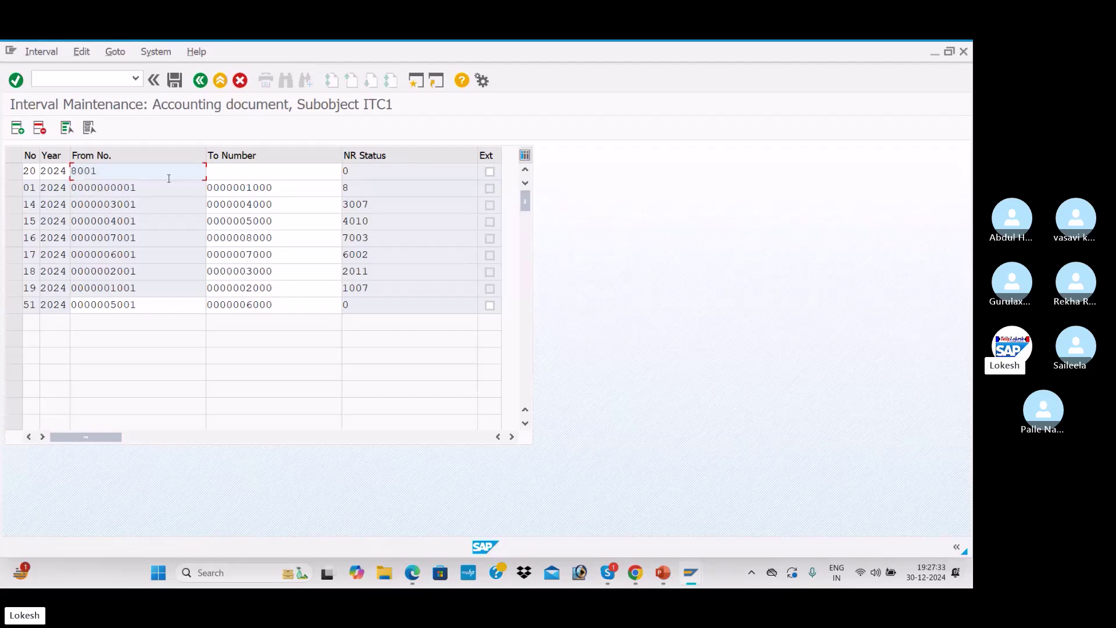
key("Tab")
type("9000")
key("Return")
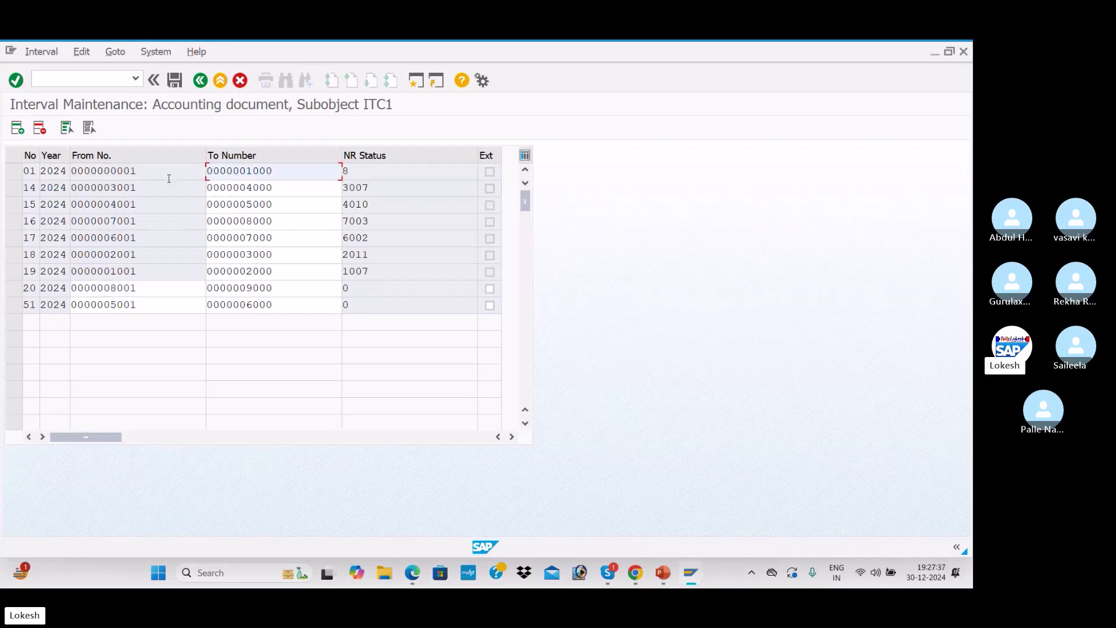
Save the new interval, acknowledge the transport notice, and enter /n
left_click(175, 80)
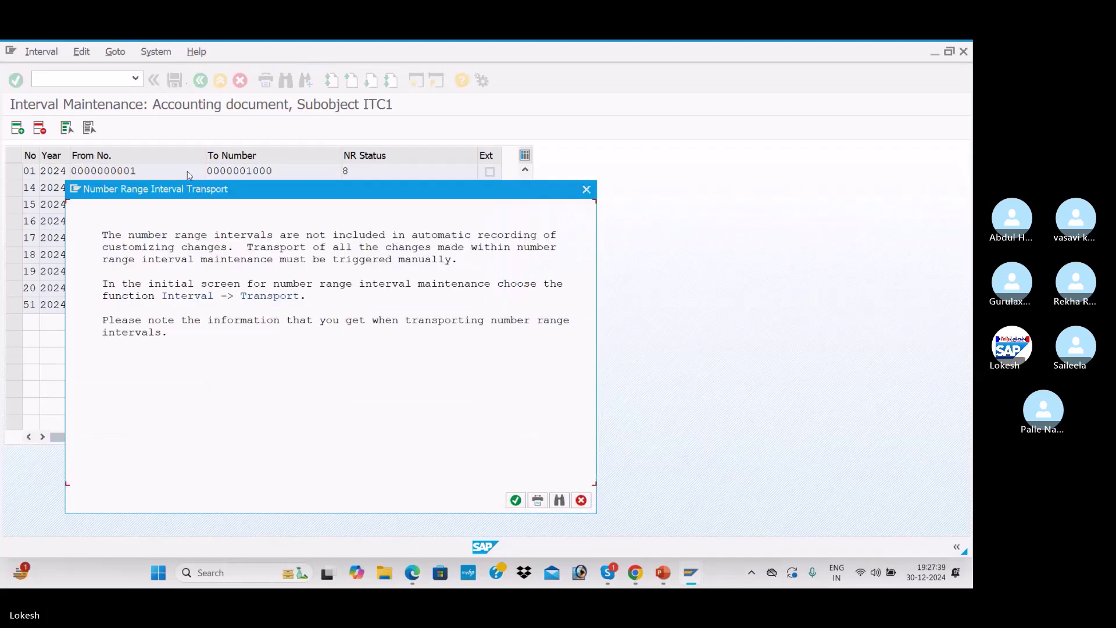
left_click(515, 499)
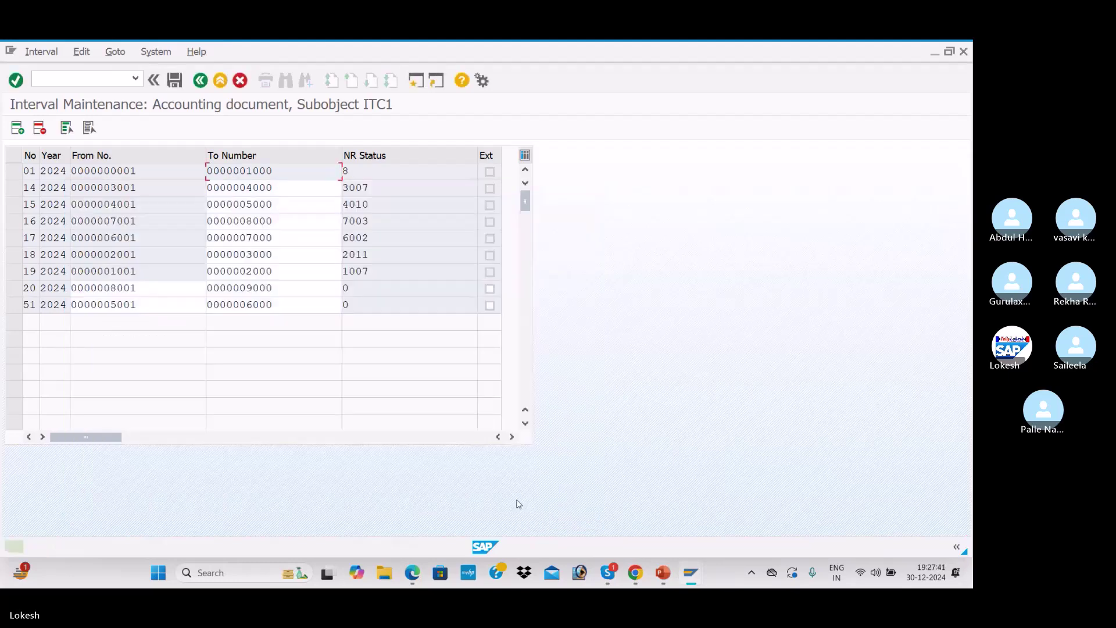
left_click(104, 78)
type("/n")
key("Return")
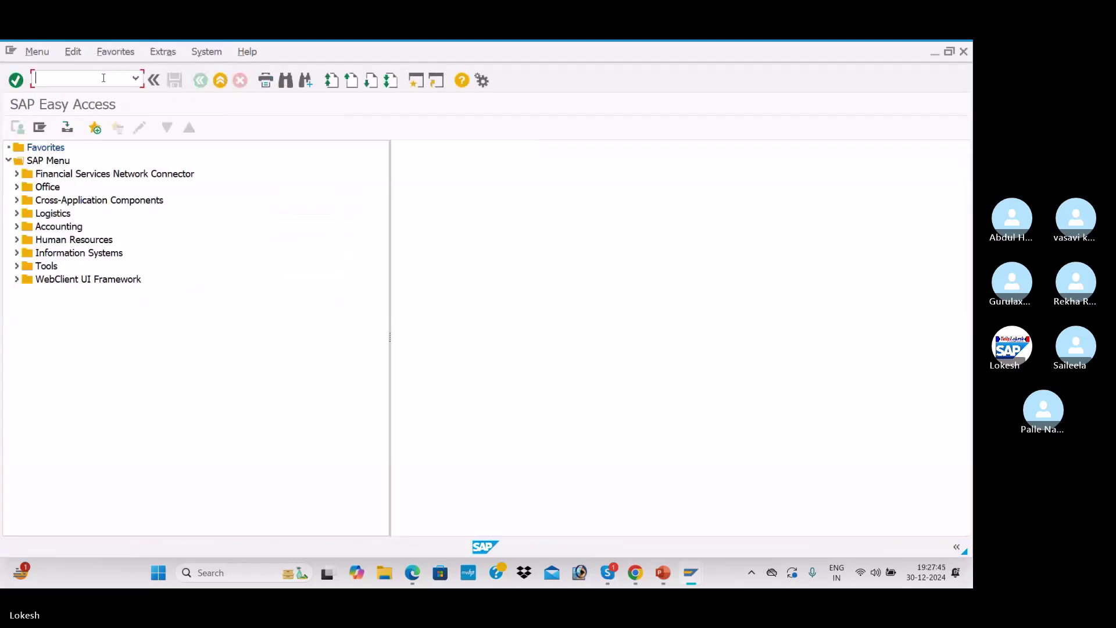
key("alt+Tab")
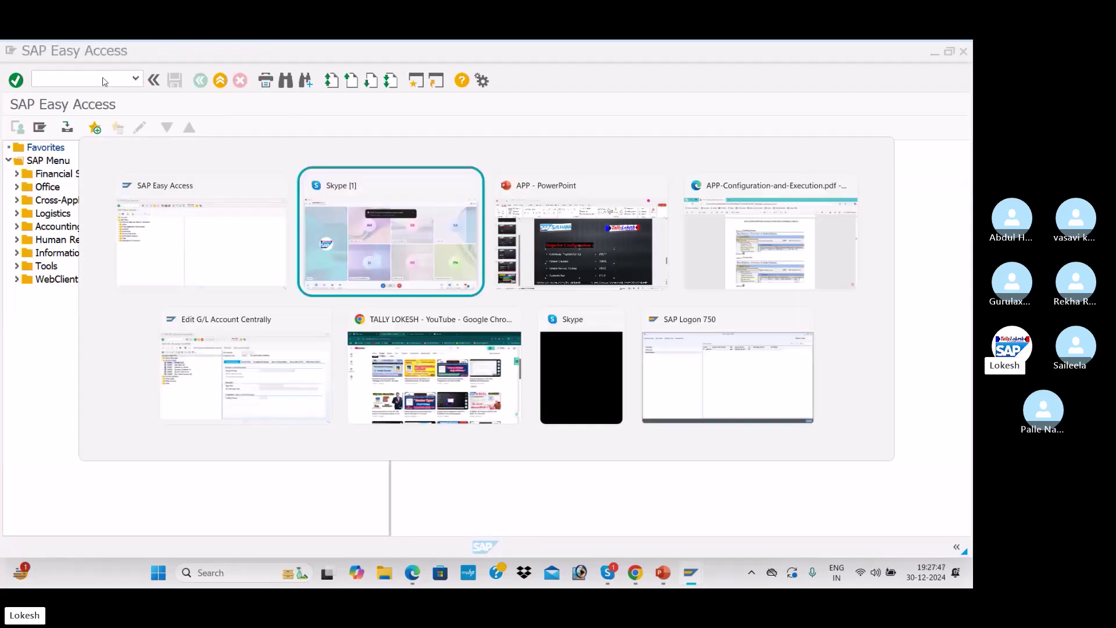
key("alt+Tab")
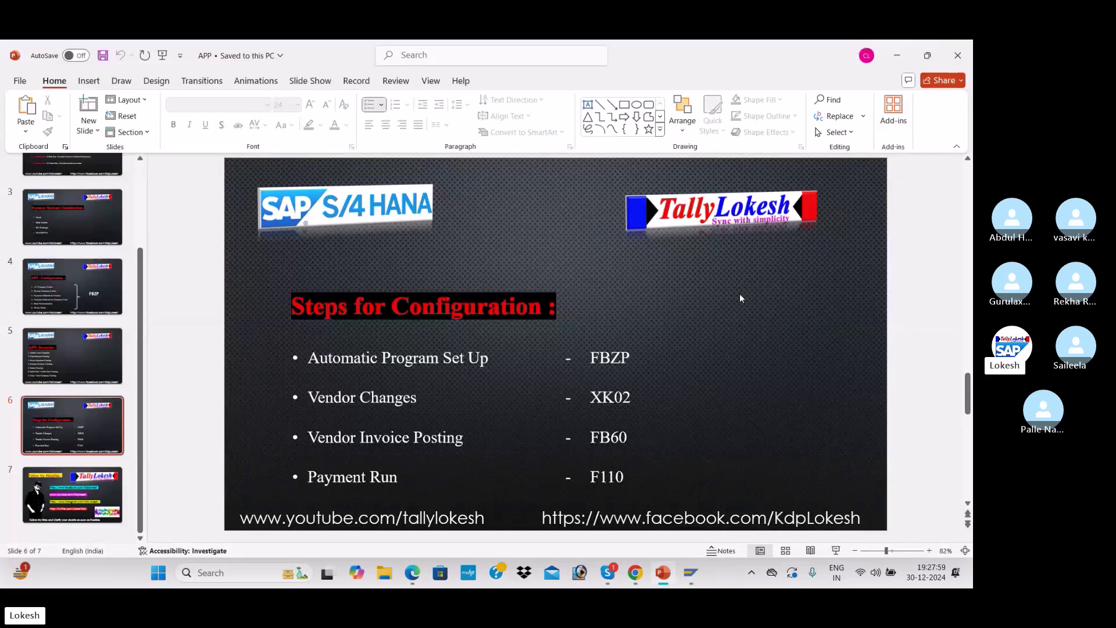
key("alt+Tab")
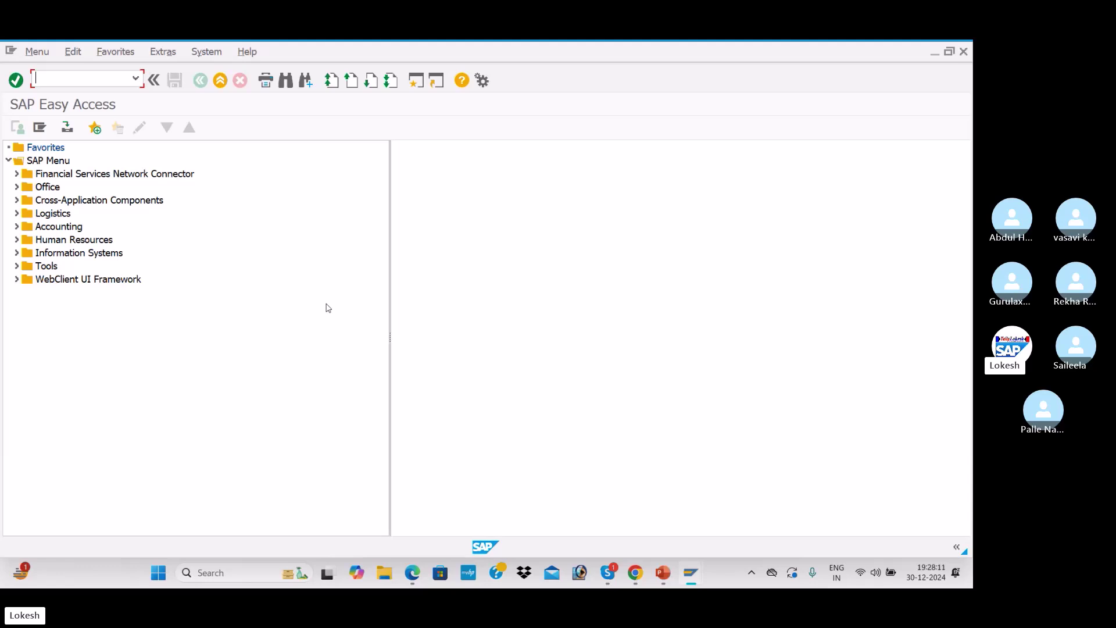
Switch from SAP Easy Access to the Skype call window
key("alt+Tab")
key("alt+Tab")
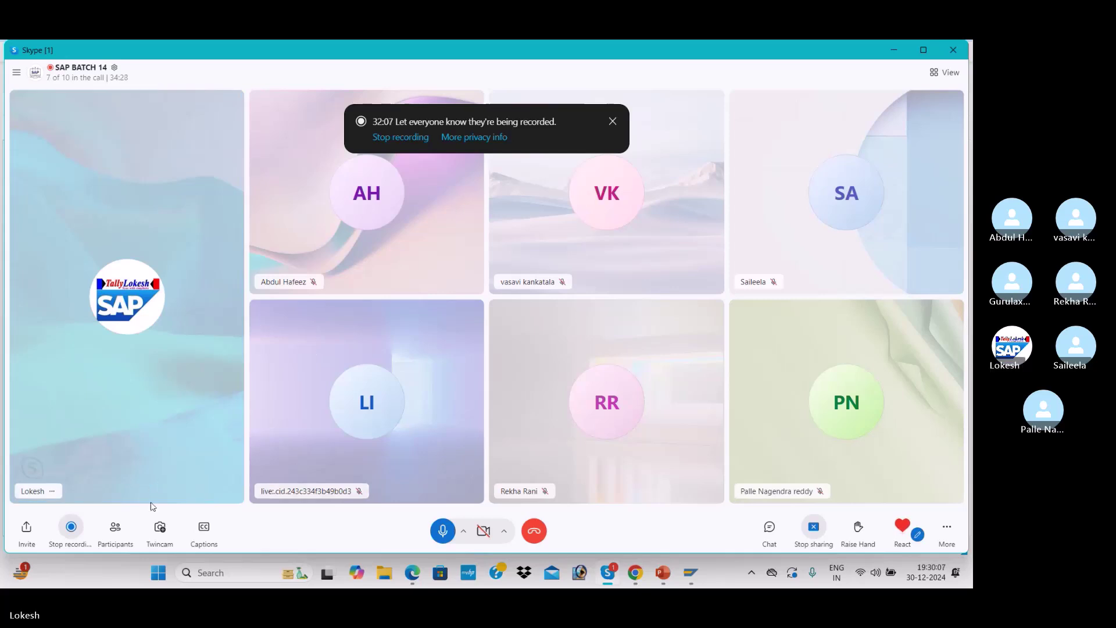
Stop the call recording and dismiss the recording notice banner
left_click(71, 529)
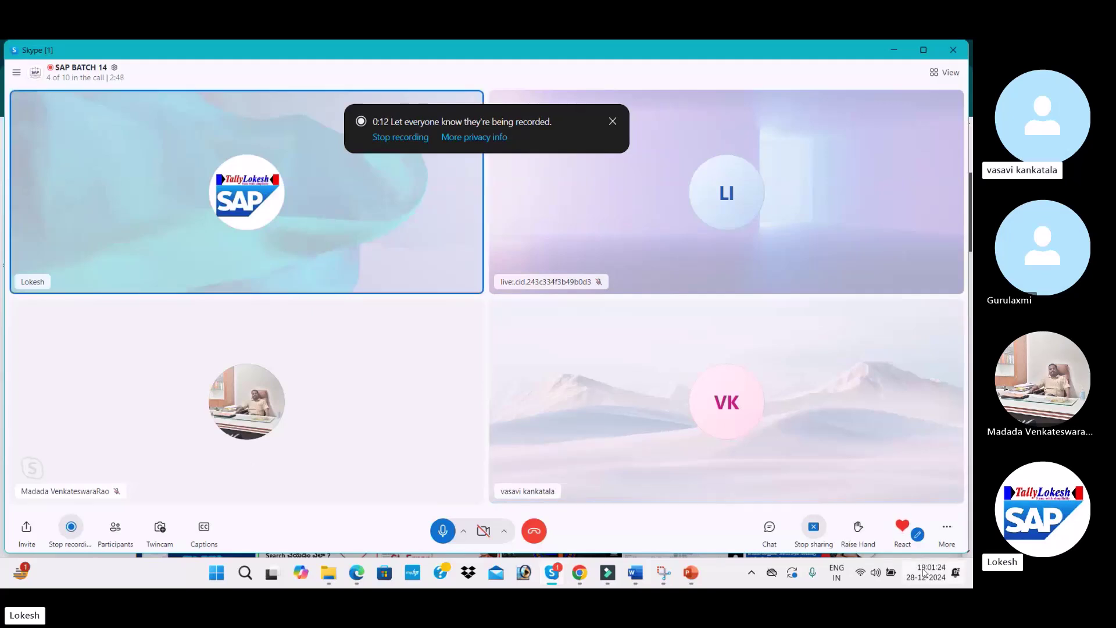
left_click(872, 574)
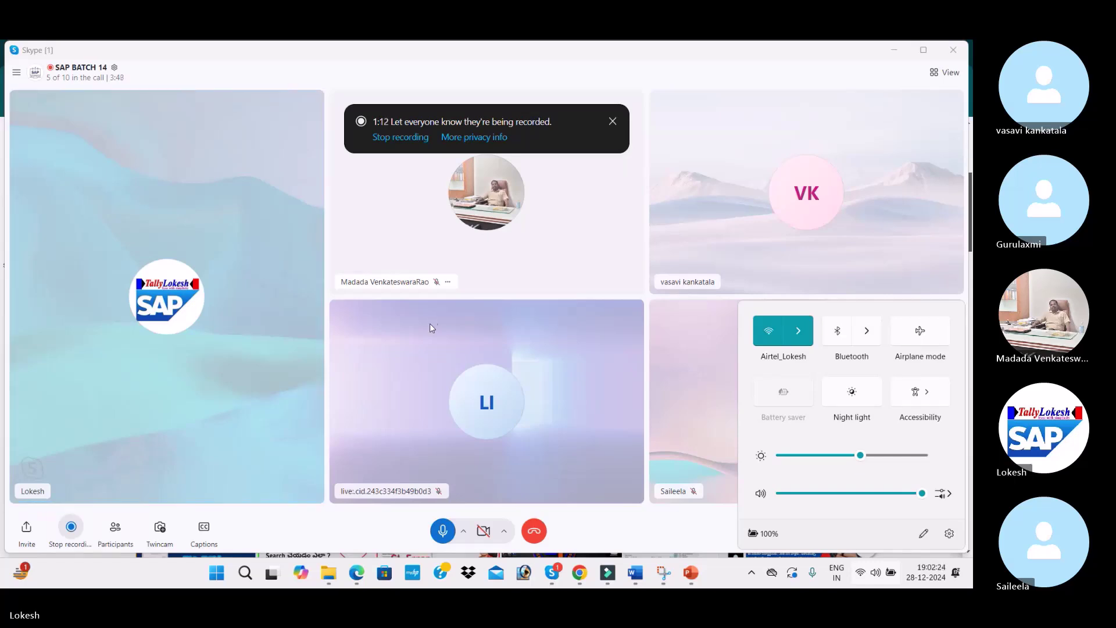
left_click(254, 218)
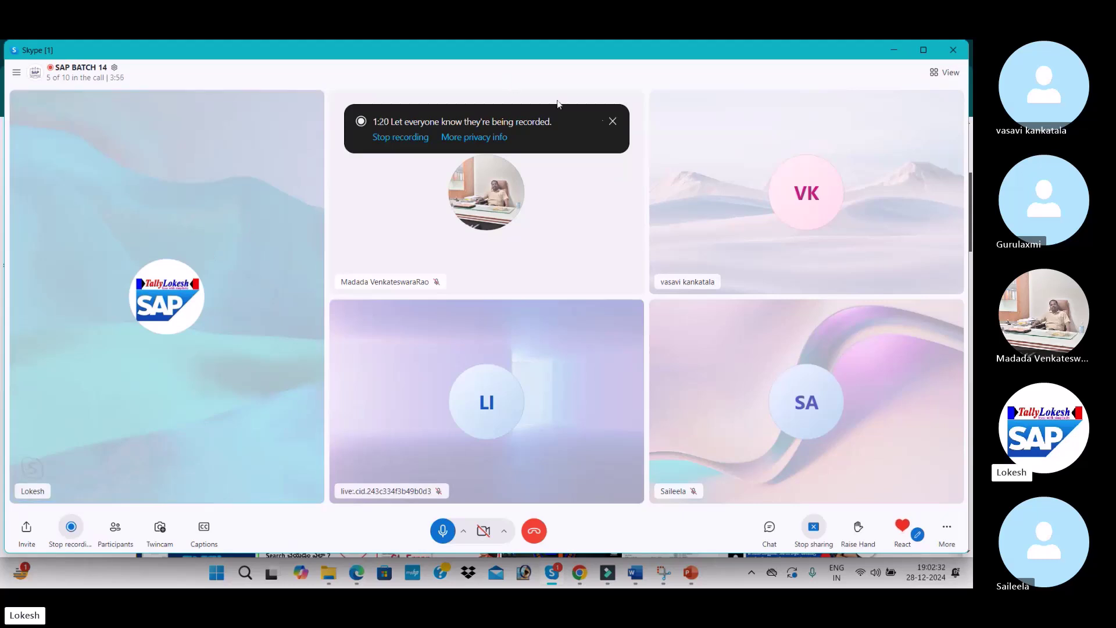
left_click(612, 121)
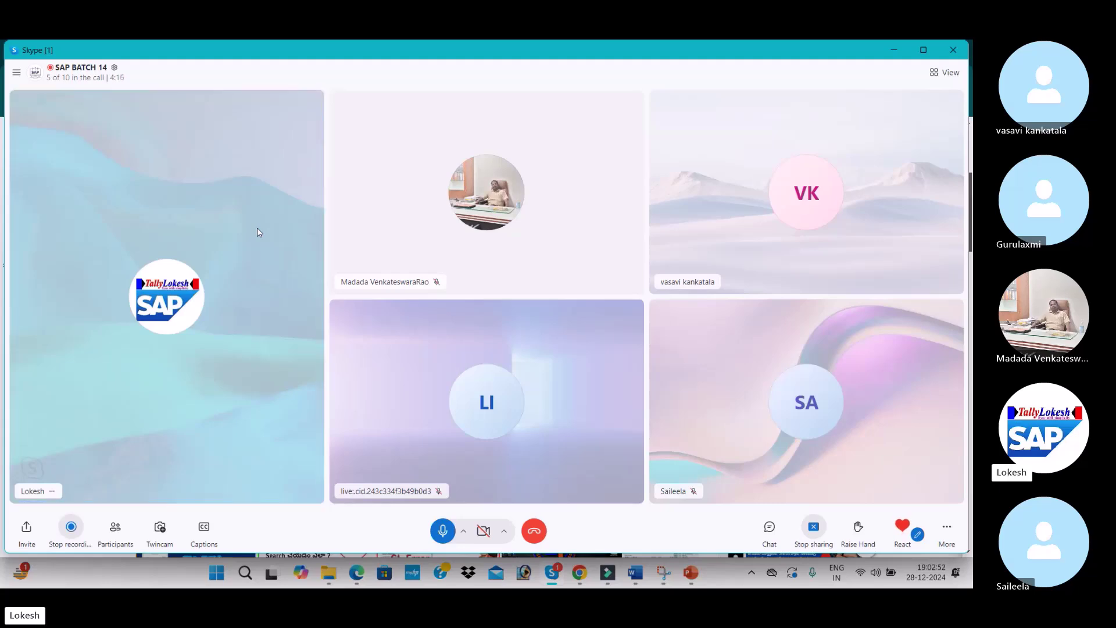
Minimise Skype and present the Dunning Overview-Configuration Steps slide as a slide show
left_click(892, 51)
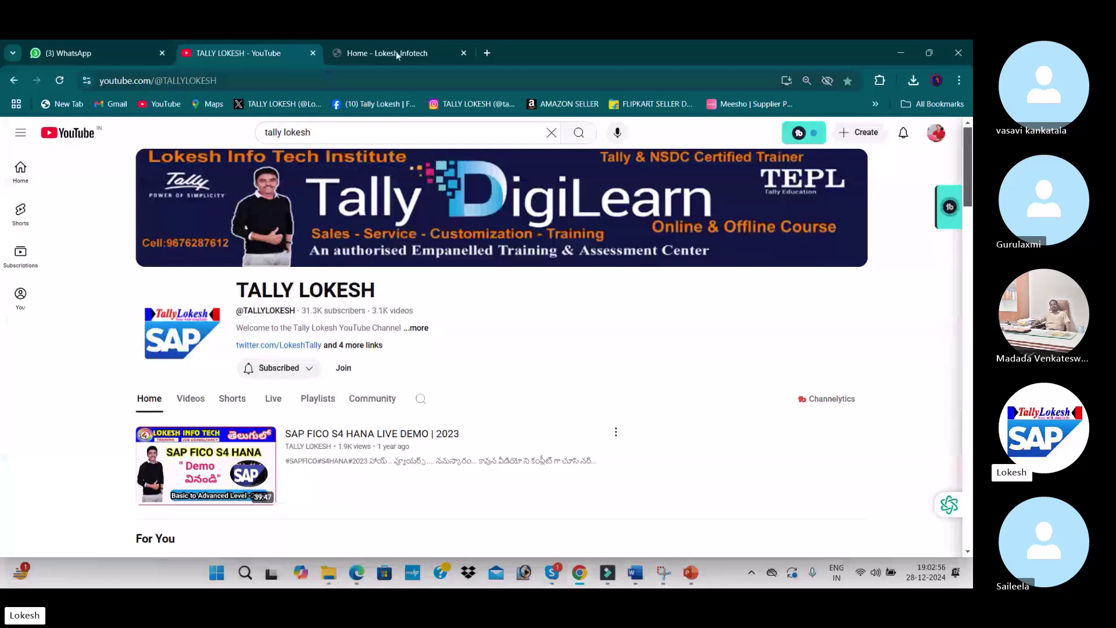
left_click(397, 53)
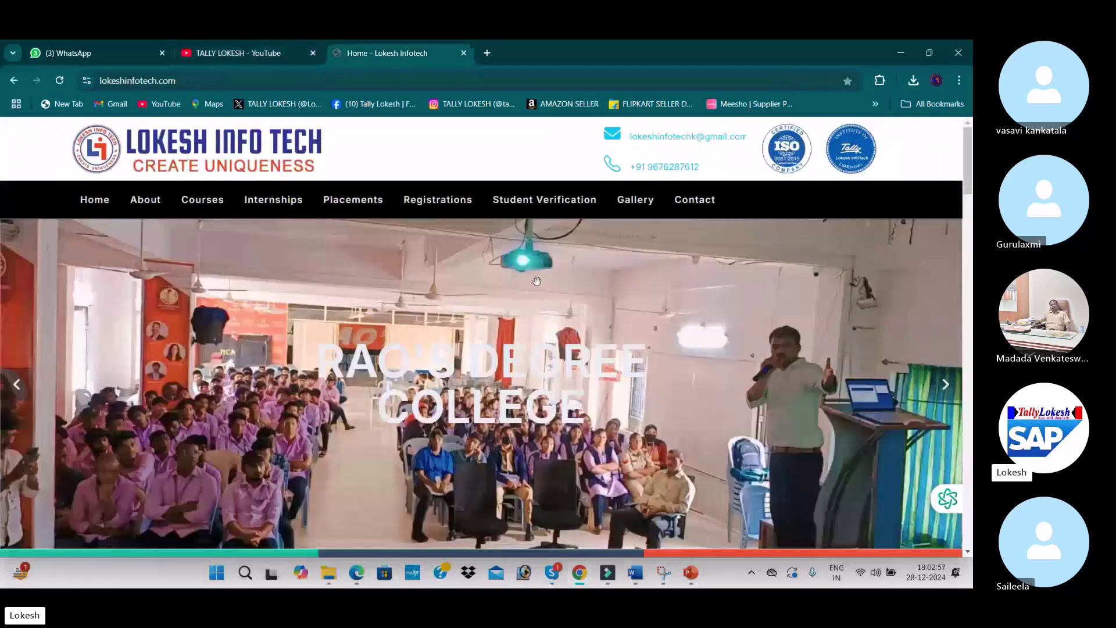
left_click(691, 573)
left_click(839, 555)
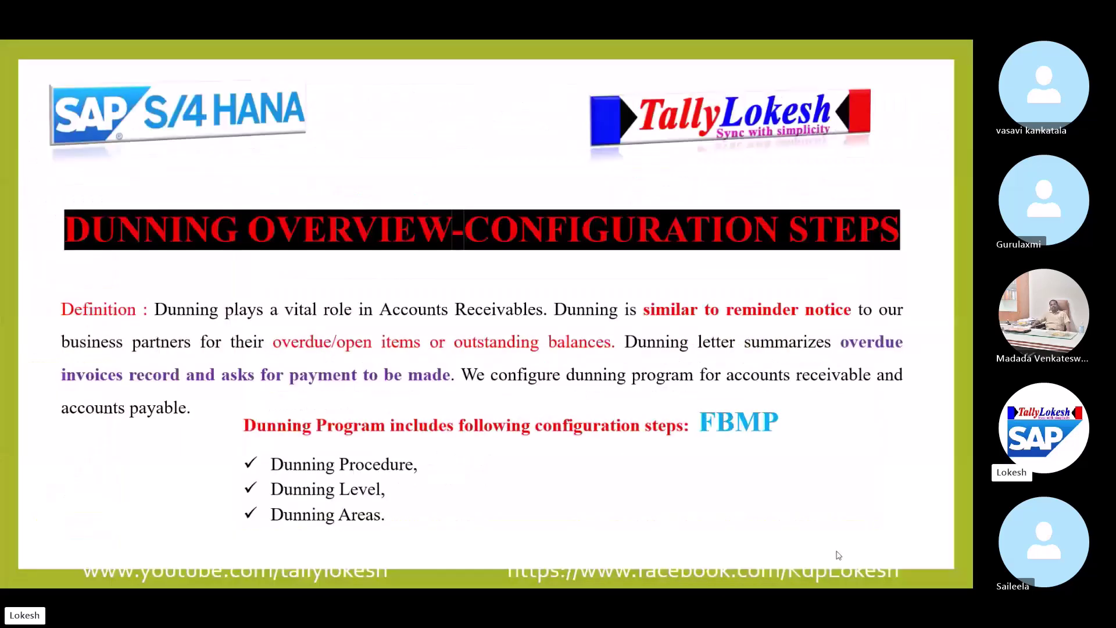
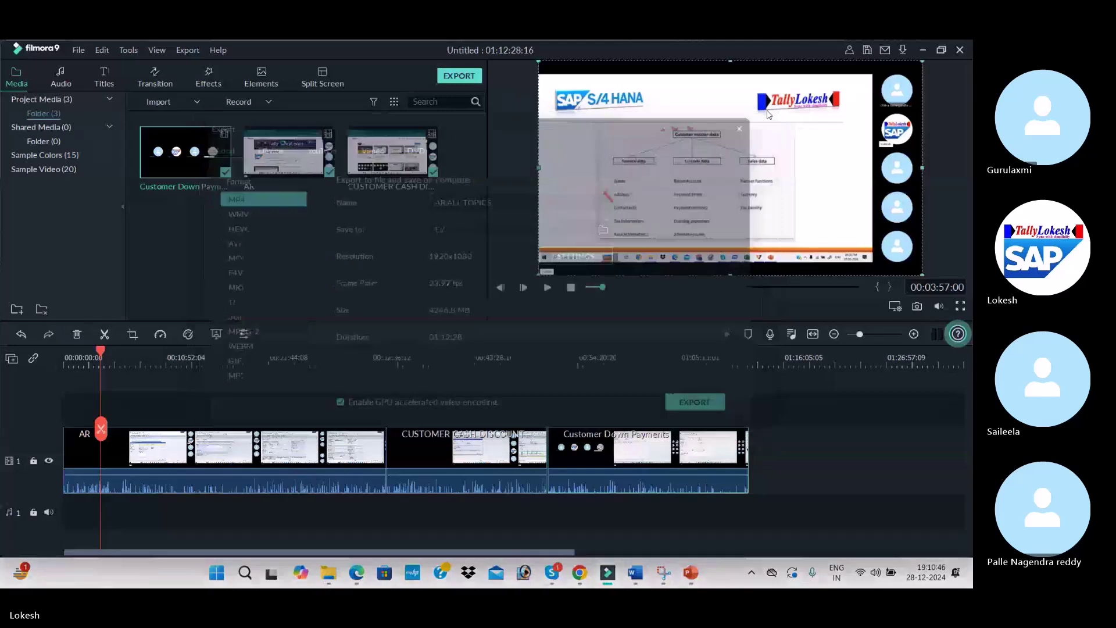
Launch SAP Logon 750 and log on to the SAP Fic connection, client 800, with the suggested user
left_click(921, 49)
left_click(723, 48)
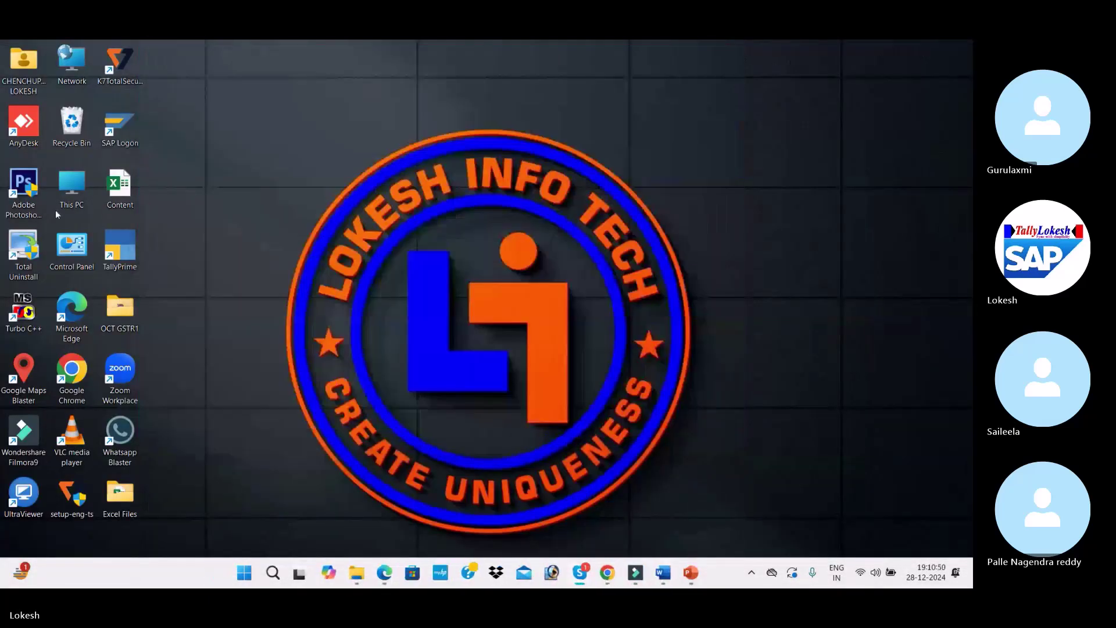
double_click(139, 126)
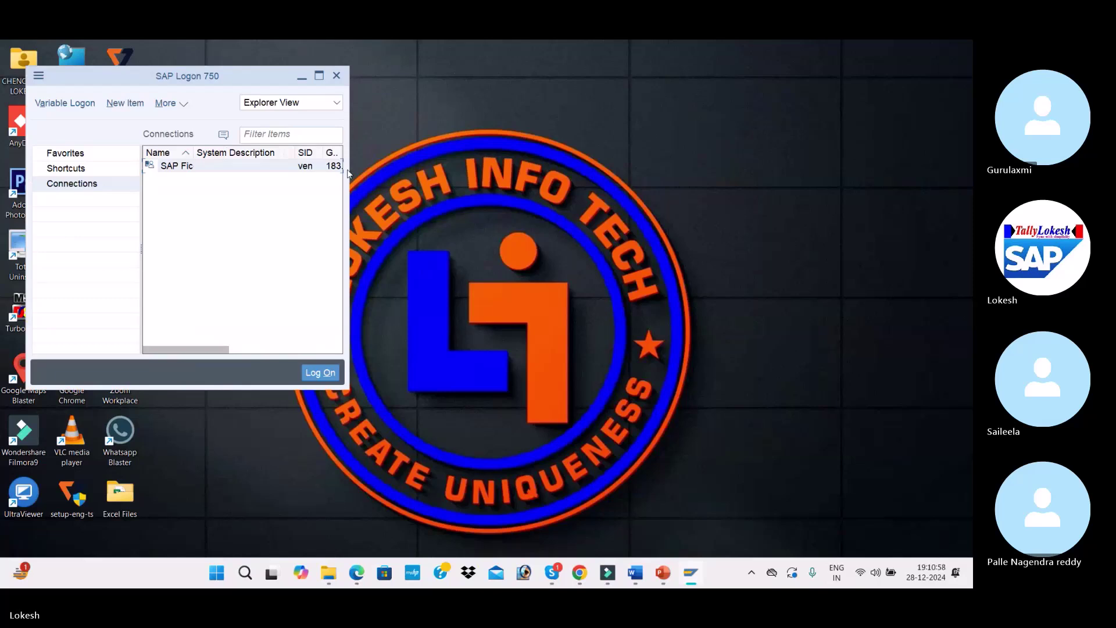
left_click(319, 75)
double_click(469, 139)
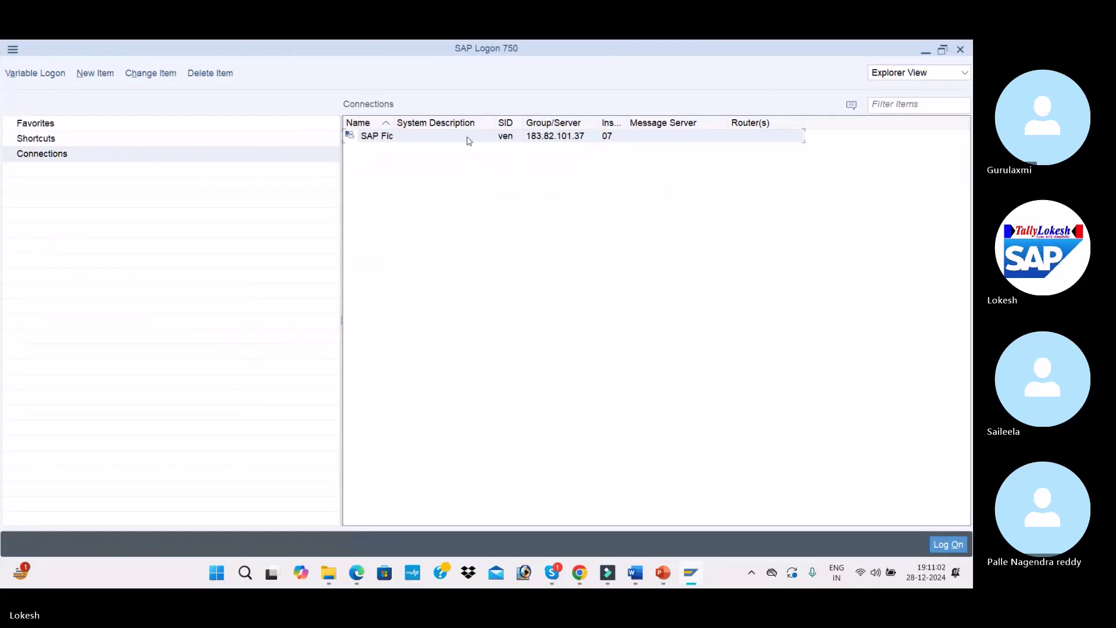
key("Tab")
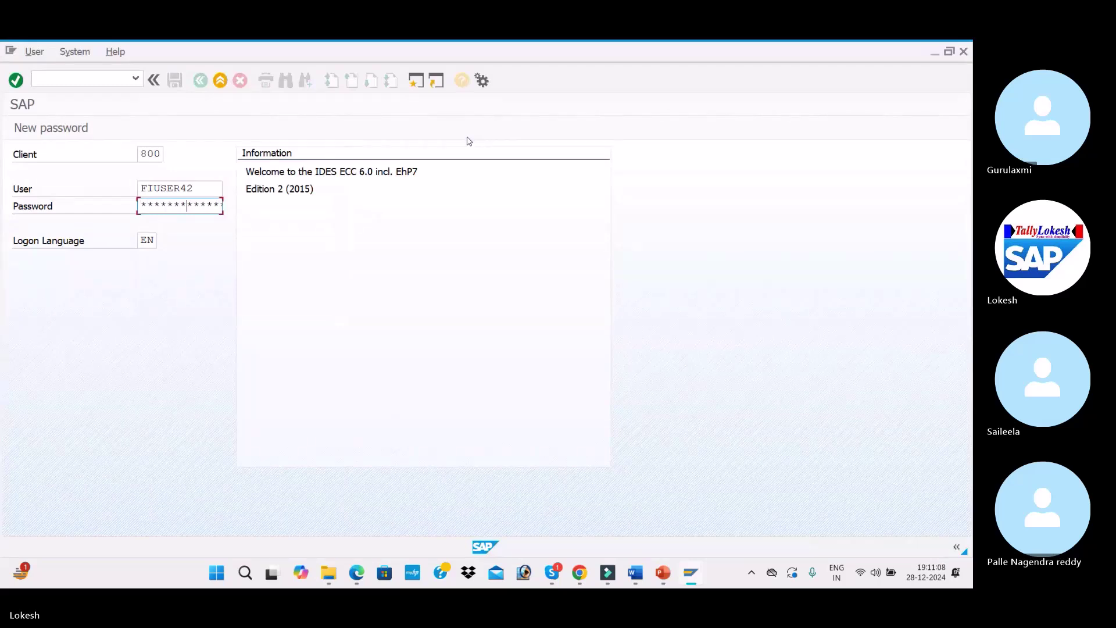
key("Return")
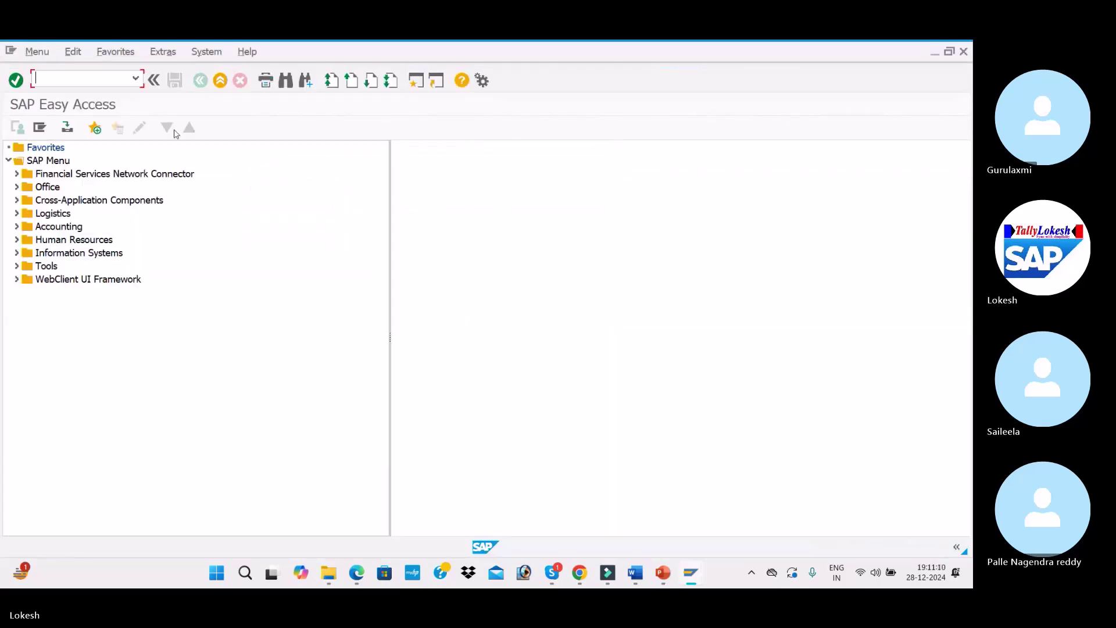
Run transaction FBMP to open dunning procedure maintenance
key("Tab")
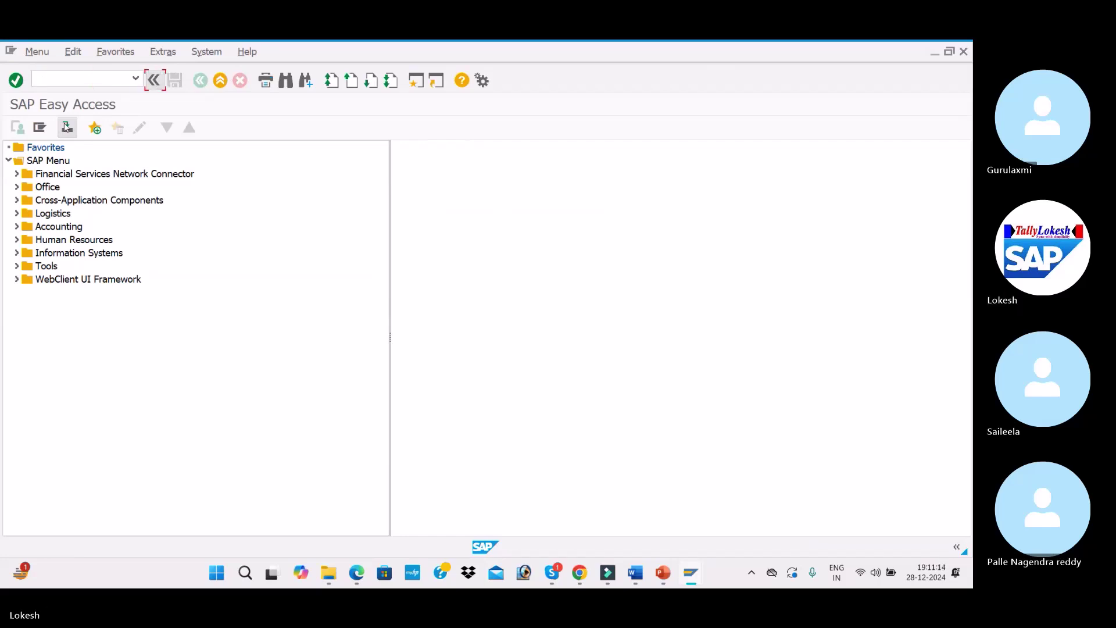
left_click(76, 75)
key("alt+Tab")
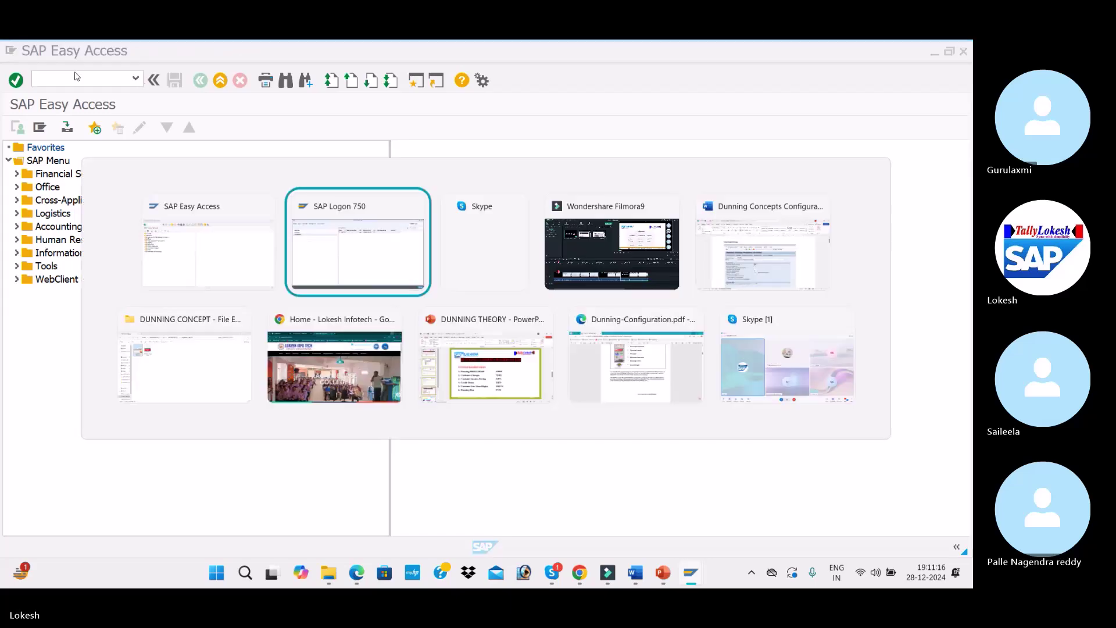
key("alt+Tab")
key("alt+Tab")
key("alt+Tab")
key("alt+Tab")
key("alt+Tab")
key("alt+Tab")
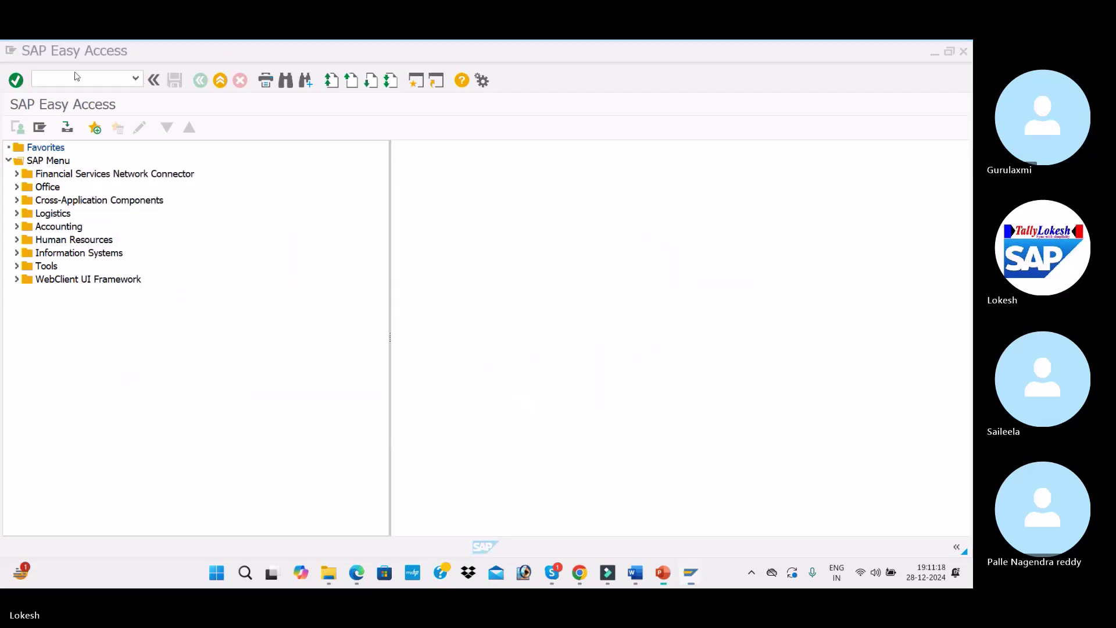
key("alt+Tab")
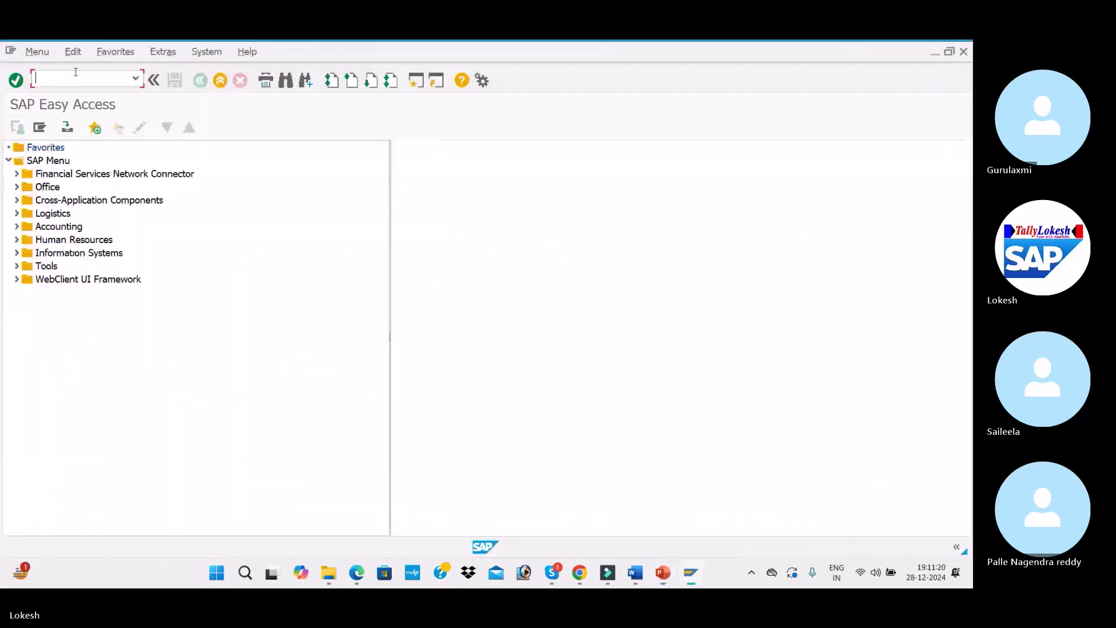
type("FBMP")
key("Return")
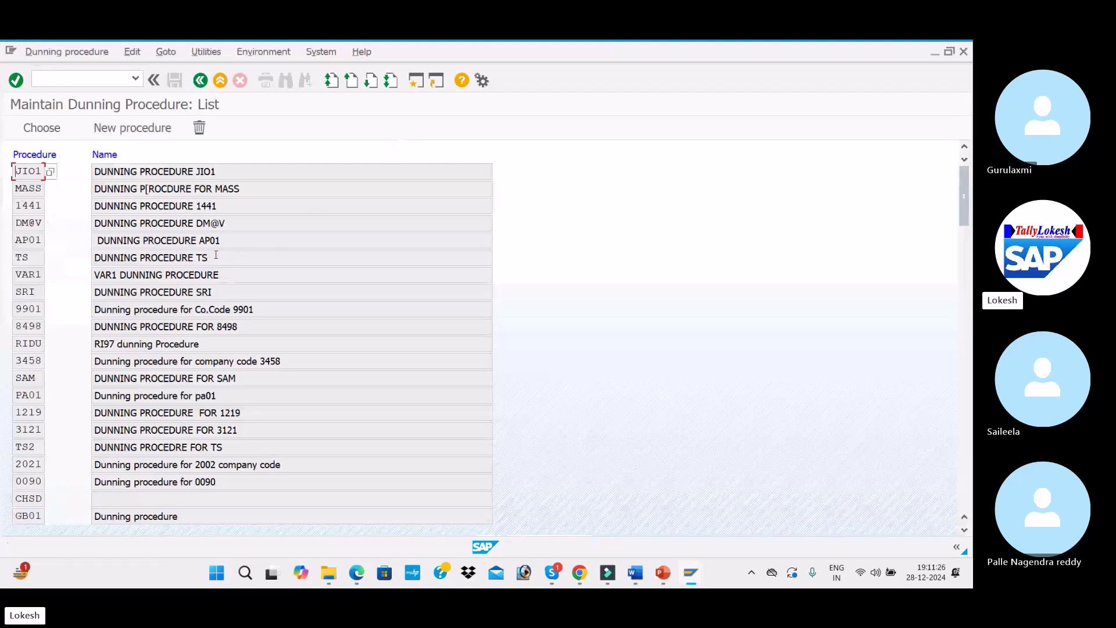
Review procedure JIO1's settings, then go back to the procedure list
scroll(233, 271, "down", 3)
scroll(233, 275, "up", 1)
scroll(234, 275, "up", 2)
double_click(205, 168)
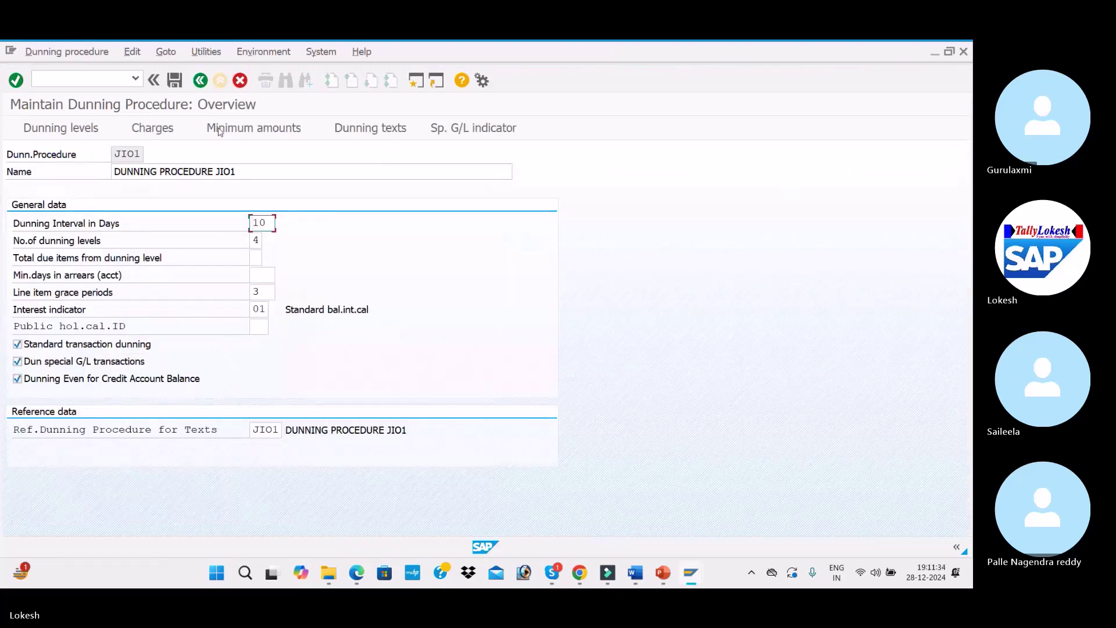
left_click(200, 80)
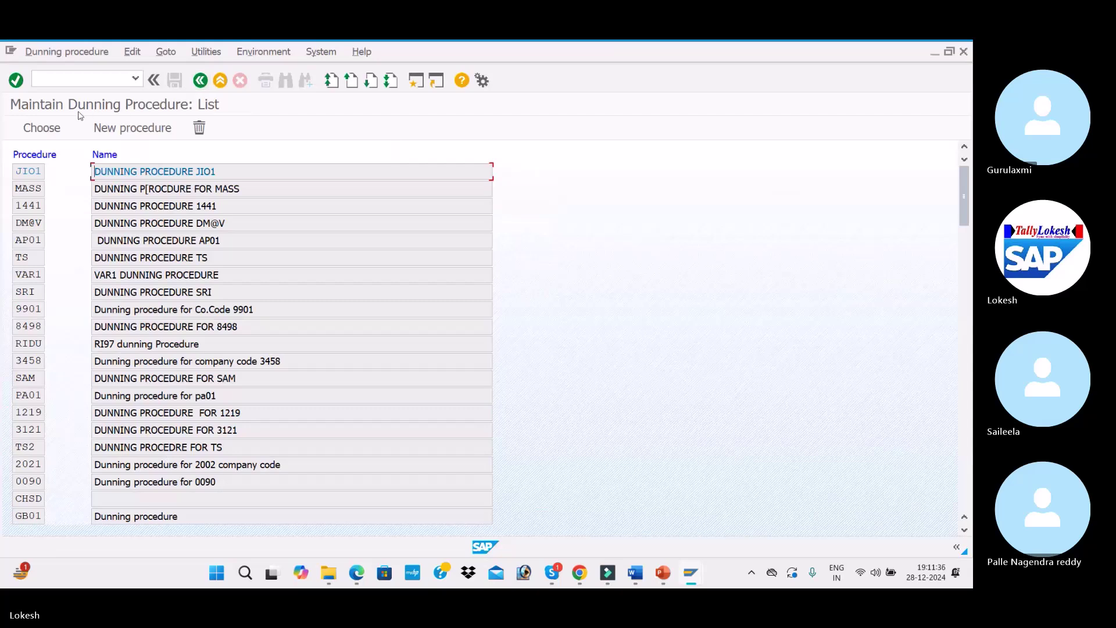
Create procedure ITC1 named 'DUNNING PROCEDURE FOR I' with a 10-day dunning interval
left_click(130, 128)
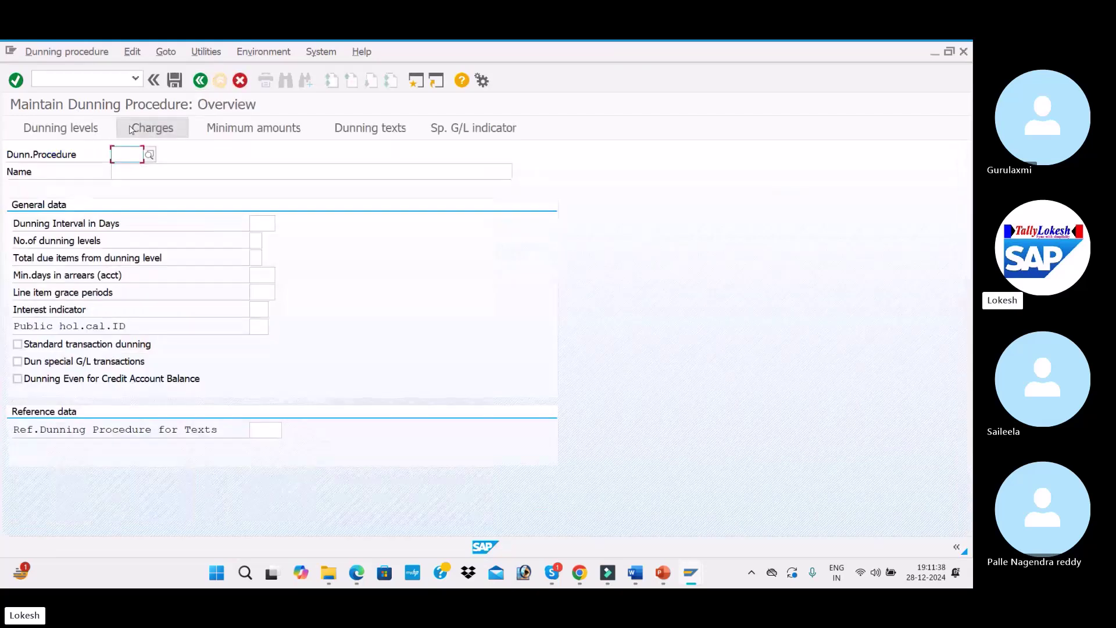
type("ITC1")
key("Return")
type("DUNNING PRO")
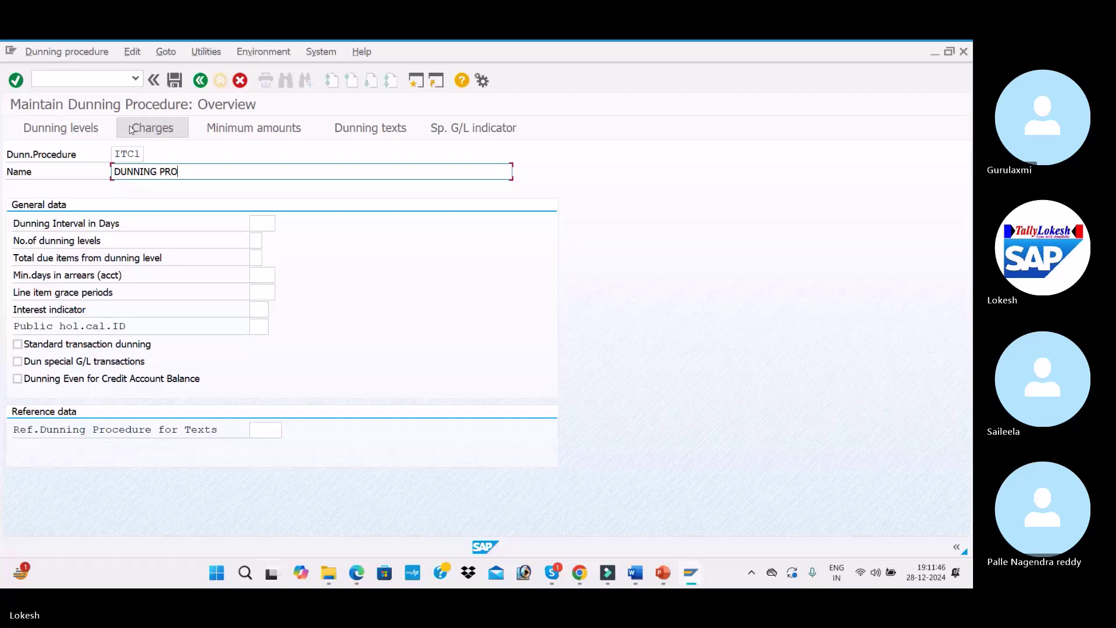
type("CEDURE FOR ITC1")
left_click(260, 221)
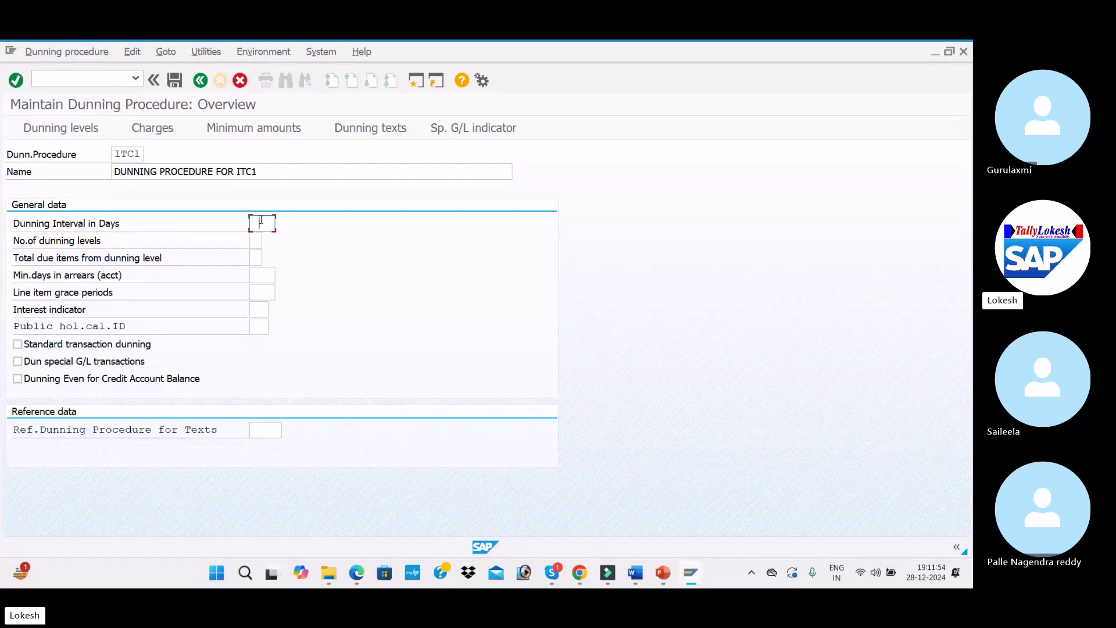
type("10")
key("Tab")
key("Tab")
key("Tab")
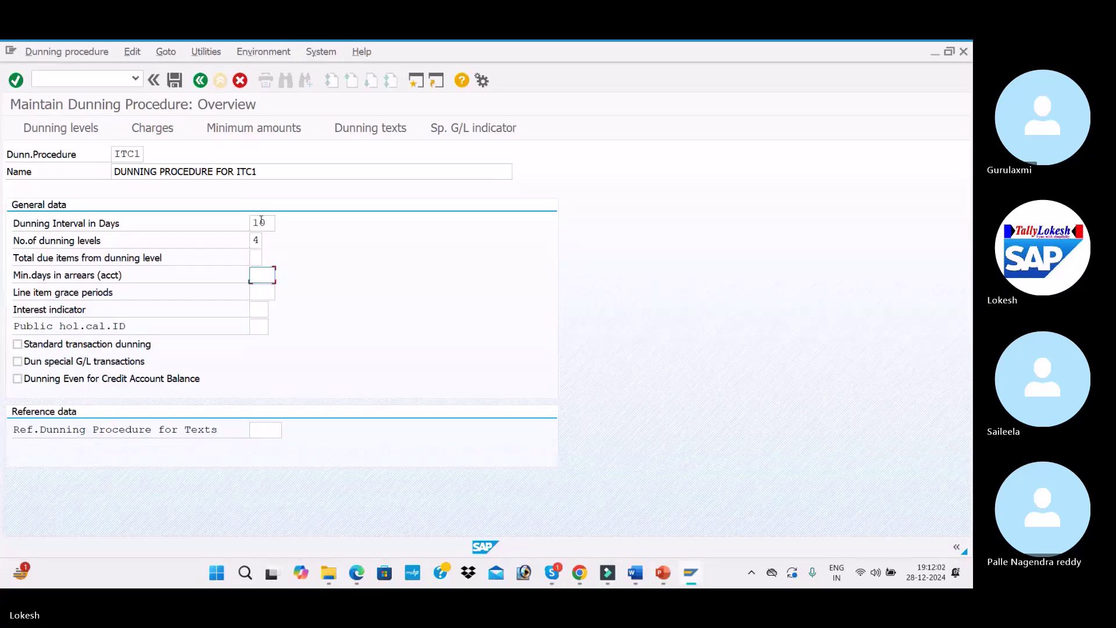
After checking the Word reference document, set the line item grace period to 3 days
key("alt+Tab")
key("alt+Tab")
key("alt+Tab")
key("alt+Tab")
key("alt+Tab")
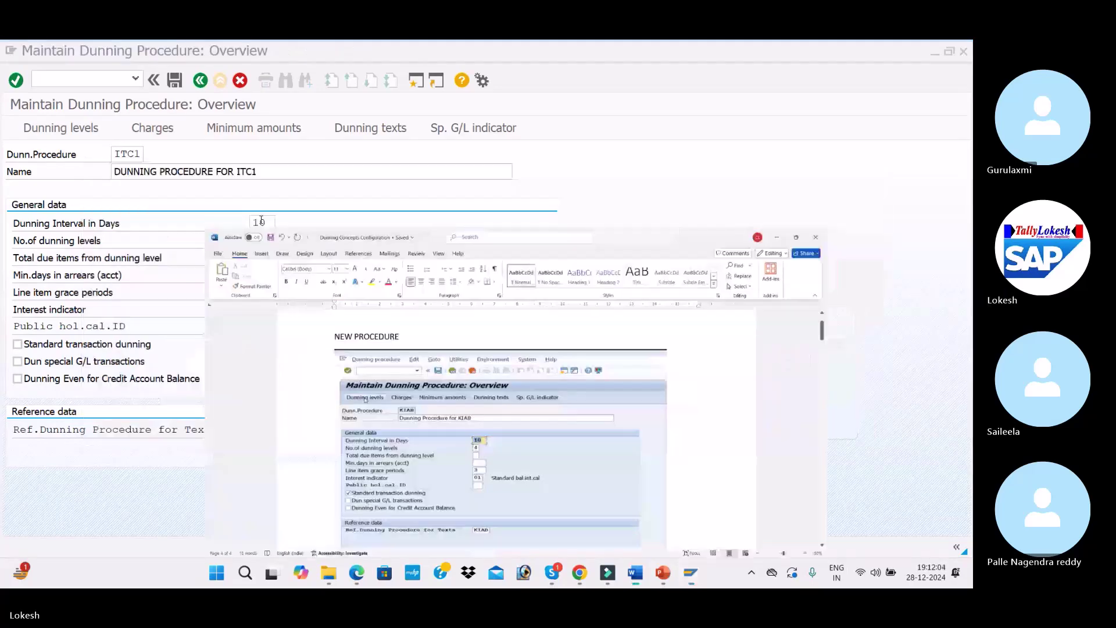
scroll(311, 237, "up", 2)
scroll(251, 218, "down", 3)
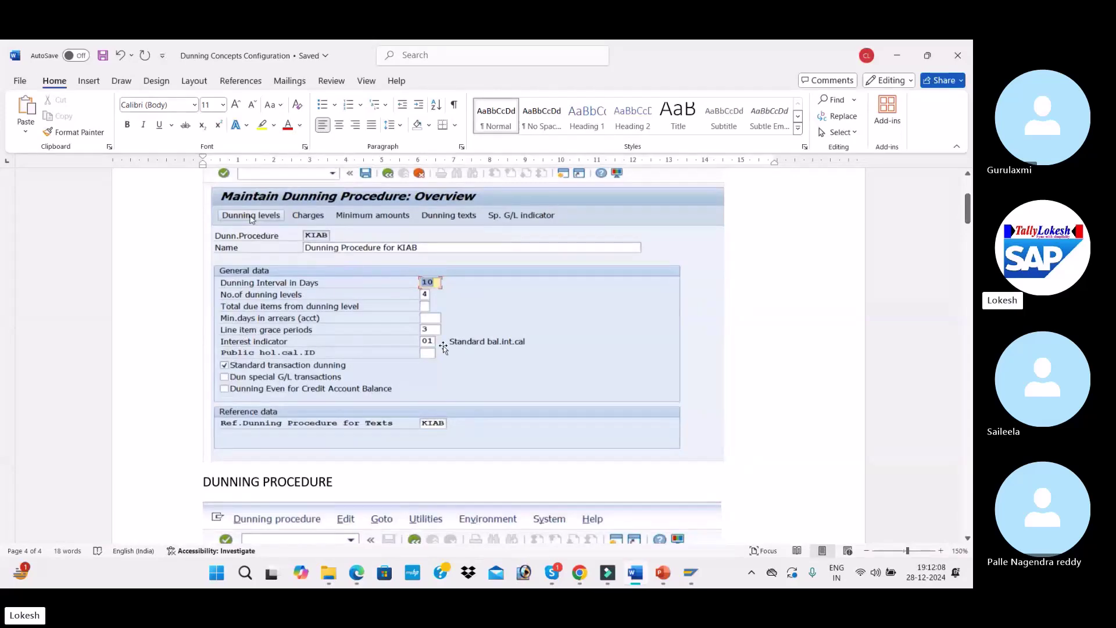
key("alt+Tab")
key("Tab")
type("3")
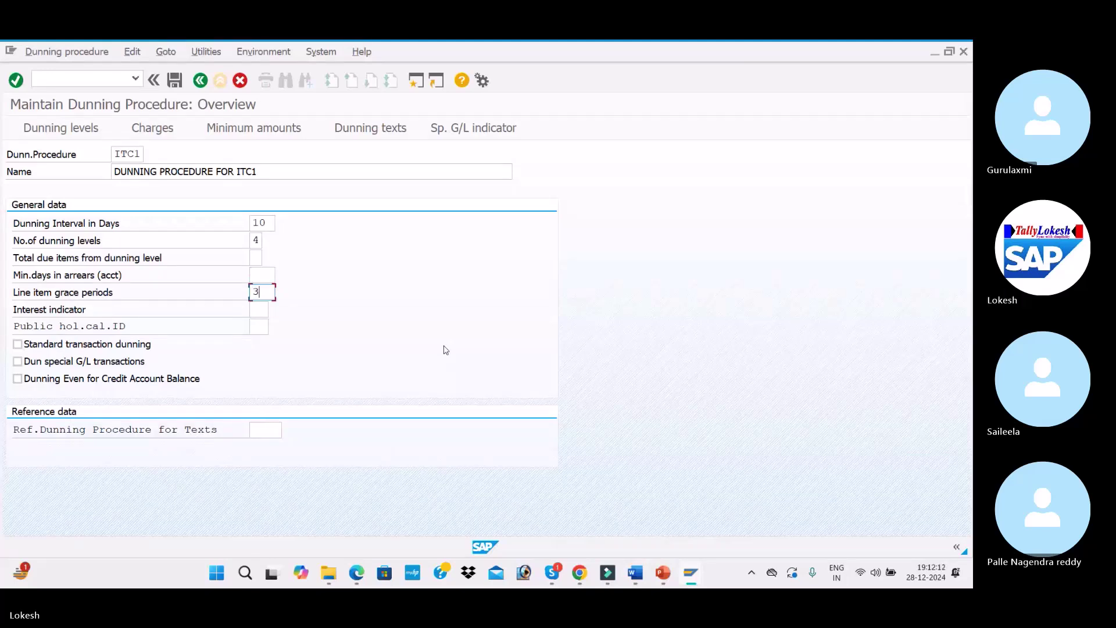
key("Tab")
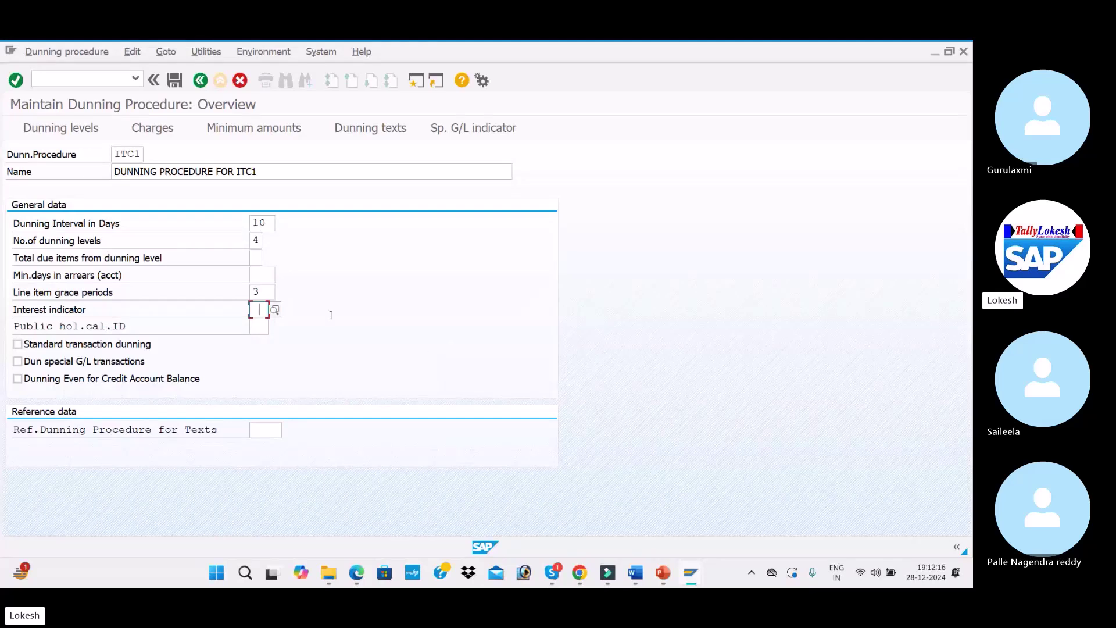
Choose interest indicator 01 (Standard bal.int.cal) and enable standard transaction dunning
left_click(275, 310)
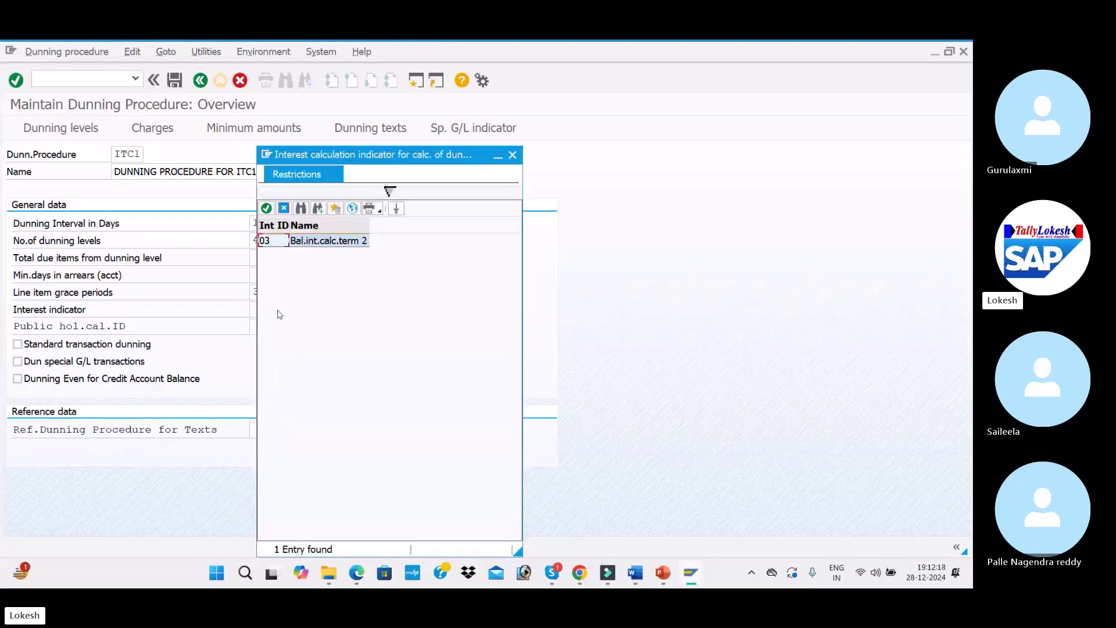
left_click(352, 208)
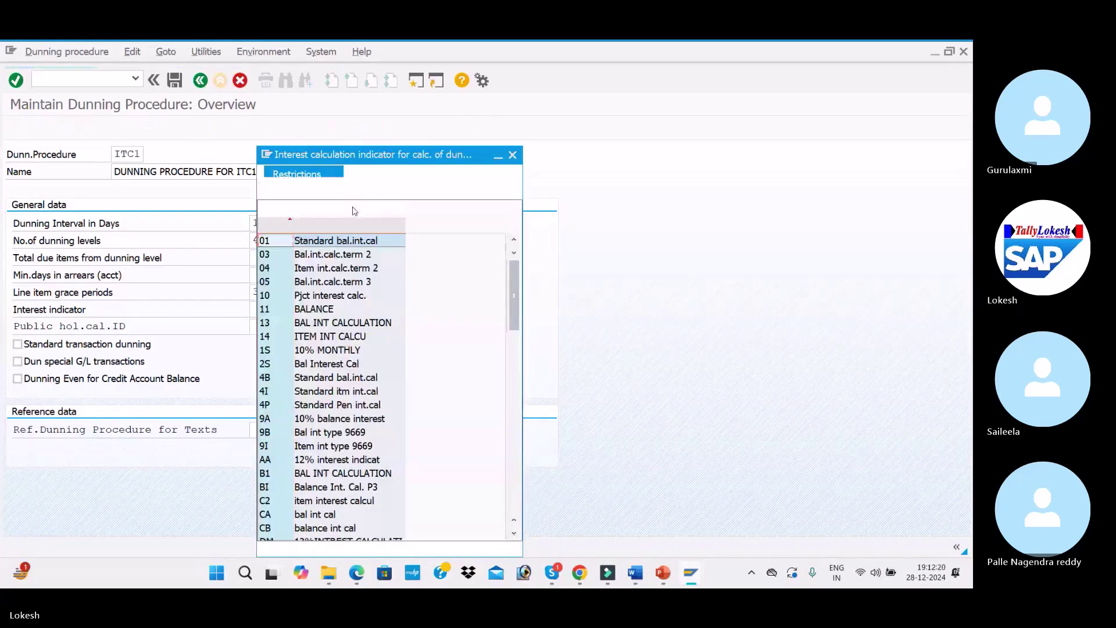
double_click(348, 246)
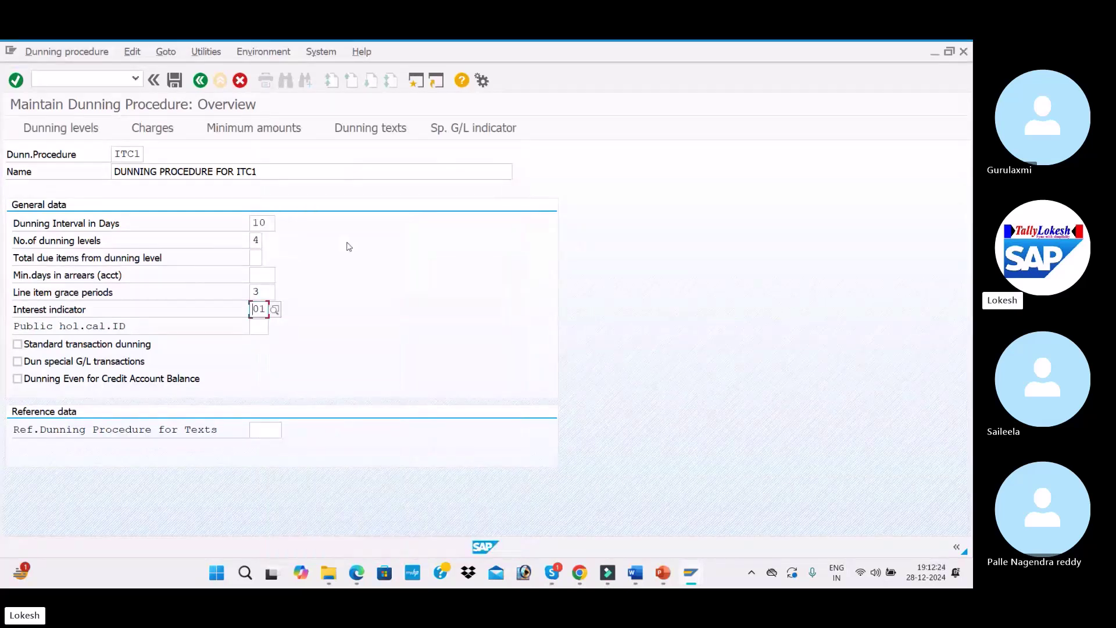
key("Tab")
left_click(18, 345)
Set ITC1 as the reference procedure for texts and confirm the entries past the dunning levels warning
left_click(269, 430)
type("ITC1")
key("Return")
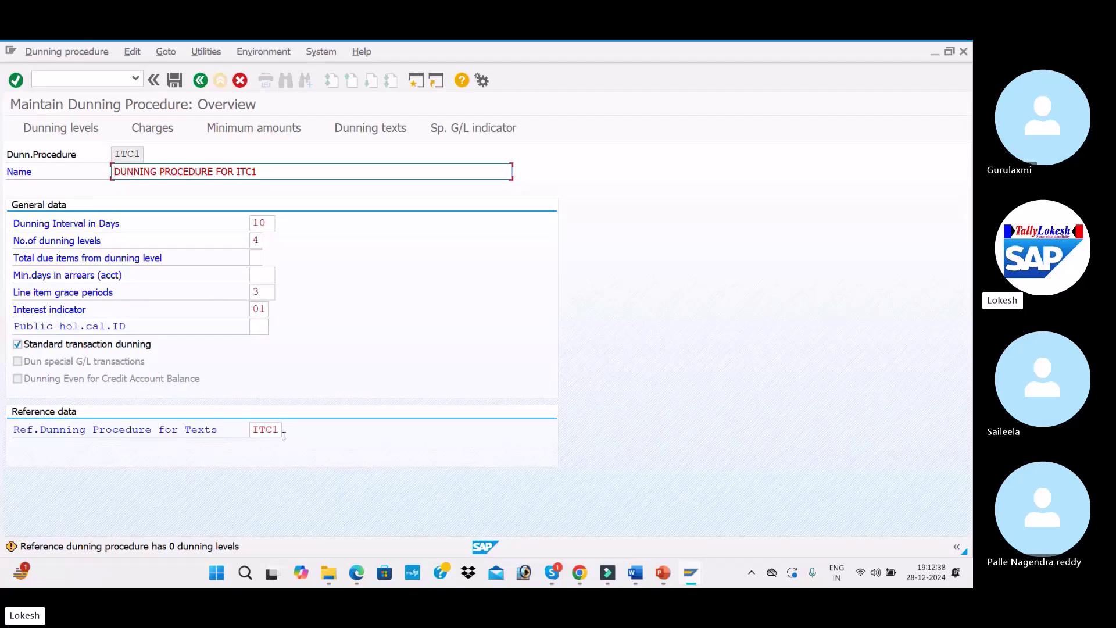
key("Return")
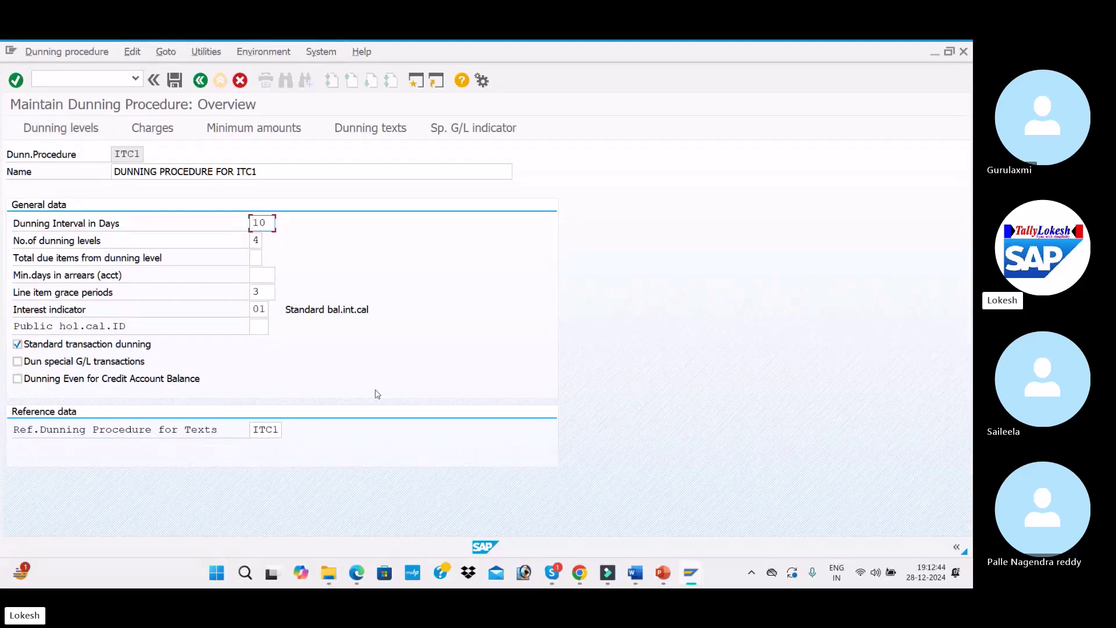
key("alt+Tab")
Change the Word heading above the dunning levels screenshot to 'DUNNING LEVEL' and return to SAP
scroll(514, 426, "down", 3)
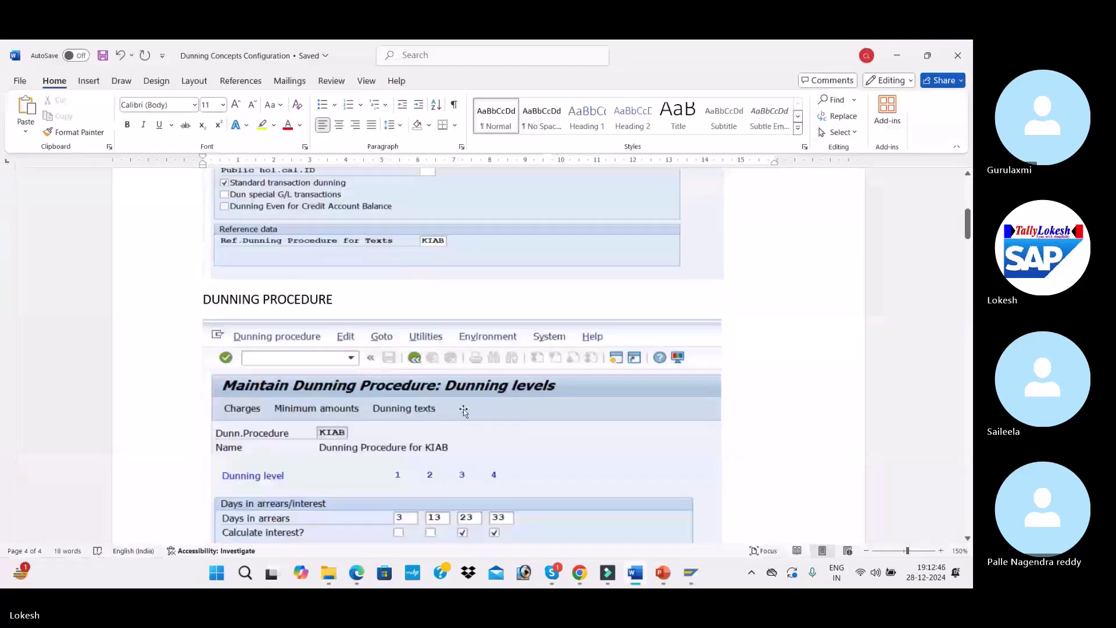
scroll(461, 406, "down", 2)
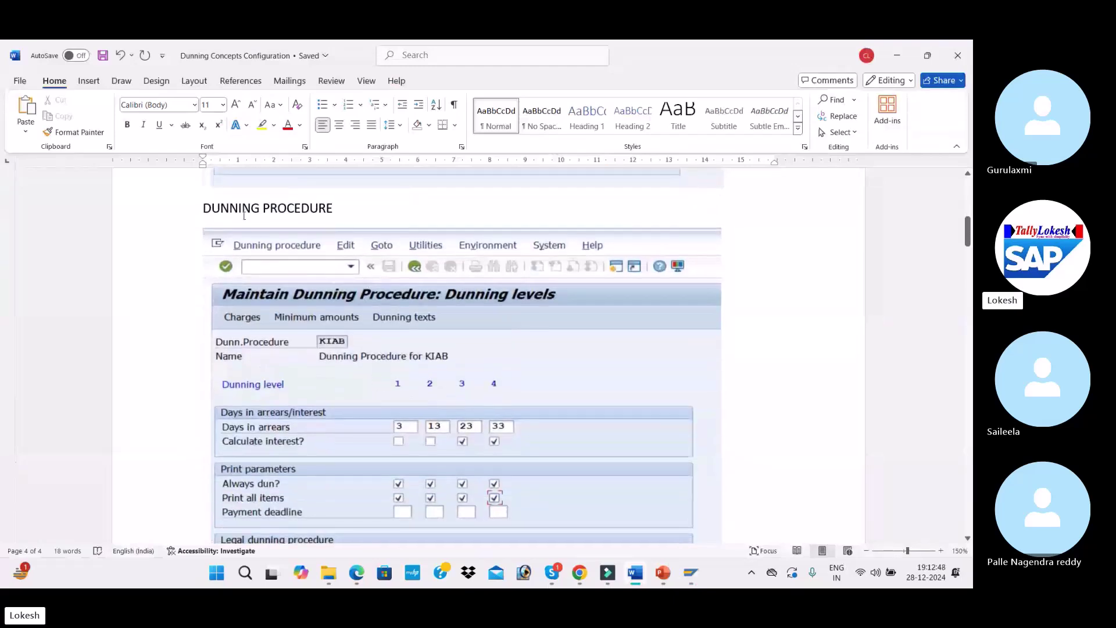
scroll(337, 261, "up", 10)
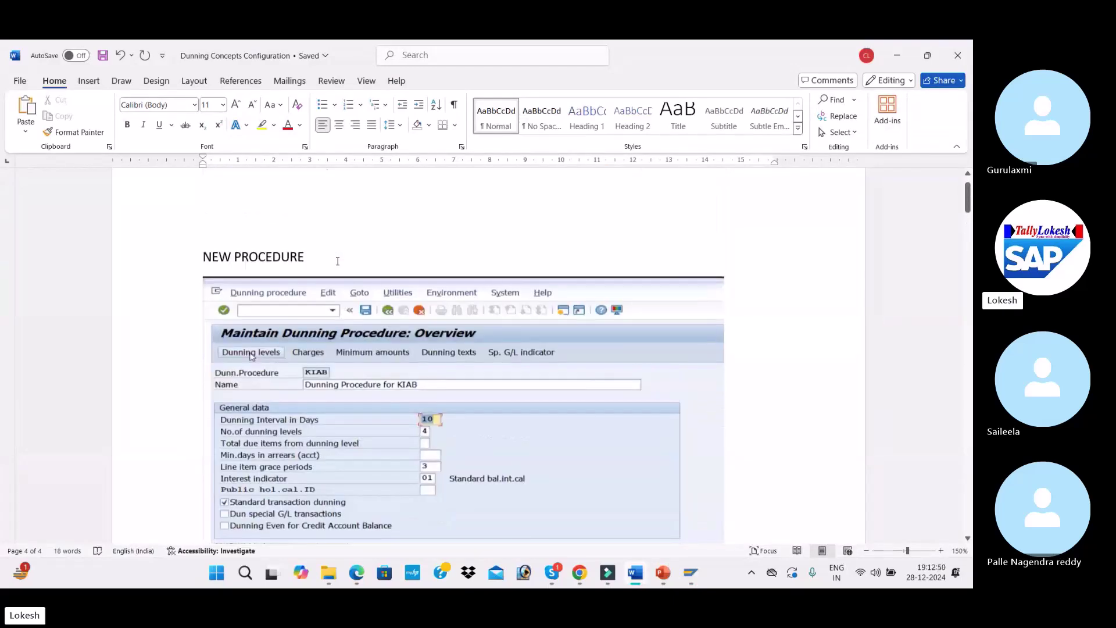
scroll(337, 261, "down", 10)
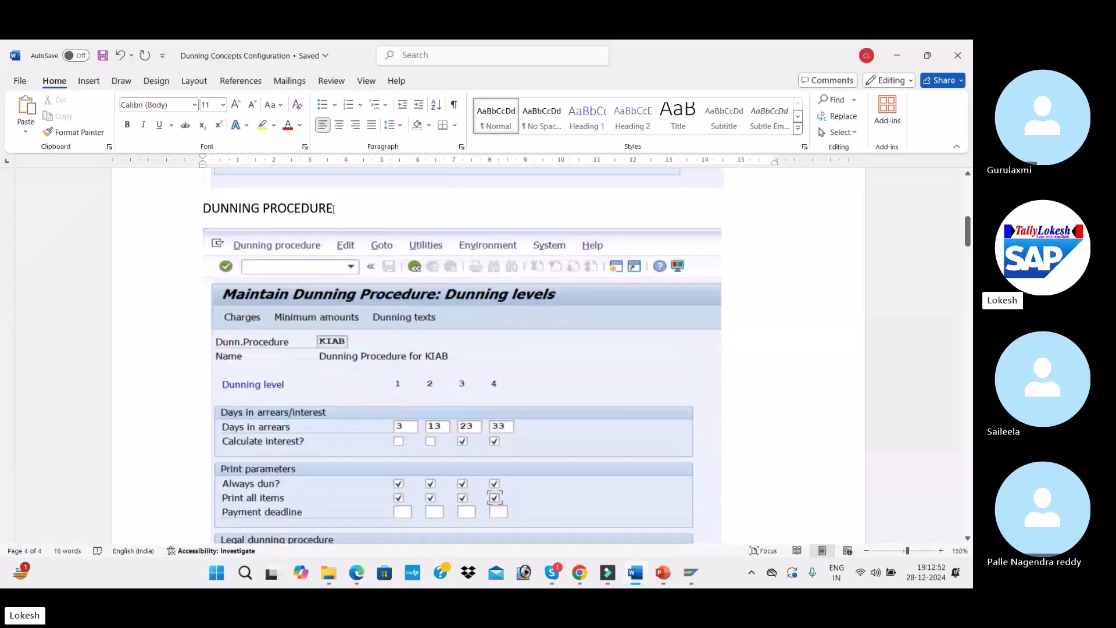
key("BackSpace")
key("BackSpace")
key("BackSpace")
key("BackSpace")
key("BackSpace")
key("BackSpace")
key("BackSpace")
key("BackSpace")
key("BackSpace")
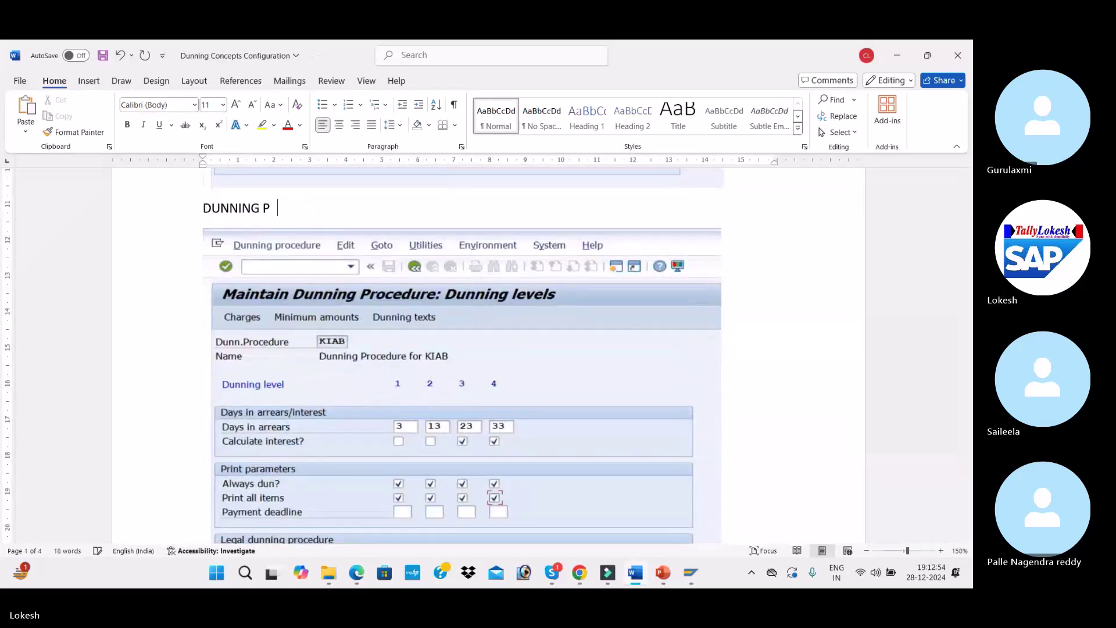
type("ING LEVEL")
scroll(708, 380, "down", 3)
key("alt+Tab")
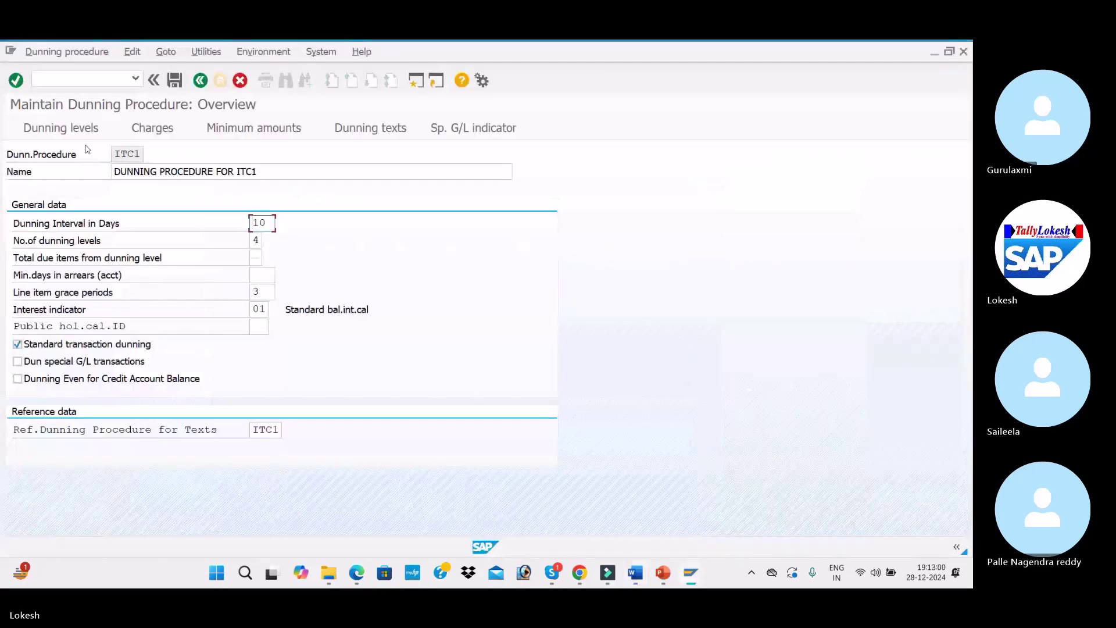
On ITC1's dunning levels, review arrears days 3/13/23/33 and enable interest calculation for levels 3 and 4
left_click(84, 129)
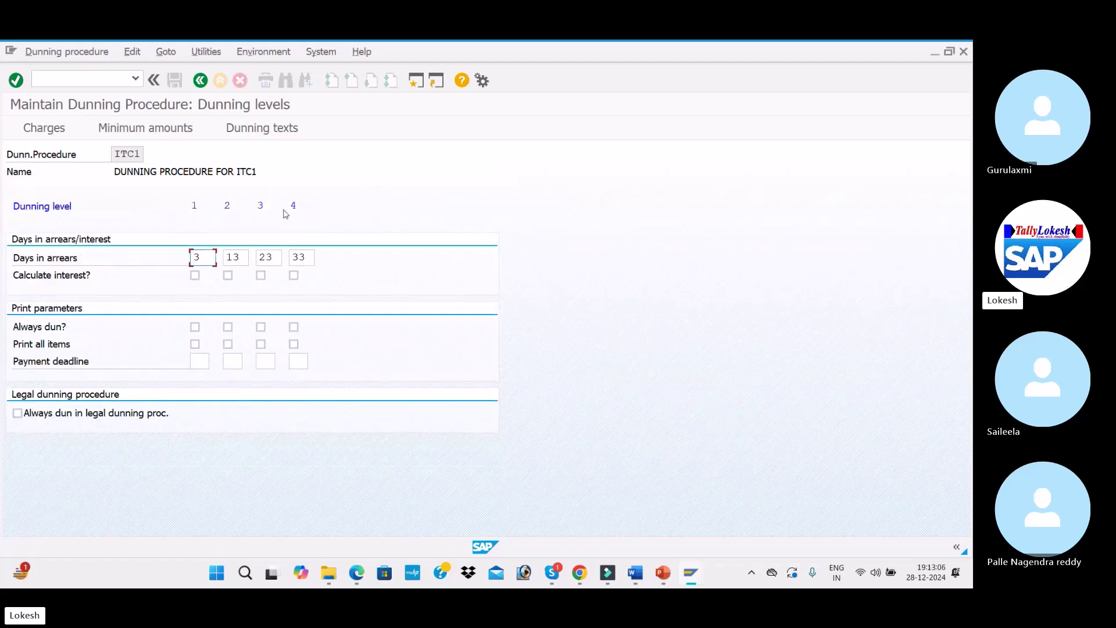
left_click(233, 256)
left_click(268, 256)
left_click(297, 256)
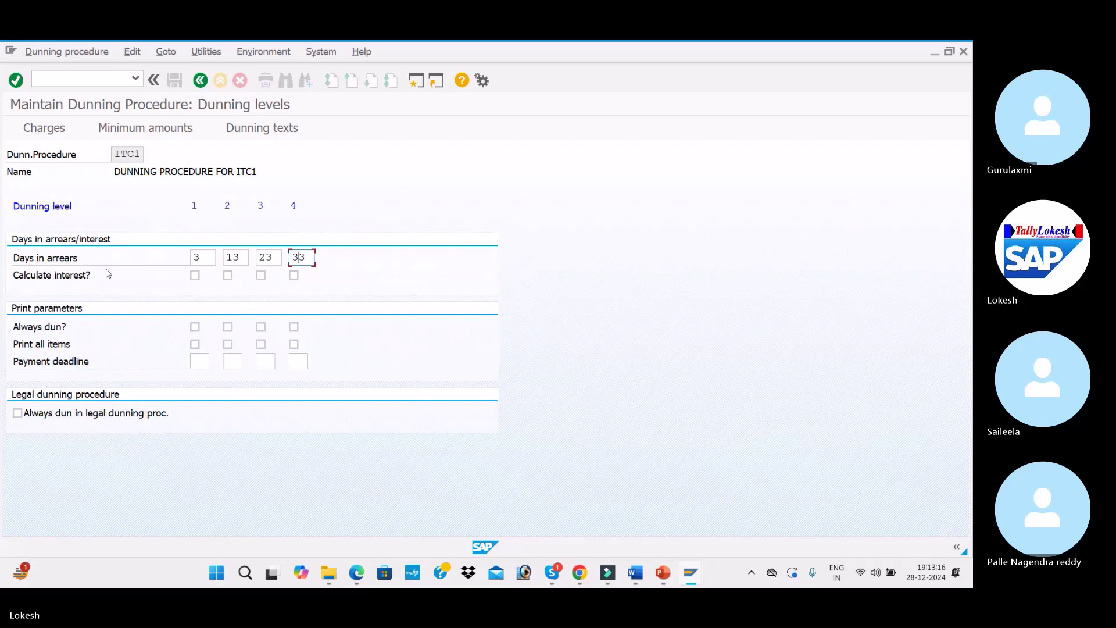
left_click(243, 259)
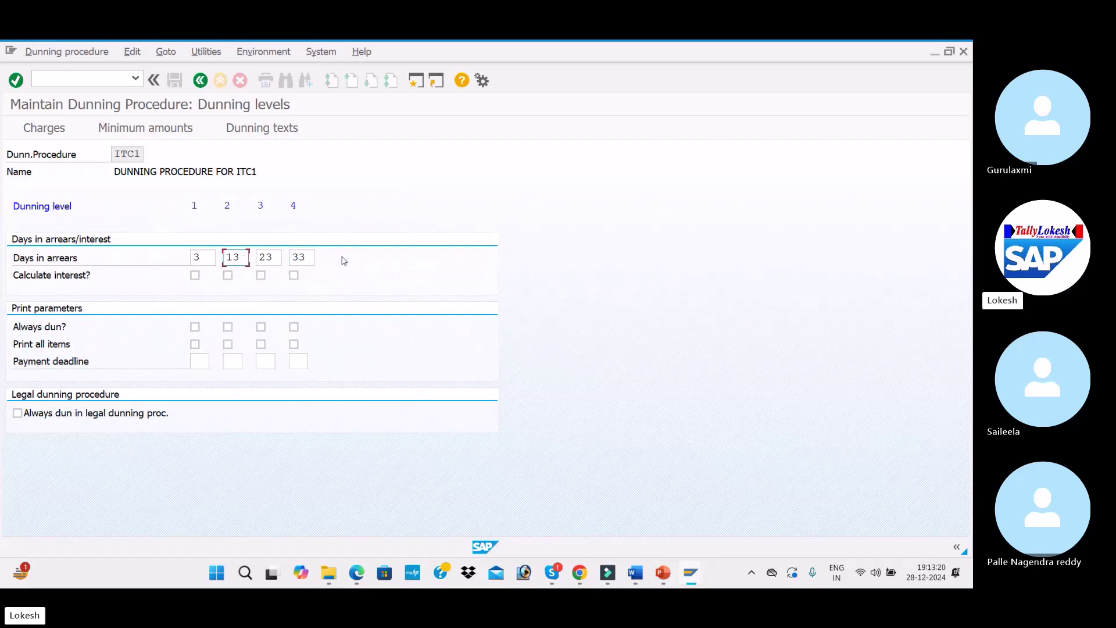
left_click(260, 277)
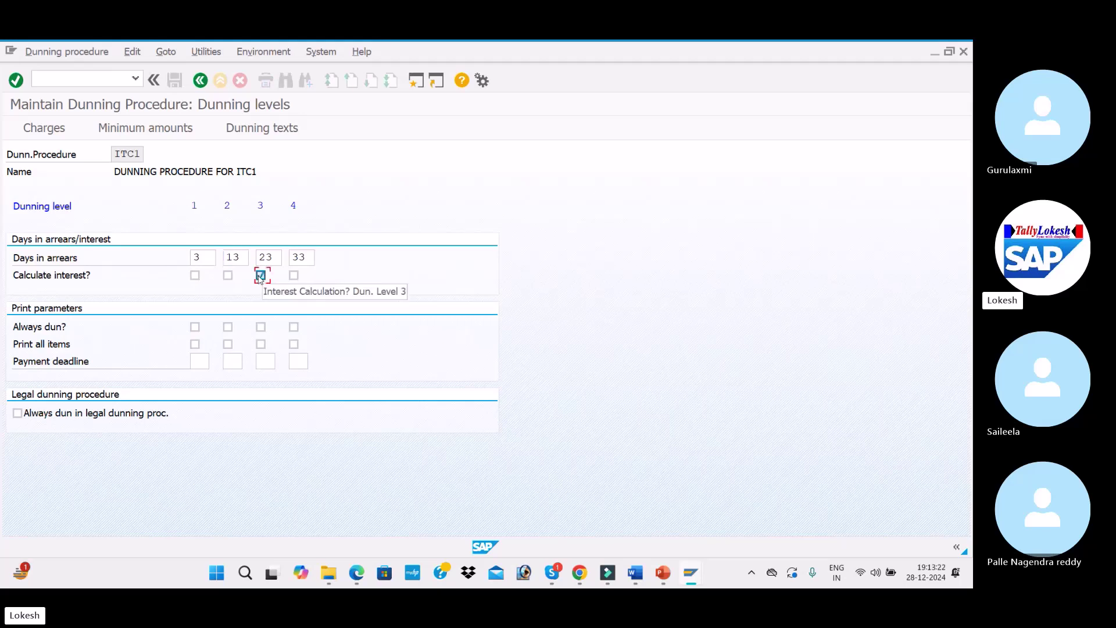
left_click(293, 276)
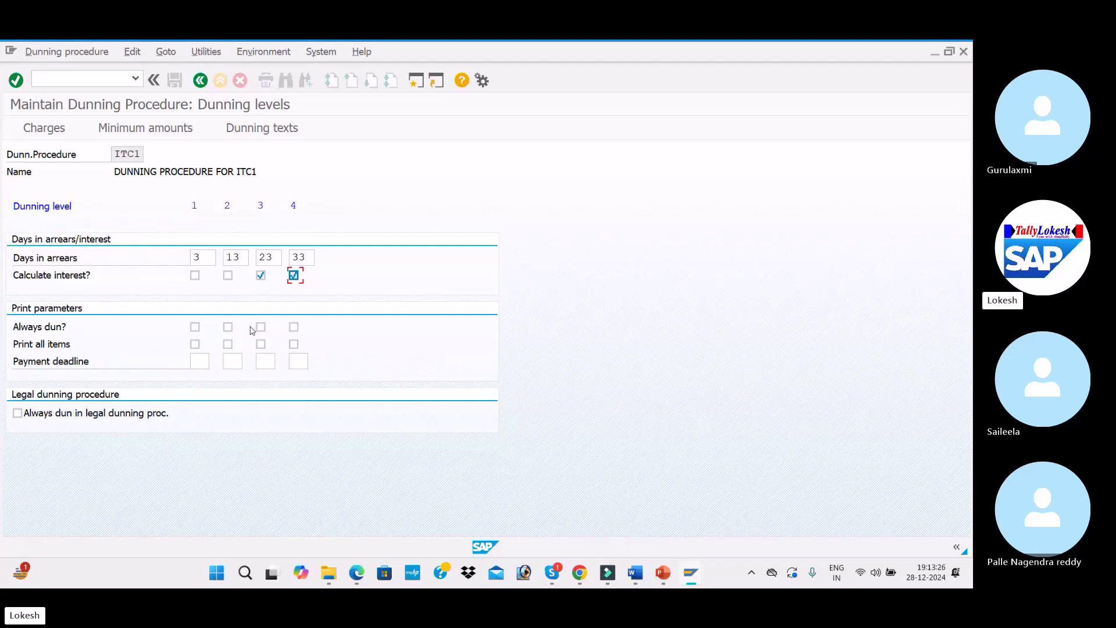
Tick Always dun and Print all items for all four dunning levels
left_click(195, 328)
left_click(228, 328)
left_click(261, 327)
left_click(293, 327)
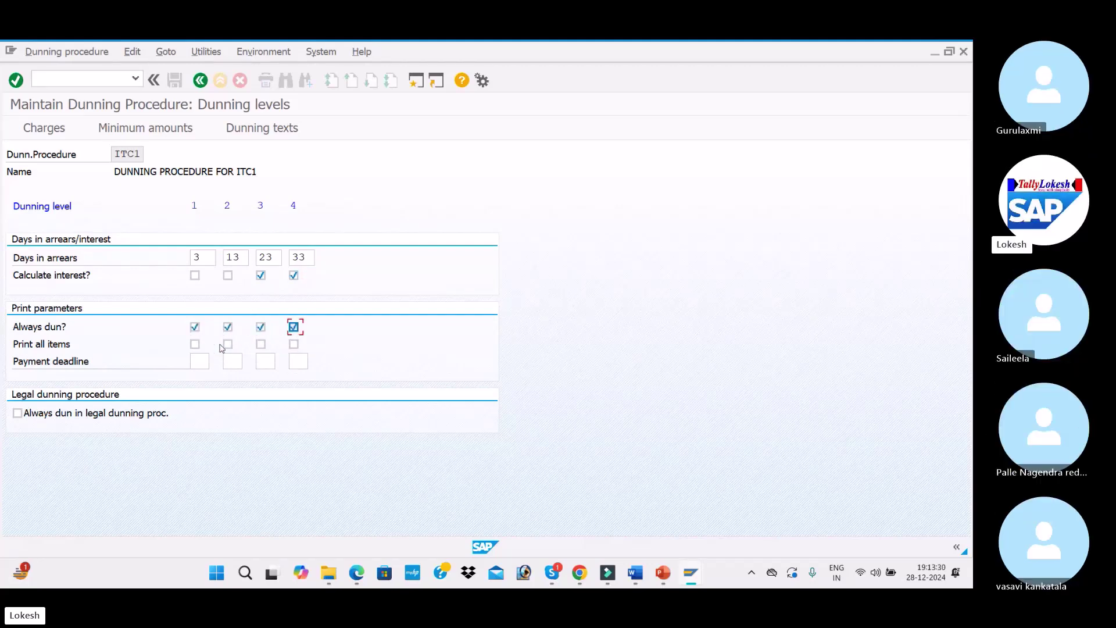
left_click(194, 344)
left_click(228, 344)
left_click(261, 344)
left_click(294, 344)
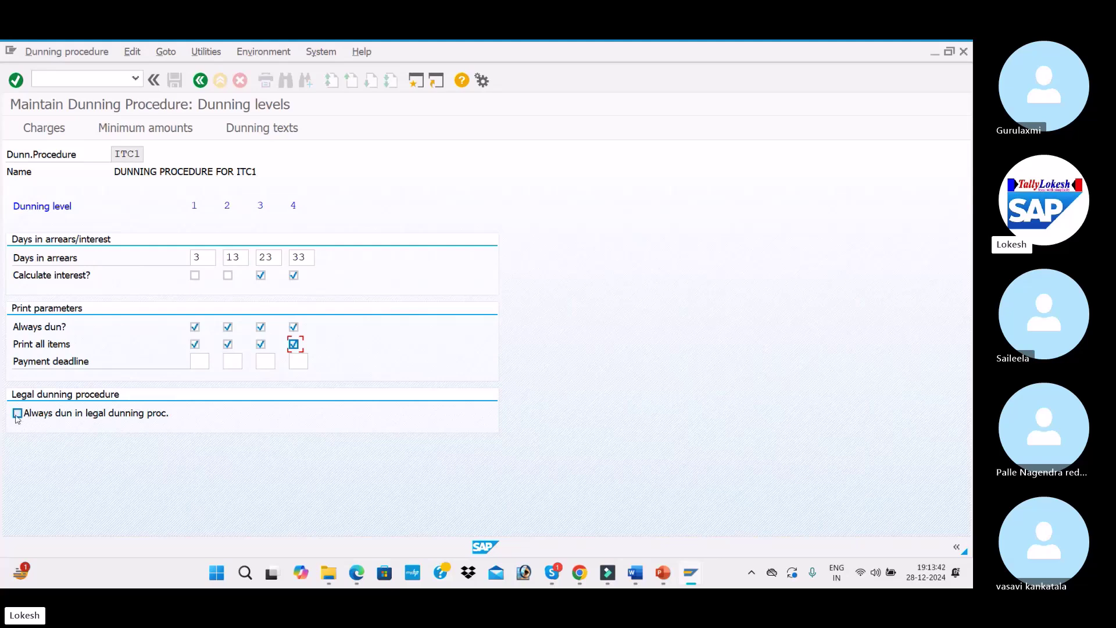
key("alt+Tab")
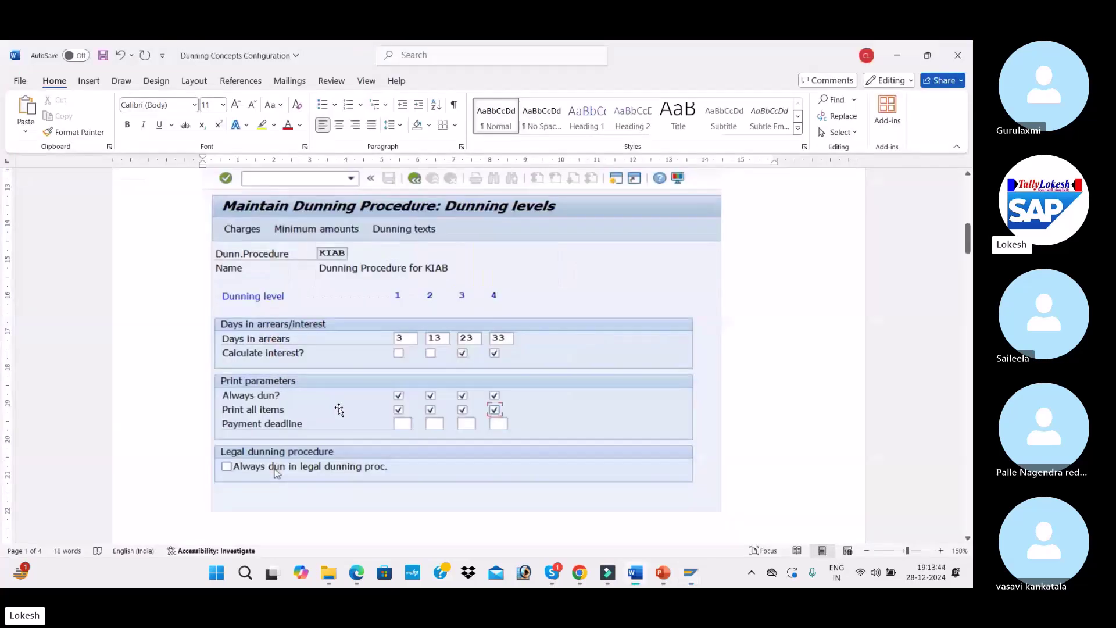
scroll(339, 408, "down", 3)
scroll(339, 407, "down", 10)
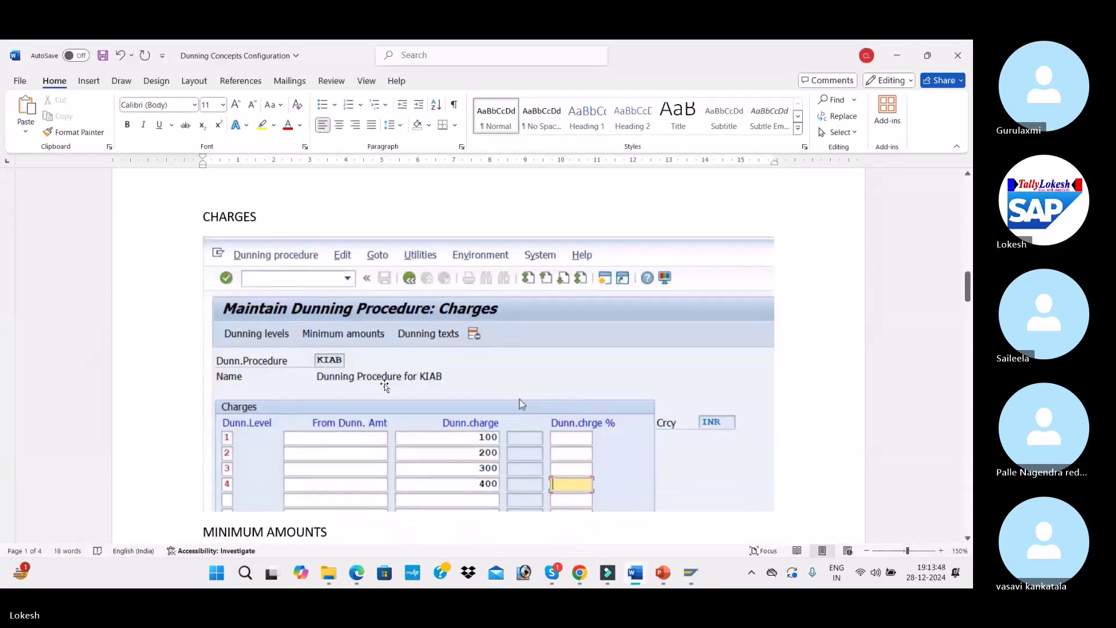
scroll(398, 414, "down", 1)
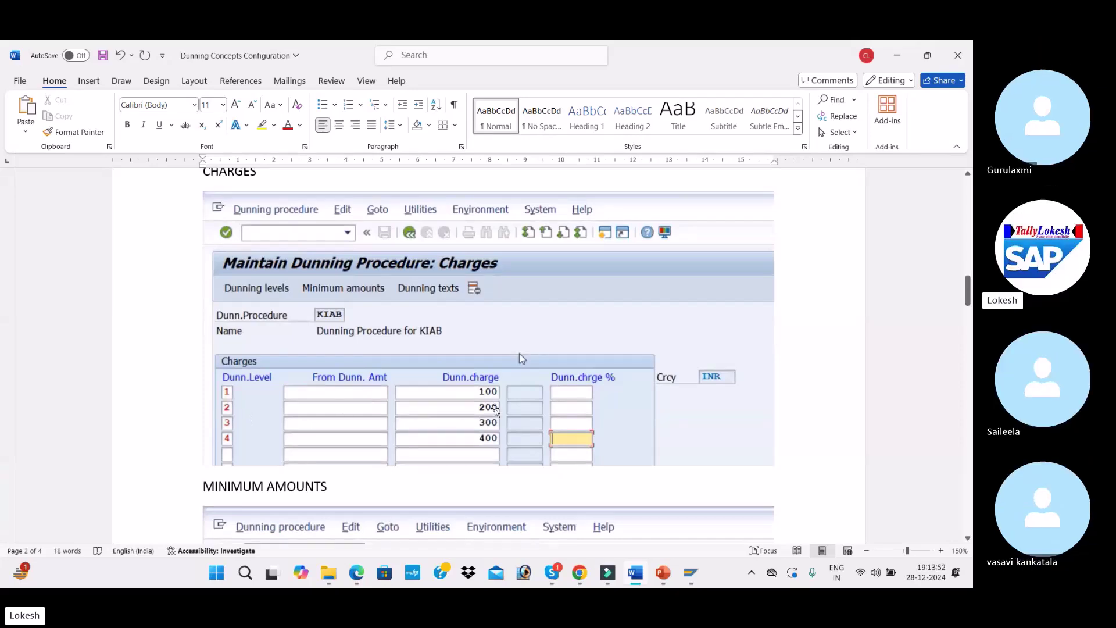
key("alt+Tab")
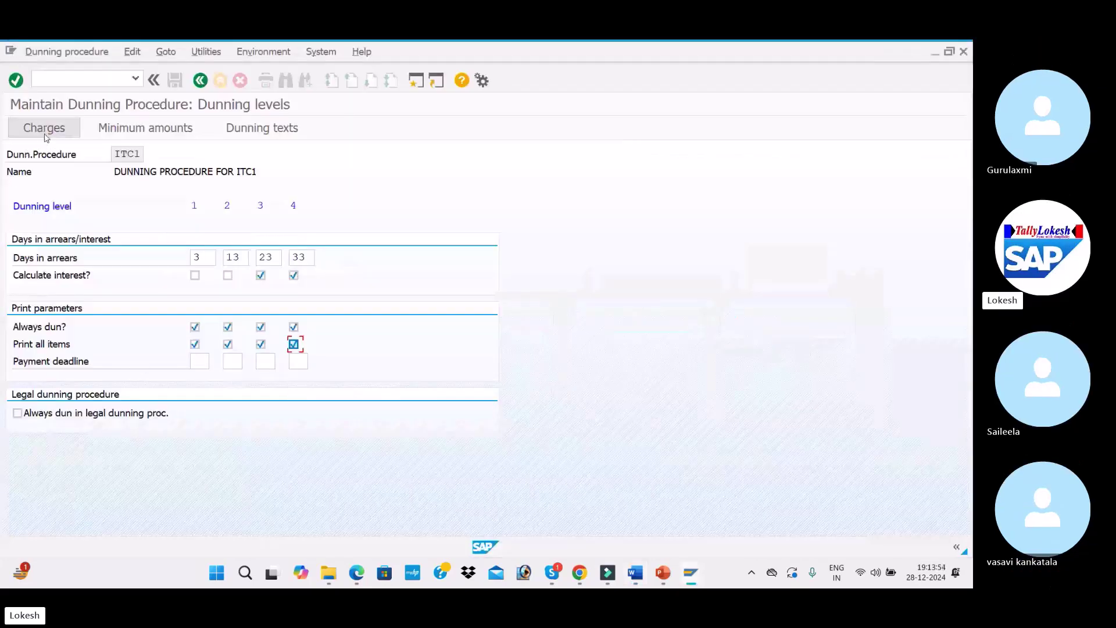
Open ITC1's dunning charges in currency INR and add rows for dunning levels 1 to 4
left_click(46, 136)
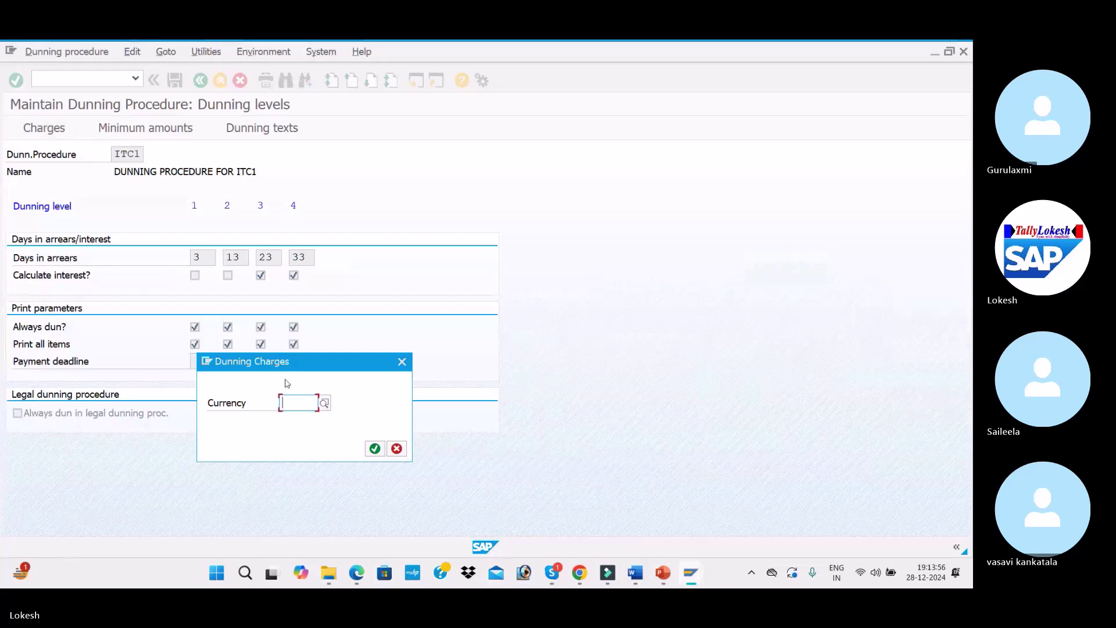
type("INR")
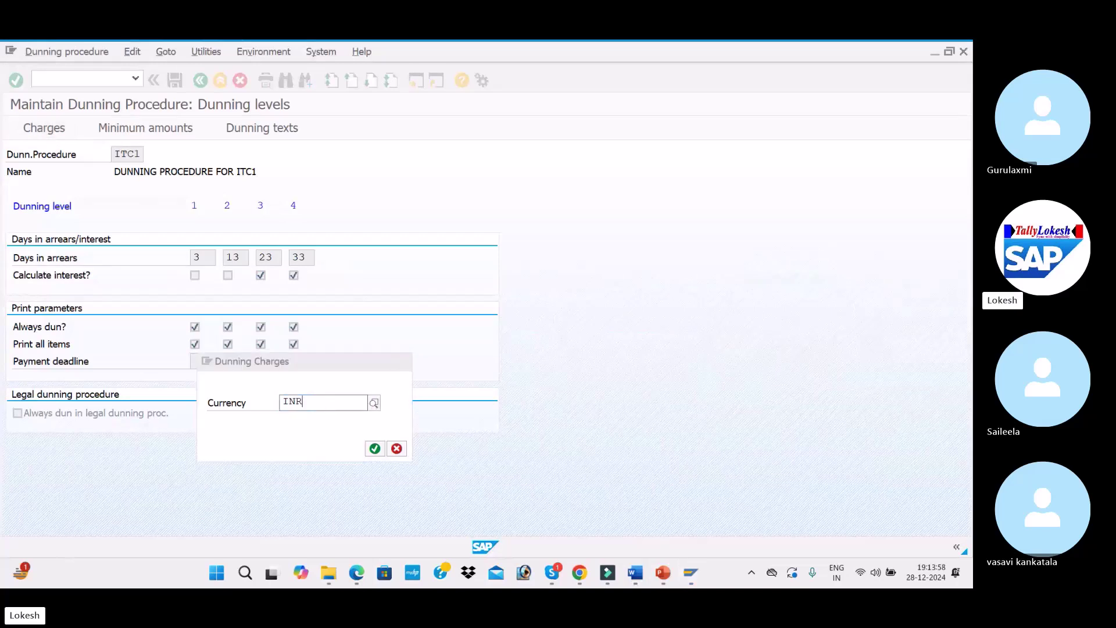
key("Down")
key("Return")
key("Return")
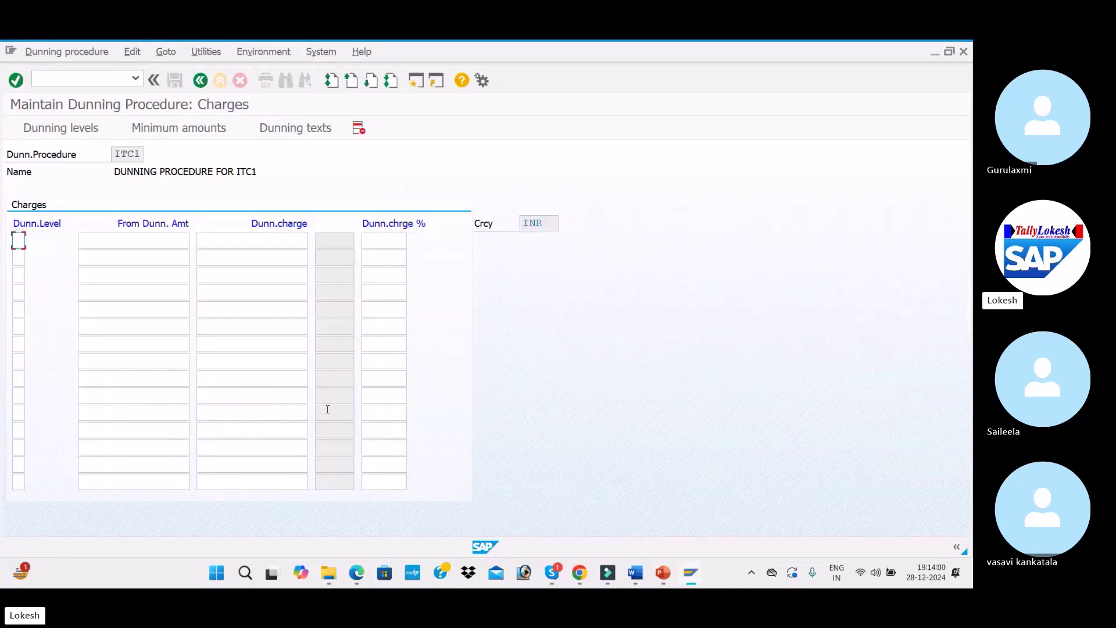
type("1")
key("Down")
type("2")
key("Down")
type("3")
key("Down")
type("4")
key("Down")
Enter dunning charges of 100, 200, 300 and 400 INR for levels 1 to 4
left_click(268, 238)
key("alt+Tab")
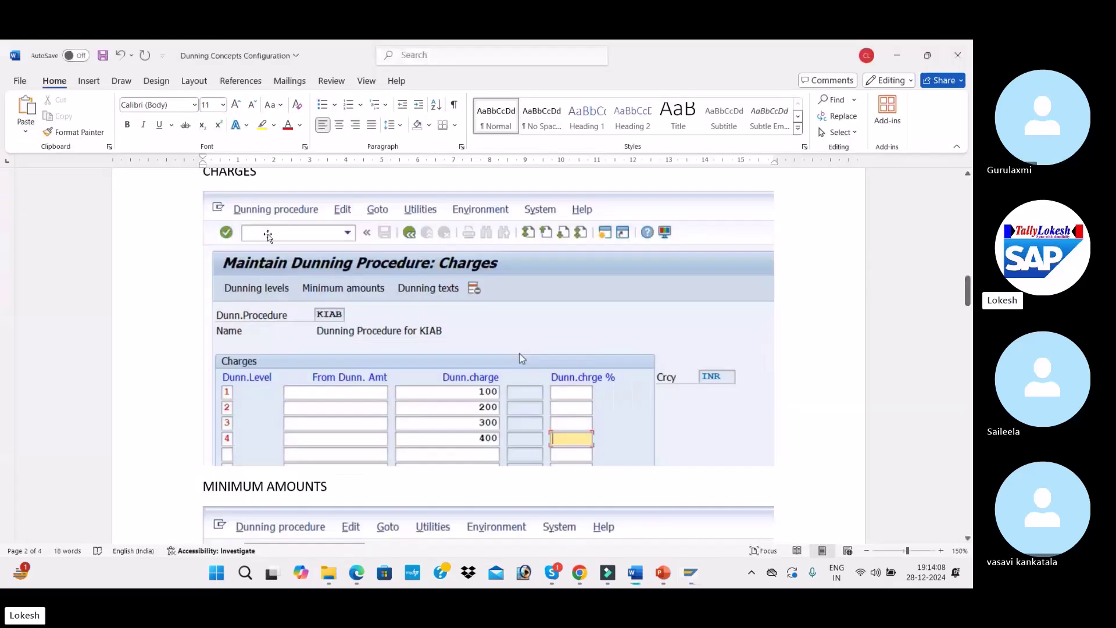
key("alt+Tab")
type("100")
key("Tab")
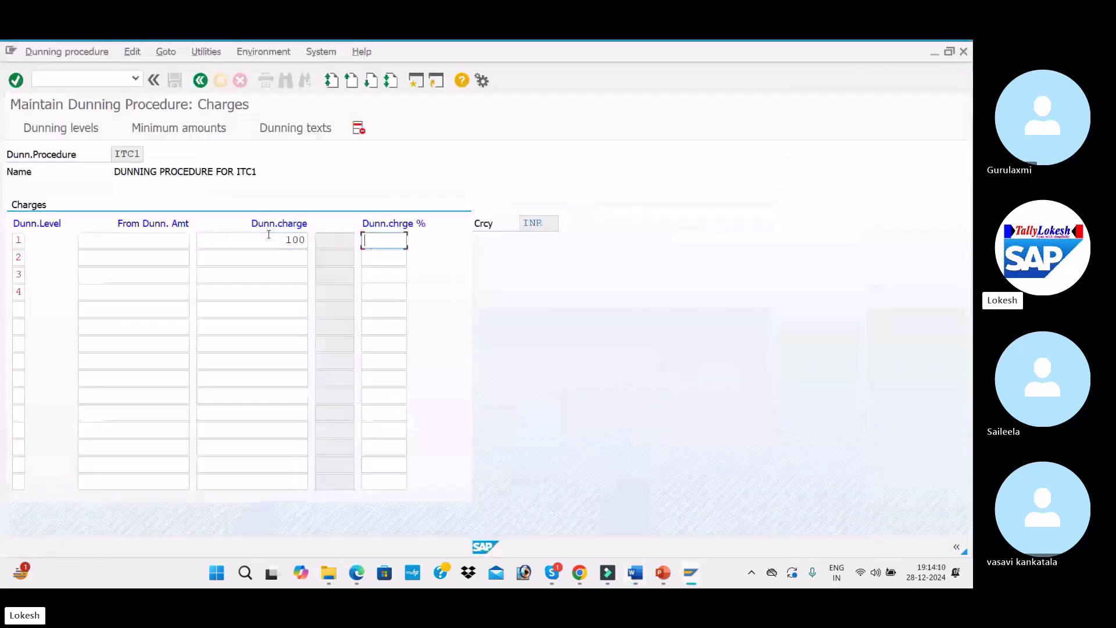
key("Tab")
left_click(278, 264)
type("200")
key("Tab")
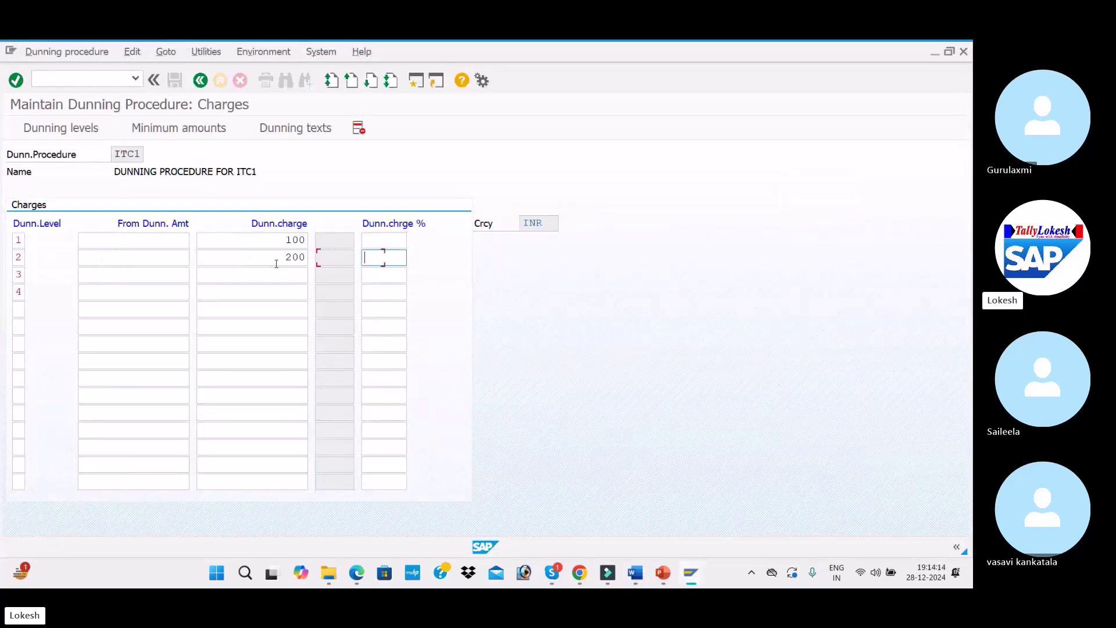
left_click(289, 273)
type("300")
key("Tab")
left_click(291, 289)
key("Down")
key("Down")
key("Down")
key("Down")
key("Return")
key("Tab")
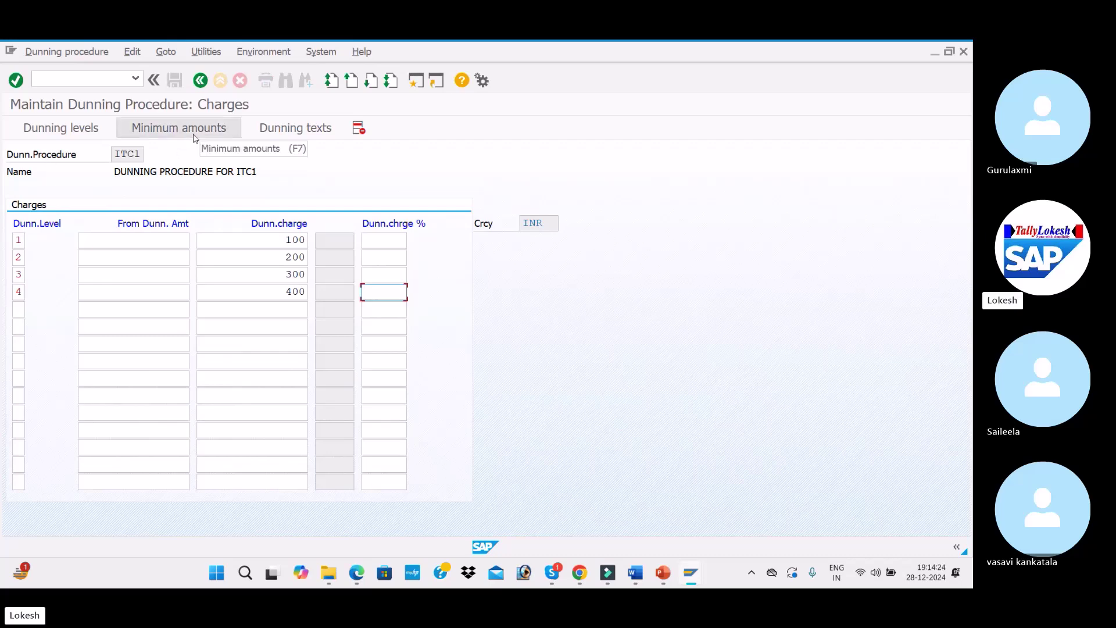
key("alt+Tab")
scroll(385, 277, "down", 6)
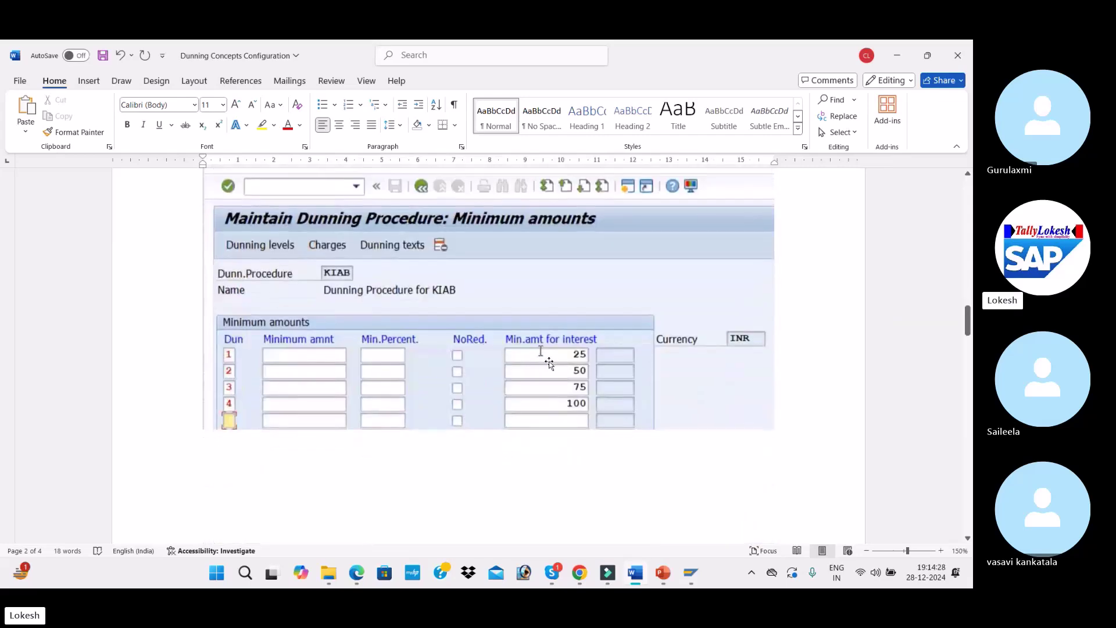
key("alt+Tab")
Open ITC1's minimum amounts in INR and add rows for dunning levels 1 to 4
left_click(217, 132)
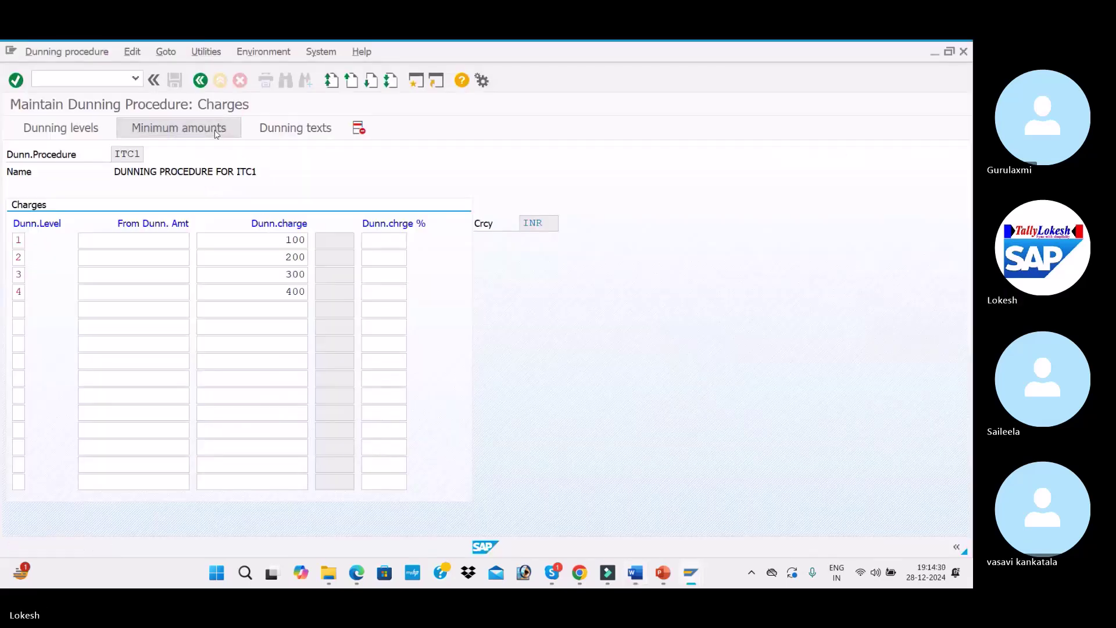
left_click(374, 448)
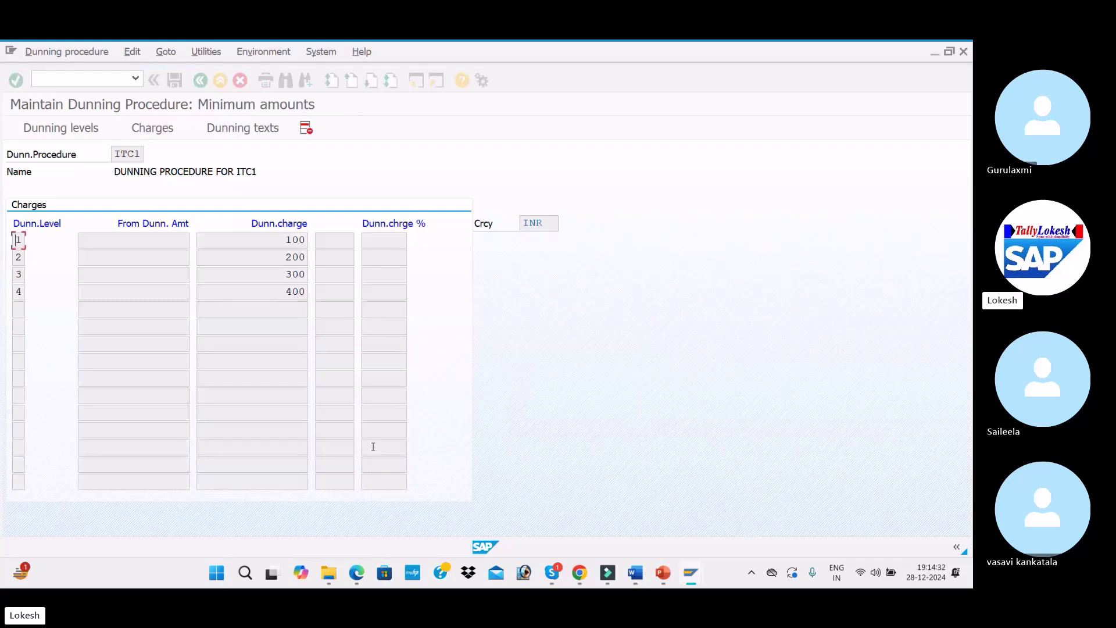
type("1")
key("Down")
type("2")
key("Down")
type("3")
key("Down")
type("4")
key("Down")
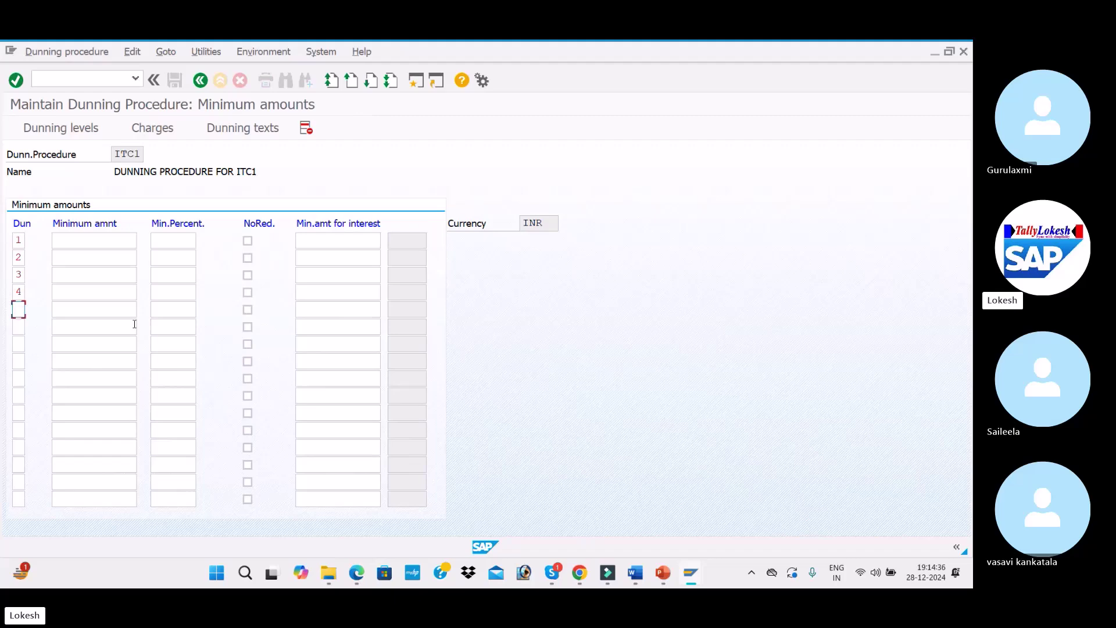
Enter minimum interest amounts of 25, 50, 75 and 100 for levels 1 to 4
left_click(323, 242)
key("alt+Tab")
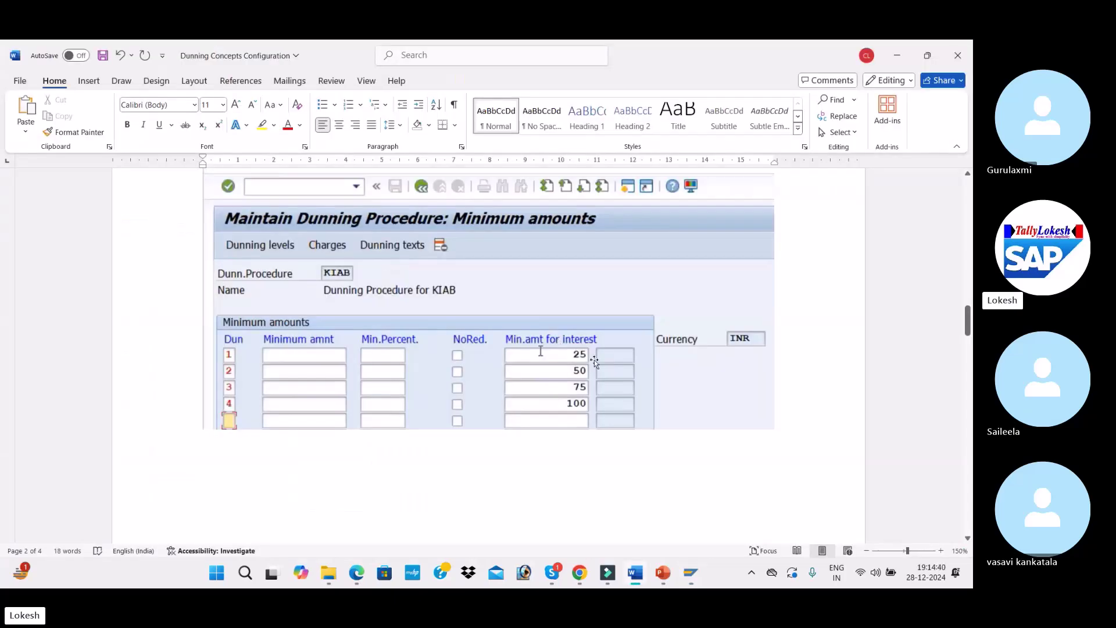
key("alt+Tab")
type("25")
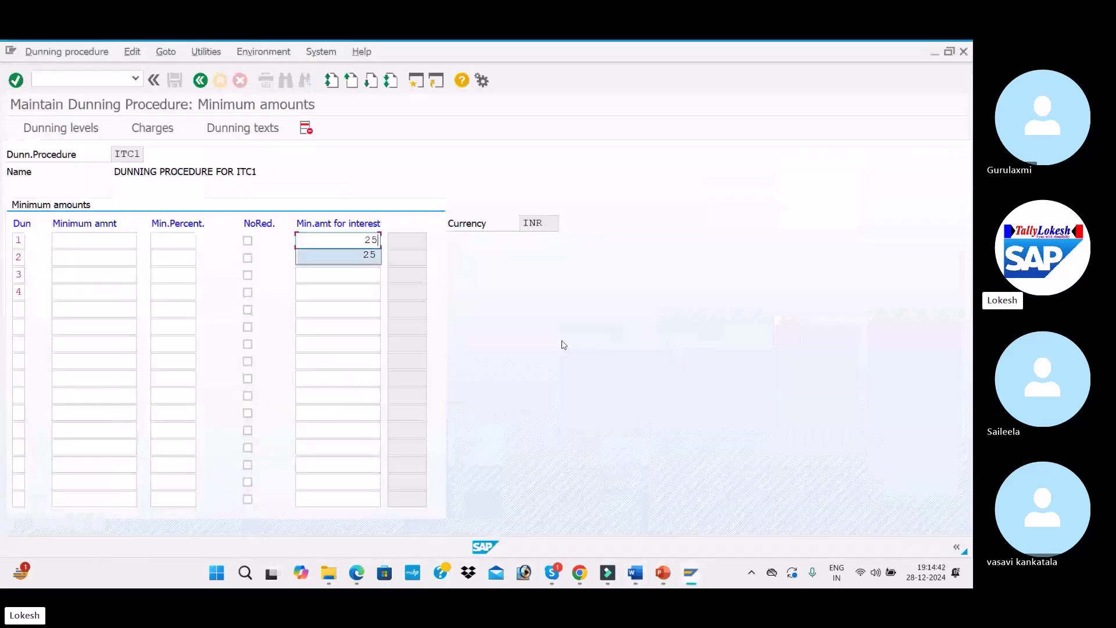
key("Tab")
key("Down")
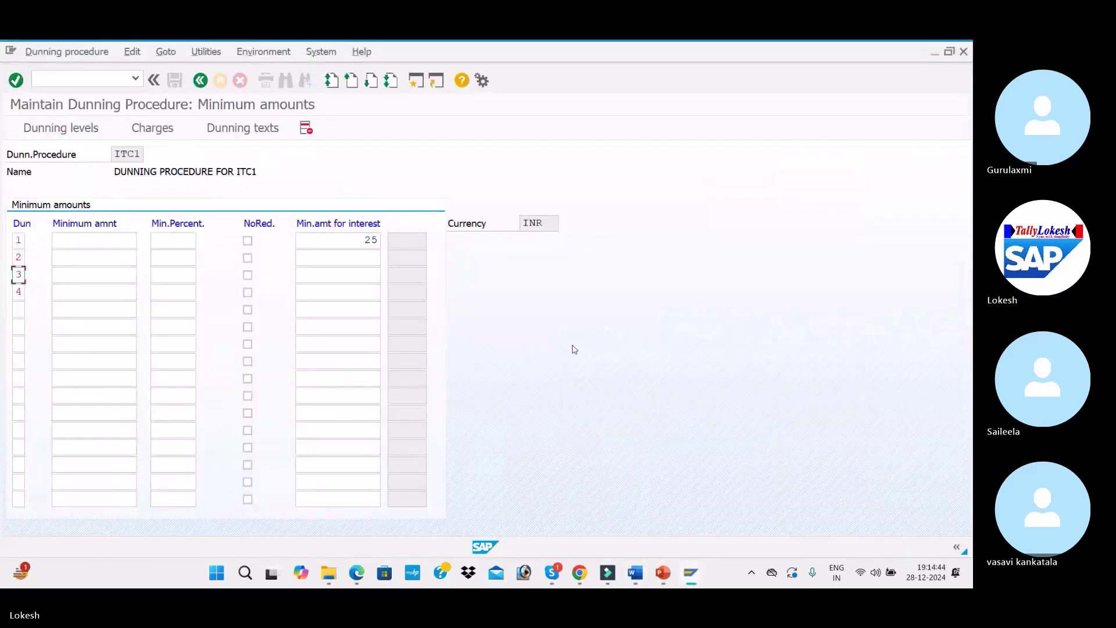
left_click(369, 259)
type("502")
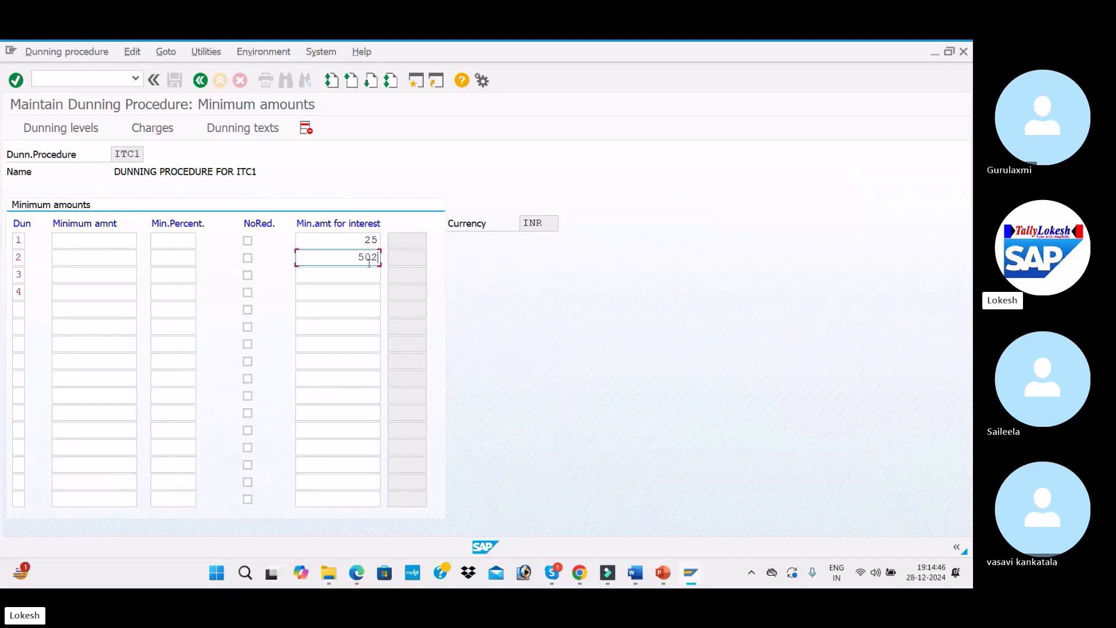
key("BackSpace")
left_click(372, 274)
type("75")
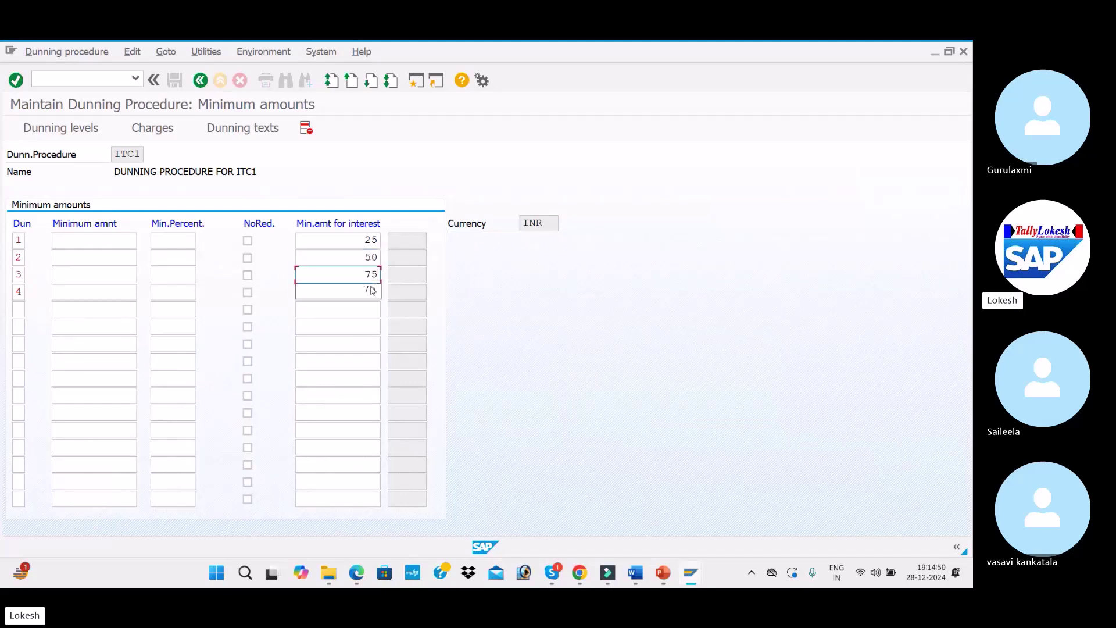
left_click(373, 291)
type("1000")
key("Tab")
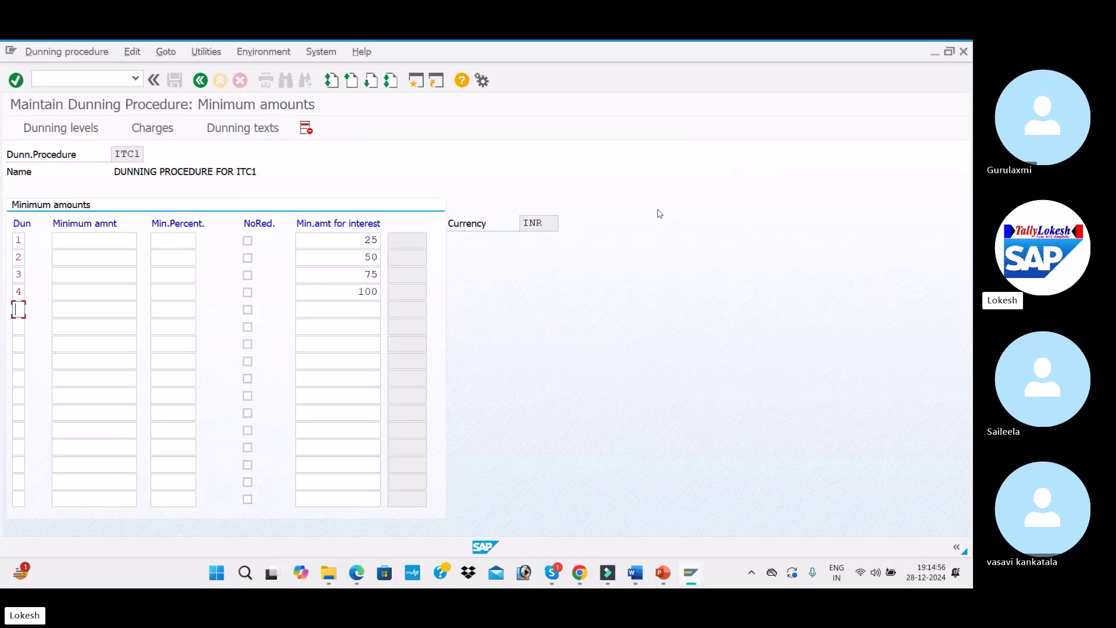
key("alt+Tab")
scroll(659, 272, "down", 10)
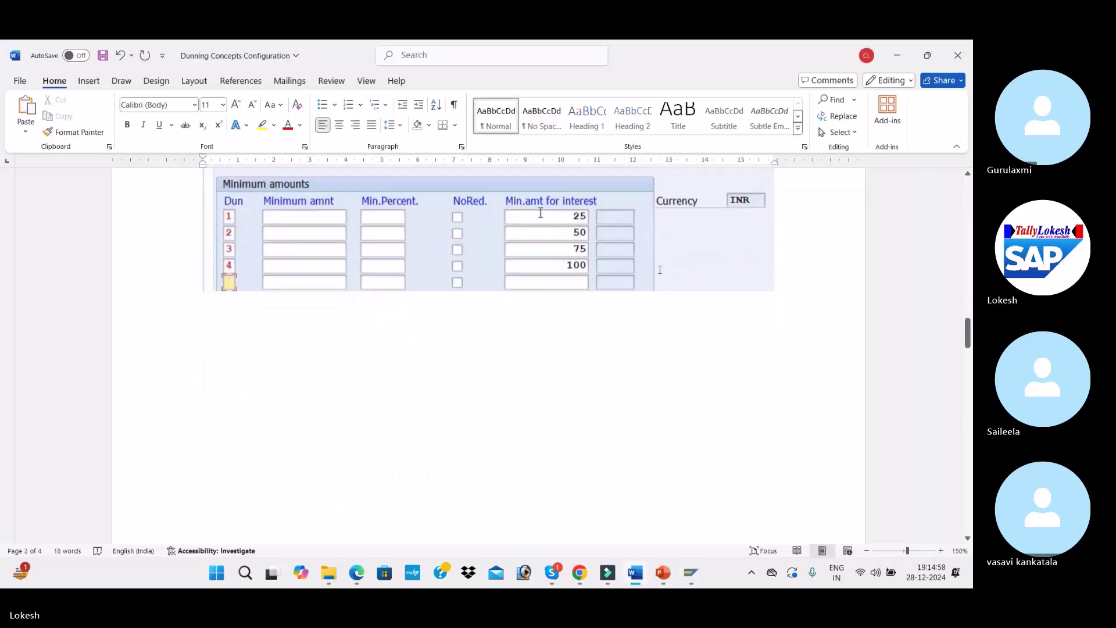
scroll(659, 271, "down", 4)
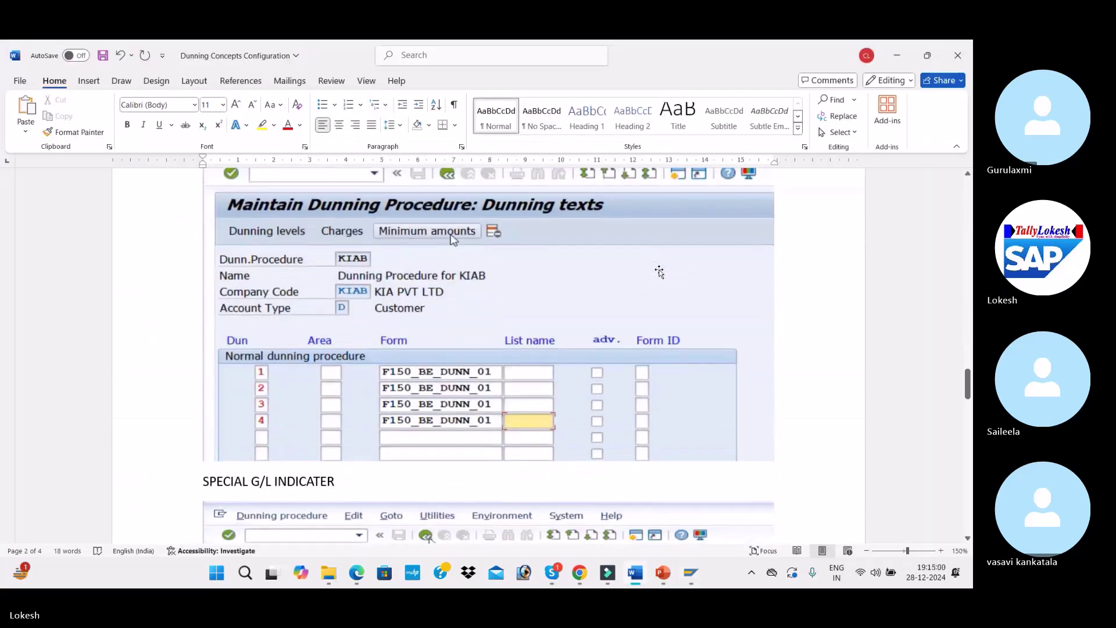
key("alt+Tab")
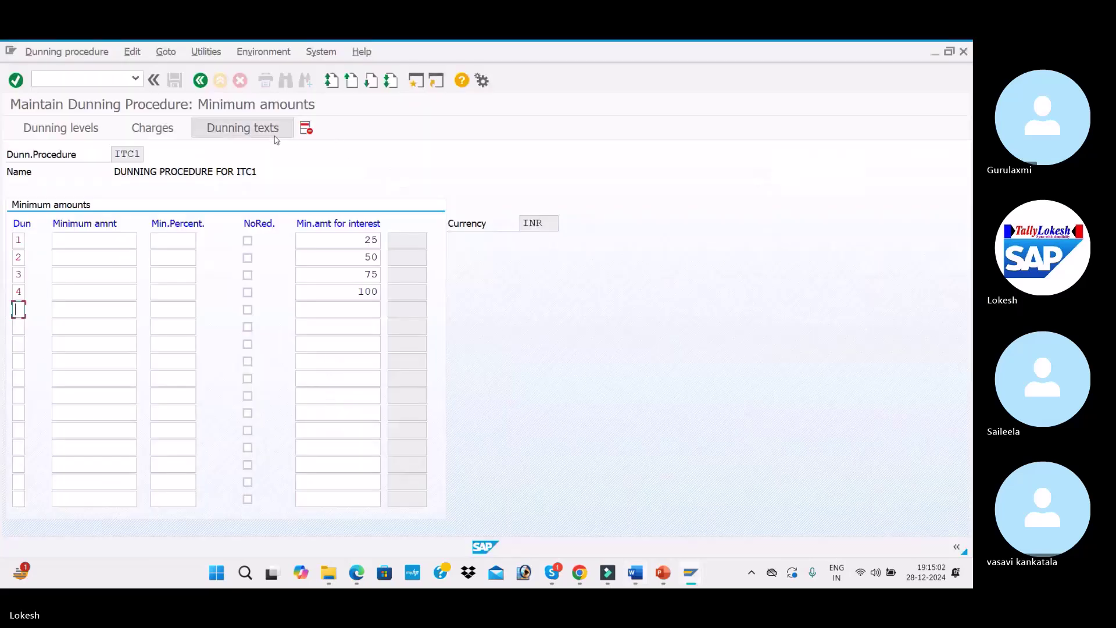
For ITC1's dunning texts, enter company code ITC1 and keep account type Customer
left_click(263, 133)
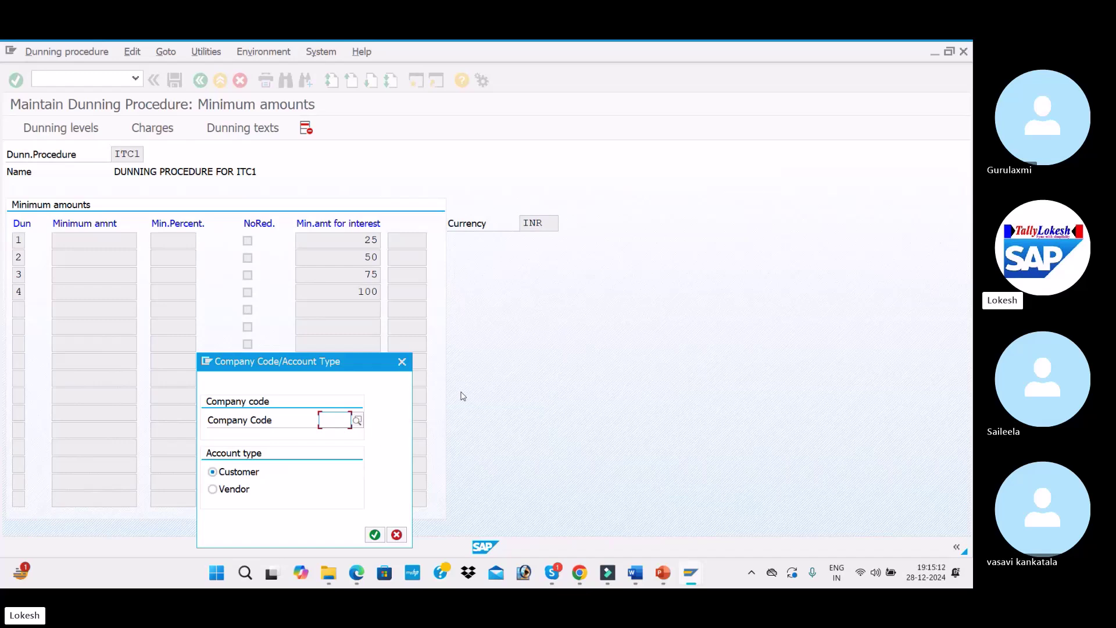
type("INR")
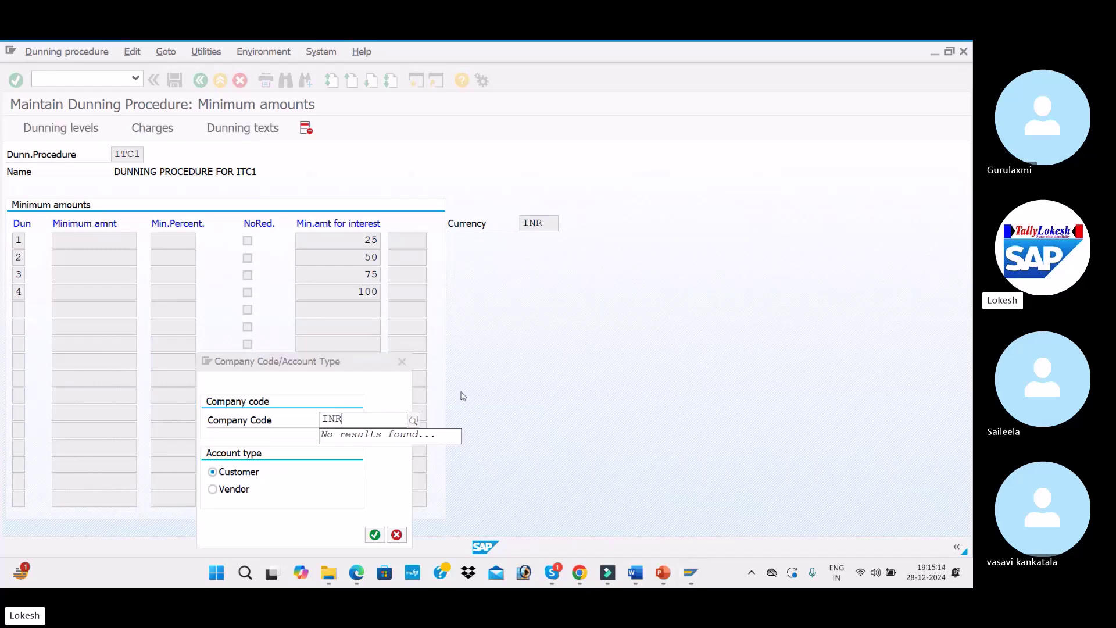
key("BackSpace")
key("BackSpace")
key("BackSpace")
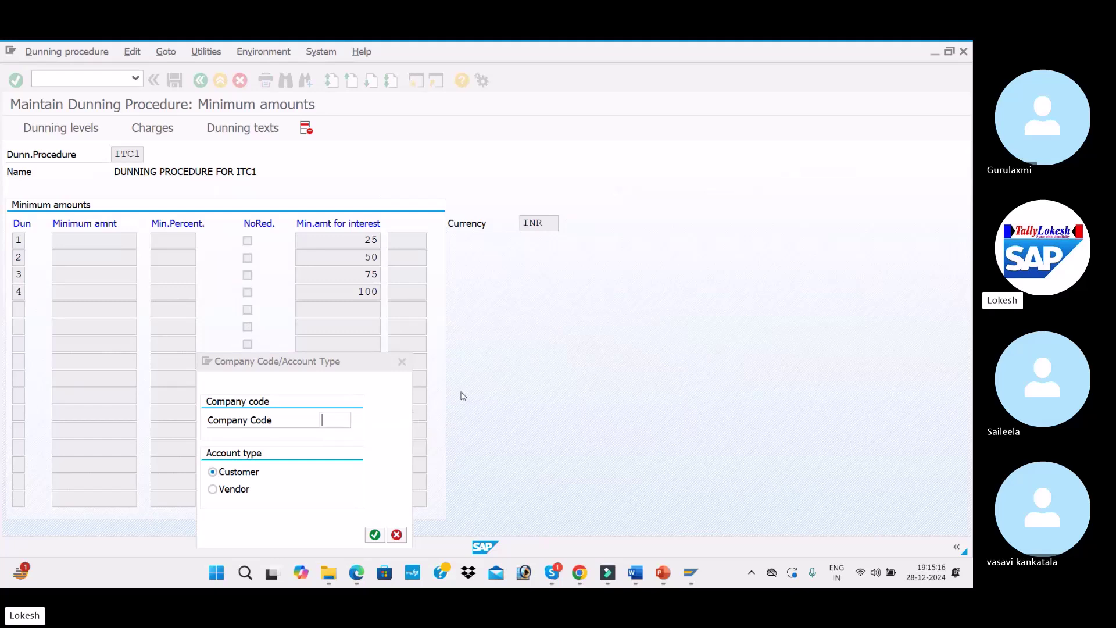
type("ITR1")
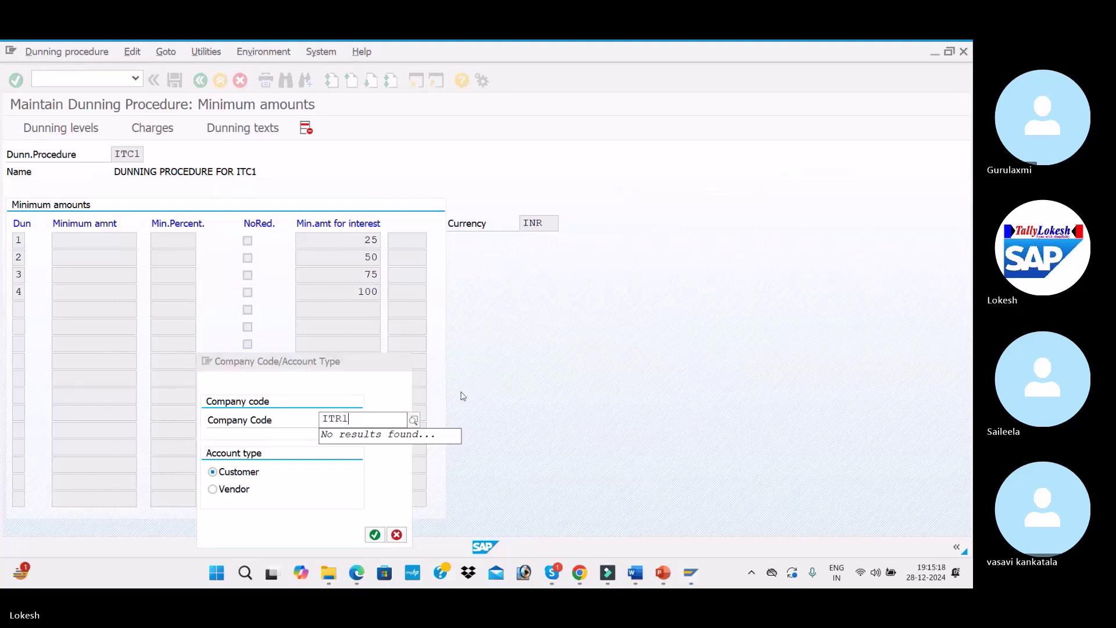
key("BackSpace")
type("C1")
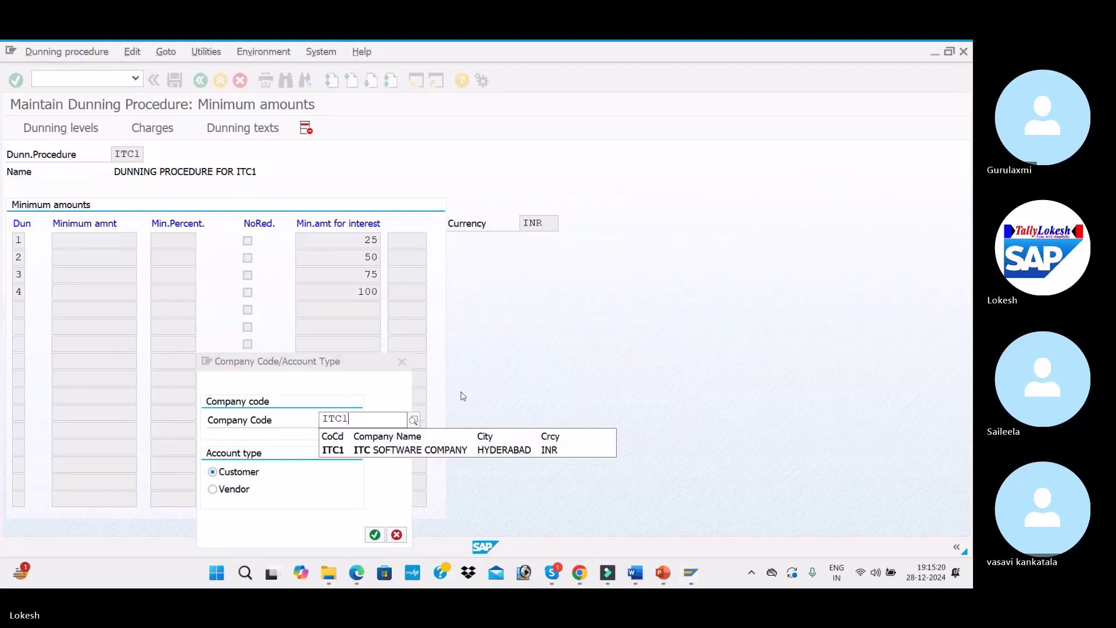
key("Return")
key("Tab")
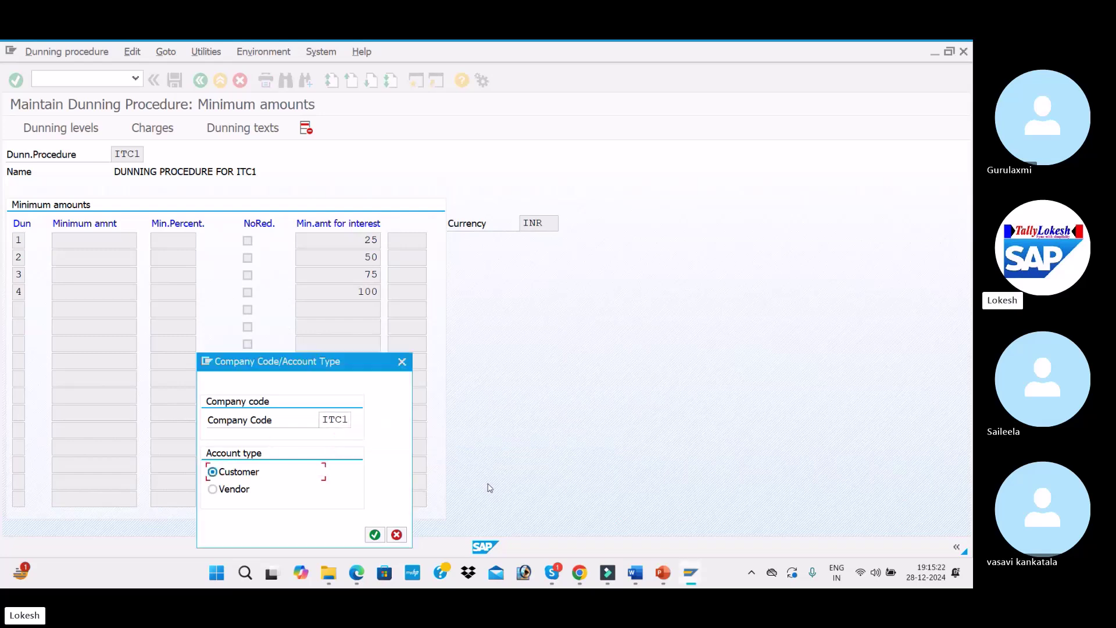
Add company code ITC1 with dunning per dunning area and separate notices per dunning level enabled
left_click(374, 534)
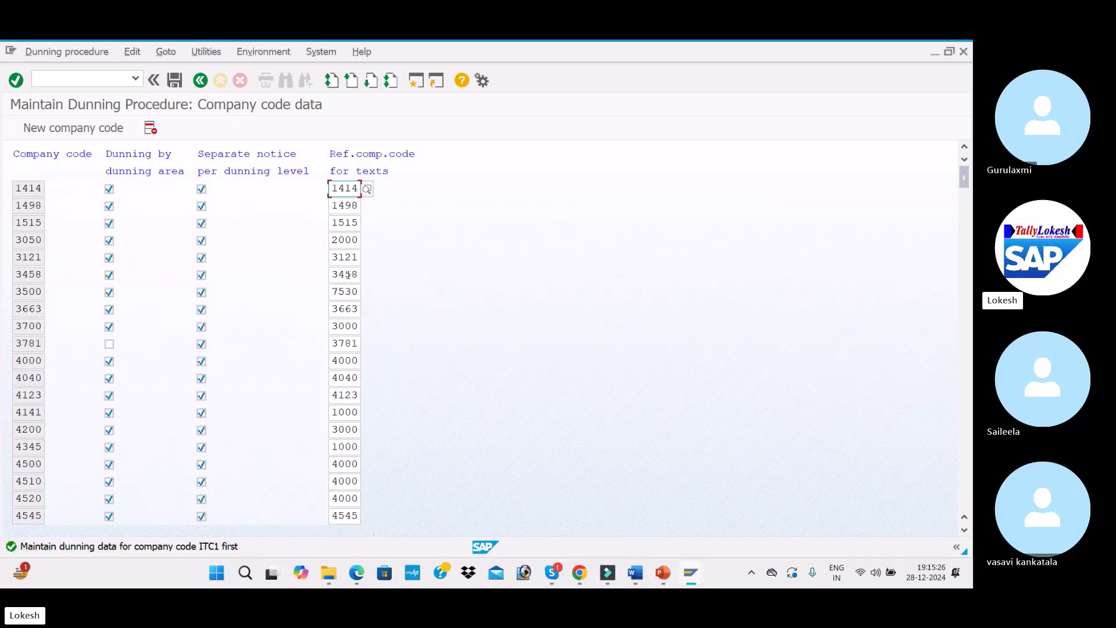
left_click(108, 129)
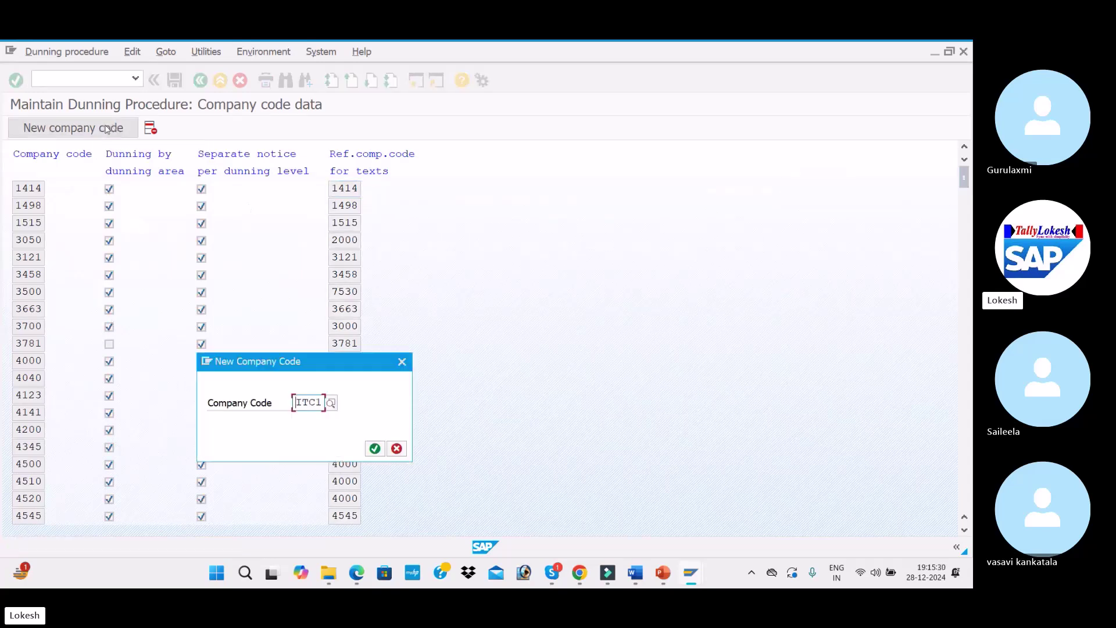
key("Return")
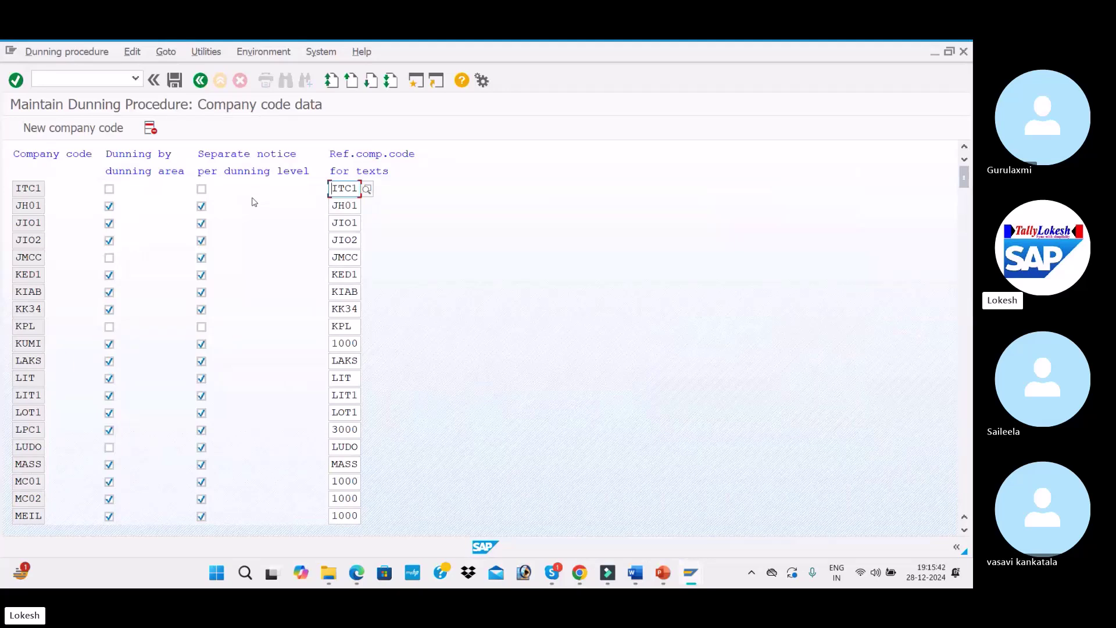
left_click(109, 194)
left_click(201, 189)
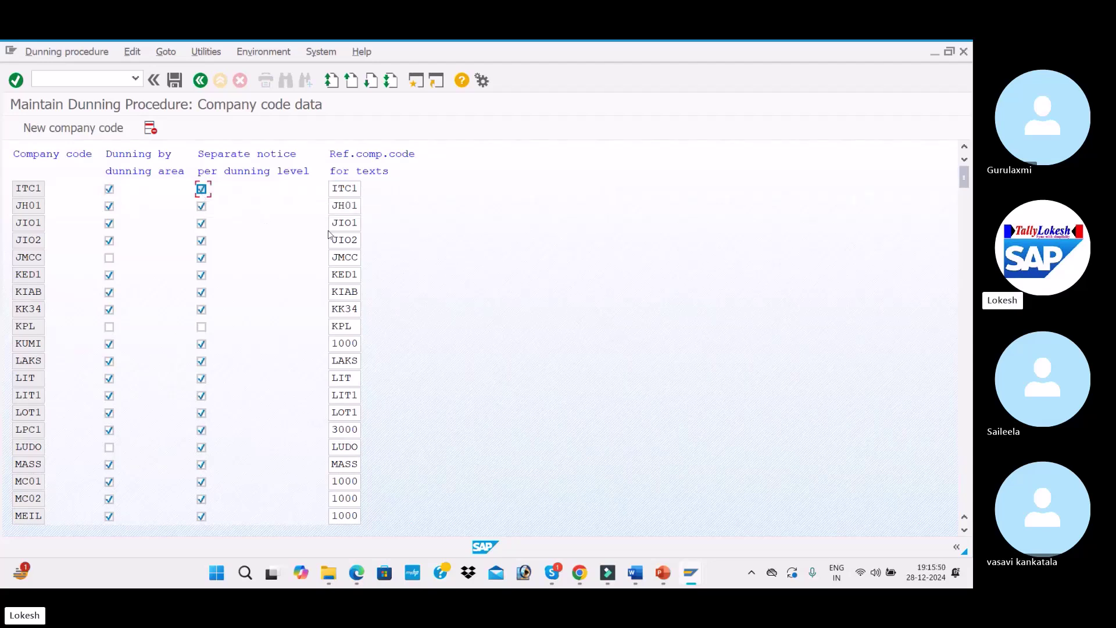
left_click(175, 80)
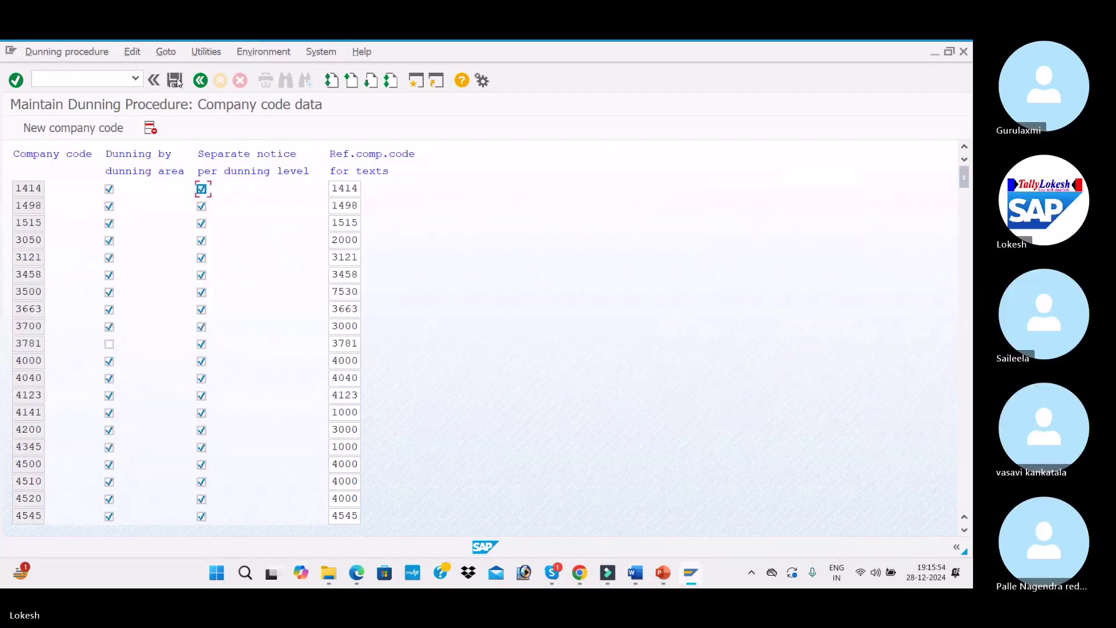
Save the entry under a new customizing request titled 'DUNNING PROCEDURE FOR ITC1'
left_click(176, 81)
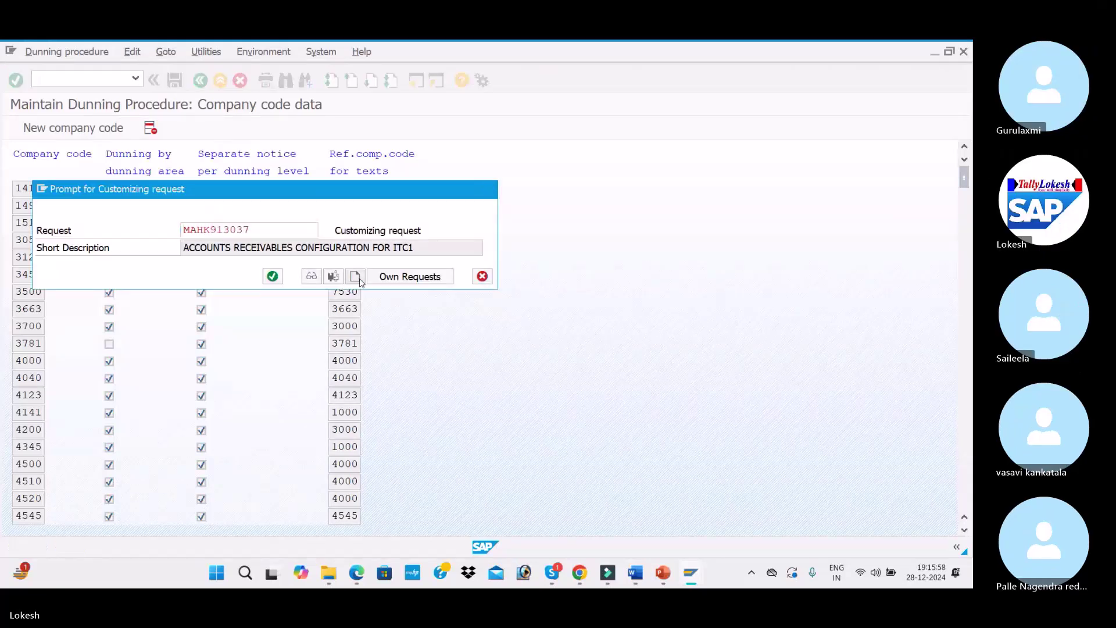
left_click(356, 276)
type("DU")
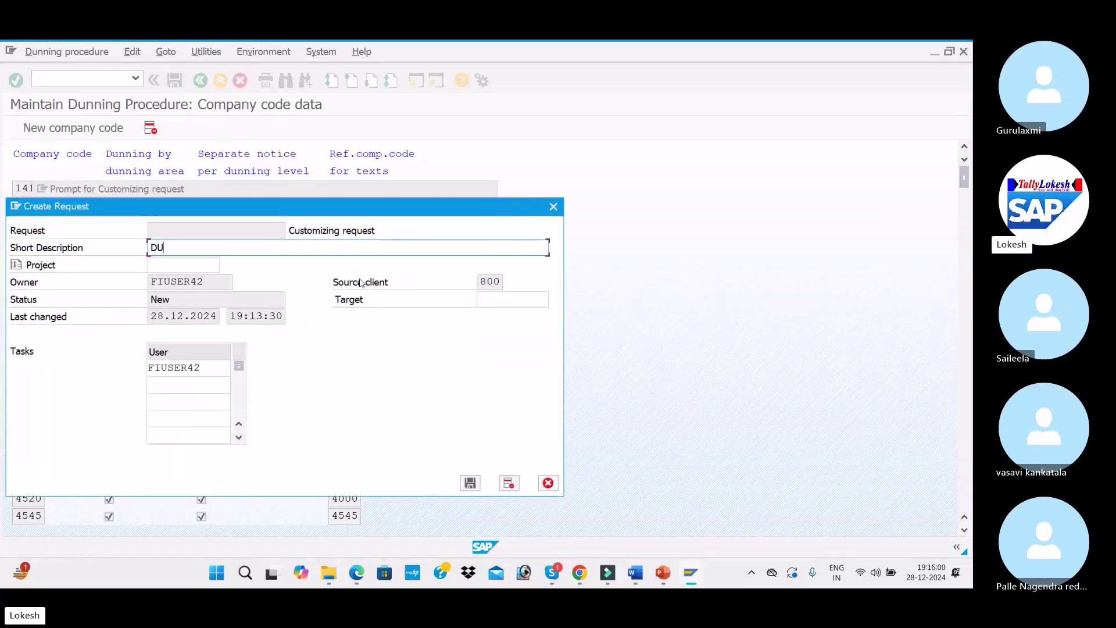
type("NNING PROC")
type("EDURE FOR ")
type("ITEC")
key("BackSpace")
key("BackSpace")
type("C1")
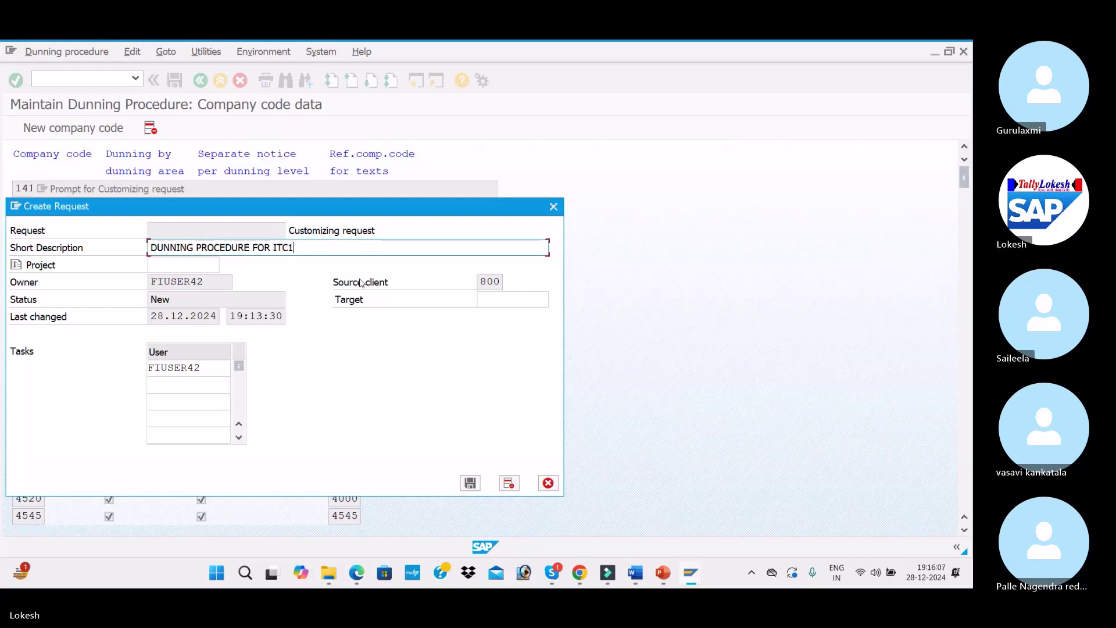
key("Return")
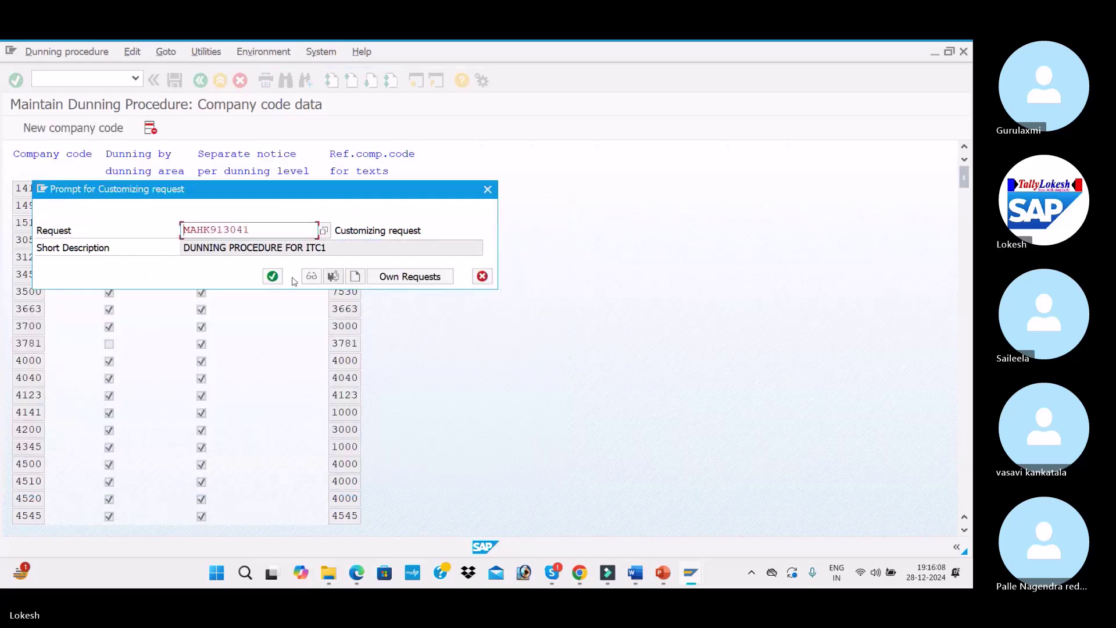
Confirm the request, open the ITC1 customer dunning texts, and enter dunning levels 1–4
left_click(274, 277)
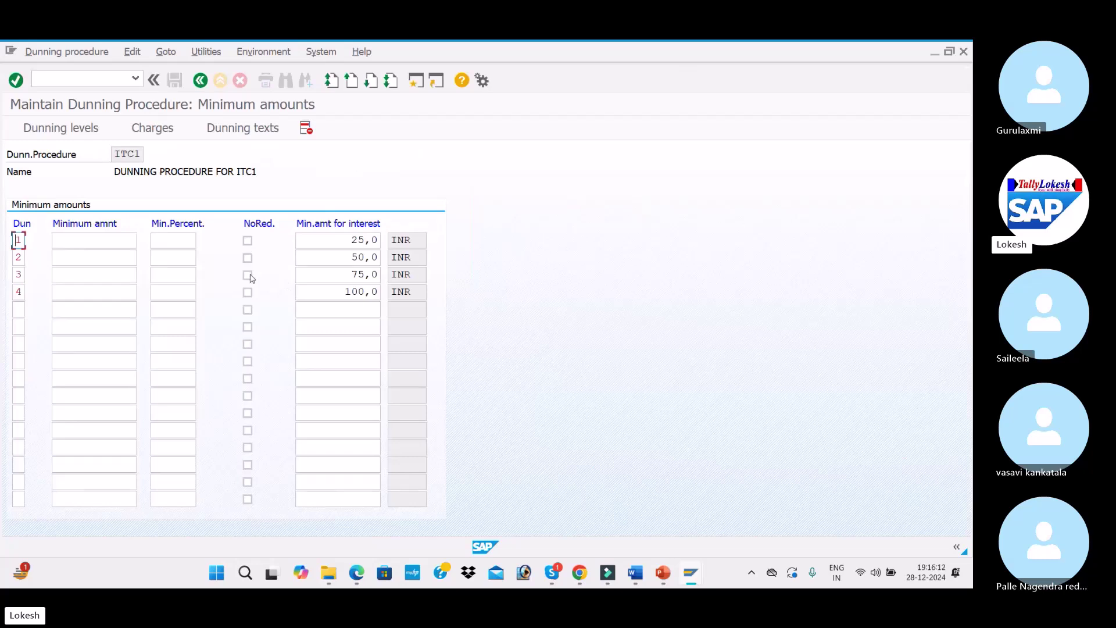
left_click(261, 138)
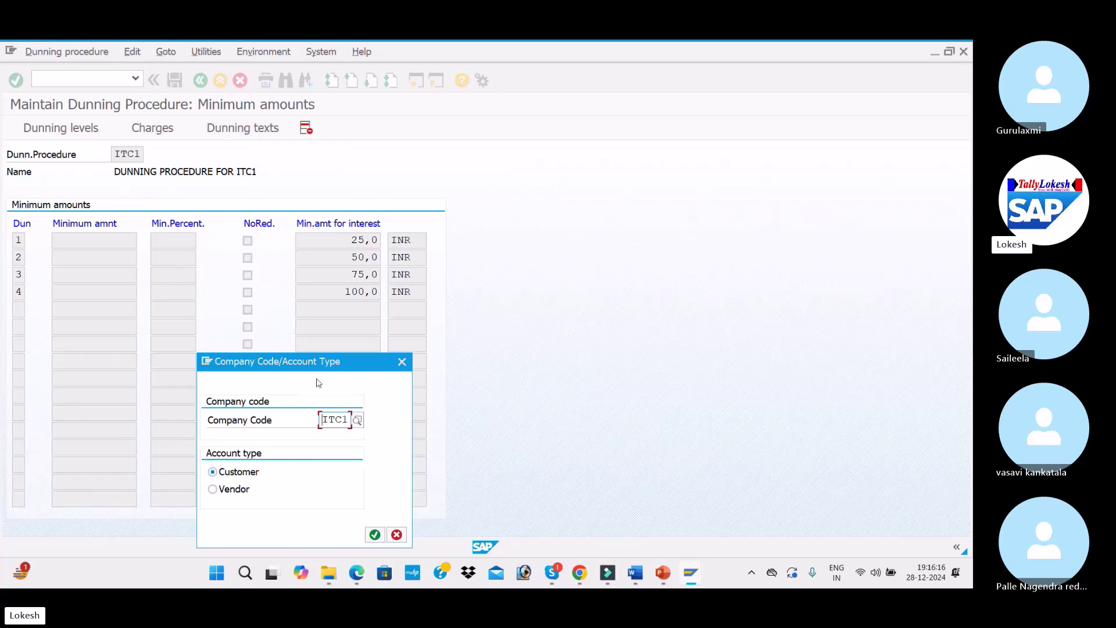
left_click(375, 534)
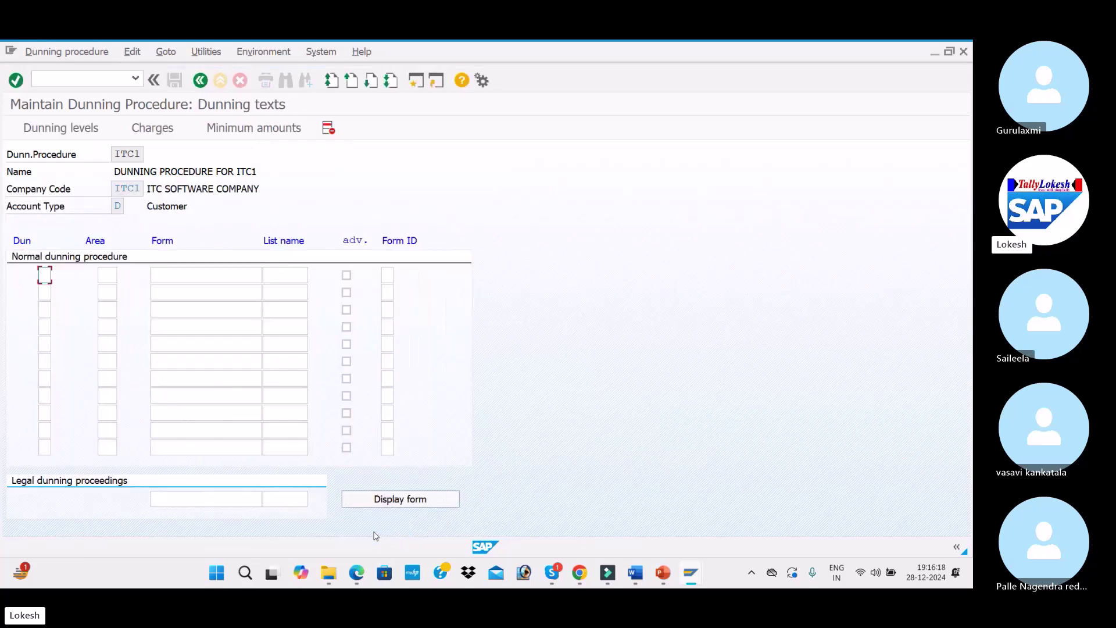
left_click(236, 272)
left_click(42, 275)
type("1234")
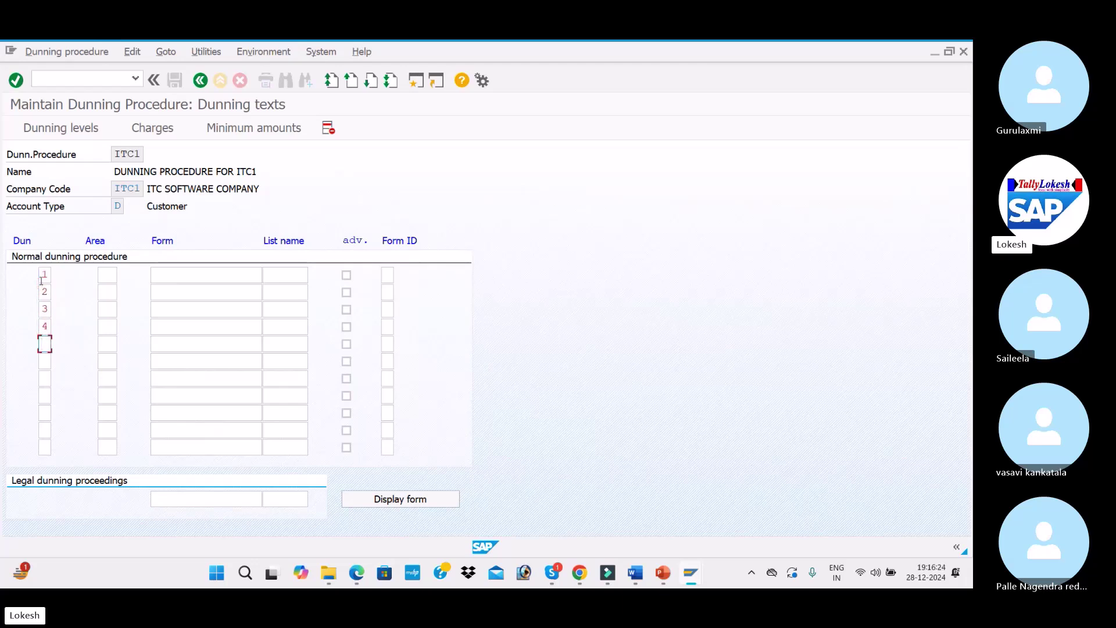
Assign form F150_BE_DUNN_01 to dunning levels 1, 2, 3 and 4, checking the Word notes
left_click(203, 274)
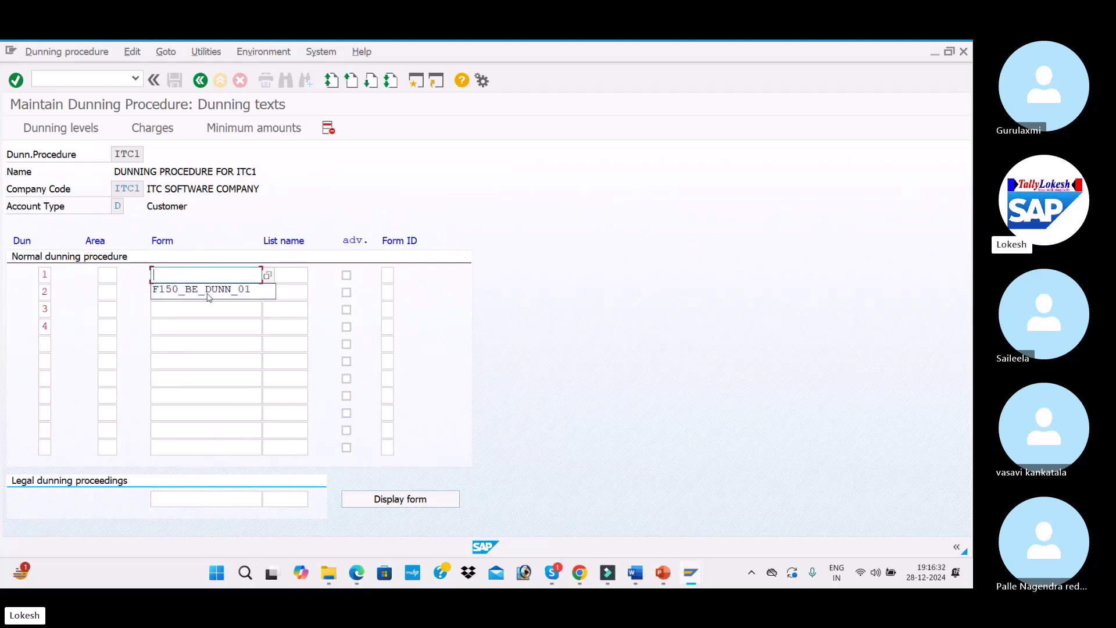
left_click(209, 291)
left_click(210, 292)
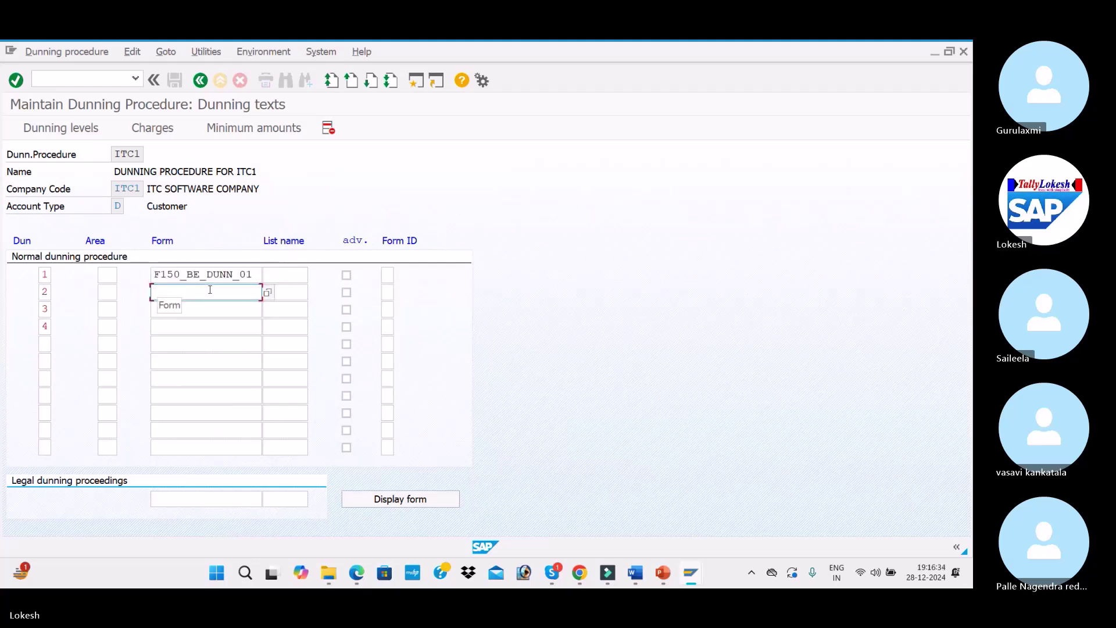
left_click(193, 306)
left_click(194, 309)
left_click(194, 324)
left_click(195, 327)
left_click(196, 338)
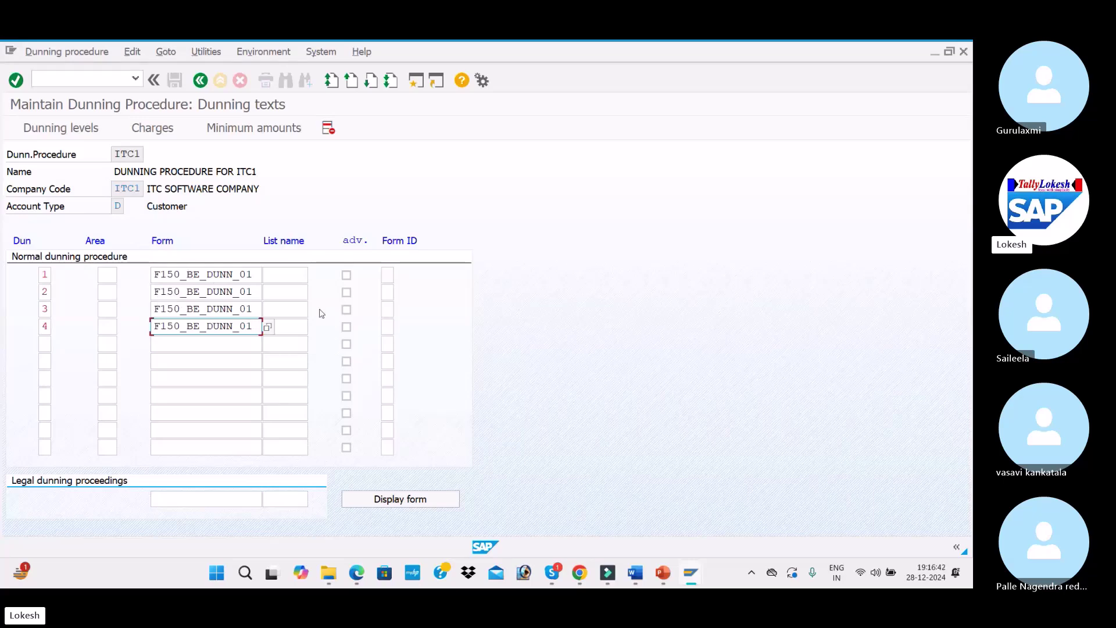
key("alt+Tab")
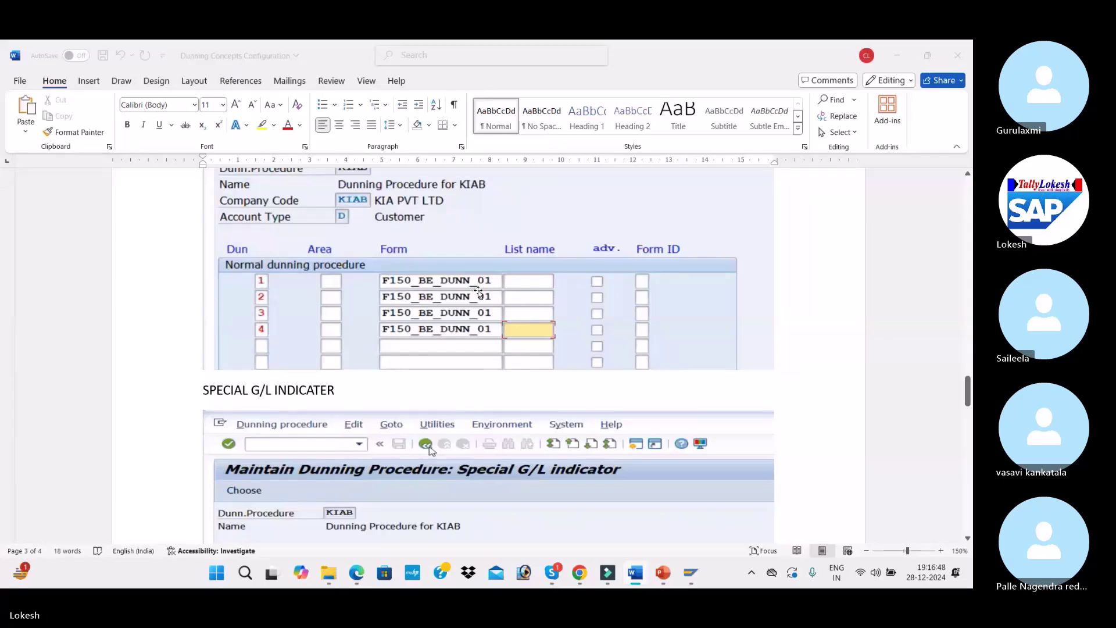
key("alt+Tab")
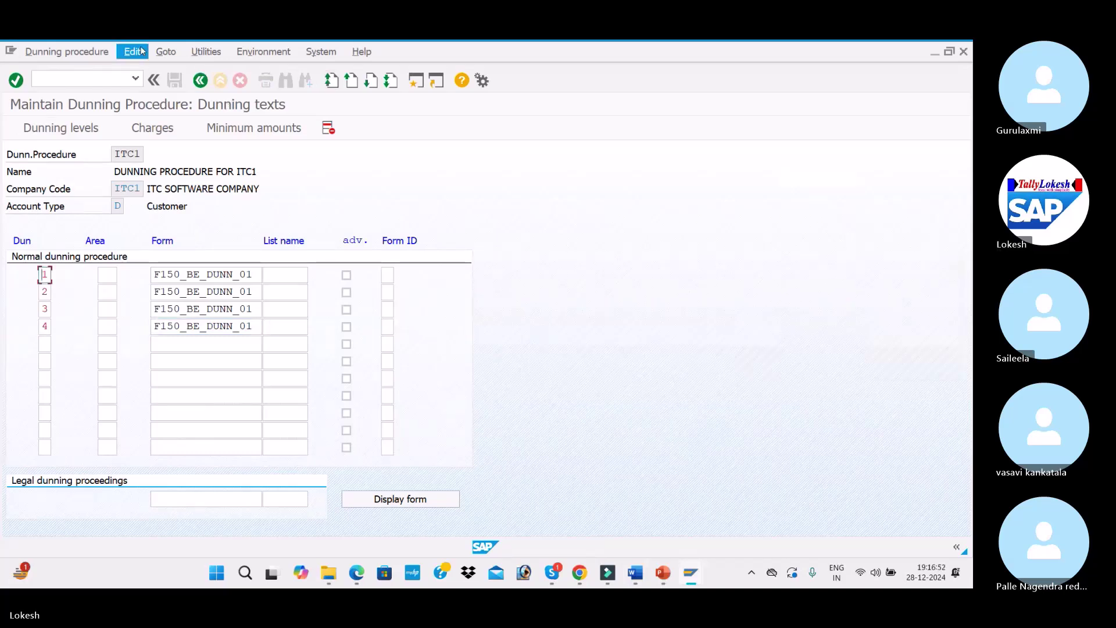
Save procedure ITC1 under the customizing request and reopen it from the procedure list
left_click(200, 82)
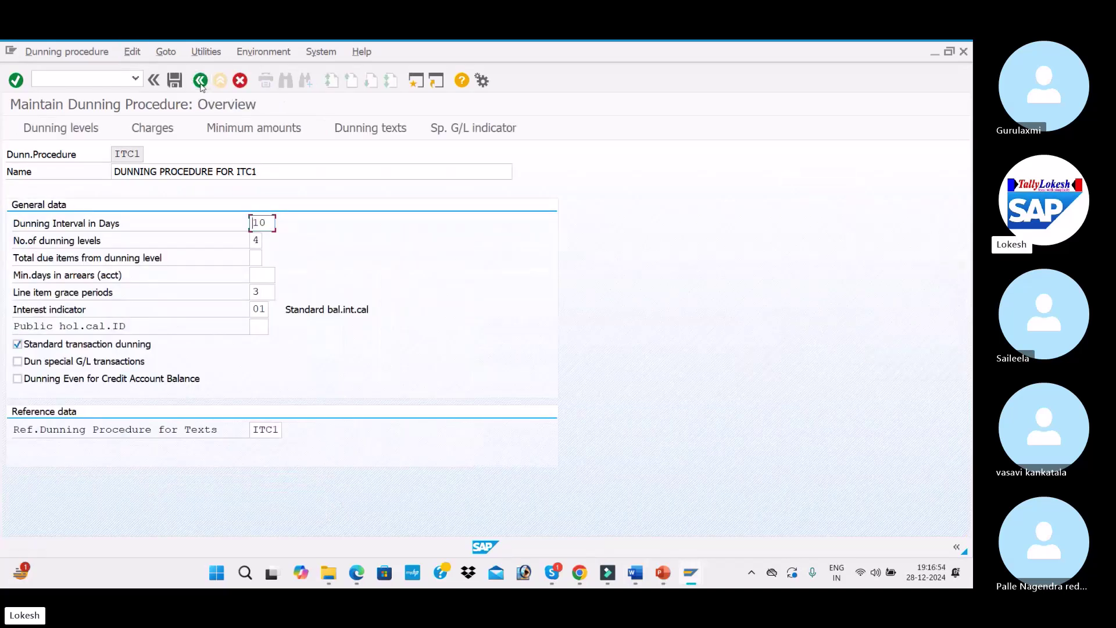
left_click(180, 83)
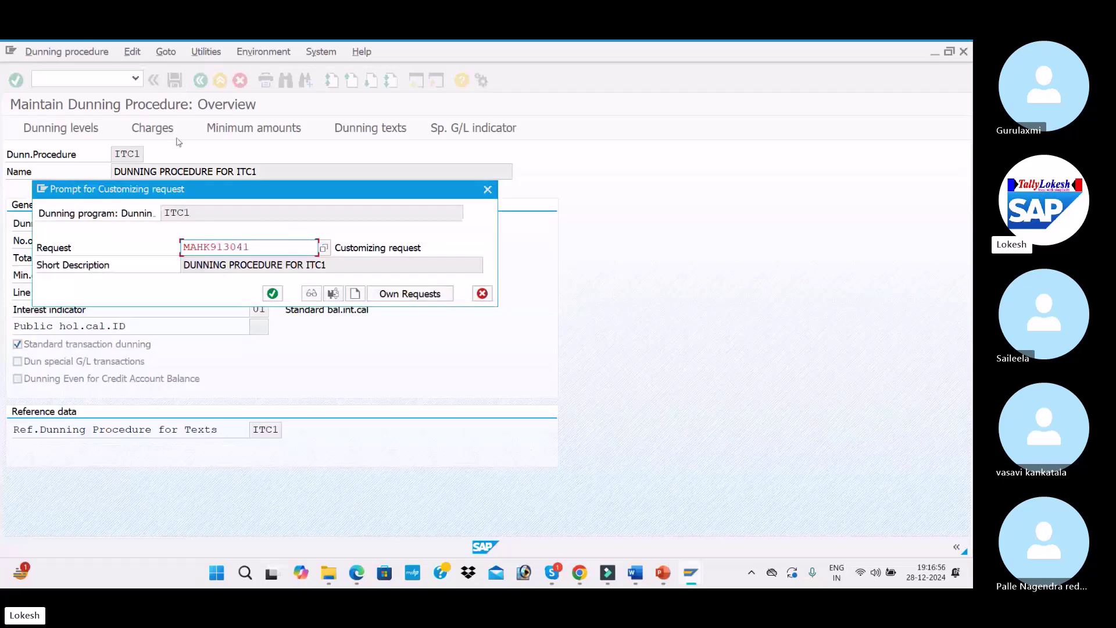
left_click(272, 293)
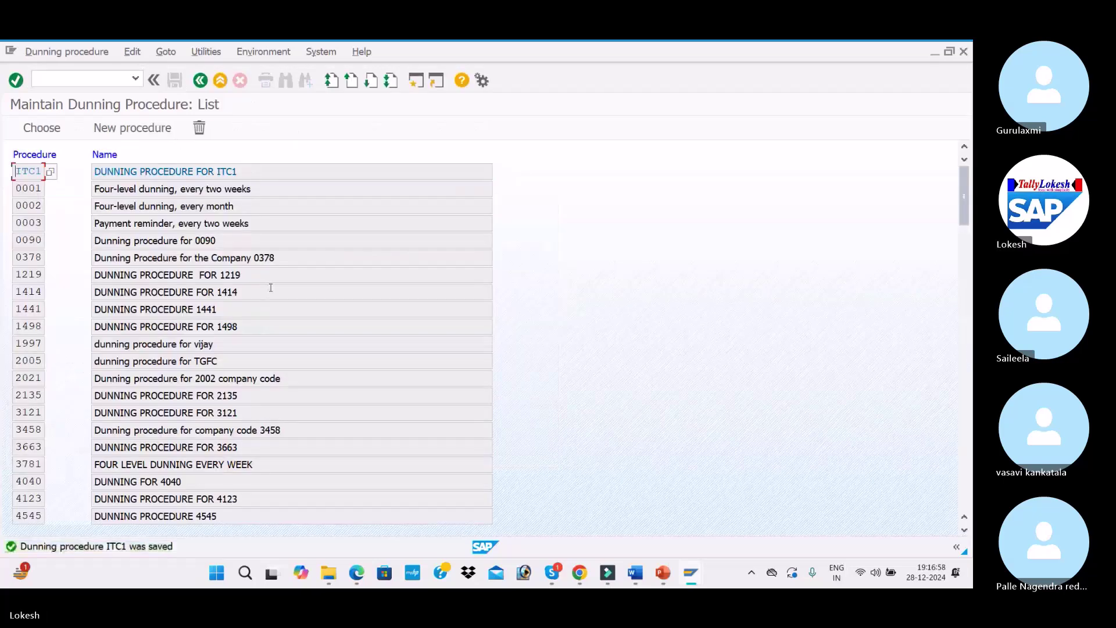
double_click(263, 172)
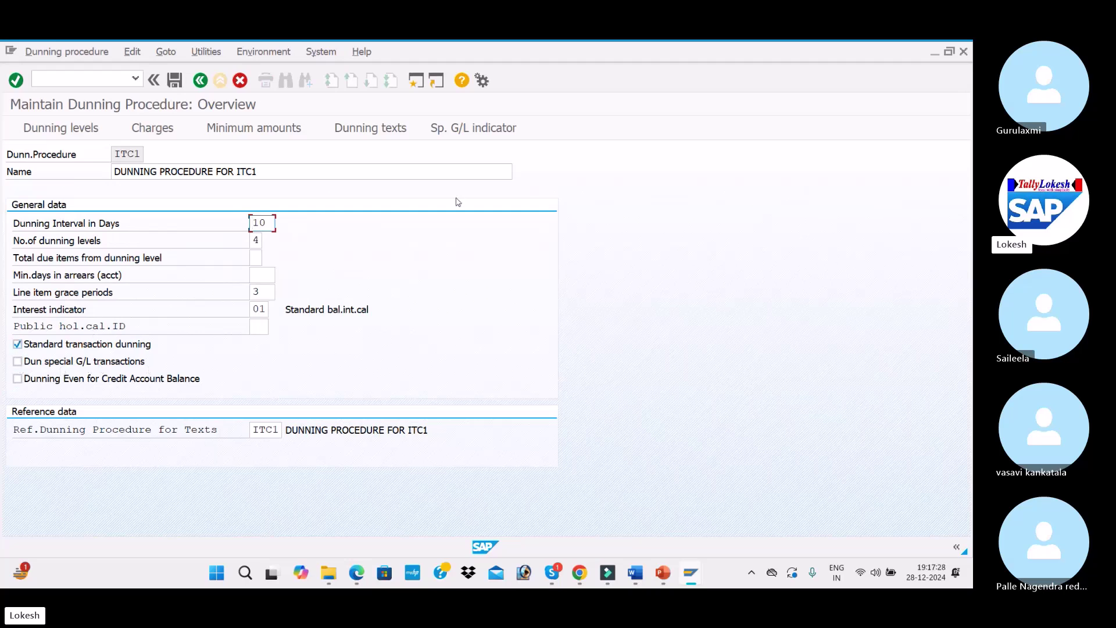
Tick special G/L indicators A and F for customers and vendors, then return to the overview
left_click(493, 129)
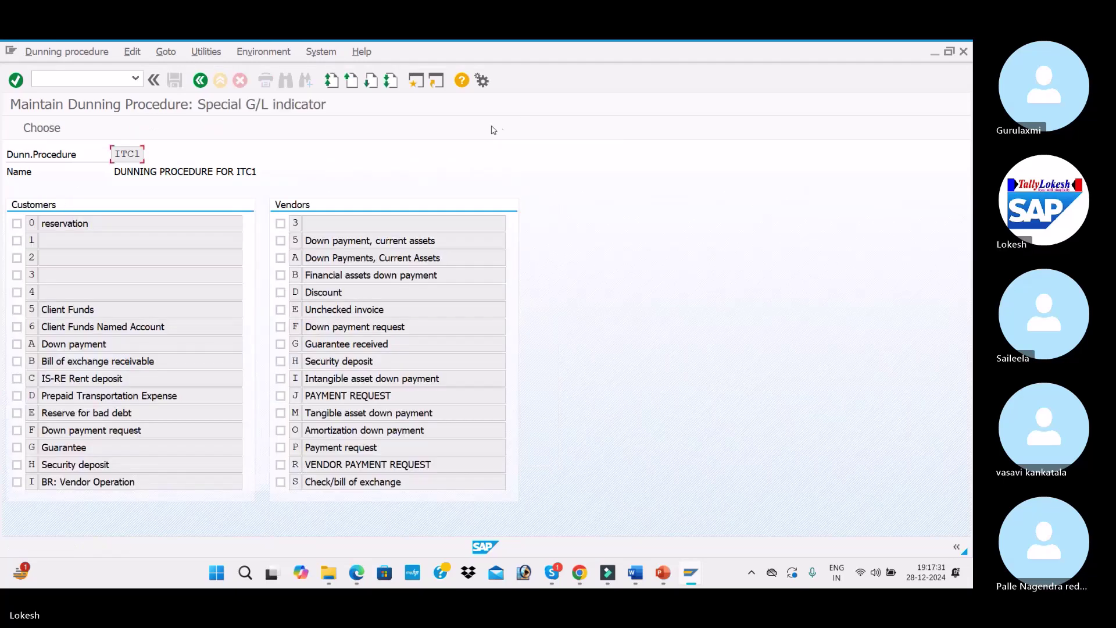
left_click(18, 345)
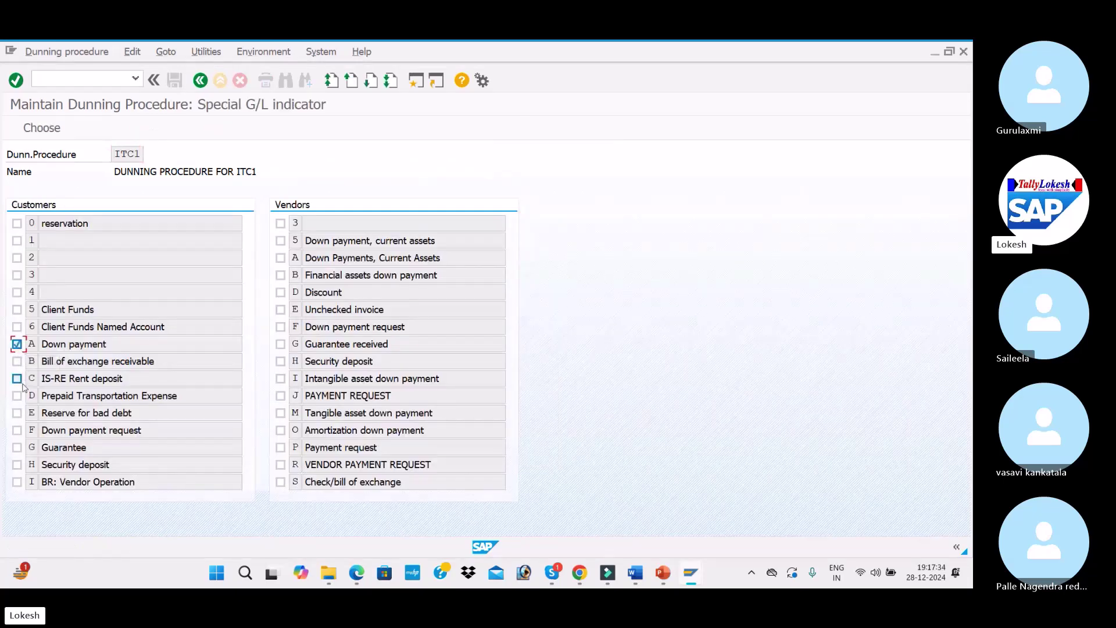
left_click(17, 431)
left_click(280, 257)
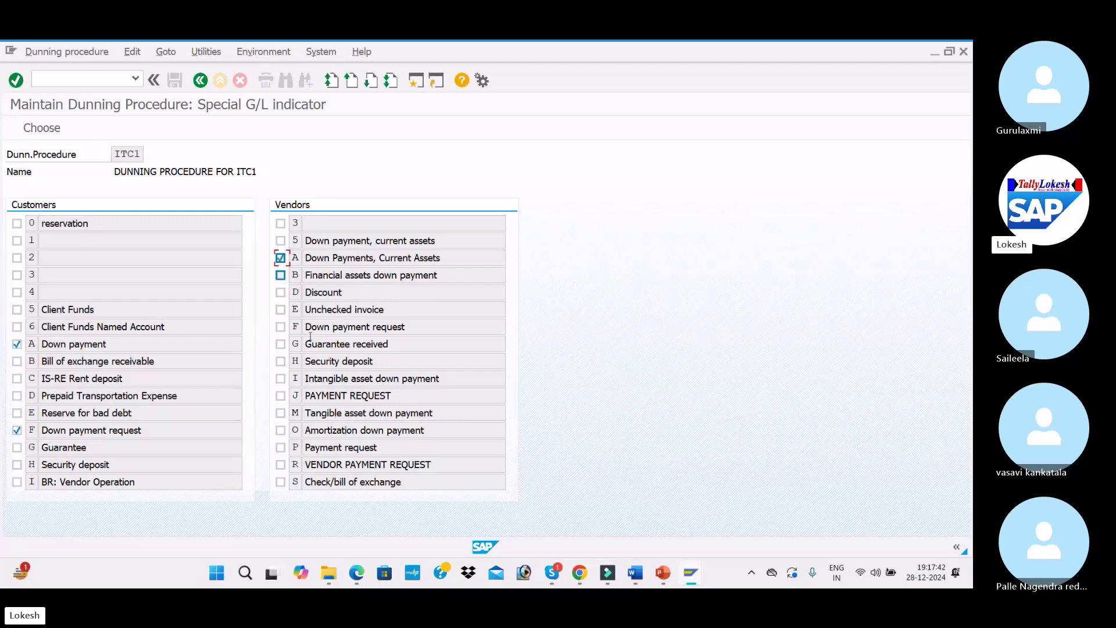
left_click(280, 327)
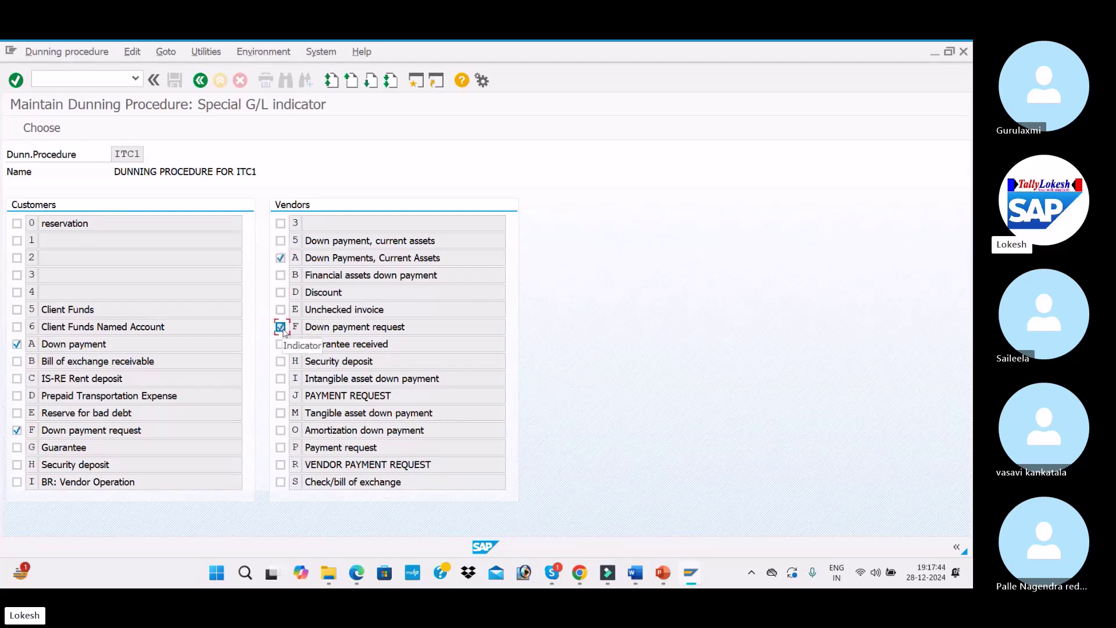
left_click(199, 81)
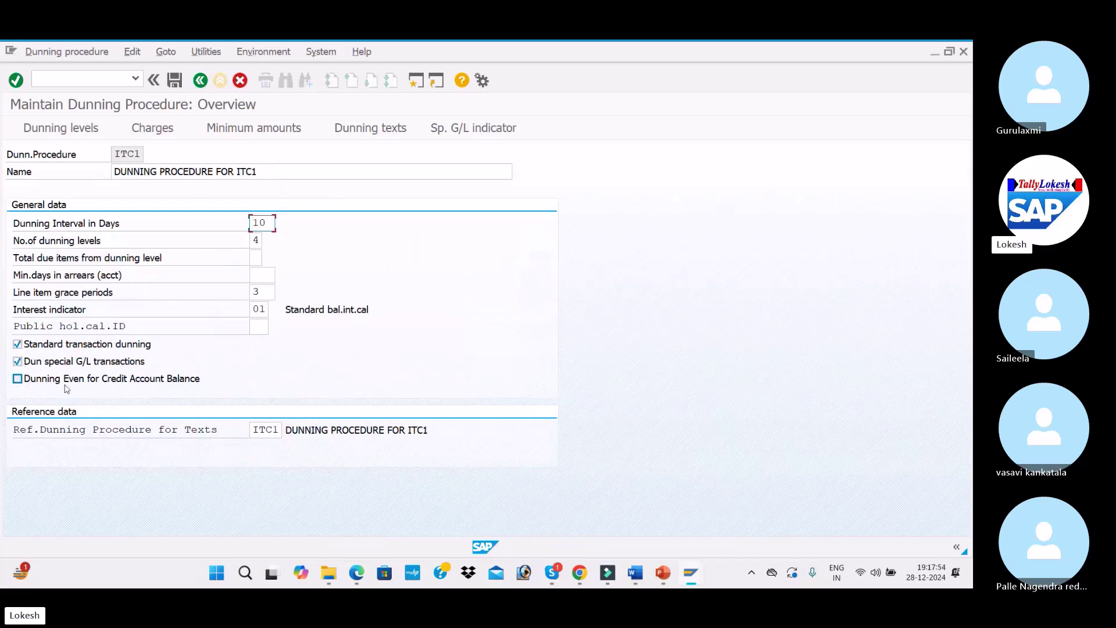
Enable 'Dunning Even for Credit Account Balance' for ITC1 and save under the customizing request
left_click(17, 379)
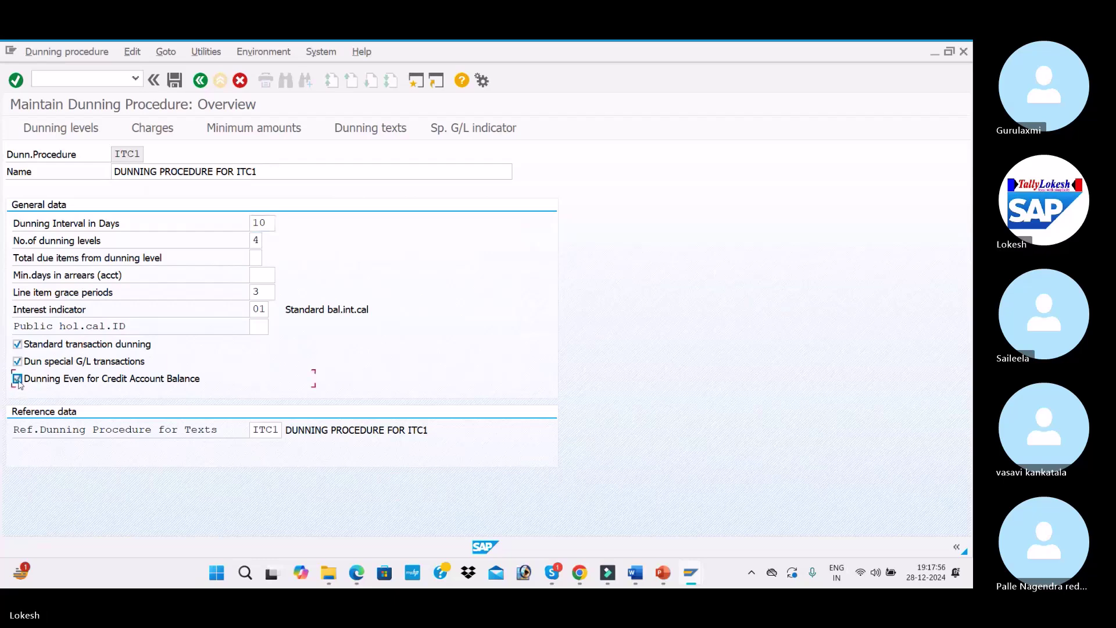
left_click(174, 80)
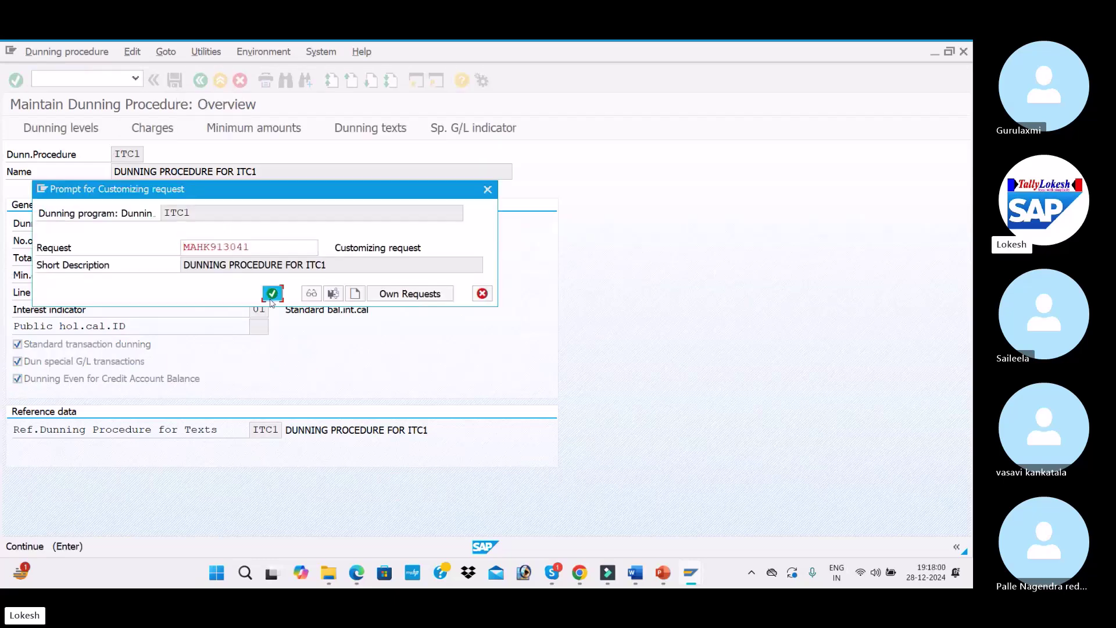
left_click(272, 294)
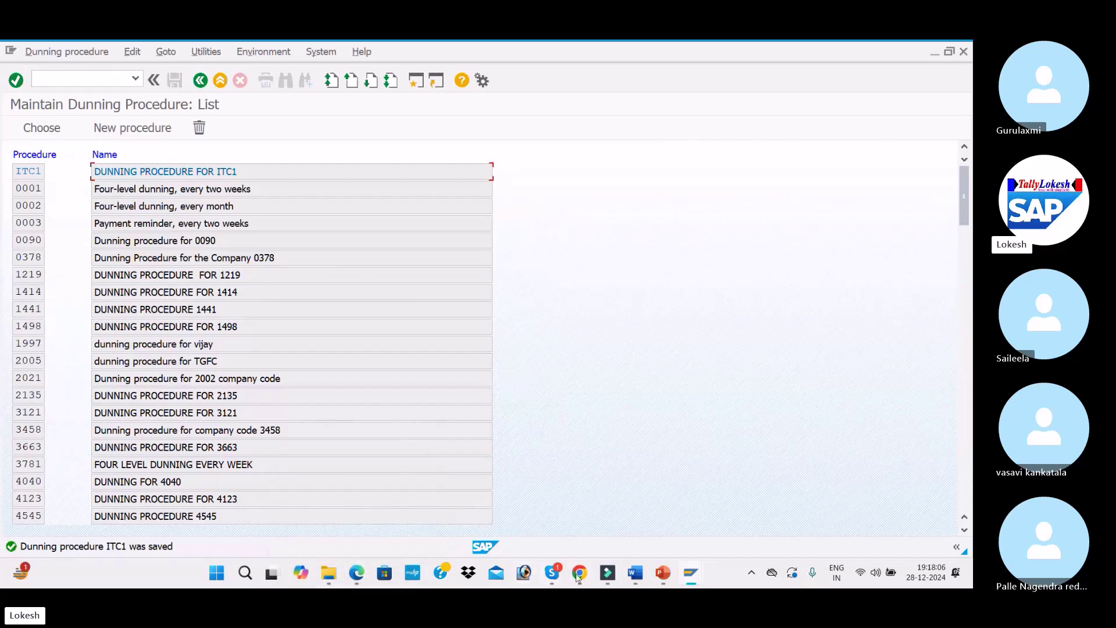
Scroll the Word notes to CUSTOMER CHANGES – XD02, then show the PowerPoint configuration steps slide
left_click(639, 579)
scroll(345, 324, "down", 5)
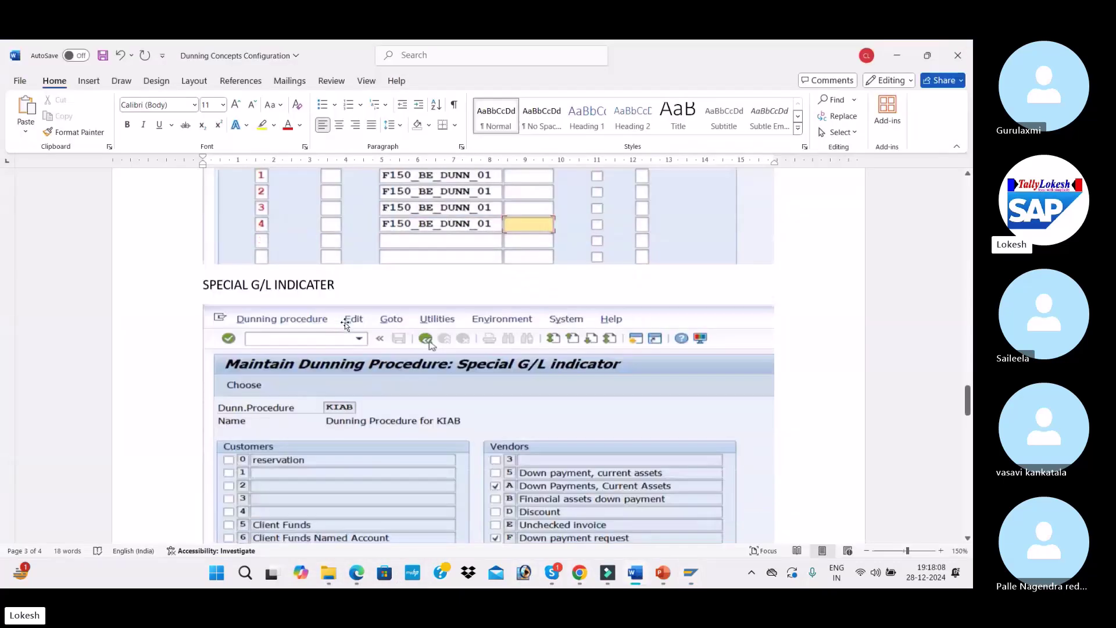
scroll(345, 324, "down", 10)
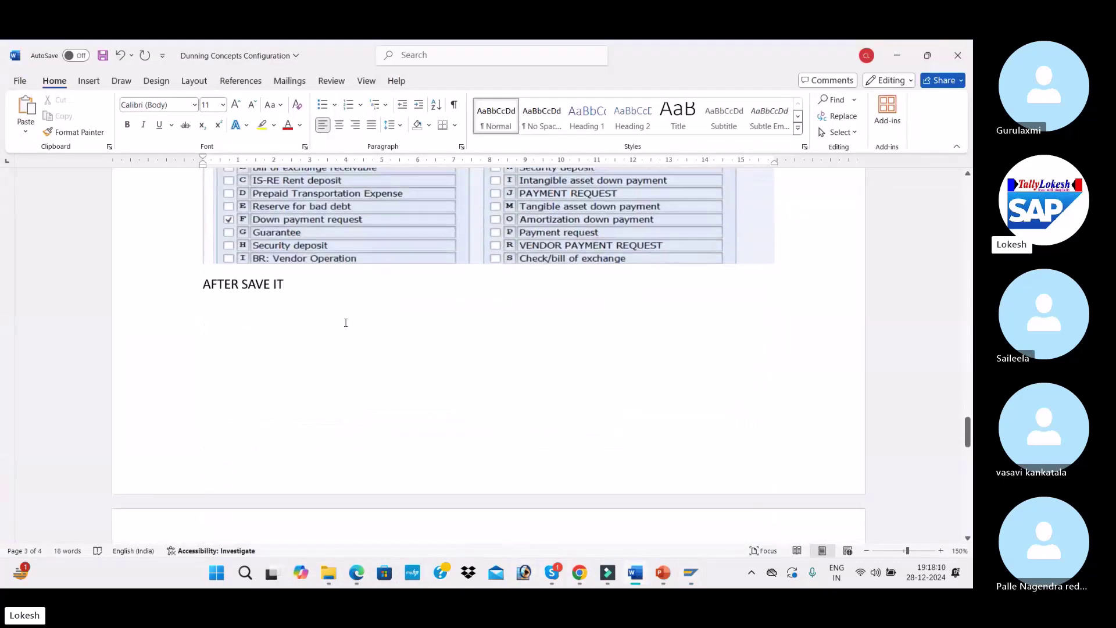
scroll(344, 322, "down", 10)
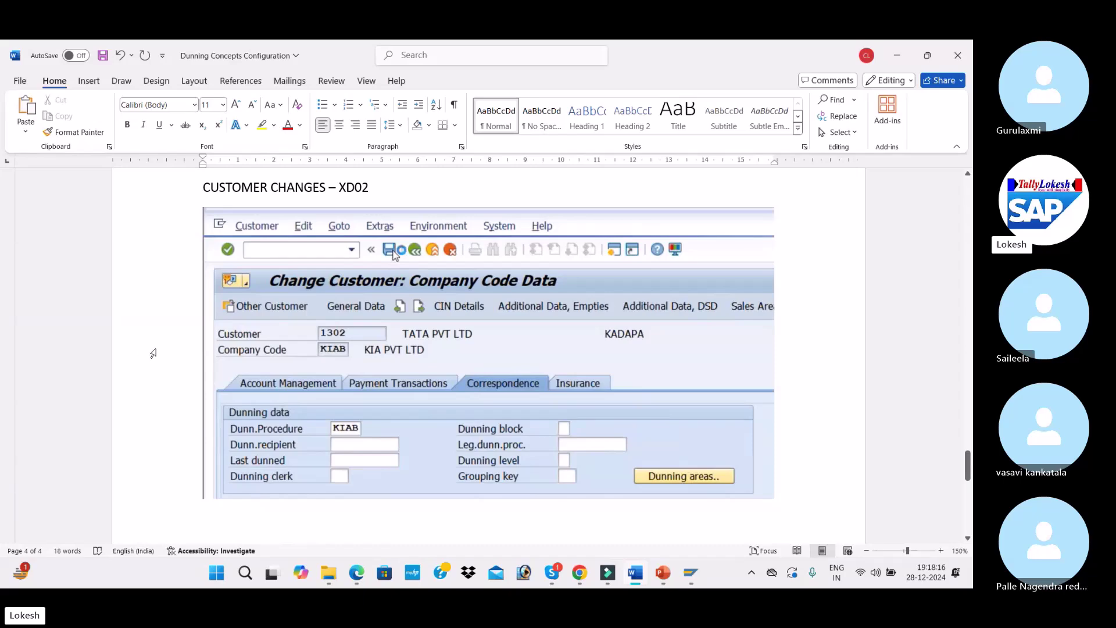
key("alt+Tab")
key("alt+Tab")
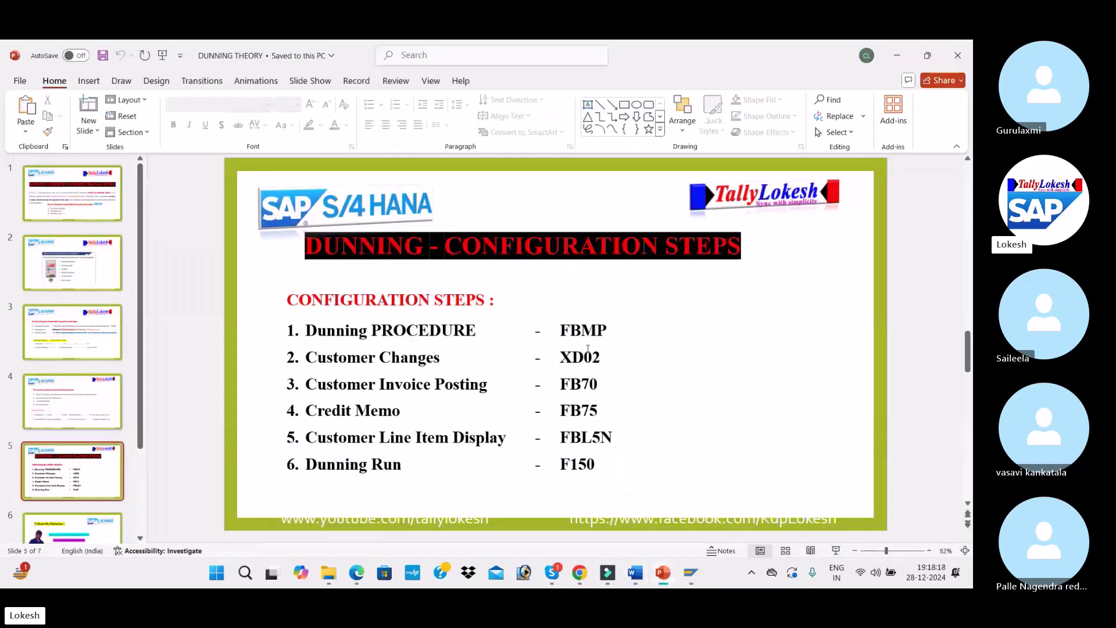
left_click(586, 356)
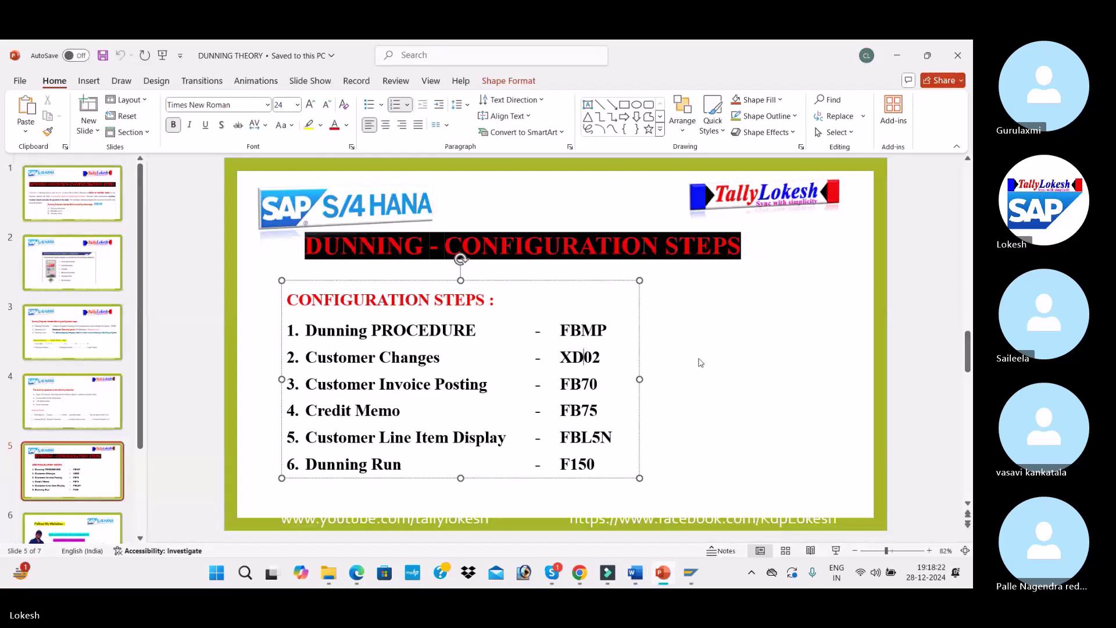
Leave the slide show and switch via Word back to the SAP dunning procedure list
key("Escape")
key("alt+Tab")
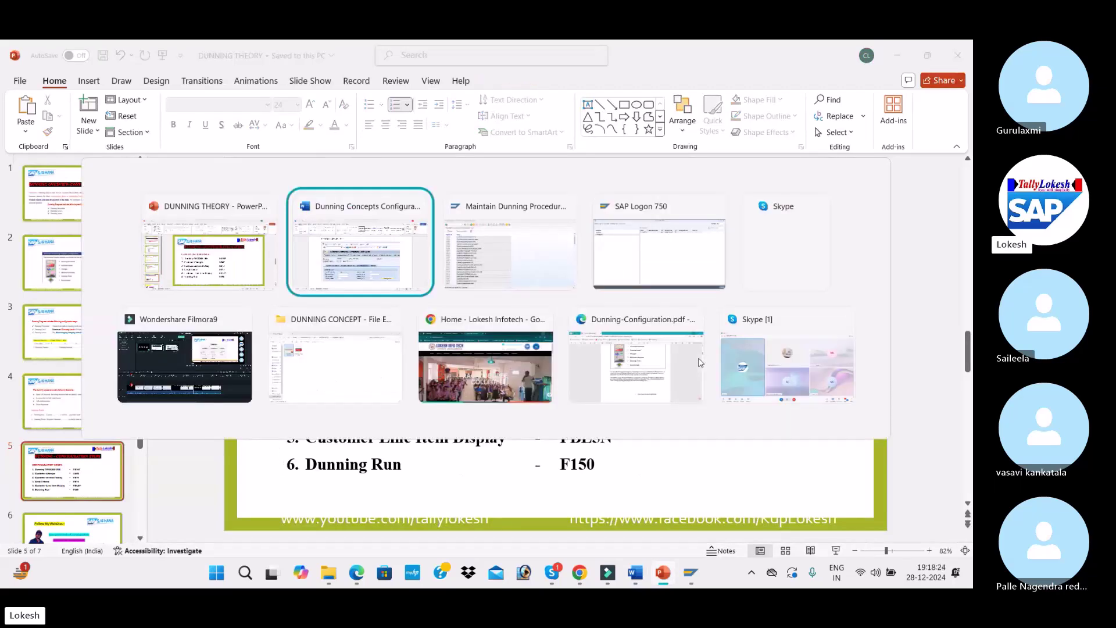
scroll(312, 404, "down", 1)
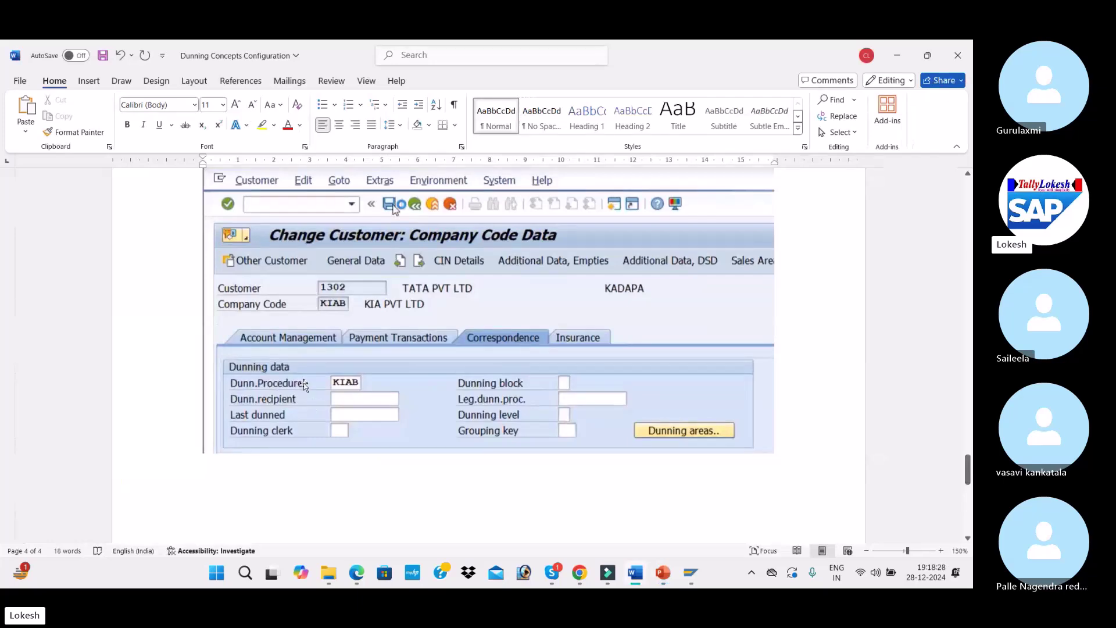
key("alt+Tab")
key("alt+Tab")
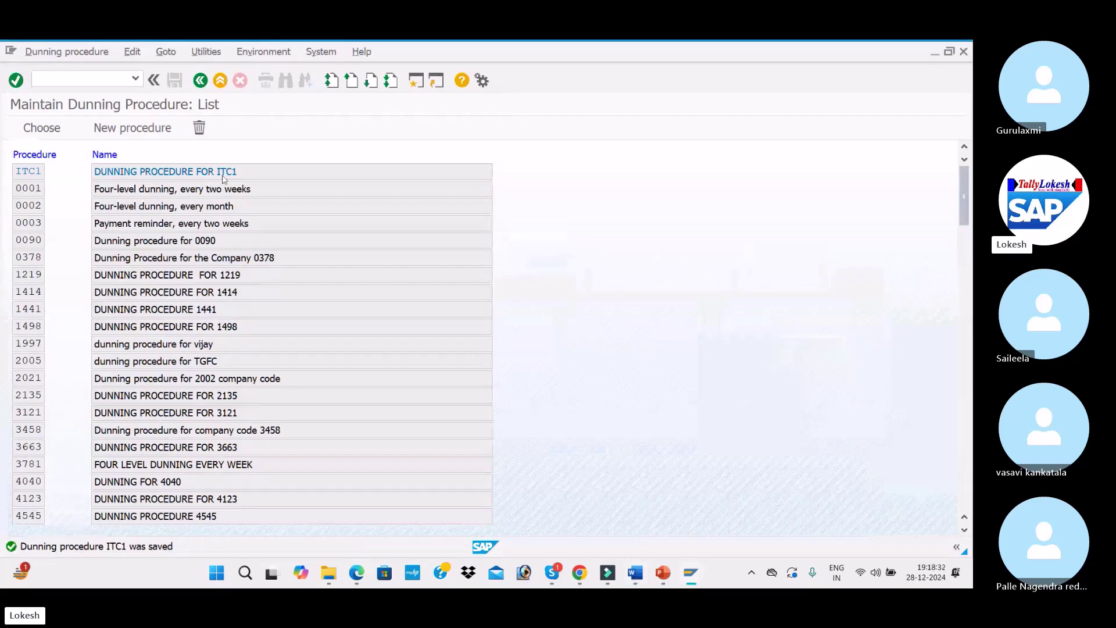
Start the Customer Change transaction with /NXD02
double_click(224, 179)
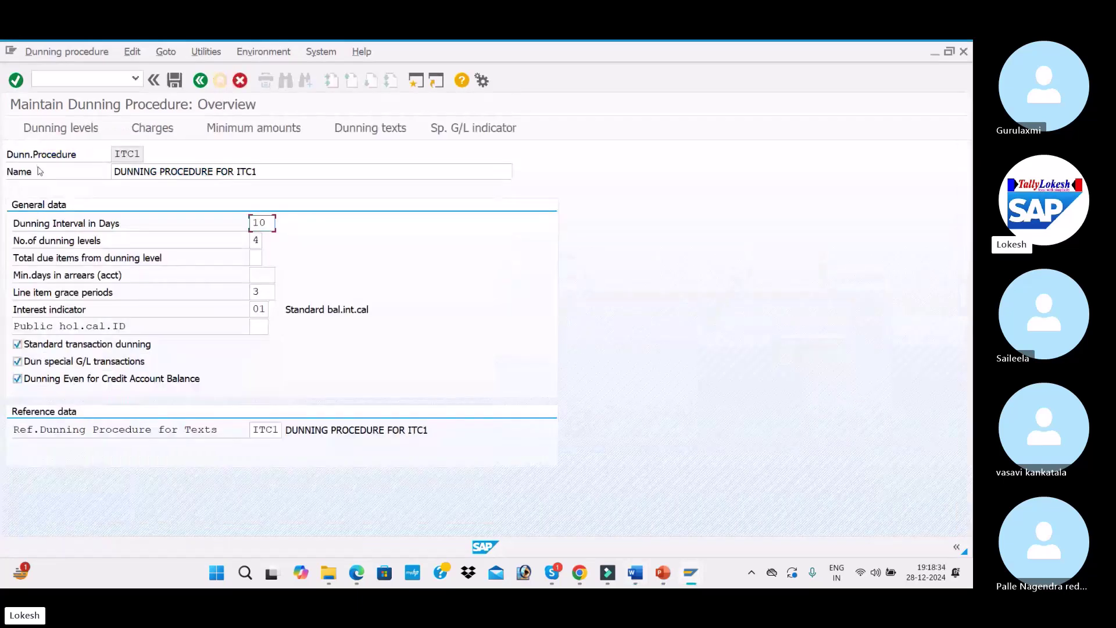
left_click(125, 155)
left_click(95, 83)
type("/NXD02")
key("Return")
Enter company code ITC1 and pick customer 2010 from the F4 customer search
left_click(193, 217)
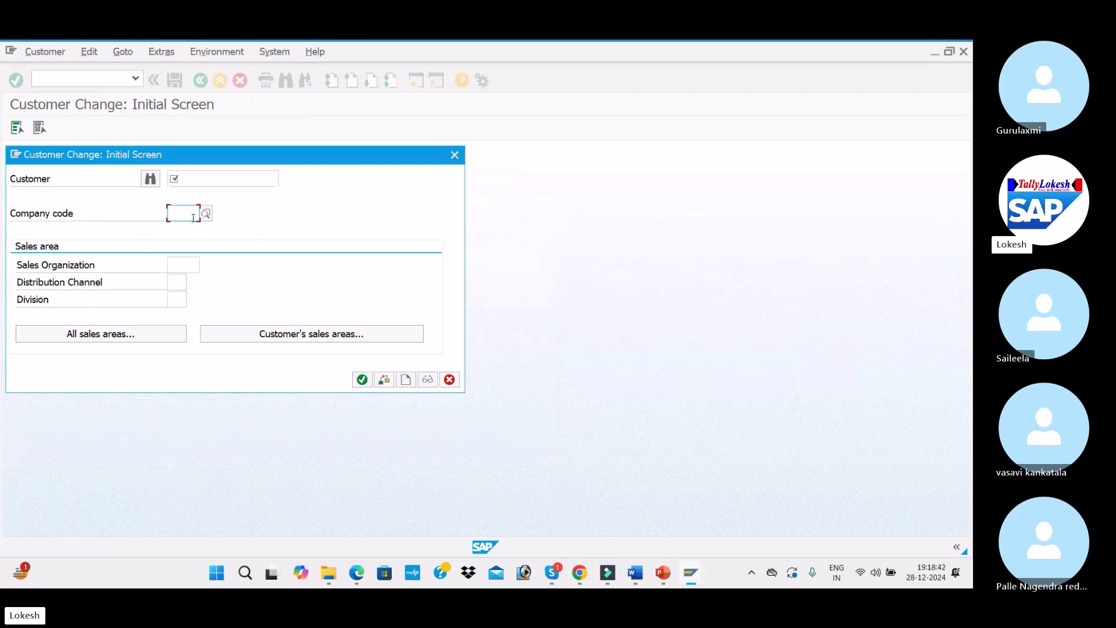
type("ITC")
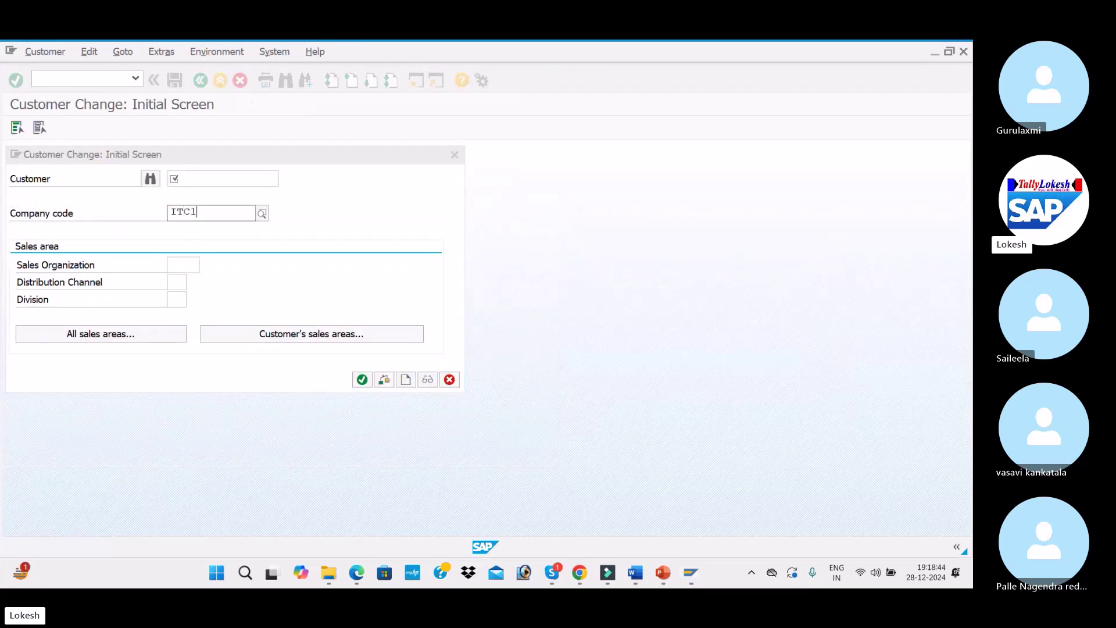
type("1")
key("Tab")
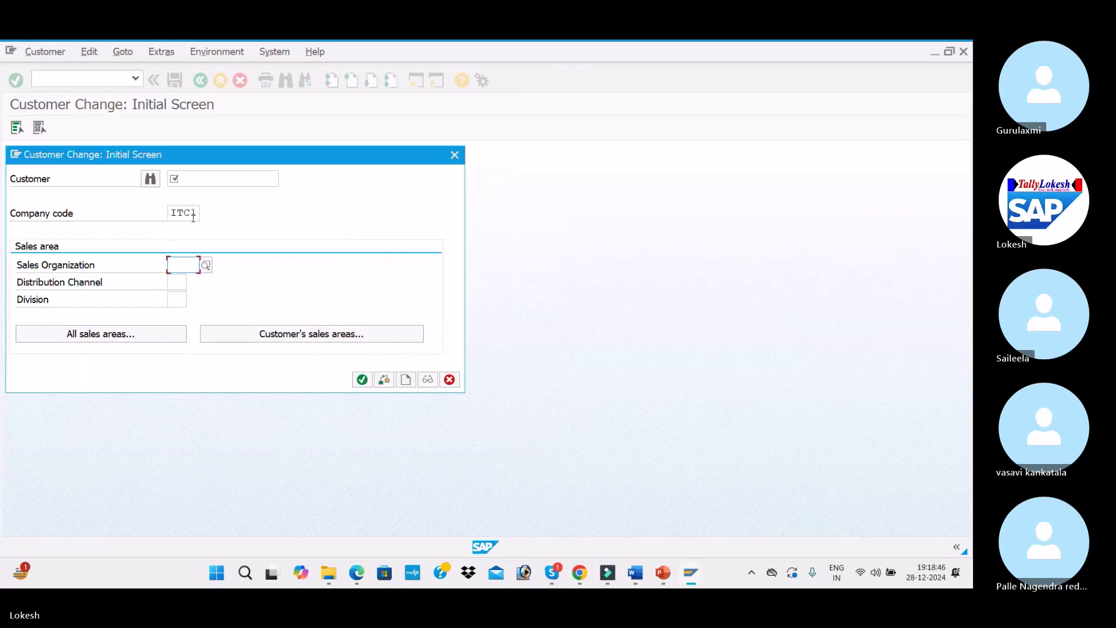
left_click(233, 182)
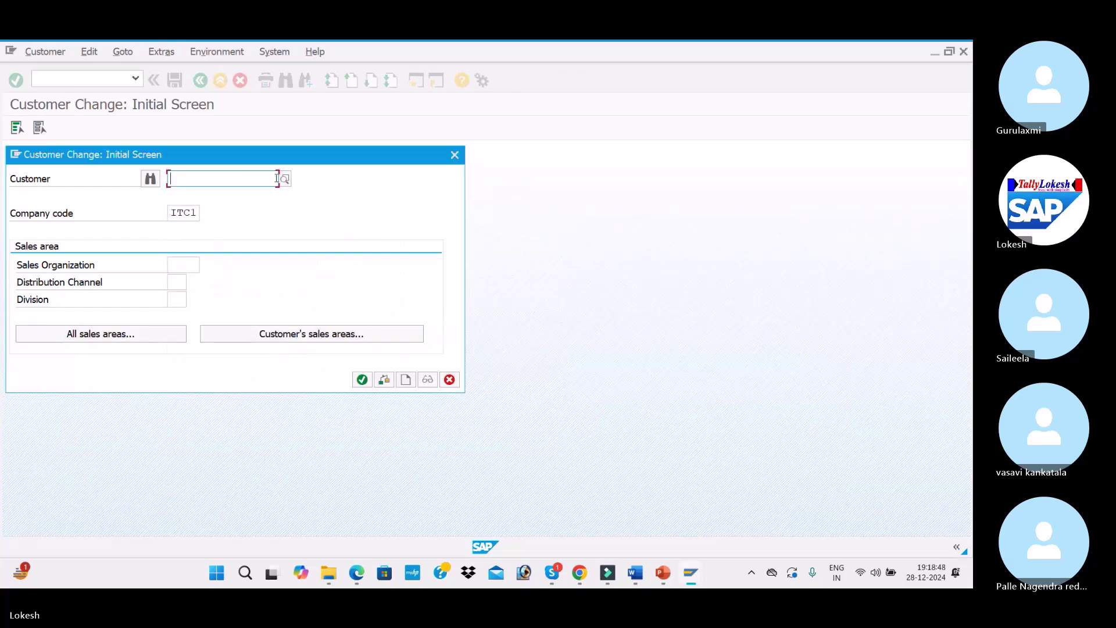
key("Return")
left_click(440, 466)
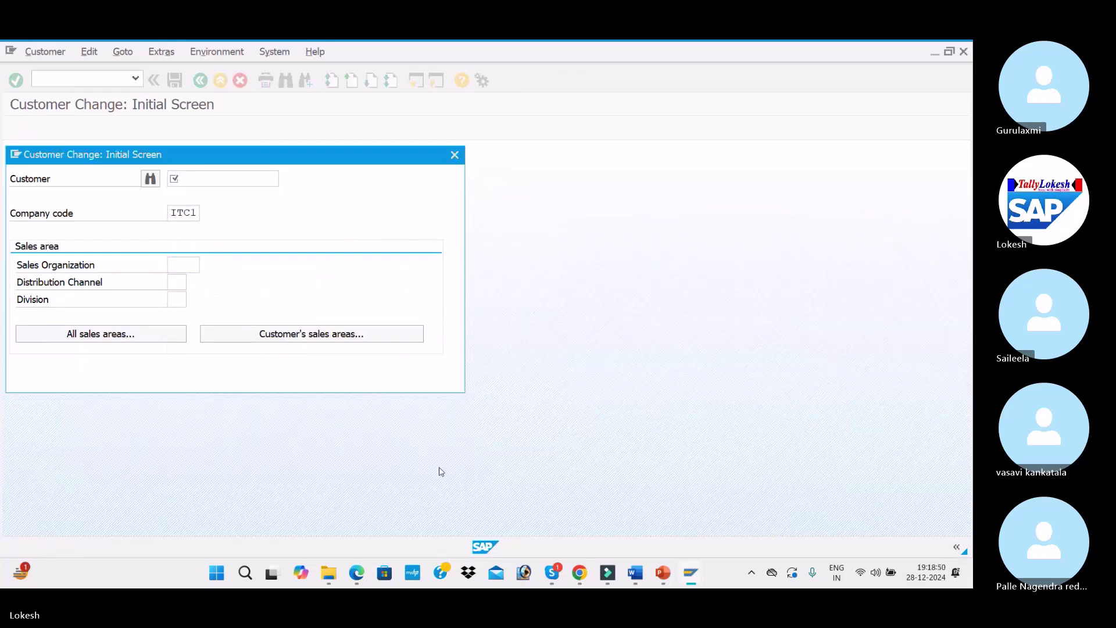
left_click(285, 179)
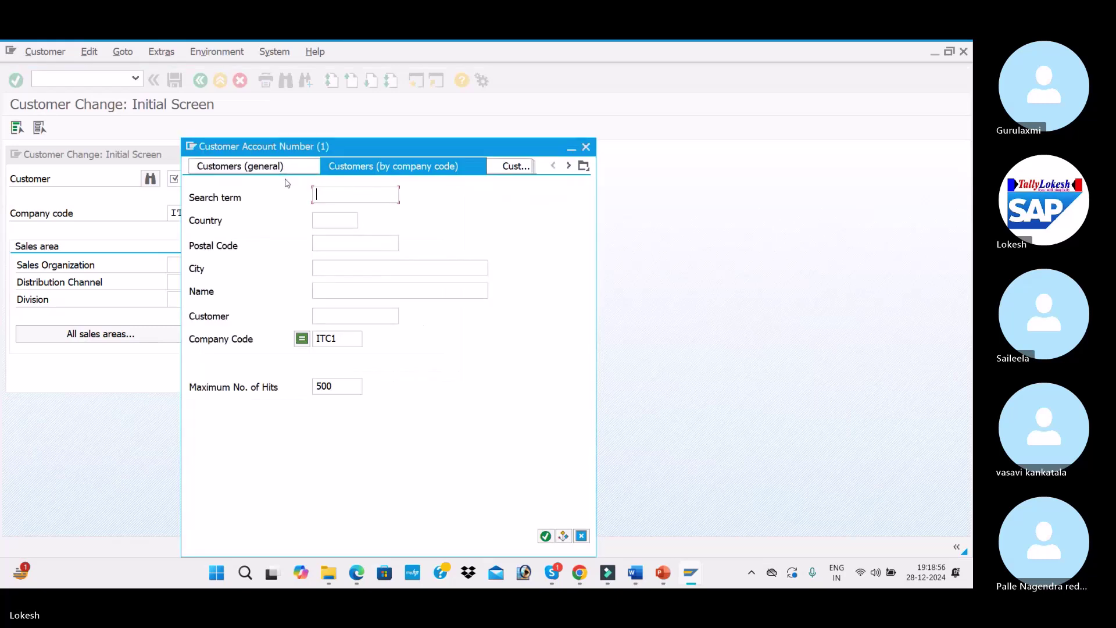
key("Return")
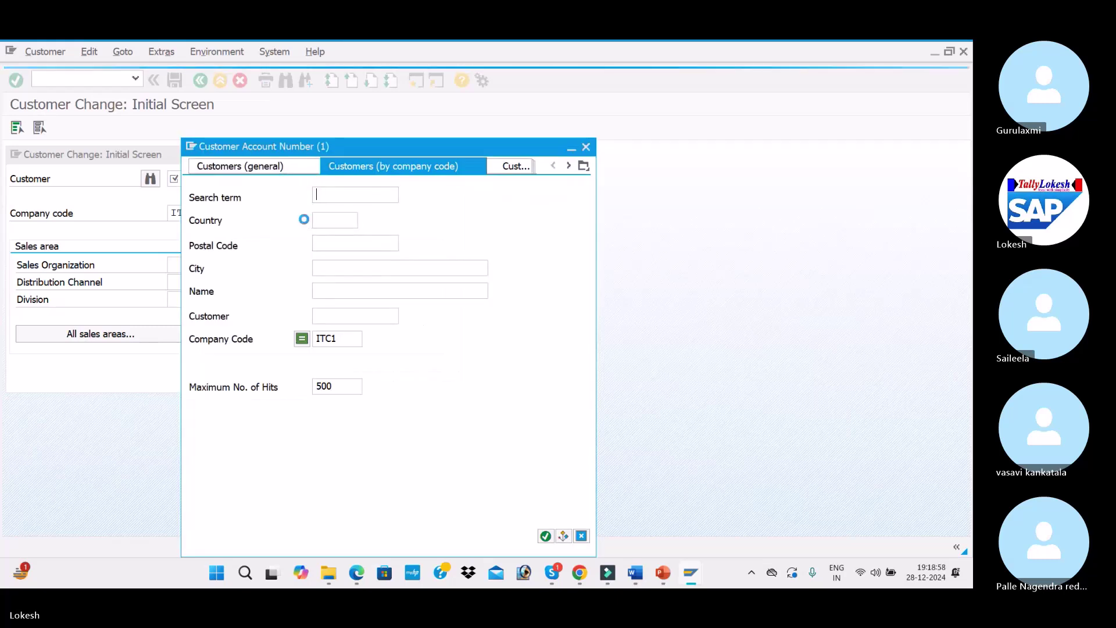
double_click(334, 192)
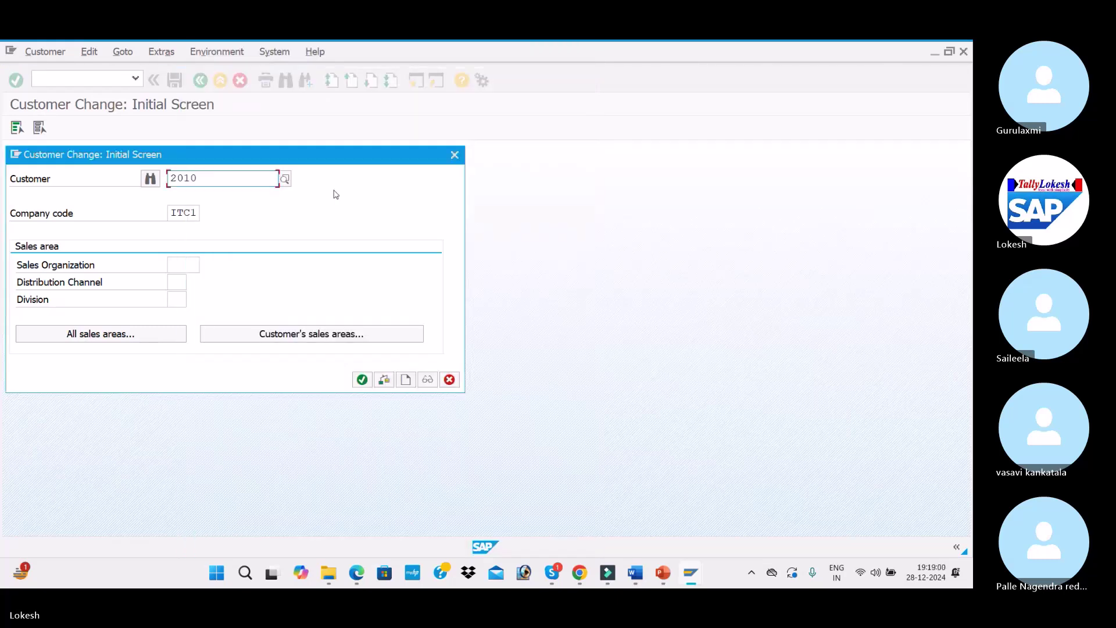
Open the customer's ITC1 company code data on the Correspondence tab
left_click(362, 379)
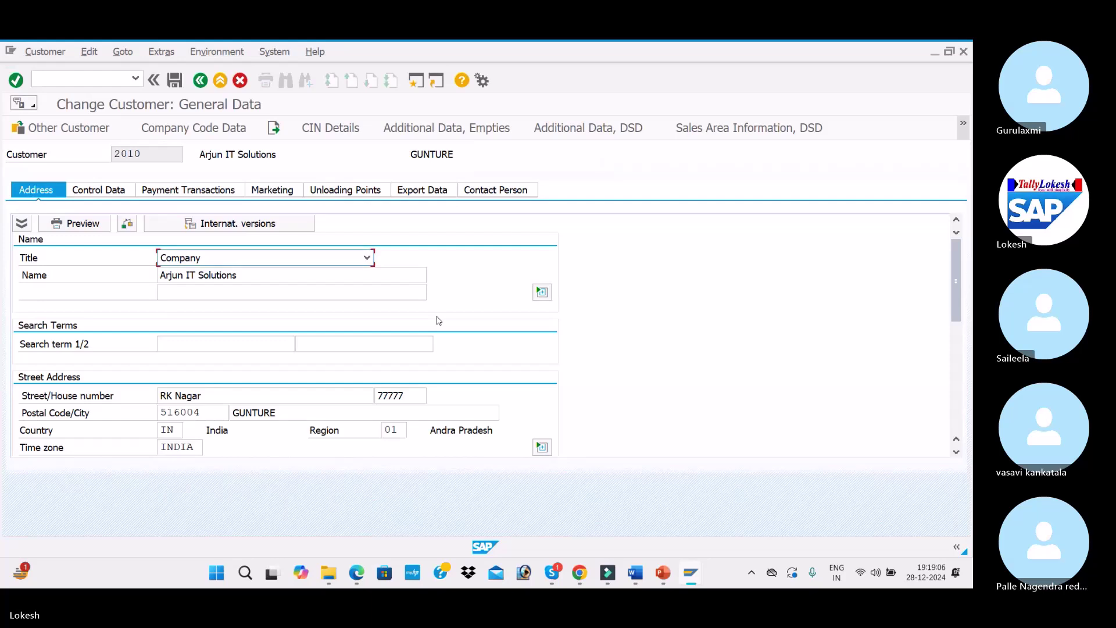
left_click(205, 125)
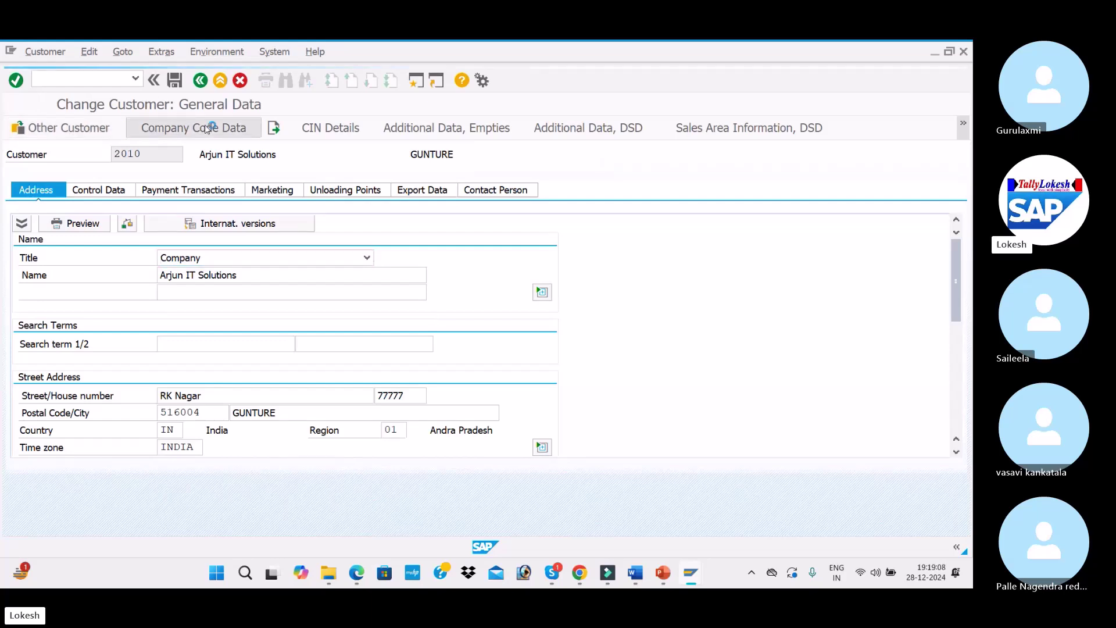
left_click(166, 207)
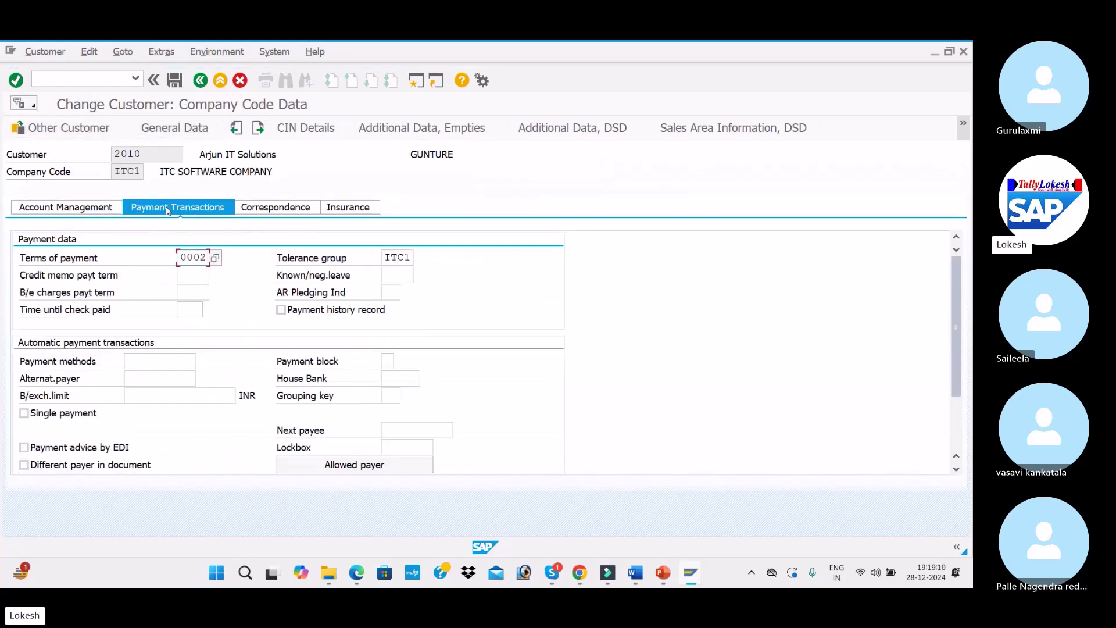
left_click(299, 210)
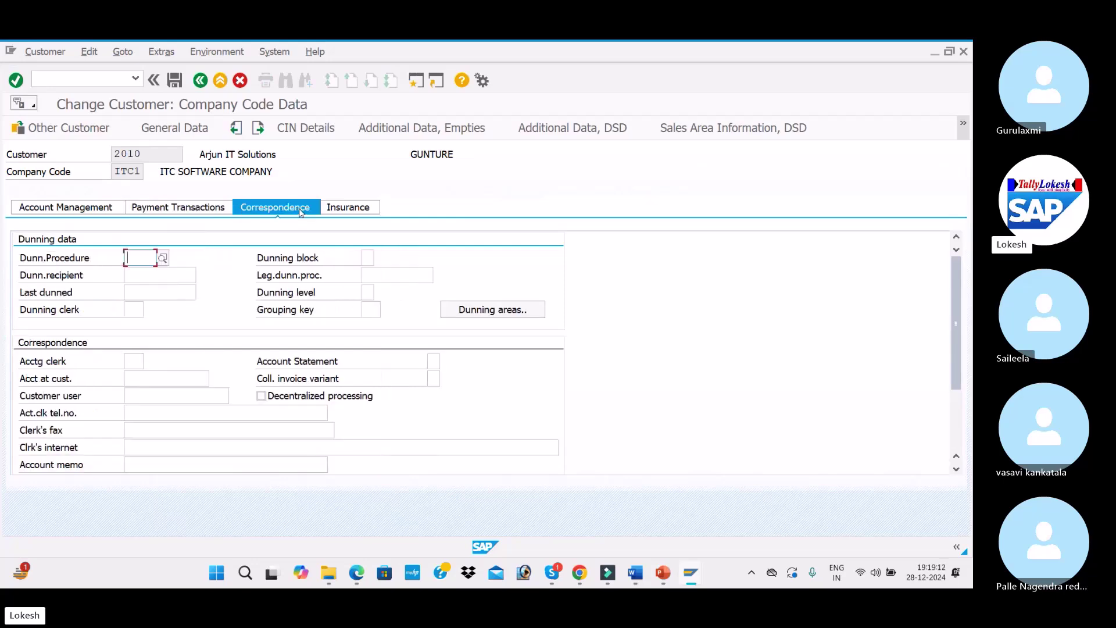
Set the dunning procedure to ITC1 and save the customer change
left_click(163, 257)
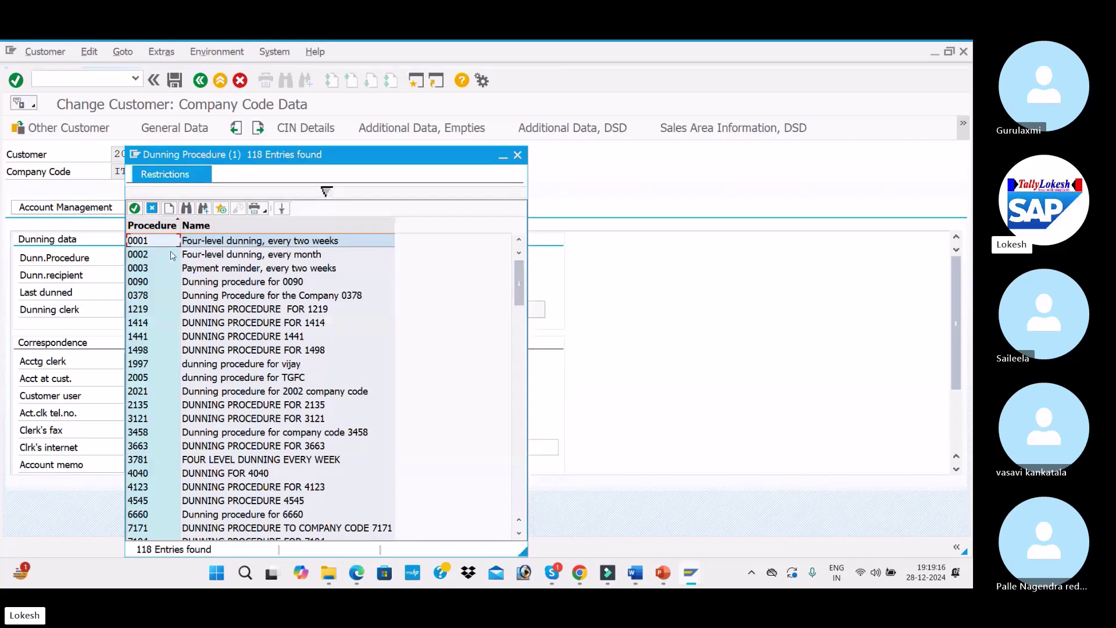
left_click(517, 154)
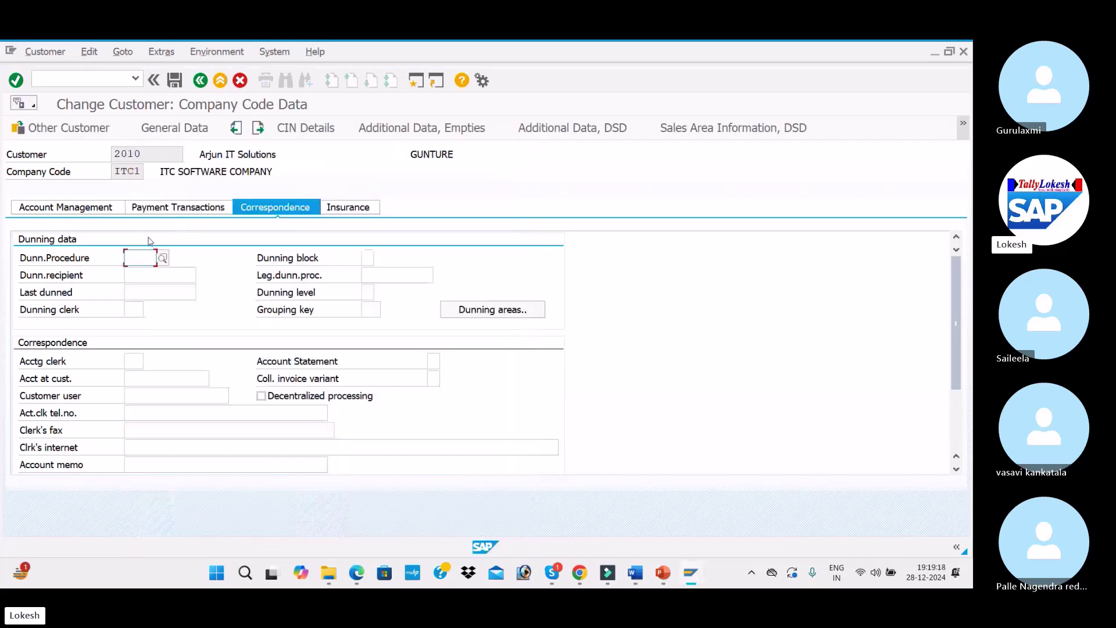
left_click(129, 257)
type("ITC1")
key("Tab")
left_click(368, 293)
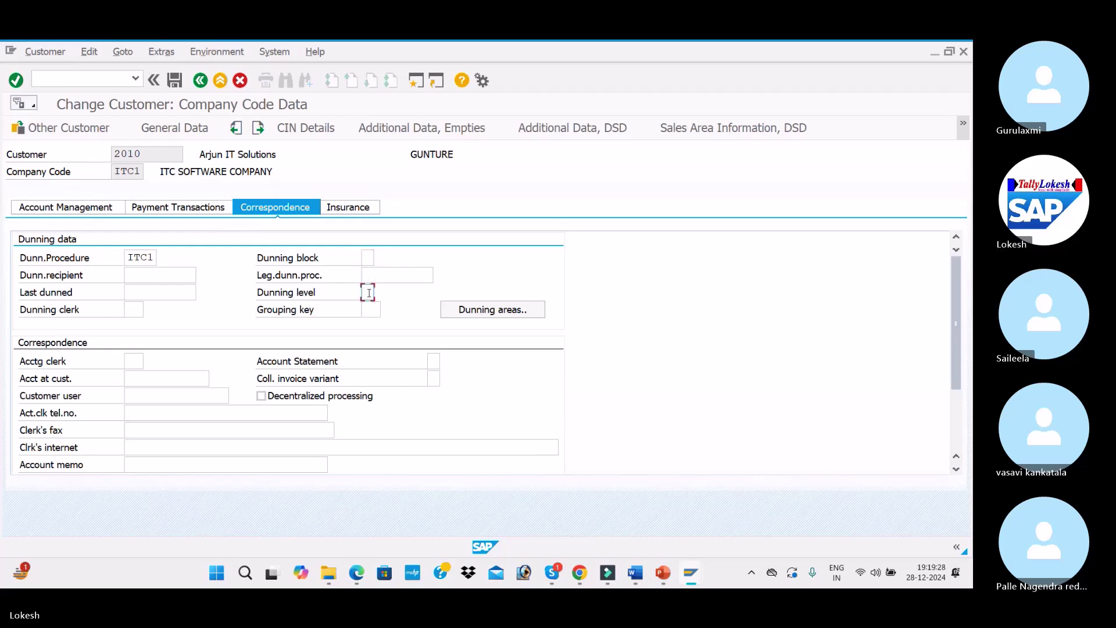
left_click(176, 80)
left_click(284, 179)
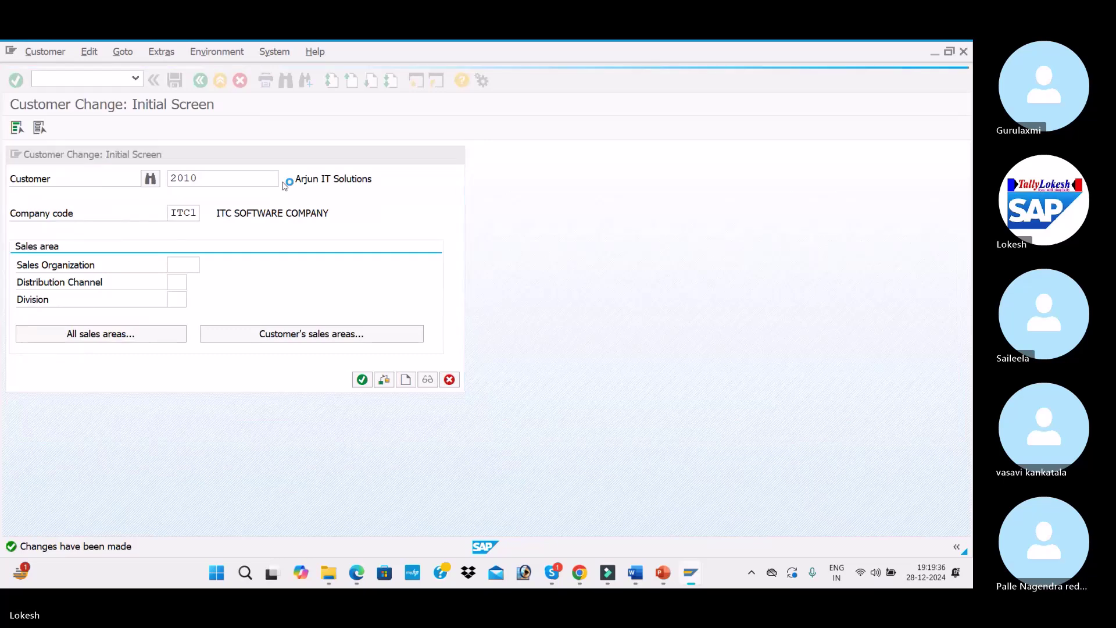
Assign dunning procedure ITC1 to the second customer in company code ITC1 and save
key("Return")
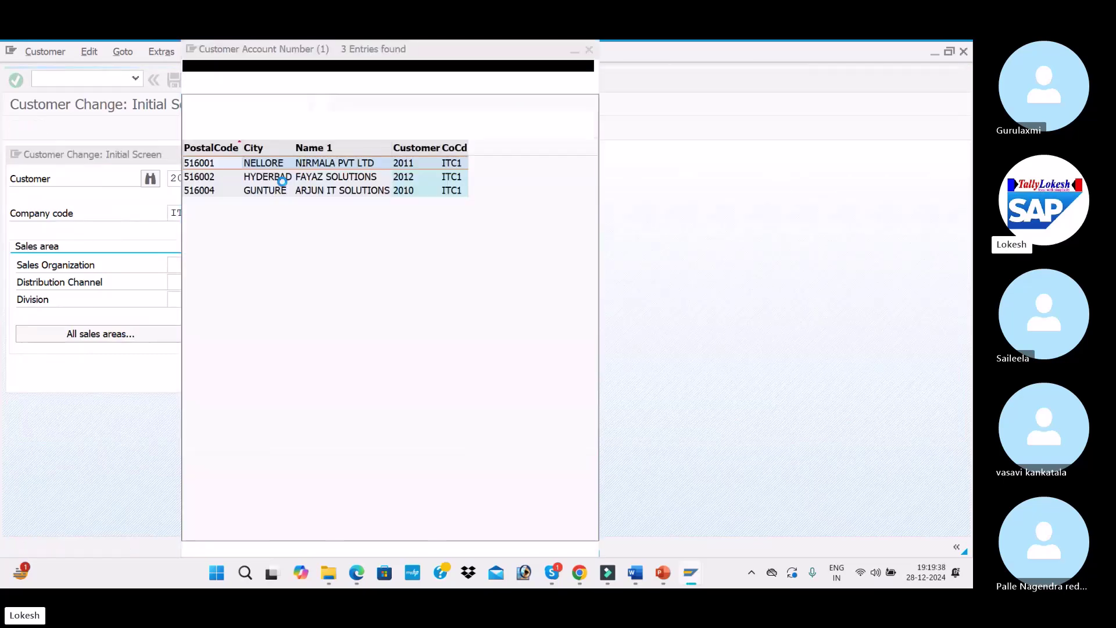
double_click(282, 182)
key("Return")
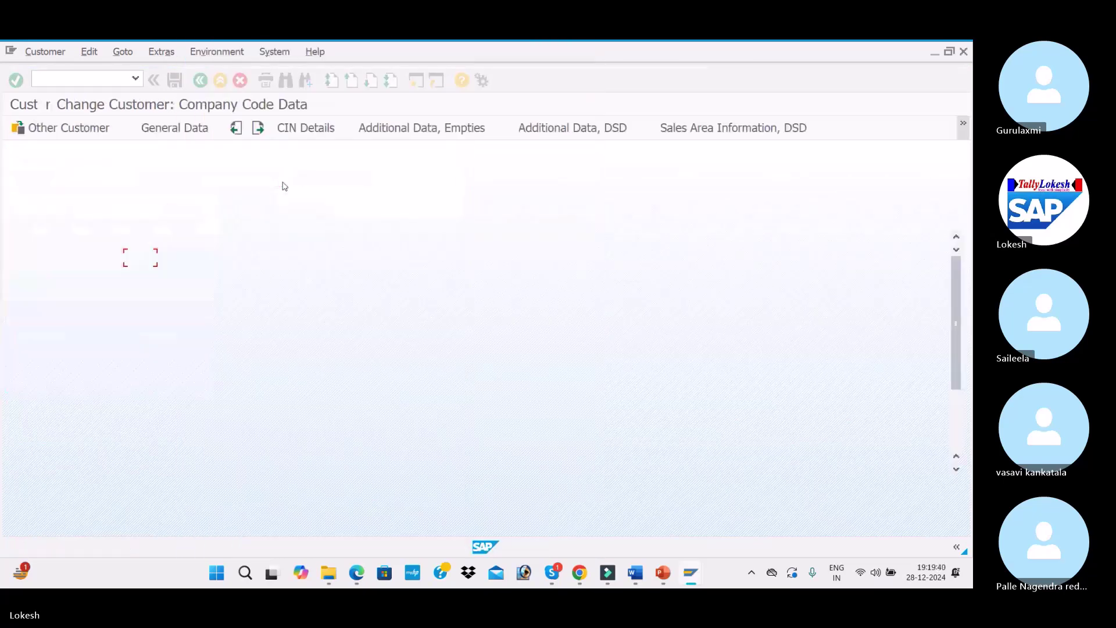
key("space")
left_click(137, 273)
left_click(174, 80)
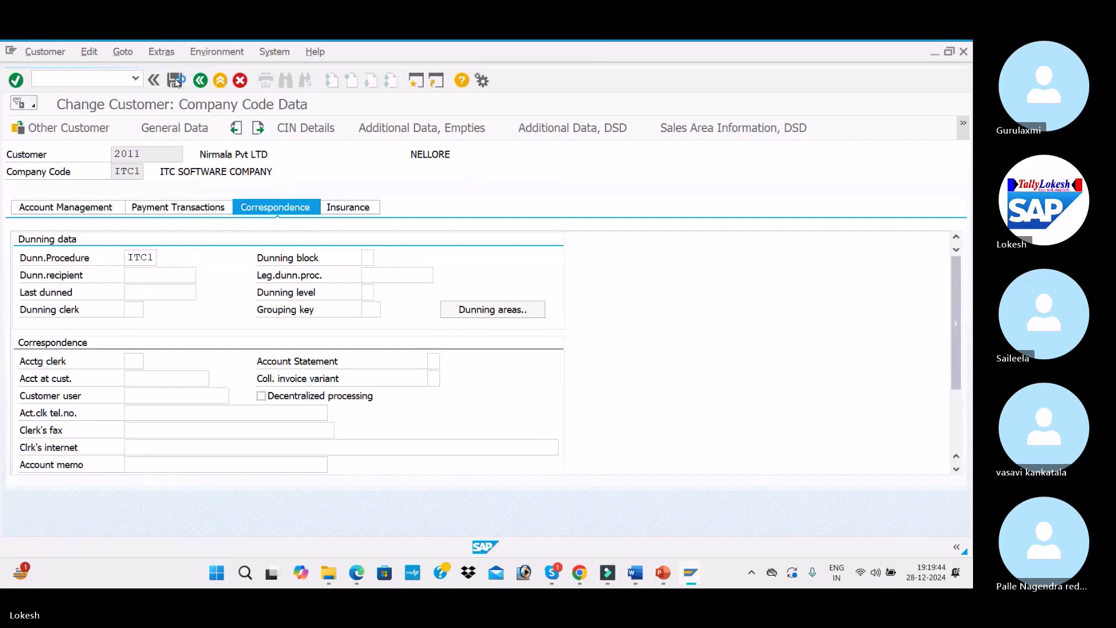
left_click(289, 182)
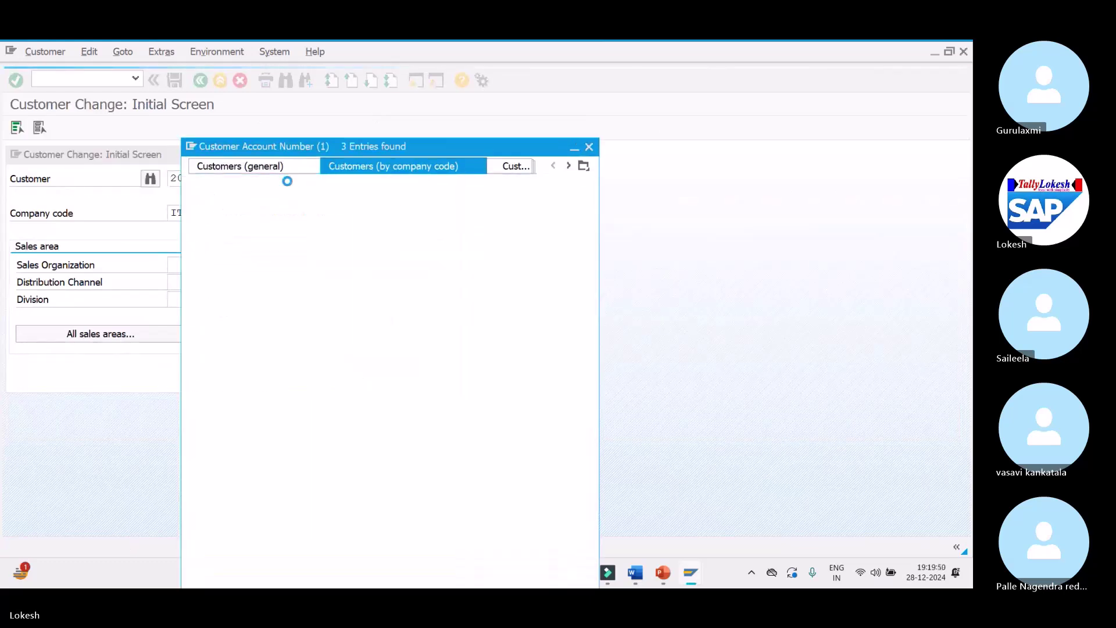
Select the customer from the hit list, set dunning procedure ITC1 in its correspondence data, and save
double_click(288, 183)
key("Return")
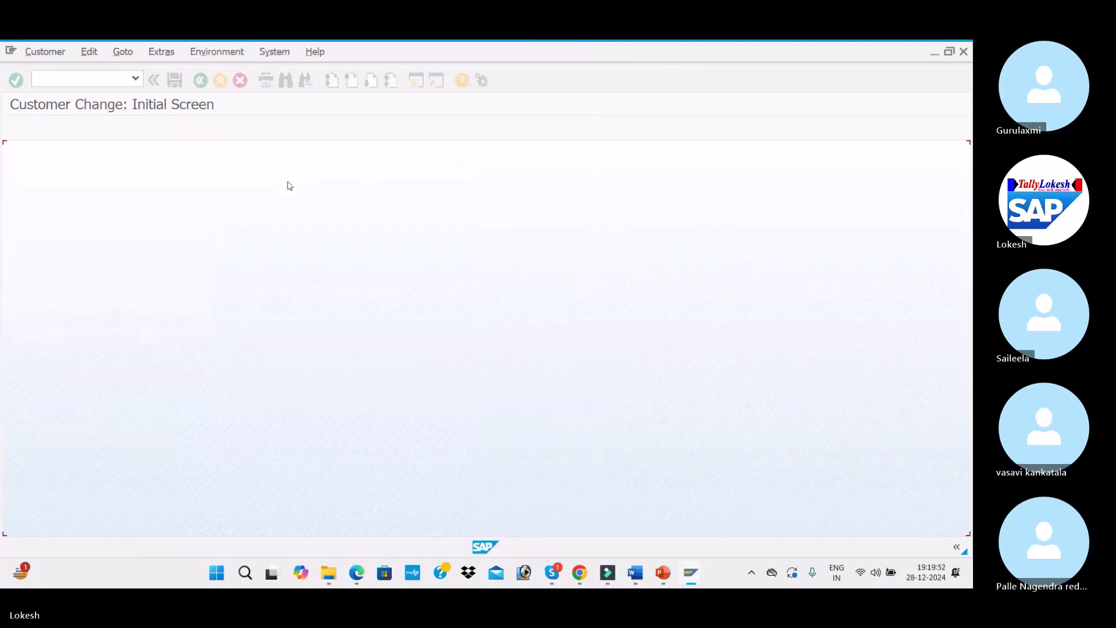
left_click(139, 258)
left_click(144, 273)
left_click(175, 79)
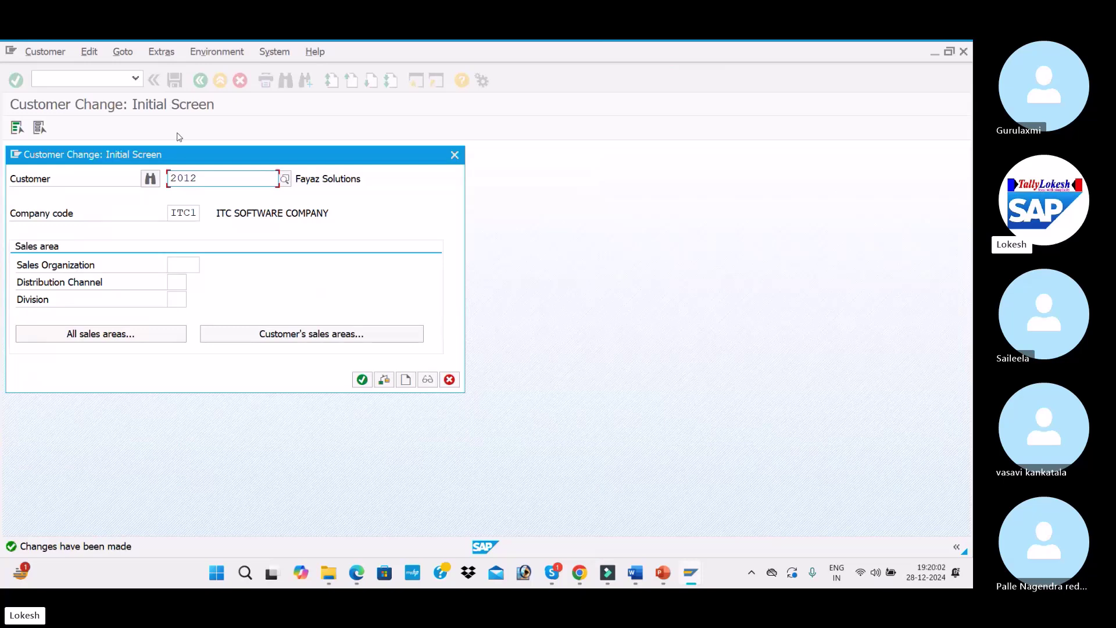
Review the customer invoice posting step on the PowerPoint dunning slide, then return to SAP
key("alt+Tab")
key("alt+Tab")
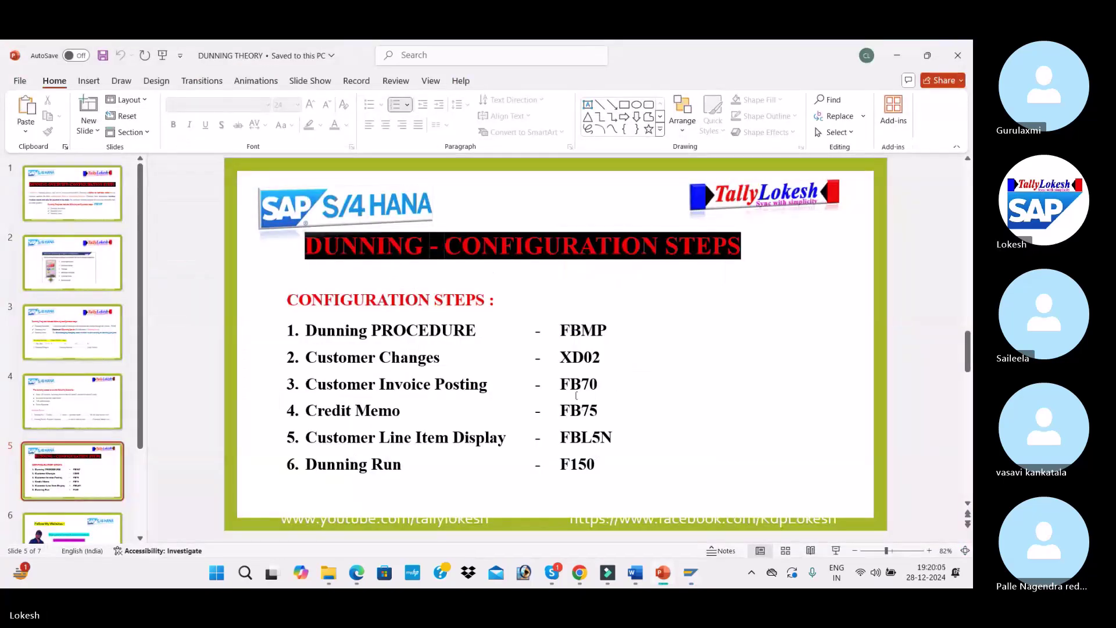
left_click(577, 386)
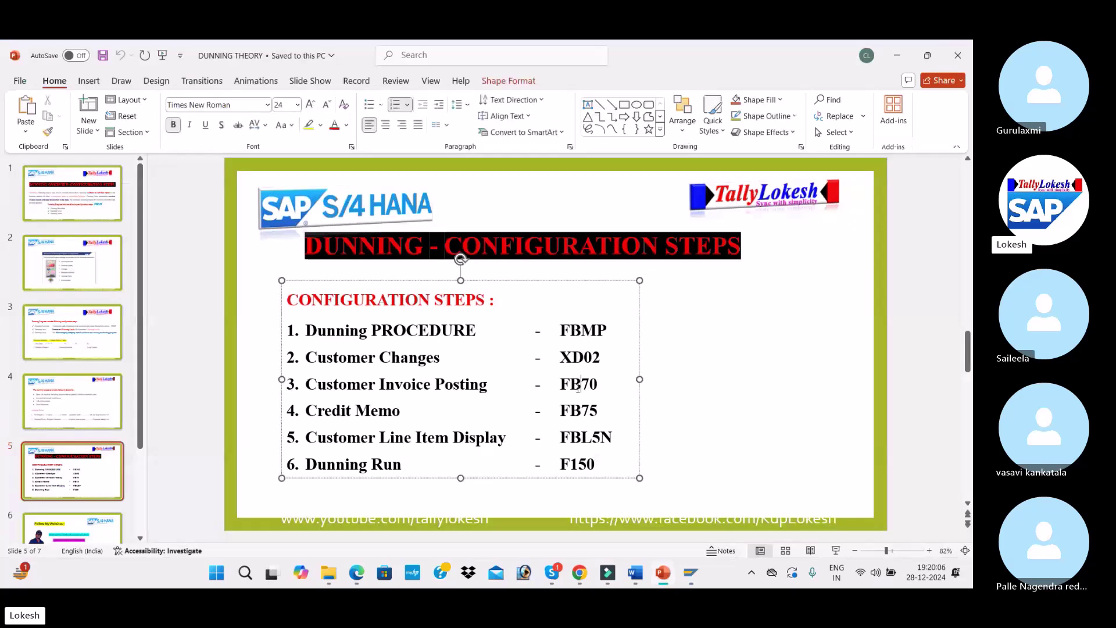
key("alt+Tab")
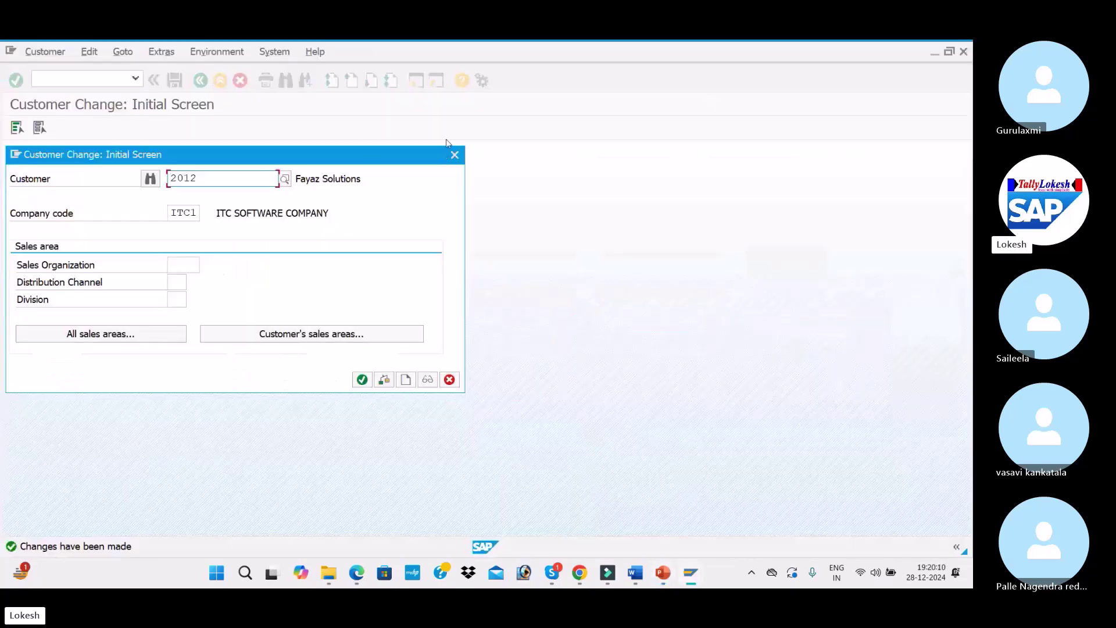
Close the customer dialog and run FBL5N to list the current customer's open items in ITC1
left_click(454, 155)
type("fb")
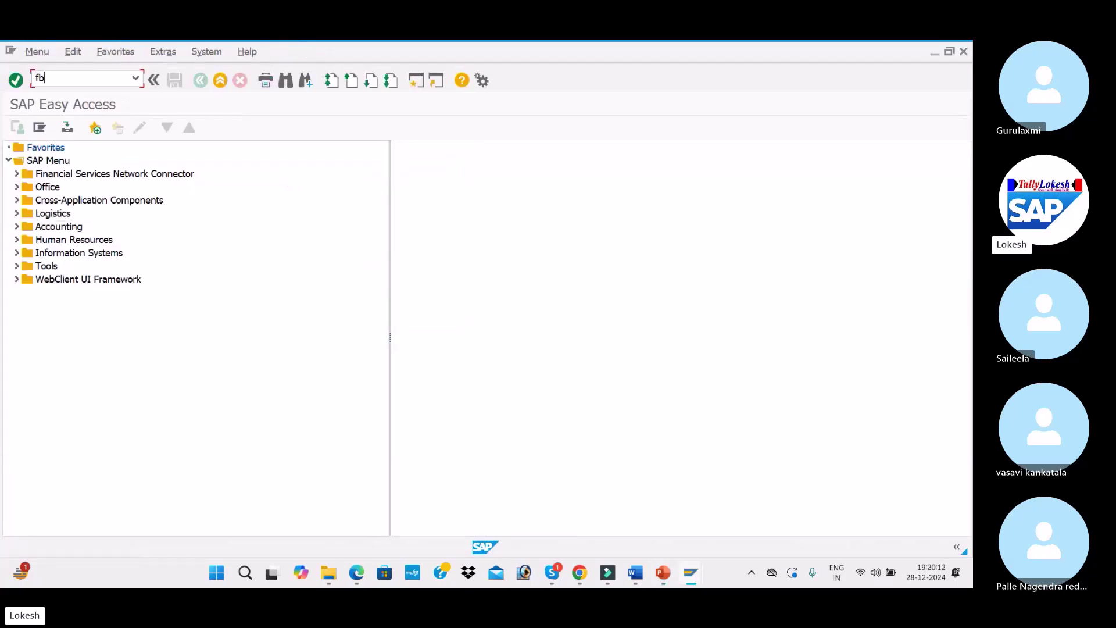
type("l5")
key("Return")
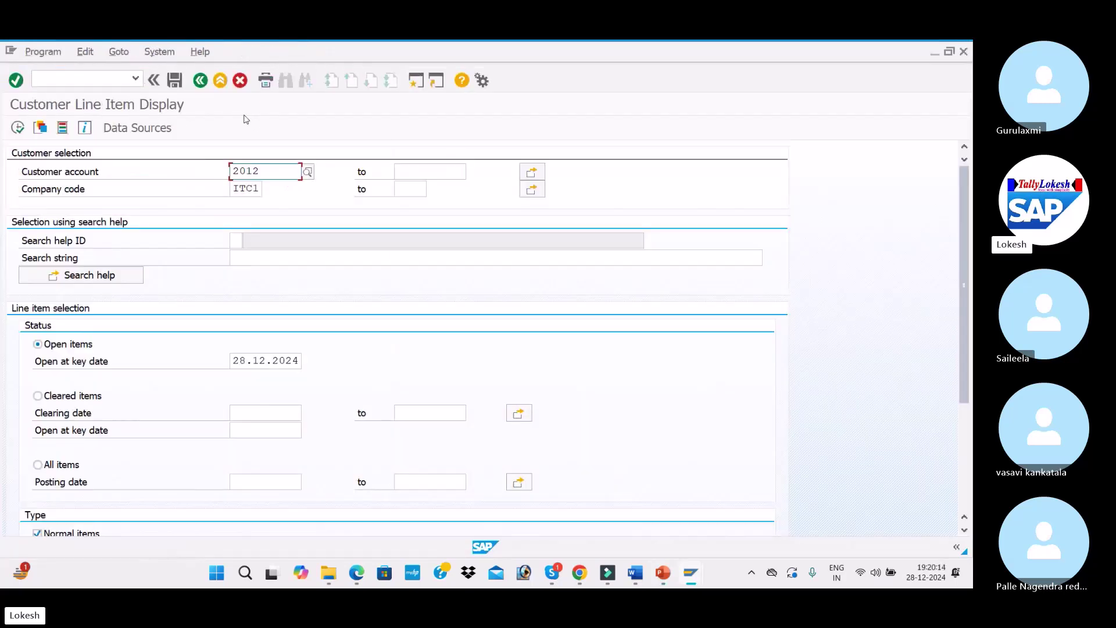
left_click(24, 132)
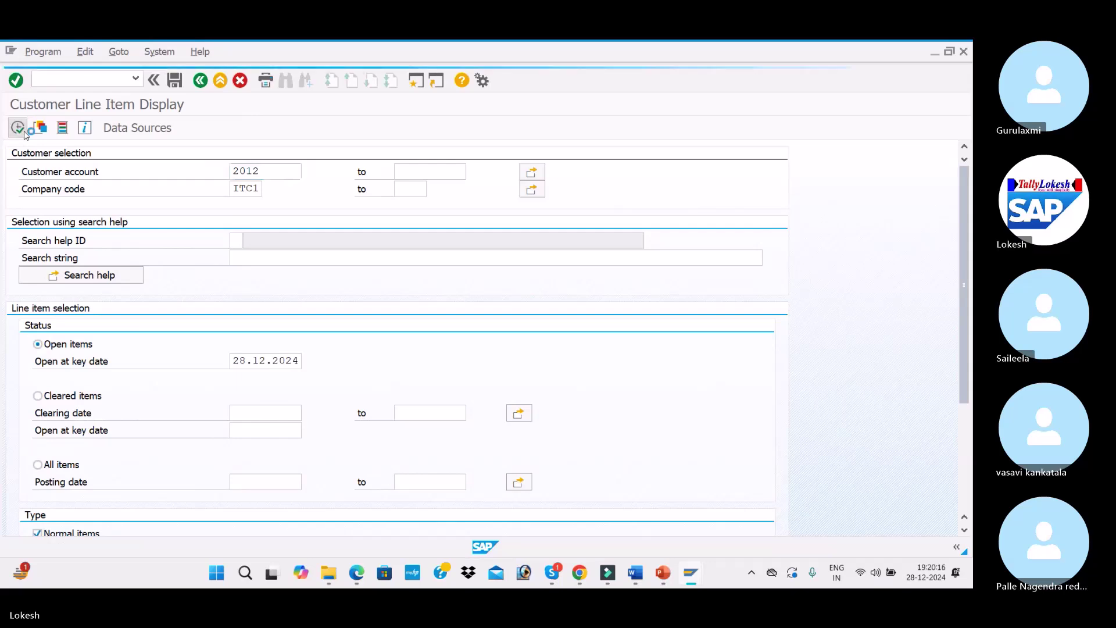
Pick the next customer from the ITC1 hit list and display its open items, finding none
left_click(307, 172)
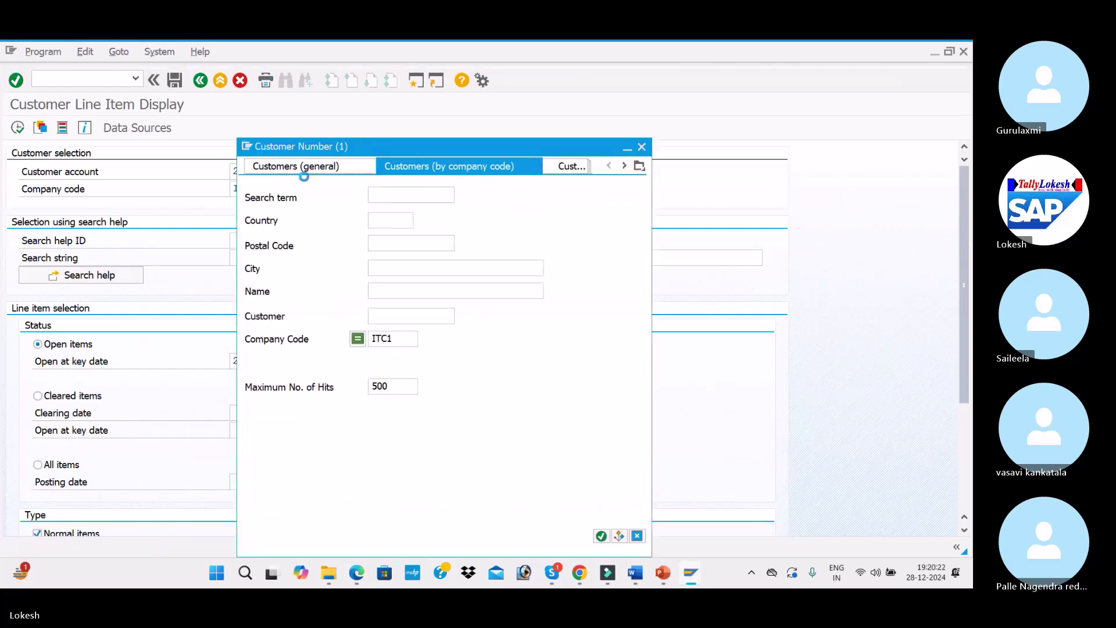
key("Return")
key("Down")
key("Down")
key("Return")
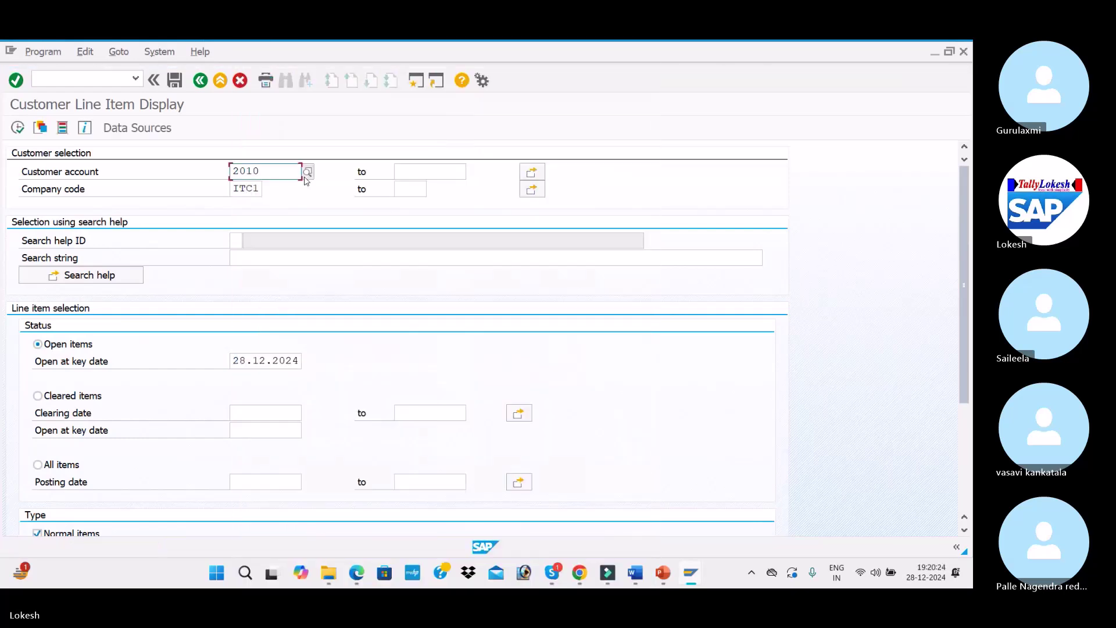
left_click(17, 126)
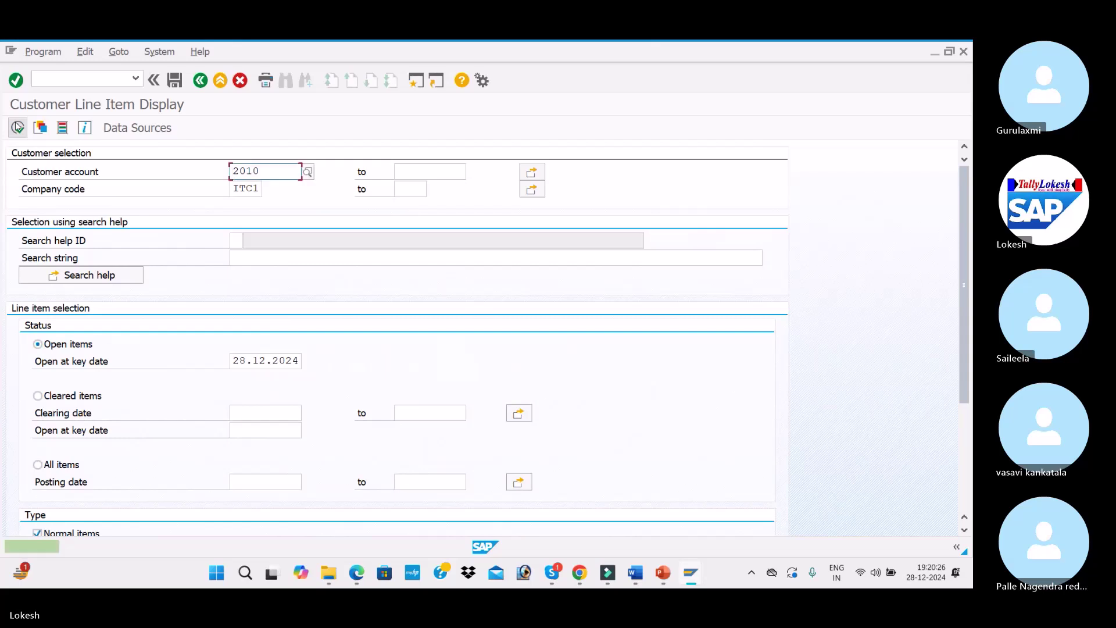
left_click(66, 80)
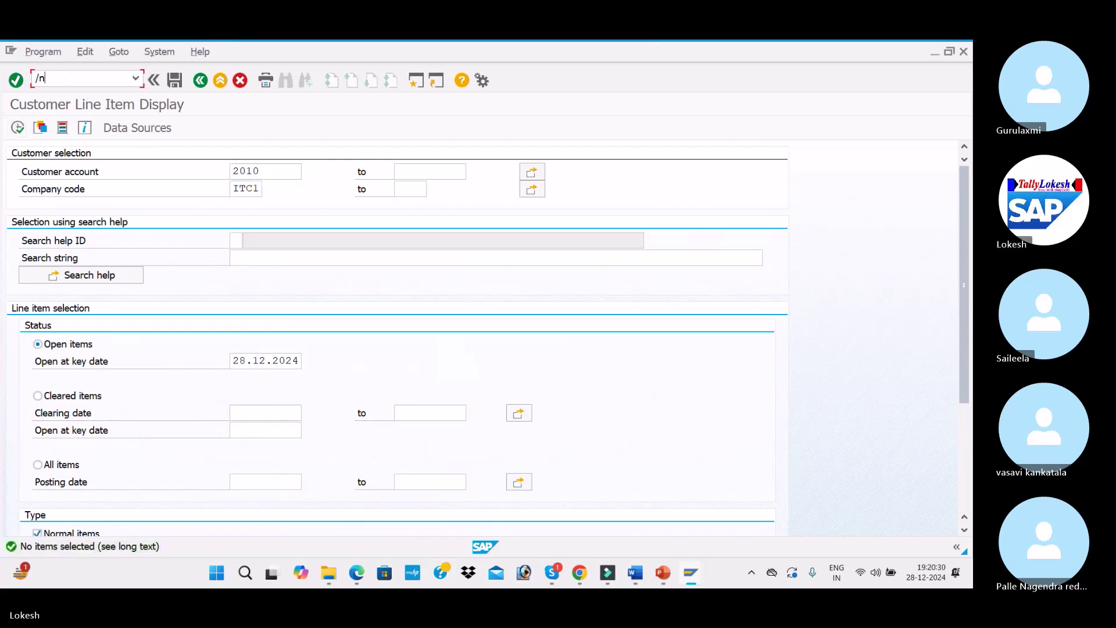
Open FB70, pick the customer from the ITC1 hit list, and enter invoice date 02.11.2024
type("/nfb7")
key("Return")
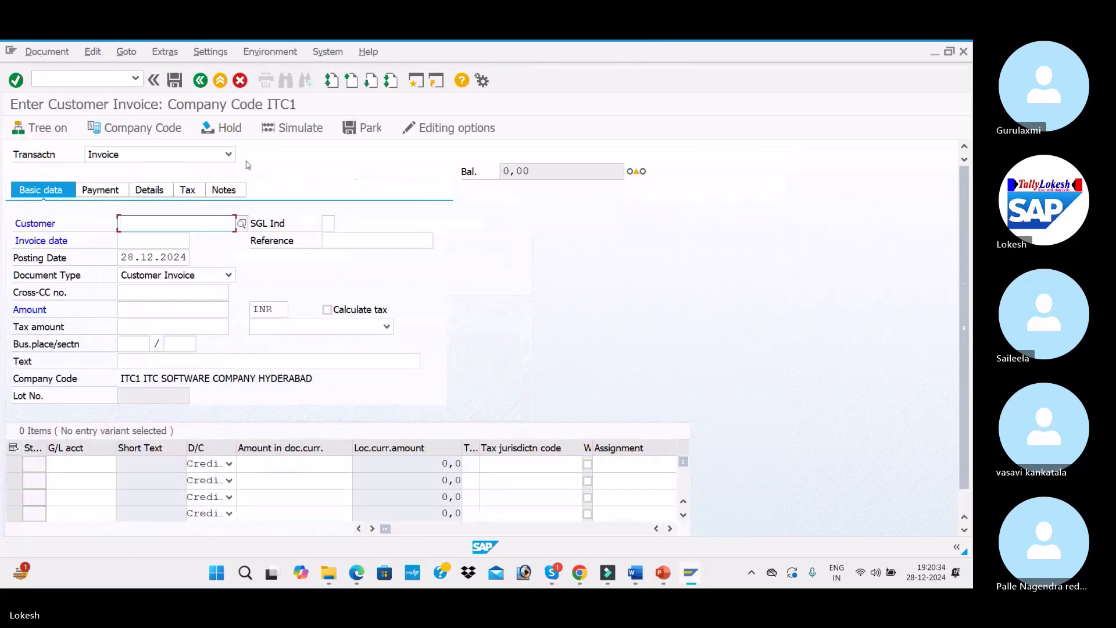
left_click(241, 223)
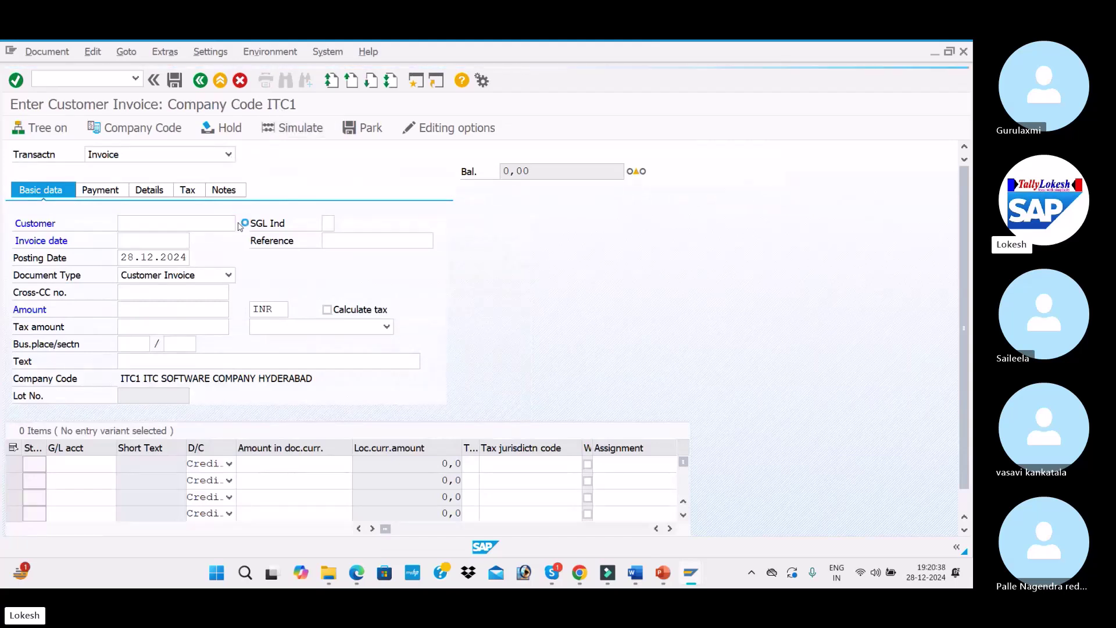
key("Return")
key("Down")
key("Down")
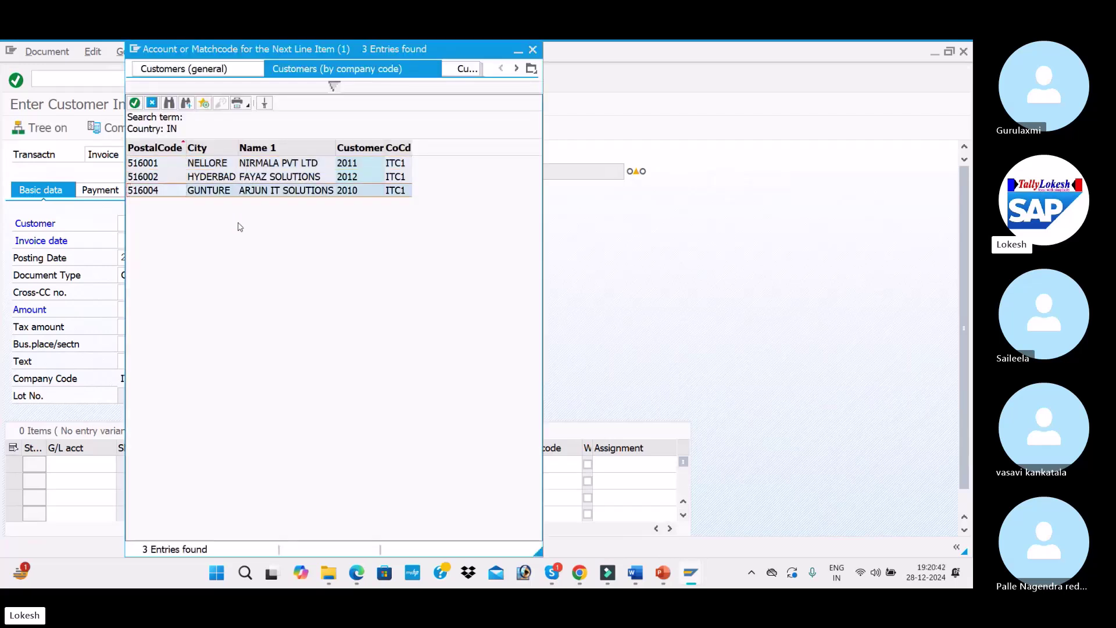
key("Return")
key("Tab")
type("0")
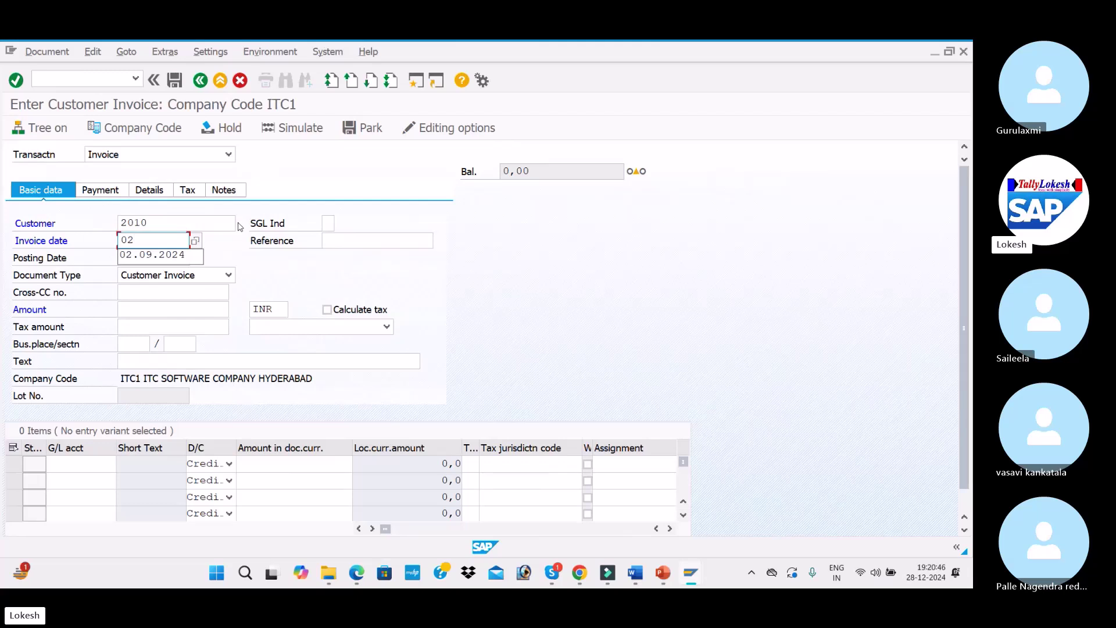
type("11.2024")
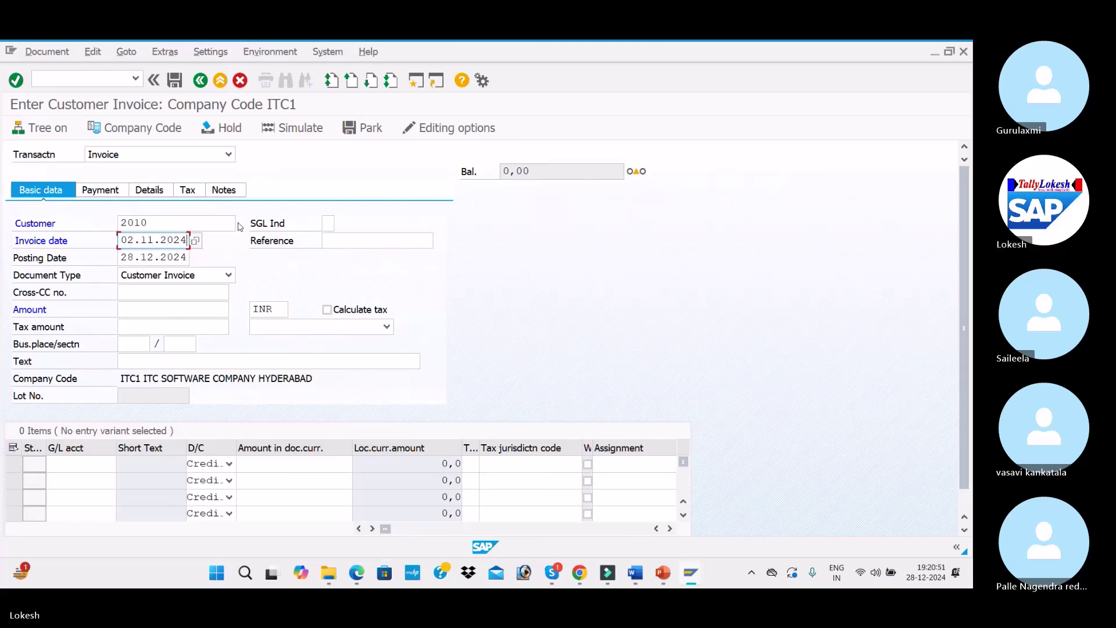
Enter reference Cus -06, posting date 02.11.2024, amount 10000 INR and text CUSTOMER INVOICE
left_click(383, 240)
left_click(401, 256)
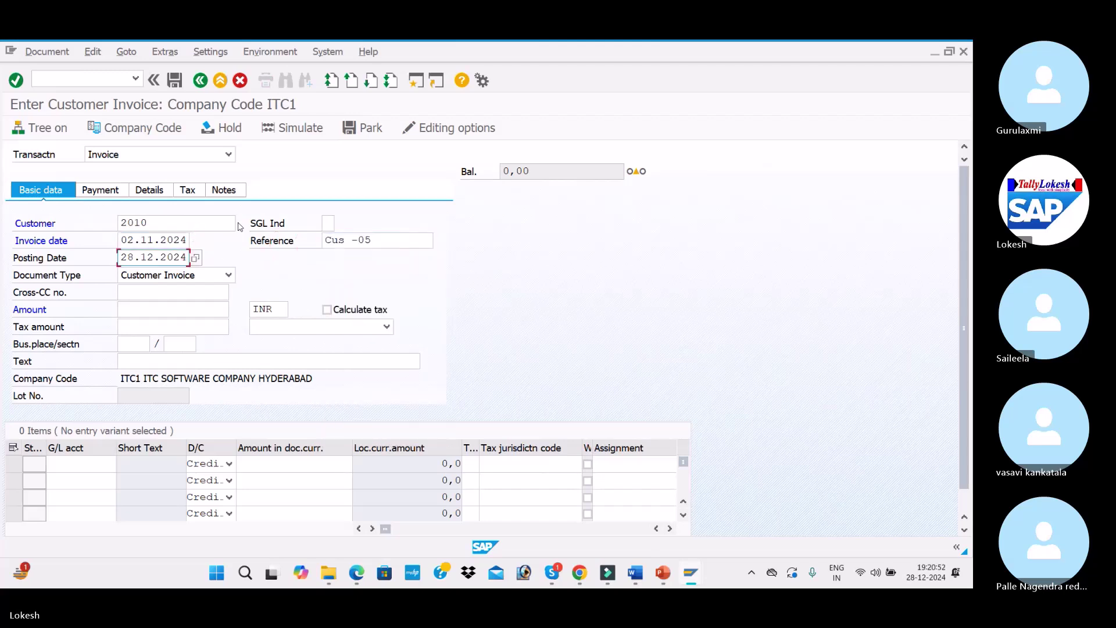
left_click(398, 240)
key("BackSpace")
type("6")
key("Return")
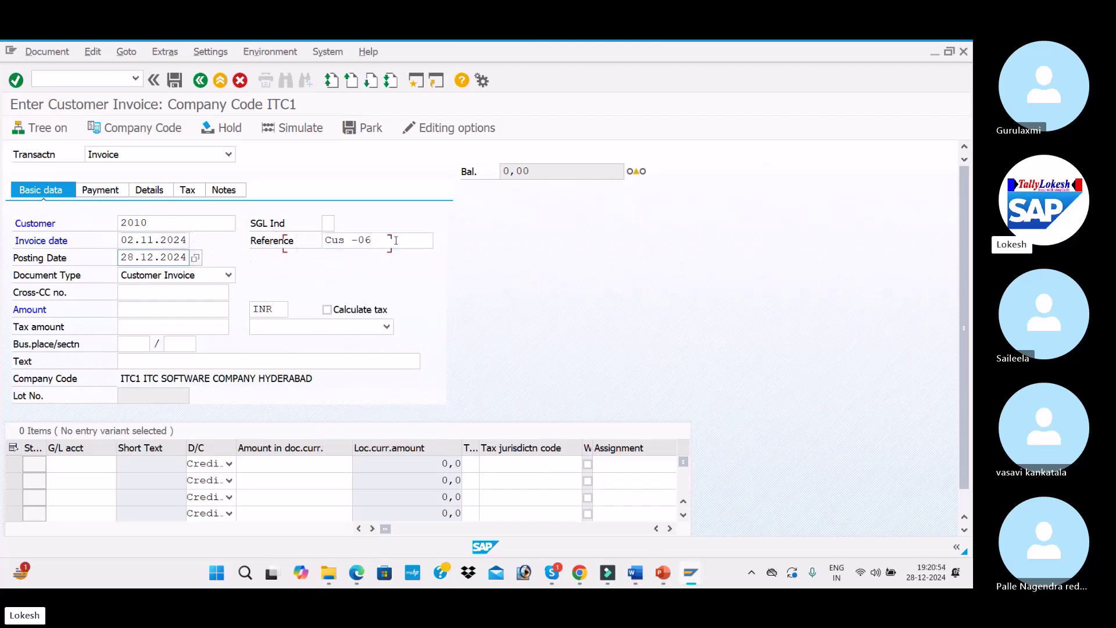
type("02")
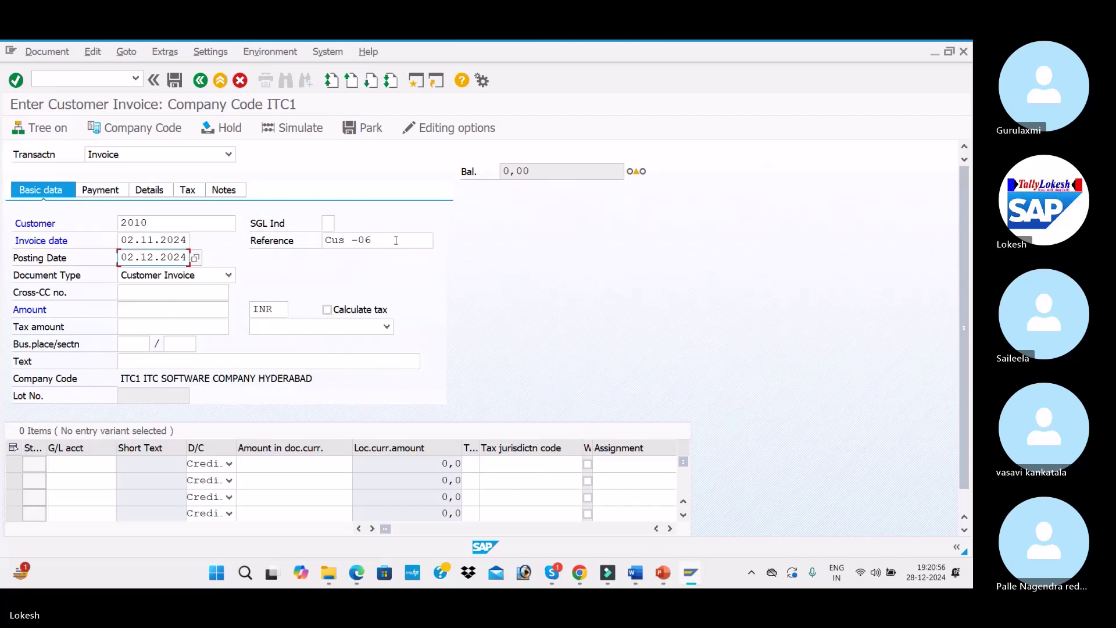
key("Tab")
key("Tab")
key("Tab")
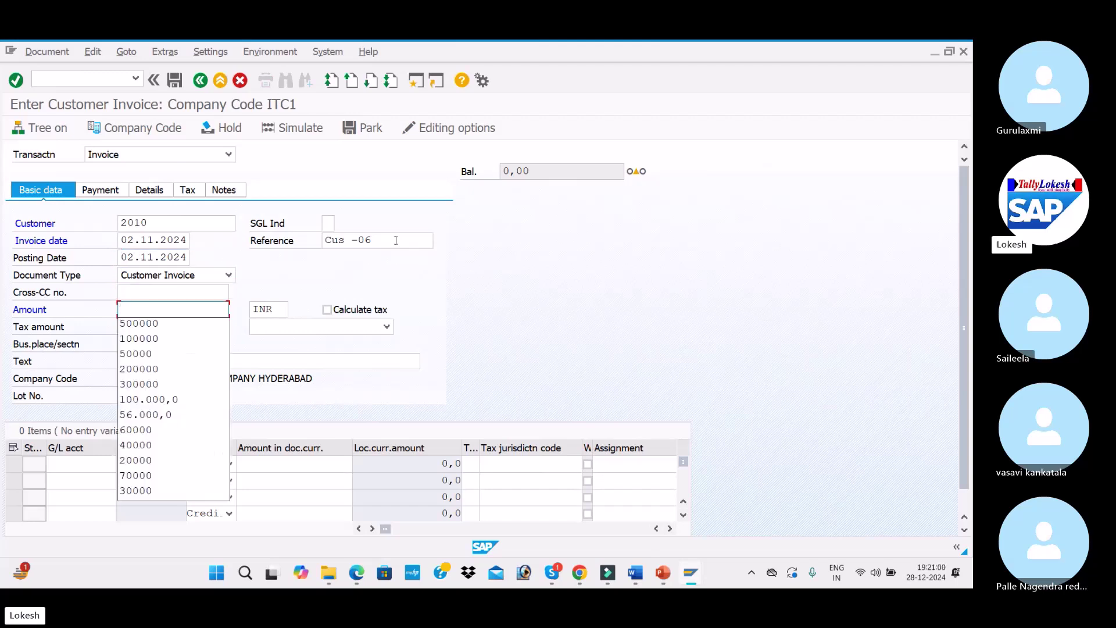
type("10000")
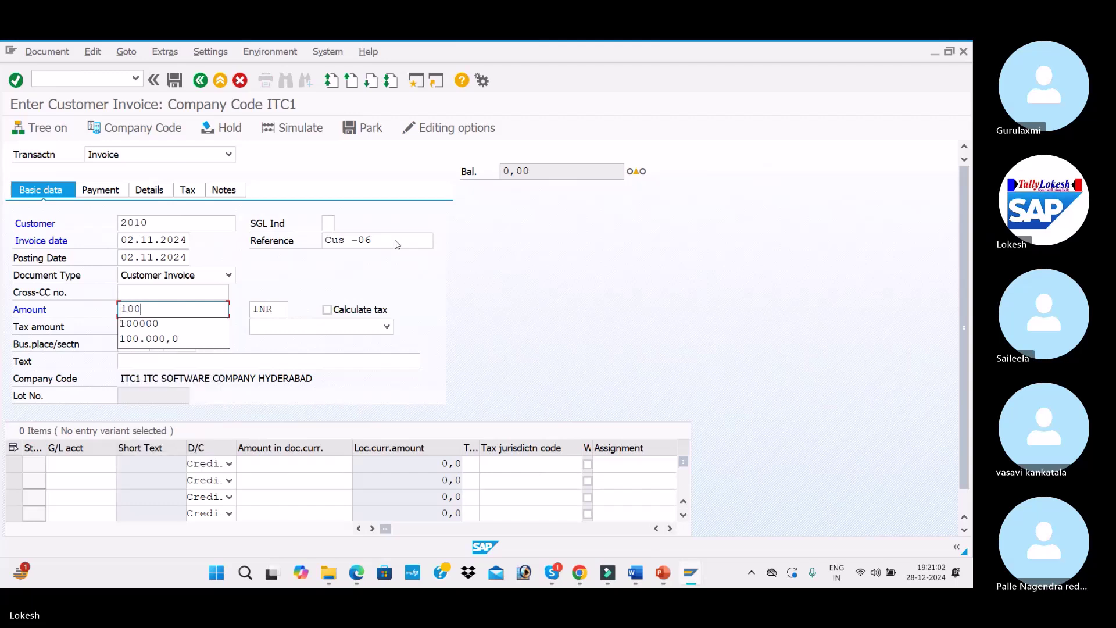
key("Tab")
key("Tab")
key("Tab")
key("Tab")
key("Tab")
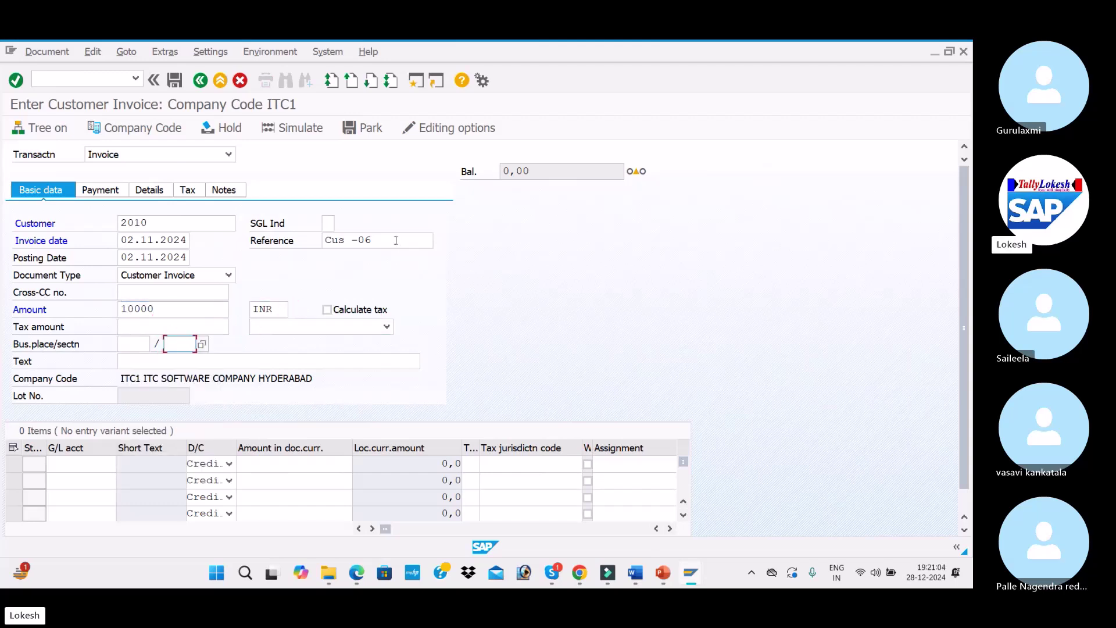
key("Down")
key("Return")
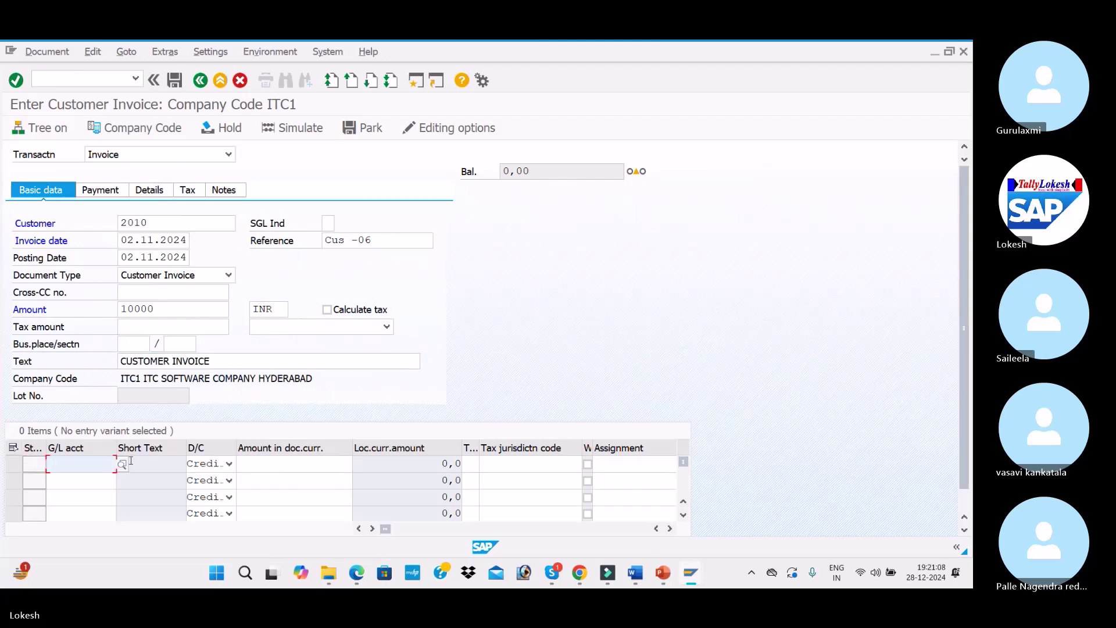
Fill the invoice line with G/L account 300001, amount 10000 and text Sales A/c
left_click(124, 465)
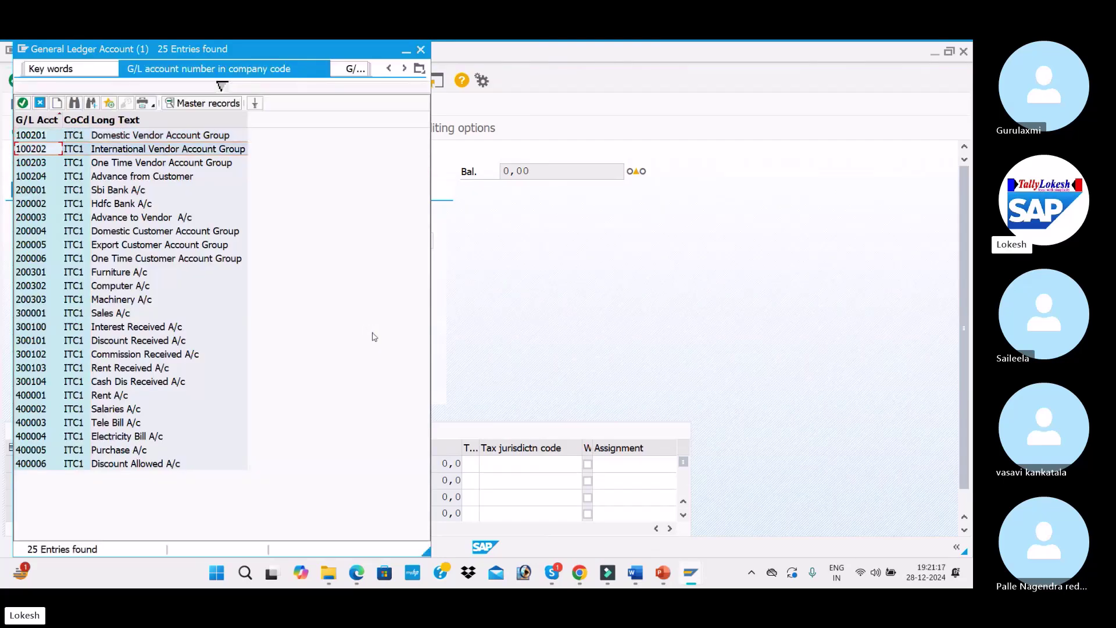
key("Down")
key("Down")
key("Down")
key("Down")
key("Down")
key("Down")
key("Down")
key("Down")
key("Down")
key("Down")
key("Down")
key("Down")
key("Return")
key("Tab")
key("Tab")
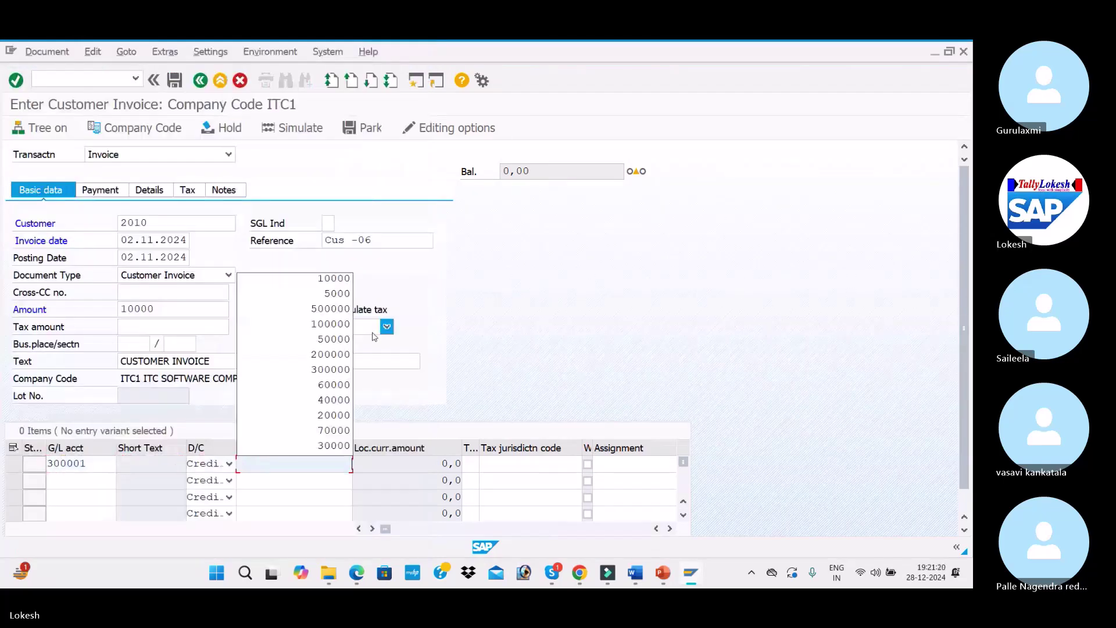
key("Down")
key("Return")
key("Tab")
key("Tab")
key("Tab")
key("Tab")
key("Tab")
key("Tab")
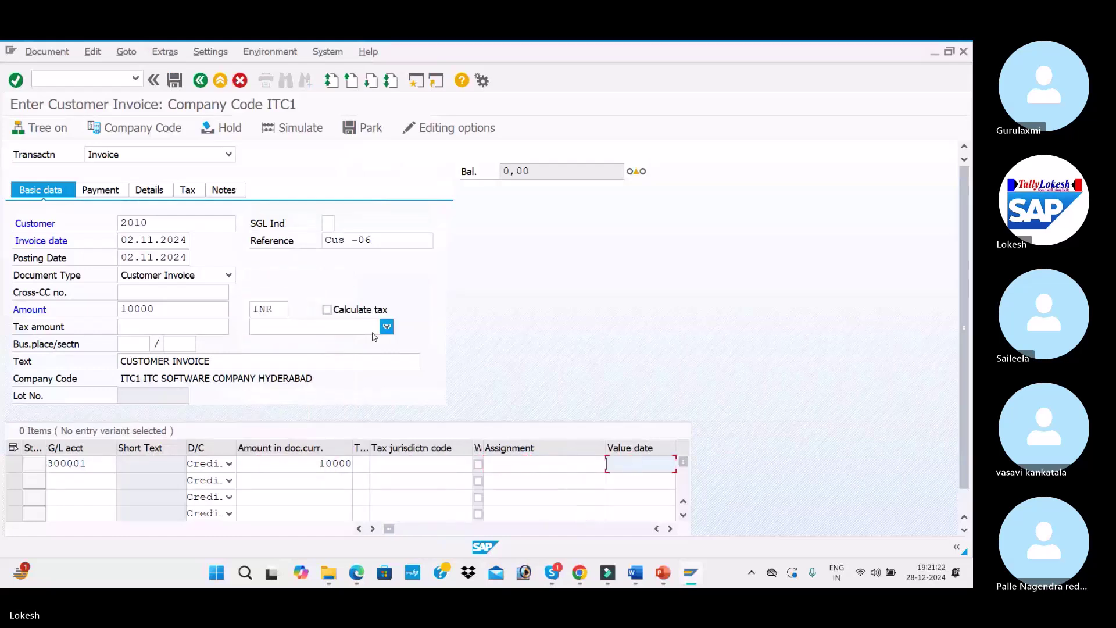
key("Down")
key("Down")
key("Down")
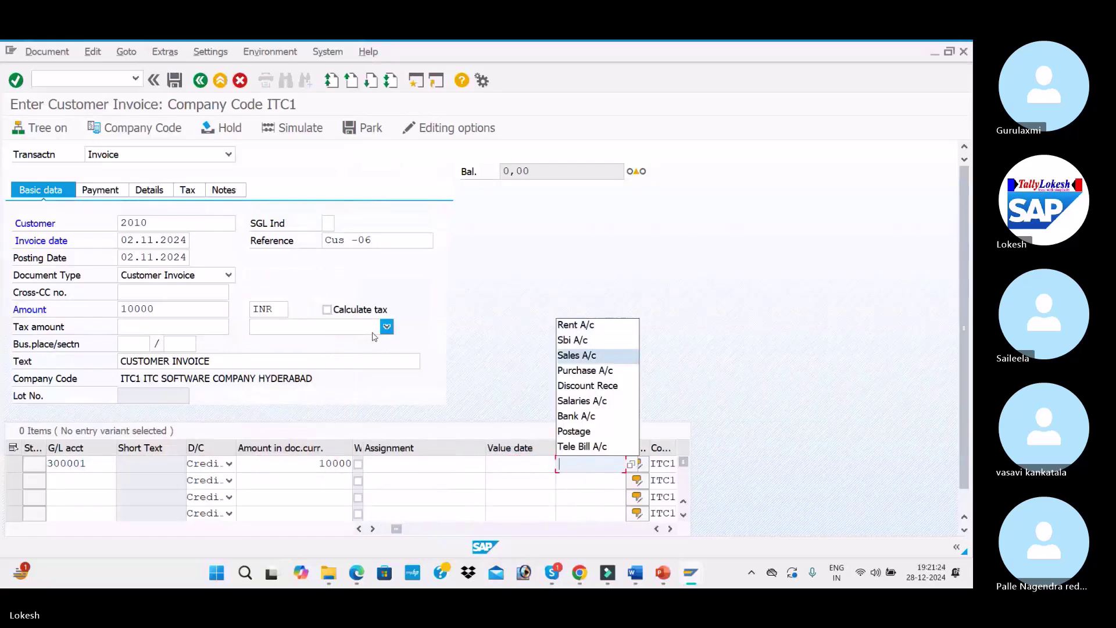
key("Return")
key("Tab")
key("Tab")
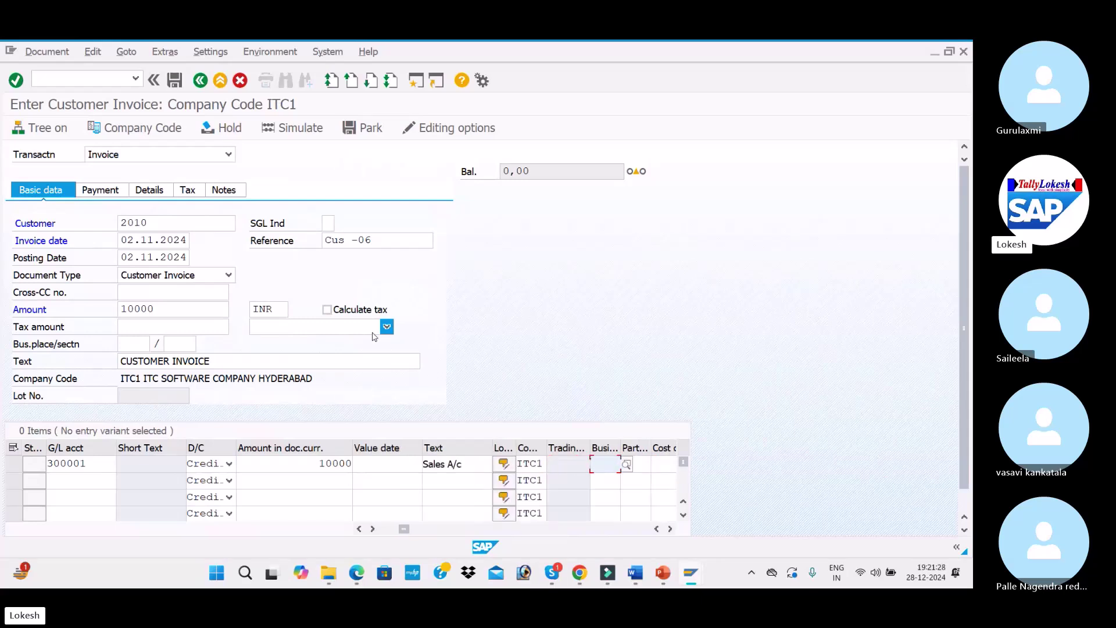
Check the invoice, accept the past due date warning, simulate, and post it as document 2006
key("Return")
key("Return")
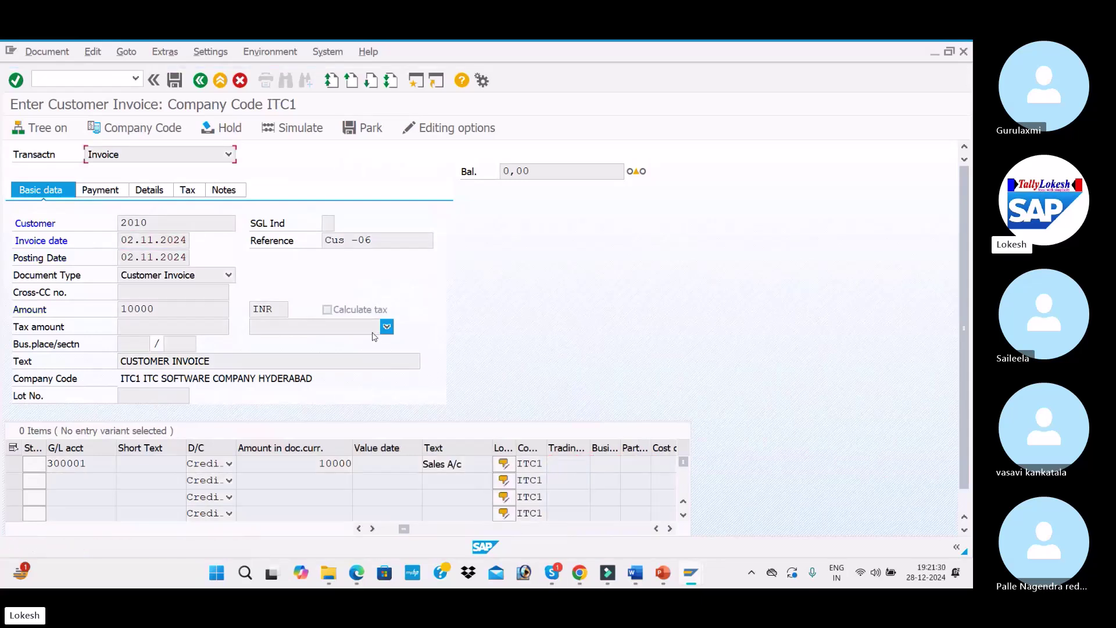
key("Return")
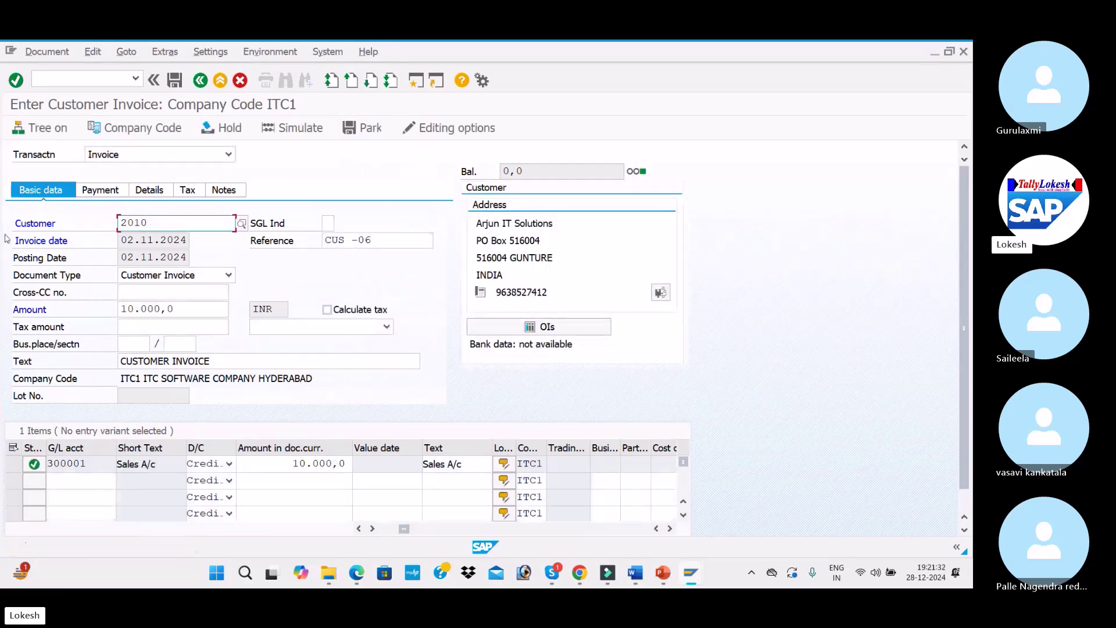
left_click(295, 129)
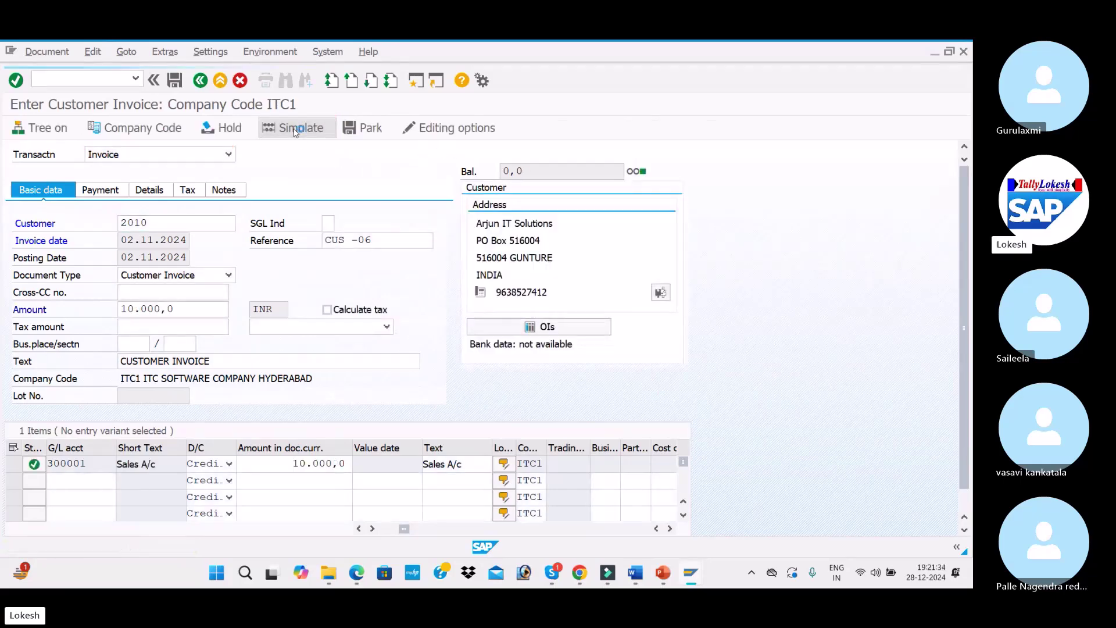
left_click(175, 81)
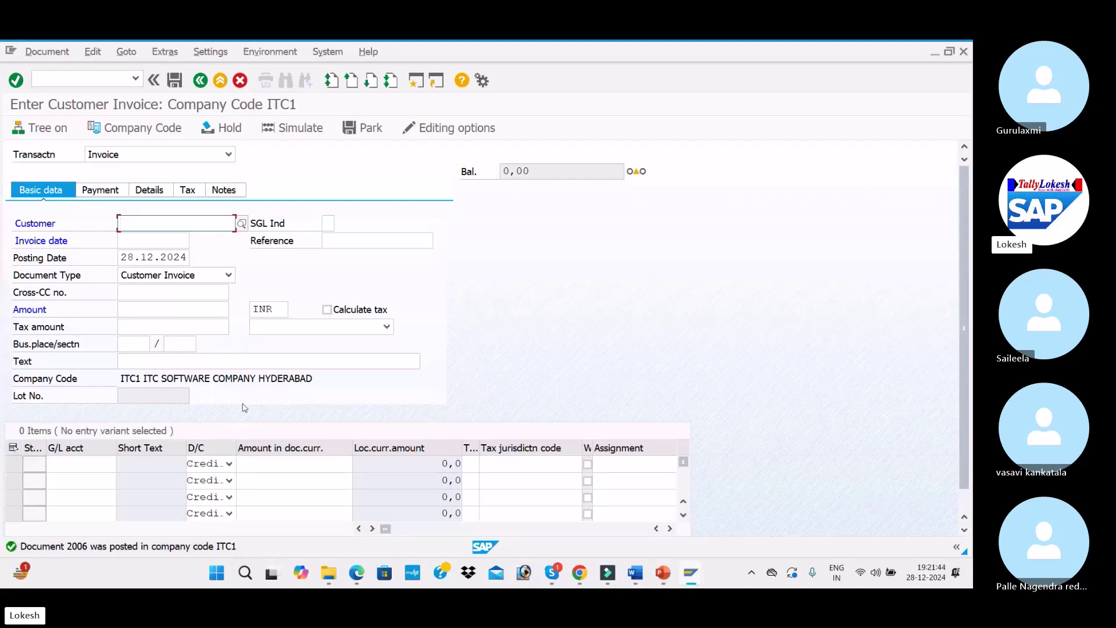
Fill the invoice header: invoice date 03.11.2024, reference Cus -07, amount 20000, text CUSTOMER INVOICE
key("Down")
key("Tab")
key("Tab")
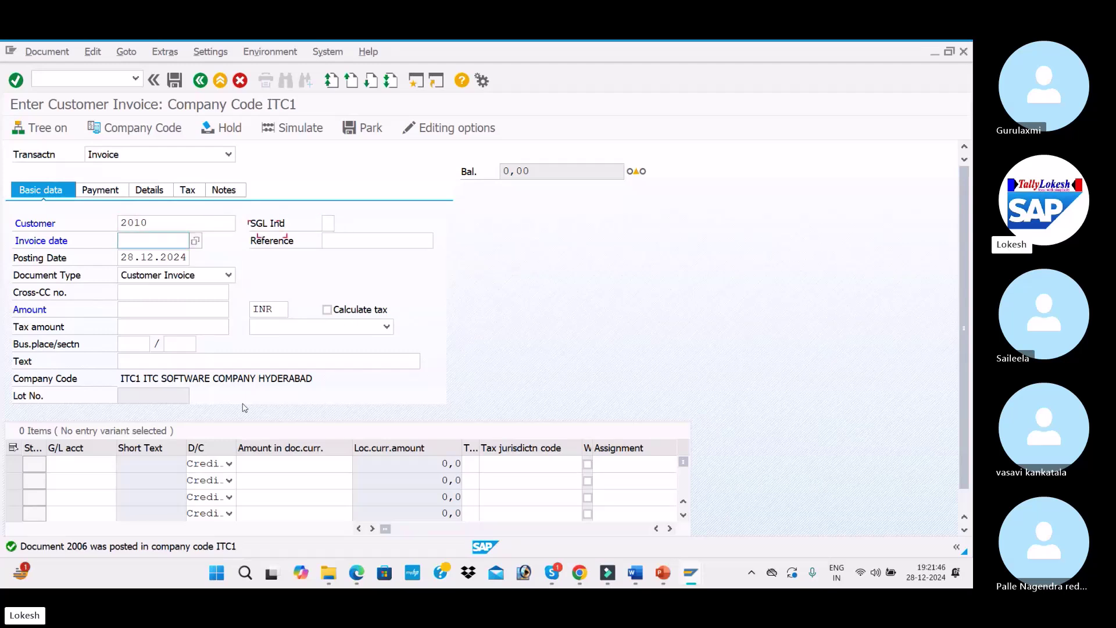
type("03.")
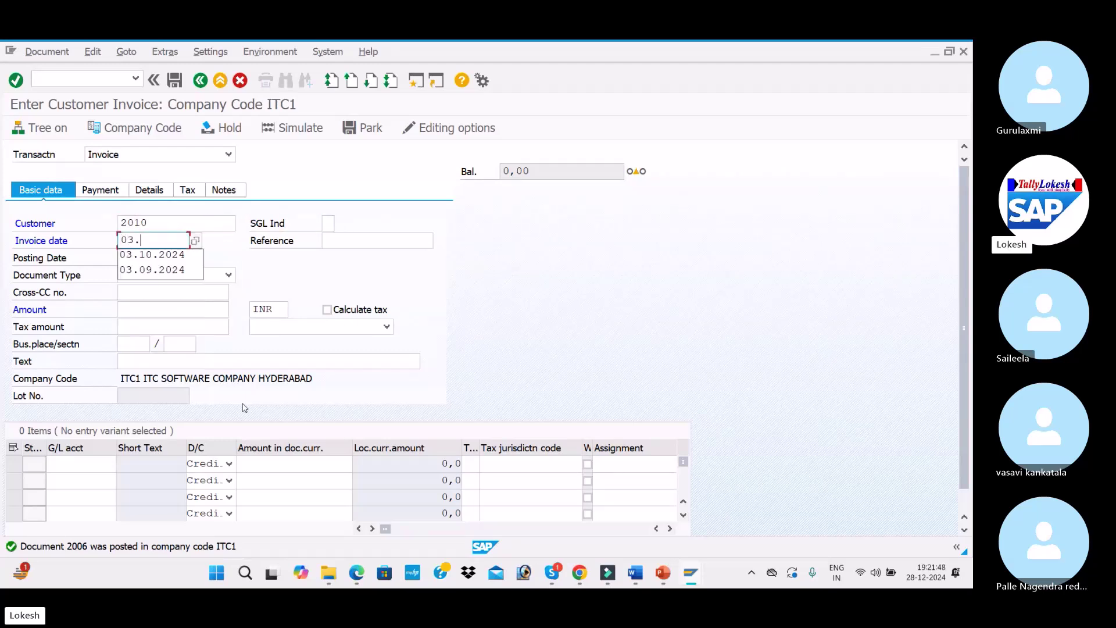
type("11.2024")
key("Tab")
type("C")
key("Down")
key("Tab")
left_click(382, 237)
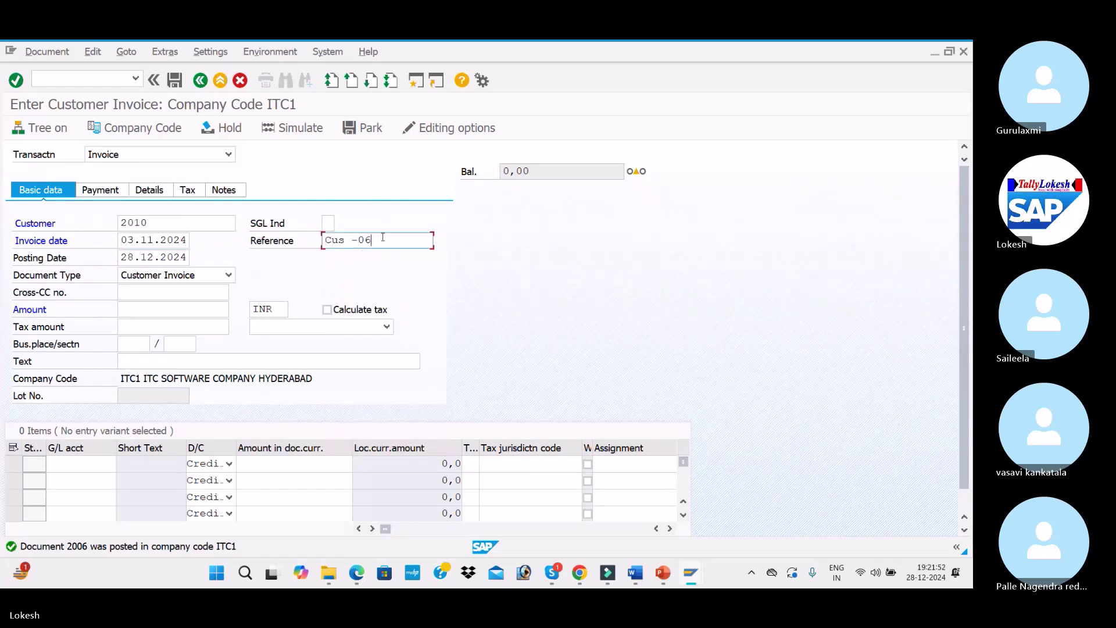
key("BackSpace")
type("7")
key("Tab")
type("03")
key("Tab")
key("Tab")
key("Tab")
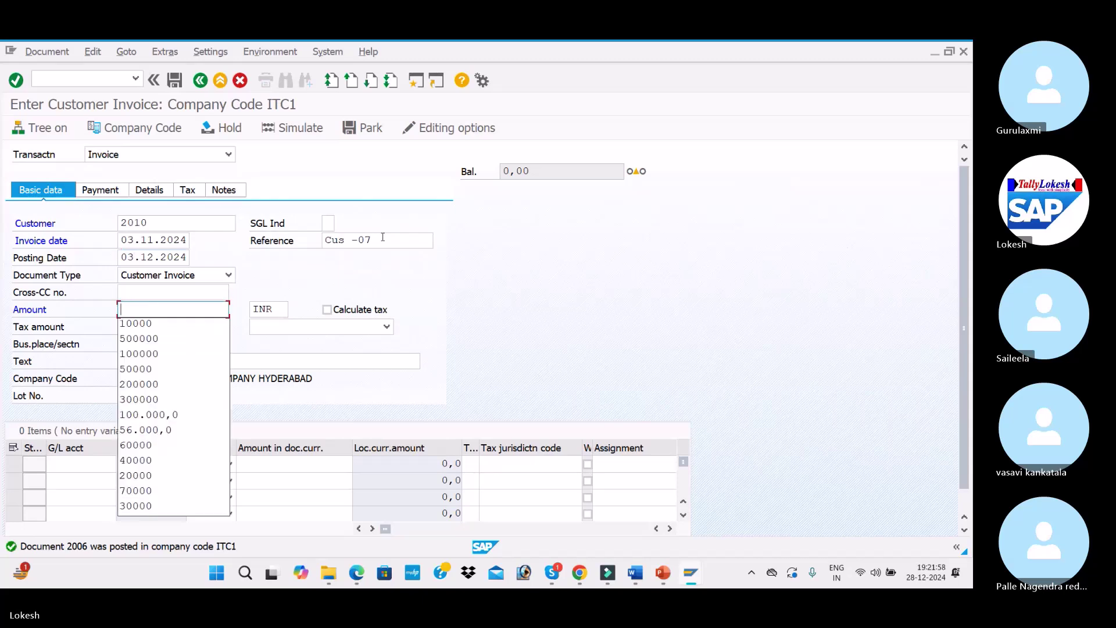
type("20000")
key("Tab")
Fill the first line item with G/L account 300001, amount 20000 and text Sales A/c
key("Tab")
key("Tab")
key("Tab")
key("Down")
key("Return")
key("Tab")
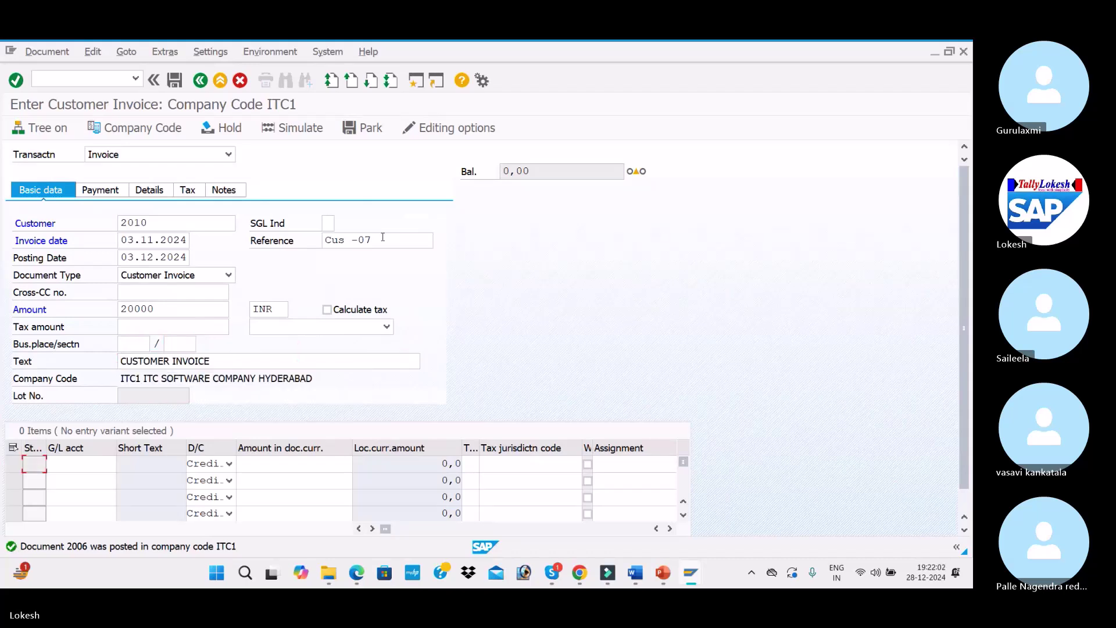
key("Tab")
key("Down")
key("Return")
key("Tab")
key("Tab")
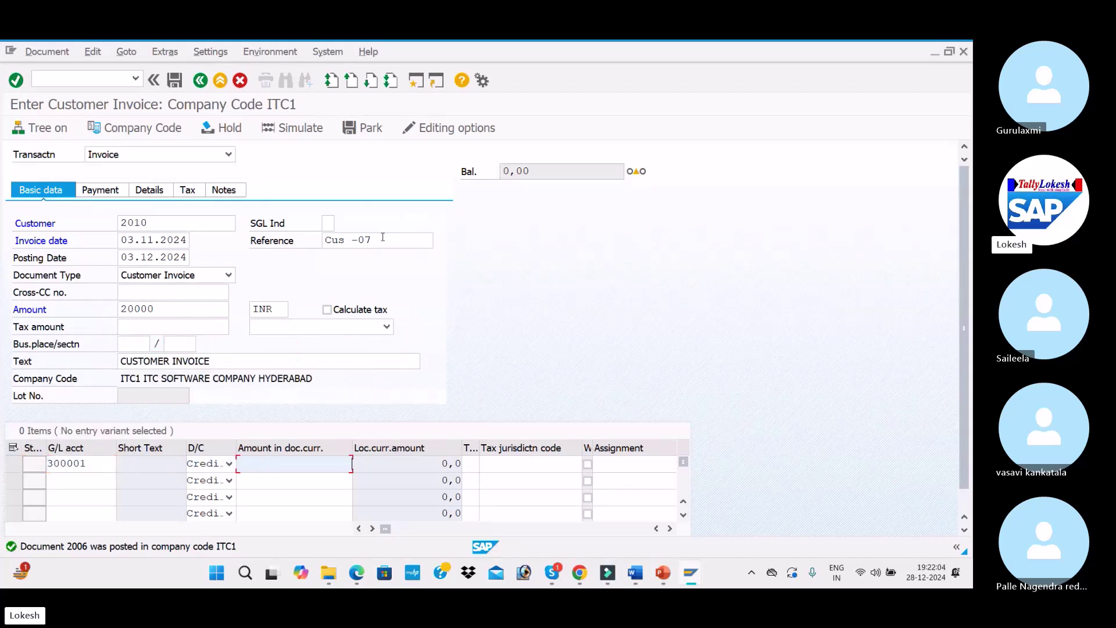
key("Down")
key("Down")
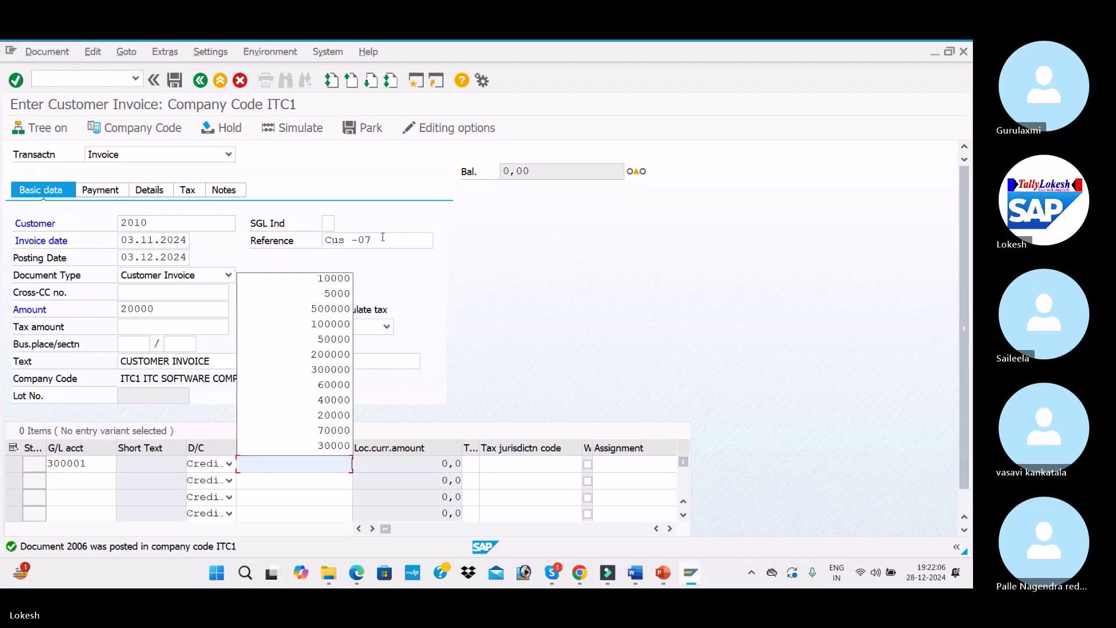
type("20000")
key("Tab")
key("Tab")
key("Tab")
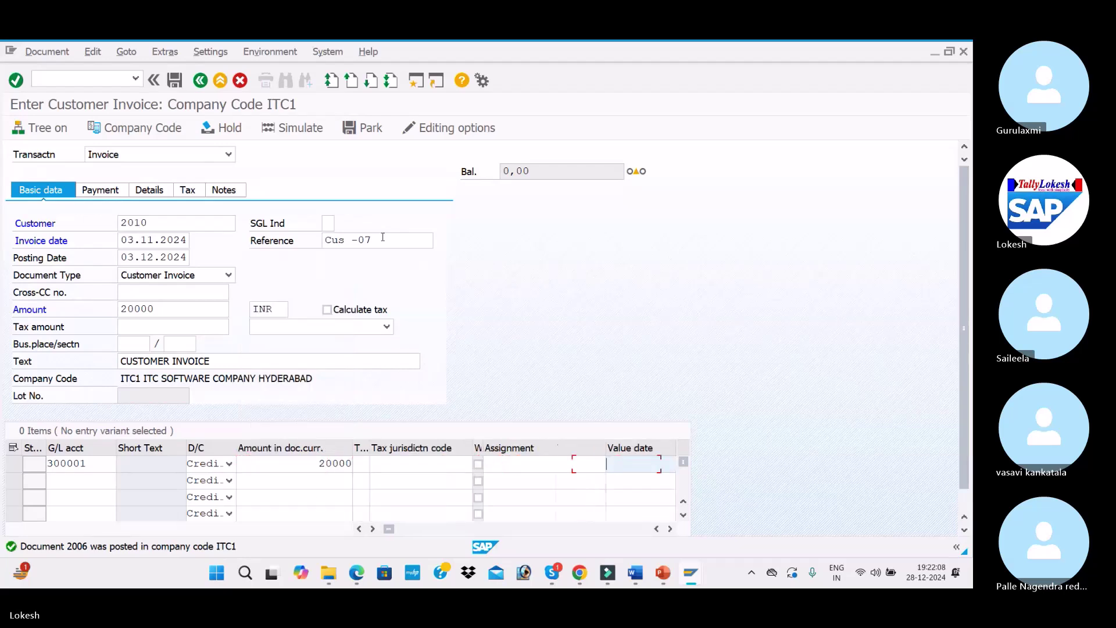
key("Tab")
key("Tab")
key("Return")
key("Tab")
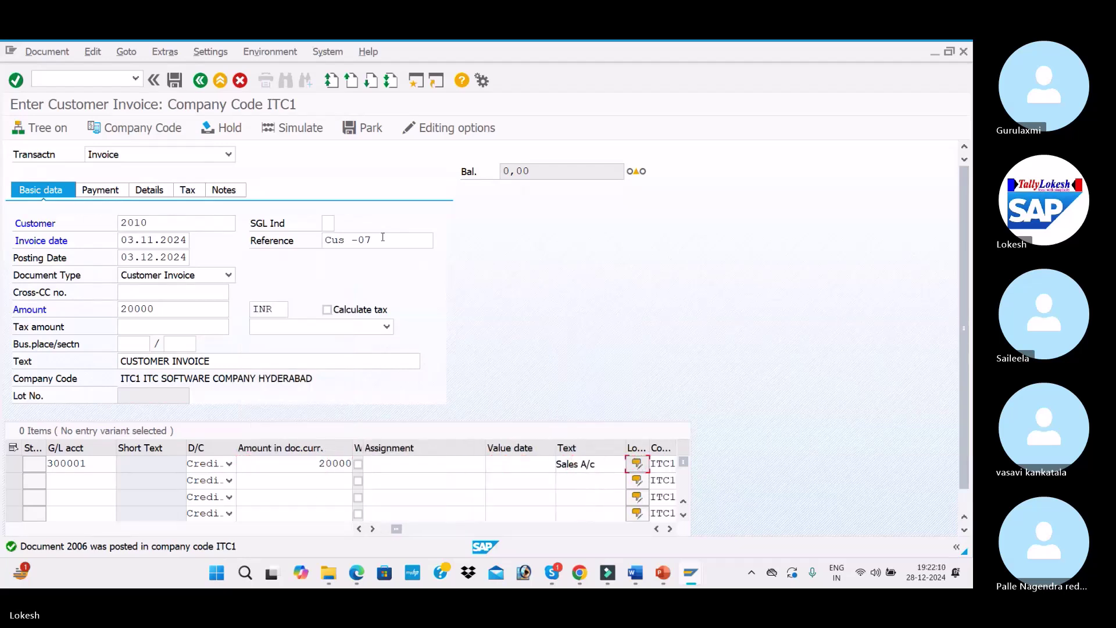
Reselect G/L account 300001 via F4, simulate, and post the invoice as document 2007
left_click(112, 470)
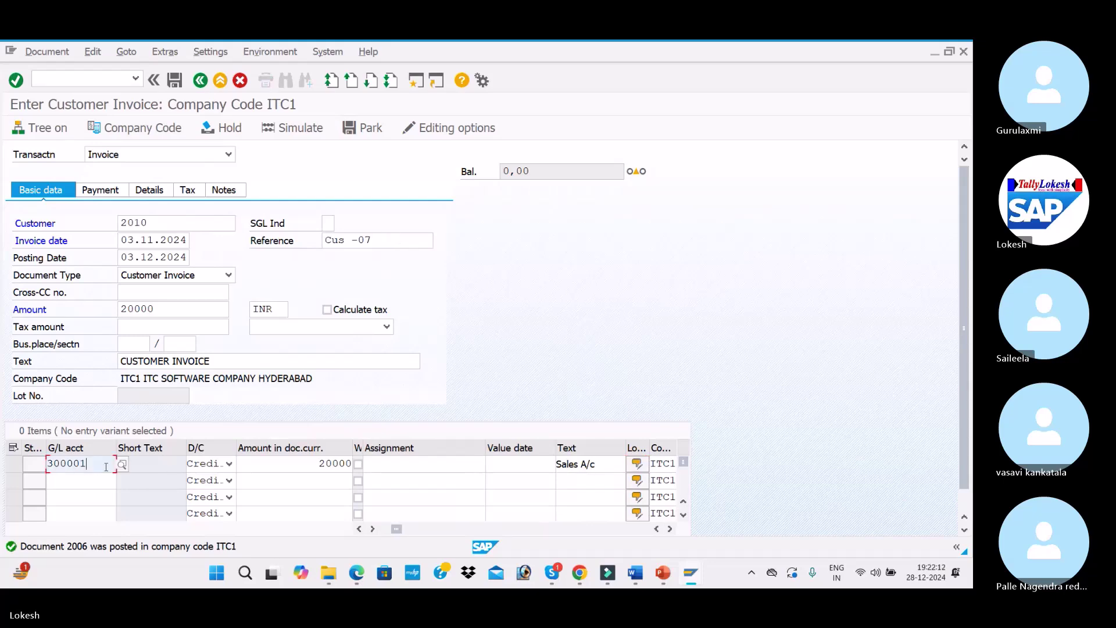
key("F4")
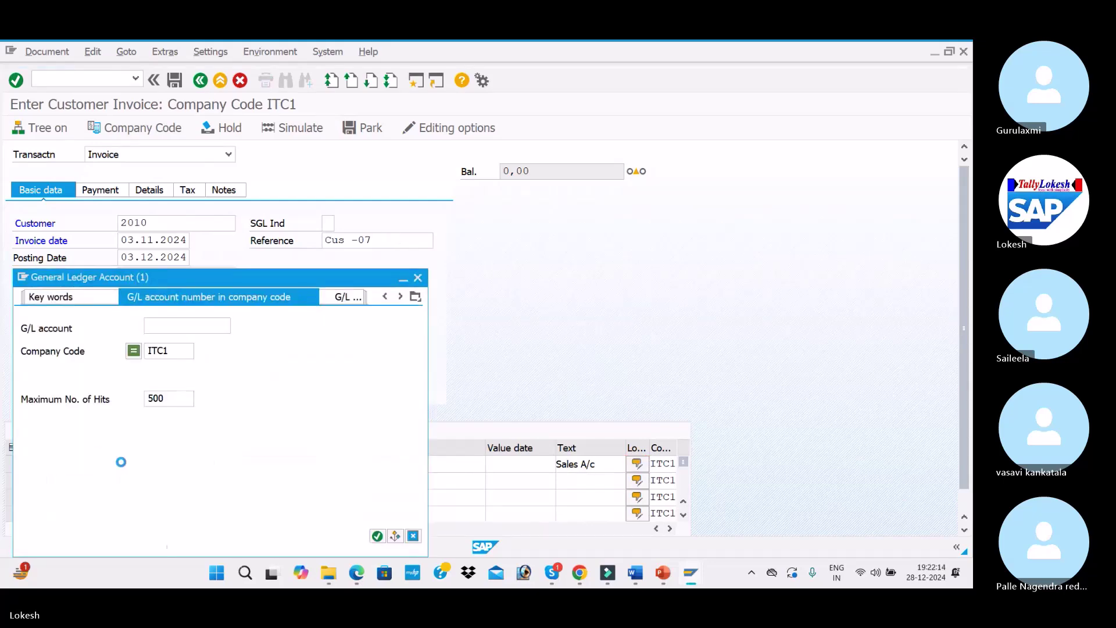
key("Return")
double_click(119, 314)
key("Return")
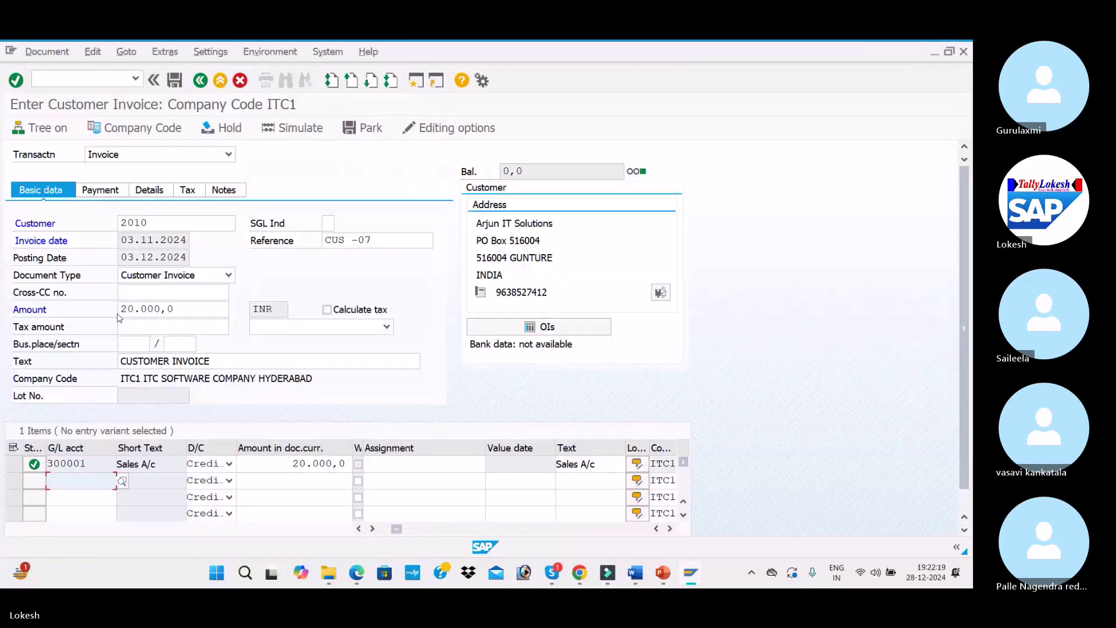
left_click(292, 127)
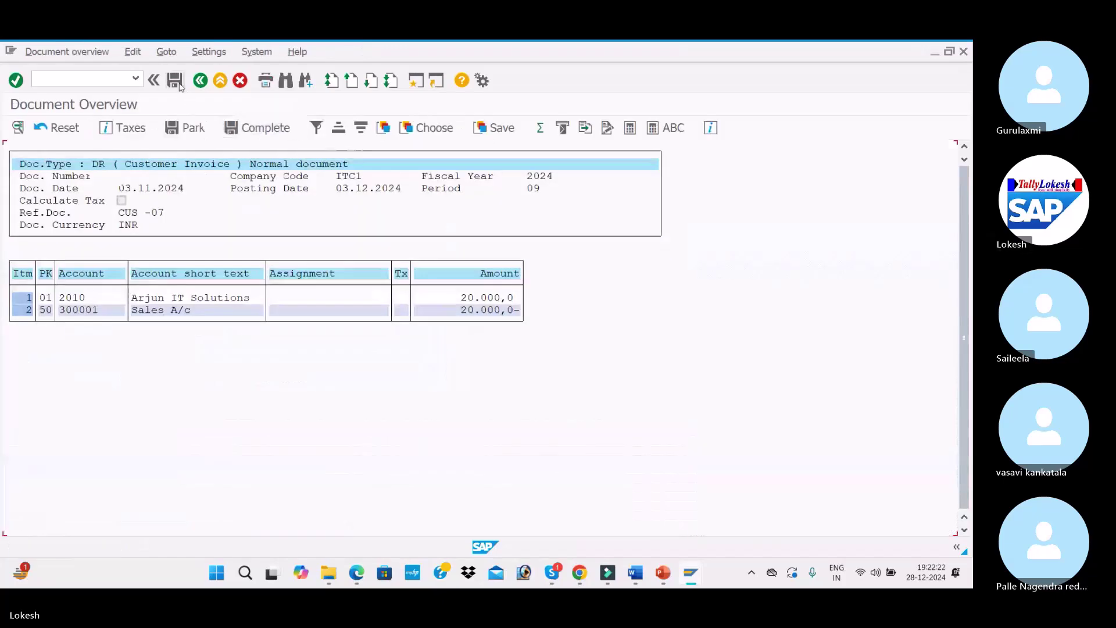
left_click(176, 81)
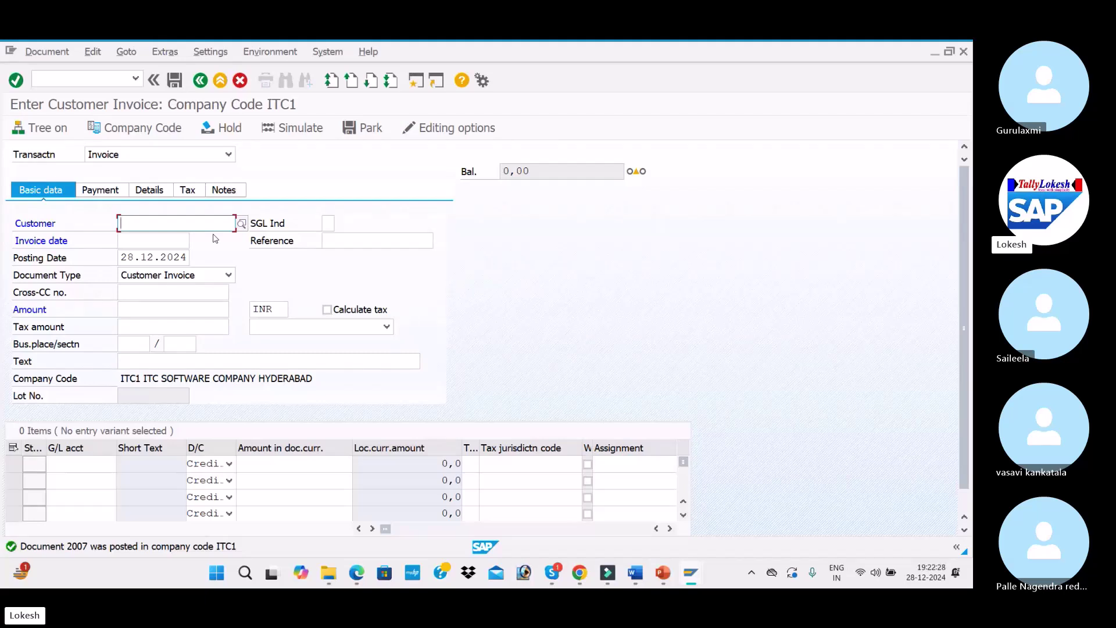
Enter the customer, invoice date 04.11.2024, reference Cus -08 and posting date 04.11.2024
type("30")
key("BackSpace")
key("BackSpace")
key("F4")
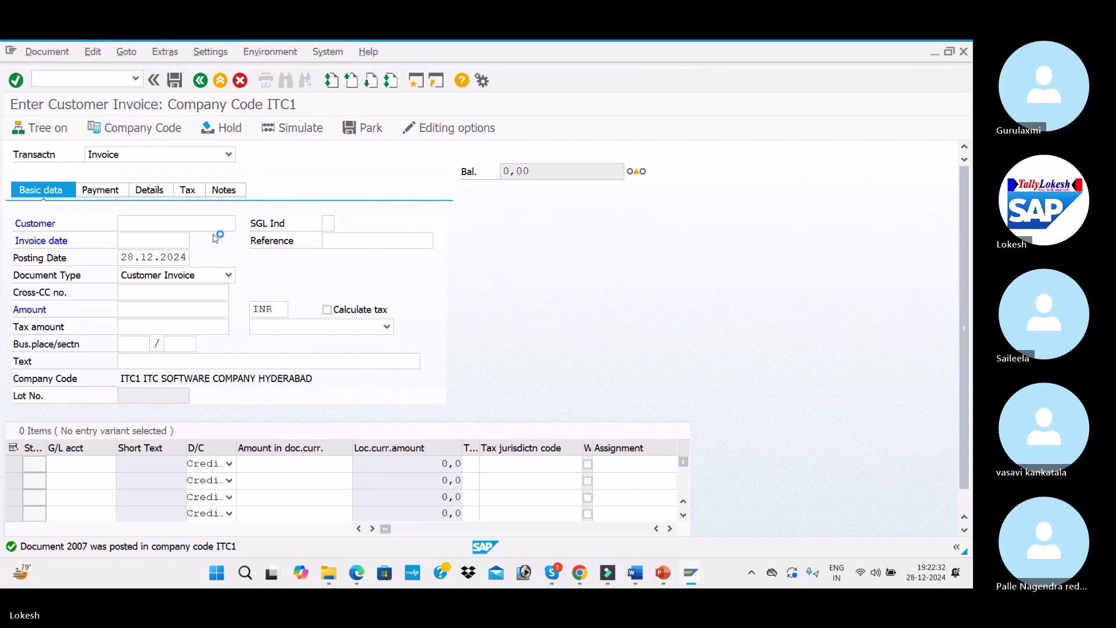
left_click(160, 225)
key("Down")
key("Return")
type("04.")
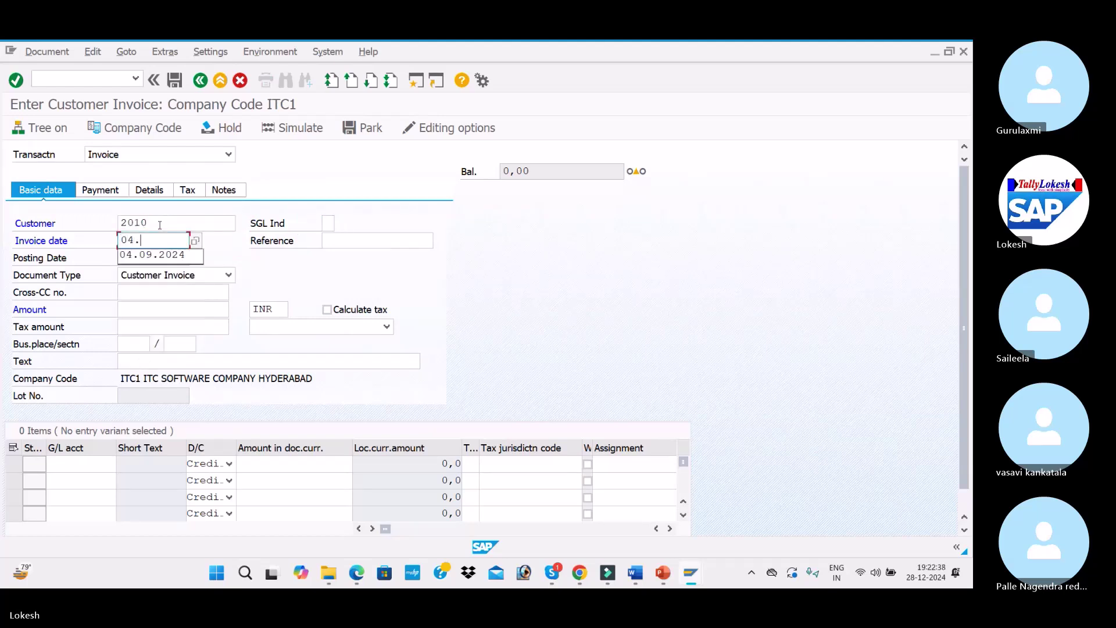
type("11.2024")
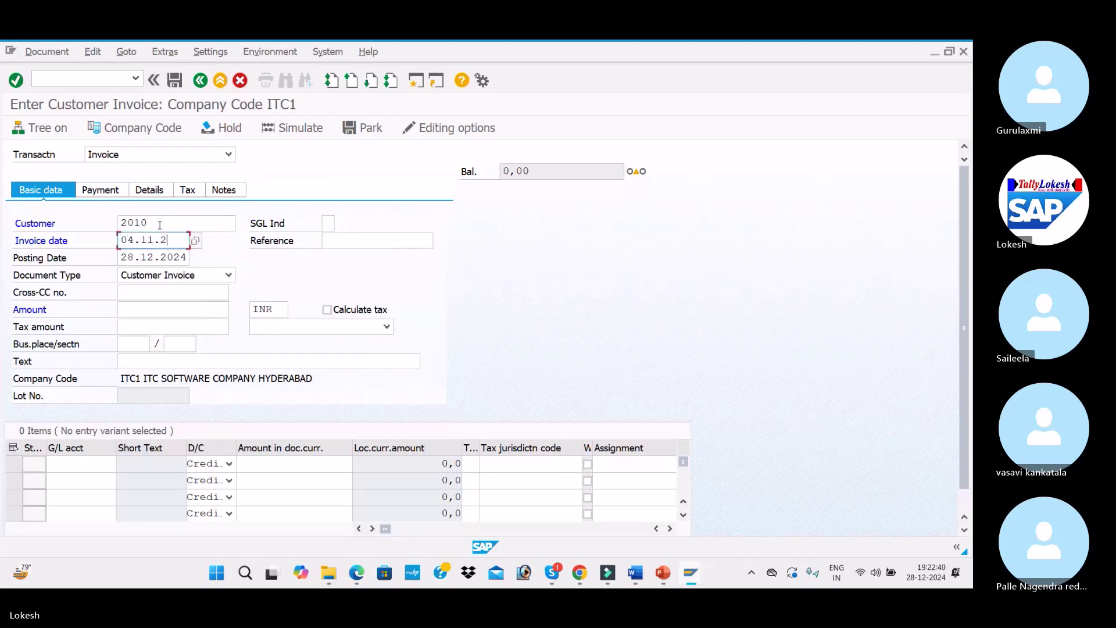
key("Tab")
key("Down")
key("Down")
key("Tab")
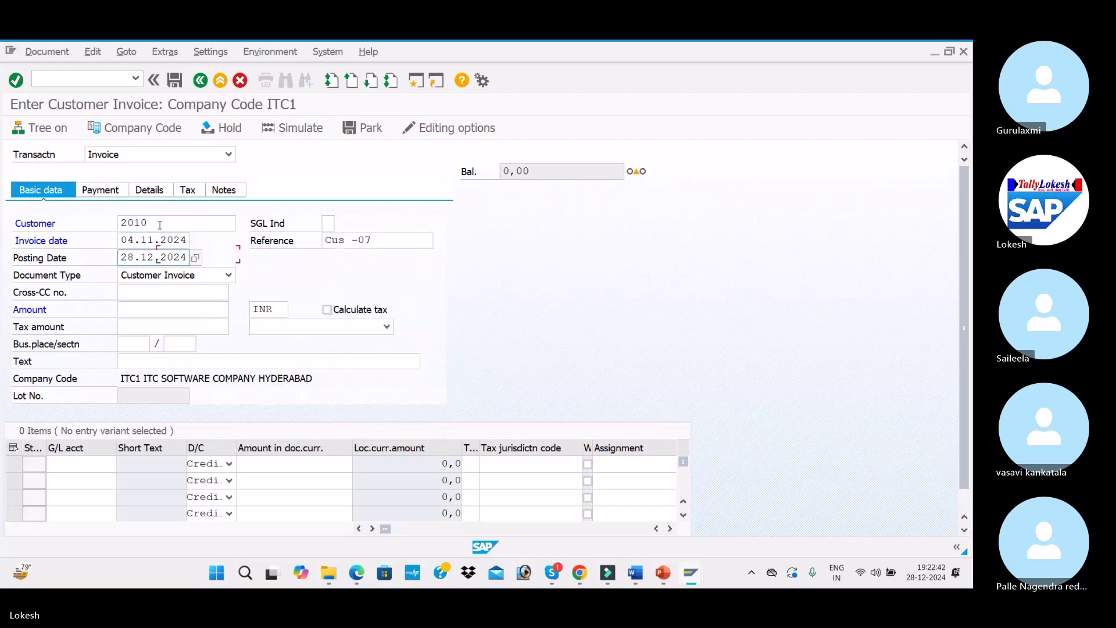
left_click(378, 239)
key("BackSpace")
type("8")
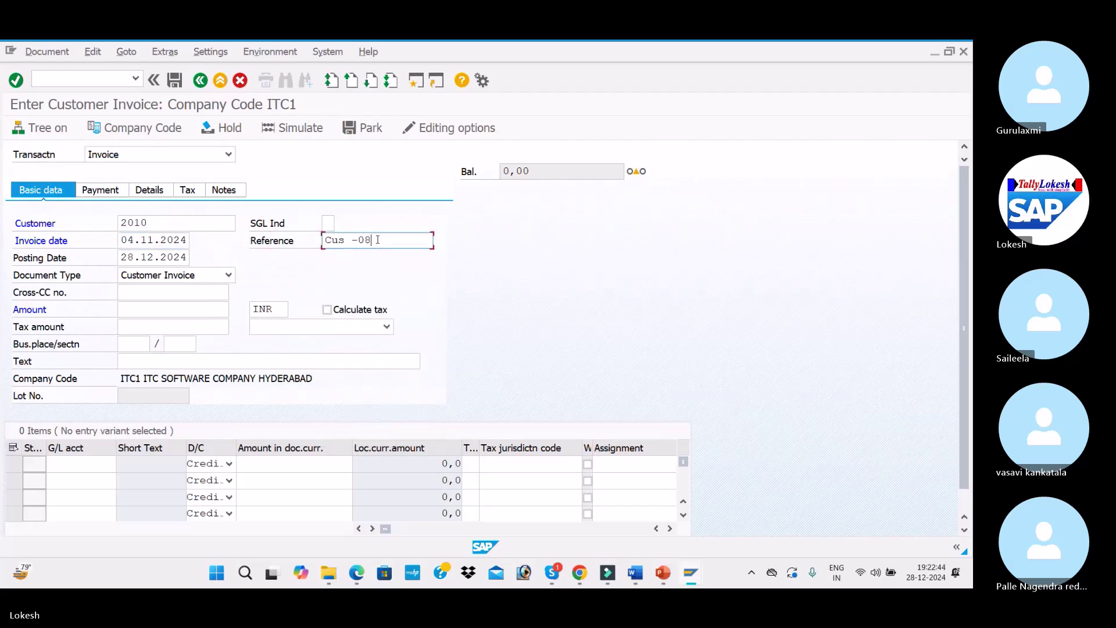
key("Tab")
key("Tab")
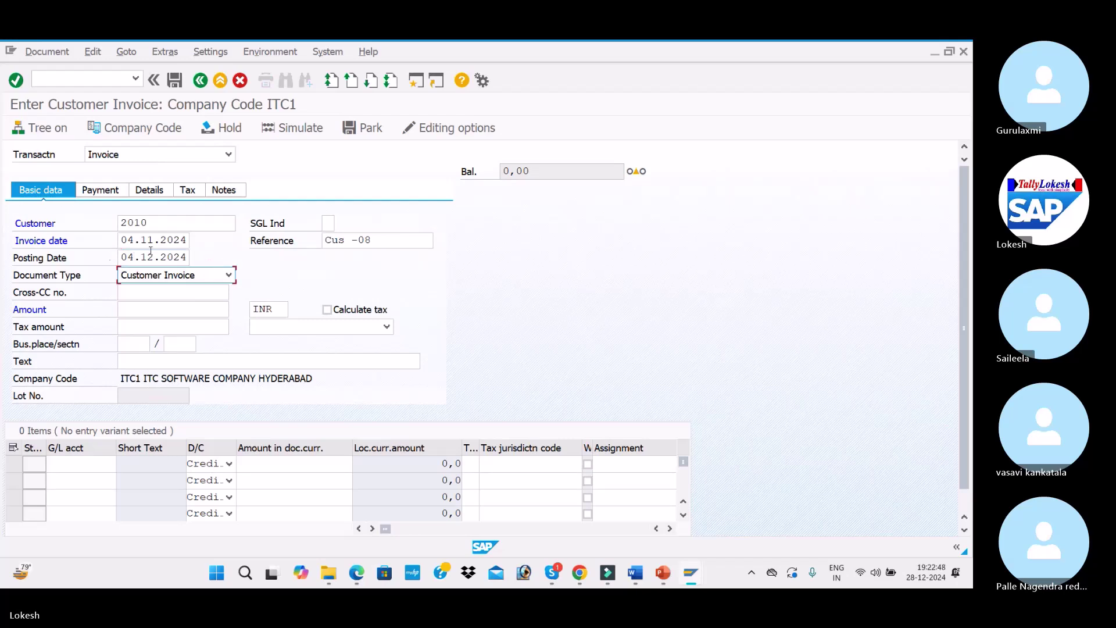
left_click(122, 259)
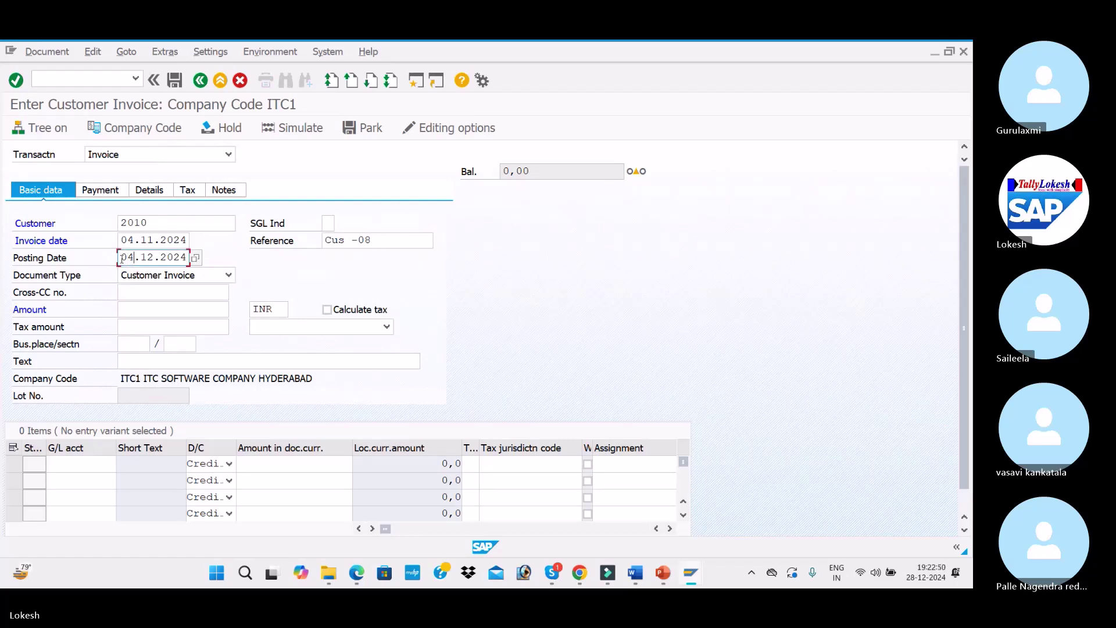
type(".11")
key("Tab")
key("Tab")
key("Tab")
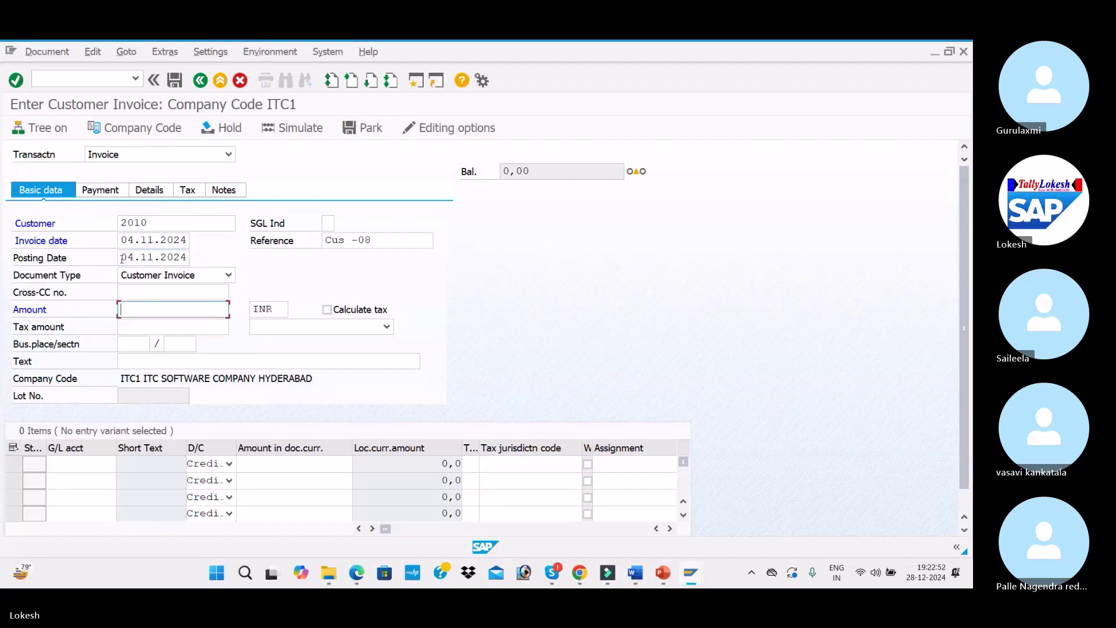
Enter amount 30000, text CUSTOMER INVOICE, and a line for G/L 300001 with text Sales A/c
type("30000")
key("Tab")
key("Tab")
key("Tab")
key("Tab")
key("Tab")
key("Tab")
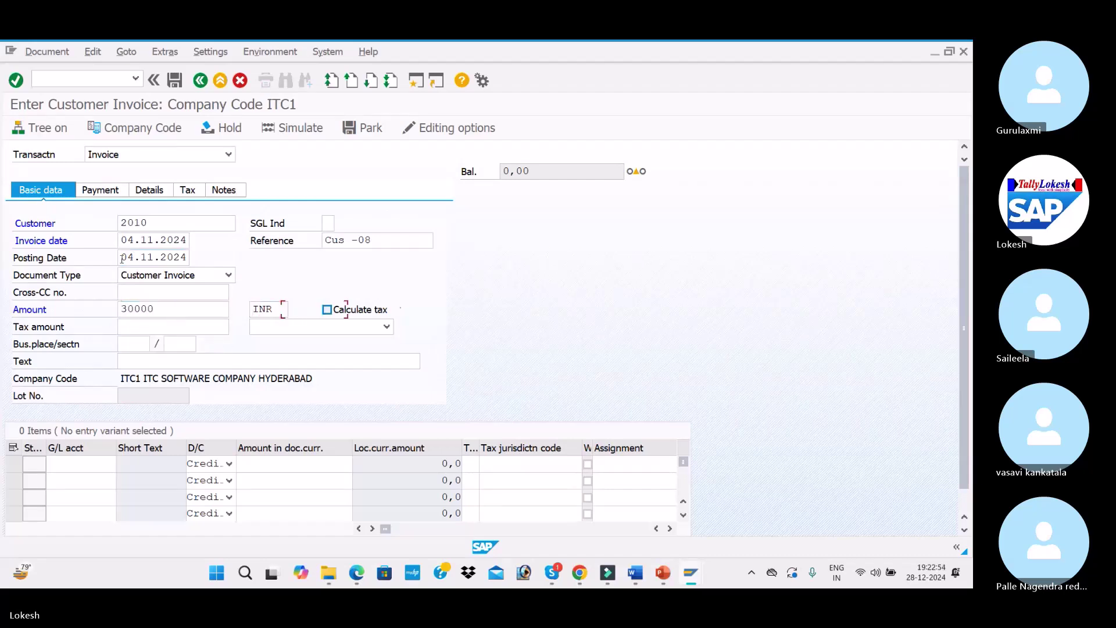
key("Tab")
key("space")
key("Down")
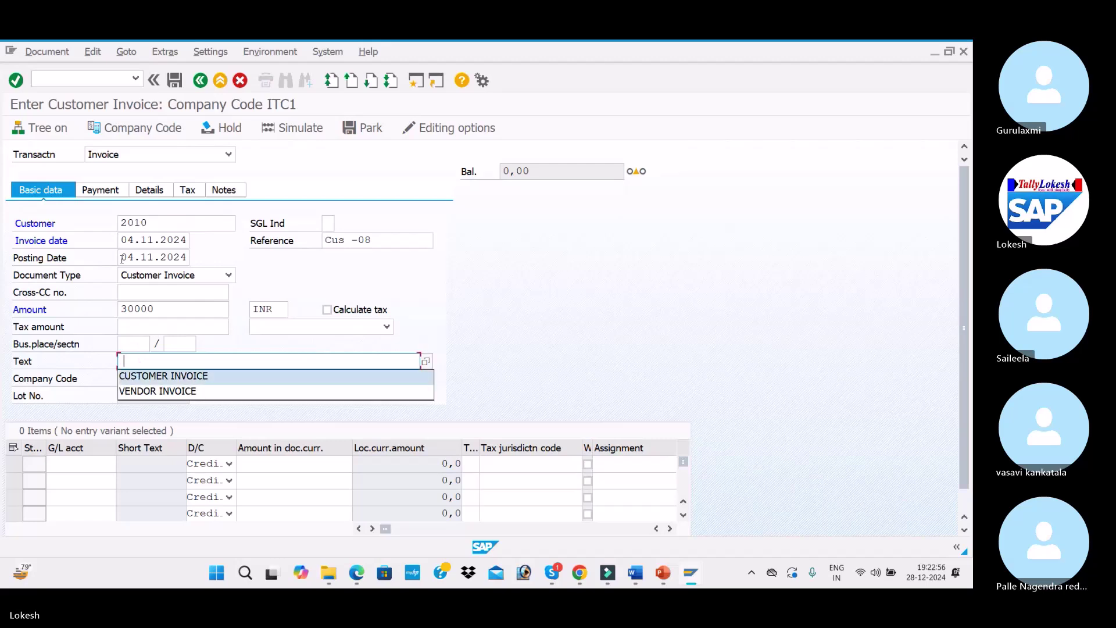
key("Tab")
key("Tab")
key("space")
key("Down")
key("Tab")
key("Tab")
key("Down")
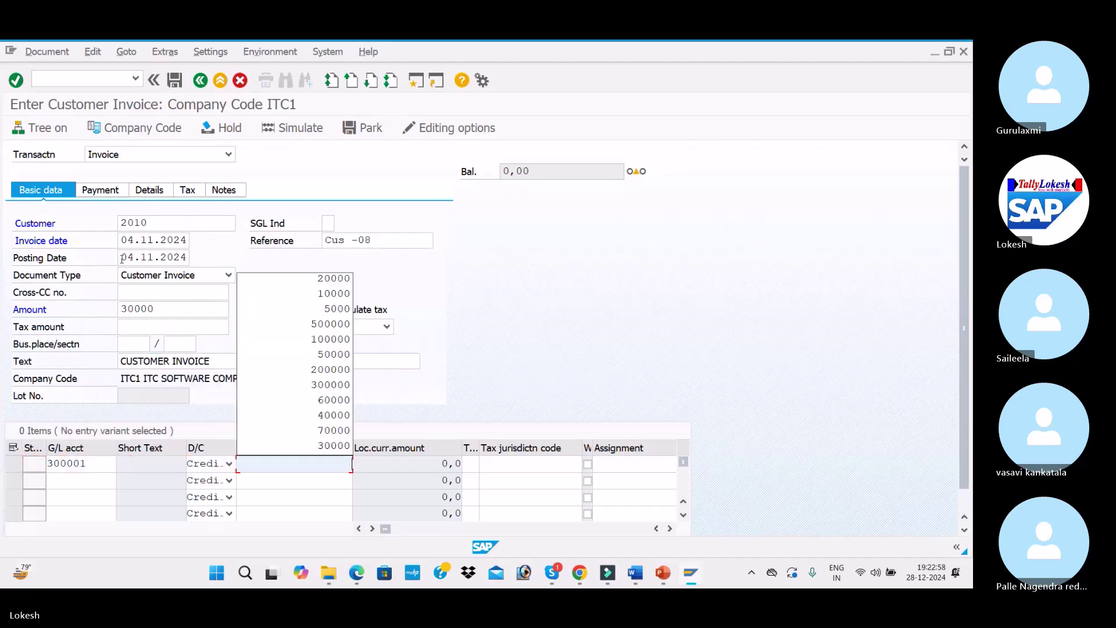
type("300")
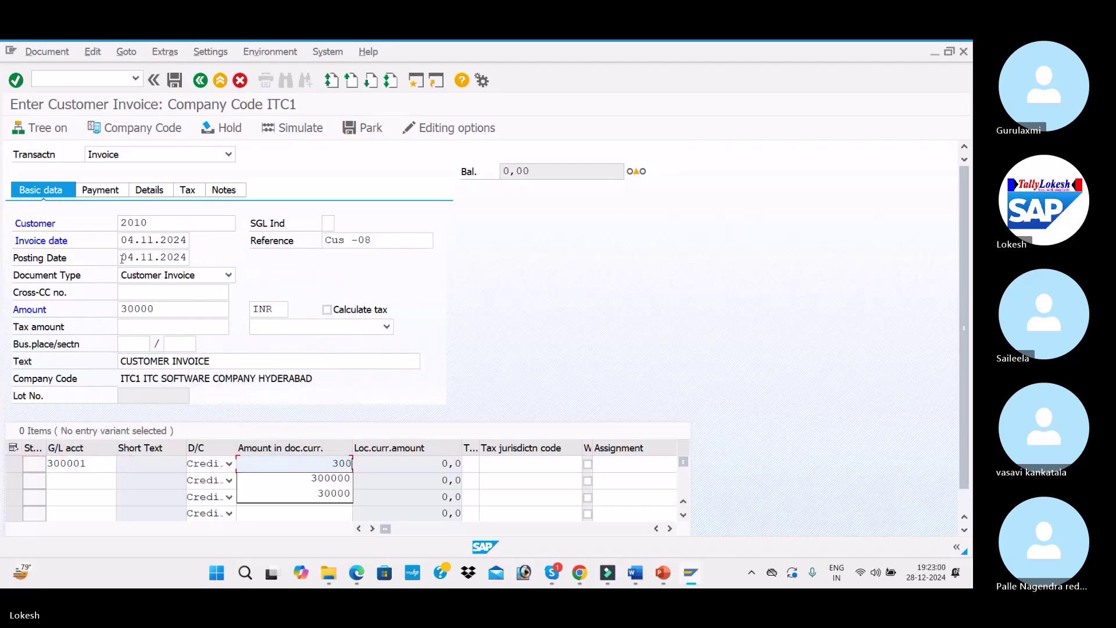
key("Tab")
key("Tab")
key("Tab")
key("Tab")
key("Tab")
key("Tab")
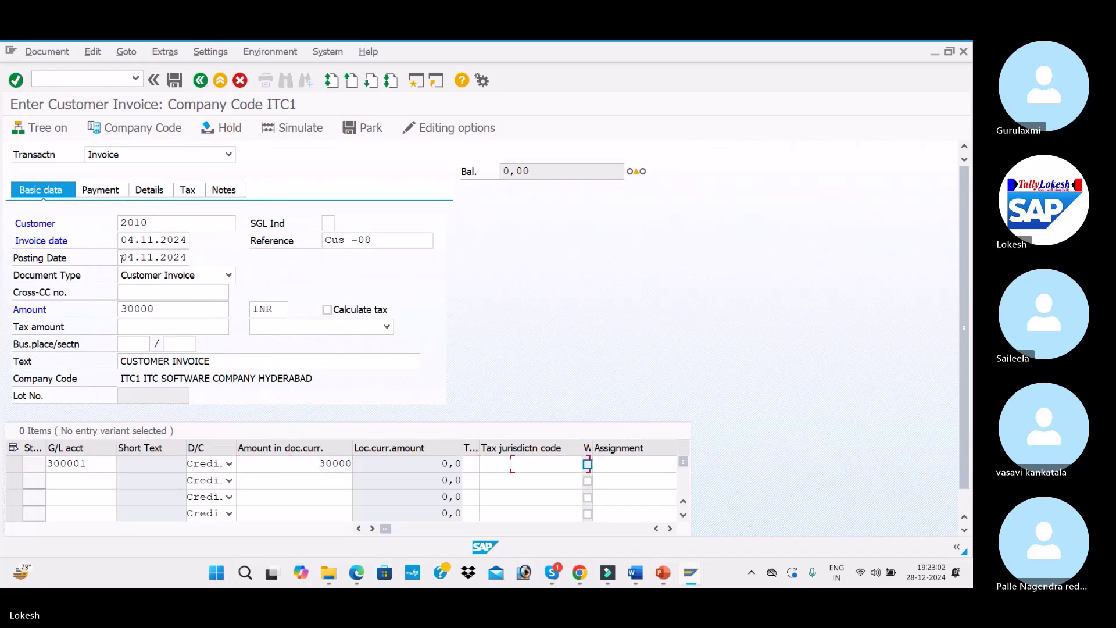
key("space")
key("Down")
key("Return")
Validate and simulate the 30,000 INR invoice, then post it as document 2008
key("Return")
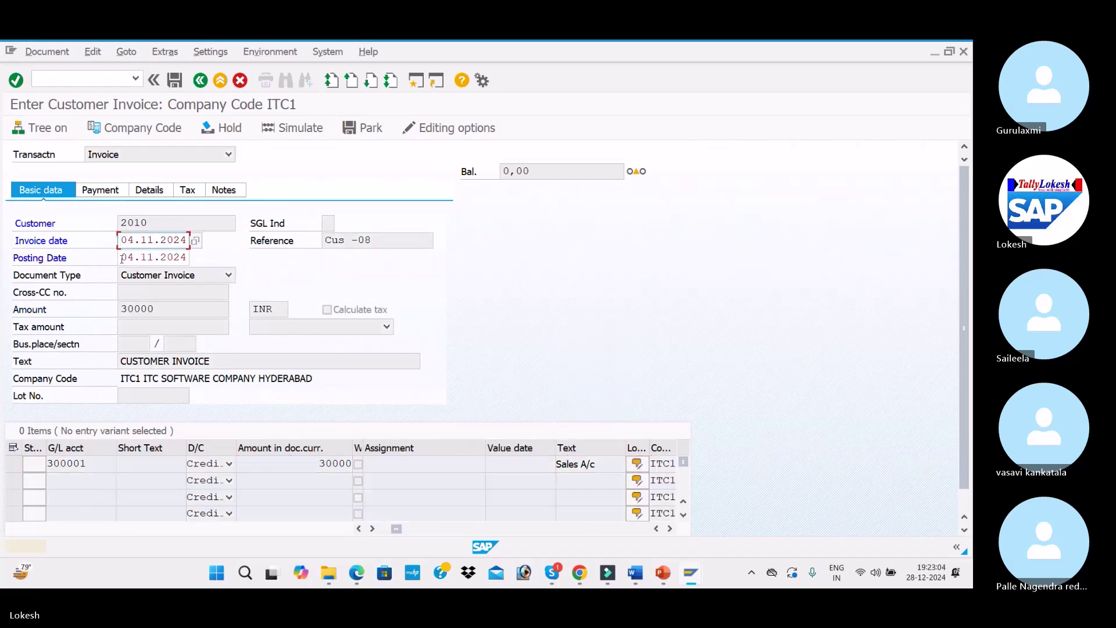
key("Return")
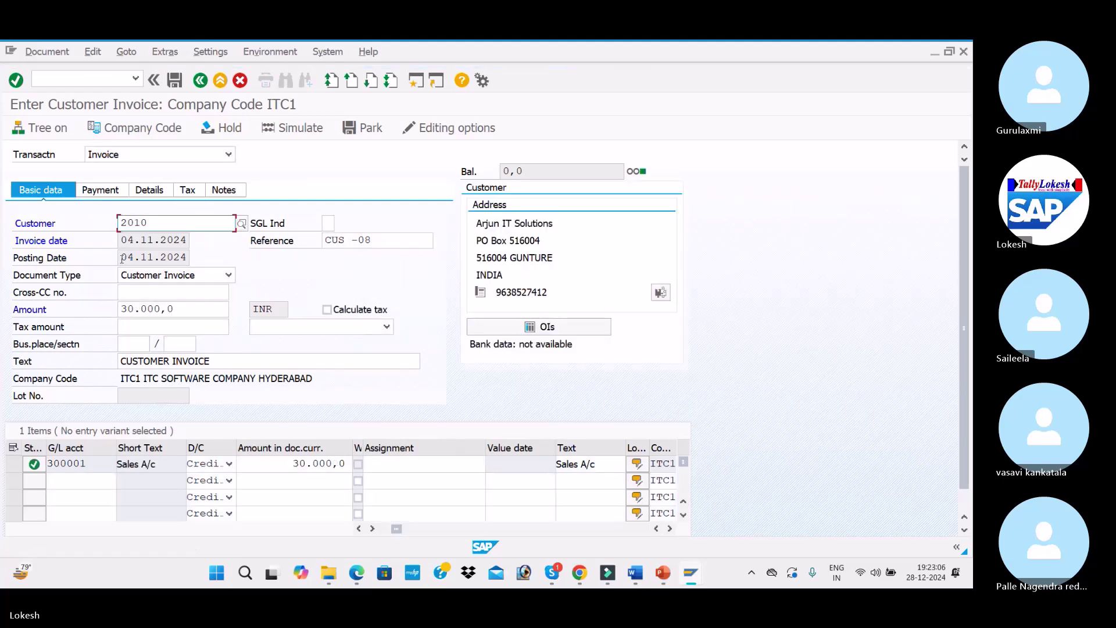
left_click(294, 128)
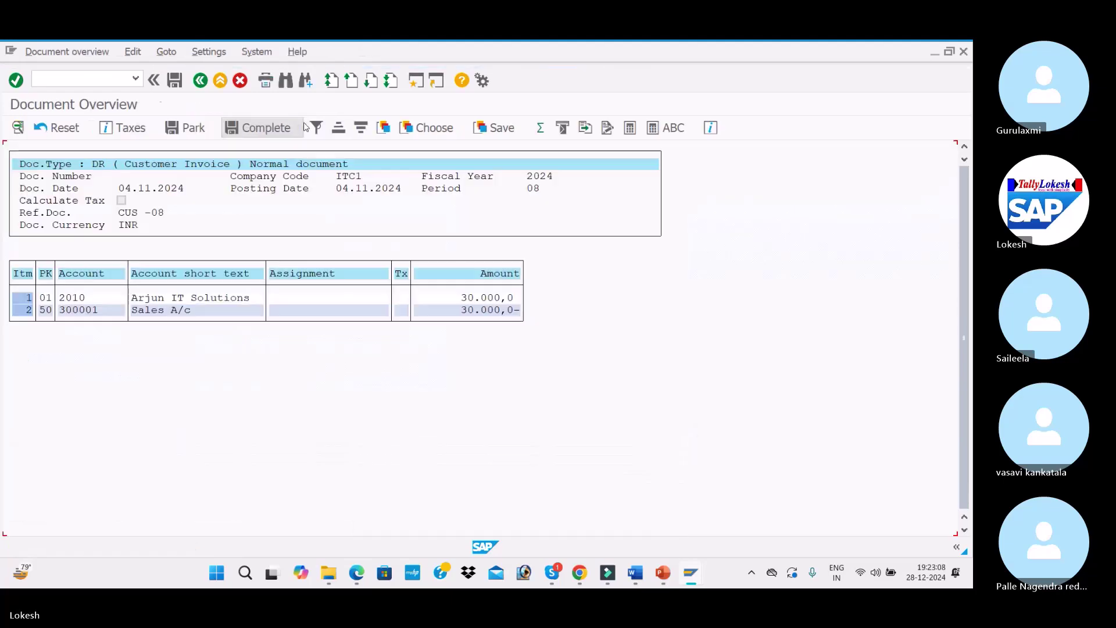
left_click(178, 82)
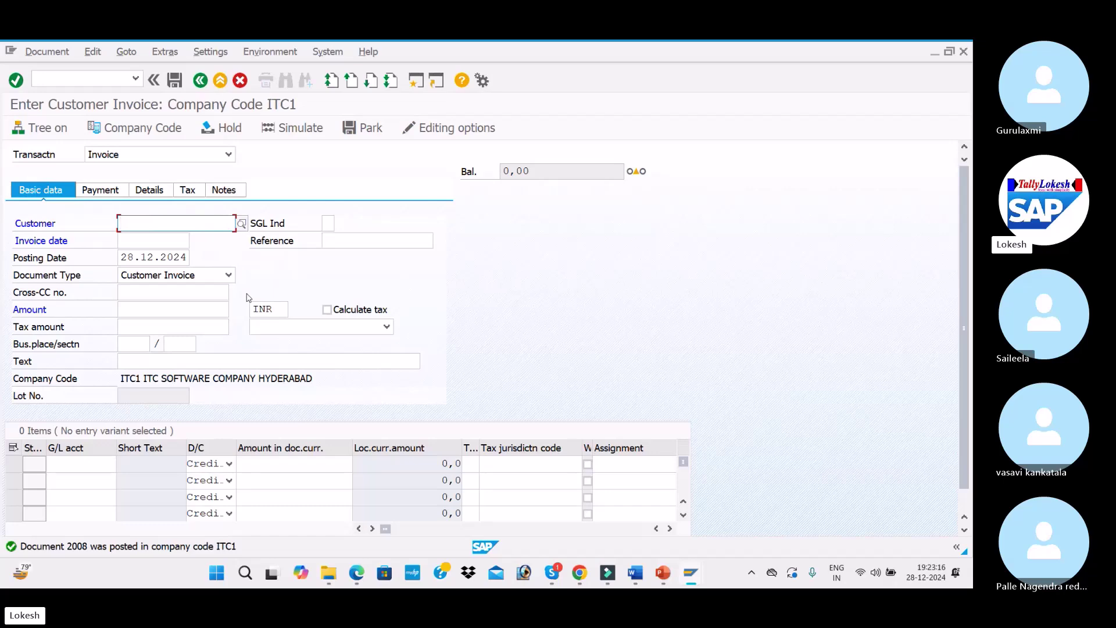
Review the dunning configuration steps slide in PowerPoint, then return to SAP invoice entry
key("alt+Tab")
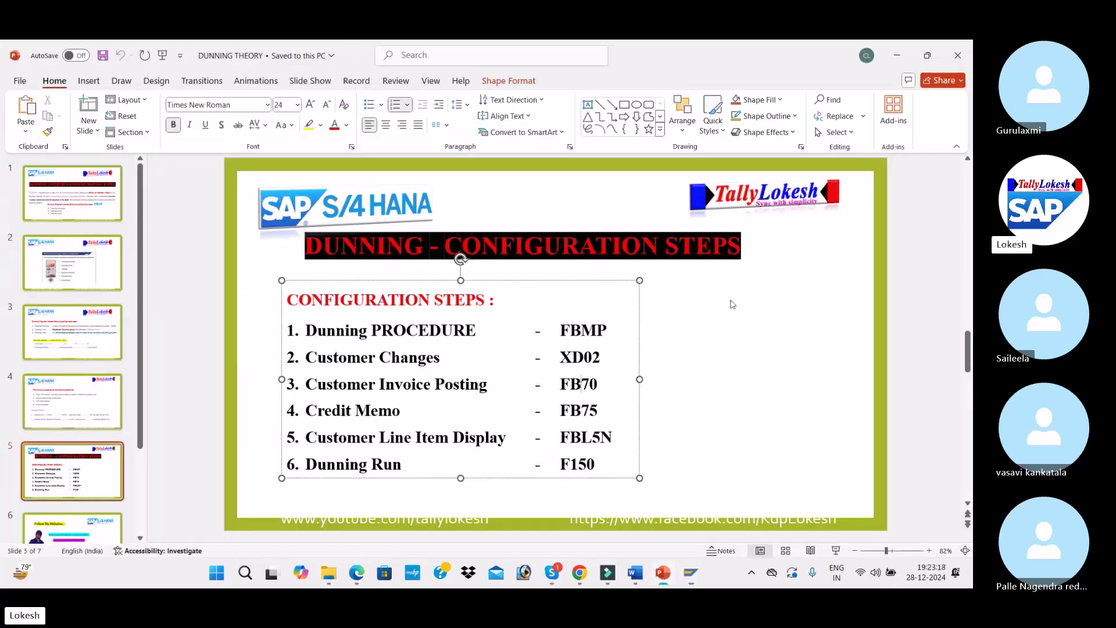
left_click(732, 304)
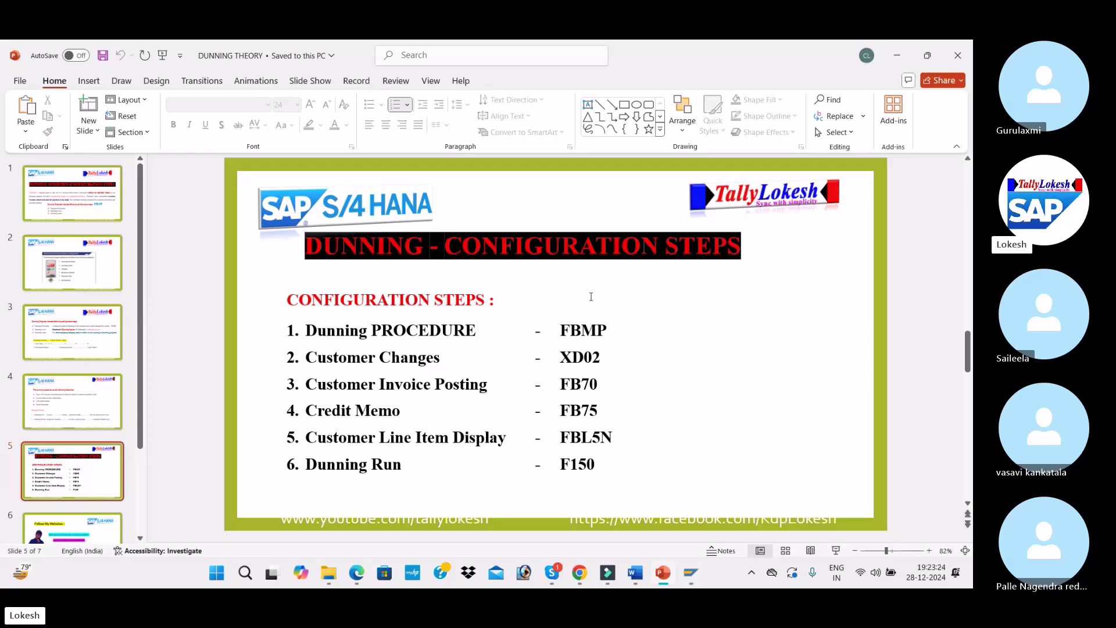
key("alt+Tab")
Enter the customer on a new invoice and begin typing invoice date 13.11.20
type("2010")
key("Tab")
key("Tab")
type("13.11.20")
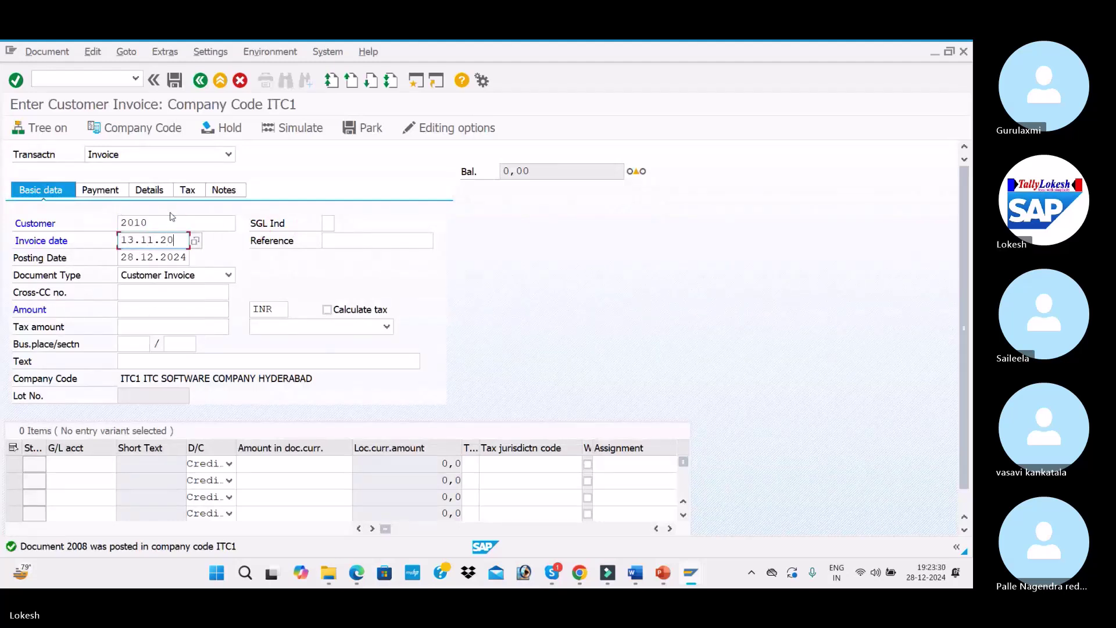
Enter reference Cus -09 and an invoice amount of 40000 INR
key("Tab")
key("Down")
key("Tab")
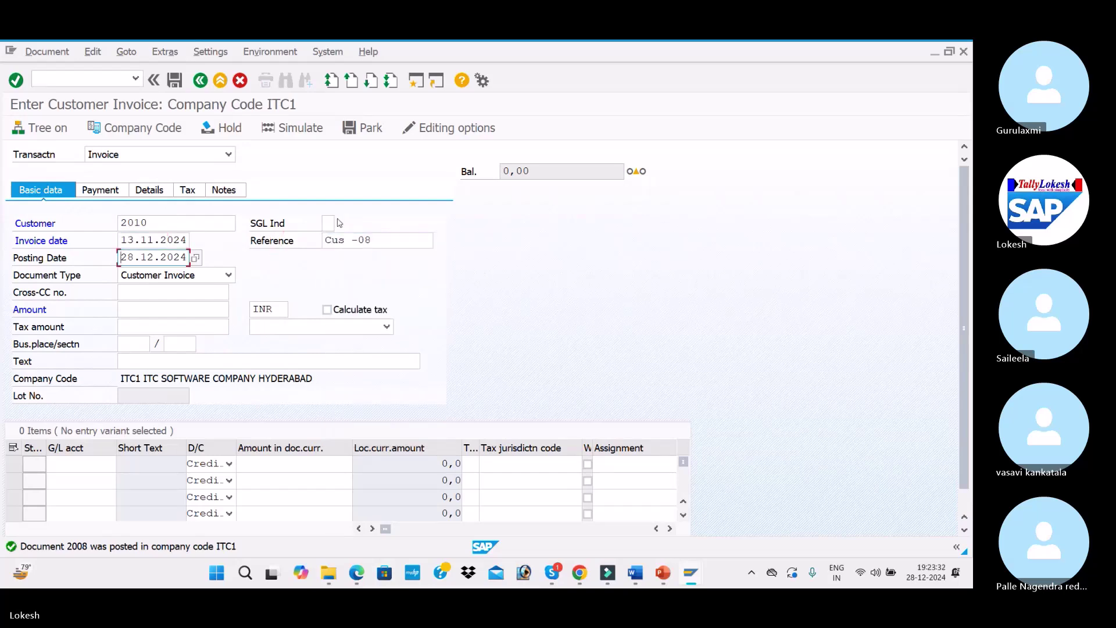
left_click(393, 244)
key("BackSpace")
type("9")
key("Tab")
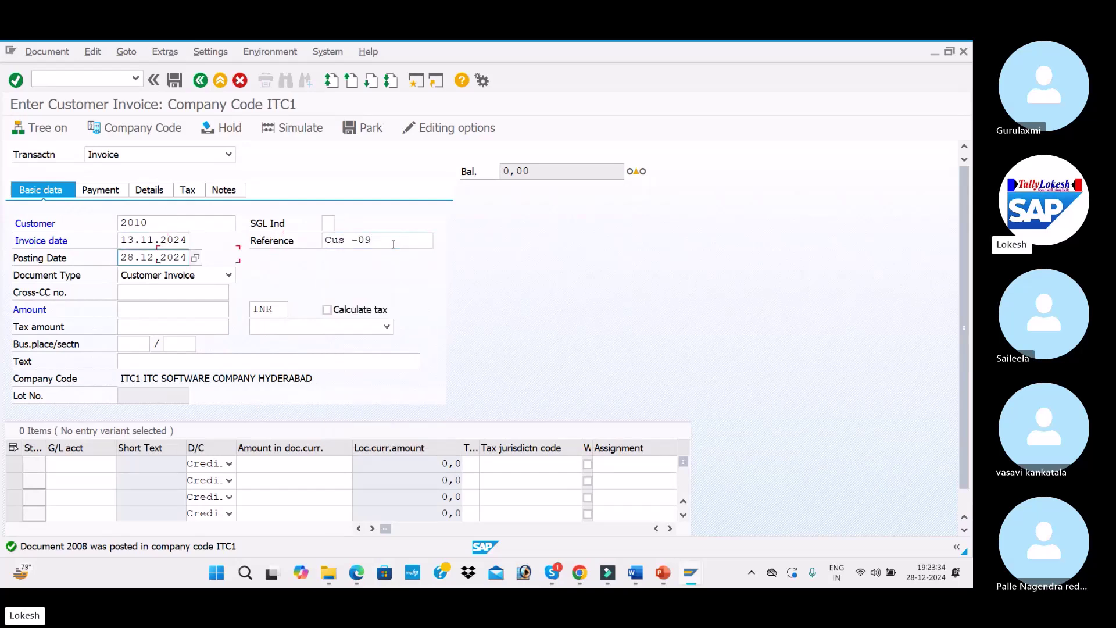
key("Tab")
key("Tab")
key("Tab")
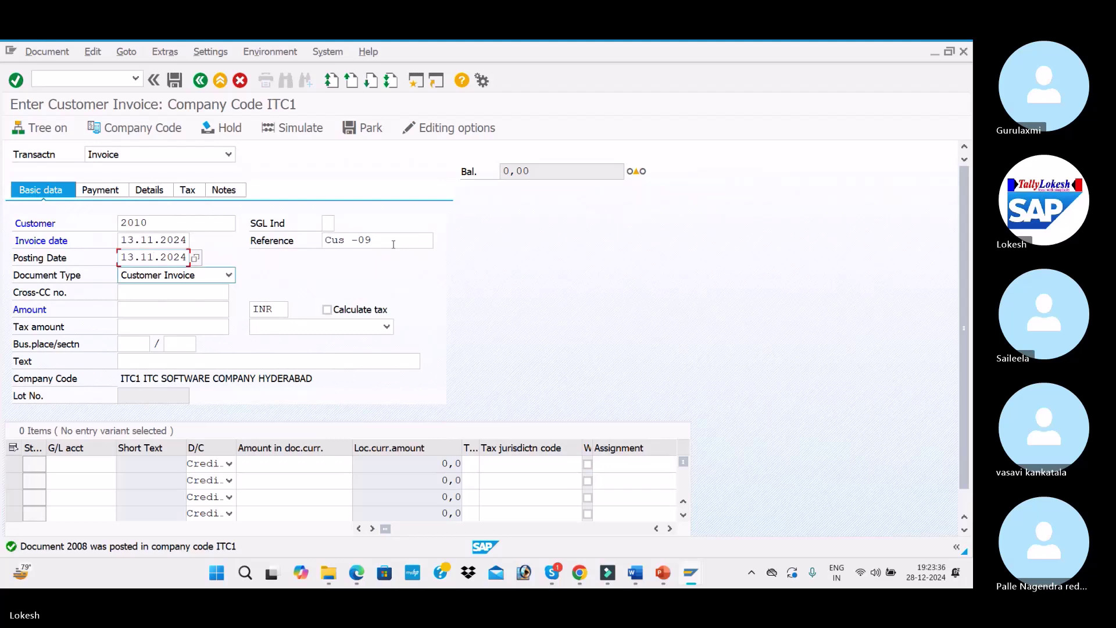
type("4")
key("Down")
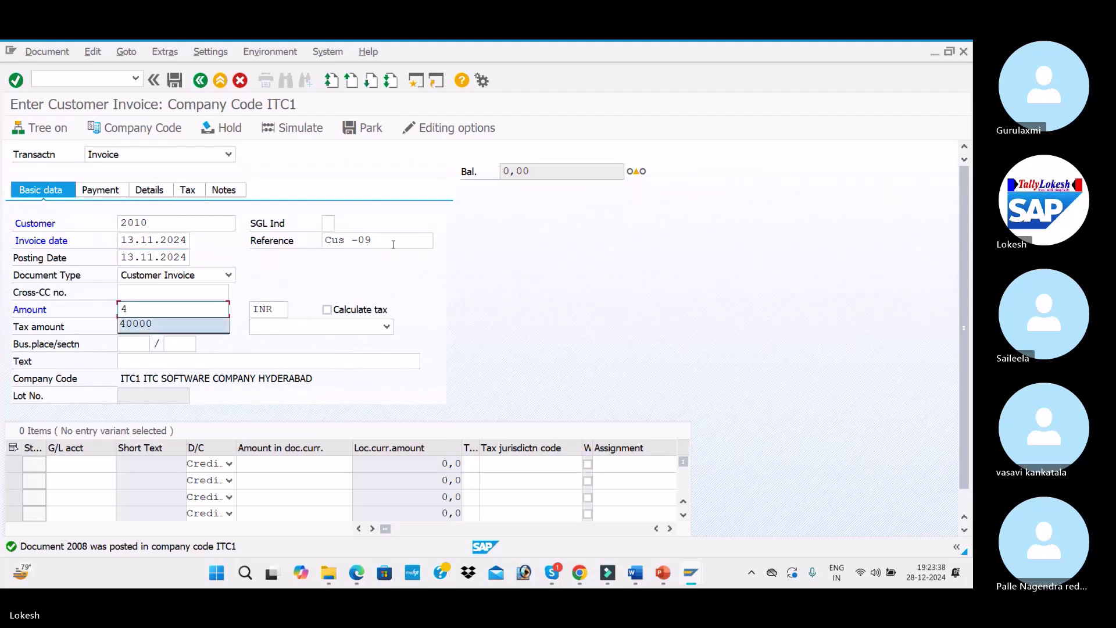
key("Tab")
key("Tab")
key("Tab")
key("Tab")
key("Tab")
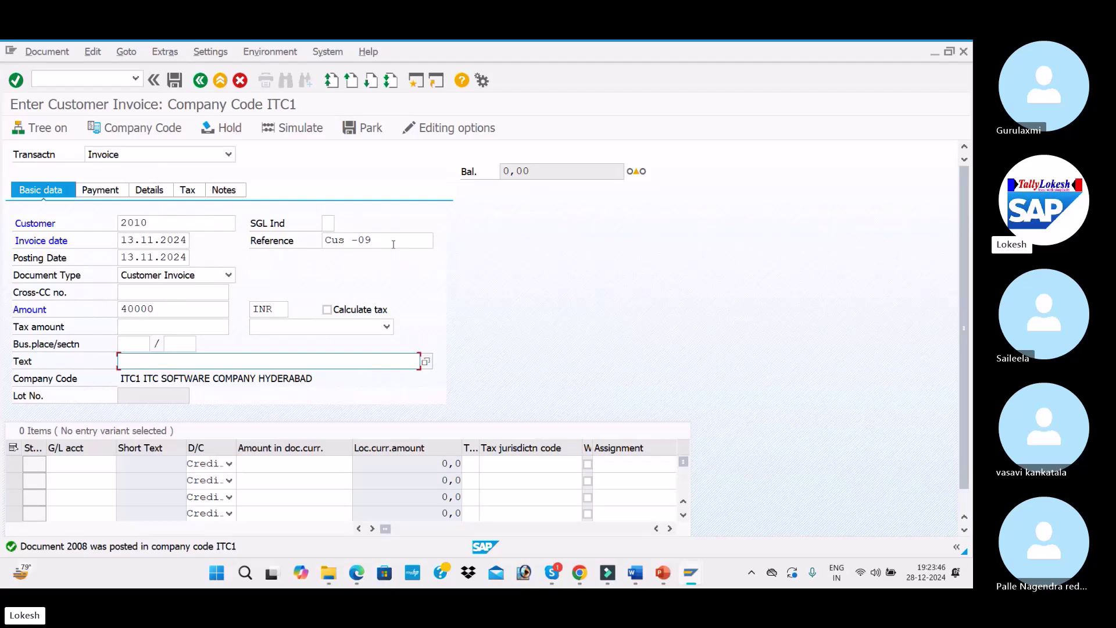
Add text CUSTOMER INVOICE and a 40000 line on G/L 300001 (Sales A/c), then simulate and post
key("Down")
key("Tab")
key("Down")
key("Tab")
key("Tab")
type("400")
key("Tab")
key("Tab")
key("Tab")
key("Tab")
key("Tab")
key("Tab")
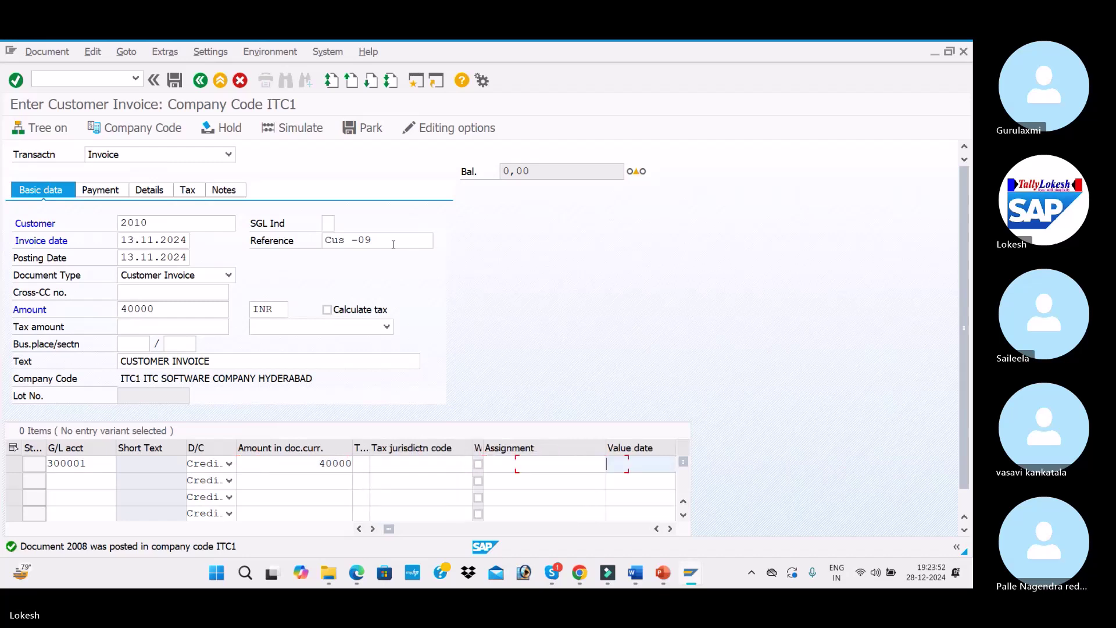
key("Down")
key("Return")
key("Return")
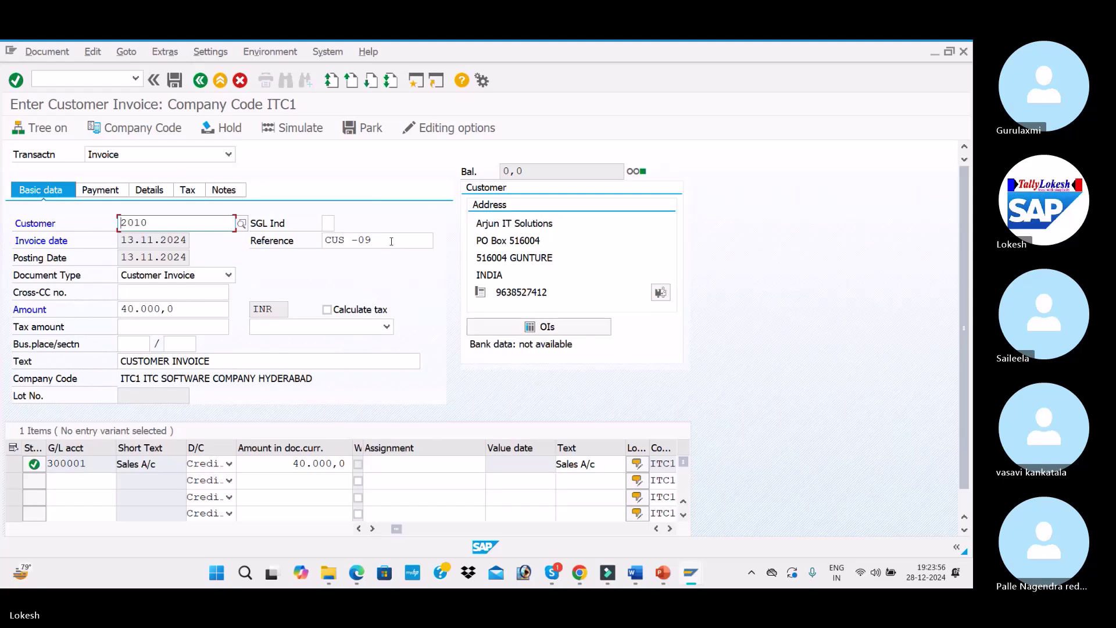
left_click(291, 126)
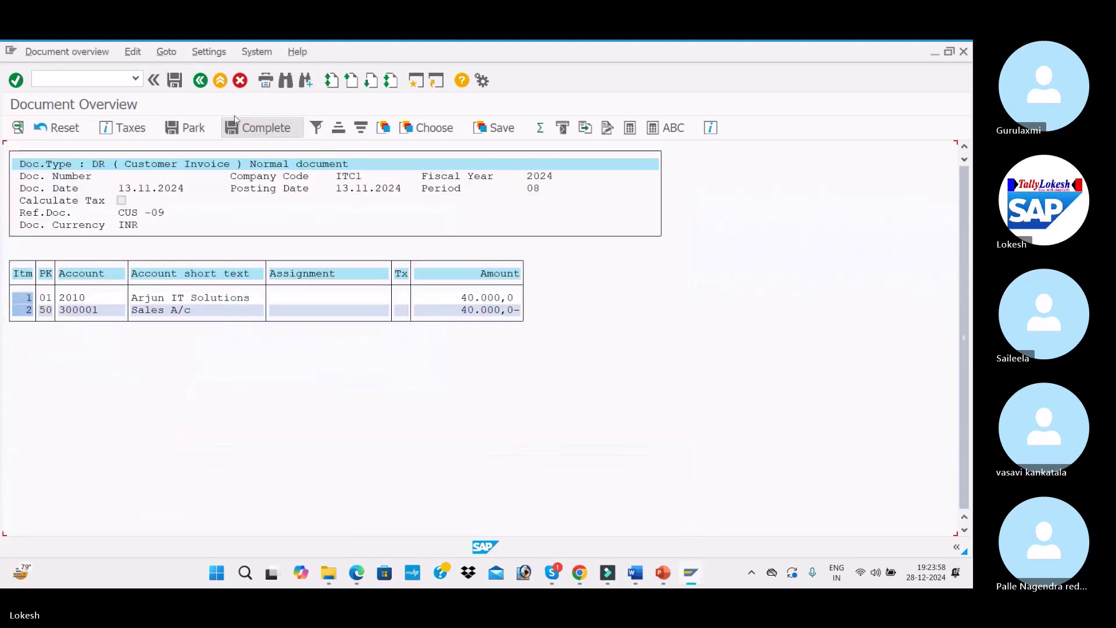
left_click(176, 80)
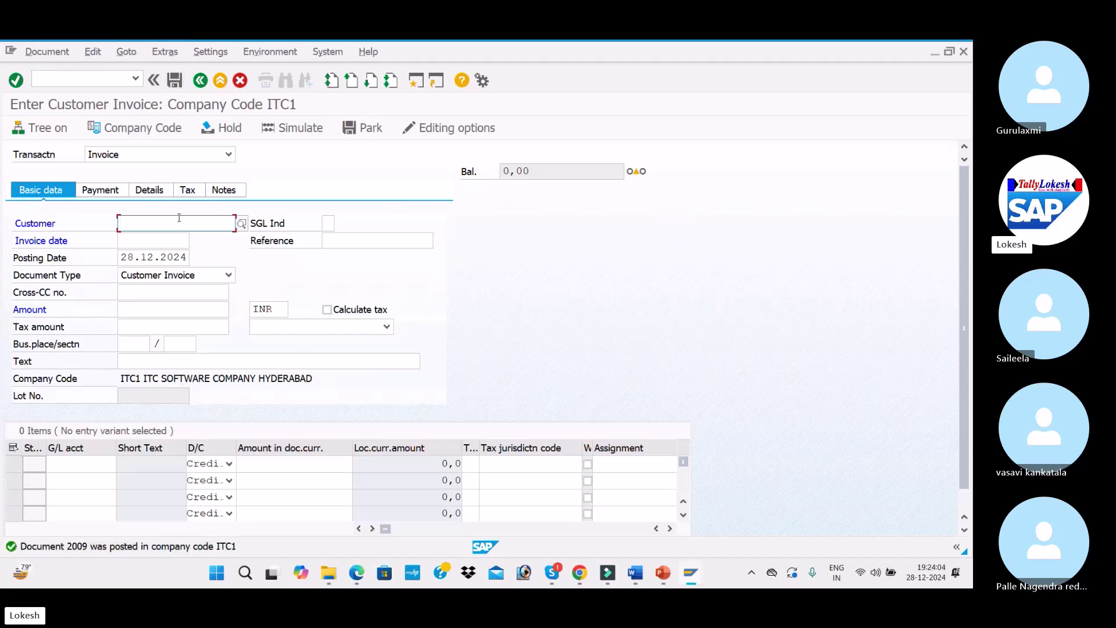
Enter customer 2010, invoice date 23.11.2024, reference Cus -10 and amount 50000 INR
type("2010")
key("Tab")
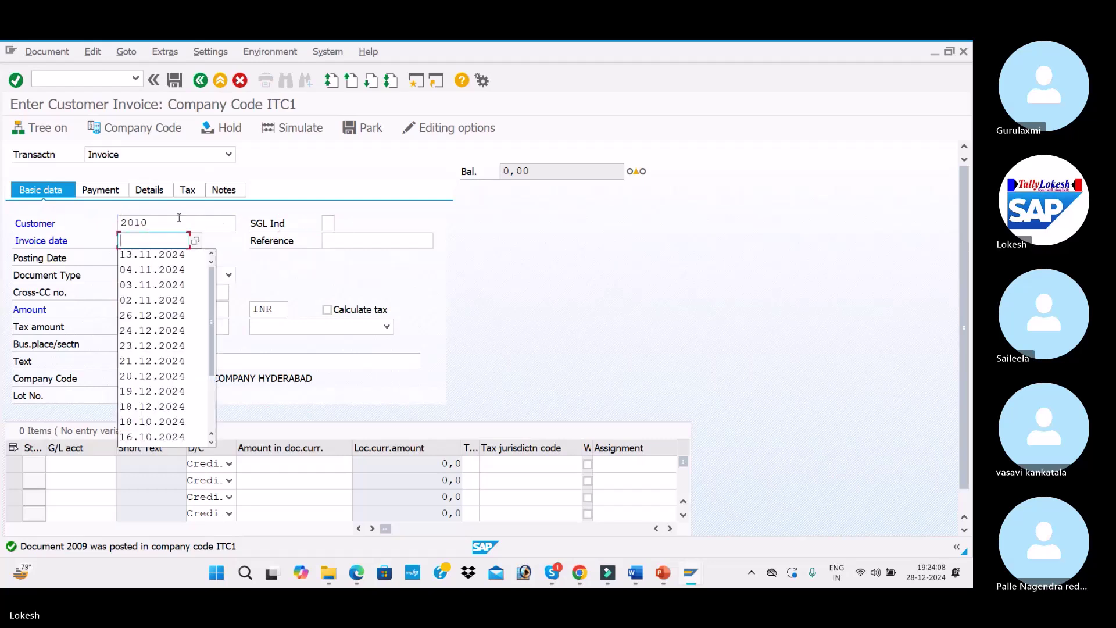
type("23.")
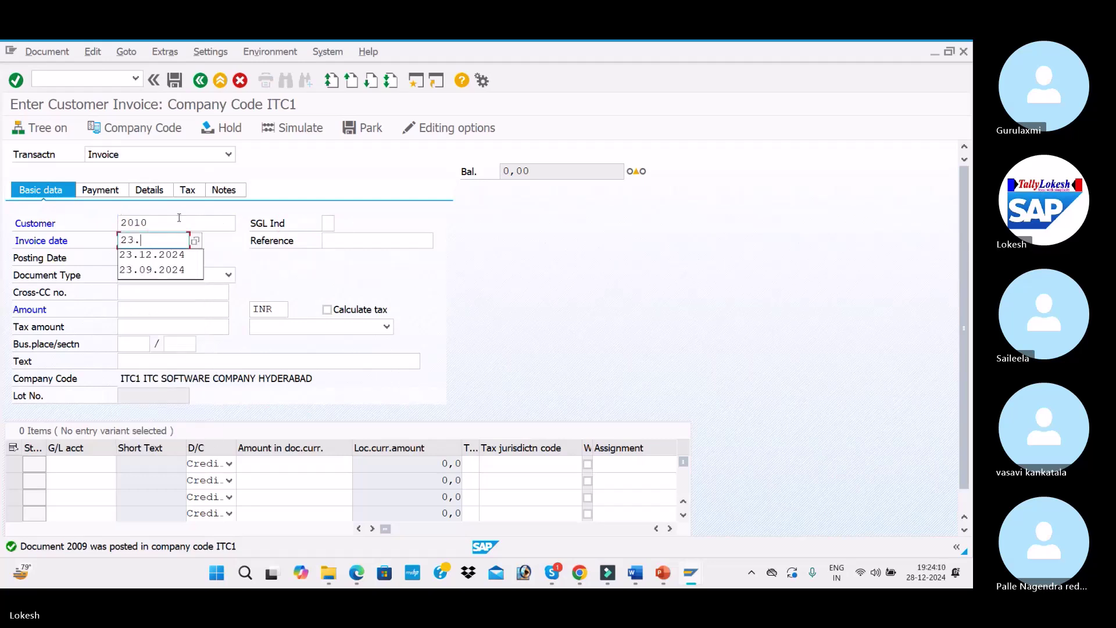
type("11.2024")
key("Tab")
key("Down")
key("Tab")
left_click(389, 243)
key("BackSpace")
key("BackSpace")
type("10")
key("Tab")
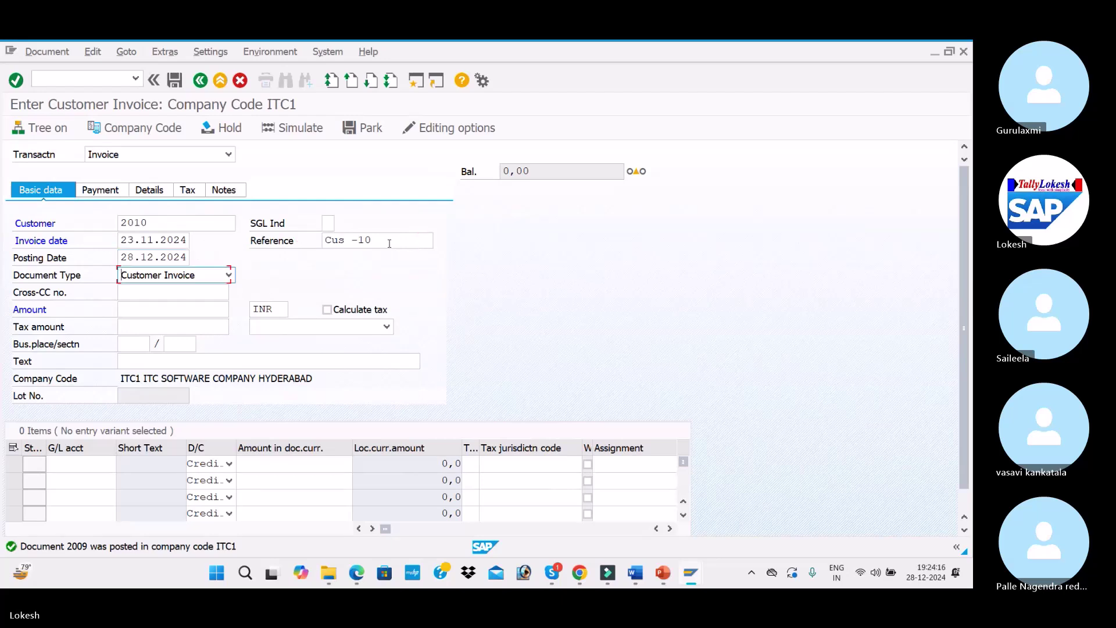
key("shift+Tab")
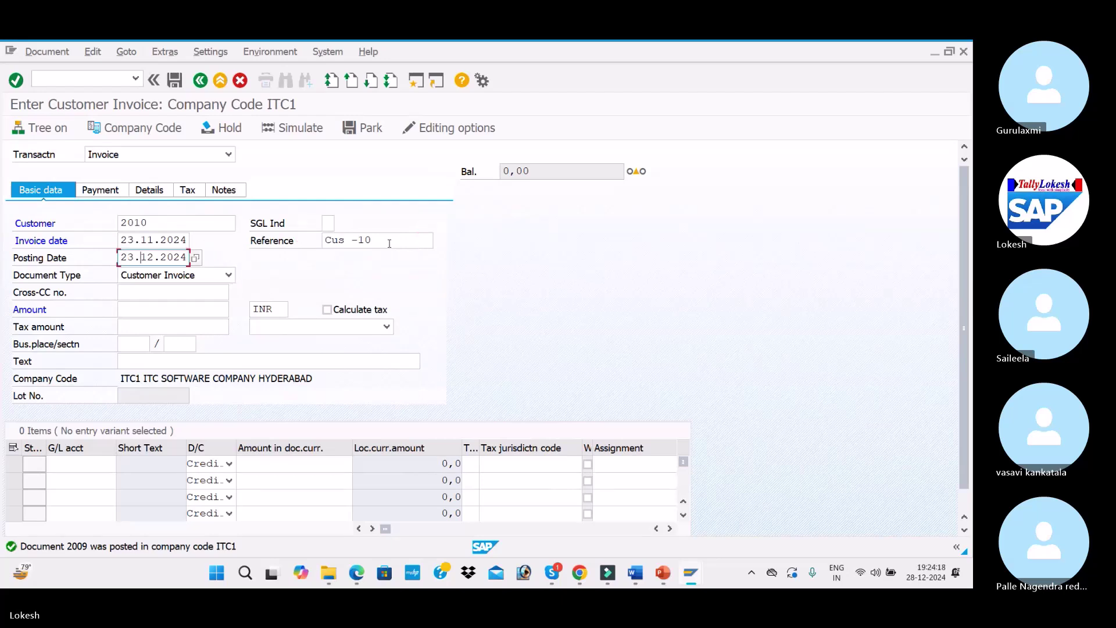
key("Tab")
key("Tab")
key("Tab")
type("5")
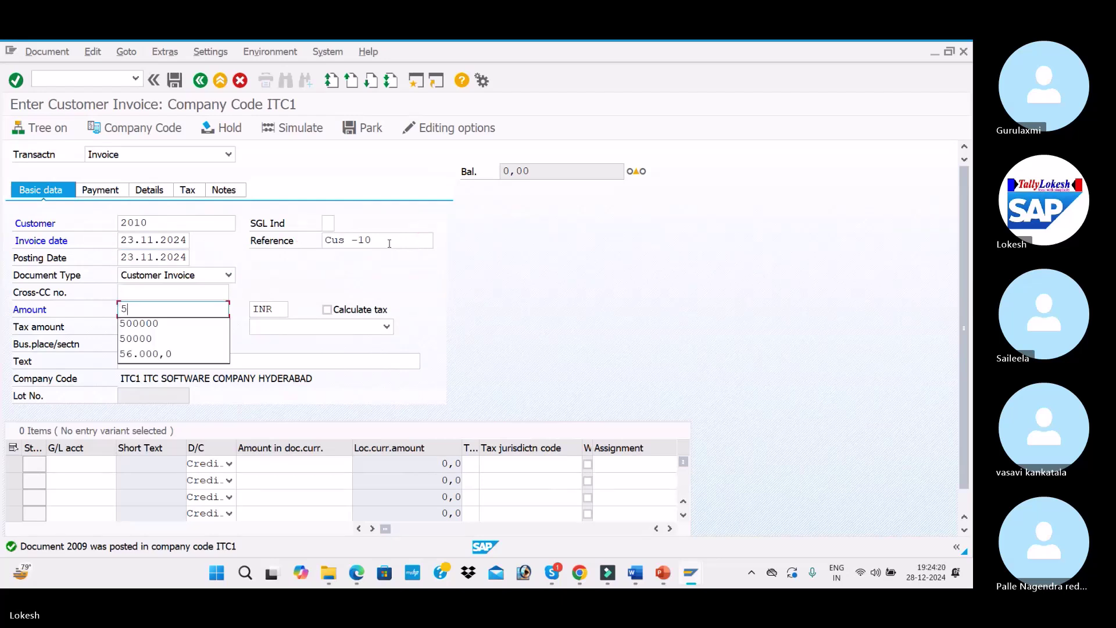
type("0000")
key("Tab")
key("Tab")
key("Tab")
key("Tab")
key("Tab")
key("Tab")
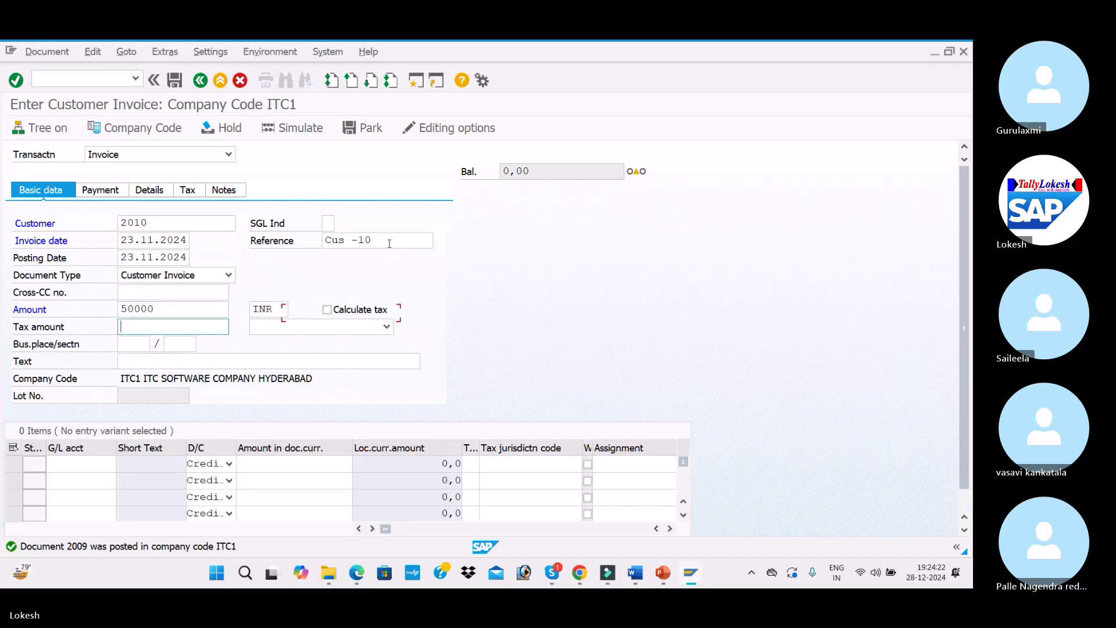
Add a 50000 line on G/L 300001 with text Sales A/c, simulate, and post as document 2010
key("Down")
key("Tab")
key("Tab")
key("space")
key("Down")
key("Tab")
key("Tab")
key("space")
key("Down")
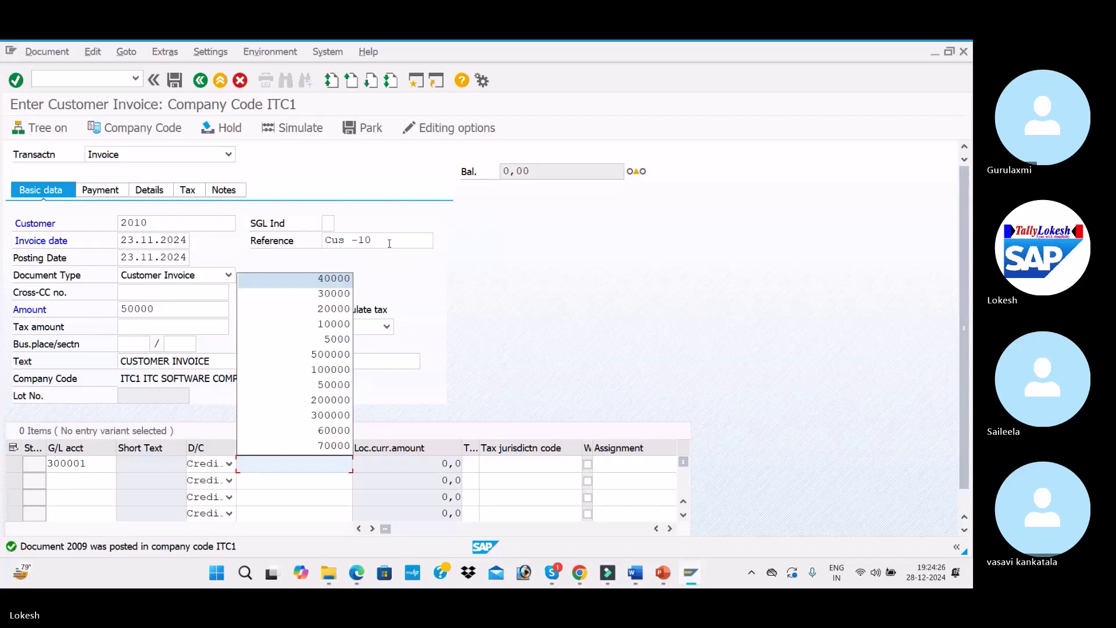
type("5000")
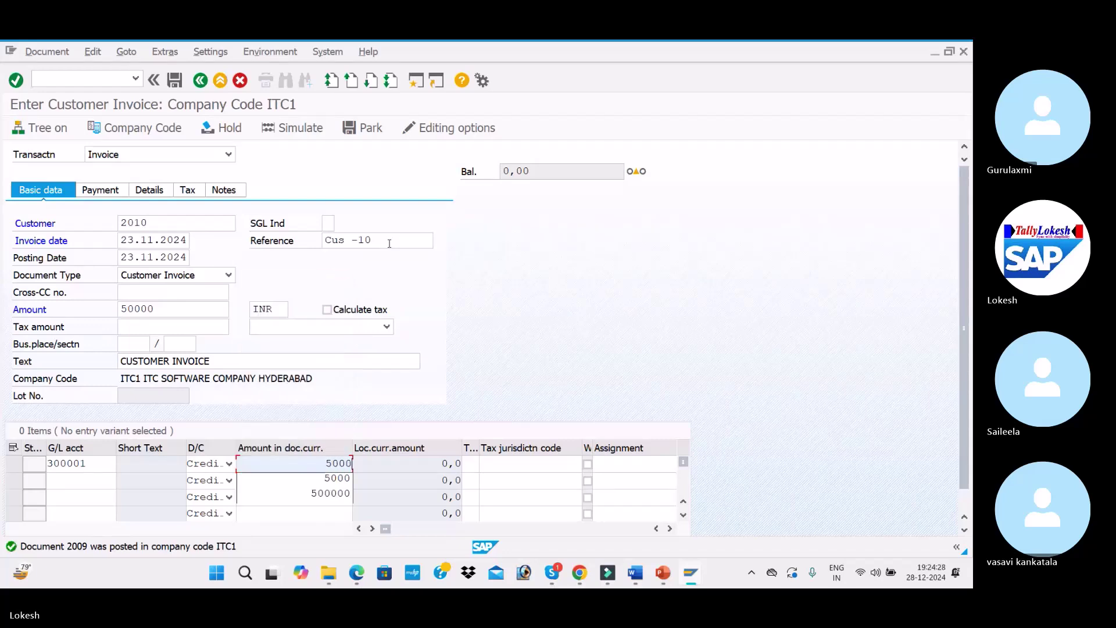
type("0")
key("Tab")
key("Tab")
key("Tab")
key("Tab")
key("Tab")
key("Tab")
key("Down")
key("Tab")
key("Return")
key("Return")
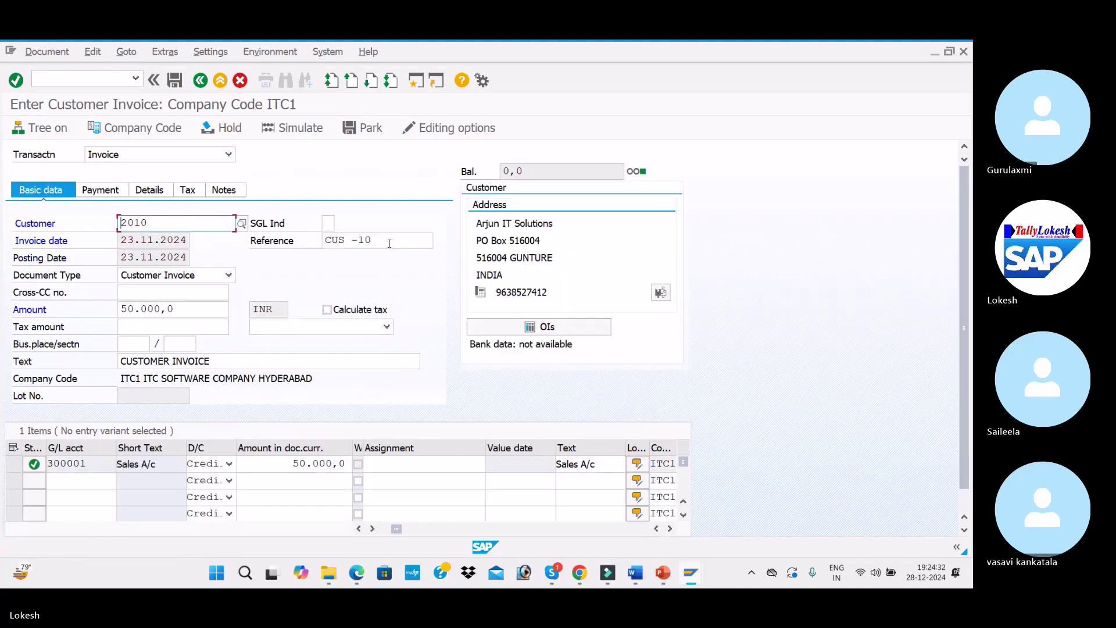
left_click(309, 133)
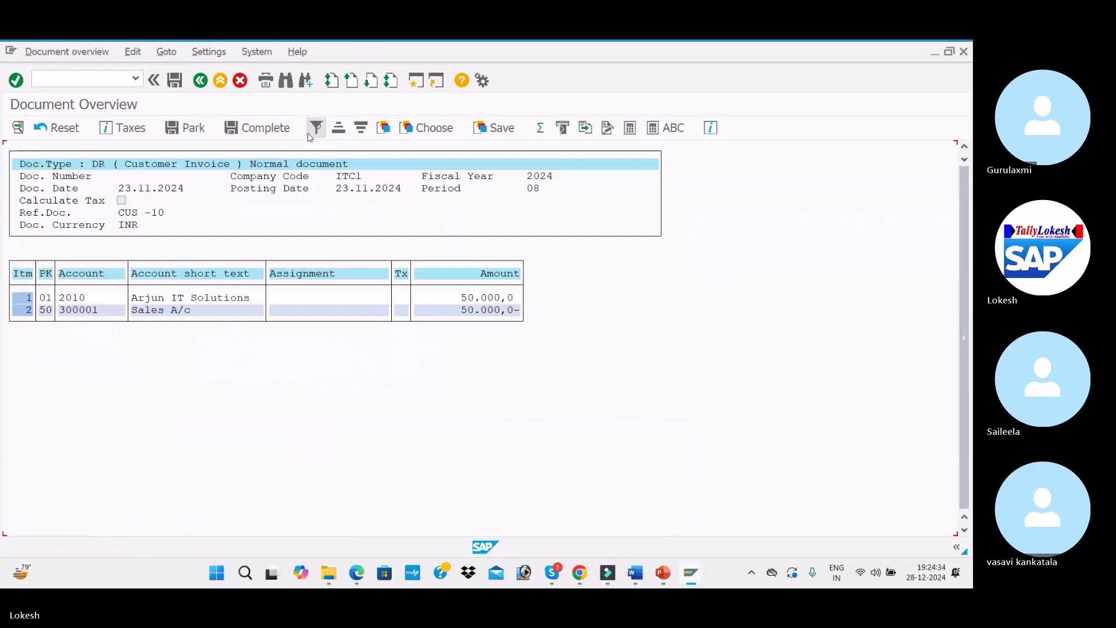
left_click(180, 81)
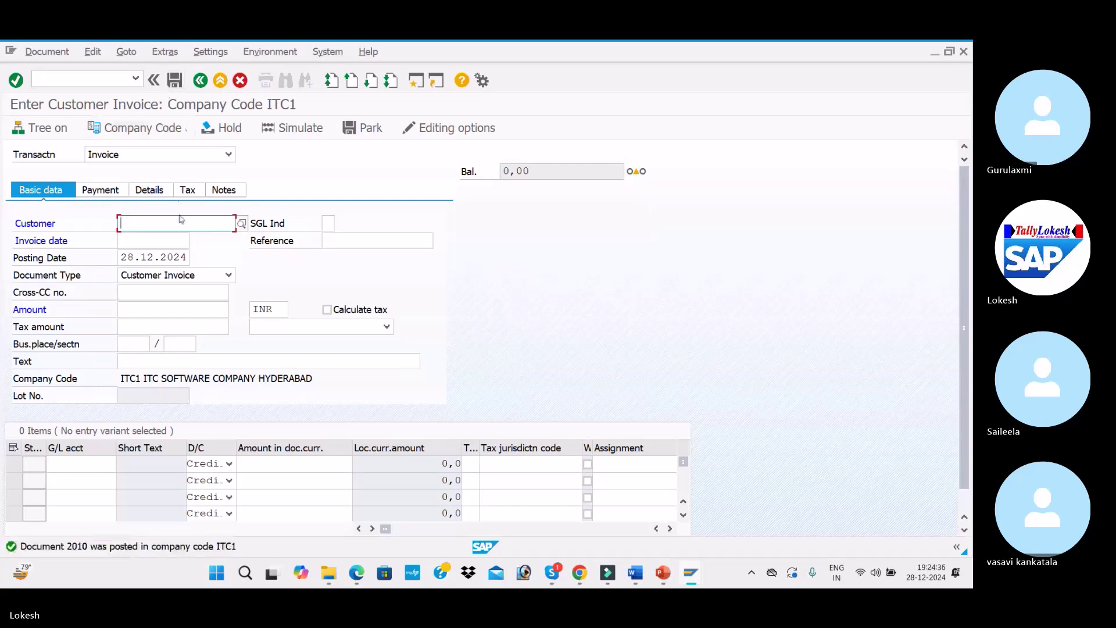
Enter the customer, invoice date 03.12.2024, reference Cus -11 and amount 60000 INR
left_click(182, 222)
key("Down")
key("Tab")
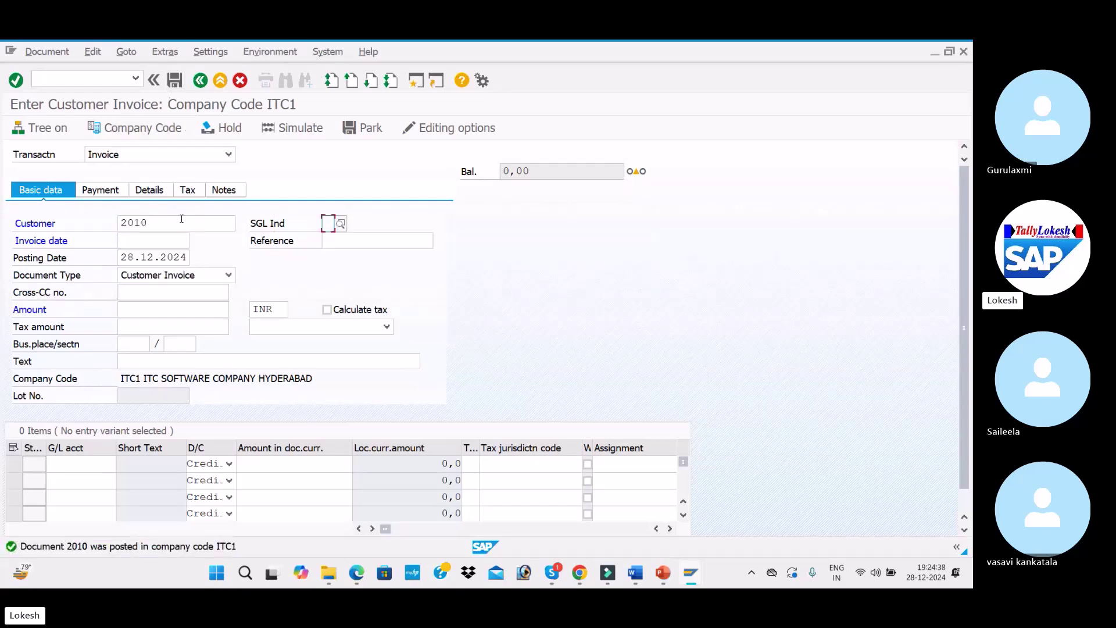
key("Tab")
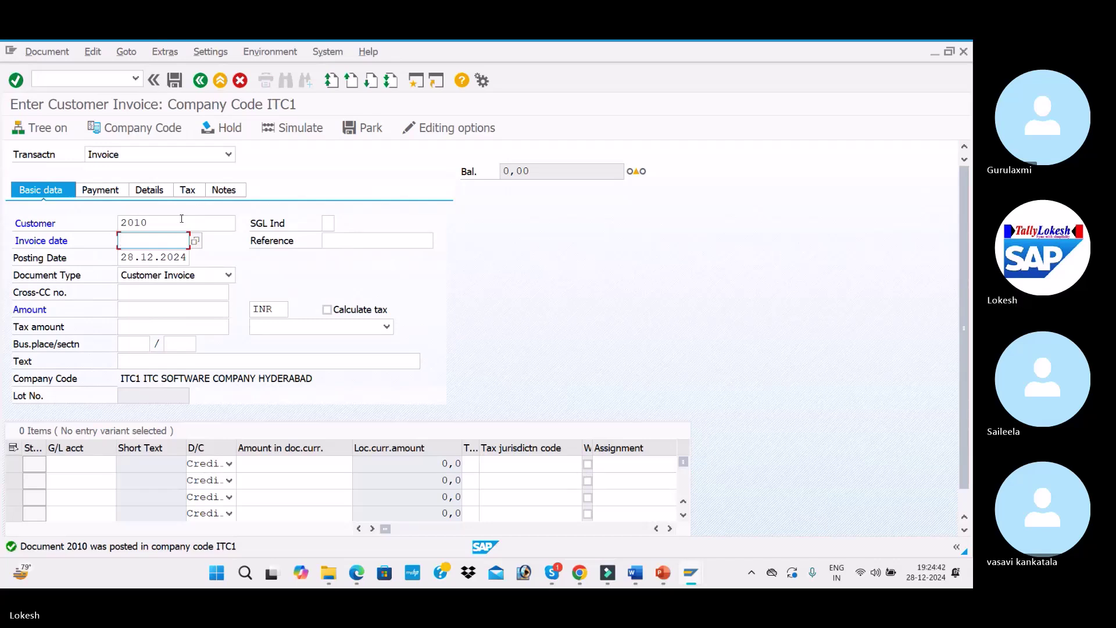
type("03.")
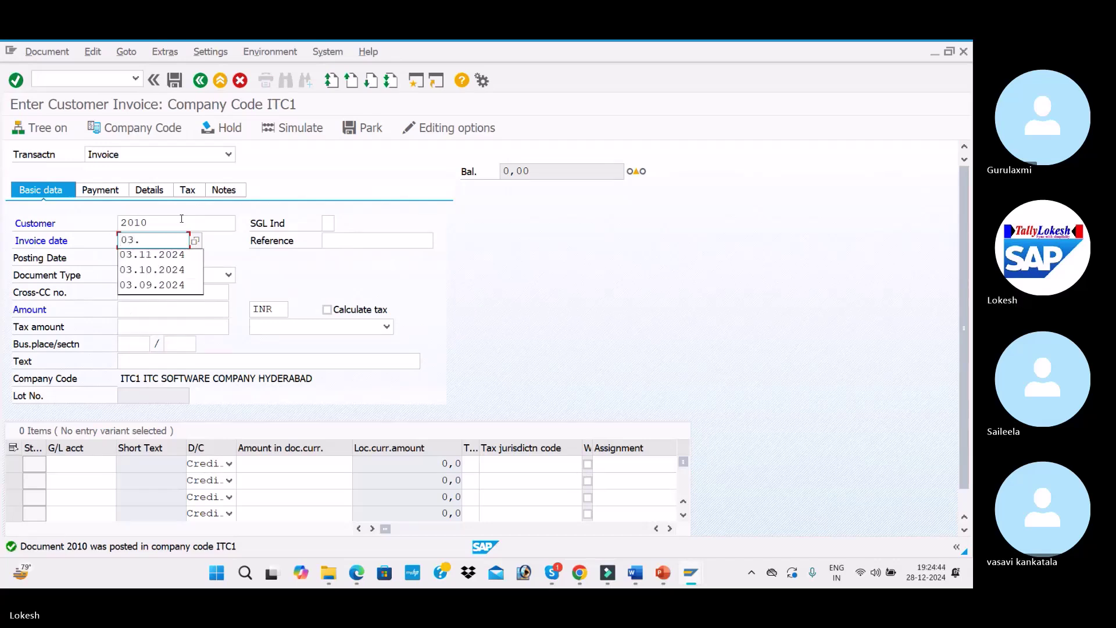
type("12.2024")
key("Tab")
type("Cus -10")
key("Tab")
left_click(401, 240)
key("BackSpace")
type("1")
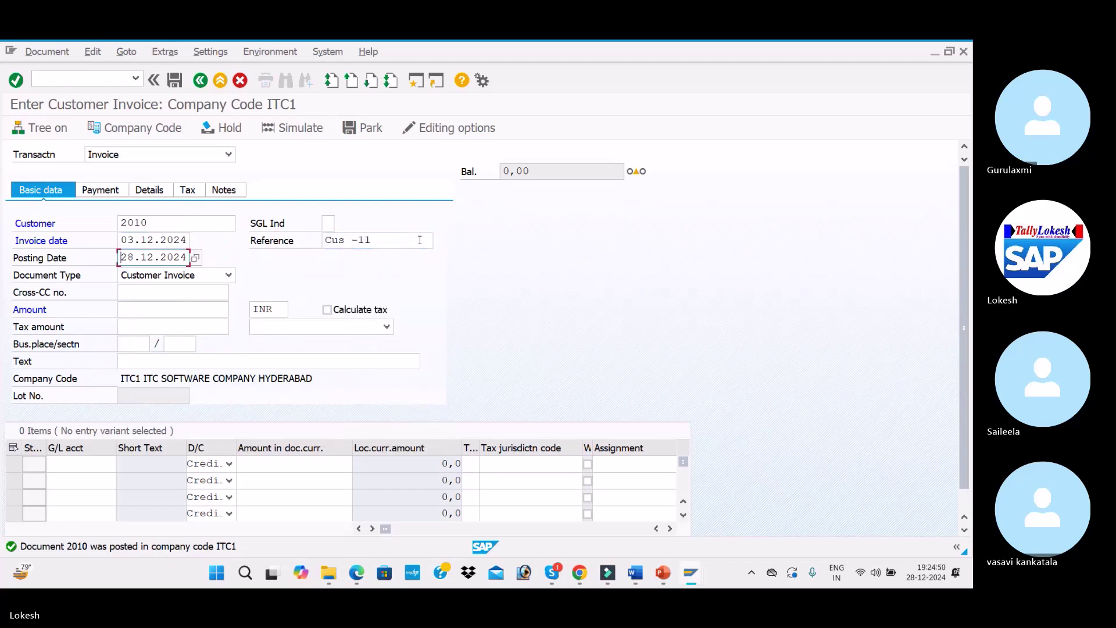
type("03")
key("Tab")
key("Tab")
key("Tab")
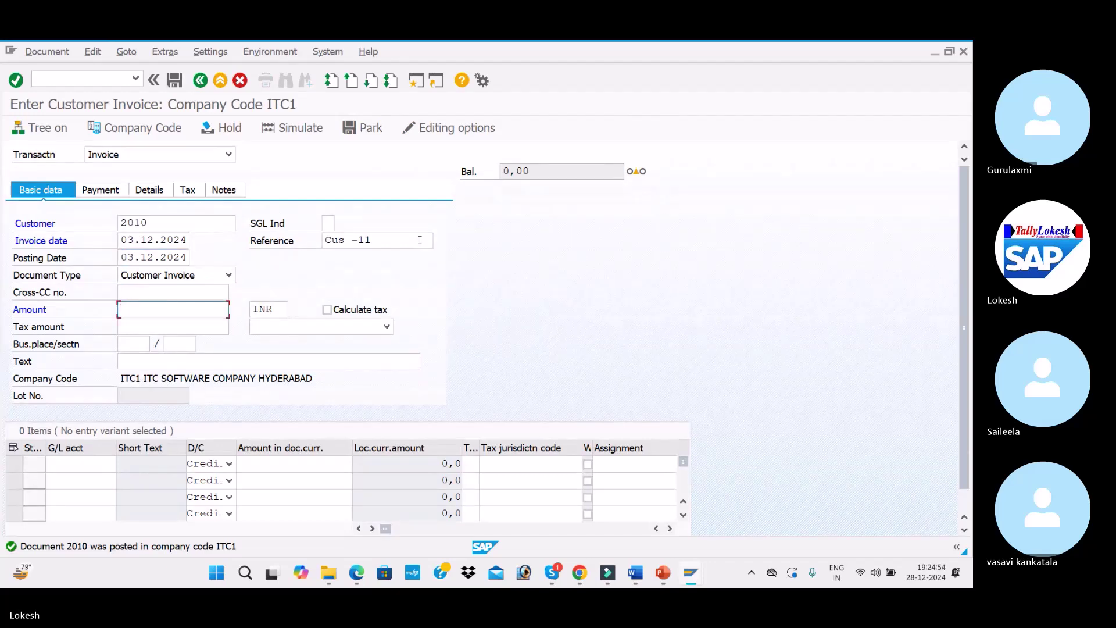
type("60000")
key("Tab")
key("Tab")
key("Tab")
key("Tab")
key("Tab")
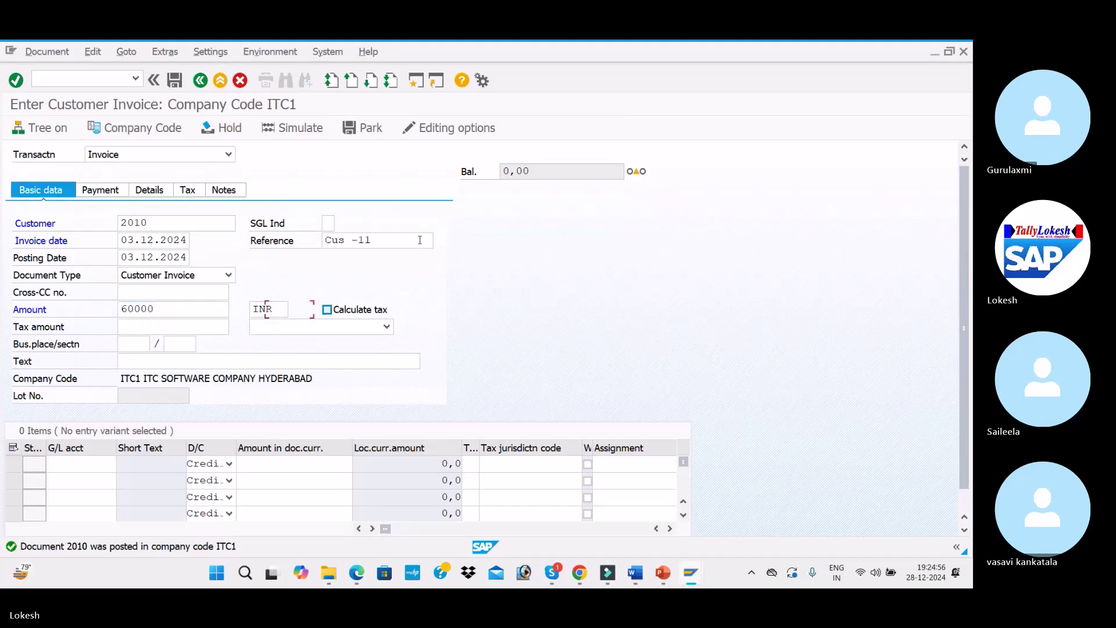
Add a 60000 line on G/L 300001 (Sales A/c), post as document 2011, then switch to the slides
key("Tab")
key("Tab")
key("Down")
key("Down")
key("Tab")
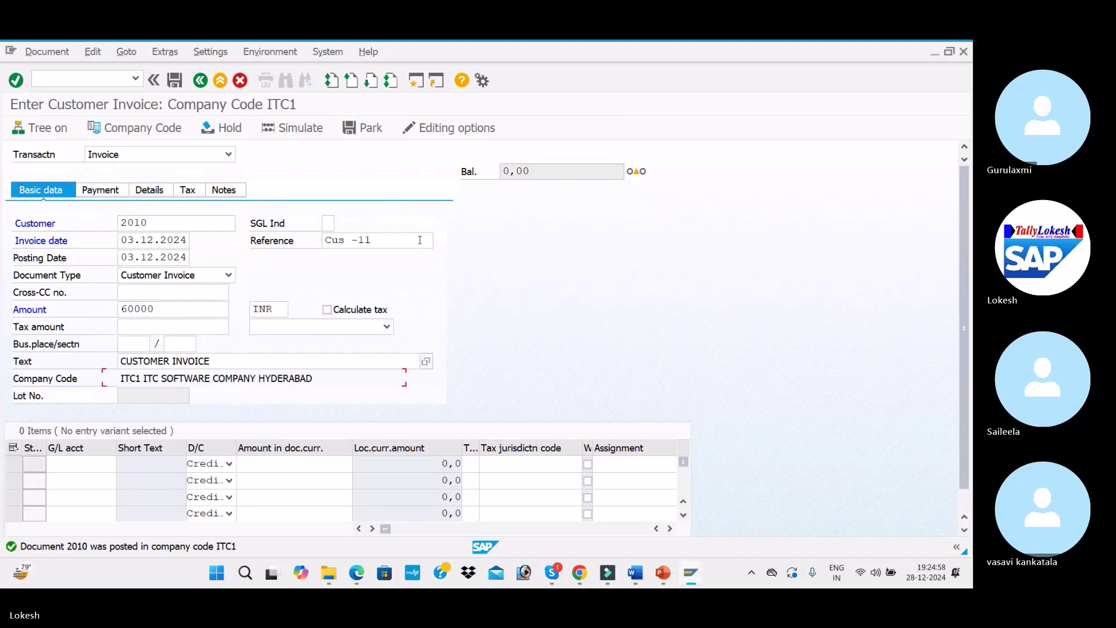
type("300001")
key("Tab")
key("Tab")
type("600")
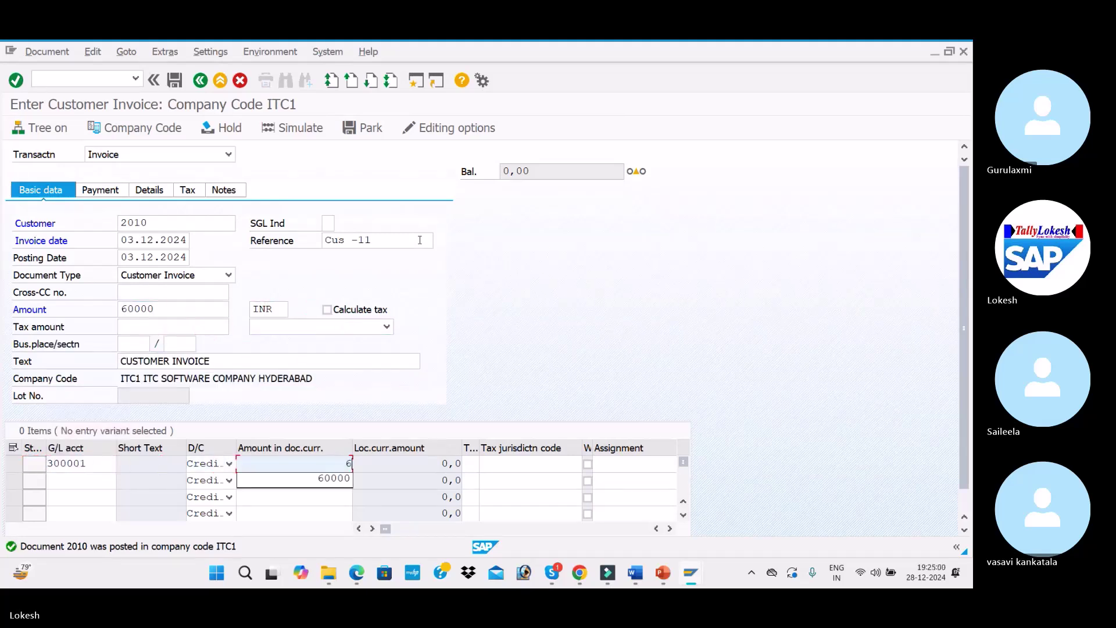
key("Tab")
key("Tab")
key("Tab")
key("Tab")
key("Tab")
key("Tab")
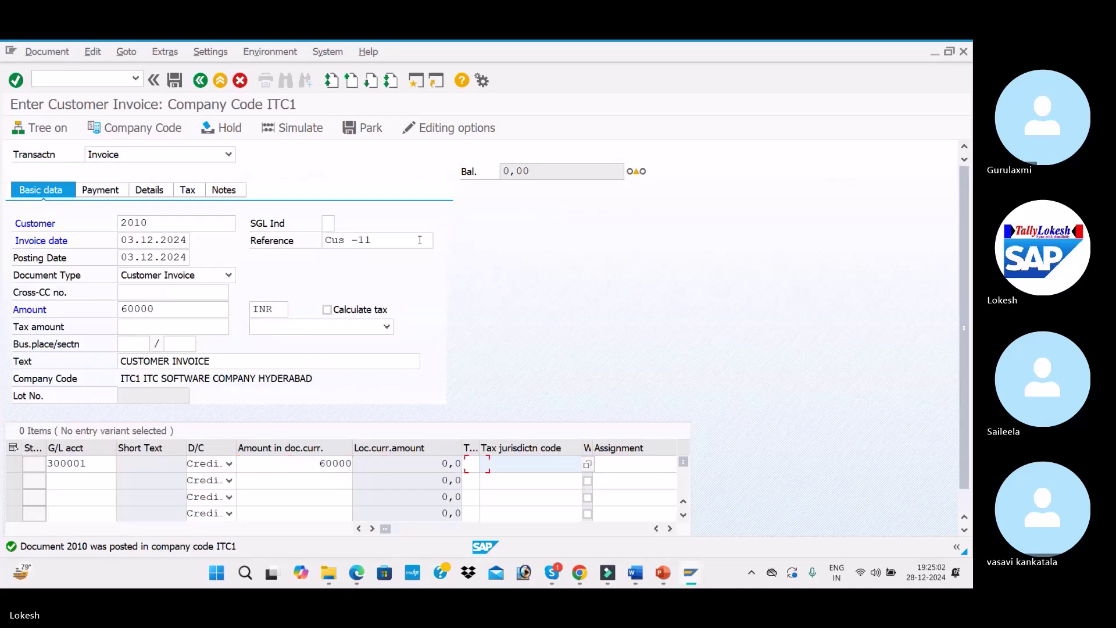
key("Down")
key("Return")
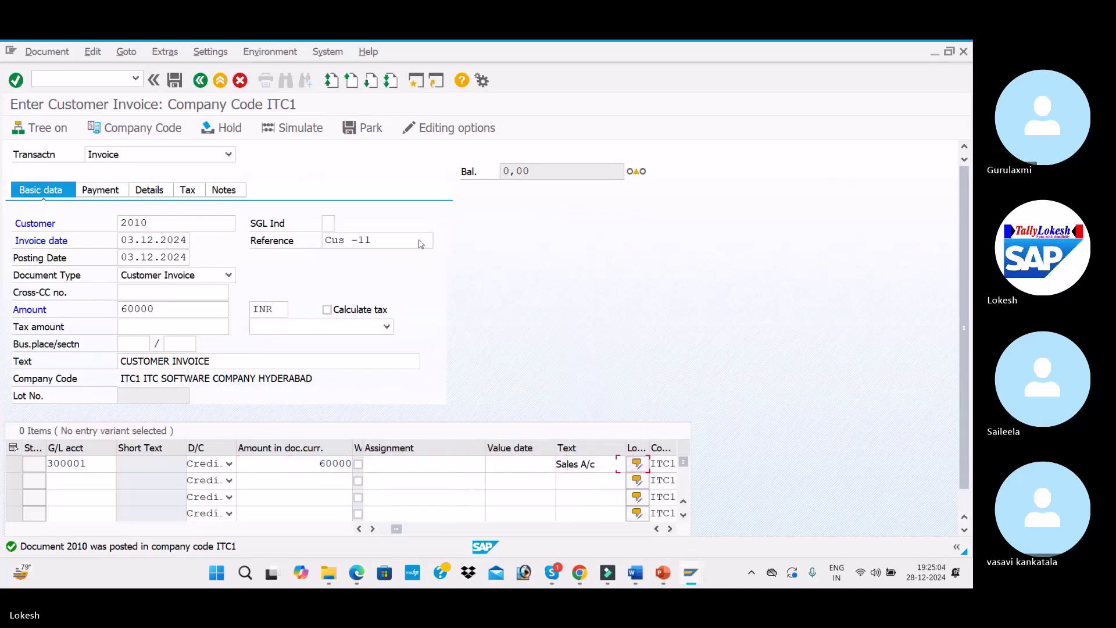
key("Return")
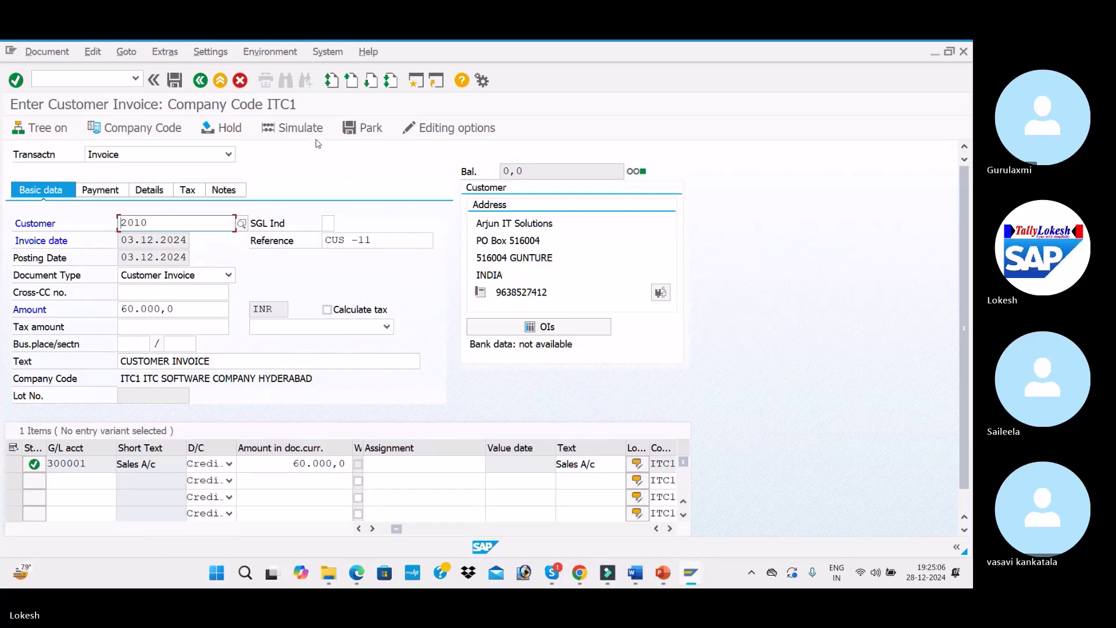
left_click(314, 131)
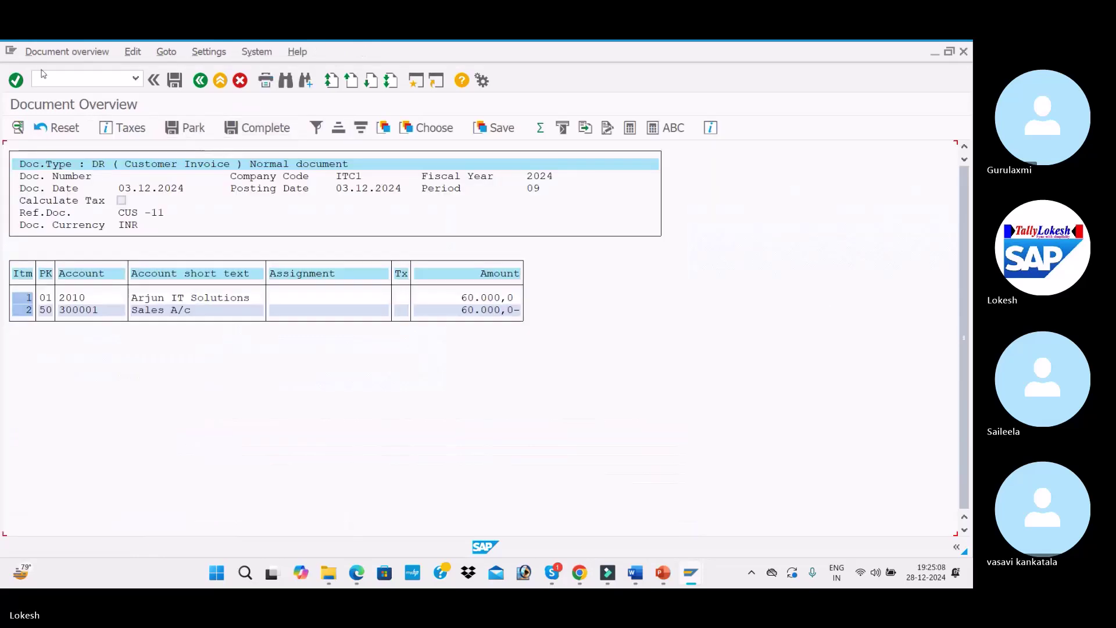
left_click(179, 78)
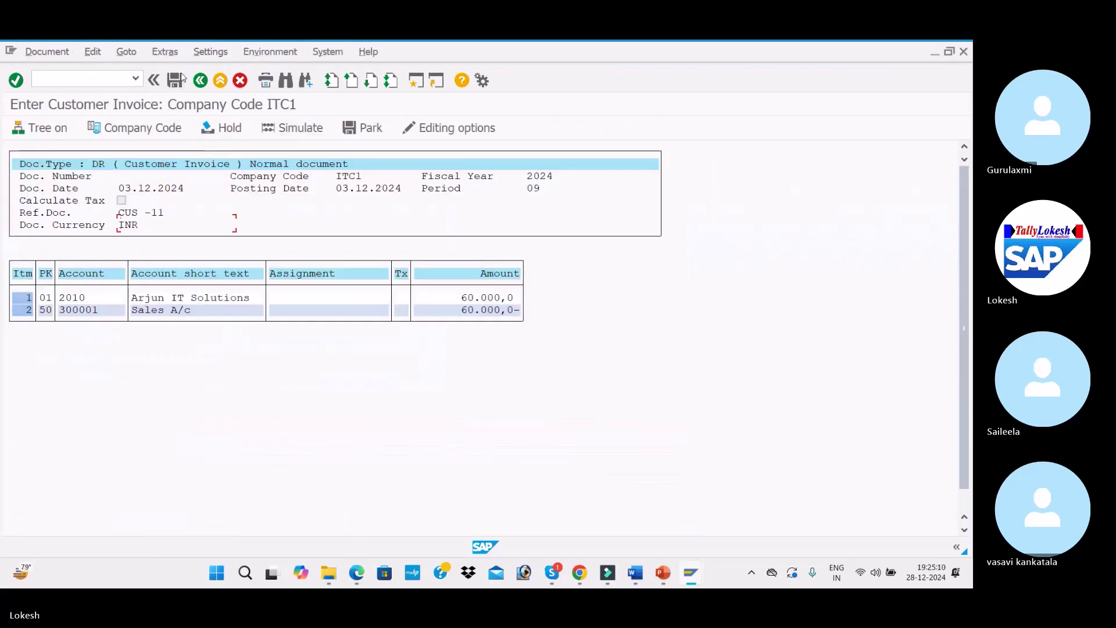
key("alt+Tab")
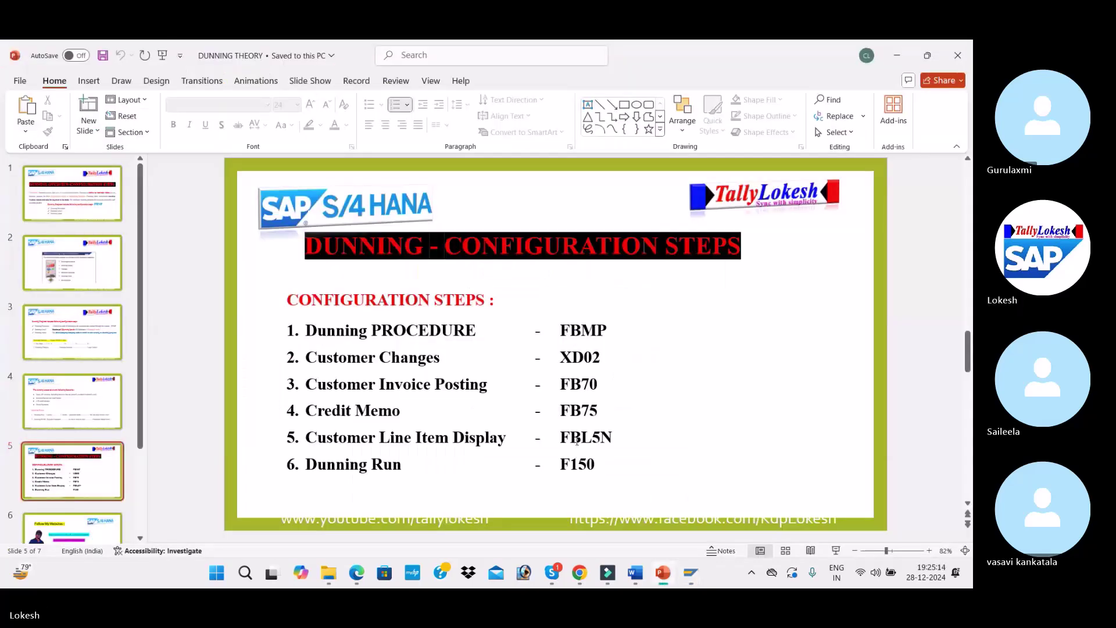
Run FBL5N to list the customer's six open items totalling 210,000 INR
left_click(578, 438)
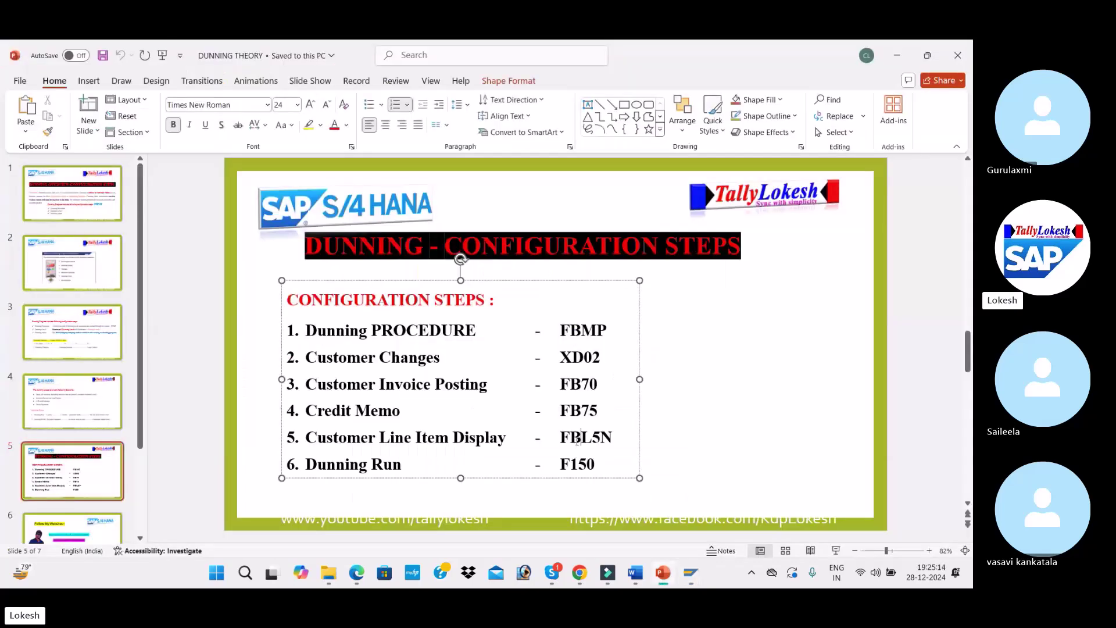
key("alt+Tab")
left_click(87, 80)
type("/n")
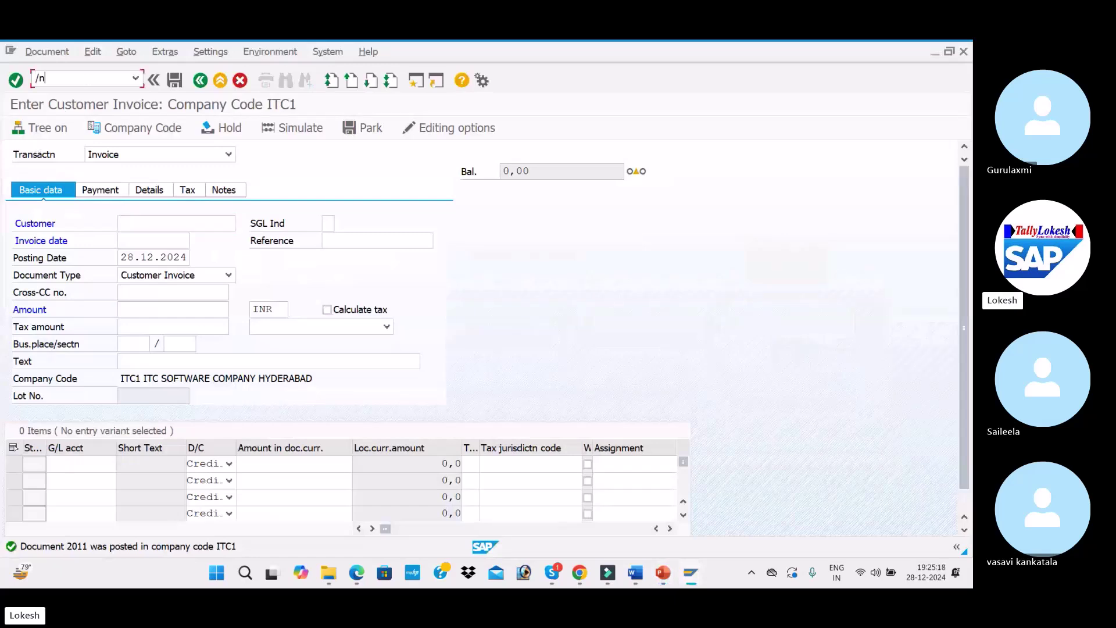
type("fbl5n")
key("Return")
left_click(17, 128)
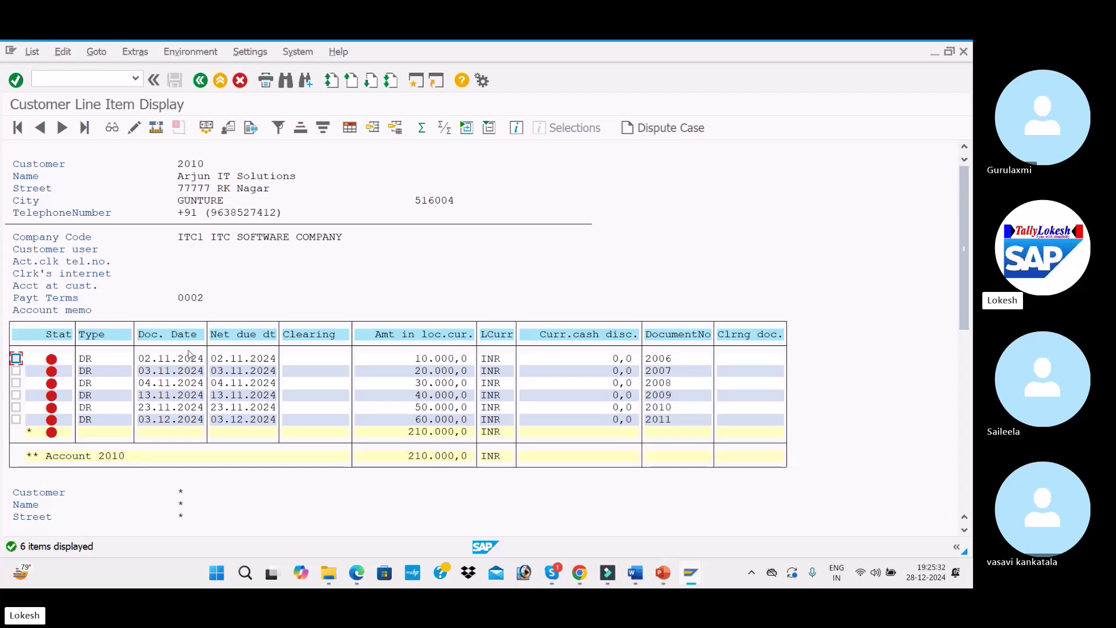
Review the dunning slides and Word notes, then open FB75 credit memo entry in a new session
key("alt+Tab")
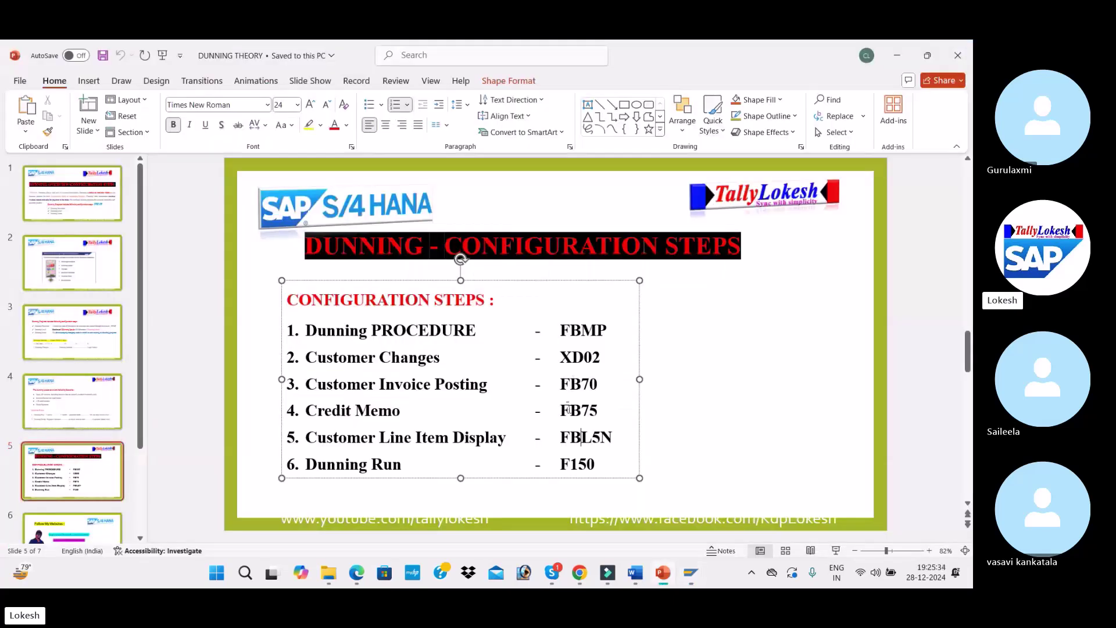
key("alt+Tab")
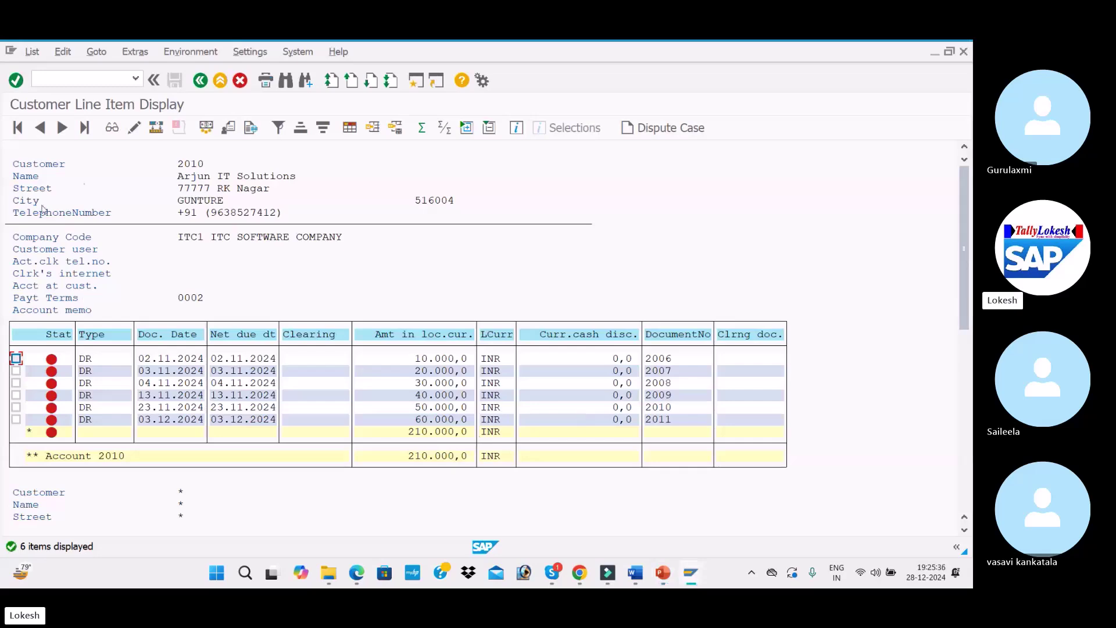
key("alt+Tab")
key("alt+Tab")
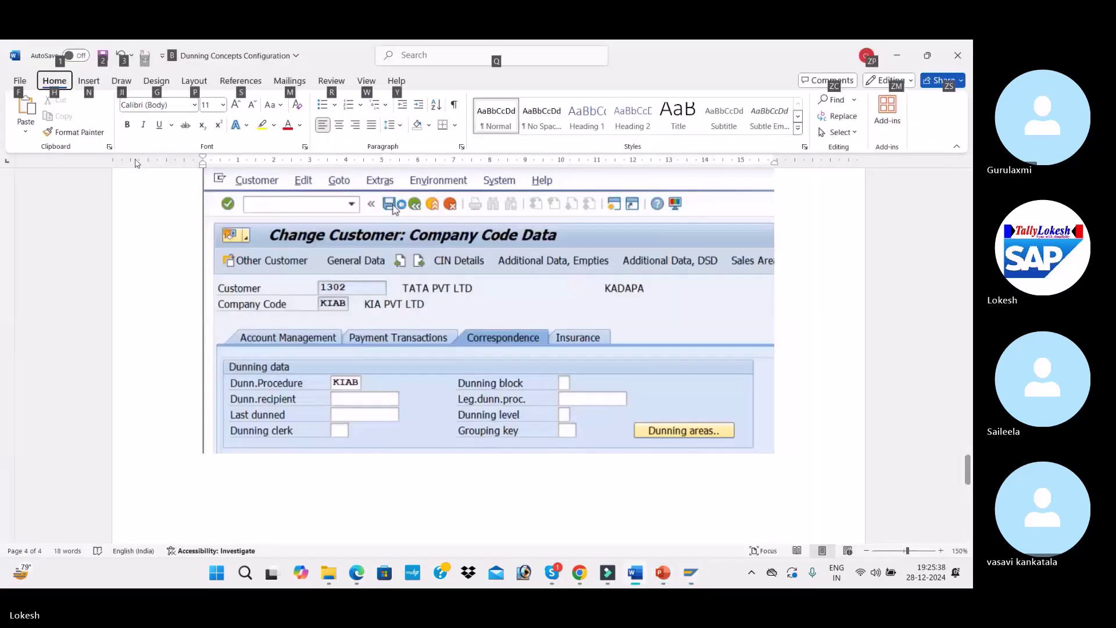
key("alt+Tab")
key("alt+Tab")
key("Tab")
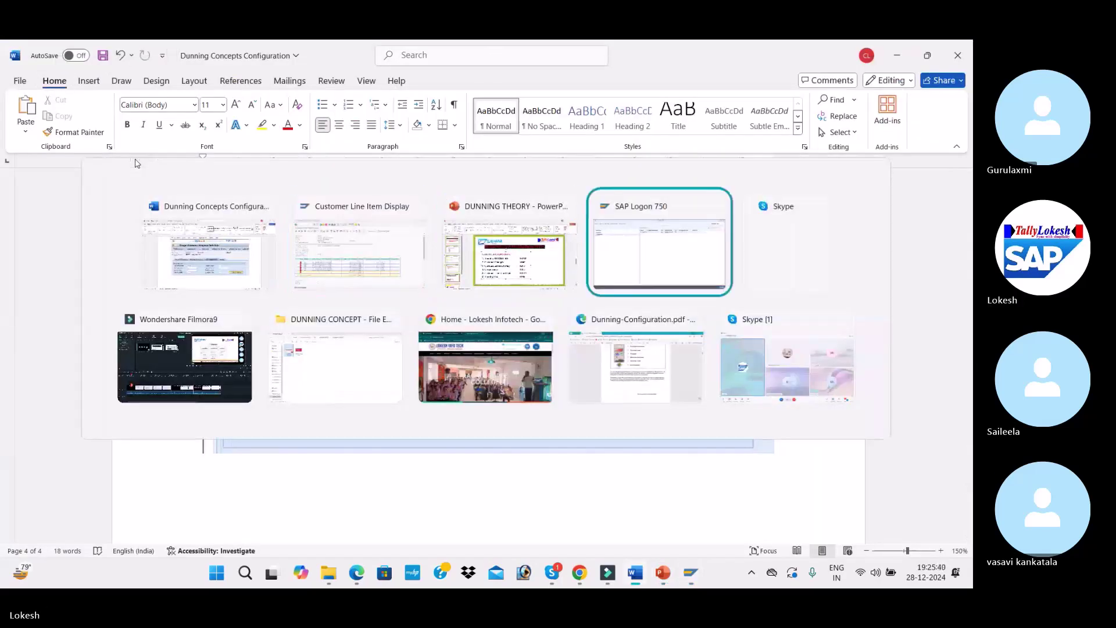
key("Tab")
key("Tab")
key("Tab")
key("Tab")
key("Tab")
key("Tab")
key("Tab")
key("Tab")
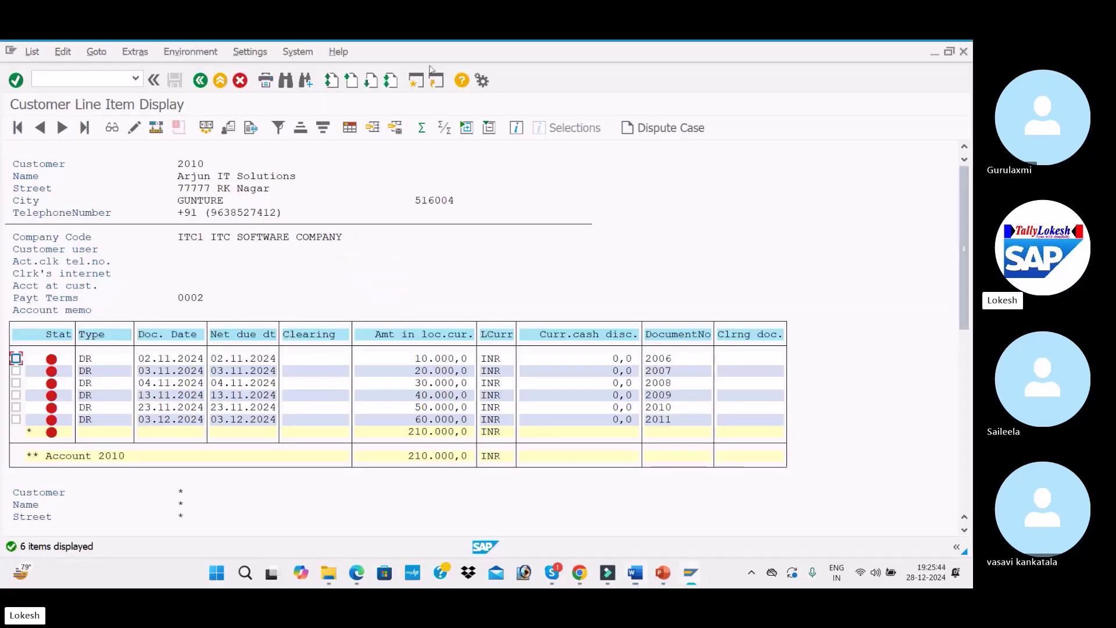
left_click(416, 80)
type("/nfb")
key("Return")
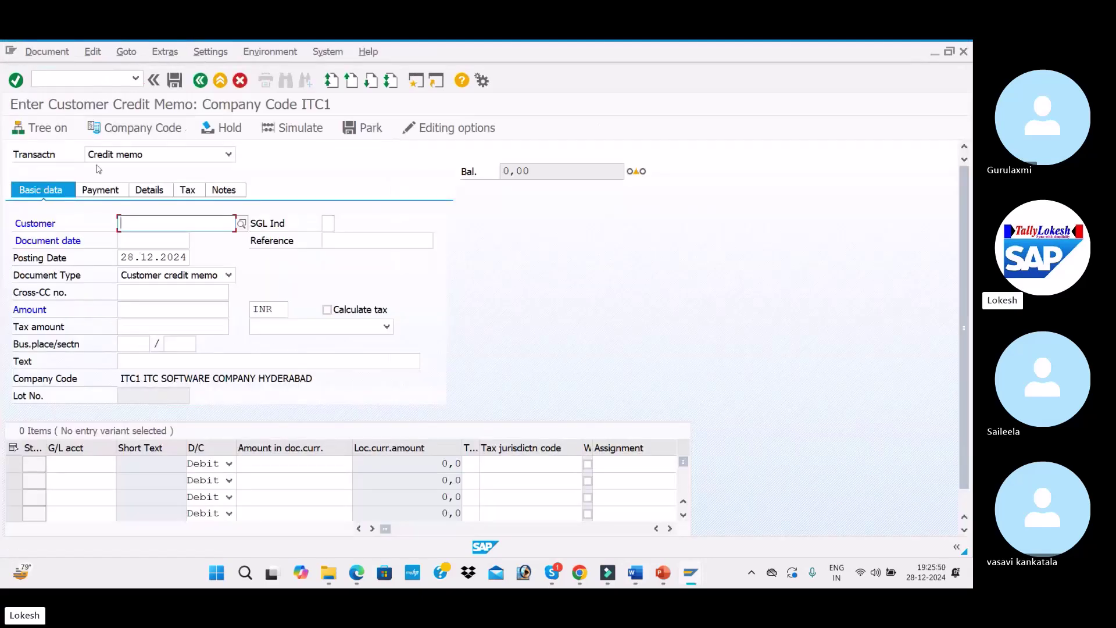
Set up a credit memo for the same customer dated 13.11.2024, reference Cus -12, amount 70000
left_click(229, 154)
left_click(160, 185)
left_click(177, 223)
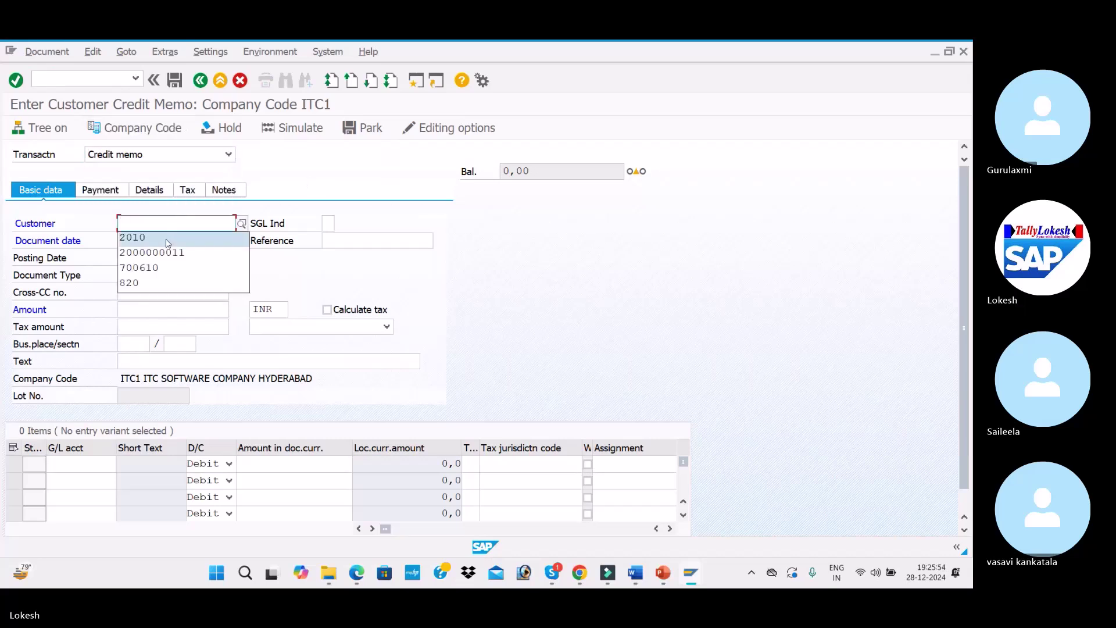
left_click(167, 238)
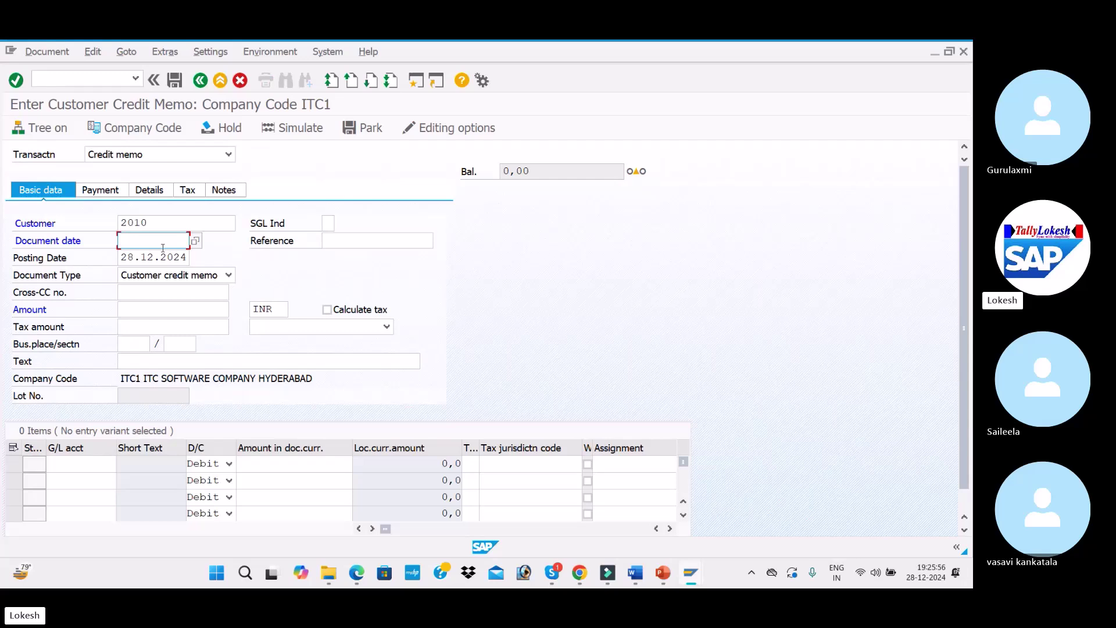
type("13.11.2024")
key("Tab")
type("Cus -11")
left_click(405, 241)
key("BackSpace")
type("2")
key("Return")
type("1")
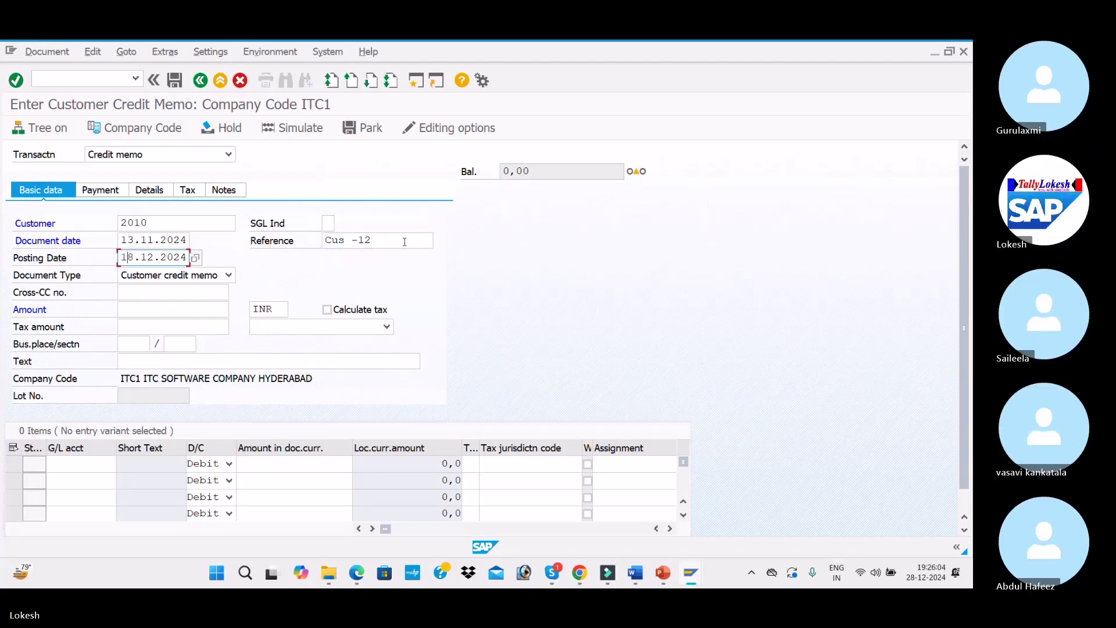
key("Tab")
key("Tab")
key("Tab")
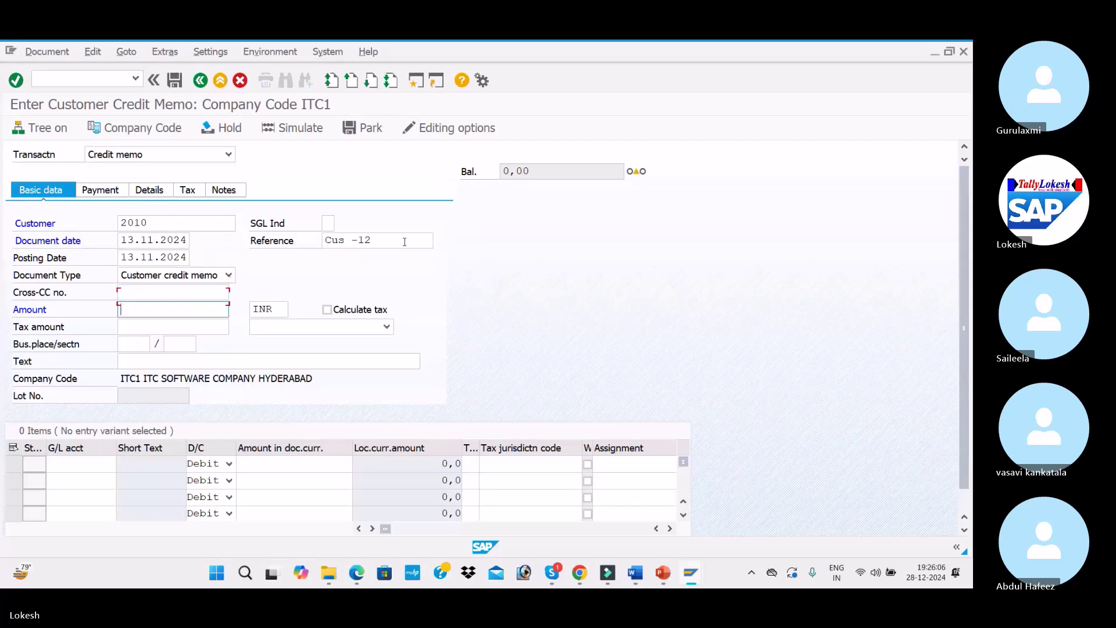
type("70000")
key("Tab")
key("Tab")
key("Tab")
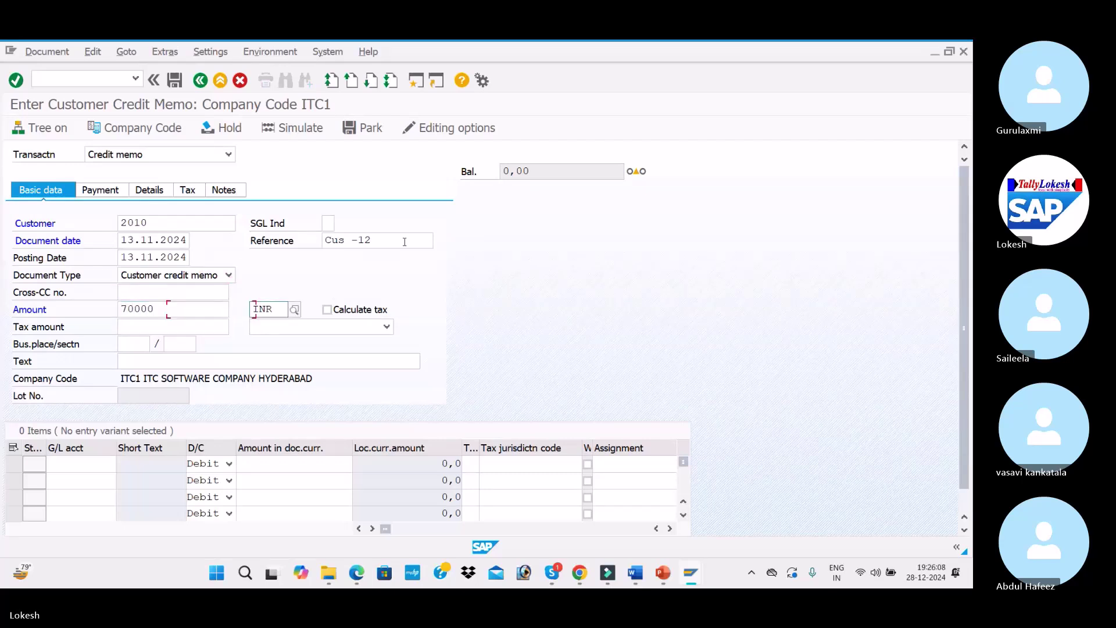
Add text CUSTOMER INVOICE and a 70000 line on G/L 300001 (Sales A/c), then simulate and post
key("Tab")
key("Tab")
key("Tab")
type("CUSTOMER INVOICE")
key("Tab")
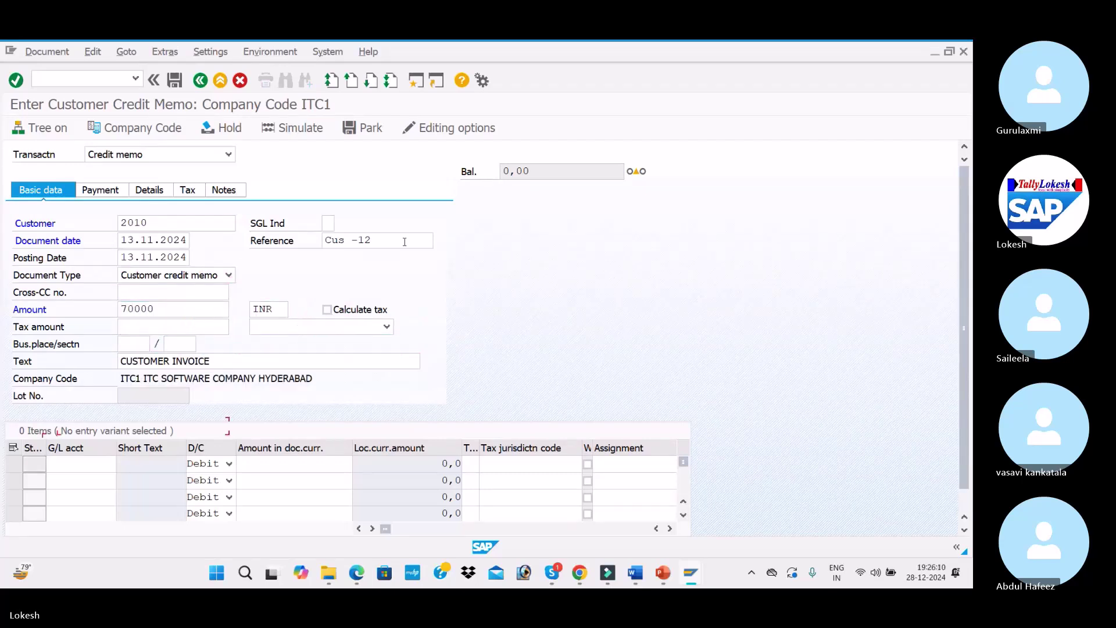
key("Down")
key("Tab")
key("Tab")
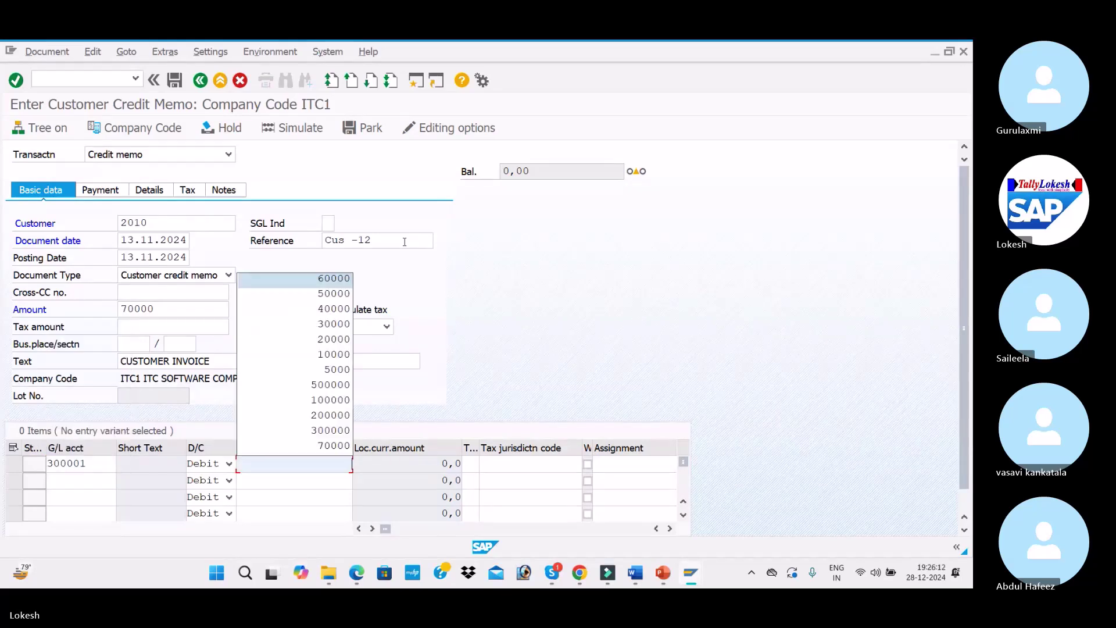
type("700")
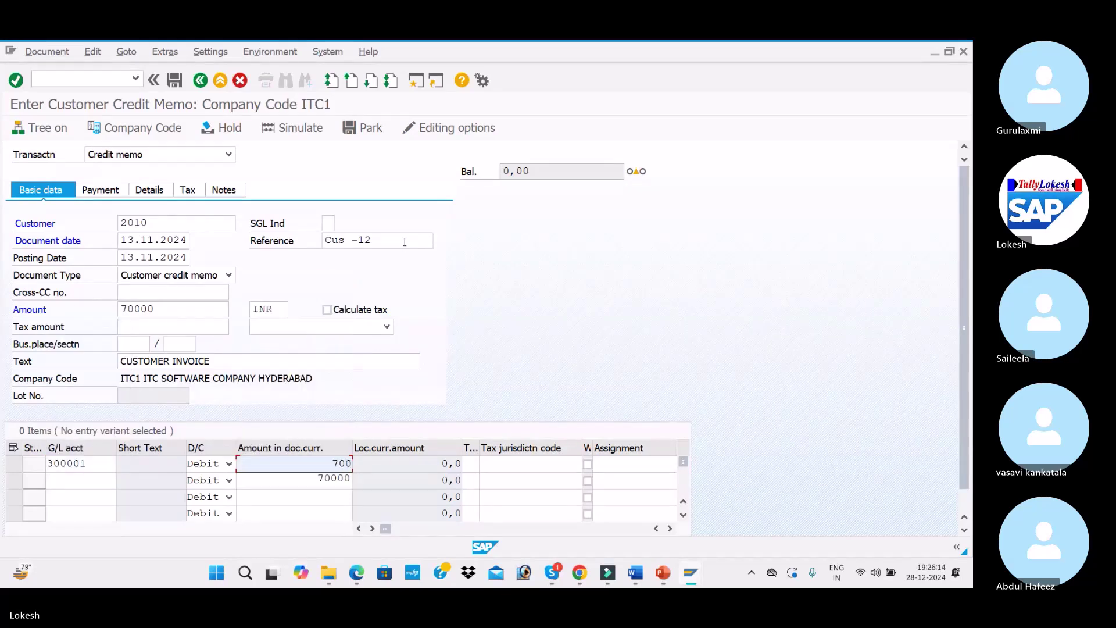
key("Tab")
key("Tab")
key("Tab")
key("Tab")
key("Tab")
key("Tab")
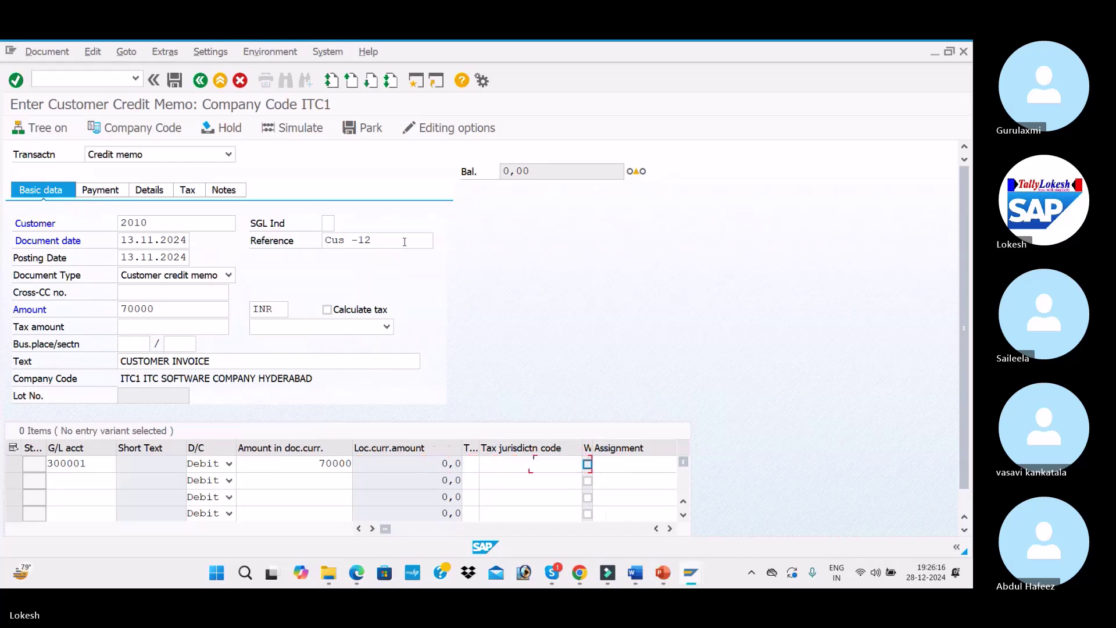
key("Down")
key("Return")
key("Return")
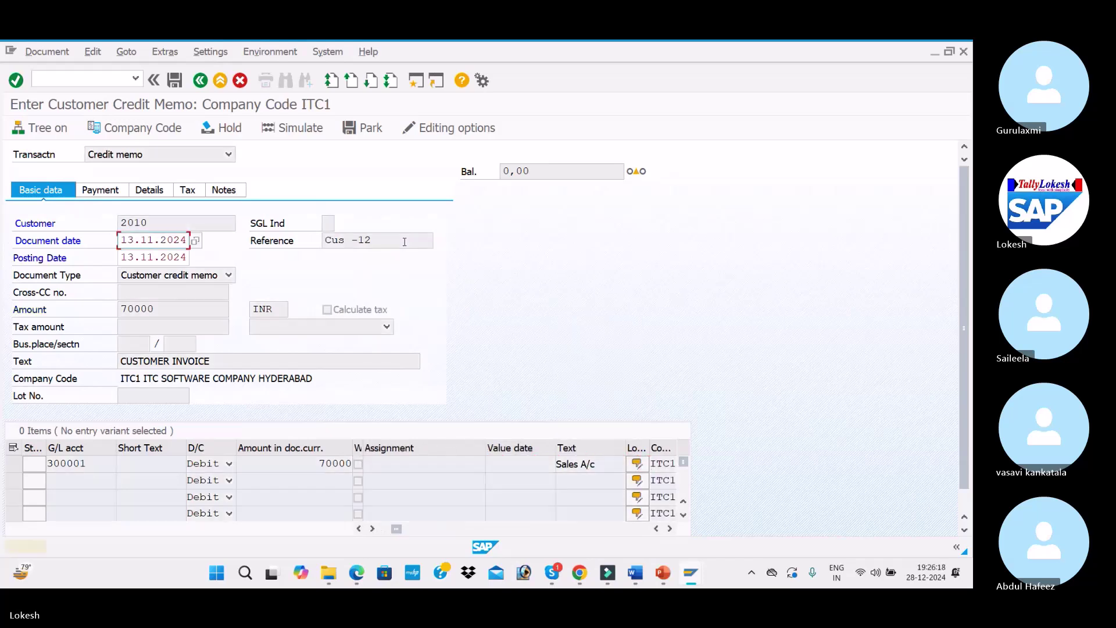
key("Return")
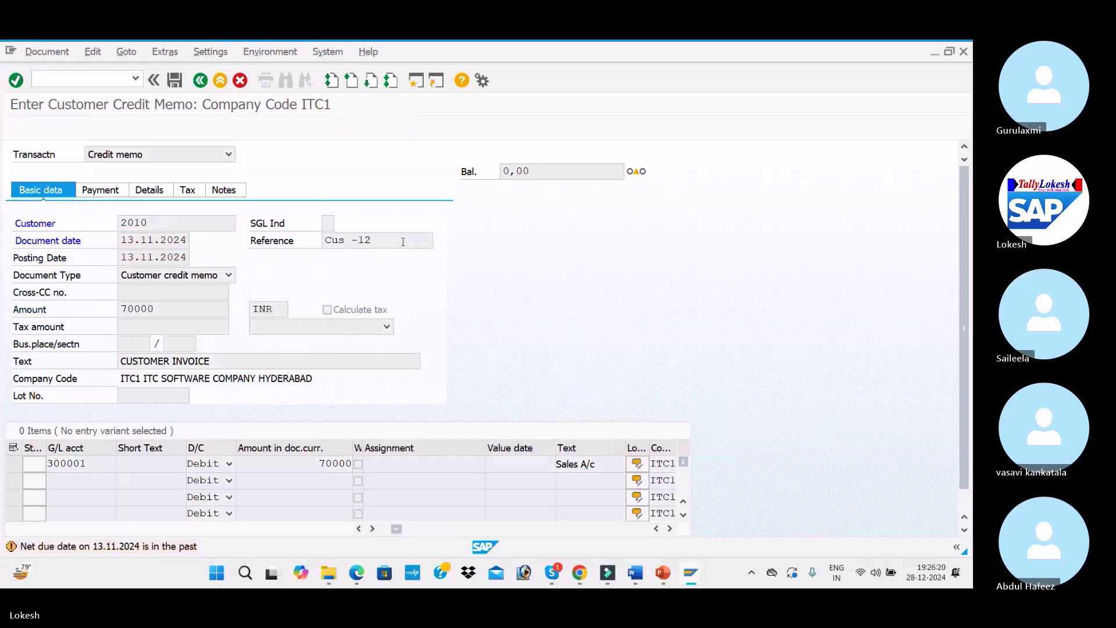
left_click(293, 128)
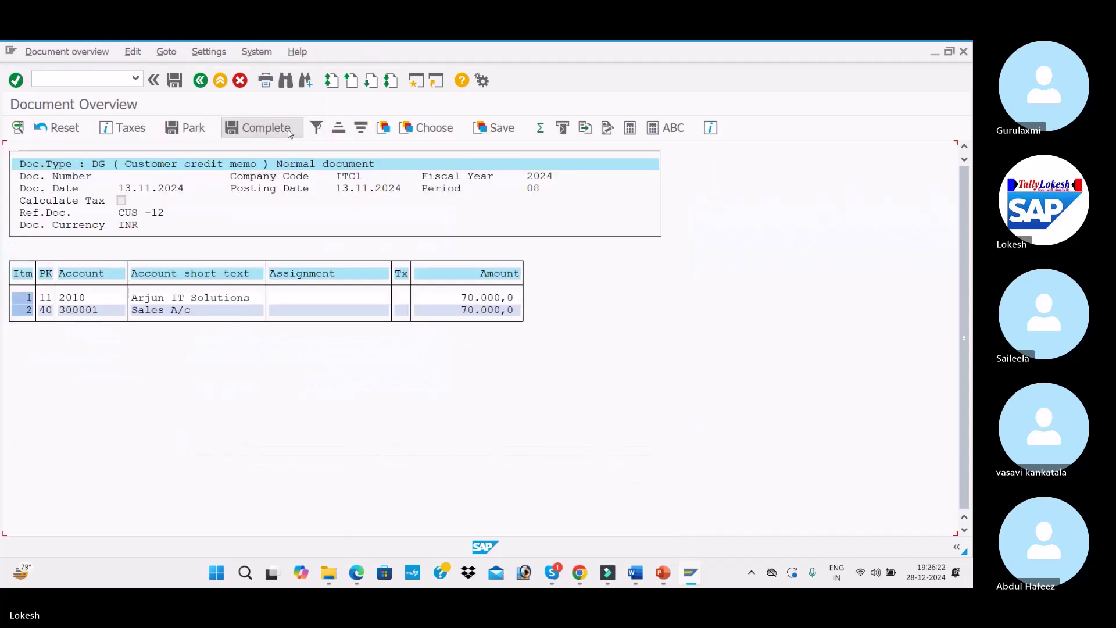
left_click(174, 81)
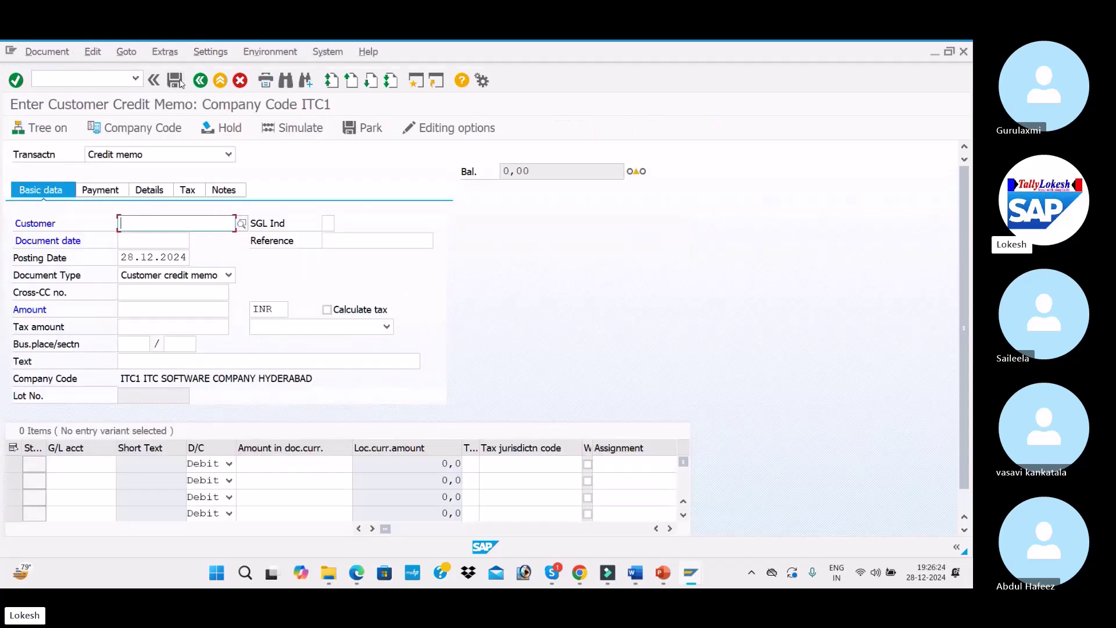
key("alt+Tab")
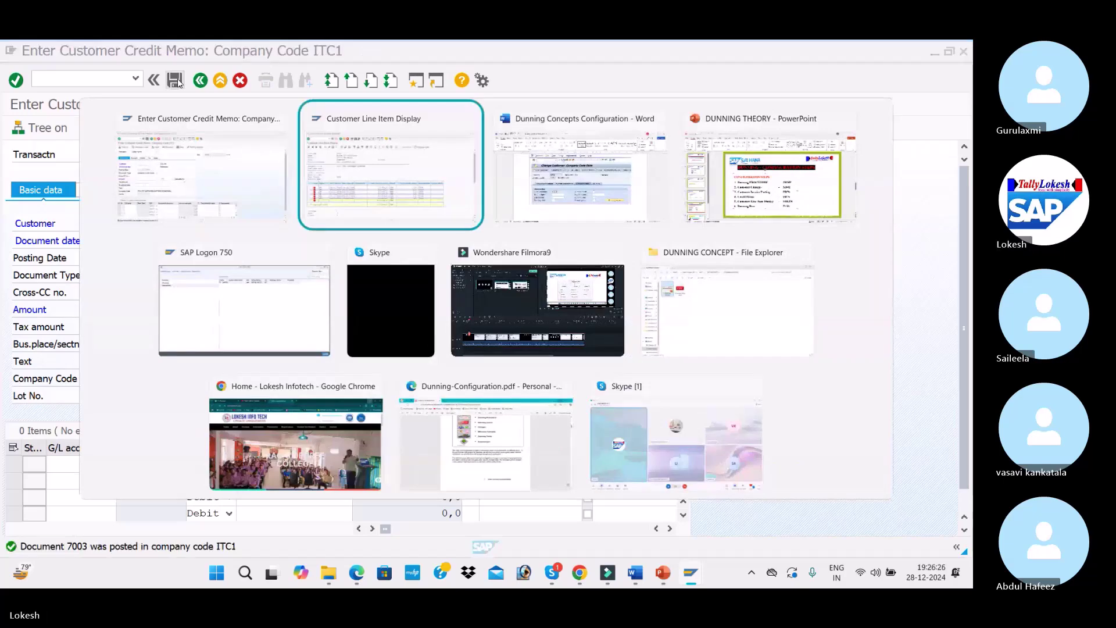
Refresh the FBL5N list to show credit memo 7003 and a 140,000 total, then review the slide
left_click(25, 52)
left_click(46, 85)
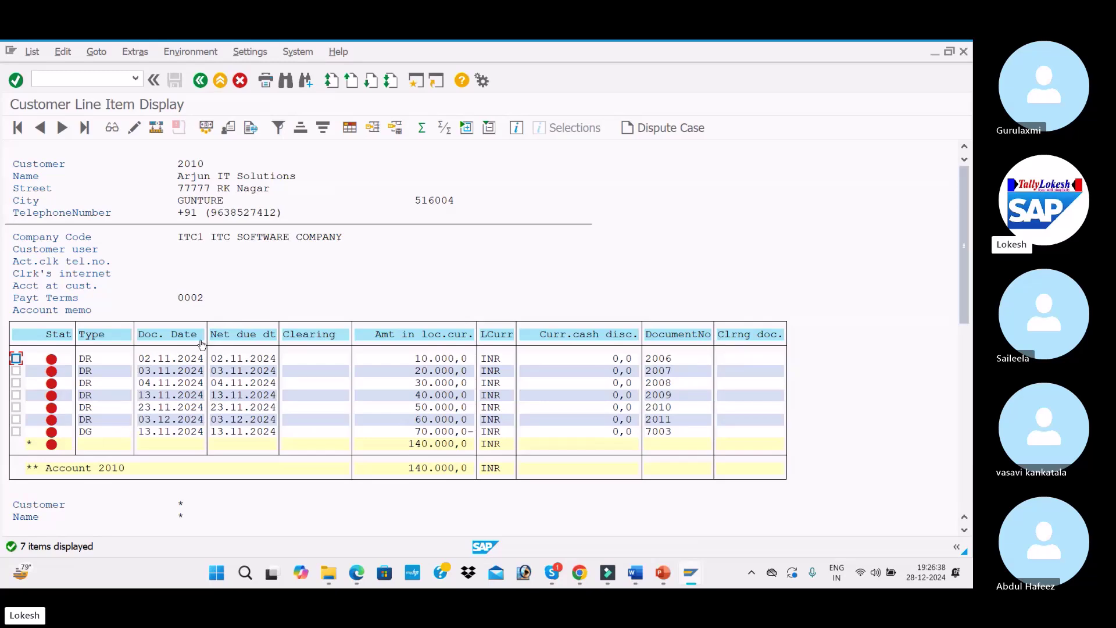
key("alt+Tab")
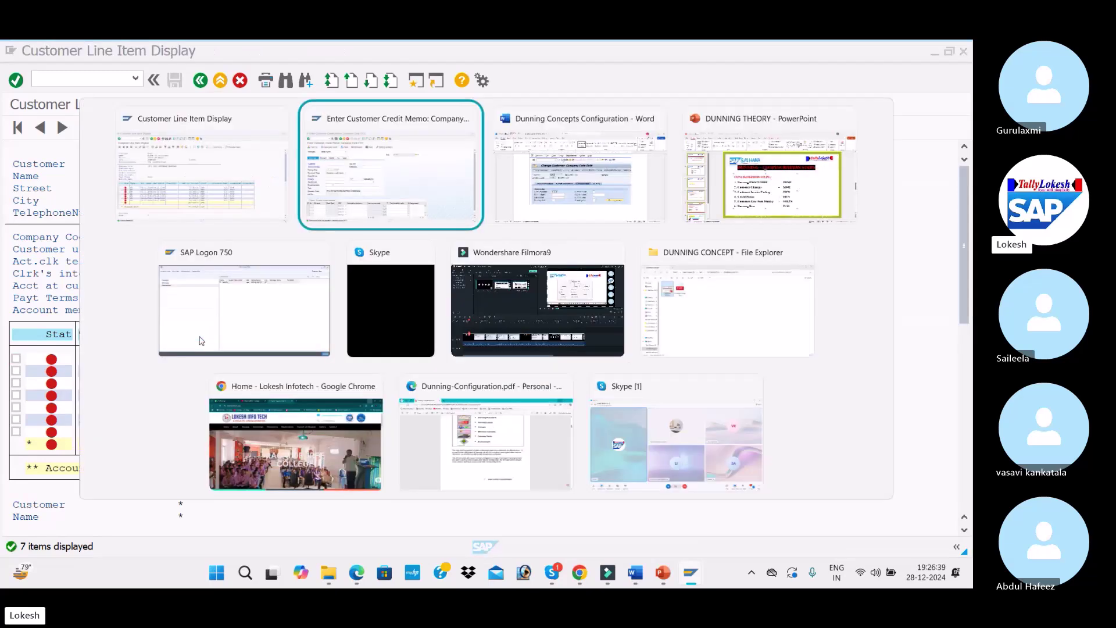
key("alt+Tab")
key("alt+Tab")
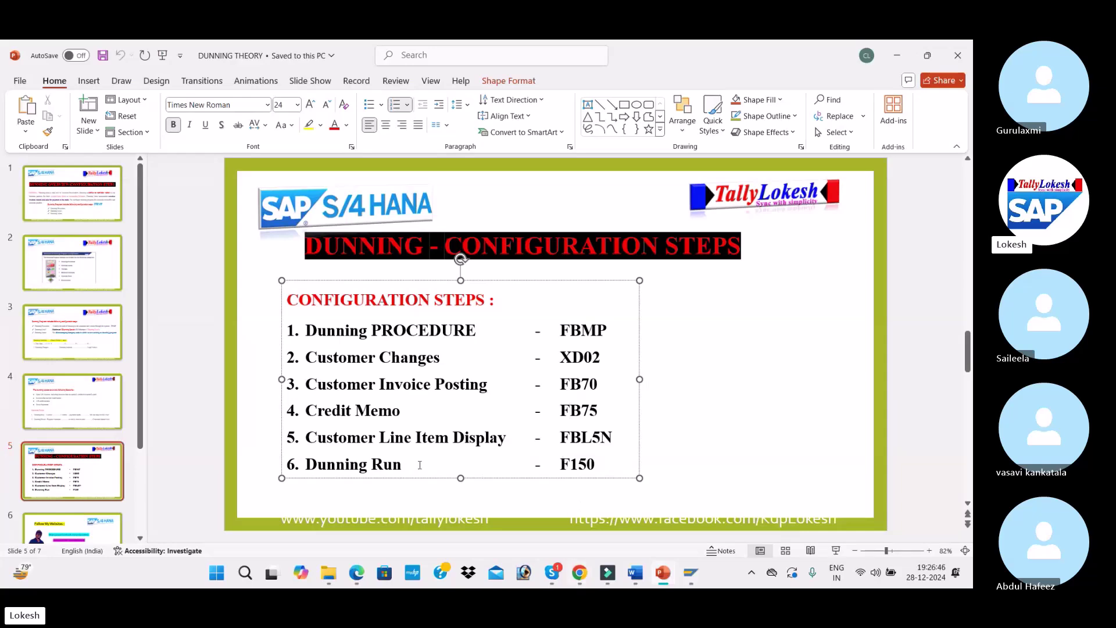
left_click(759, 429)
key("alt+Tab")
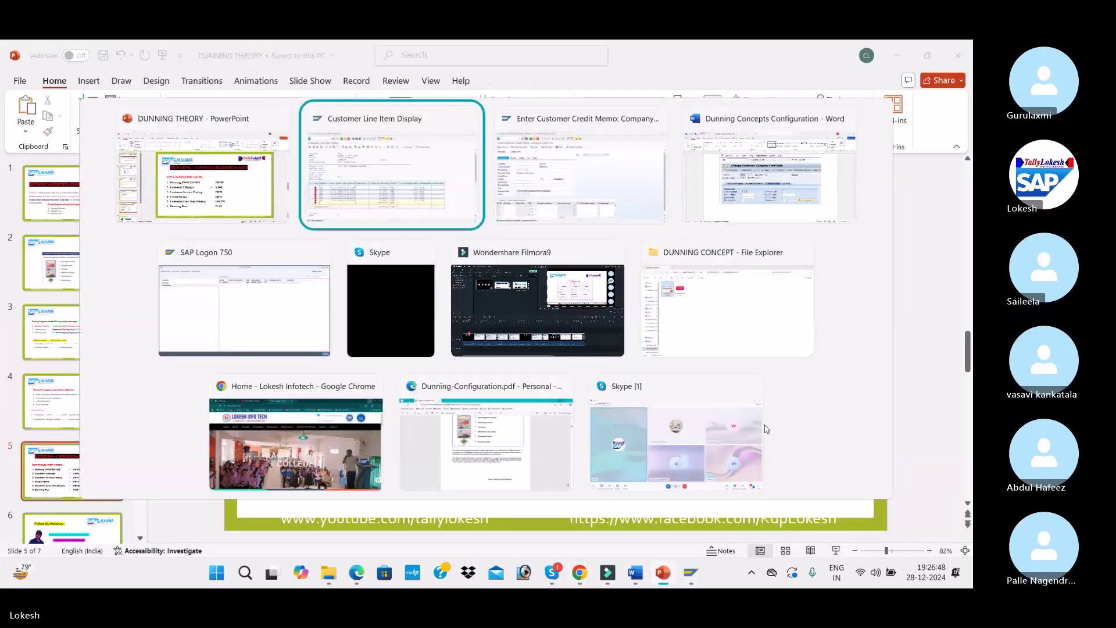
key("alt+Tab")
key("alt+Tab")
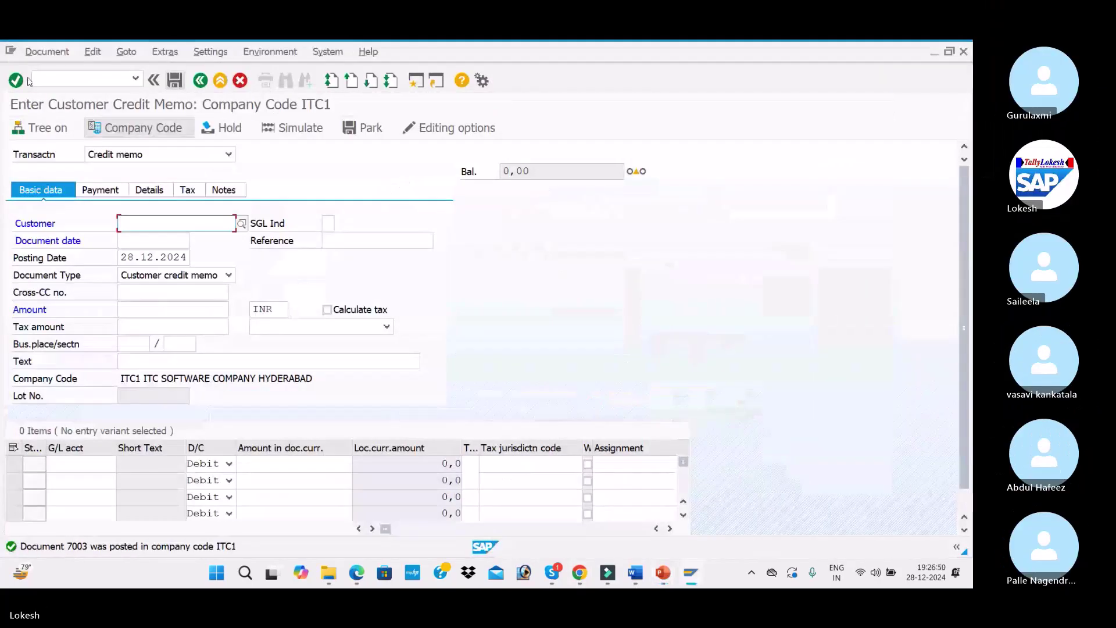
Enter /nf150 to open the dunning run screen
left_click(46, 74)
type("/n")
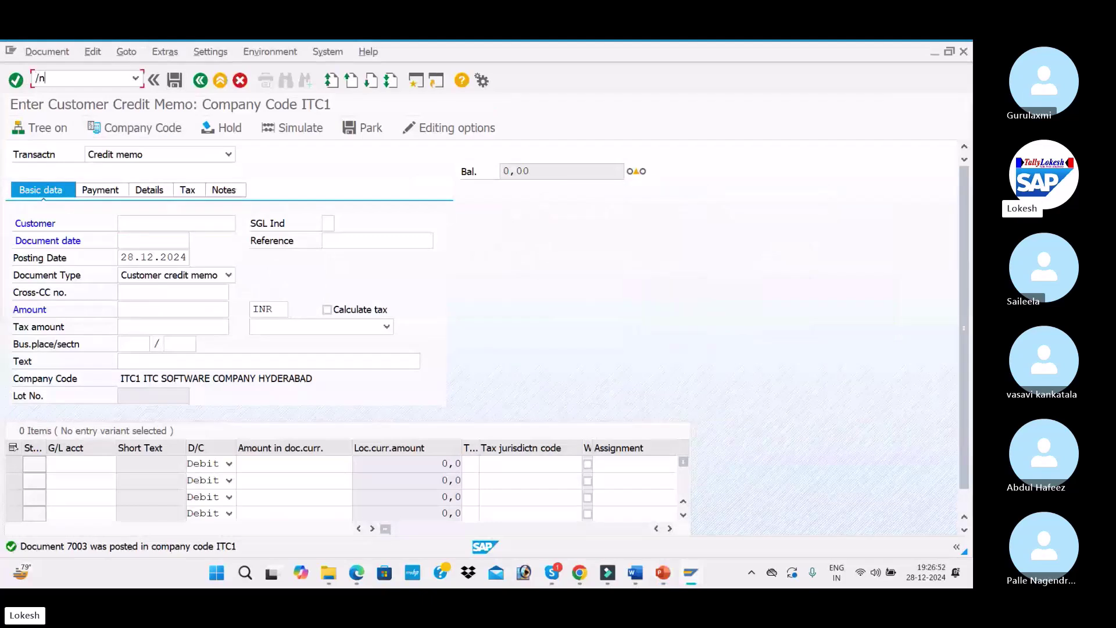
type("f150")
key("Return")
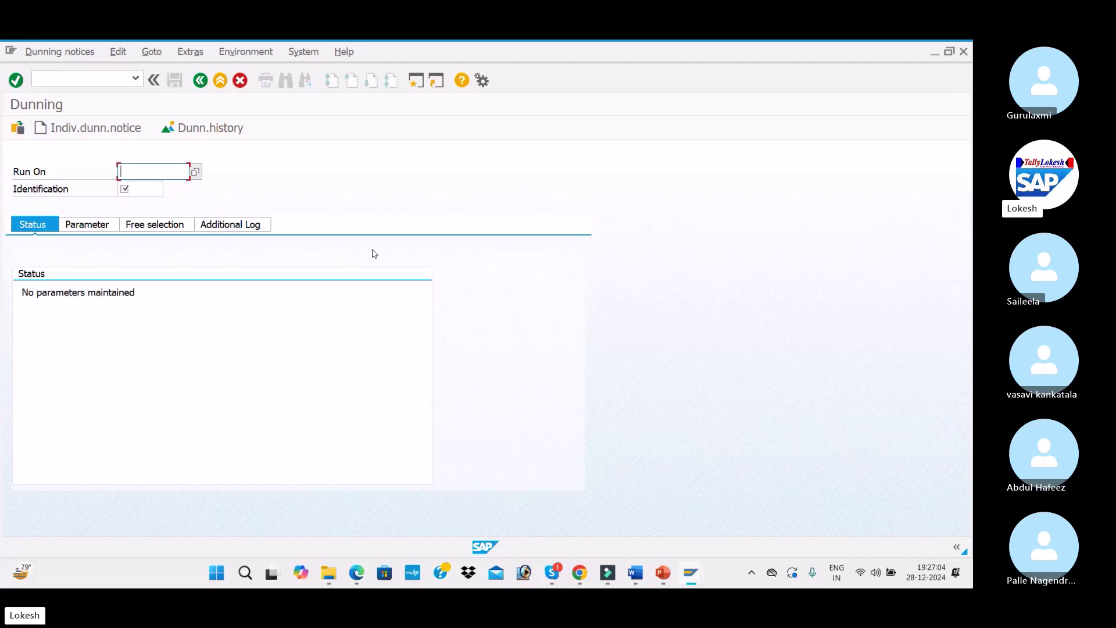
Fill in Run On 28.12.2024 and Identification ITC1 on the F150 screen
type("28")
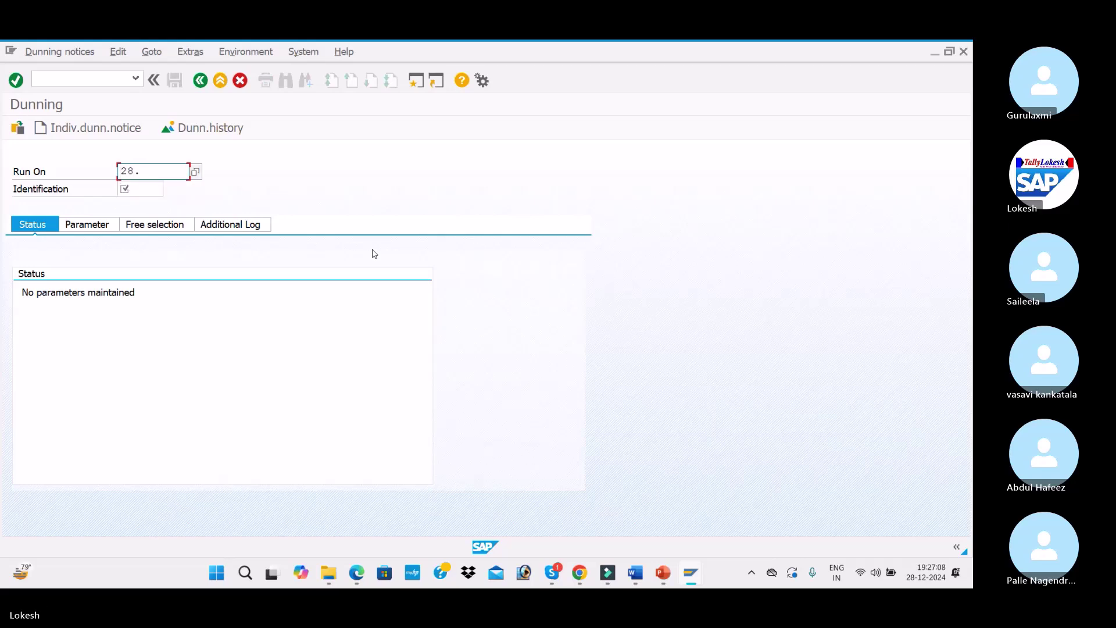
type(".12.2024")
key("Tab")
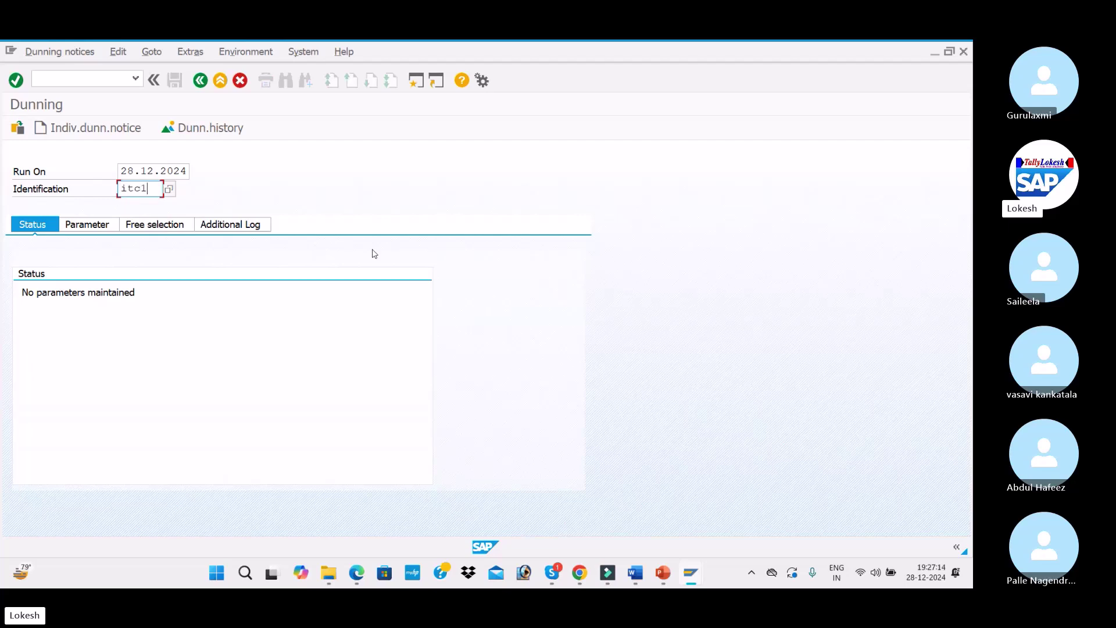
type("it")
key("BackSpace")
key("BackSpace")
type("ITC")
key("Tab")
Set the dunning date and documents-posted-up-to date to 28.12.2024
left_click(83, 230)
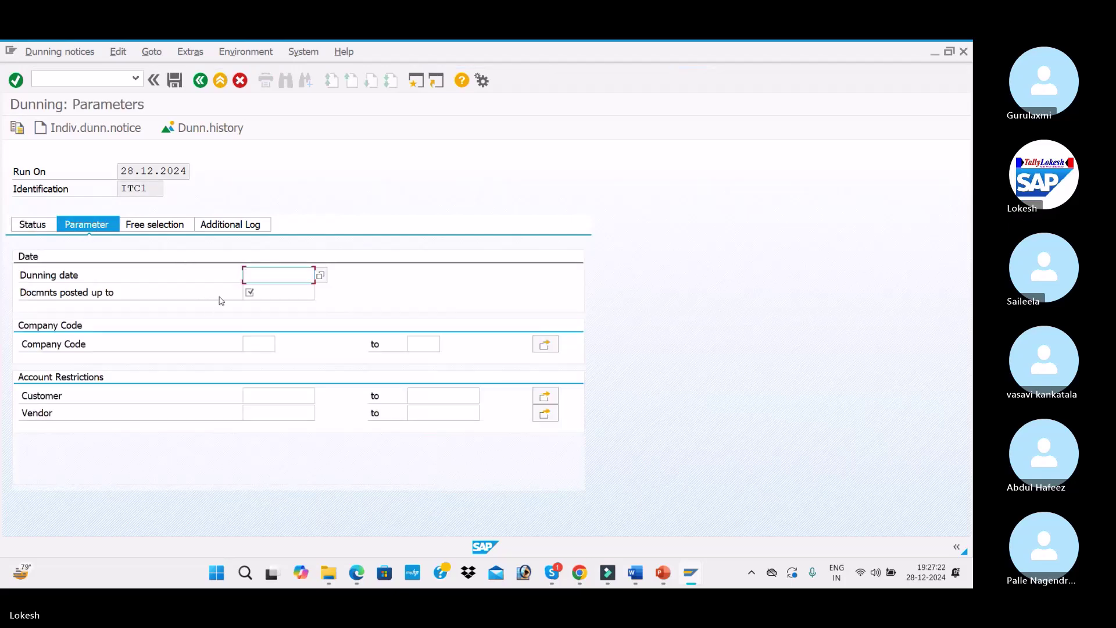
type("28.1")
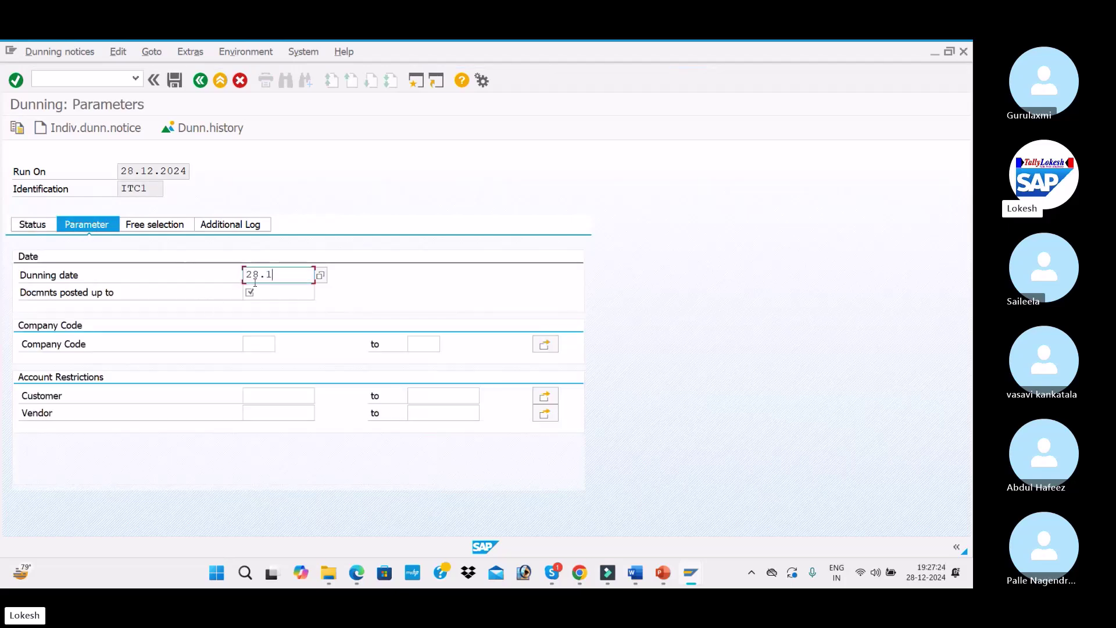
type("2.2024")
key("Tab")
type("28.12.2024")
key("Tab")
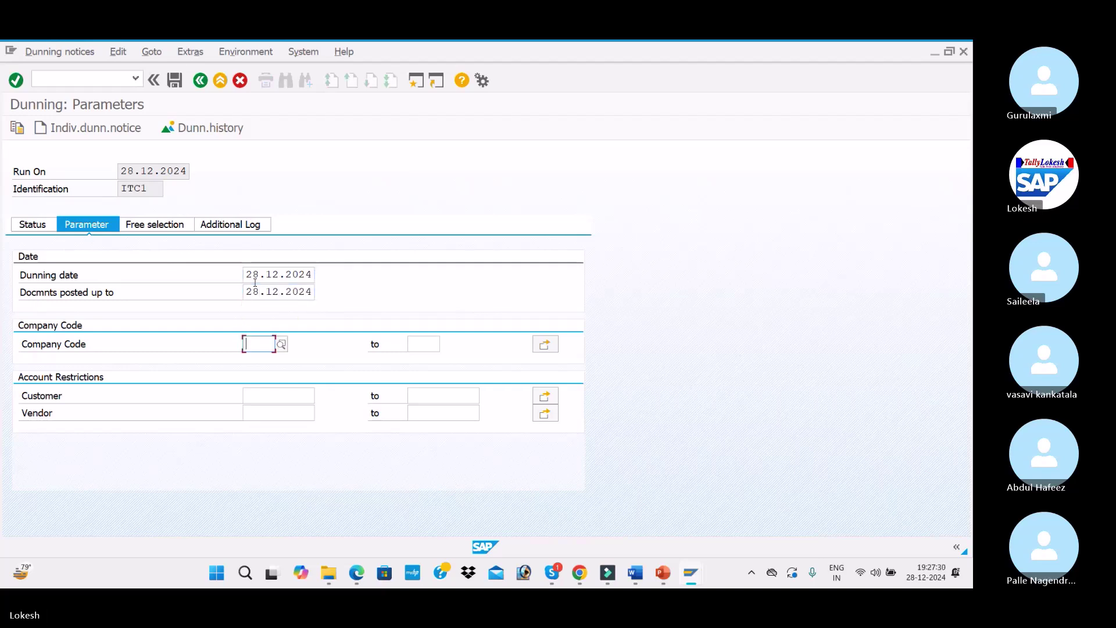
Restrict the dunning run to company code ITC1 and customer 2010
type("ITC1")
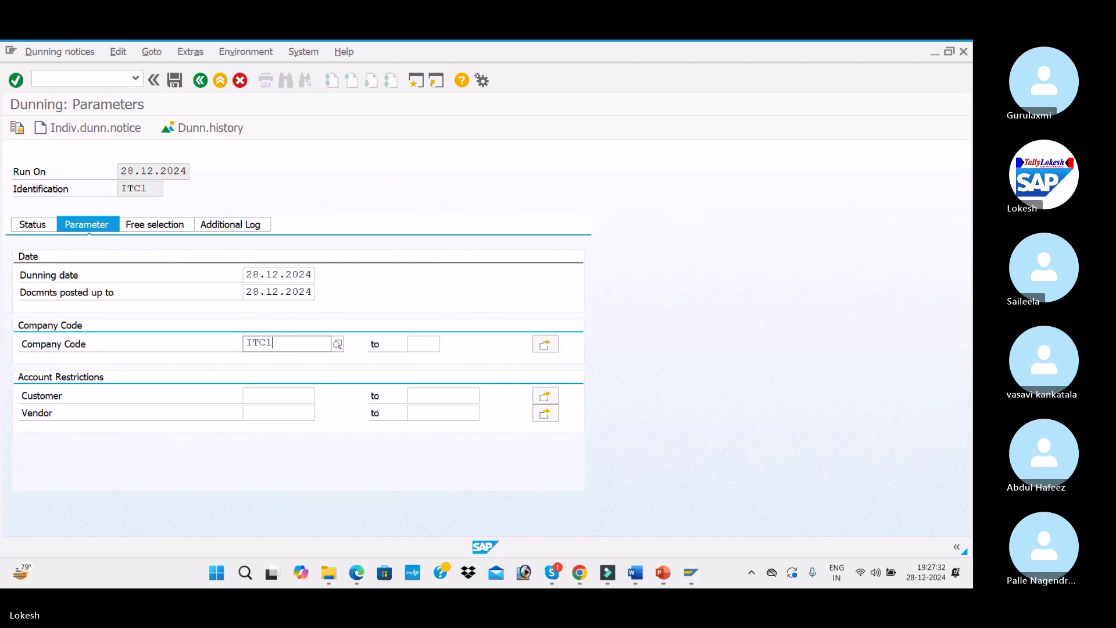
key("Tab")
left_click(267, 391)
key("alt+Tab")
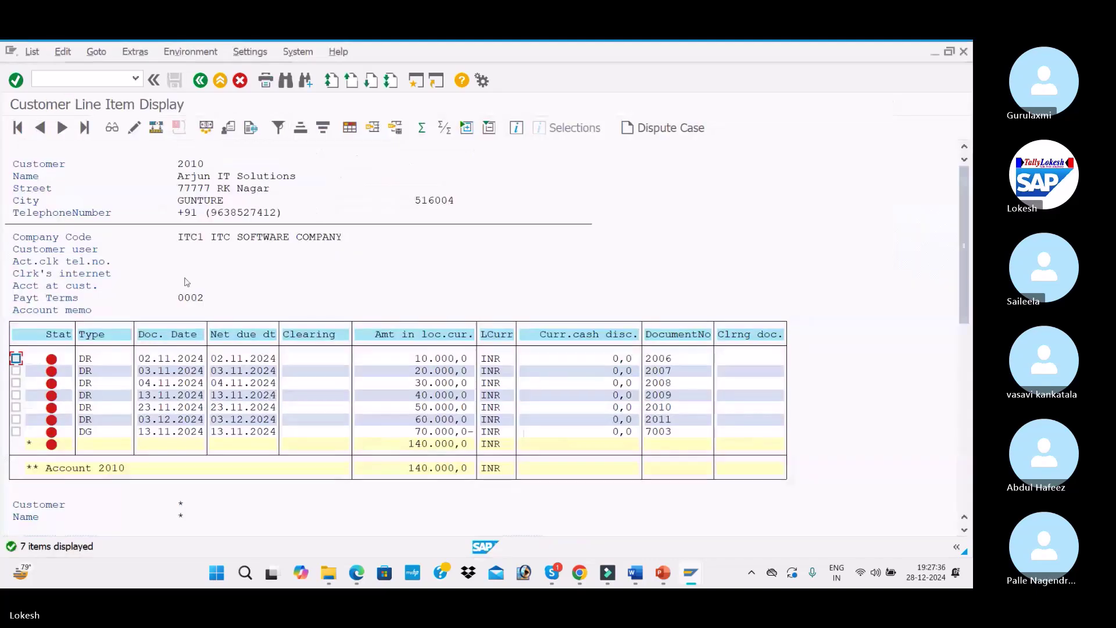
key("alt+Tab")
type("20")
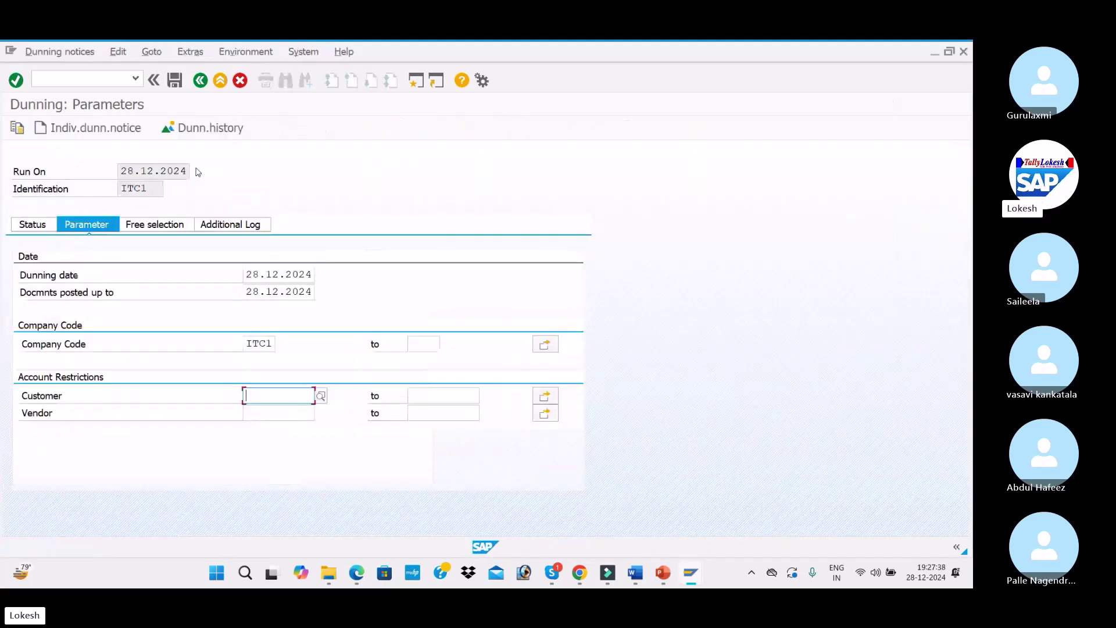
type("10")
key("Return")
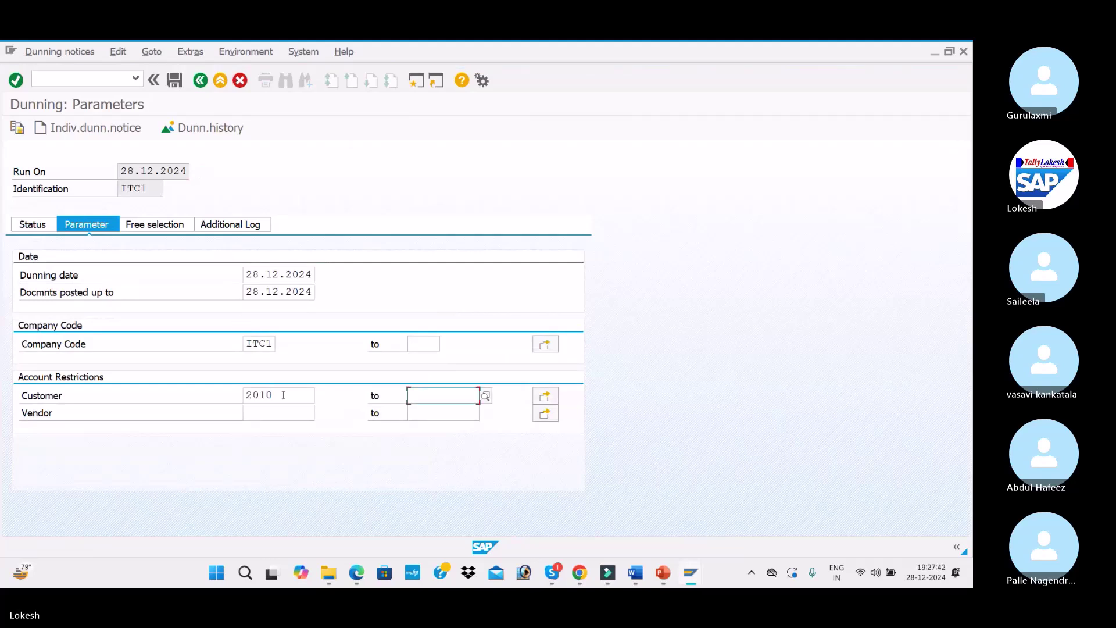
Add customer 2010 to the additional log settings
left_click(226, 224)
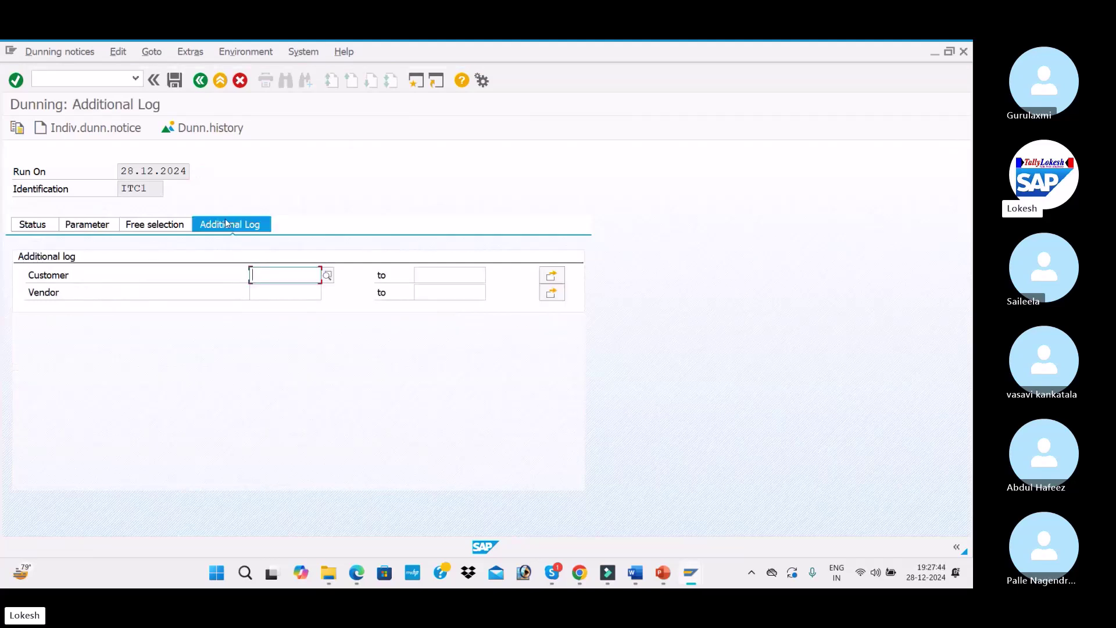
type("2010")
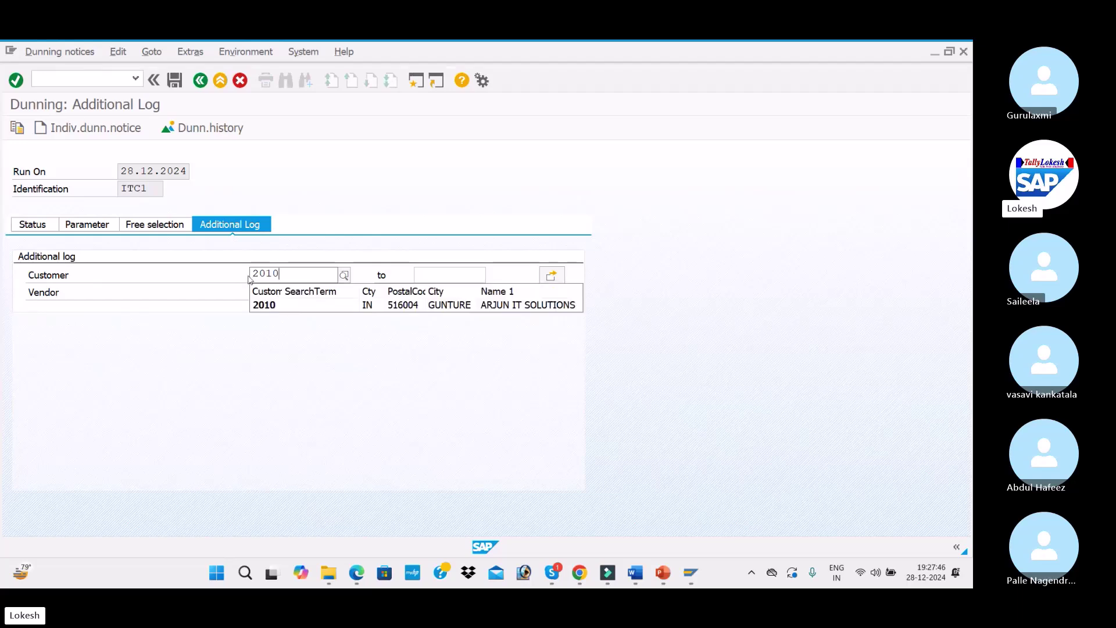
key("Down")
key("Tab")
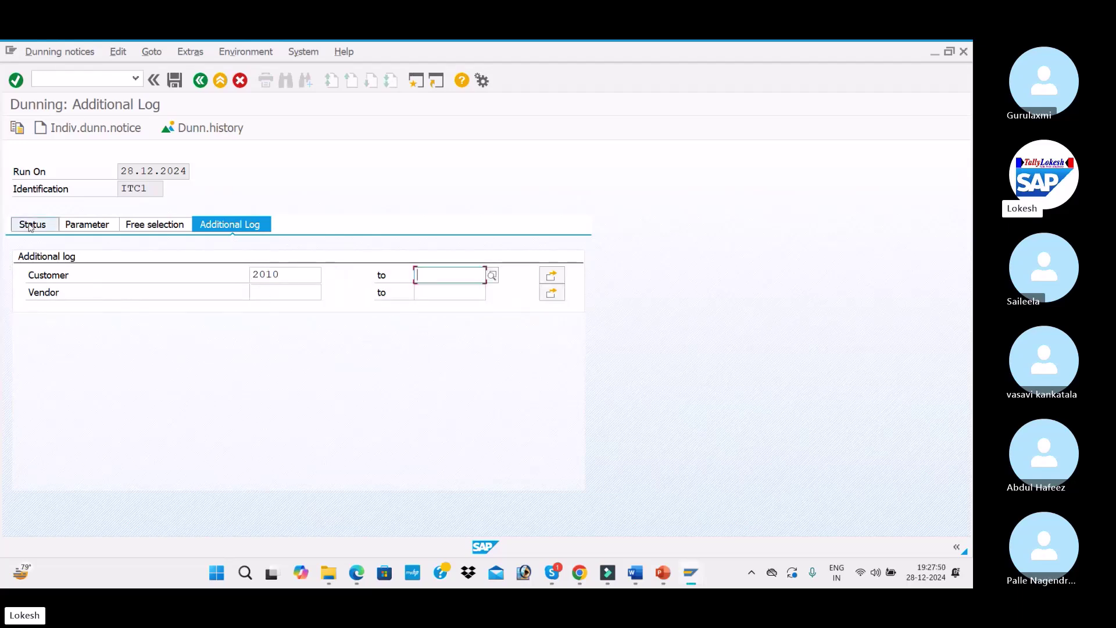
Save the dunning run parameters and schedule the output with device LP01
left_click(29, 225)
left_click(274, 319)
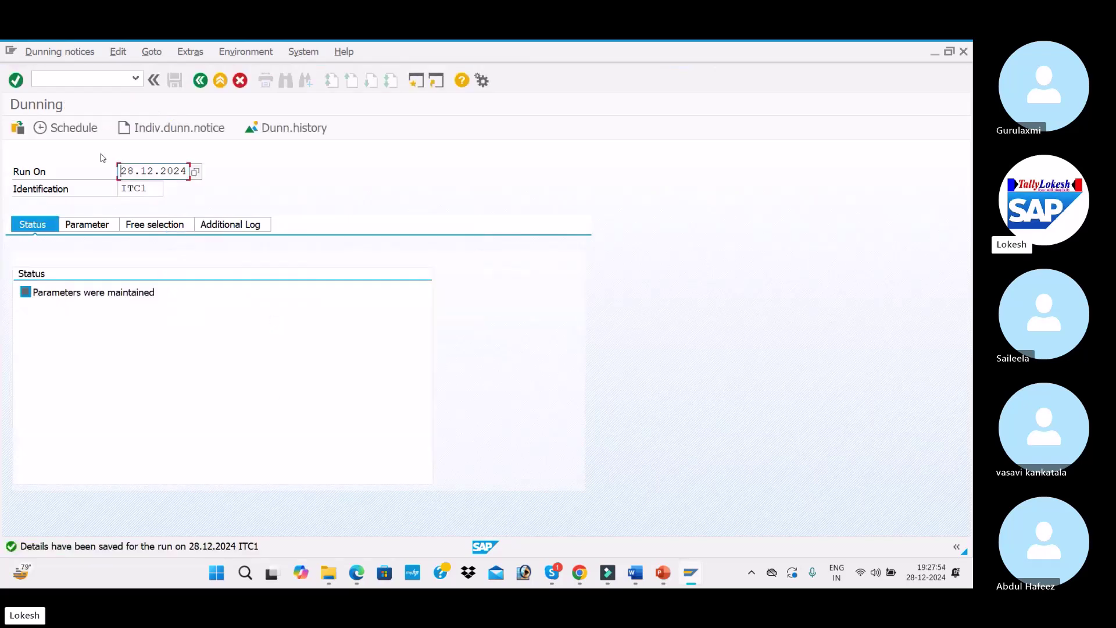
left_click(87, 133)
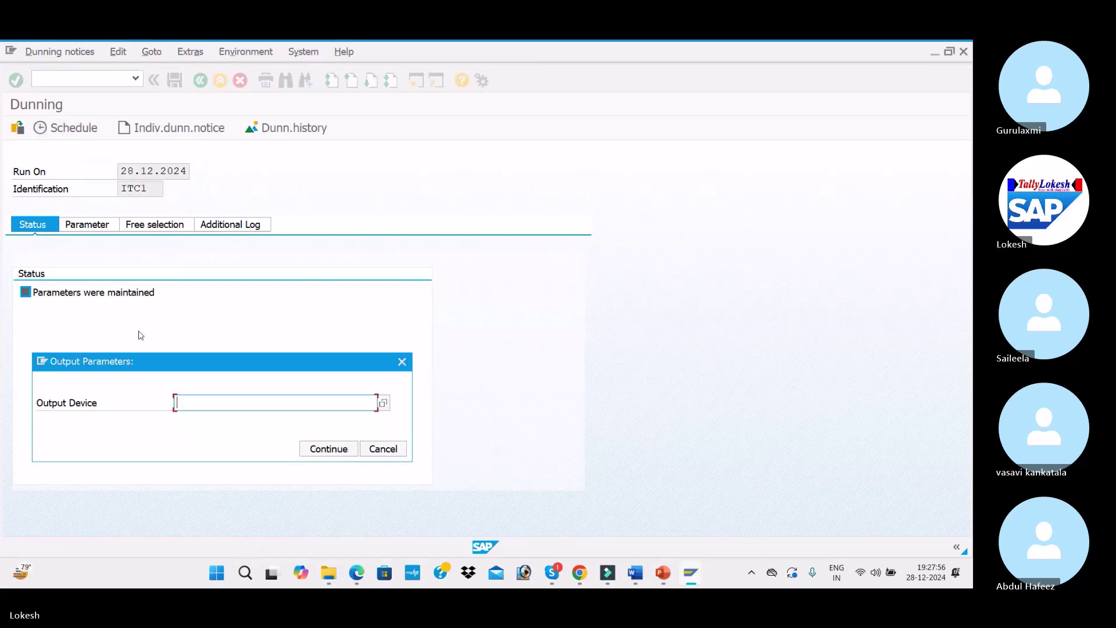
left_click(198, 418)
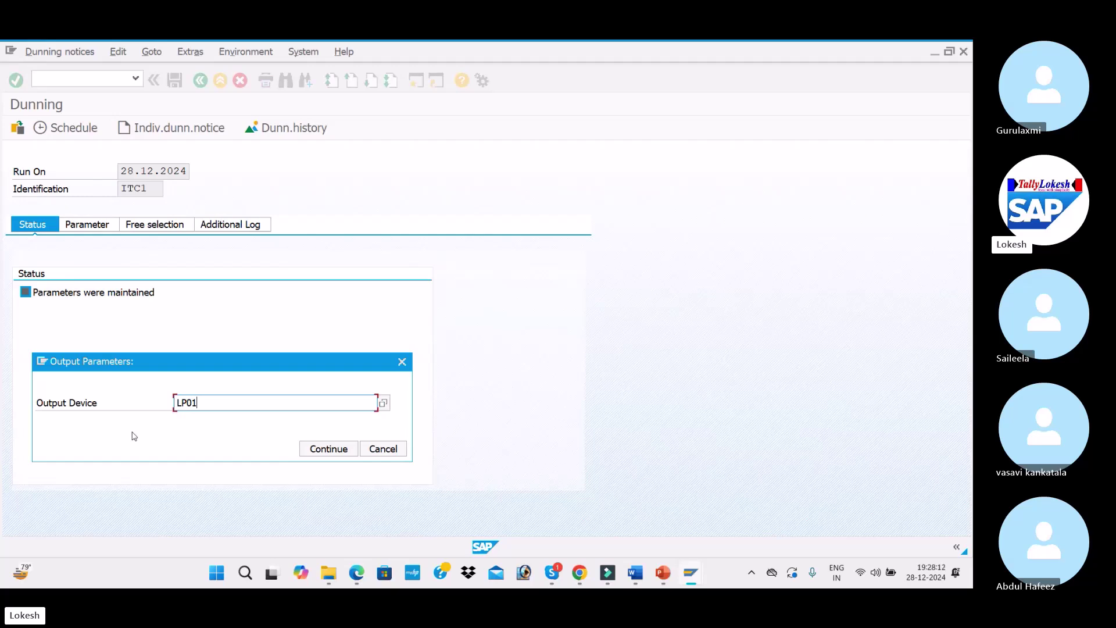
Schedule the ITC1 run on LP01 to start immediately with dunning print, then refresh its status
left_click(327, 448)
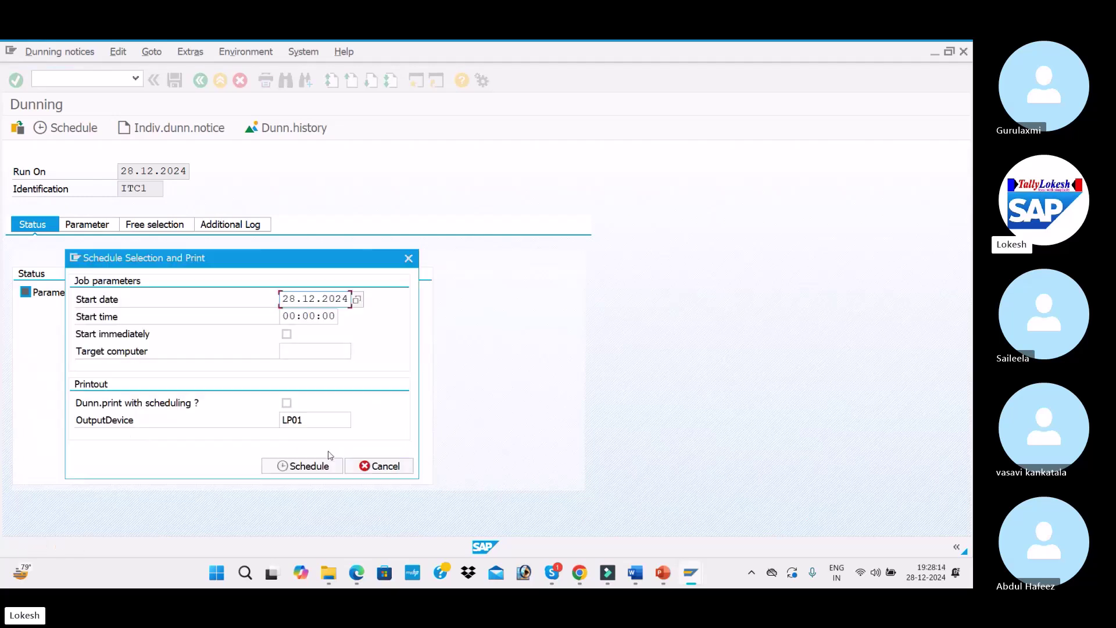
left_click(286, 333)
left_click(286, 402)
left_click(312, 471)
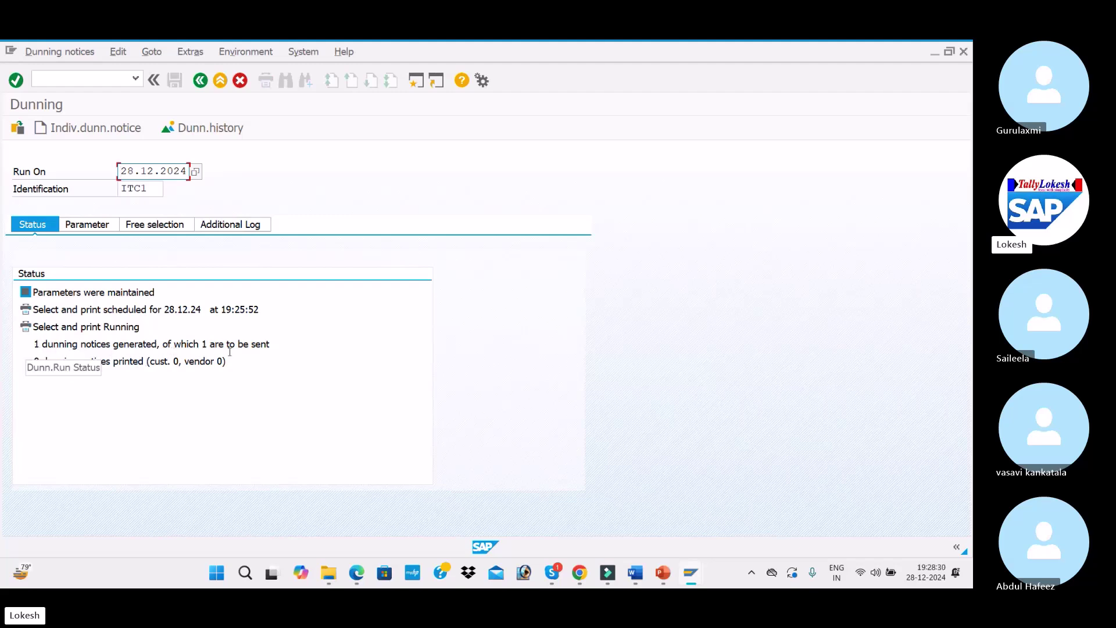
key("Return")
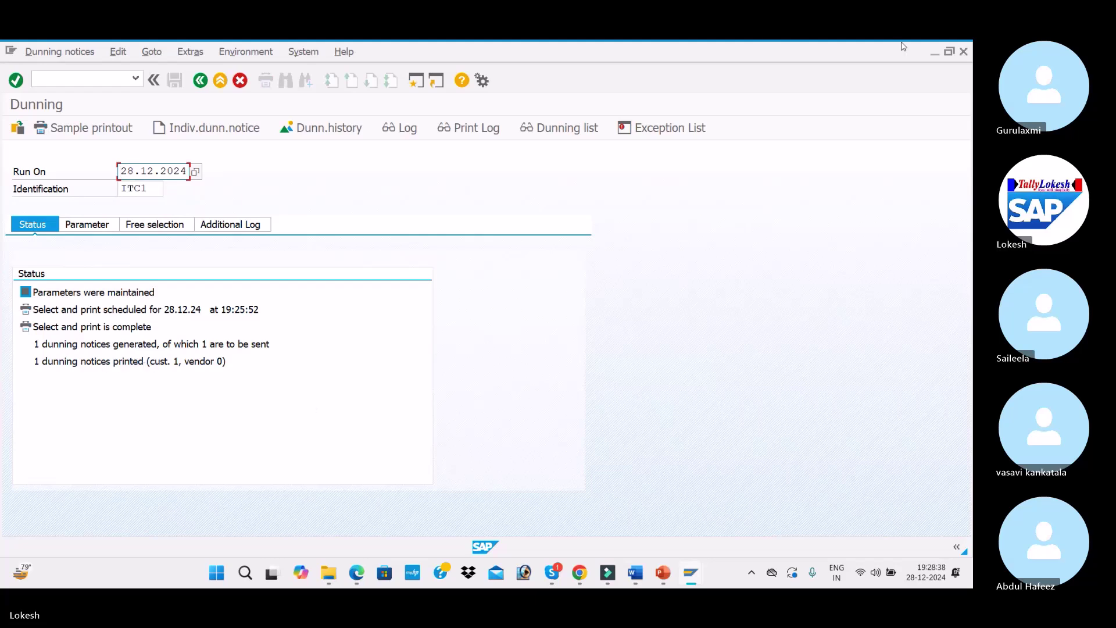
left_click(569, 135)
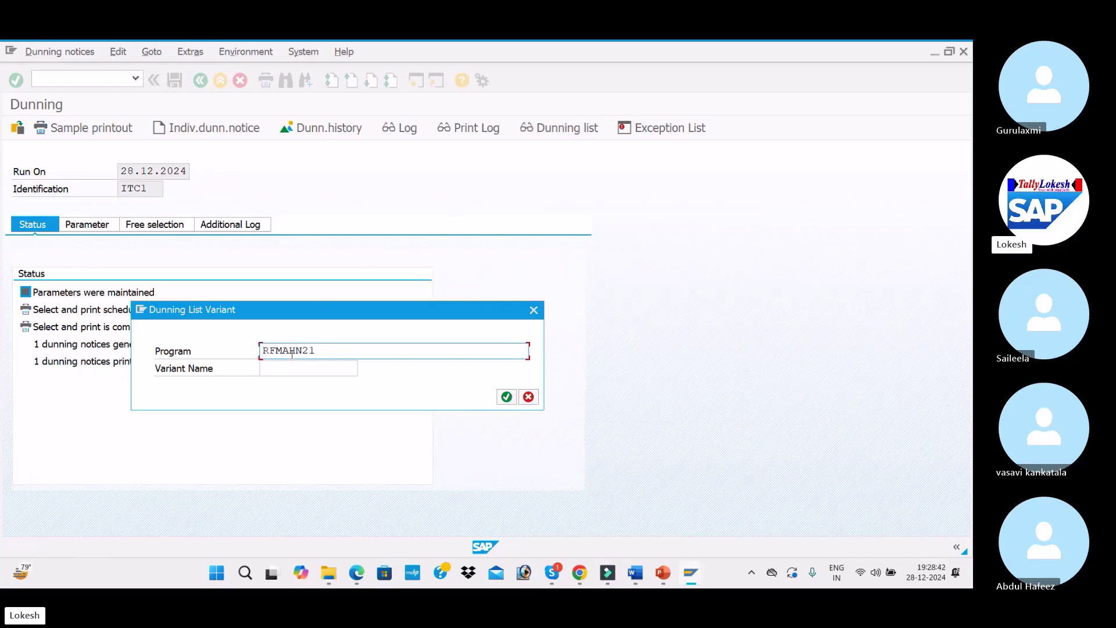
left_click(507, 397)
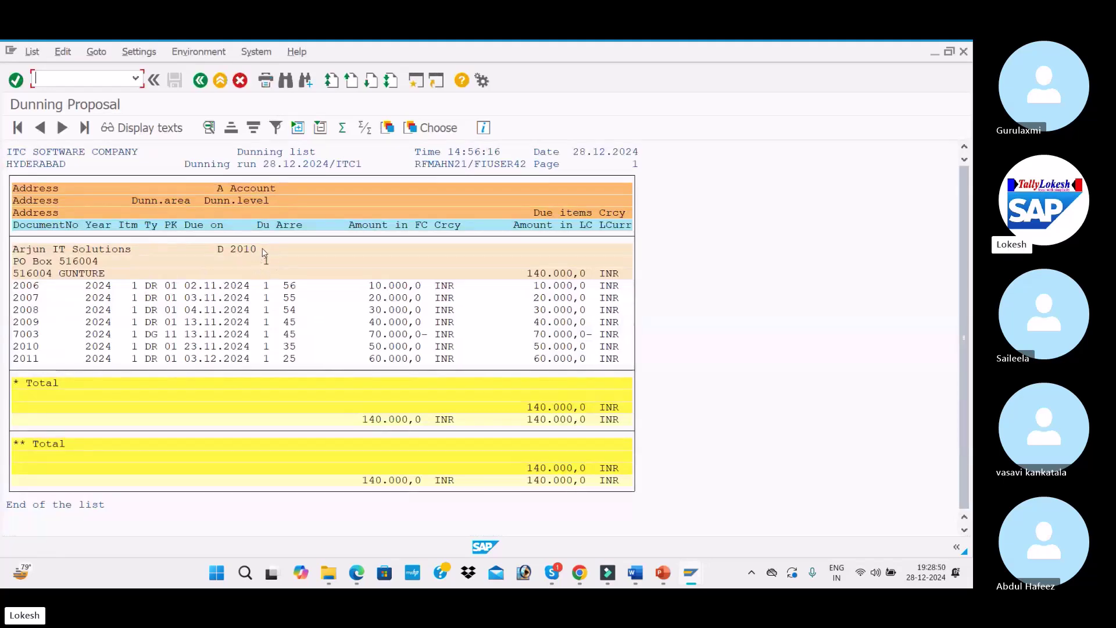
key("alt+Tab")
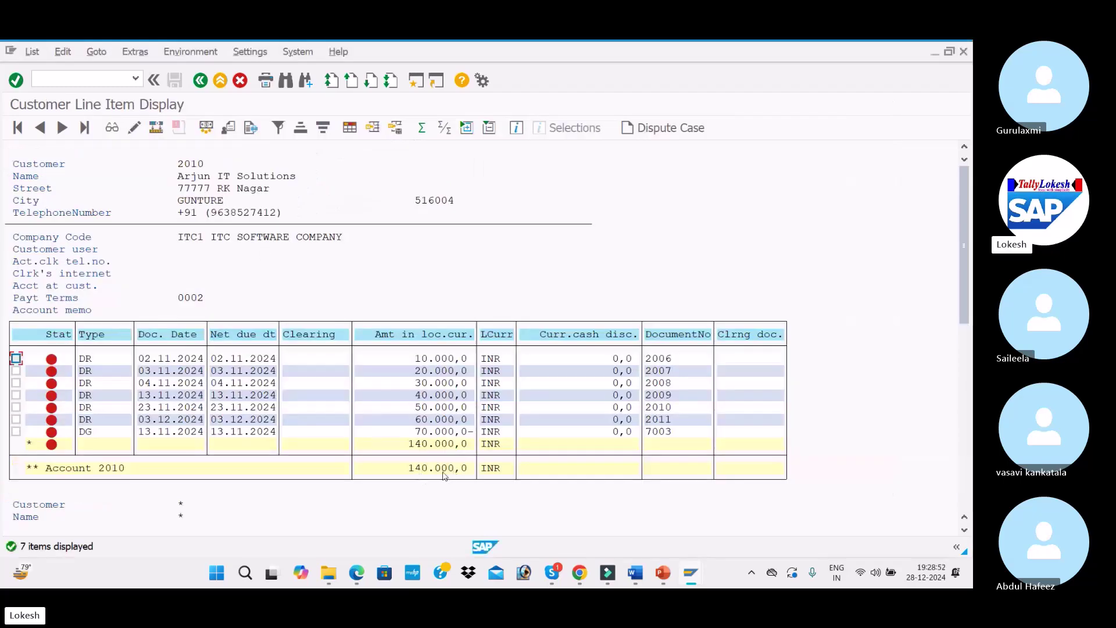
key("alt+Tab")
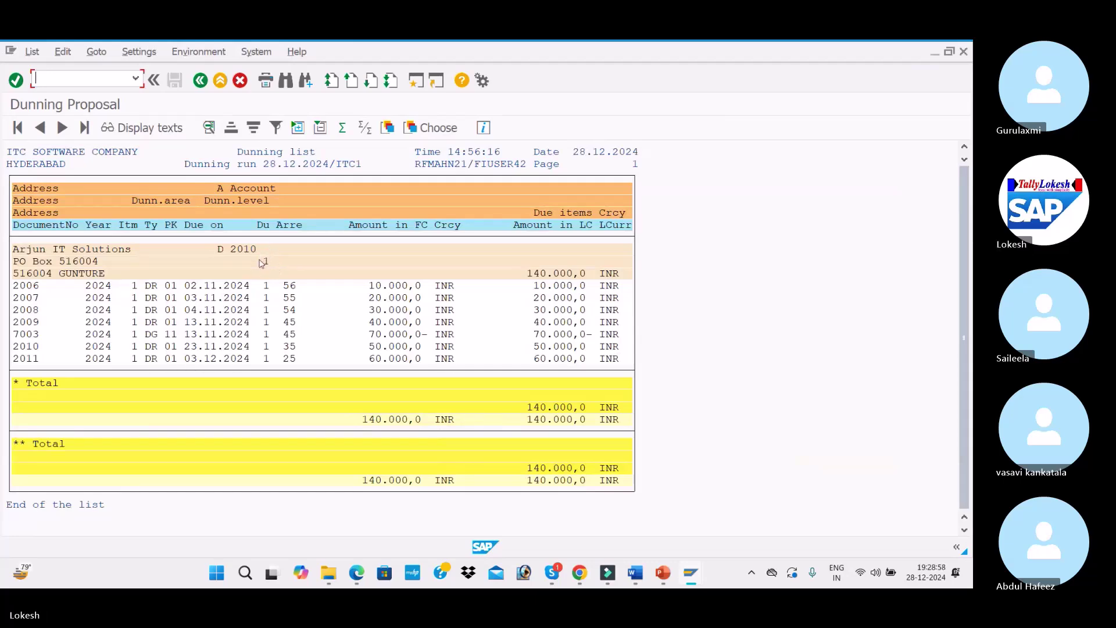
key("alt+Tab")
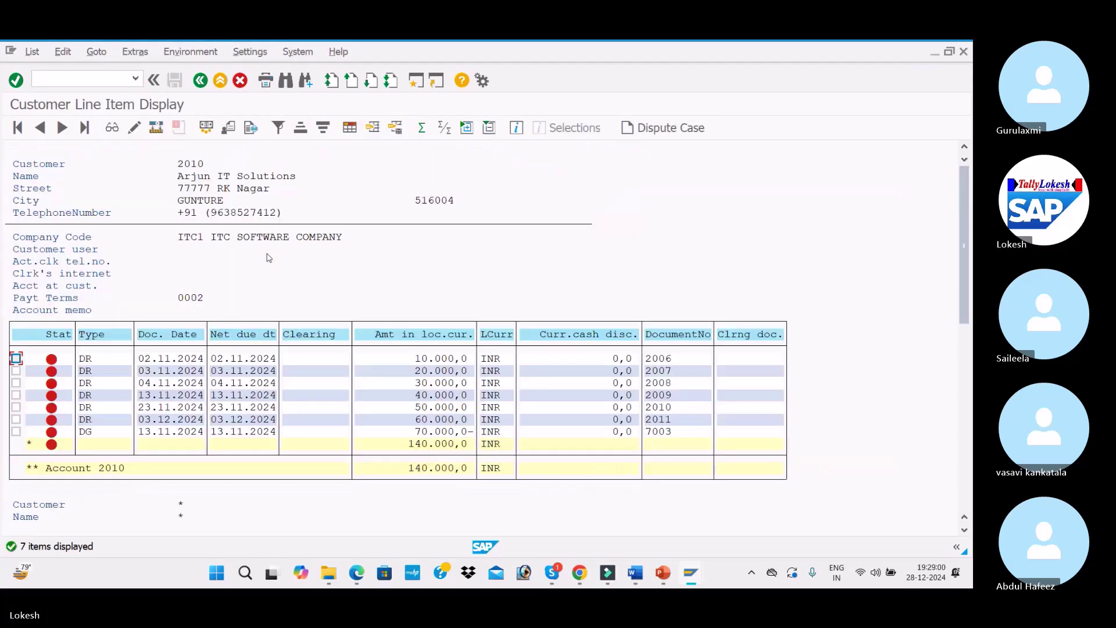
key("alt+Tab")
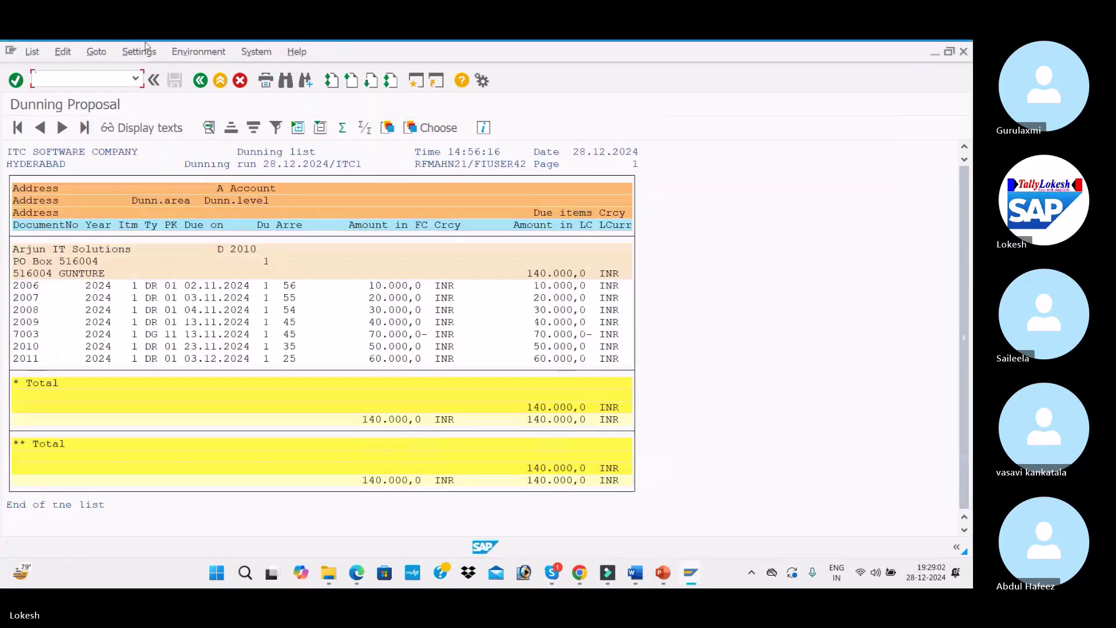
left_click(200, 79)
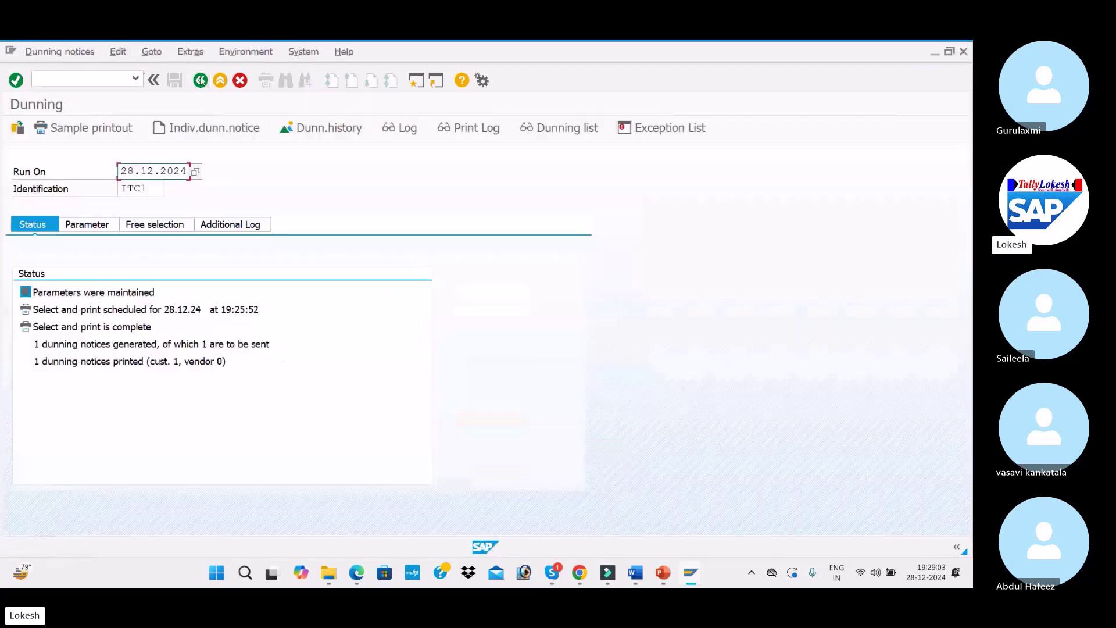
left_click(639, 130)
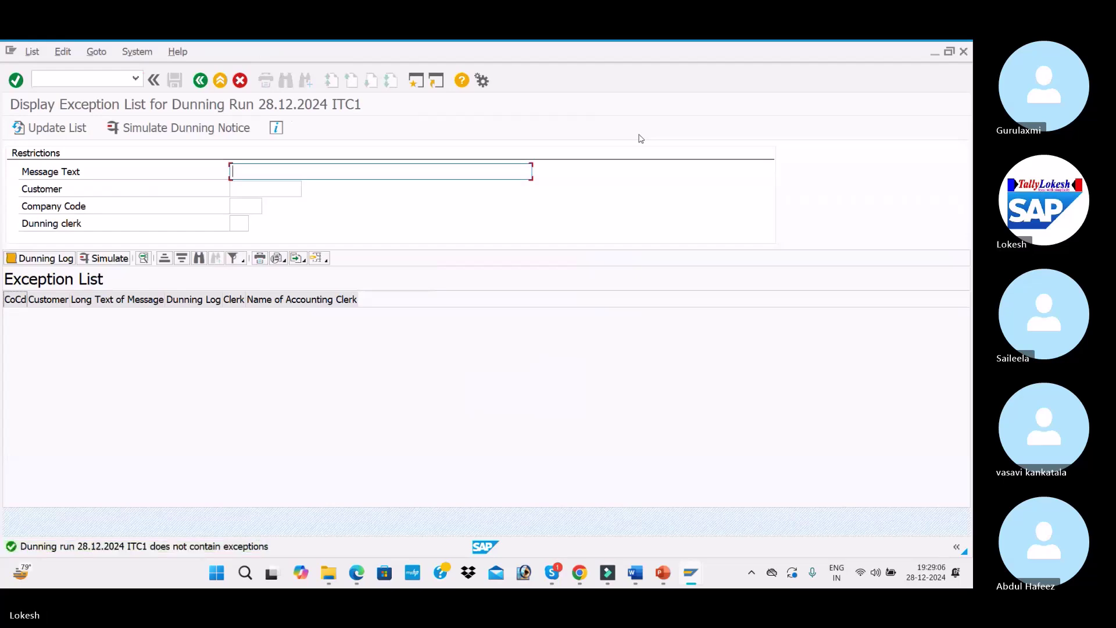
left_click(200, 80)
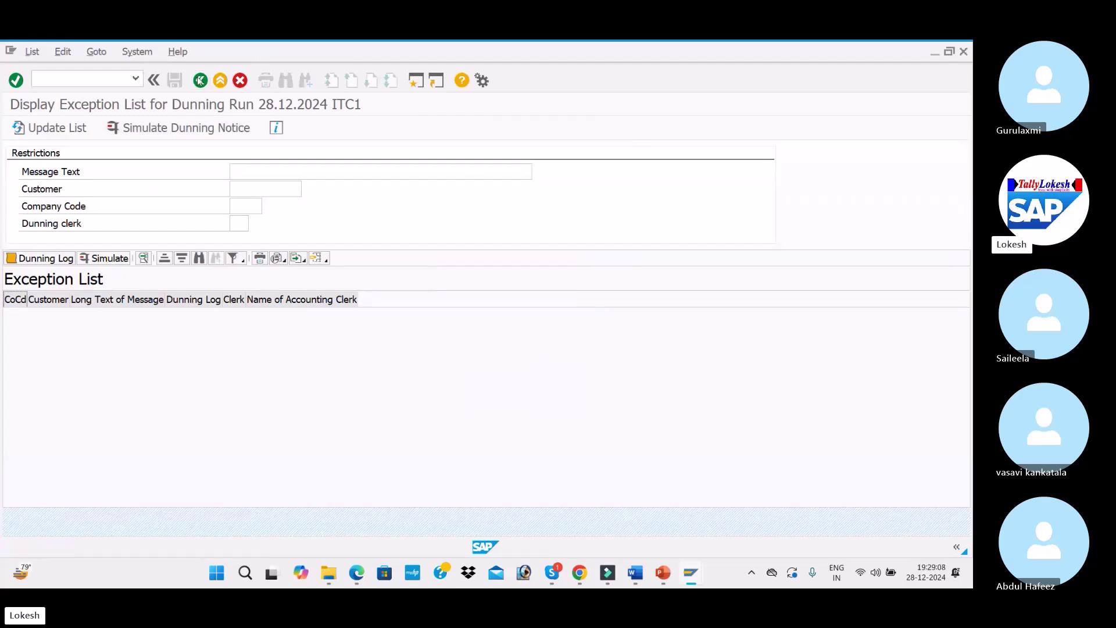
left_click(470, 127)
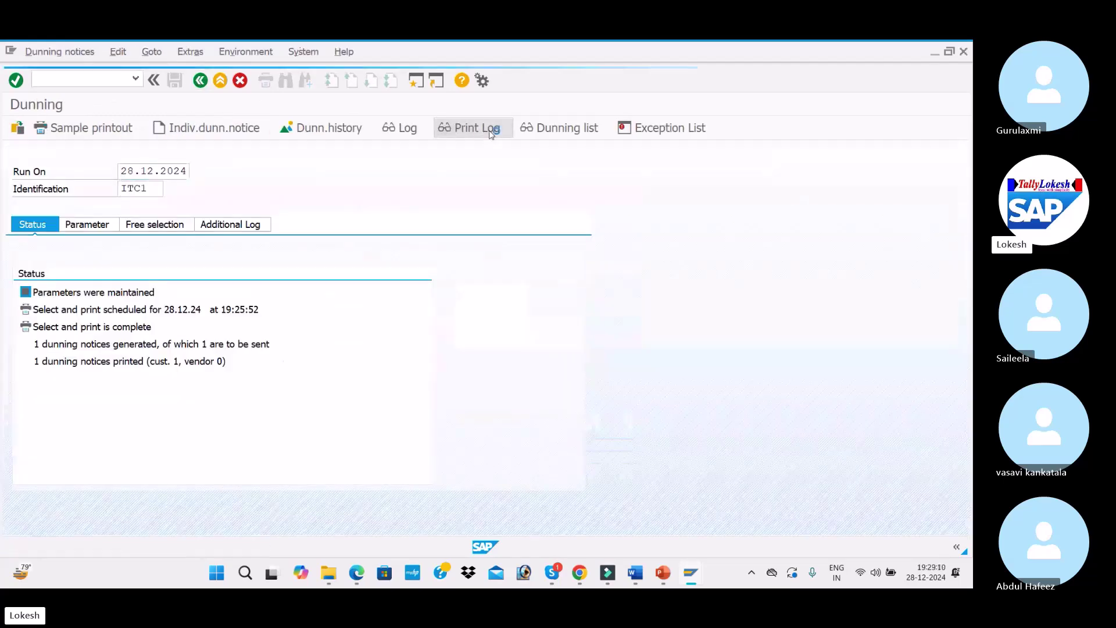
scroll(189, 335, "down", 2)
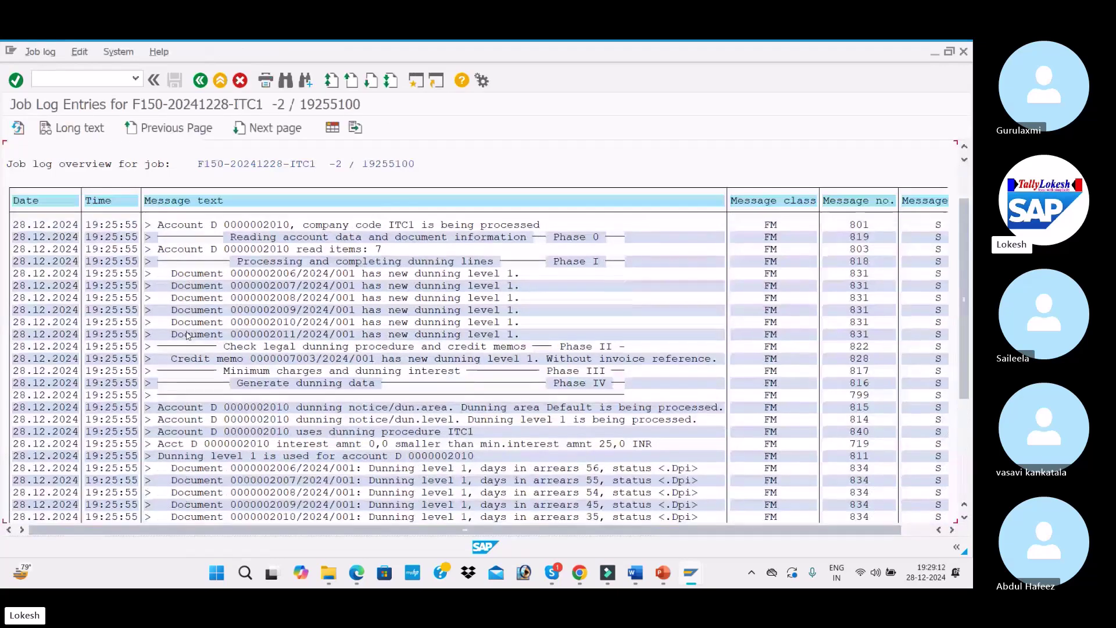
scroll(308, 300, "down", 3)
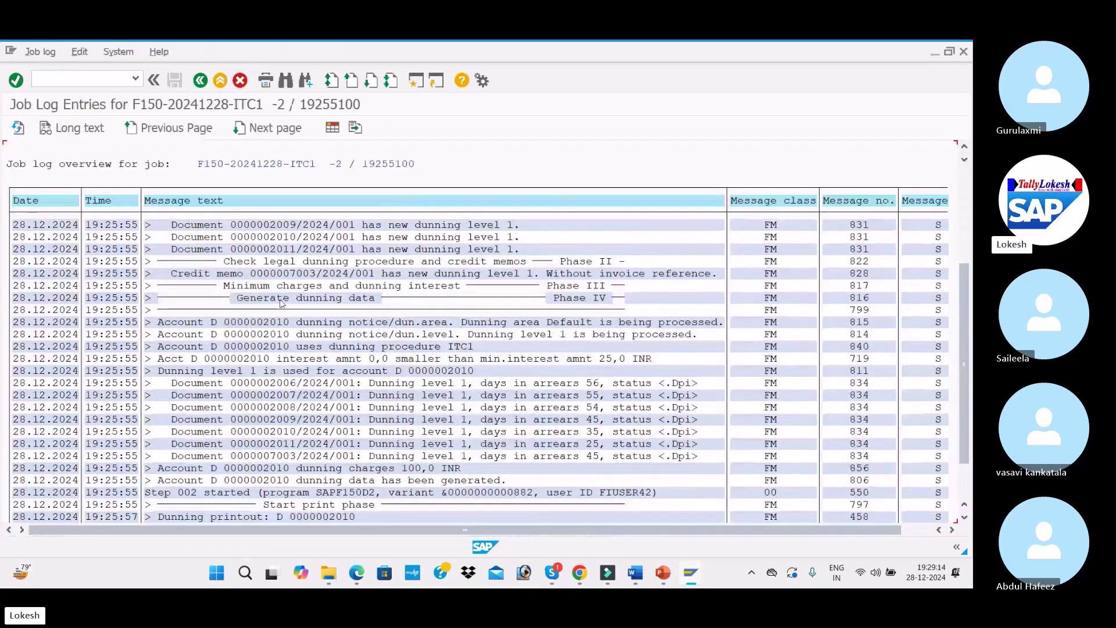
scroll(280, 302, "up", 4)
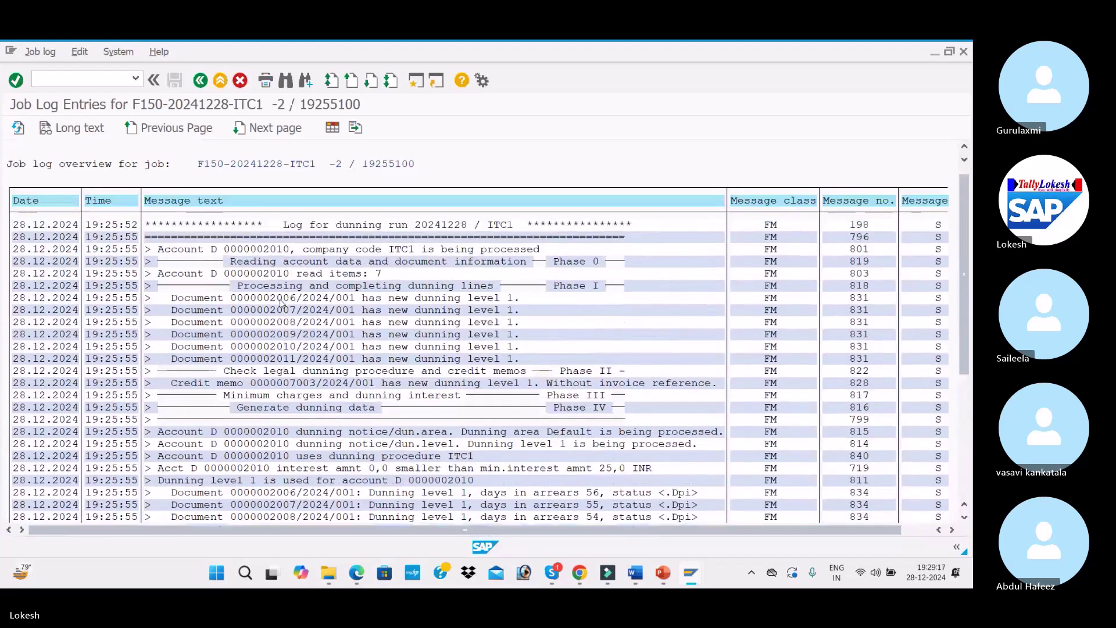
scroll(280, 302, "up", 1)
left_click(201, 80)
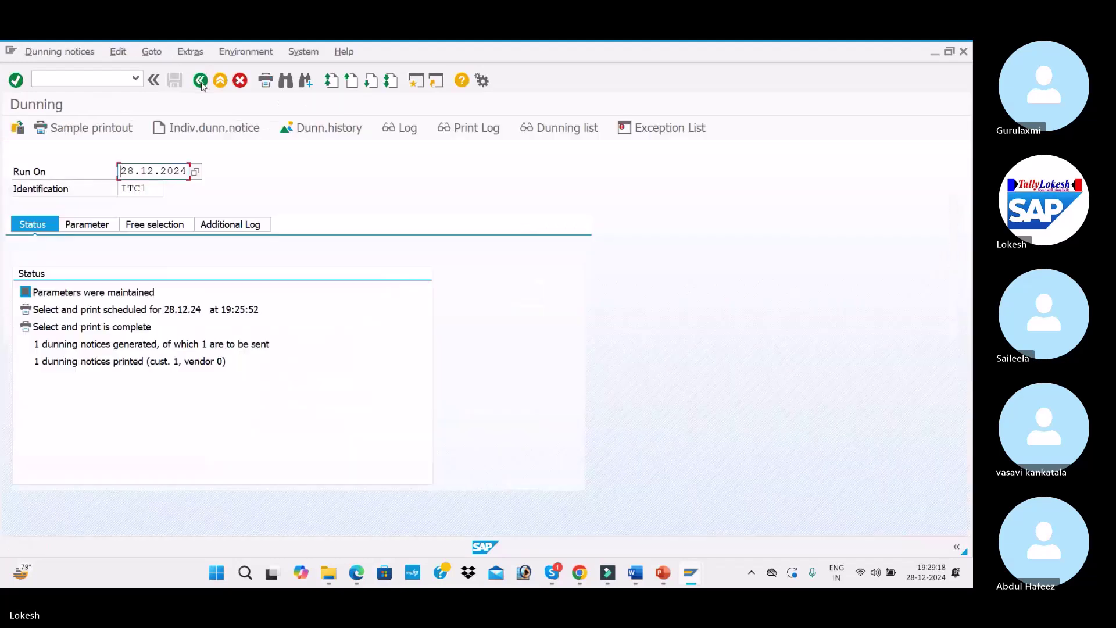
Request a sample printout of the dunning notice on output device LP01
left_click(114, 130)
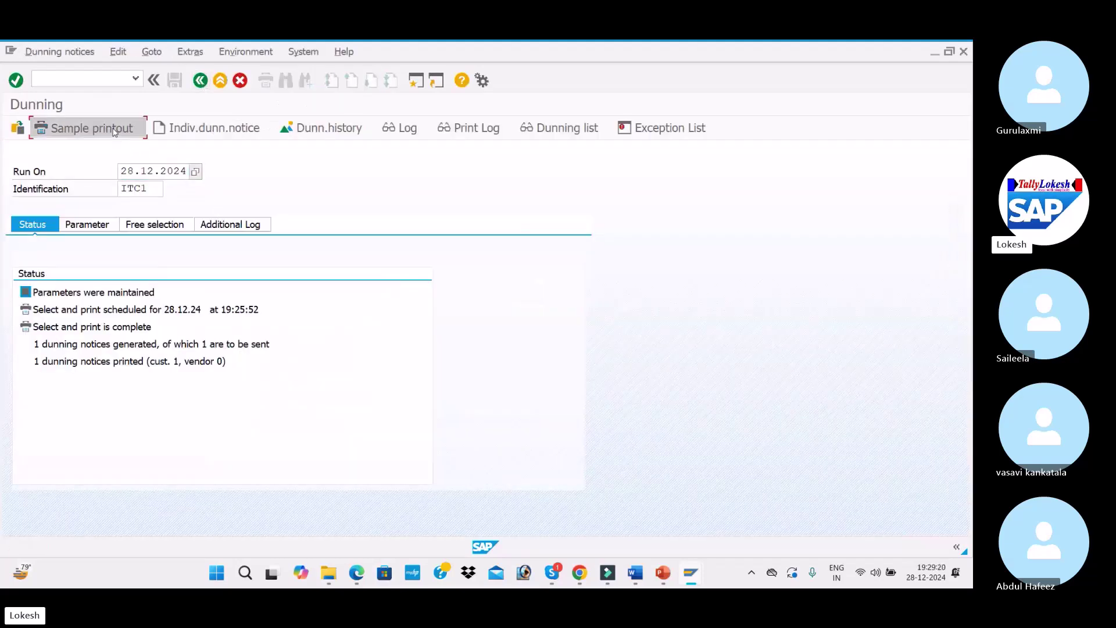
left_click(208, 405)
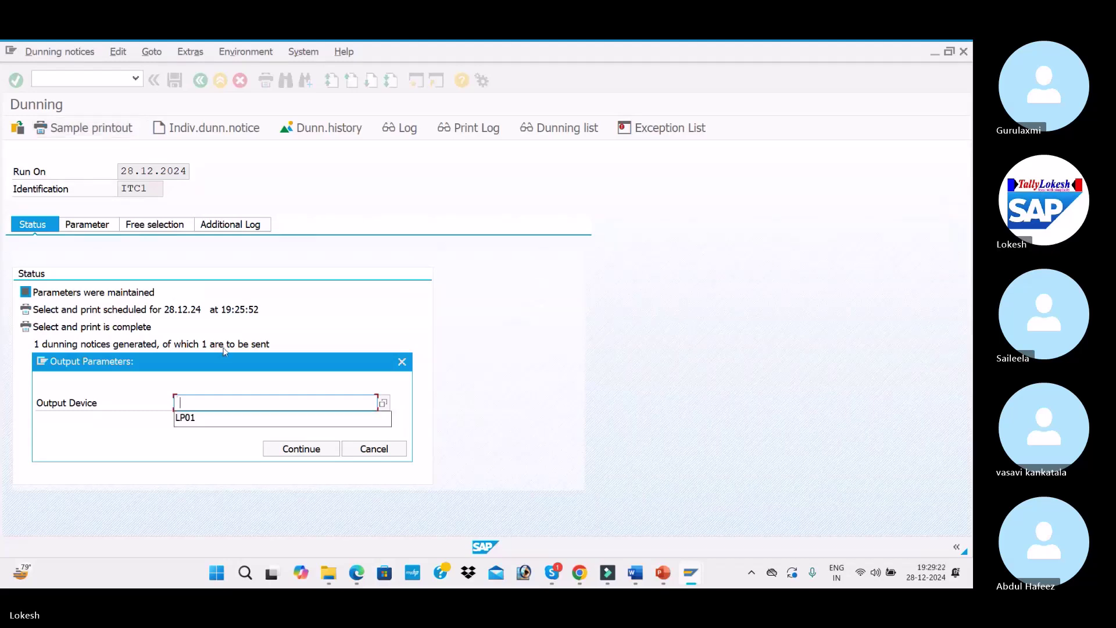
left_click(207, 417)
left_click(300, 448)
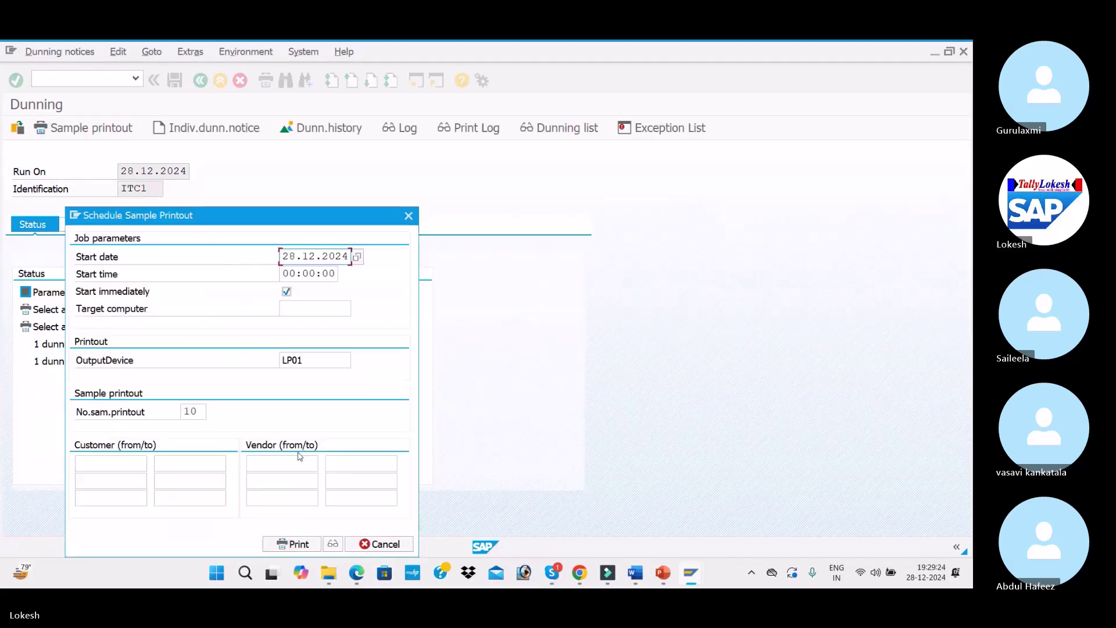
Preview the sample dunning letter for customer 2010 on screen
left_click(129, 458)
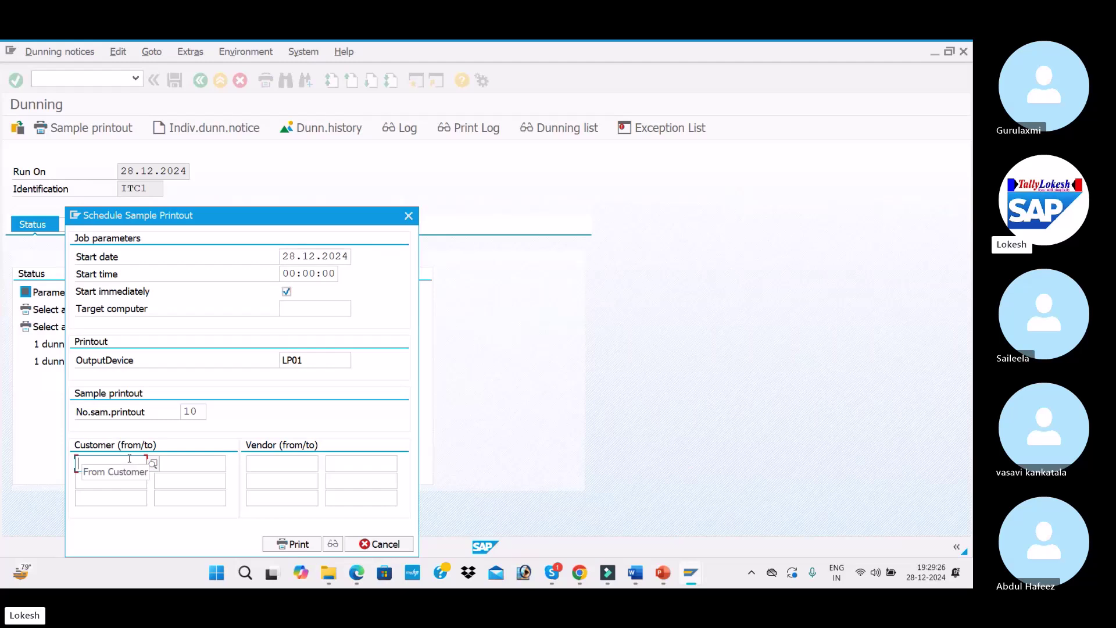
type("2010")
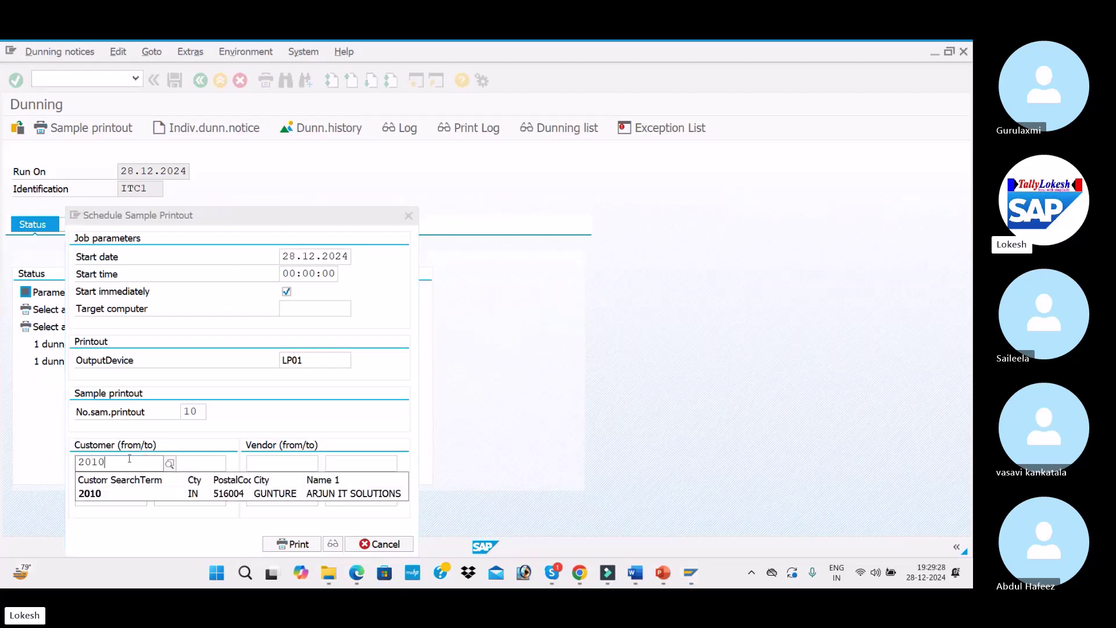
key("Escape")
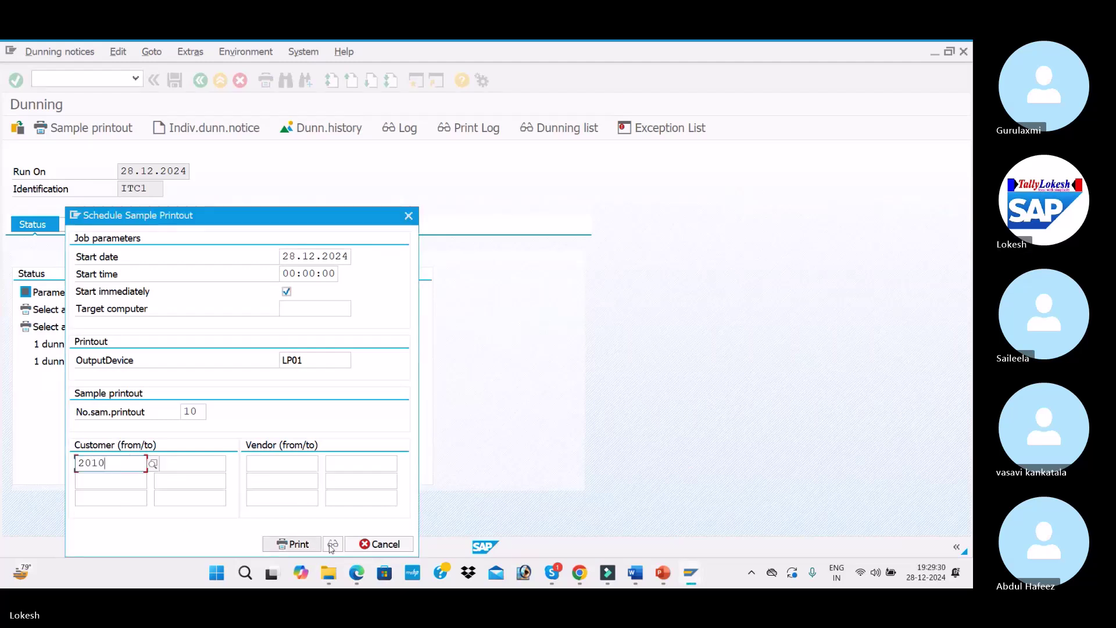
left_click(332, 544)
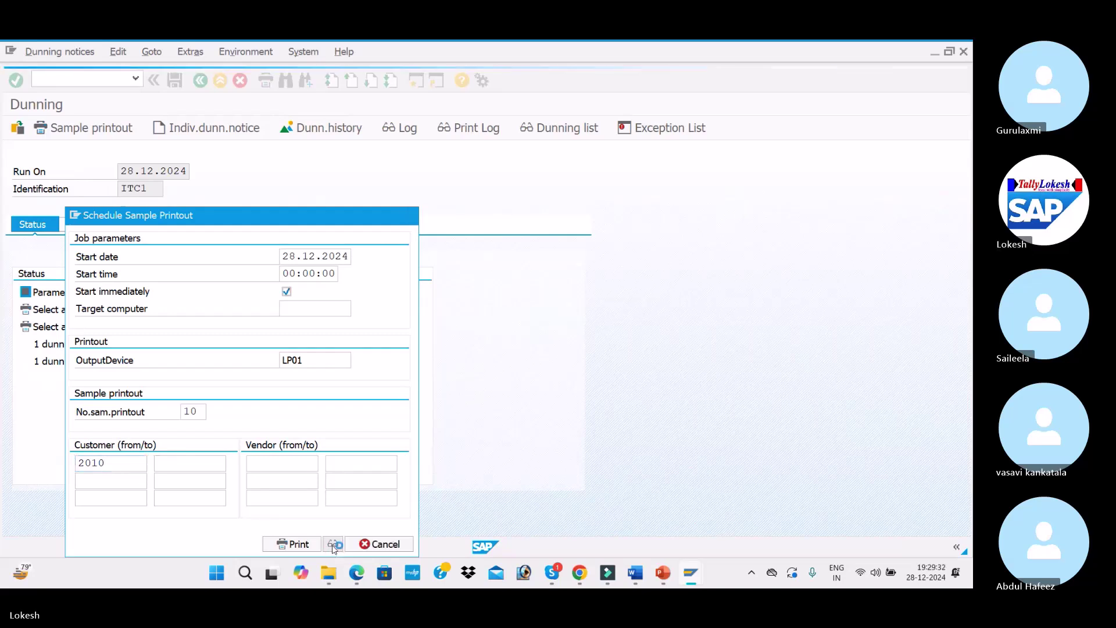
scroll(116, 305, "down", 1)
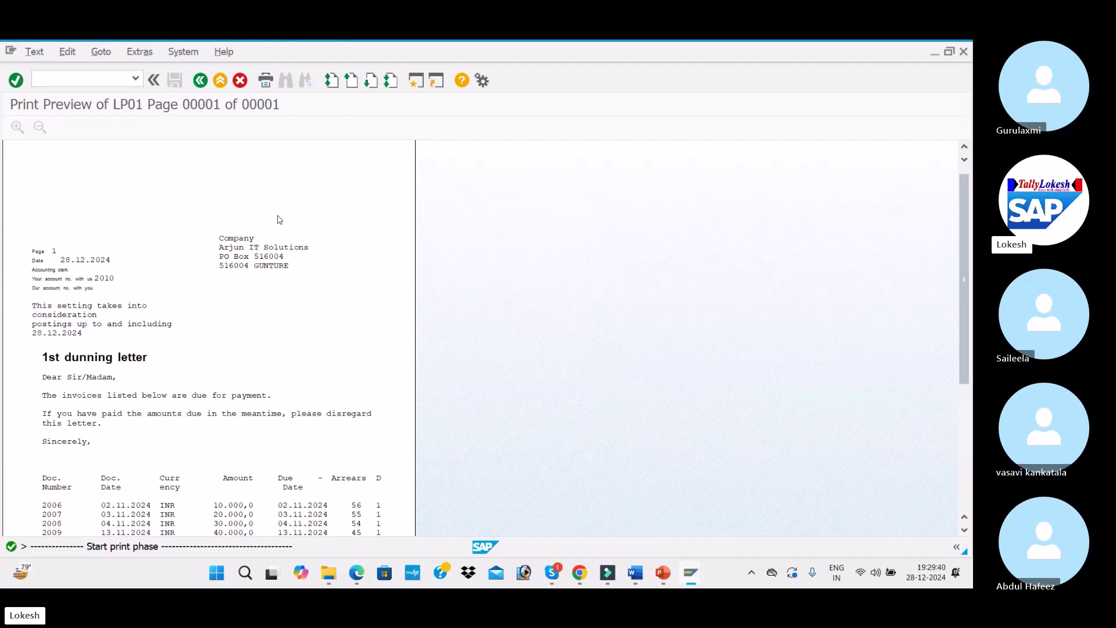
Review the 1st dunning letter's overdue invoices, then go back twice to the ITC1 run status
scroll(277, 232, "down", 6)
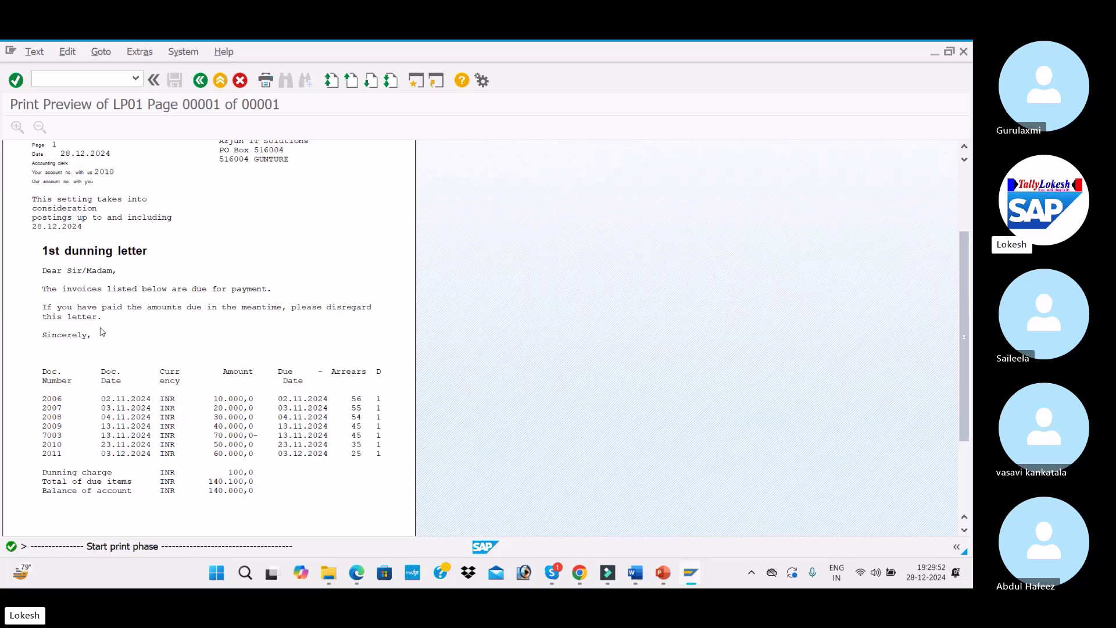
scroll(100, 331, "down", 3)
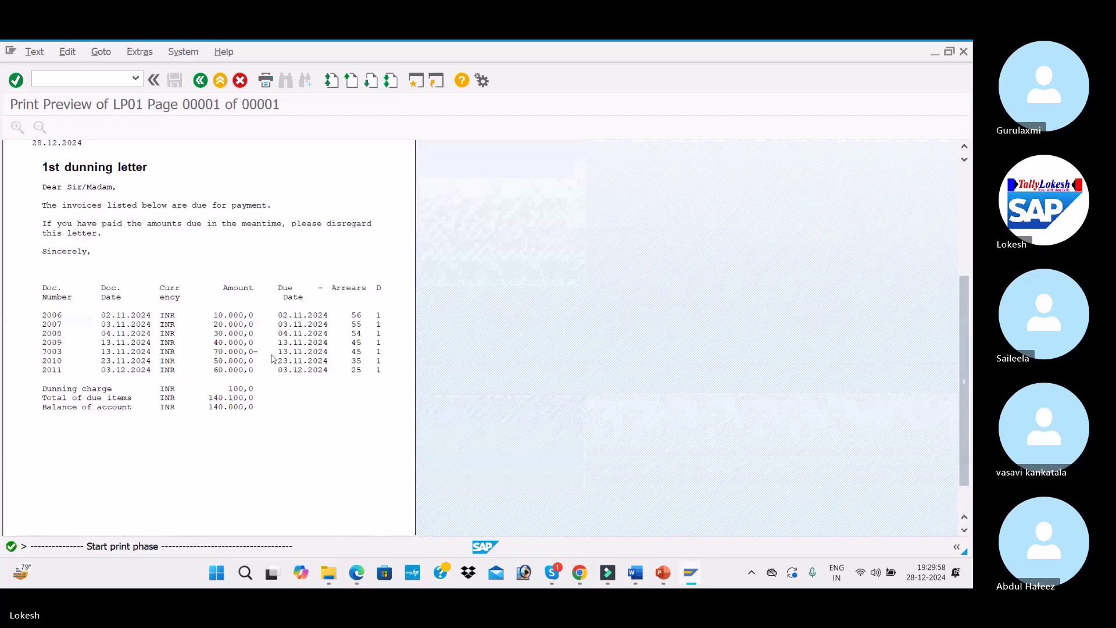
scroll(272, 359, "down", 3)
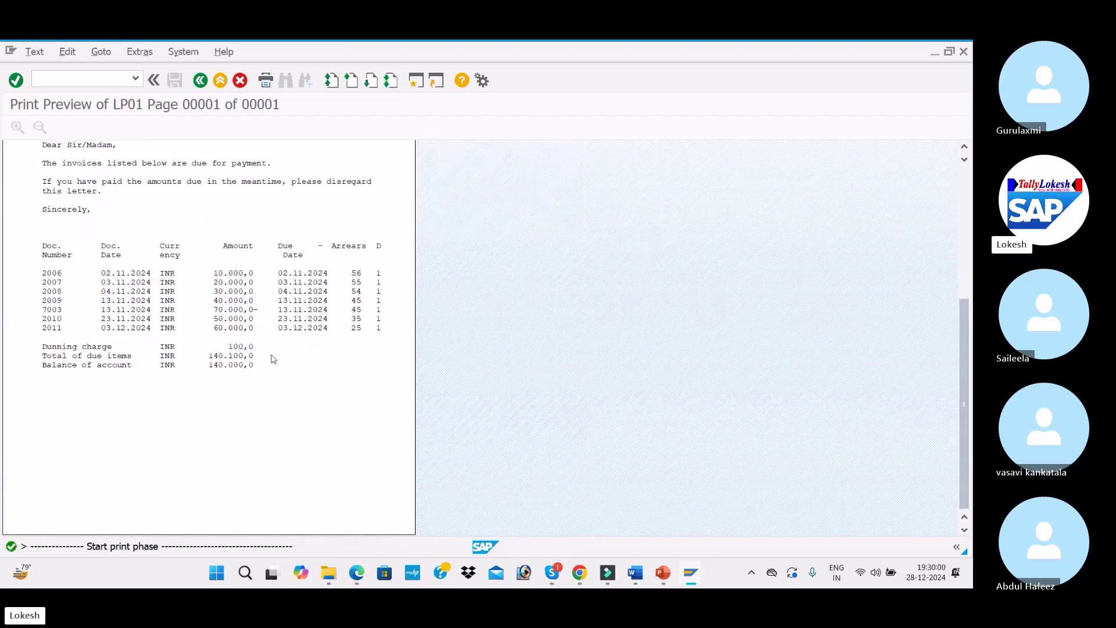
scroll(273, 359, "up", 8)
scroll(272, 358, "down", 2)
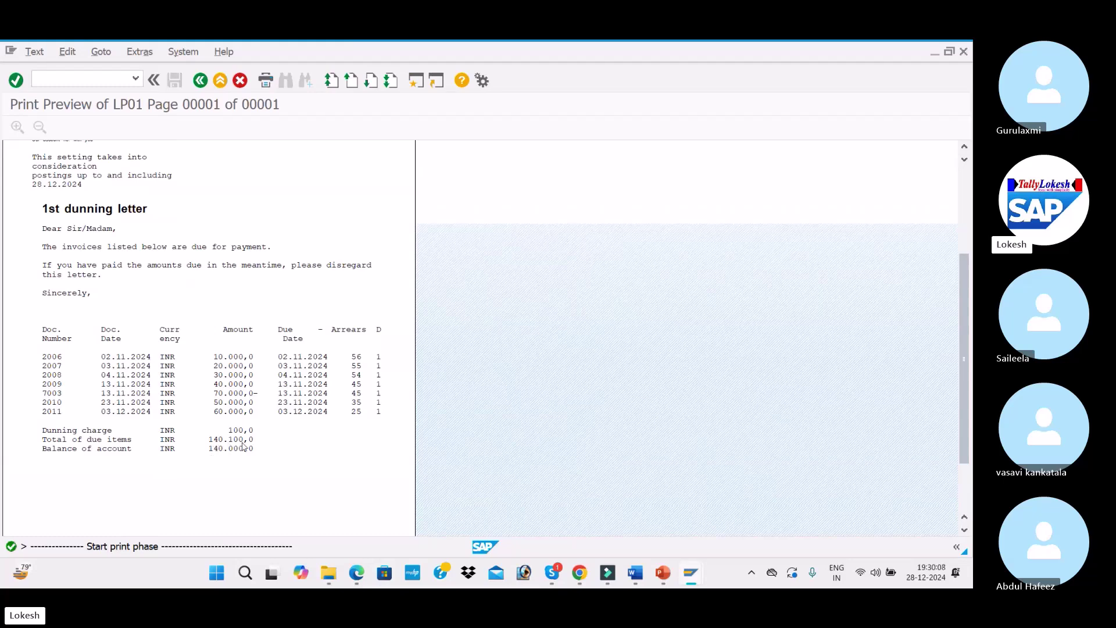
scroll(244, 446, "up", 11)
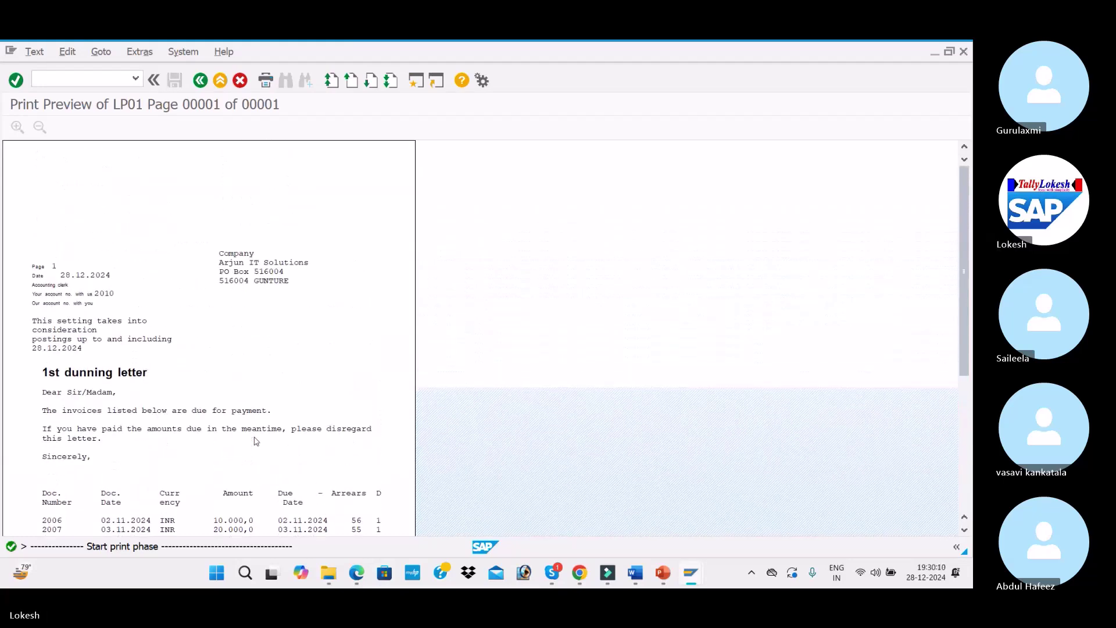
left_click(200, 82)
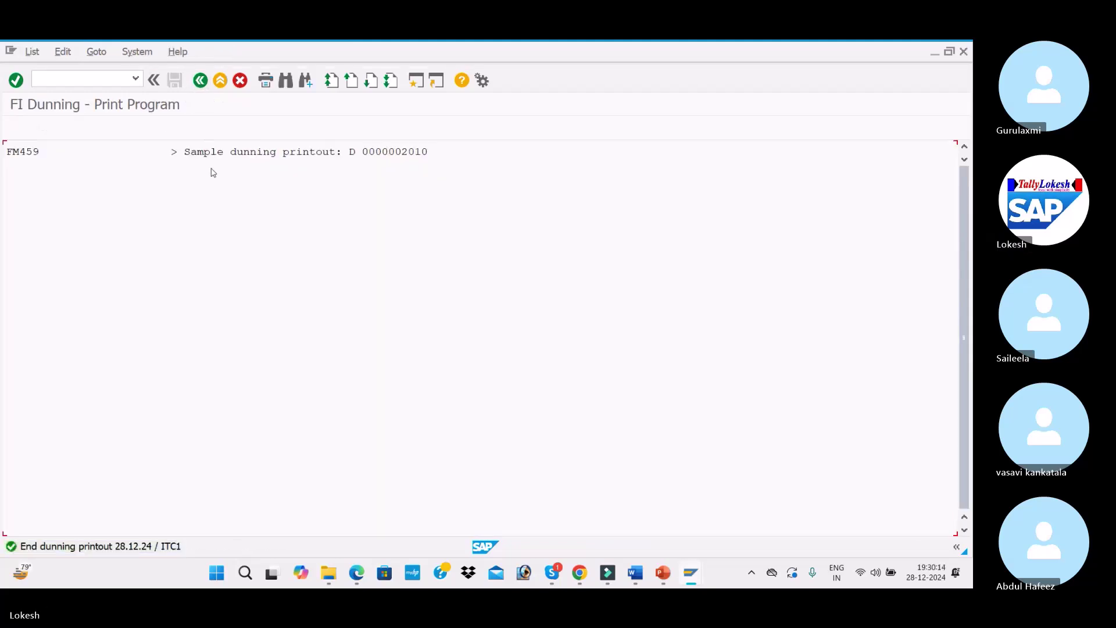
left_click(200, 81)
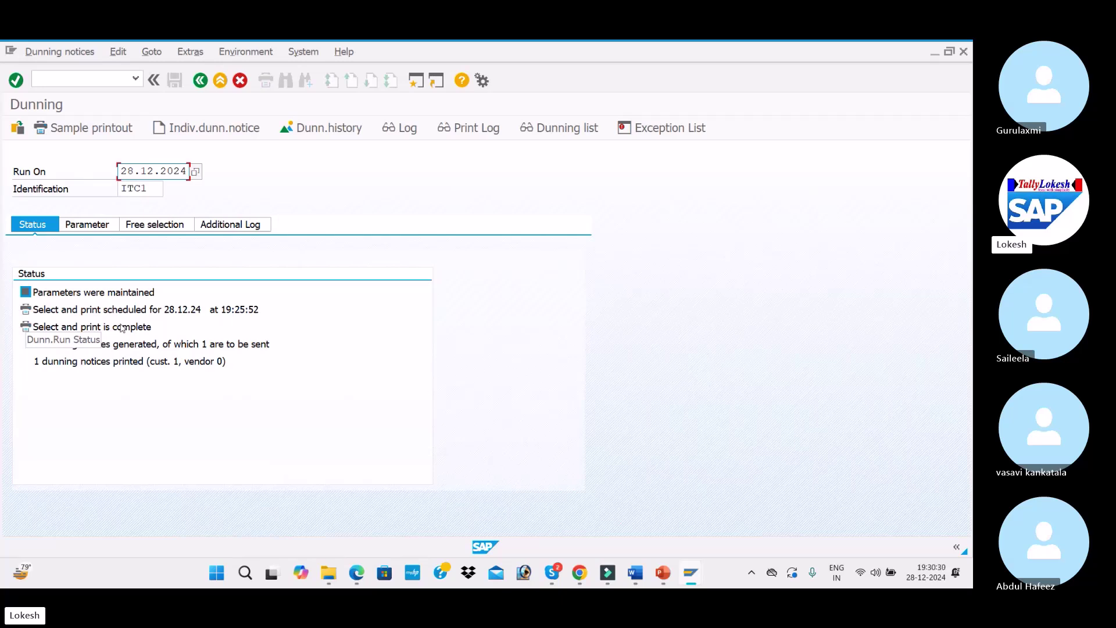
Create dunning run ITC2 dated 08.01.2025
type("07")
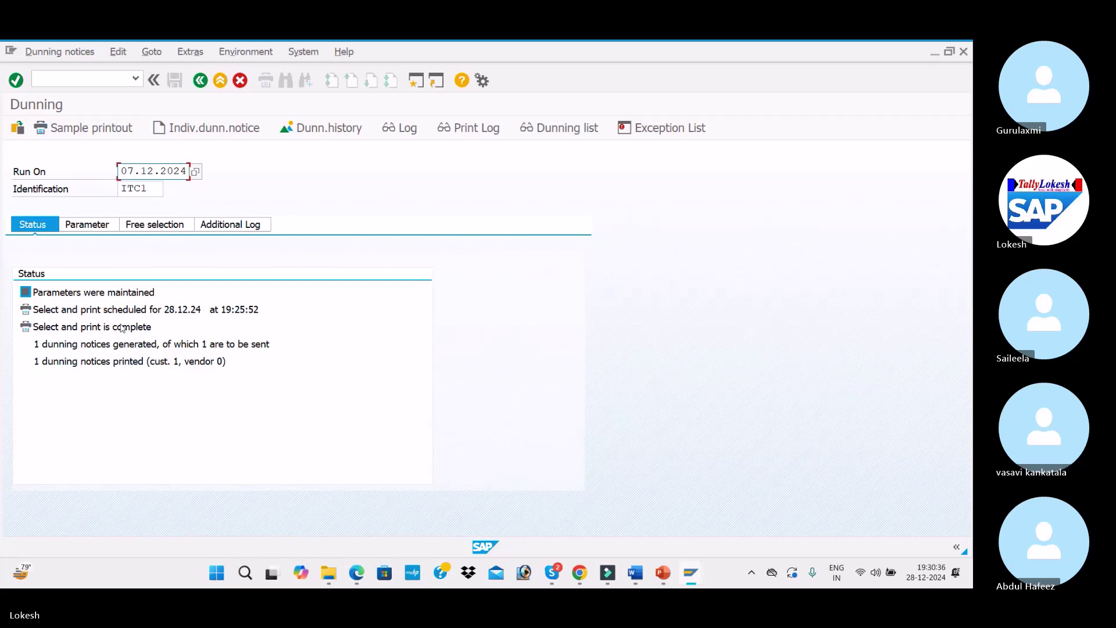
key("BackSpace")
type("8")
key("Tab")
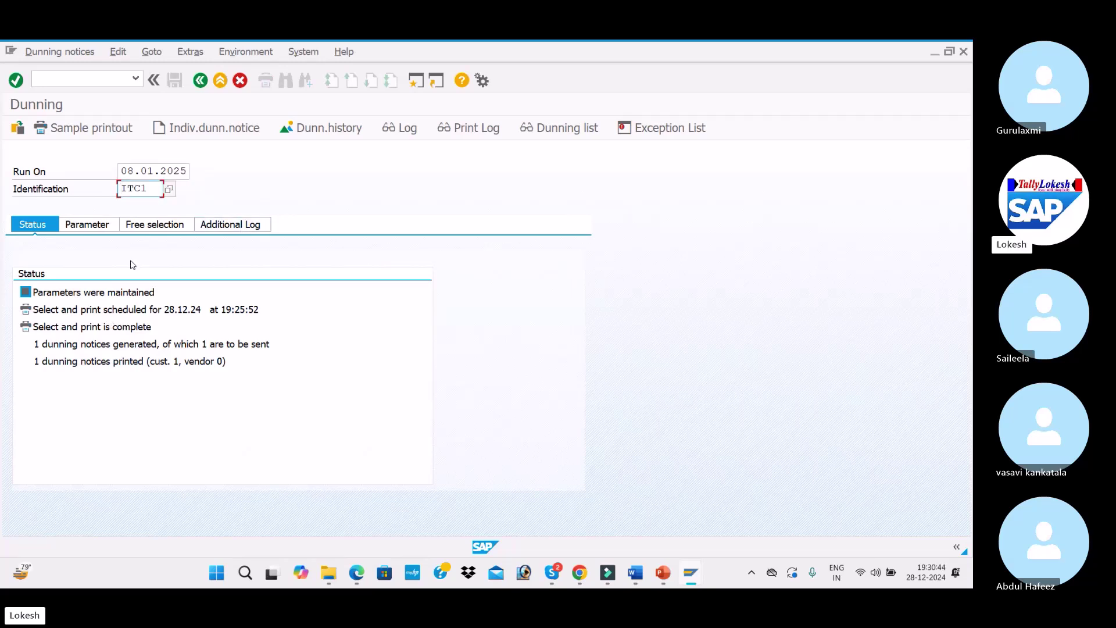
type("2")
key("Return")
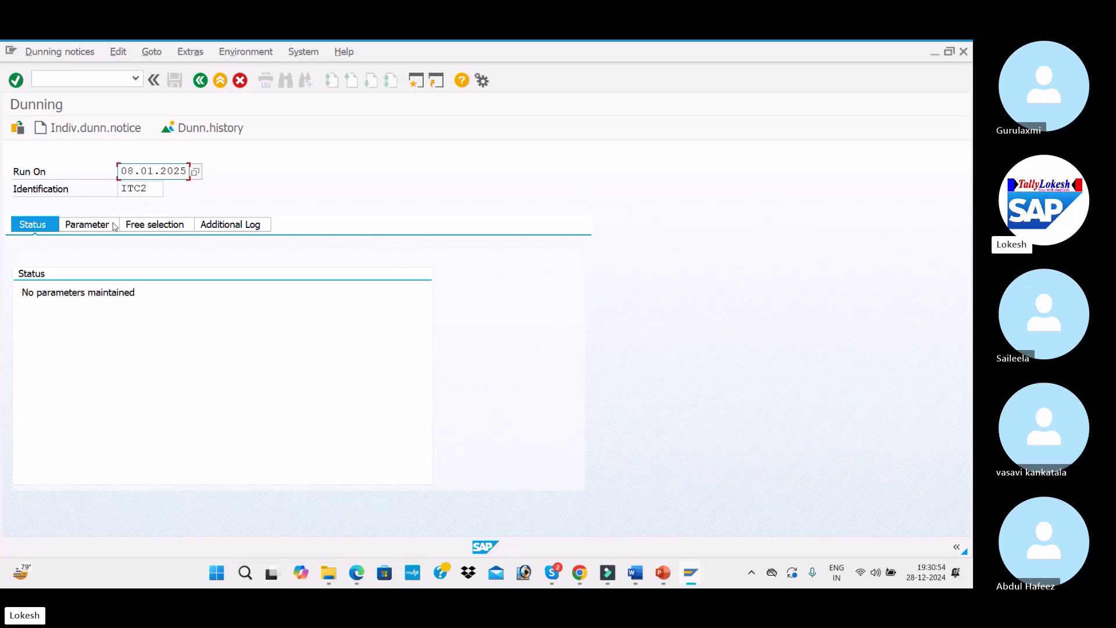
Set dunning date and documents-posted-up-to date 08.01.2025, company code DELI and customer 2010
left_click(87, 224)
left_click(263, 280)
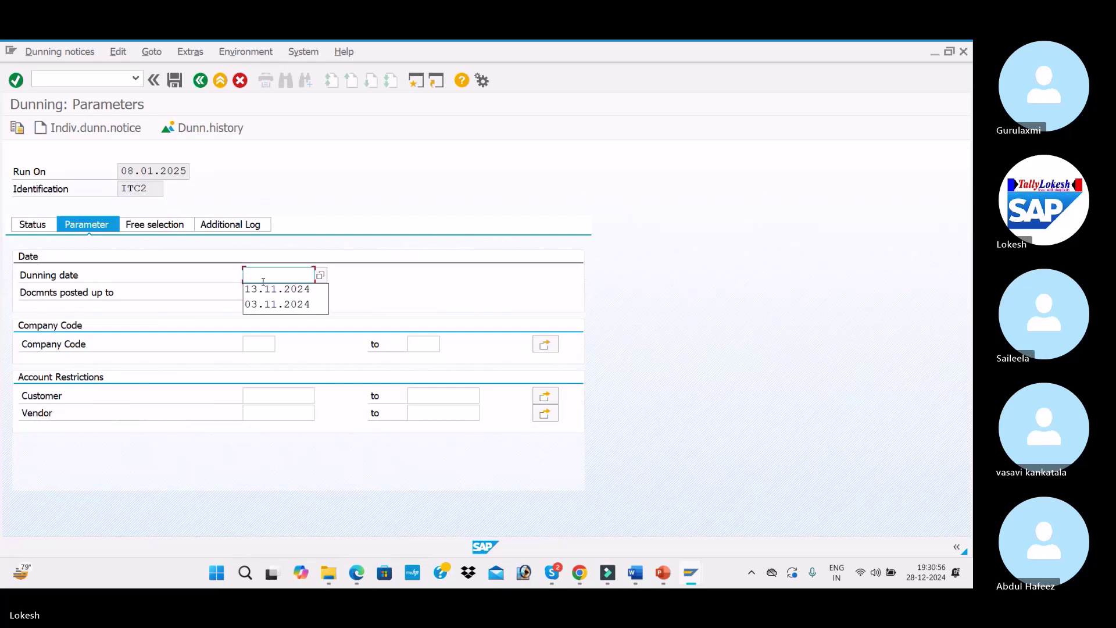
type("08")
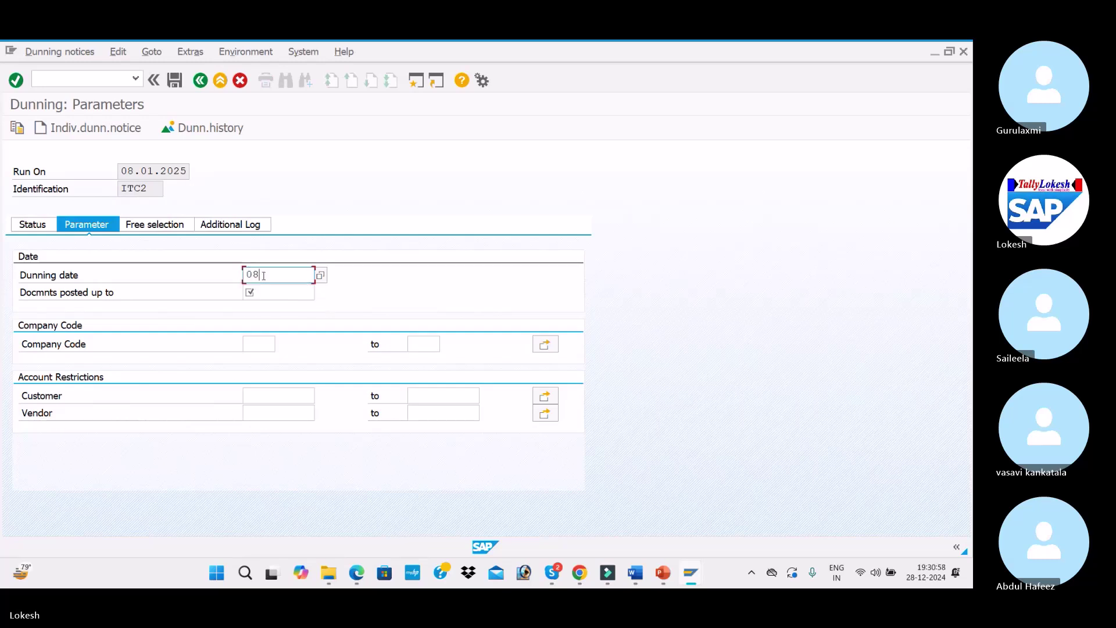
type(".01.202")
key("Tab")
type("08.01.2025")
key("Tab")
type("DELI")
key("Tab")
key("Tab")
key("Tab")
type("2010")
key("Tab")
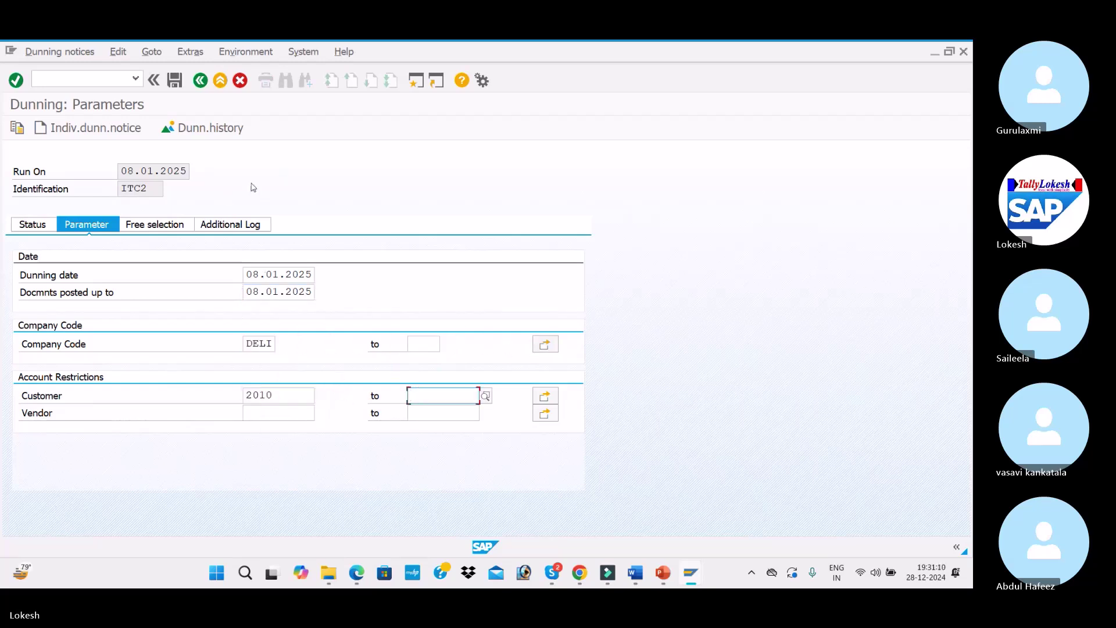
Add customer 2010 to the additional log and save the ITC2 parameters
left_click(190, 224)
left_click(227, 224)
left_click(314, 275)
left_click(273, 288)
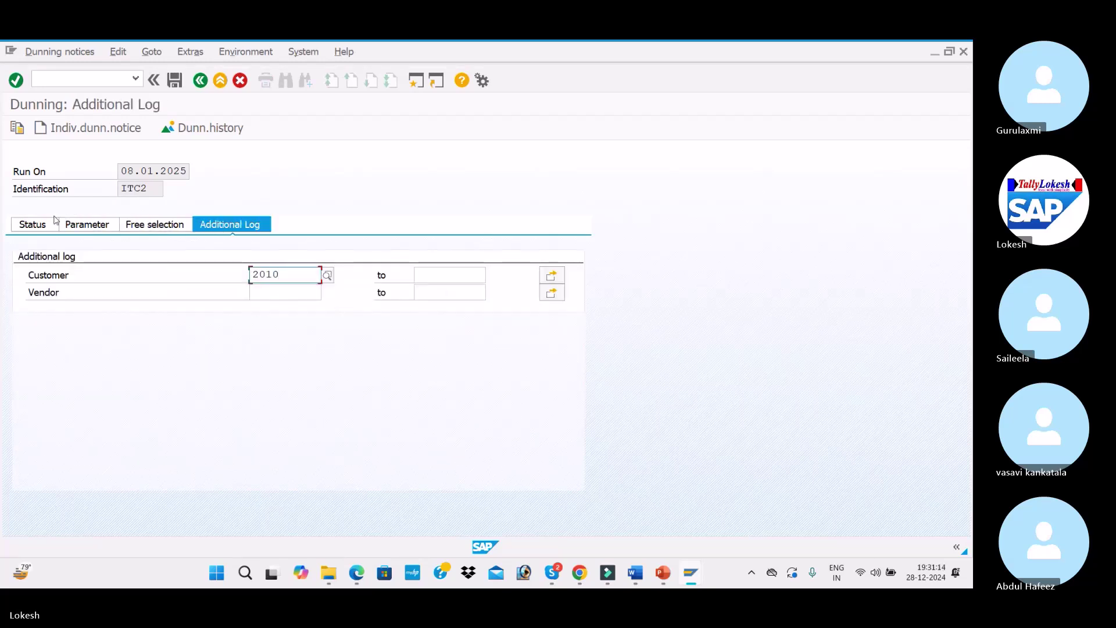
left_click(50, 224)
left_click(240, 316)
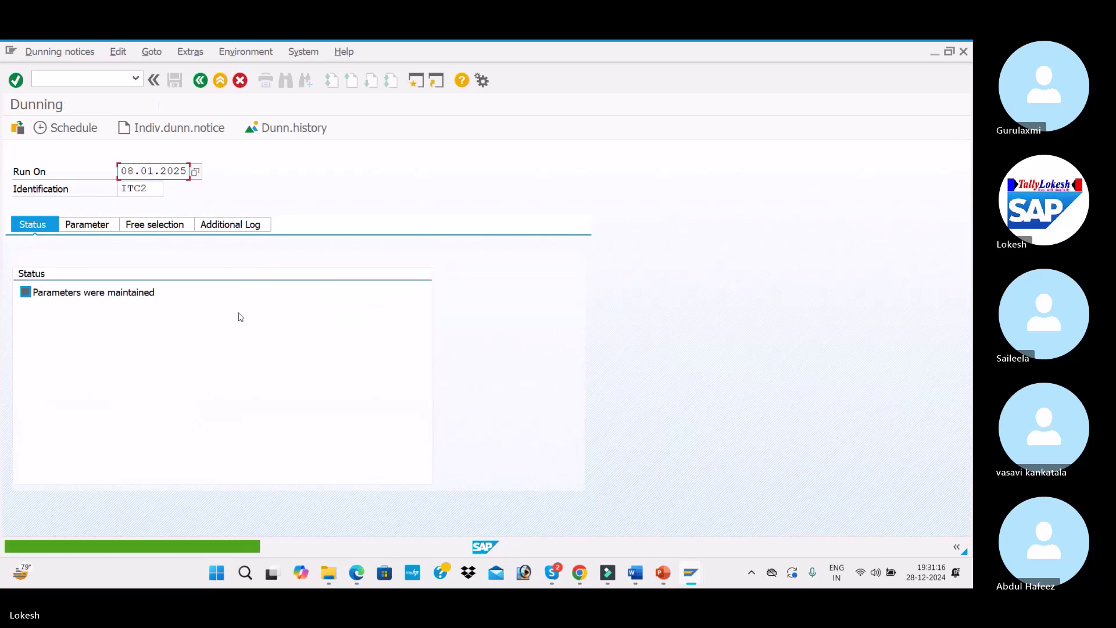
left_click(71, 128)
left_click(273, 402)
Schedule ITC2 selection and print to start immediately on output device LP01
left_click(253, 417)
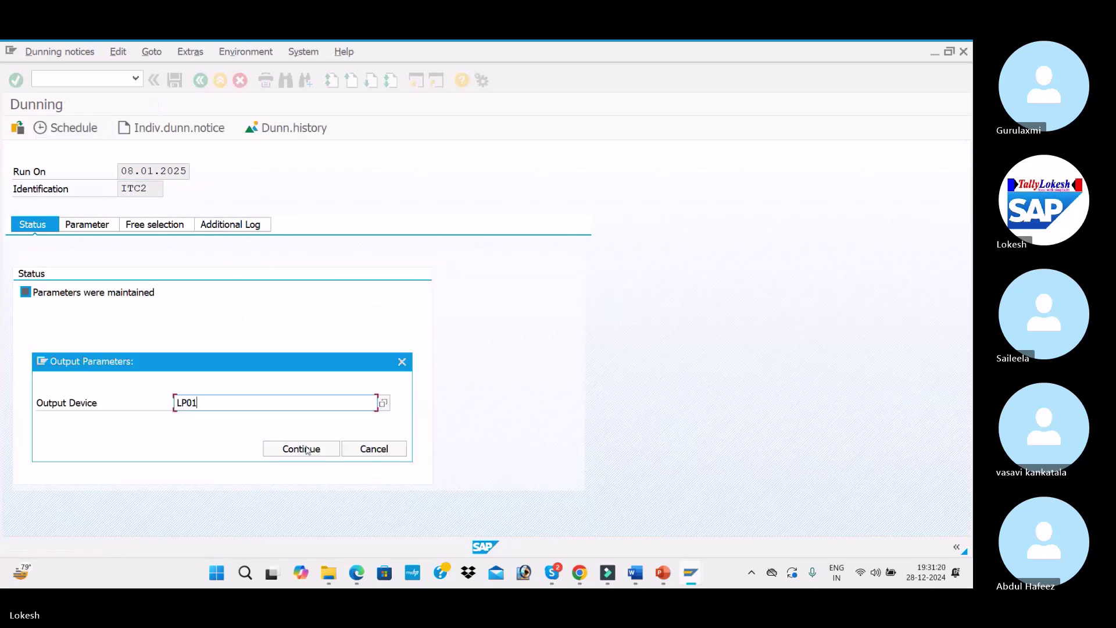
left_click(301, 448)
left_click(302, 466)
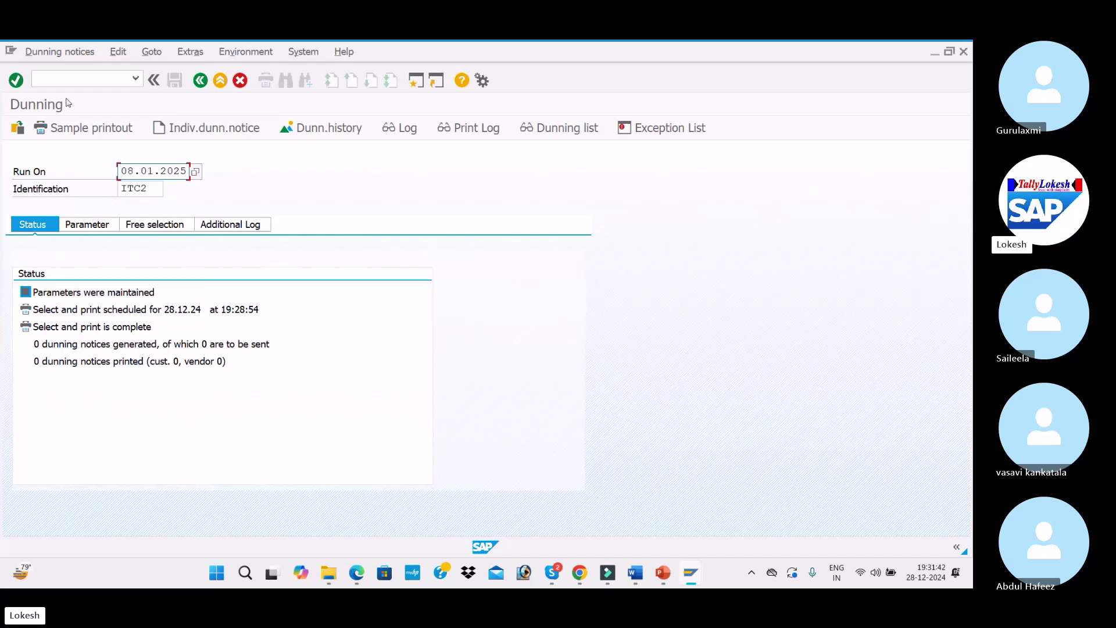
Request the dunning list for run ITC2 from the Goto menu
left_click(117, 54)
mouse_move(149, 53)
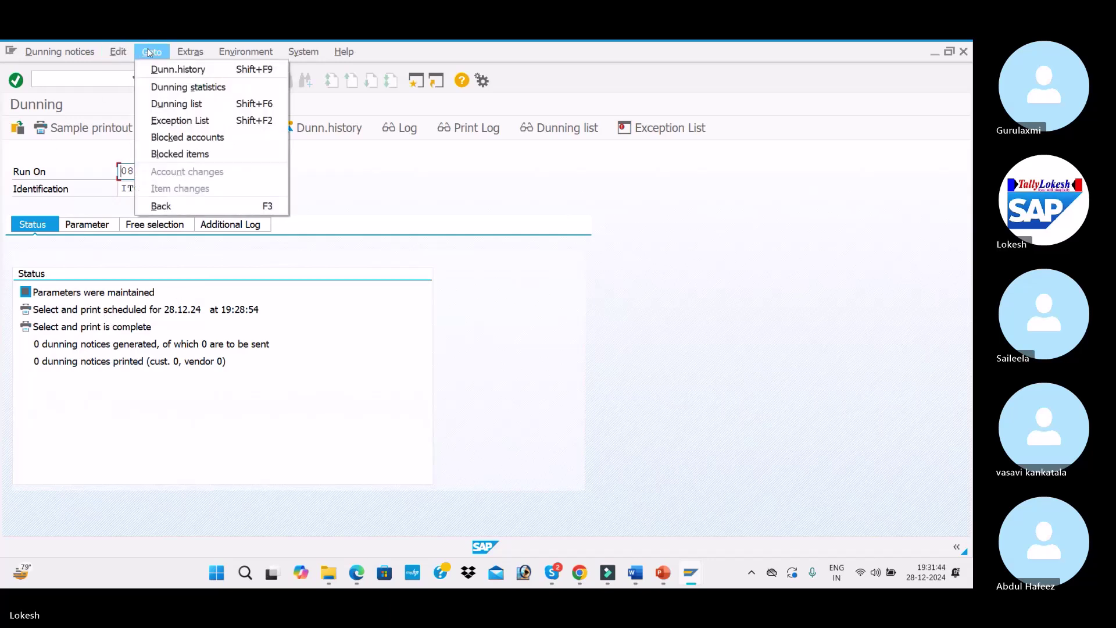
mouse_move(64, 54)
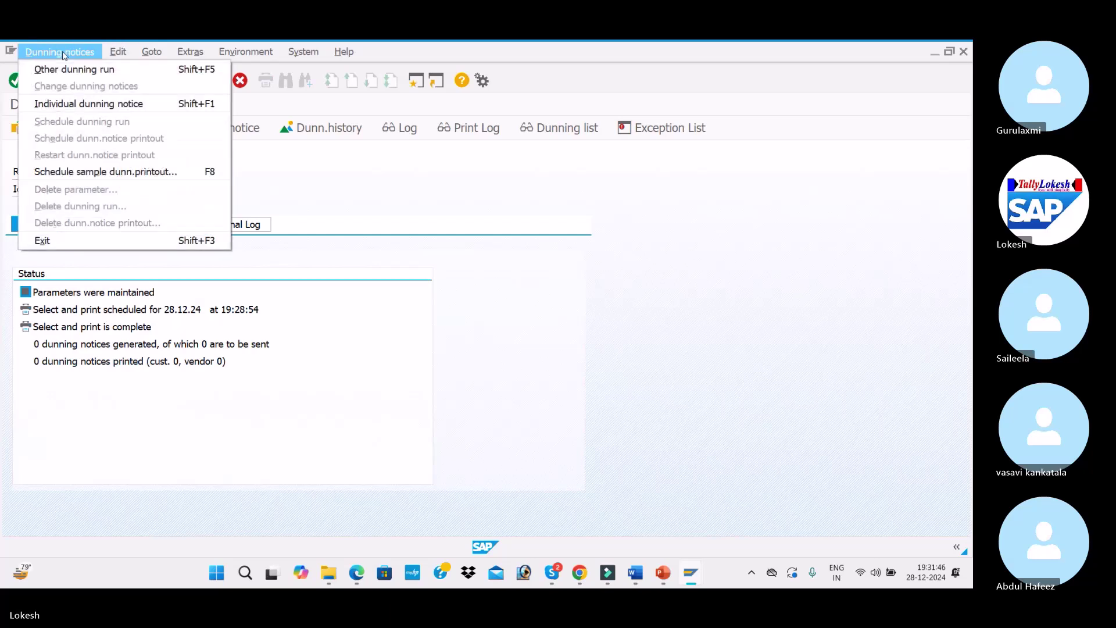
mouse_move(114, 51)
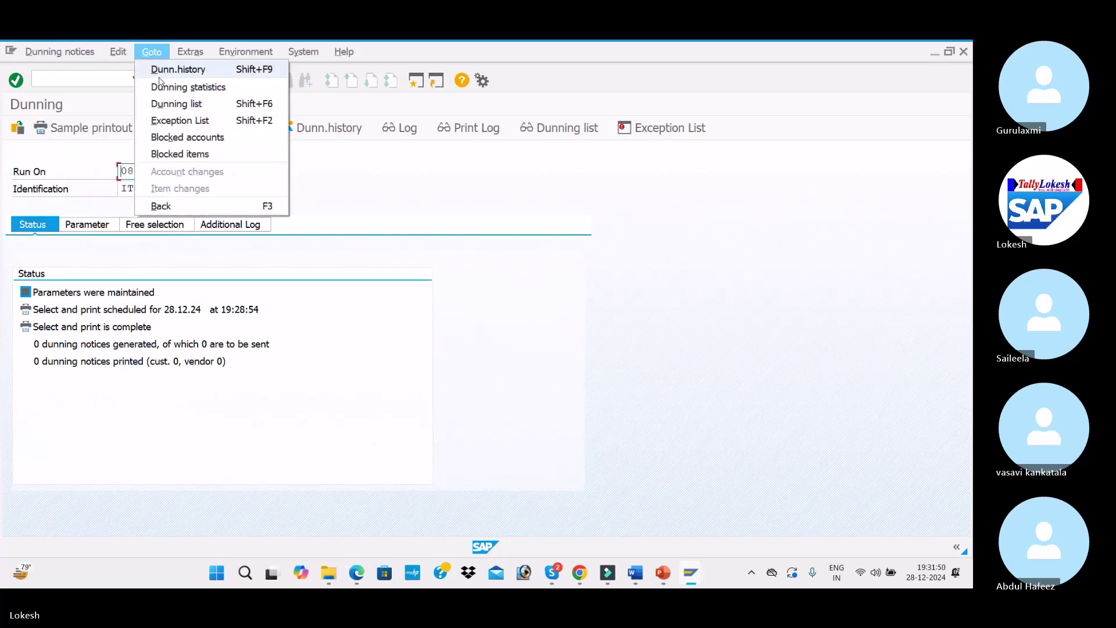
left_click(161, 105)
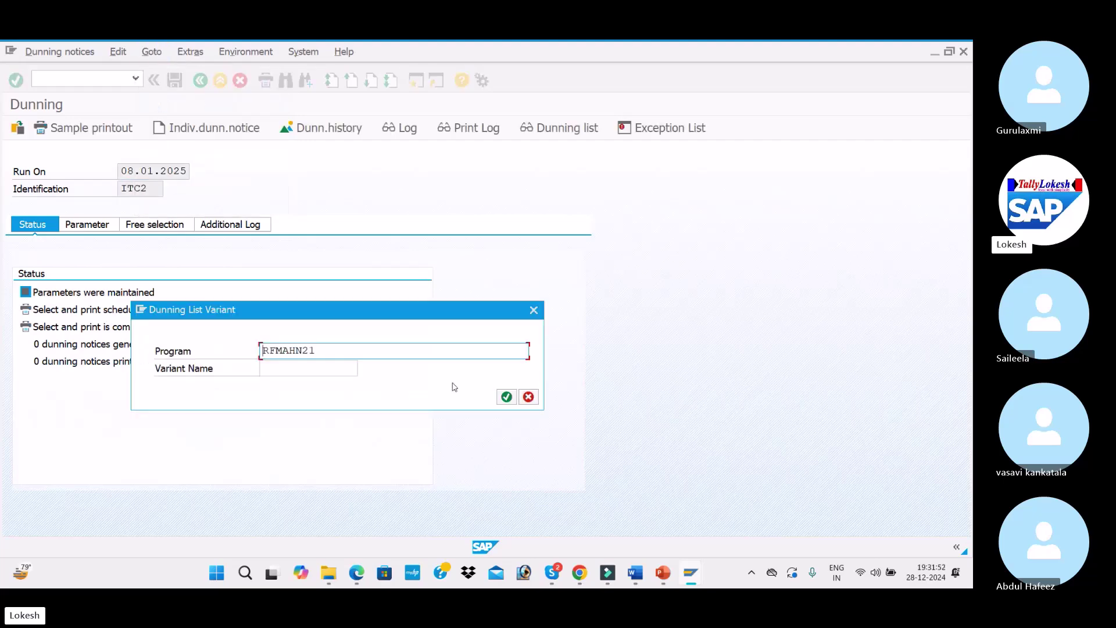
Confirm the ITC2 dunning list is empty, then open and leave the dunning history
left_click(506, 397)
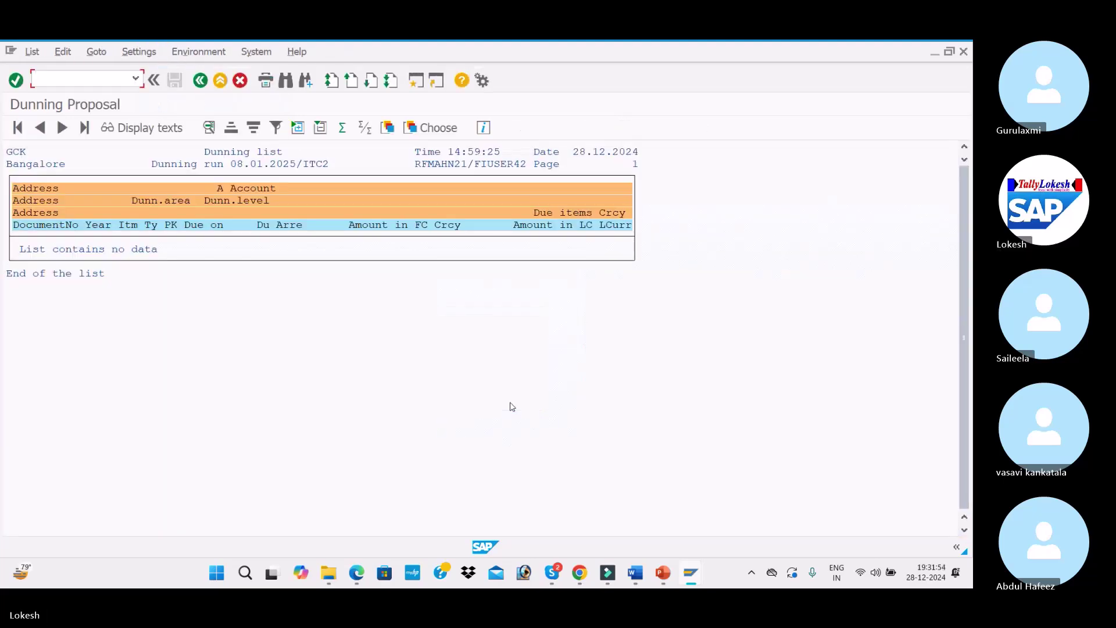
left_click(200, 80)
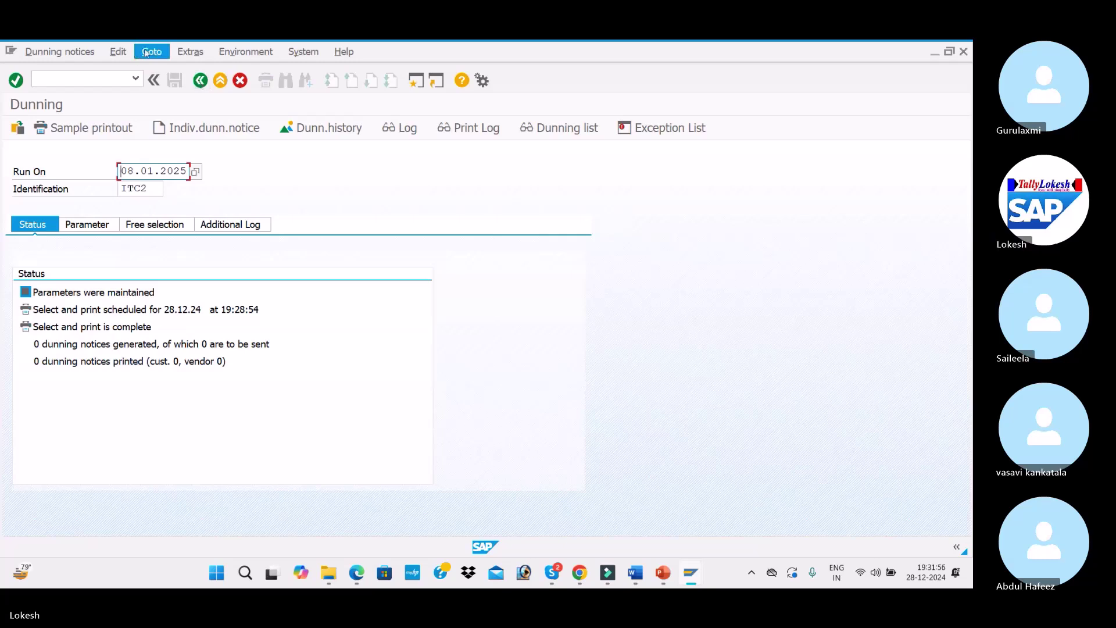
left_click(146, 52)
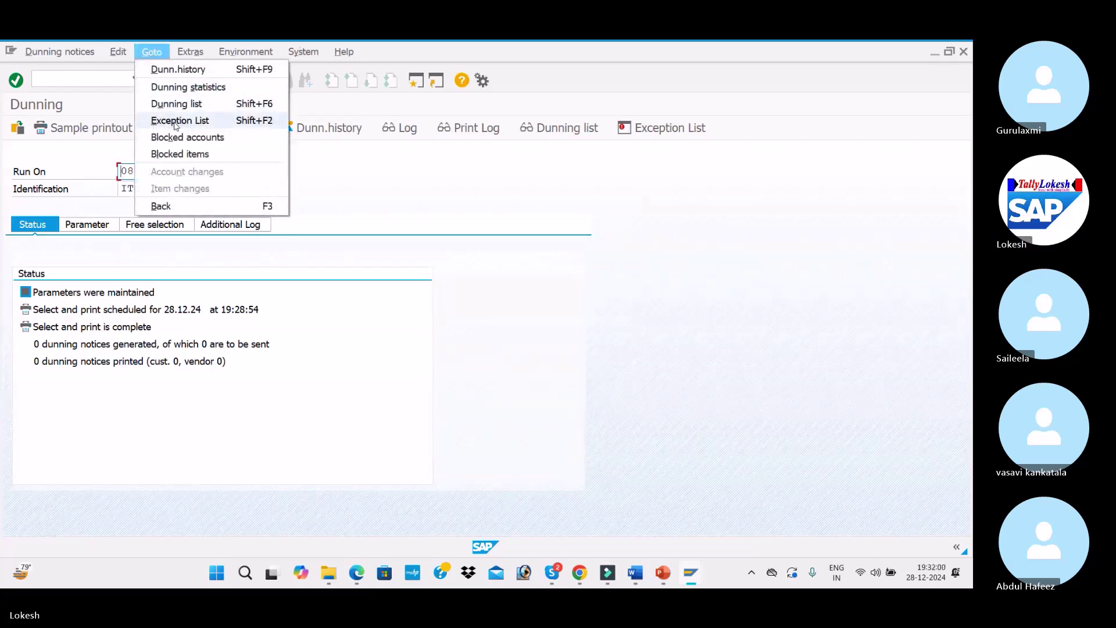
left_click(185, 73)
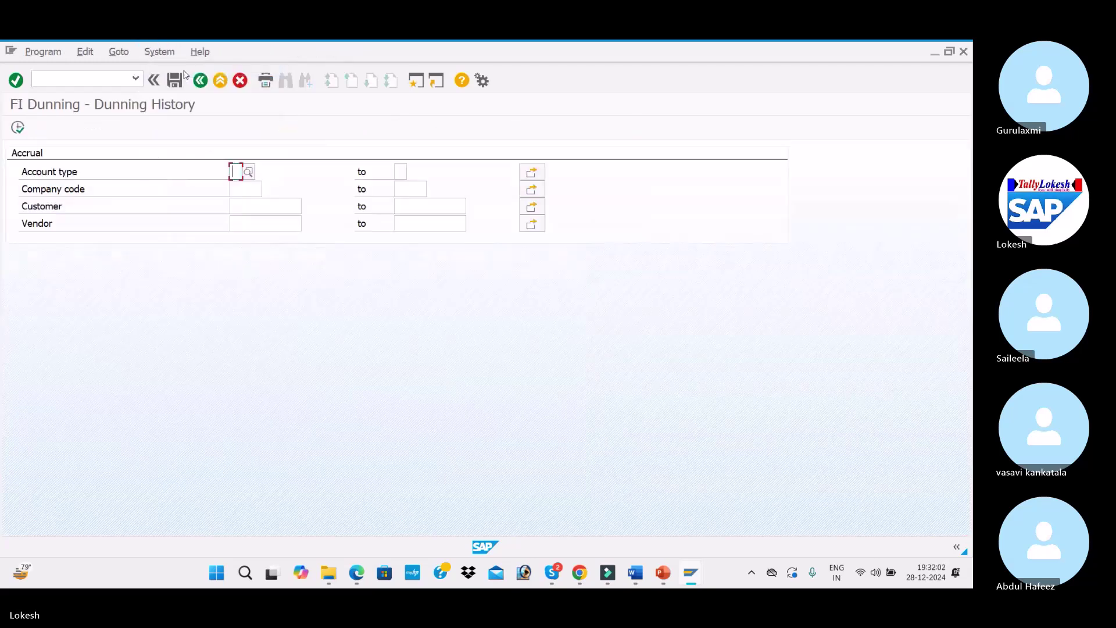
left_click(201, 80)
Restart the dunning transaction with /n and F150
left_click(83, 74)
type("/n")
key("Return")
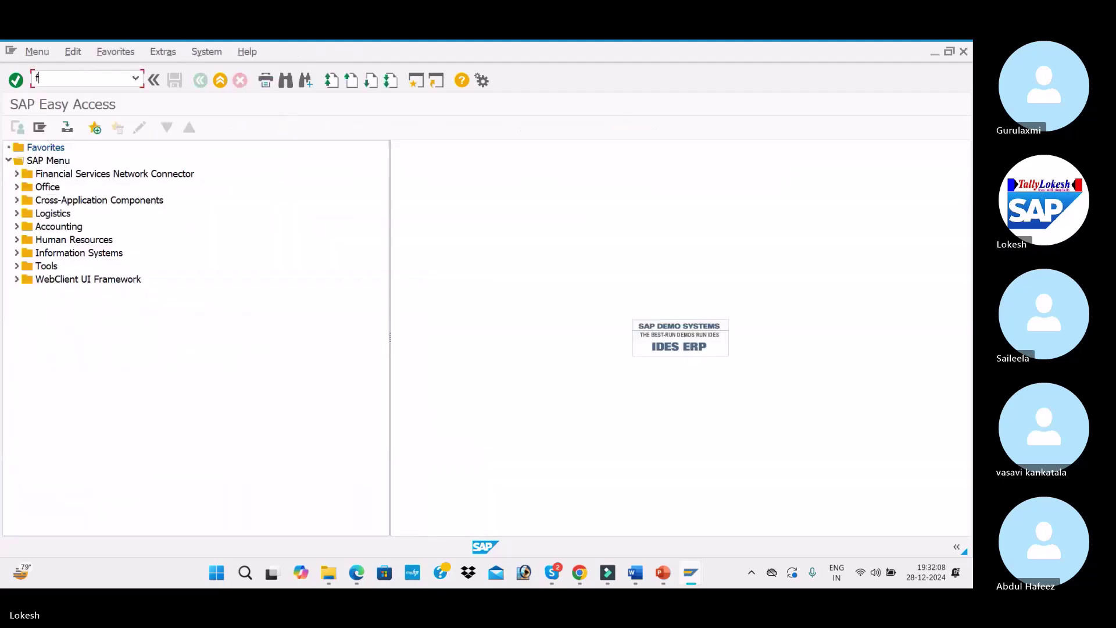
type("F150")
key("Return")
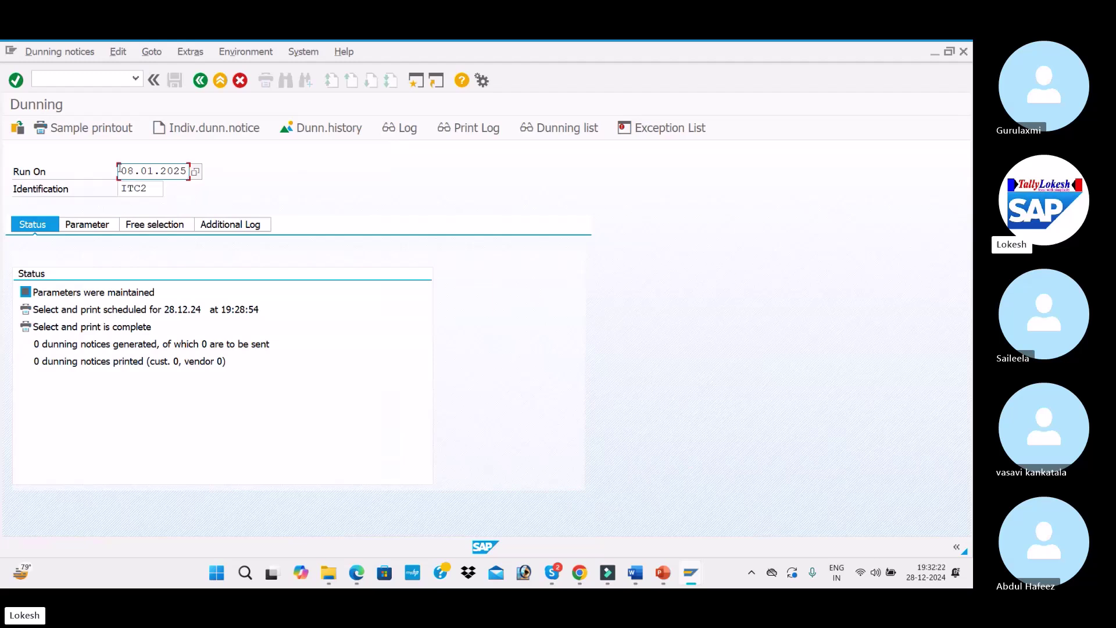
Create dunning run ITT1 dated 07.01.2025
left_click_drag(119, 169, 219, 172)
type("07")
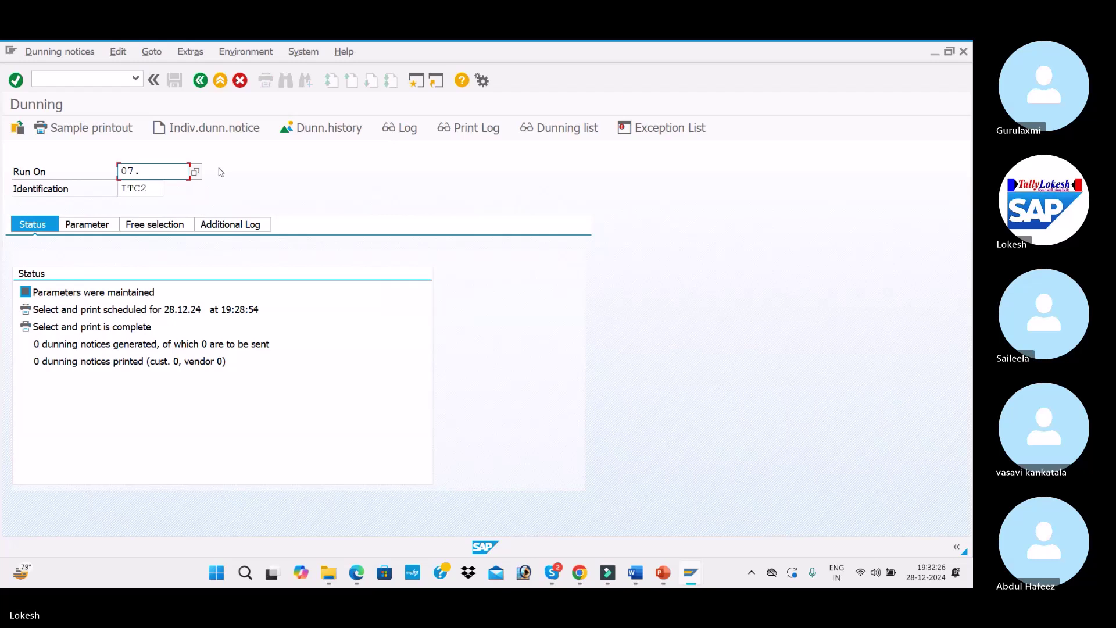
type(".01.2025")
left_click(162, 187)
key("BackSpace")
key("BackSpace")
key("BackSpace")
key("BackSpace")
type("ITT1")
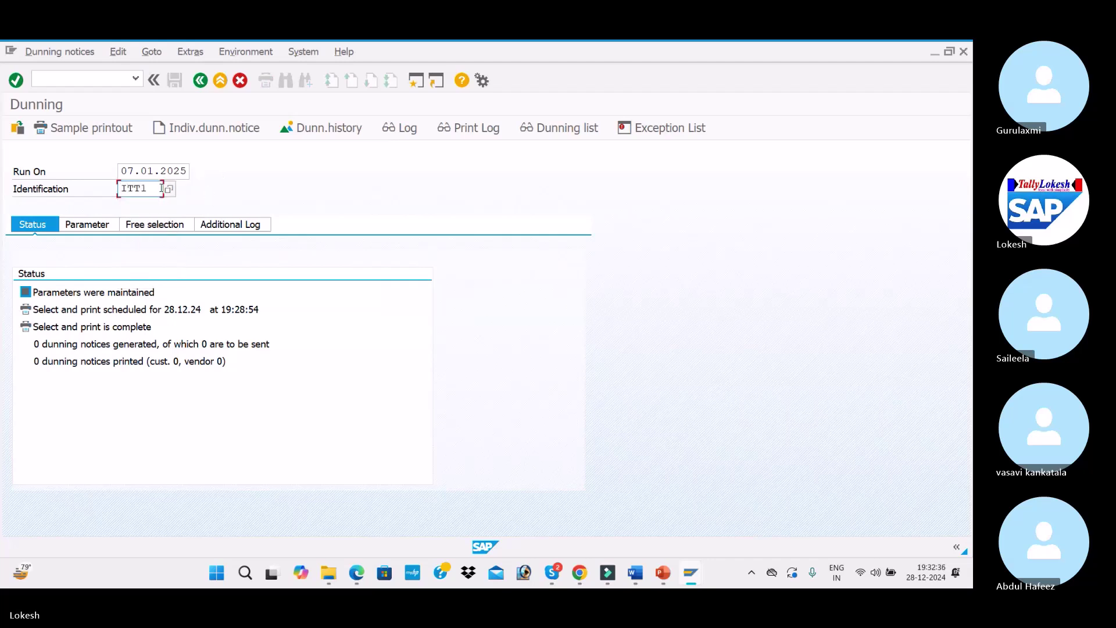
key("Return")
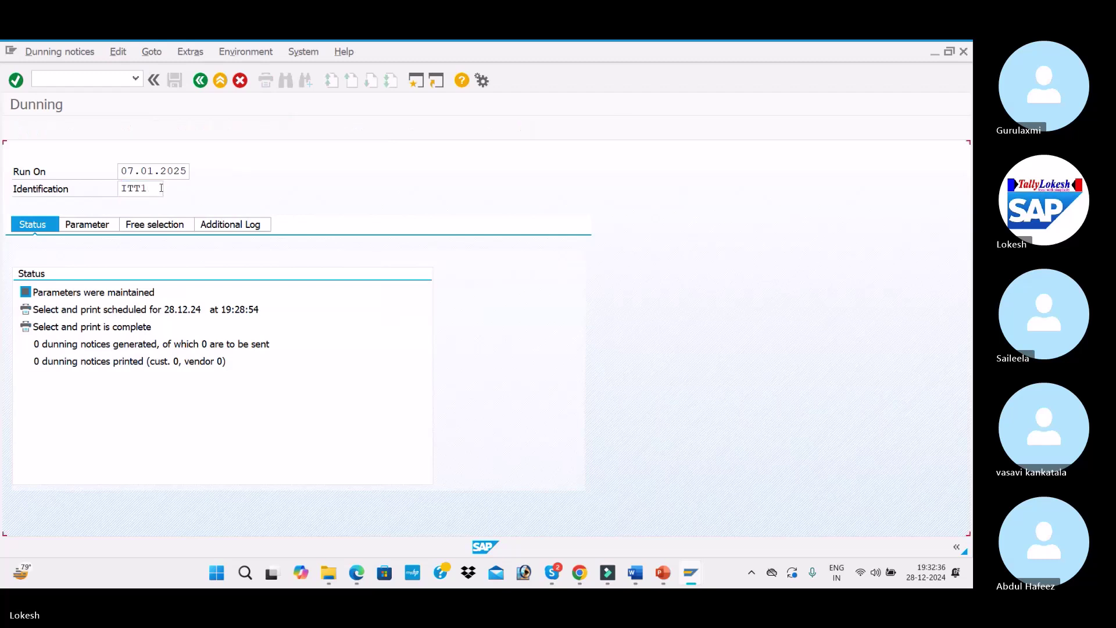
Set dunning date and documents-posted-up-to date 07.01.2025, company code DELI and customer 2010
left_click(87, 224)
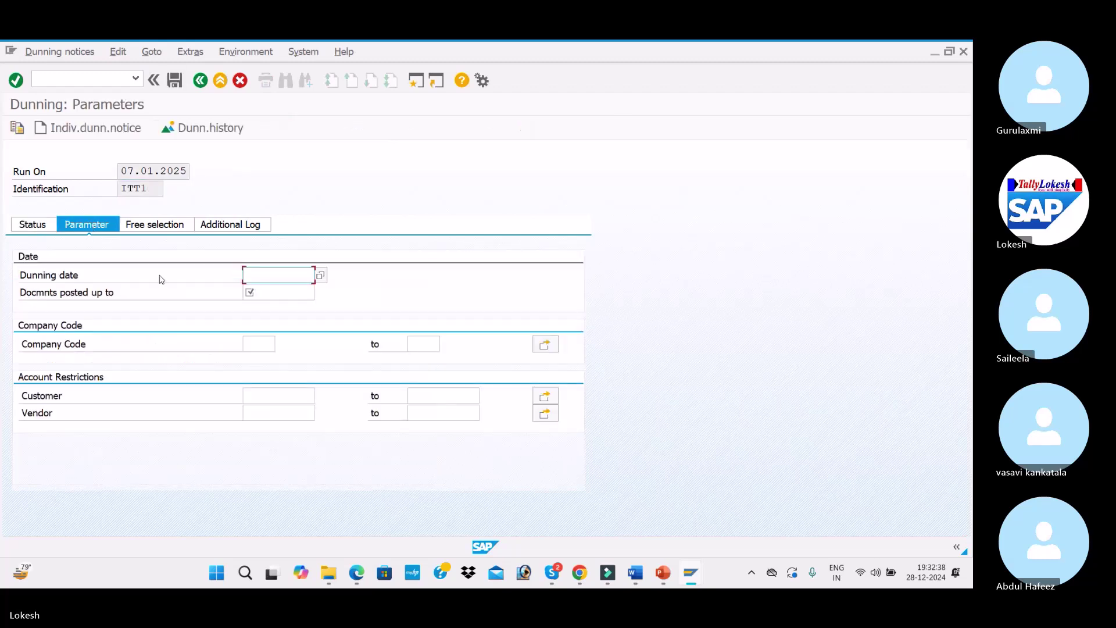
left_click(274, 275)
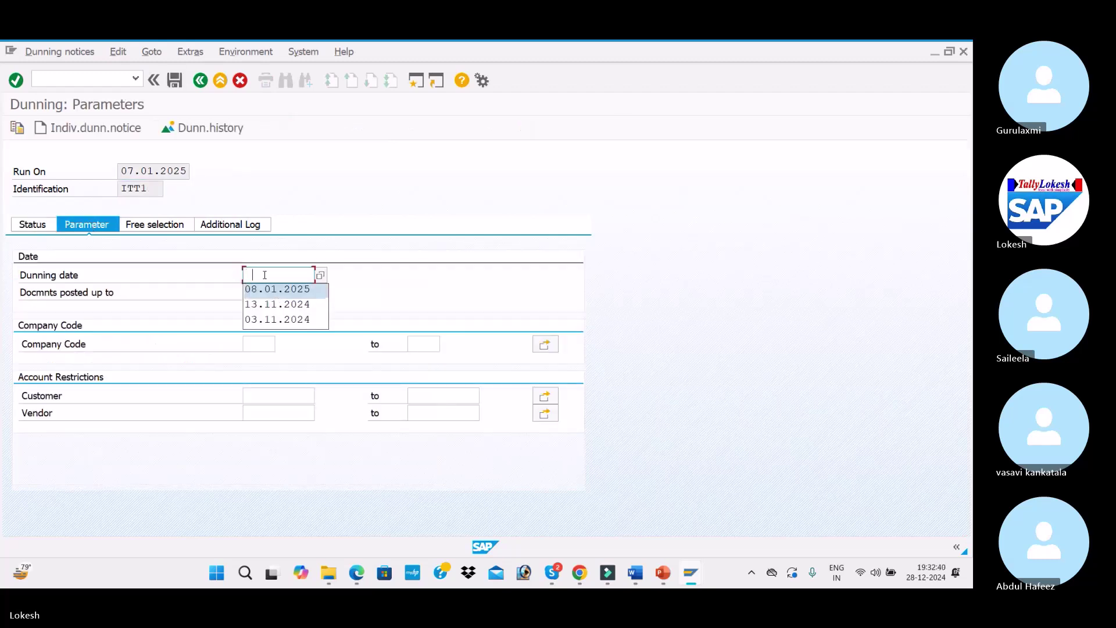
type("07")
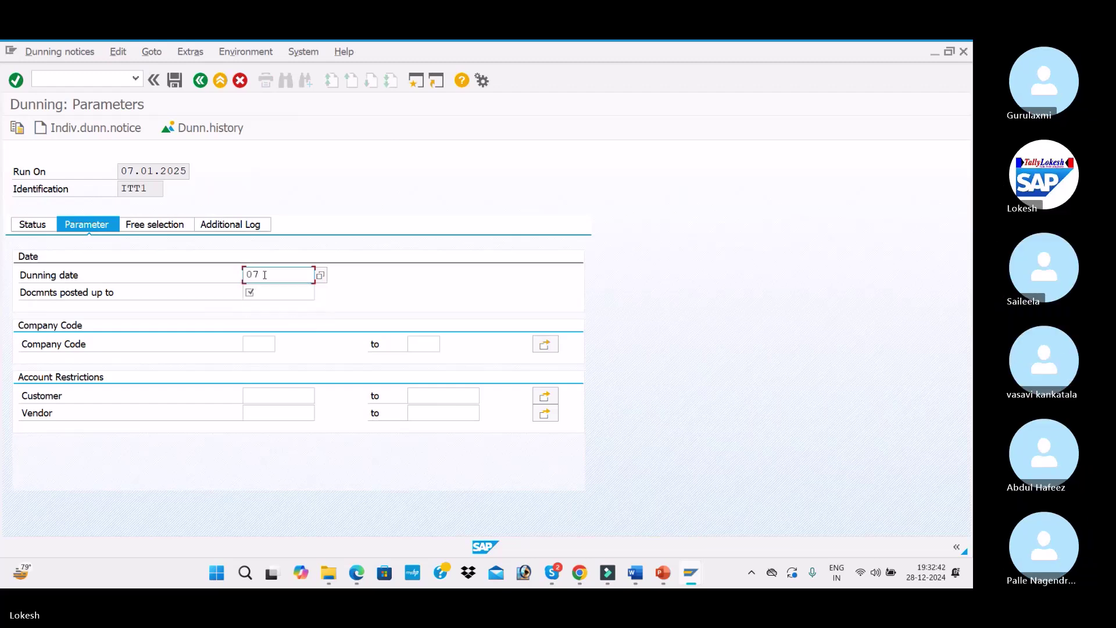
type(".01.202")
type("7")
key("Tab")
type("07.01")
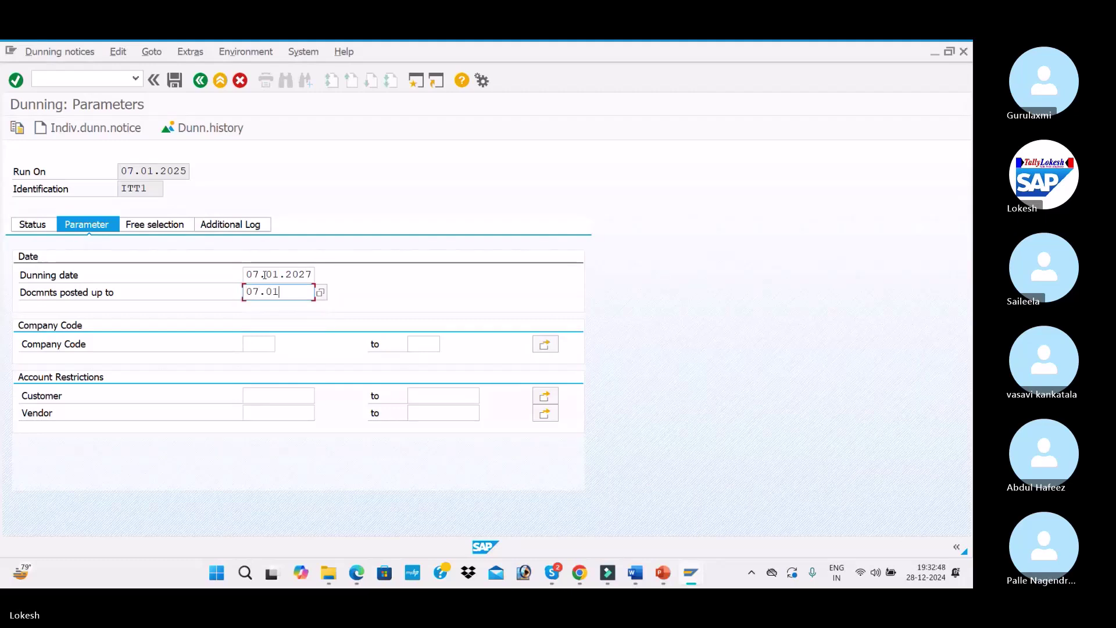
type(".2025")
key("Tab")
left_click(312, 273)
key("Tab")
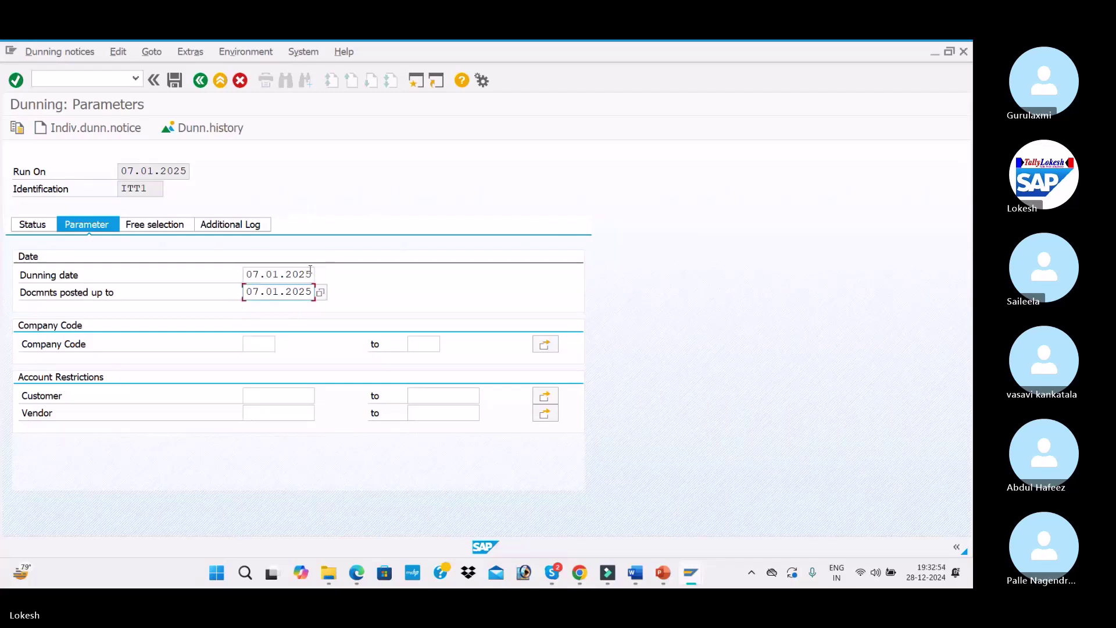
left_click(258, 344)
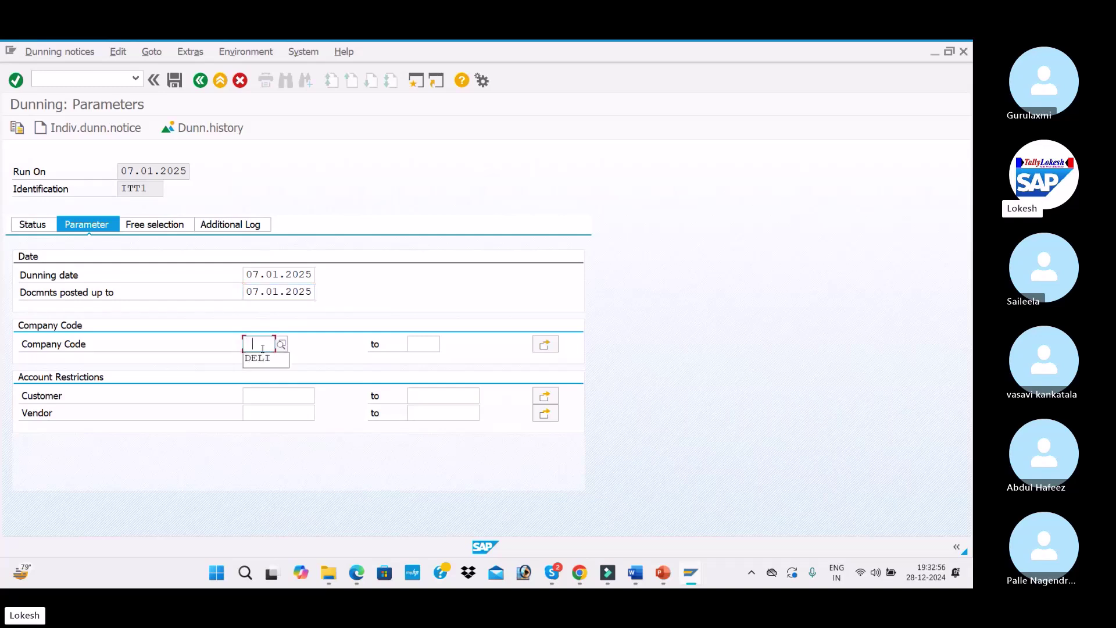
left_click(261, 358)
left_click(282, 394)
left_click(259, 409)
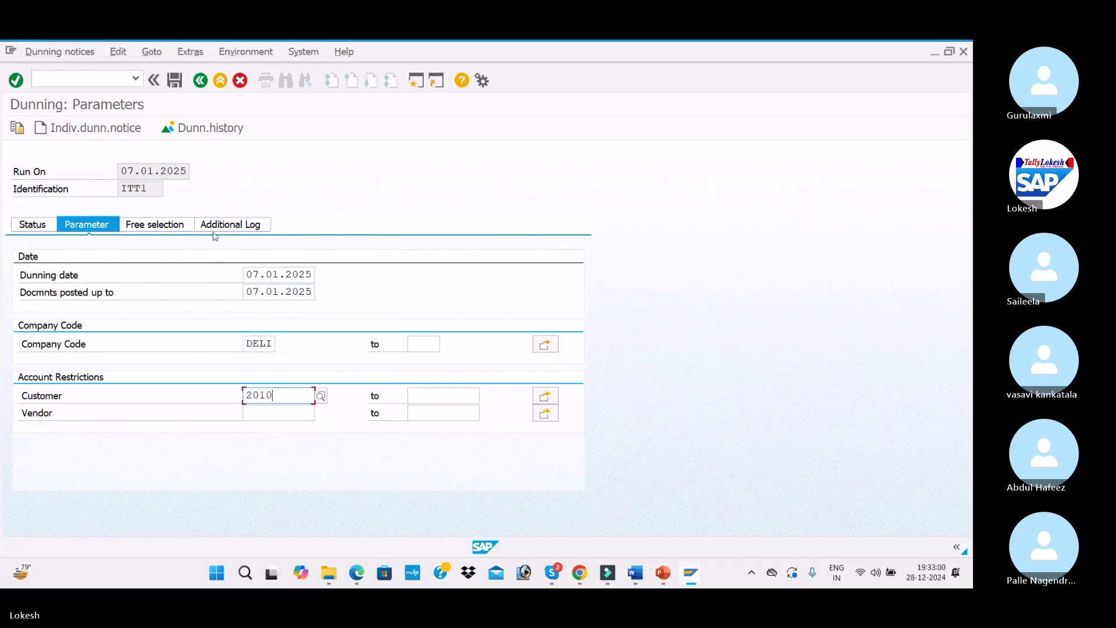
Add customer 2010 to the additional log and save the ITT1 parameters
left_click(227, 225)
left_click(310, 284)
left_click(301, 288)
left_click(33, 225)
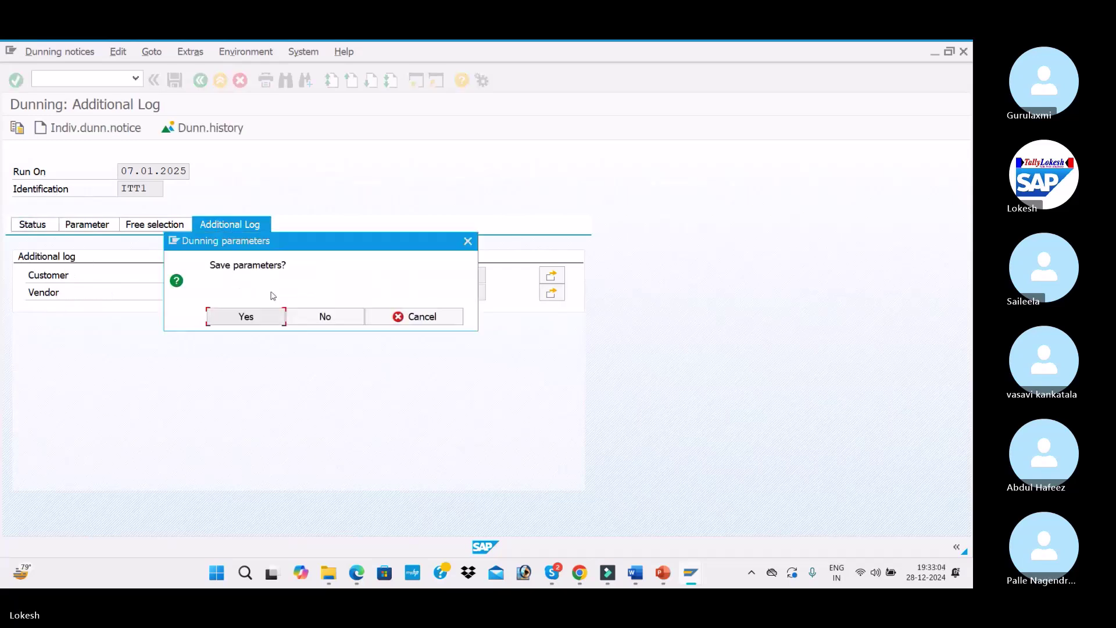
left_click(269, 314)
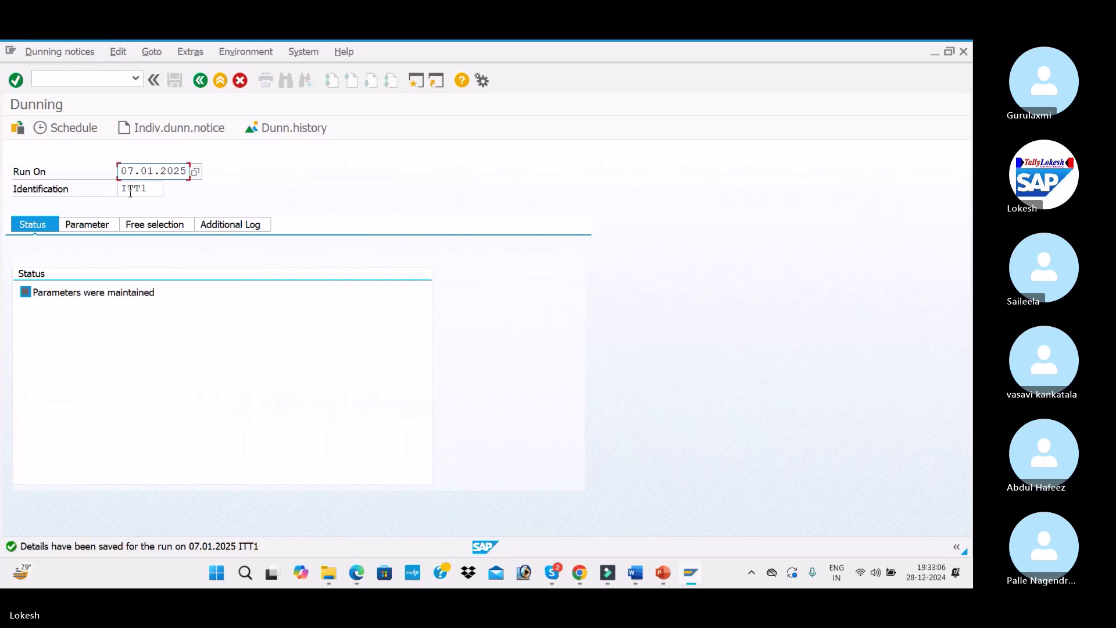
Schedule ITT1 selection and print immediately on LP01, then switch to customer 2010's line items
left_click(73, 128)
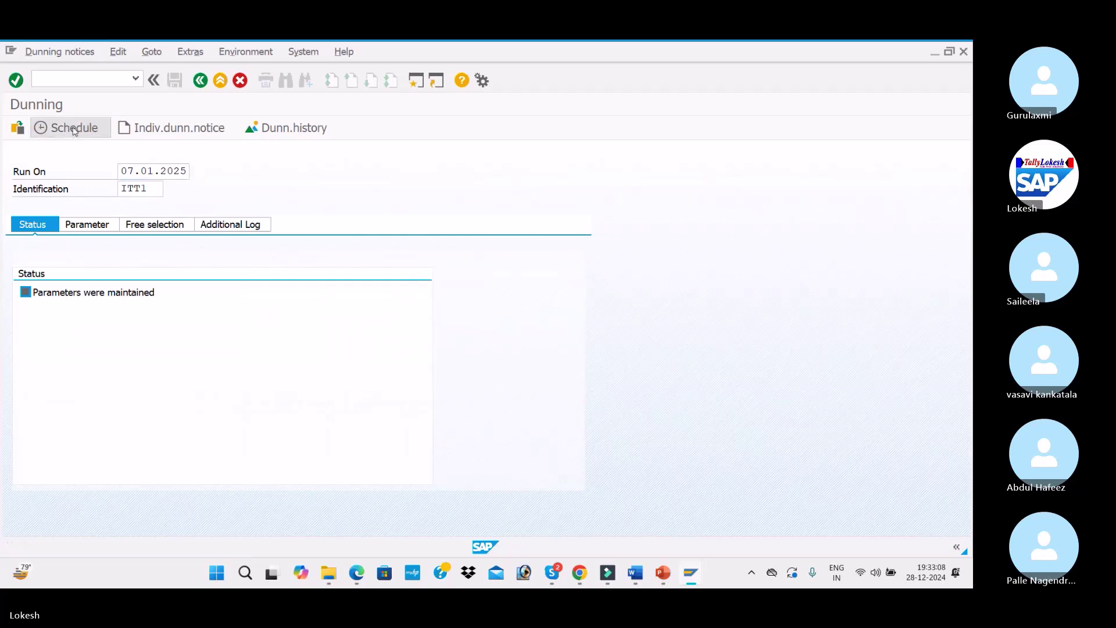
left_click(244, 405)
left_click(238, 418)
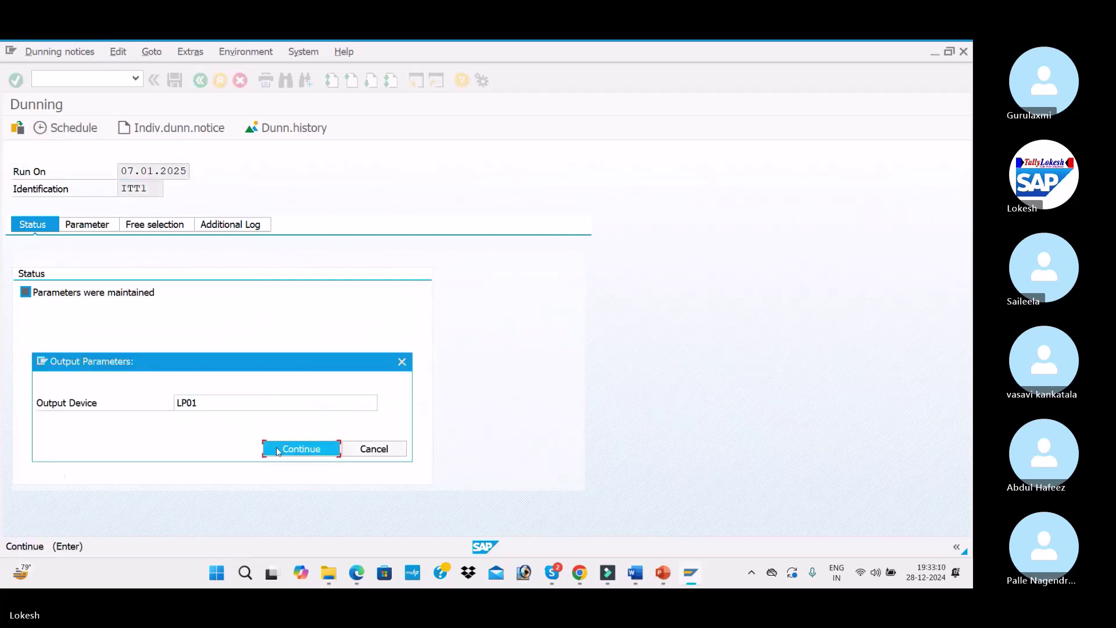
left_click(300, 448)
left_click(286, 334)
left_click(287, 403)
left_click(306, 467)
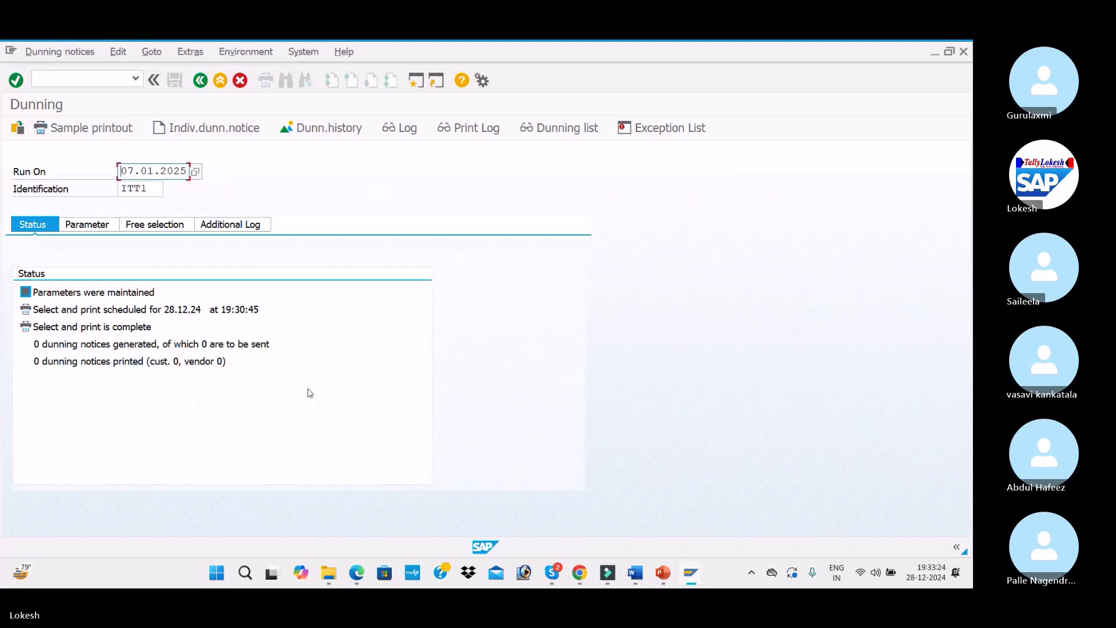
key("alt+Tab")
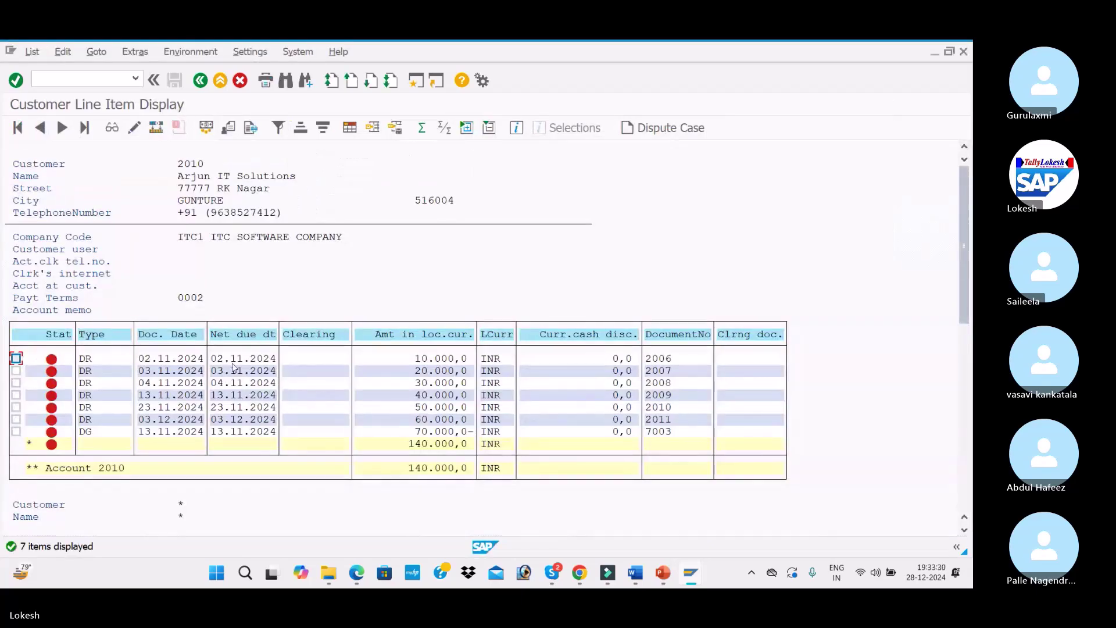
Return to run ITT1 and check its exception list shows no exceptions
key("alt+Tab")
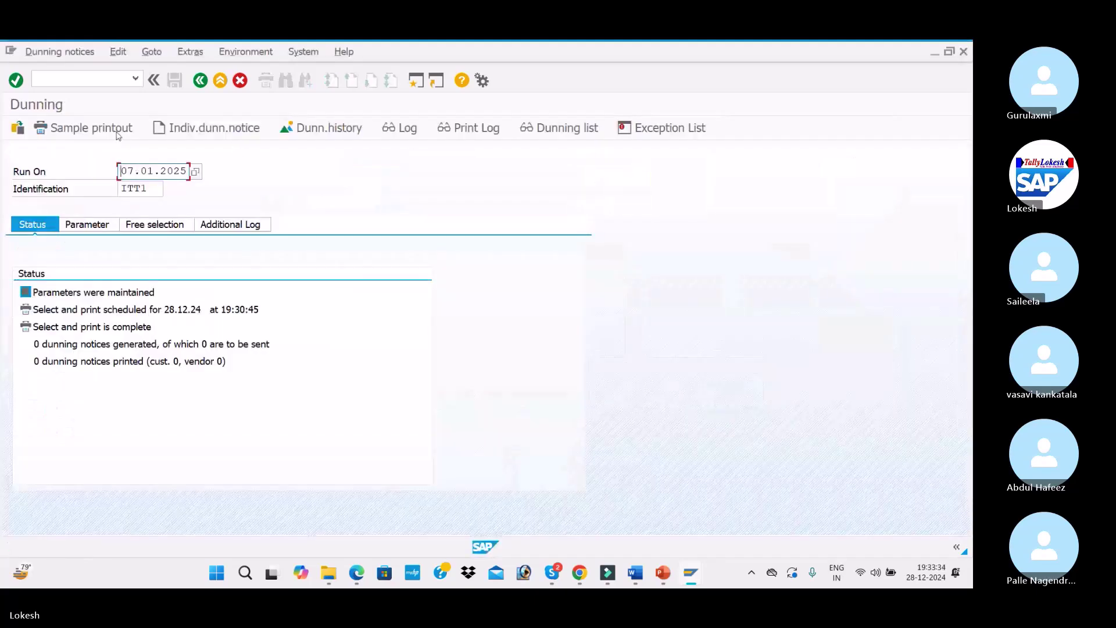
left_click(119, 53)
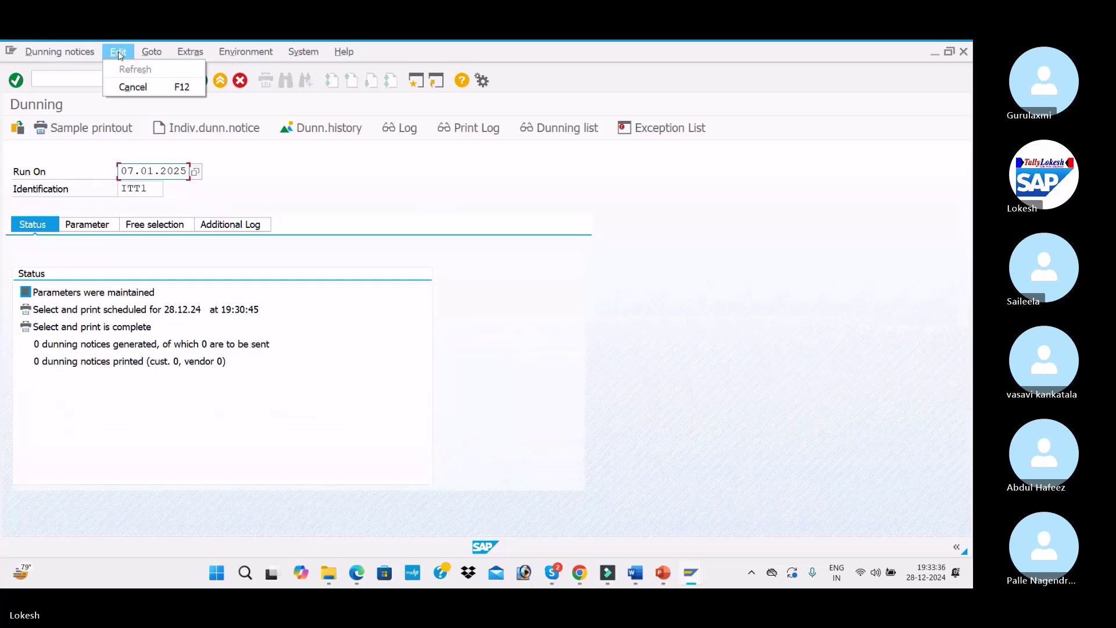
left_click(153, 54)
left_click(153, 53)
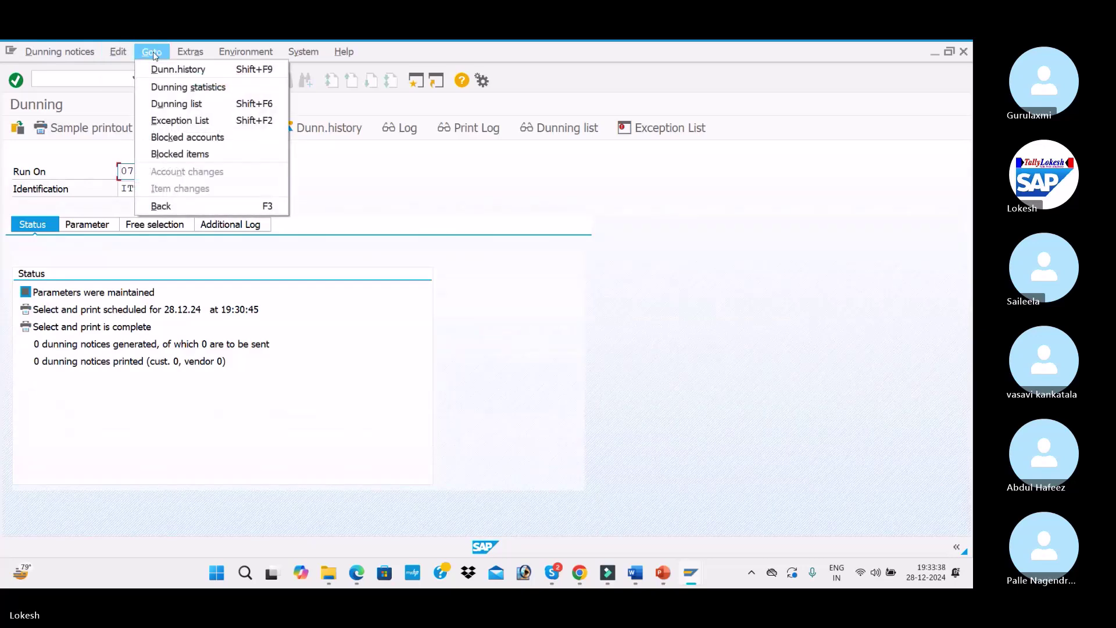
left_click(165, 121)
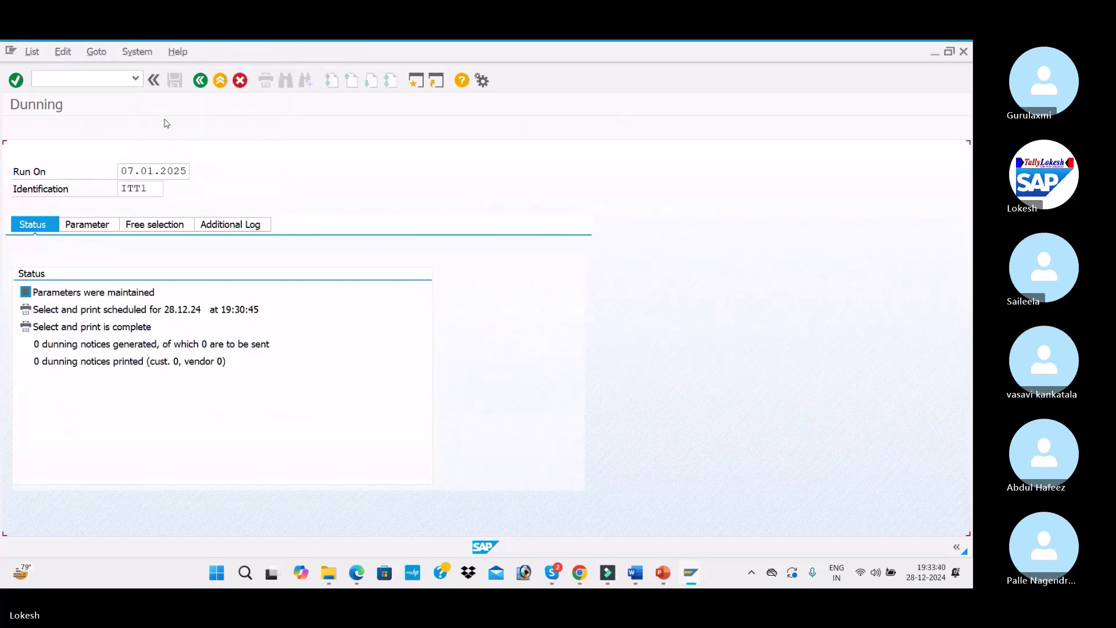
left_click(200, 81)
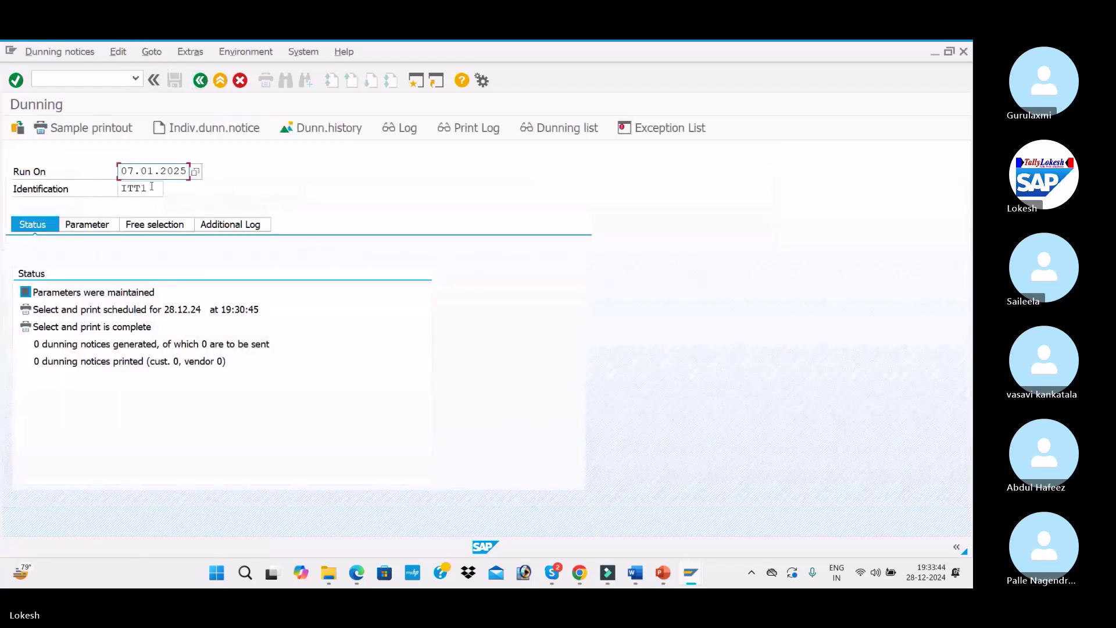
Open the Other dunning run dialog, cancel it, and return to the run date field
left_click(152, 54)
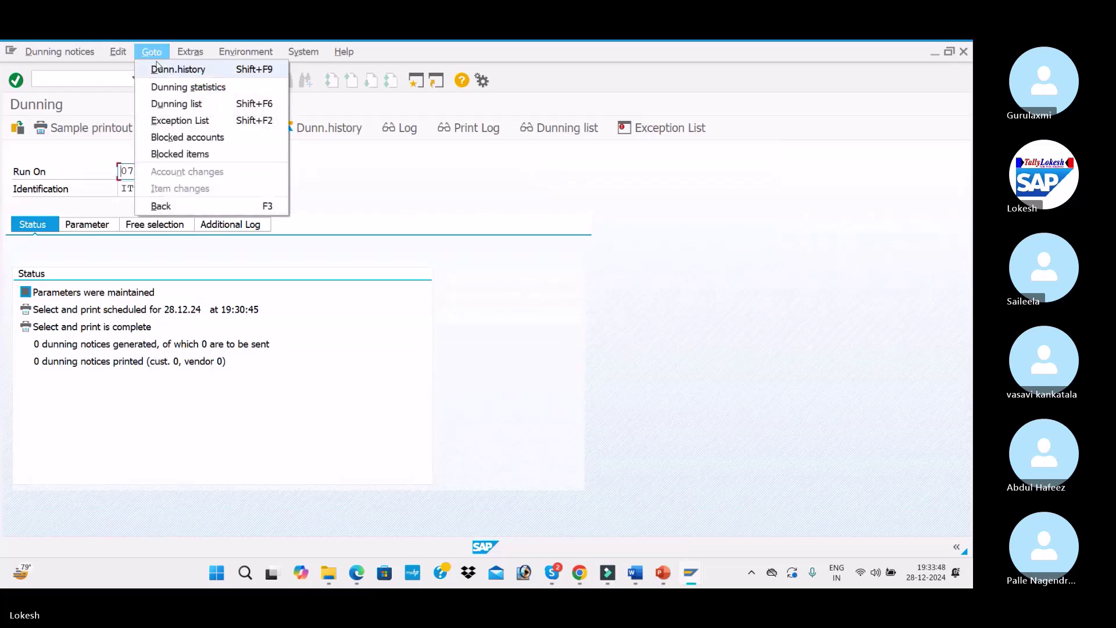
mouse_move(189, 56)
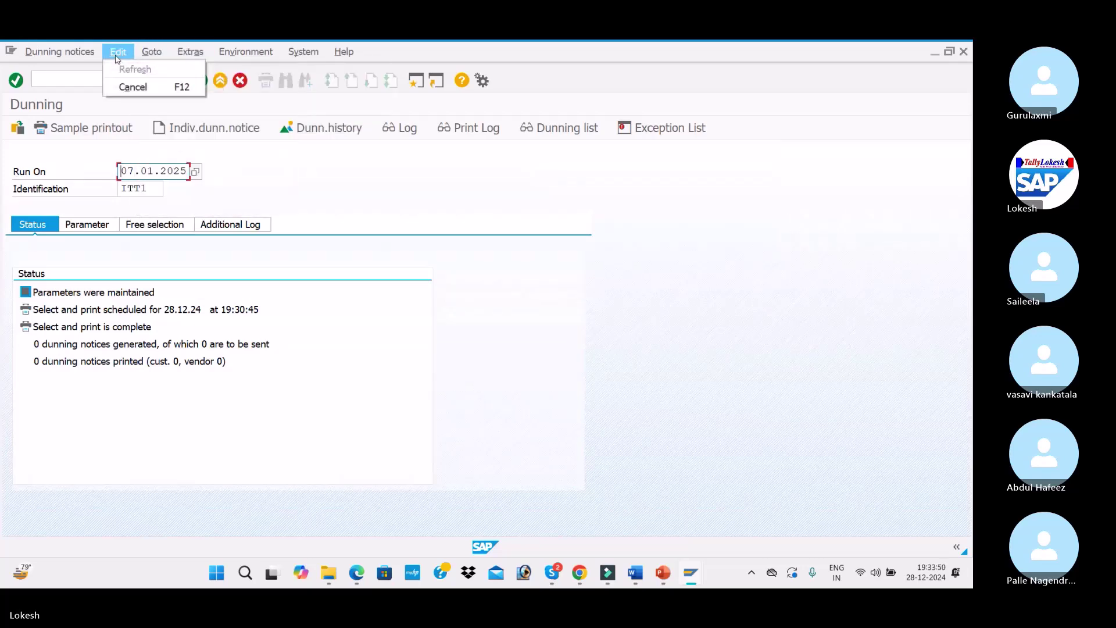
mouse_move(83, 58)
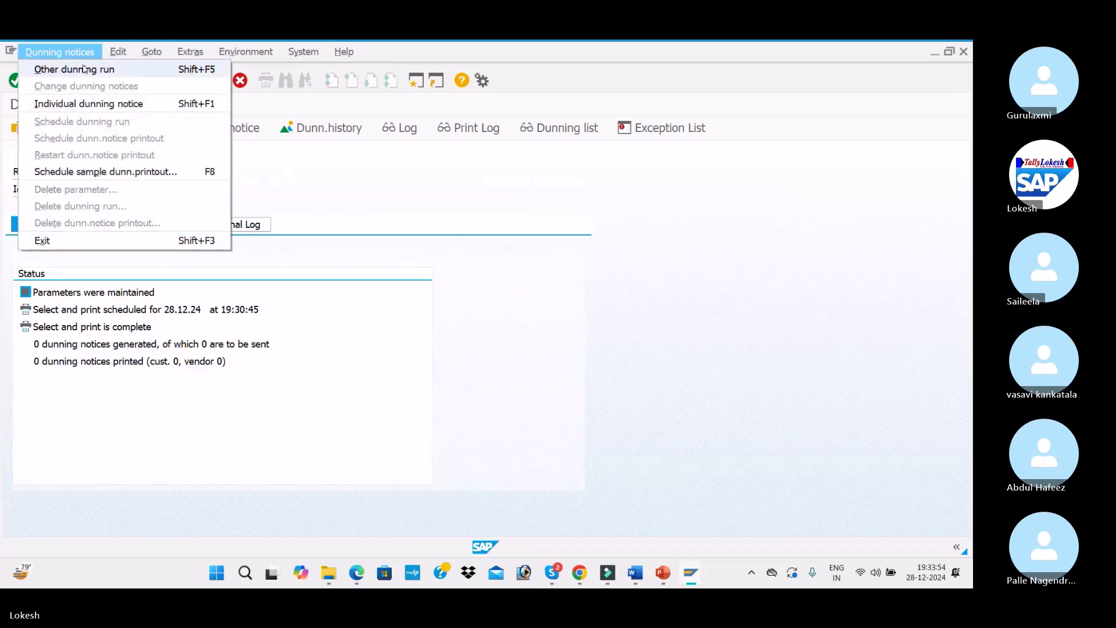
left_click(83, 69)
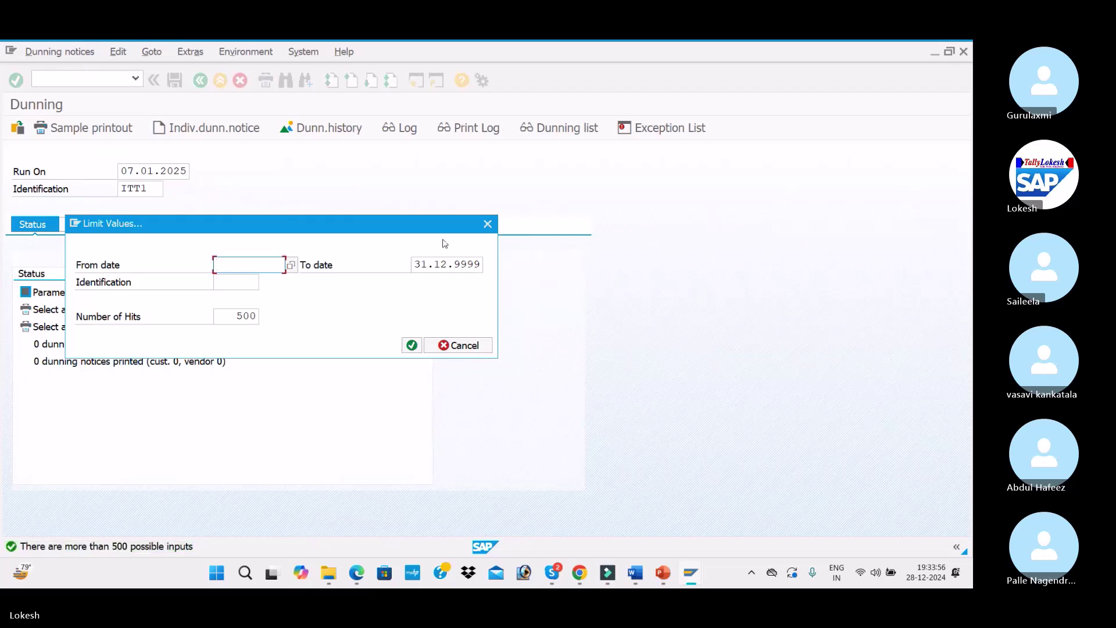
left_click(487, 224)
left_click(144, 189)
key("shift+Tab")
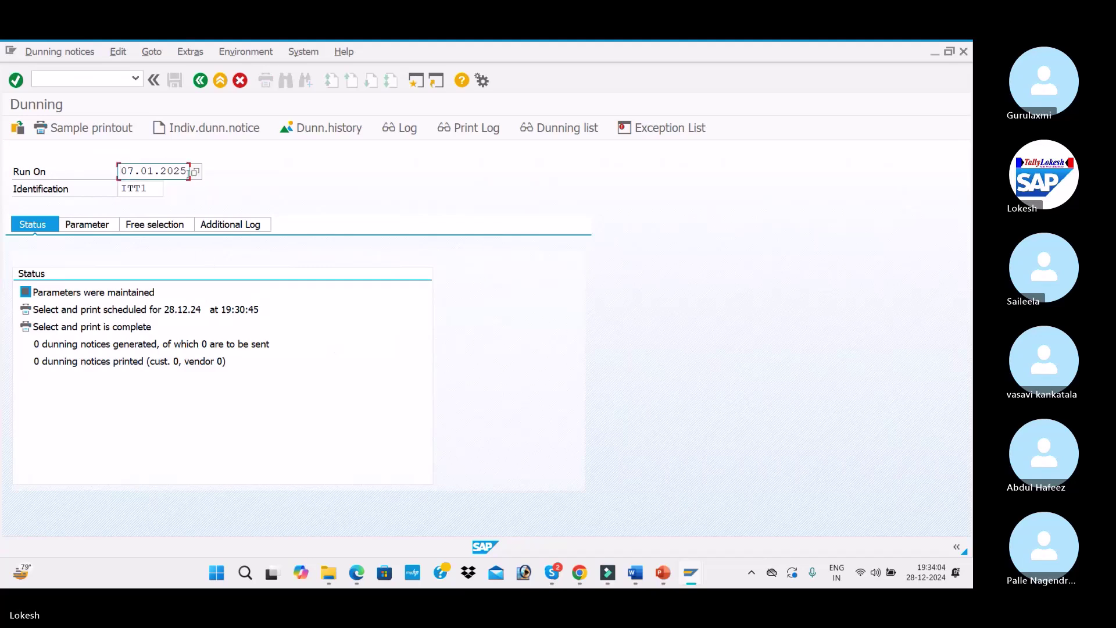
Replace the run date with 06.01.2025 and the identification with GHJK
key("BackSpace")
key("BackSpace")
key("BackSpace")
key("BackSpace")
key("BackSpace")
key("BackSpace")
key("BackSpace")
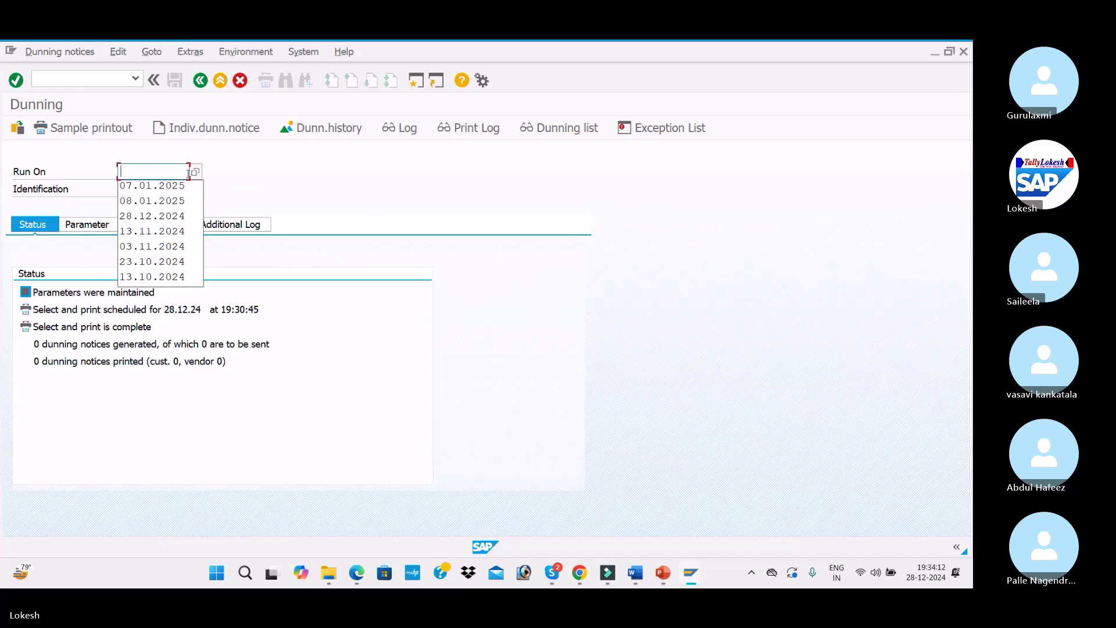
type("06.")
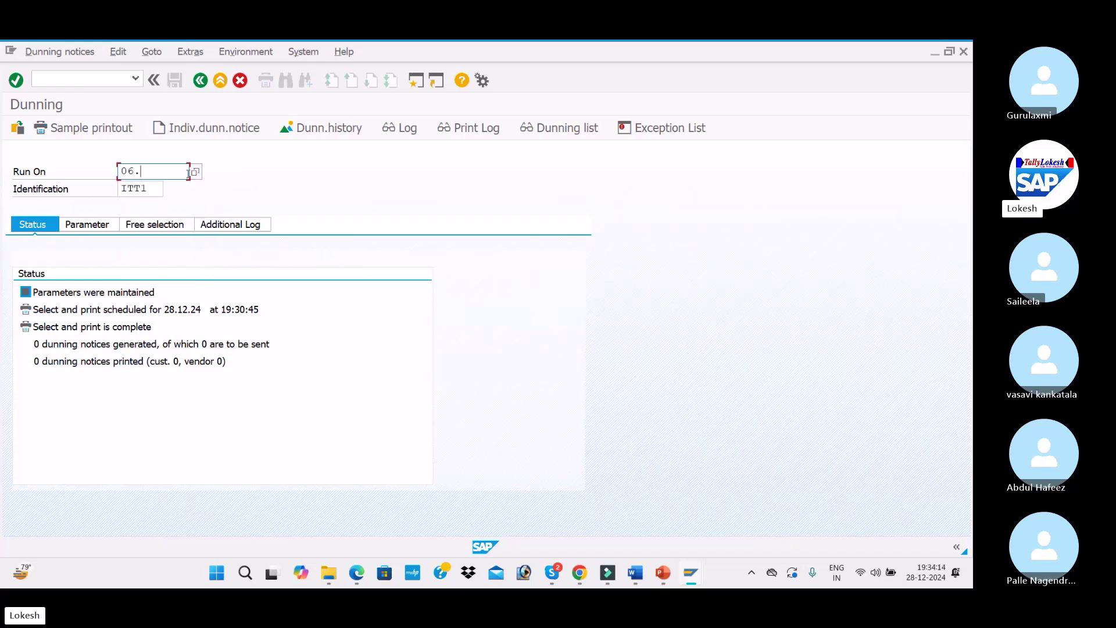
type("01.2025")
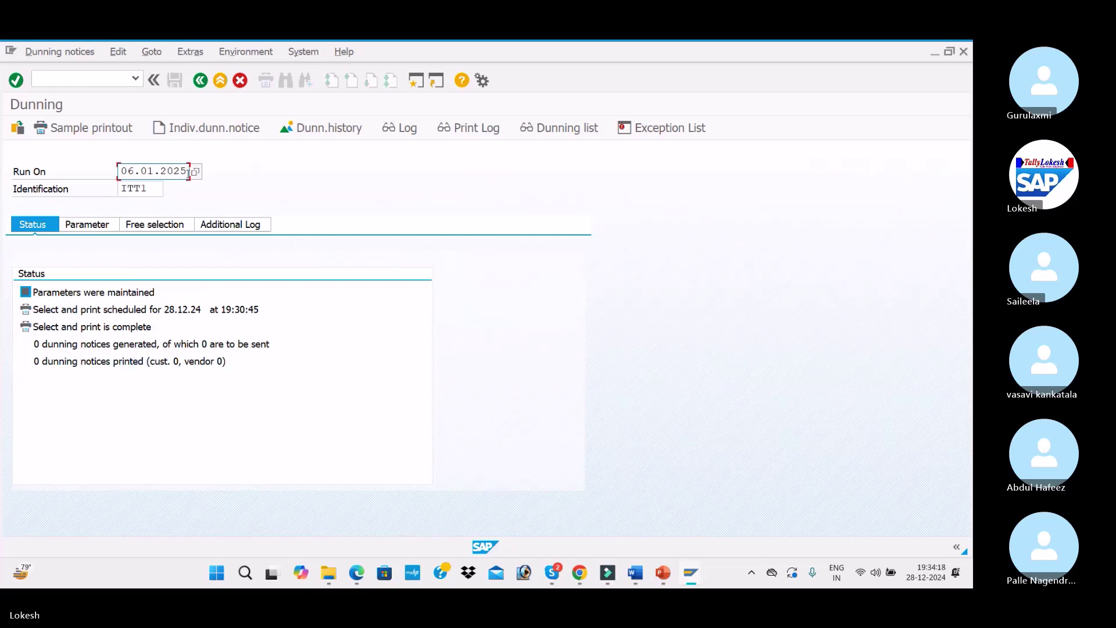
key("Tab")
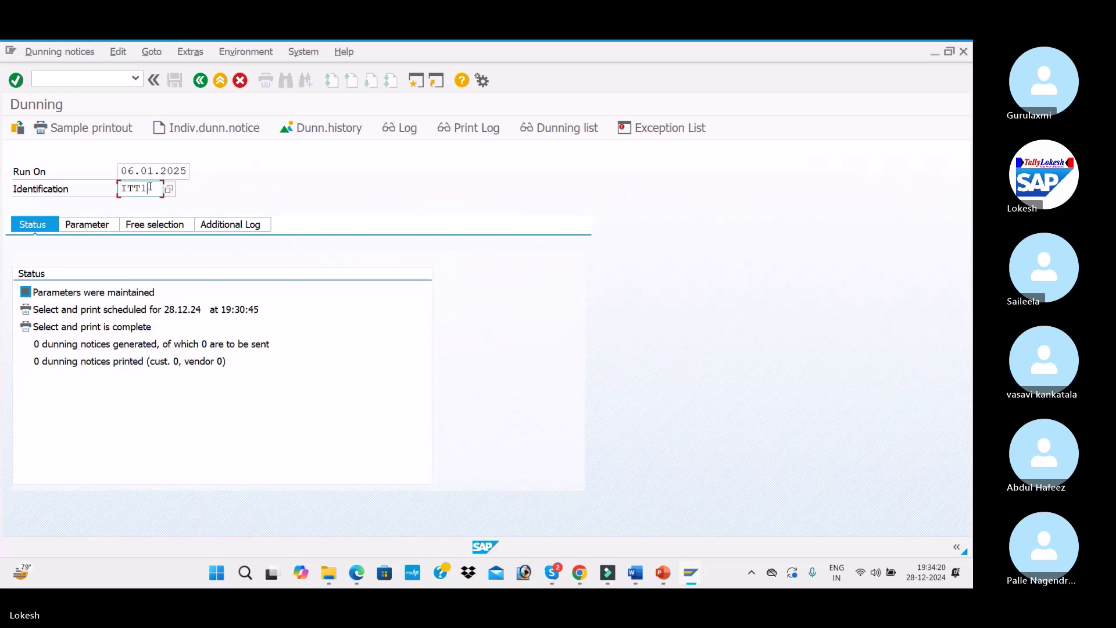
key("BackSpace")
key("BackSpace")
key("BackSpace")
key("BackSpace")
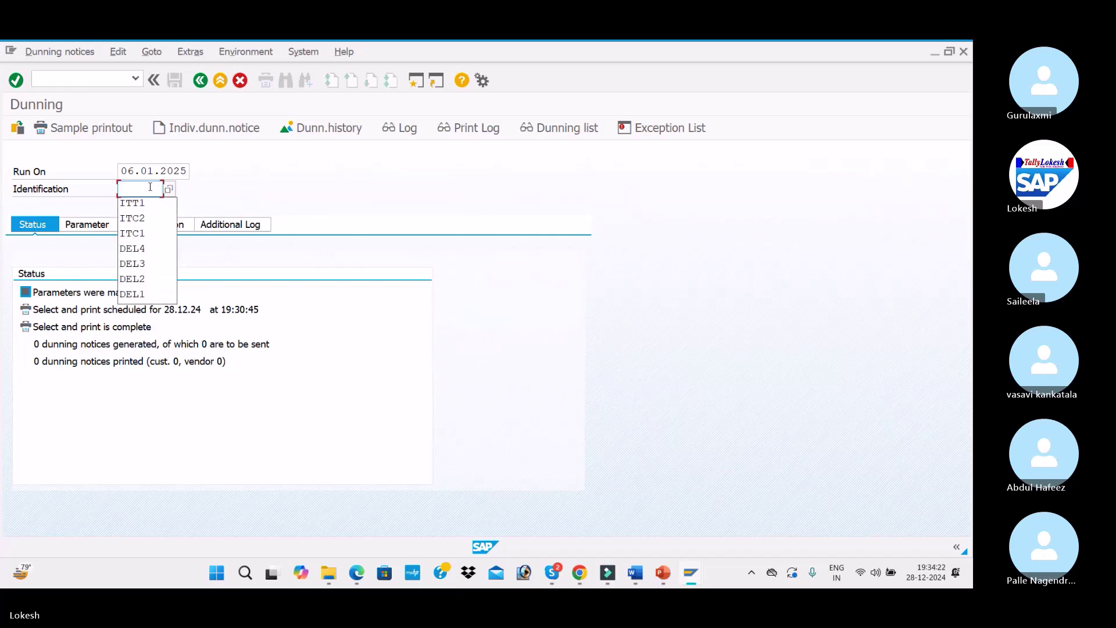
type("GHJK")
key("Return")
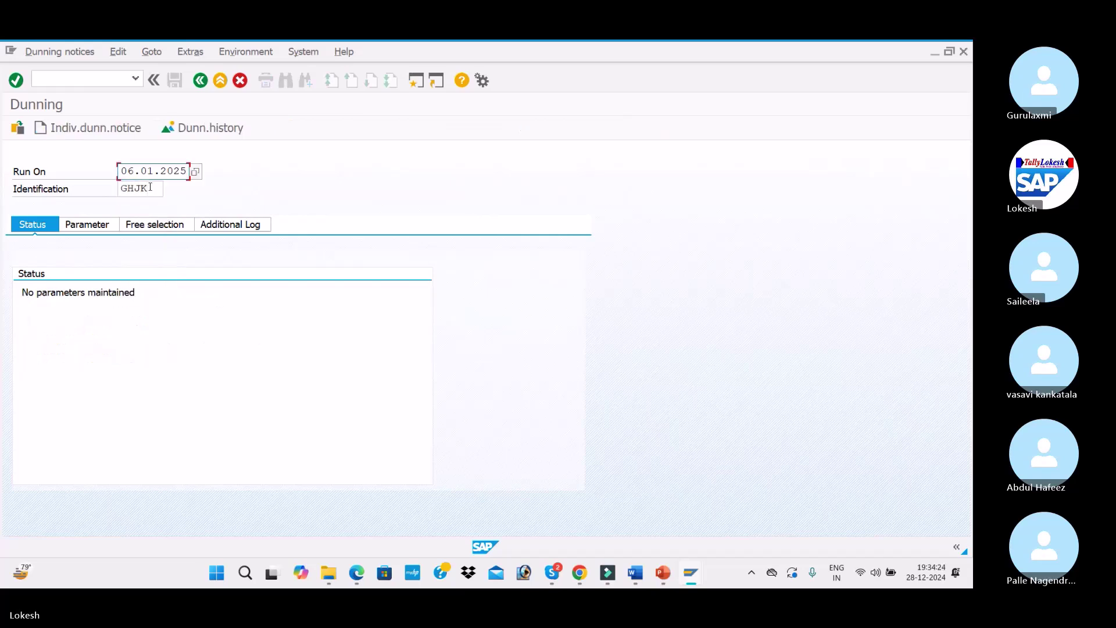
Set the dunning date and documents-posted-up-to date to 06.01.2025
left_click(87, 224)
left_click(278, 274)
left_click(279, 288)
left_click(279, 289)
left_click(245, 274)
type("06")
key("Tab")
type("06.01.2025")
key("Tab")
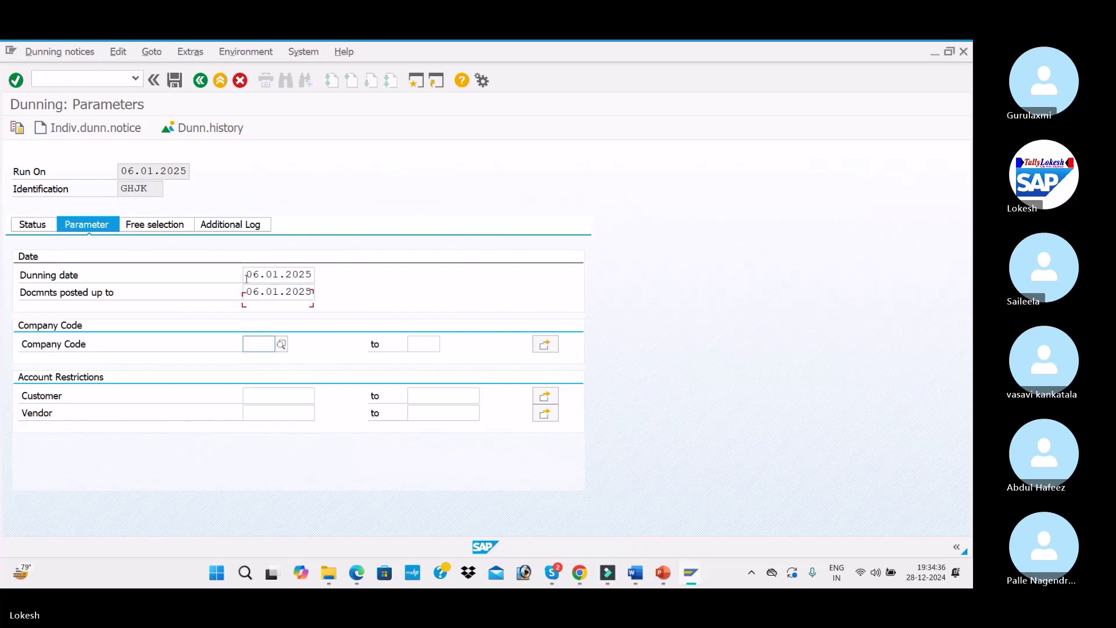
Correct the company code from DELI to ITC1 and restrict the run to customer 2010
type("DELI")
key("Tab")
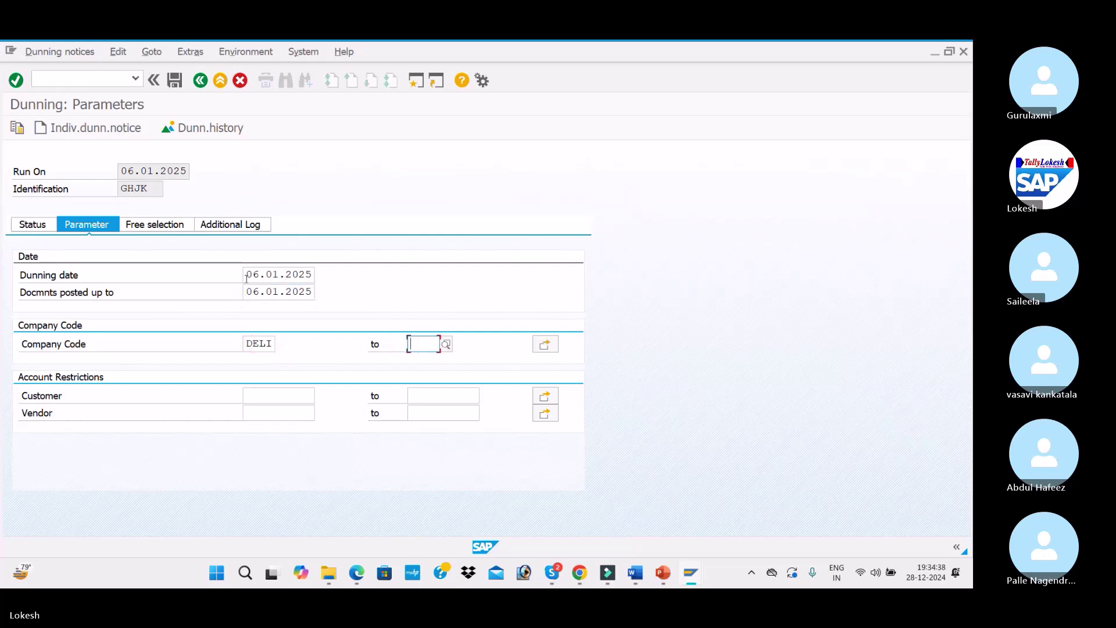
left_click(262, 344)
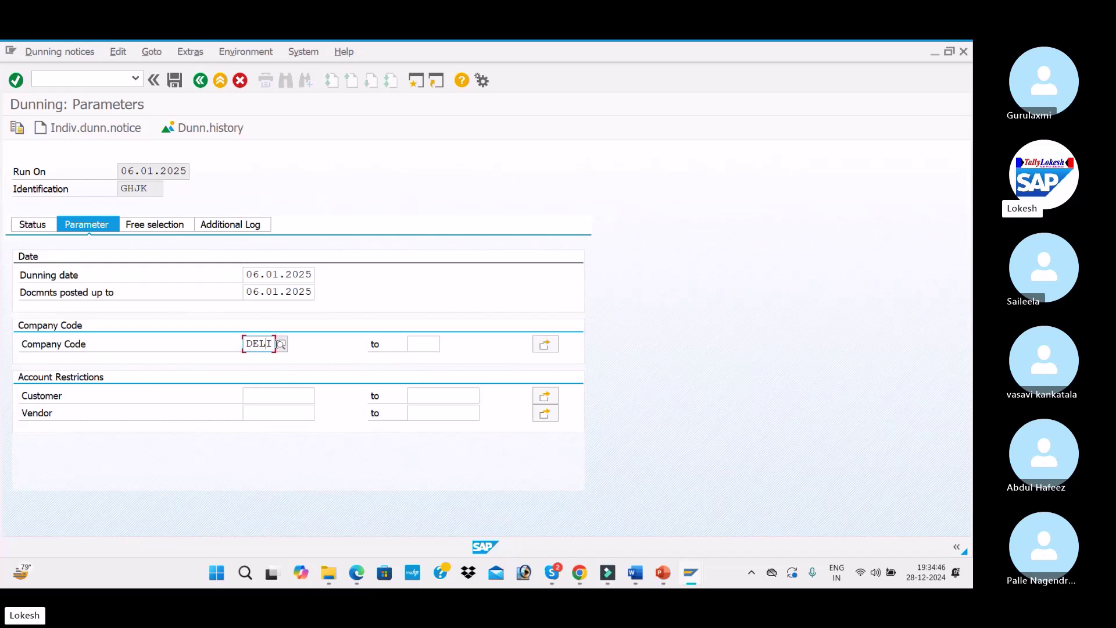
key("BackSpace")
key("BackSpace")
key("BackSpace")
key("BackSpace")
key("BackSpace")
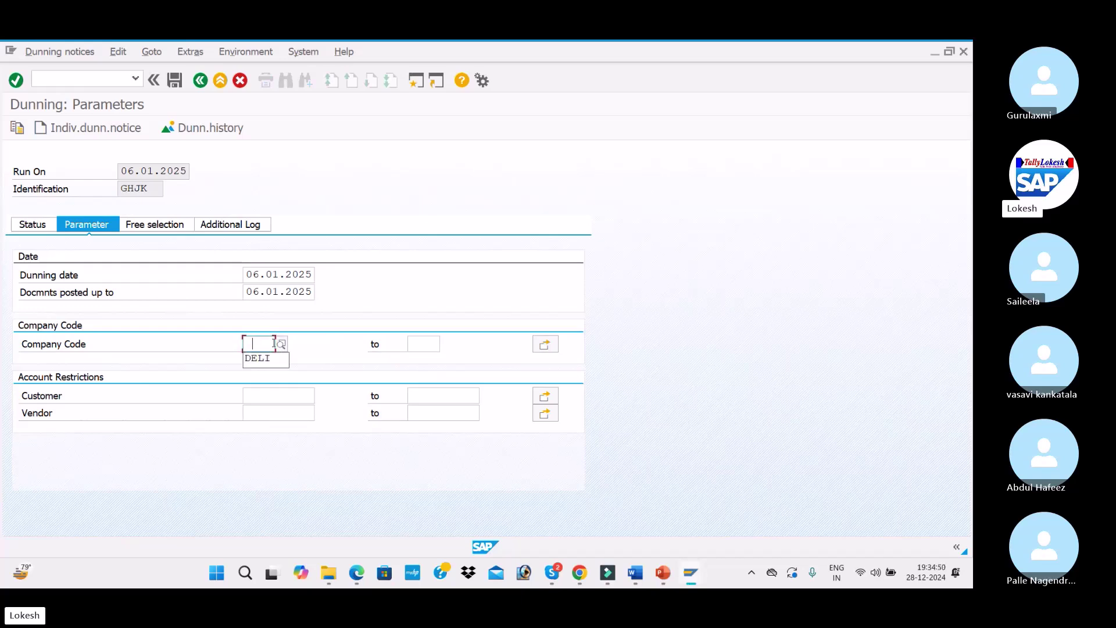
type("ITC1")
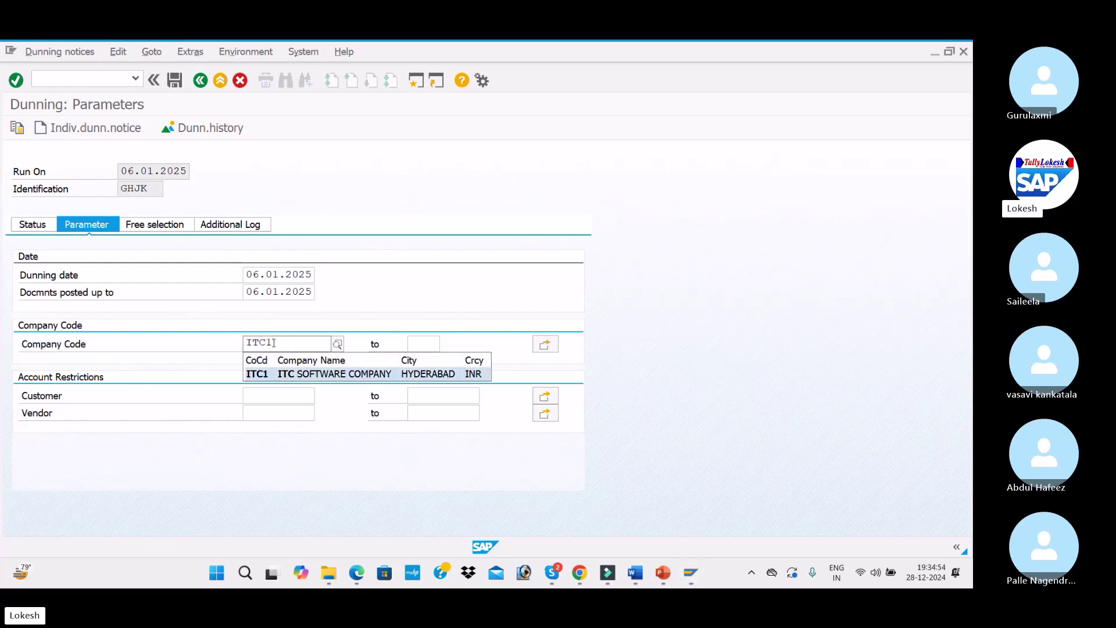
key("Tab")
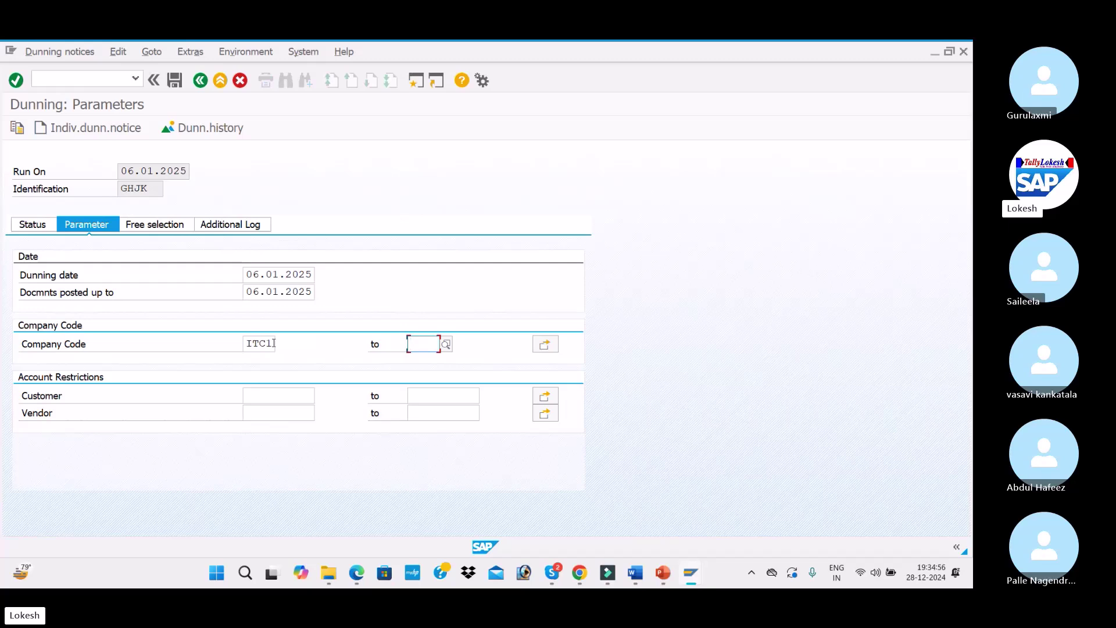
key("Tab")
type("2010")
key("Tab")
Add customer 2010 to the additional log and return to the run status
left_click(229, 224)
left_click(273, 275)
left_click(296, 289)
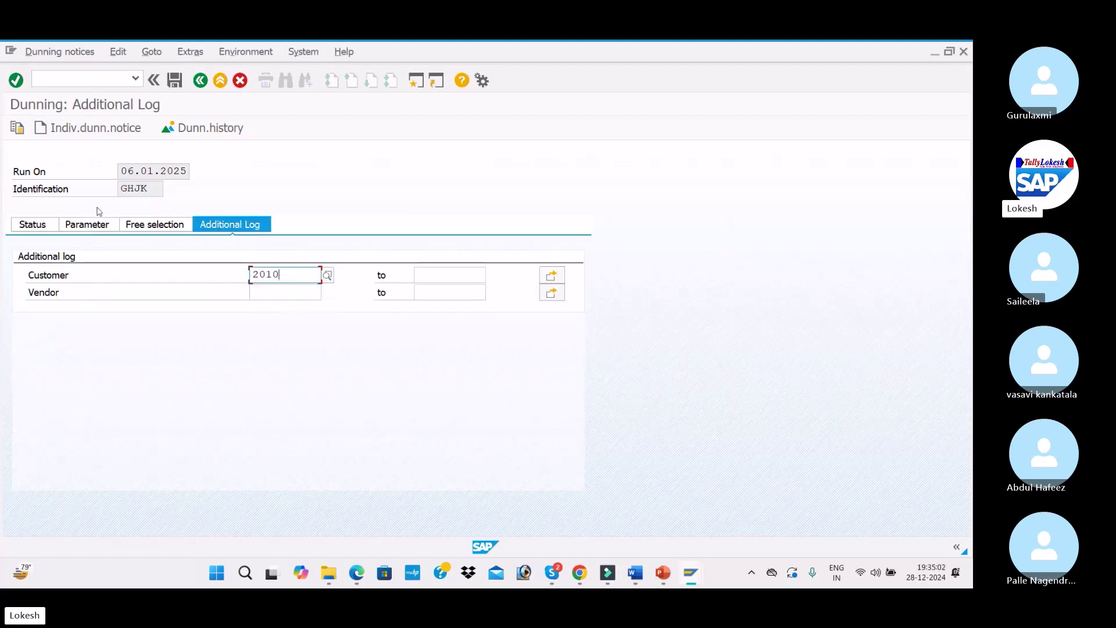
left_click(35, 226)
Save the parameters and schedule selection and print on output device LP01
left_click(246, 316)
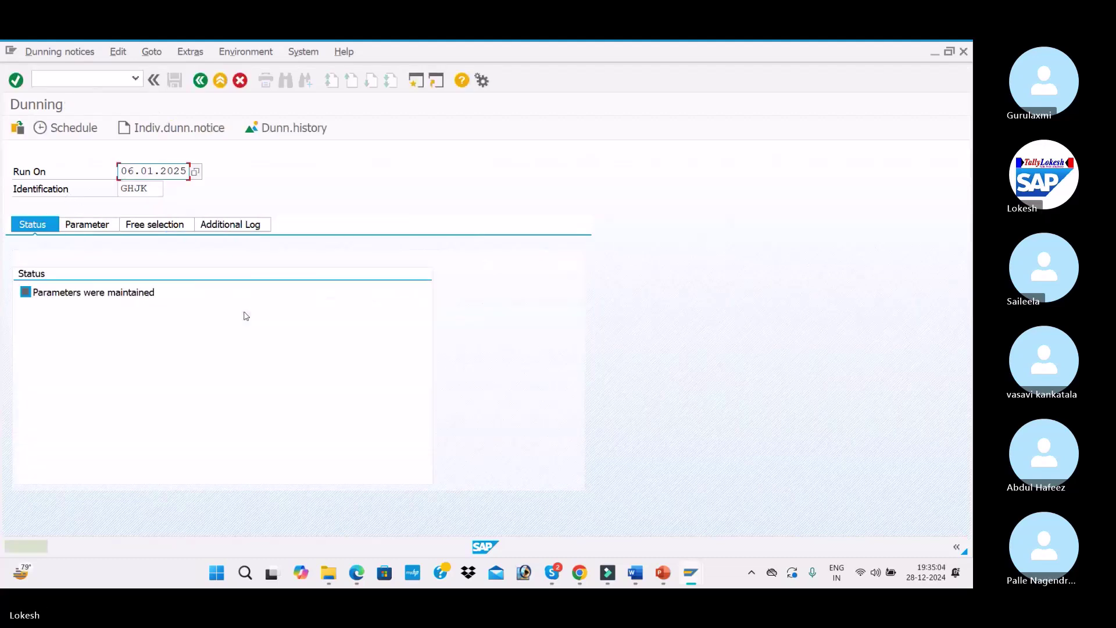
left_click(86, 133)
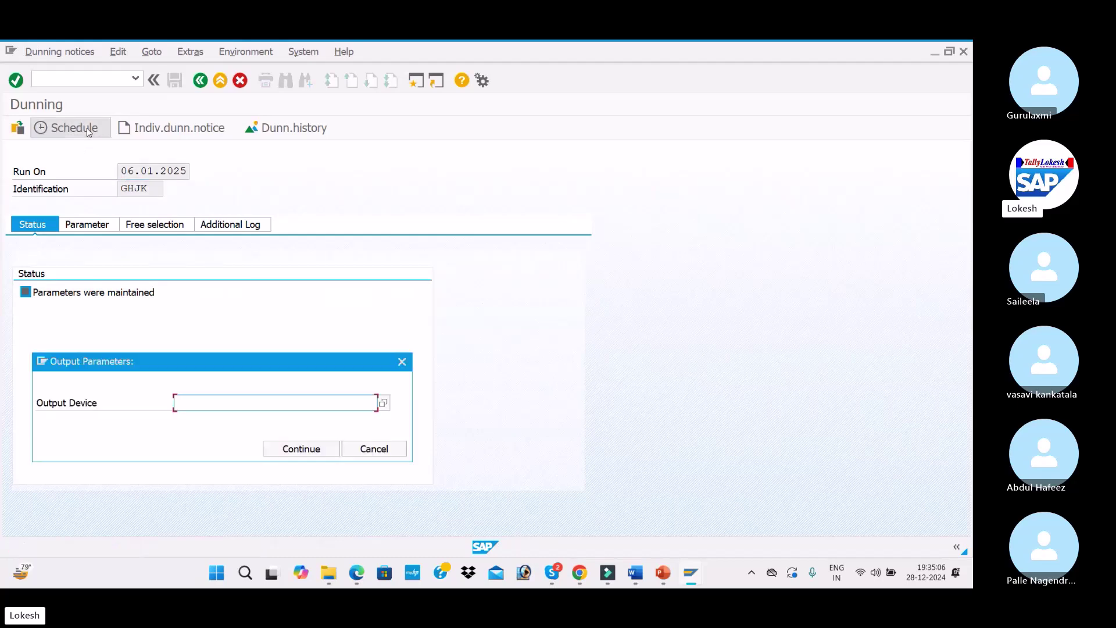
left_click(232, 402)
left_click(217, 416)
left_click(287, 446)
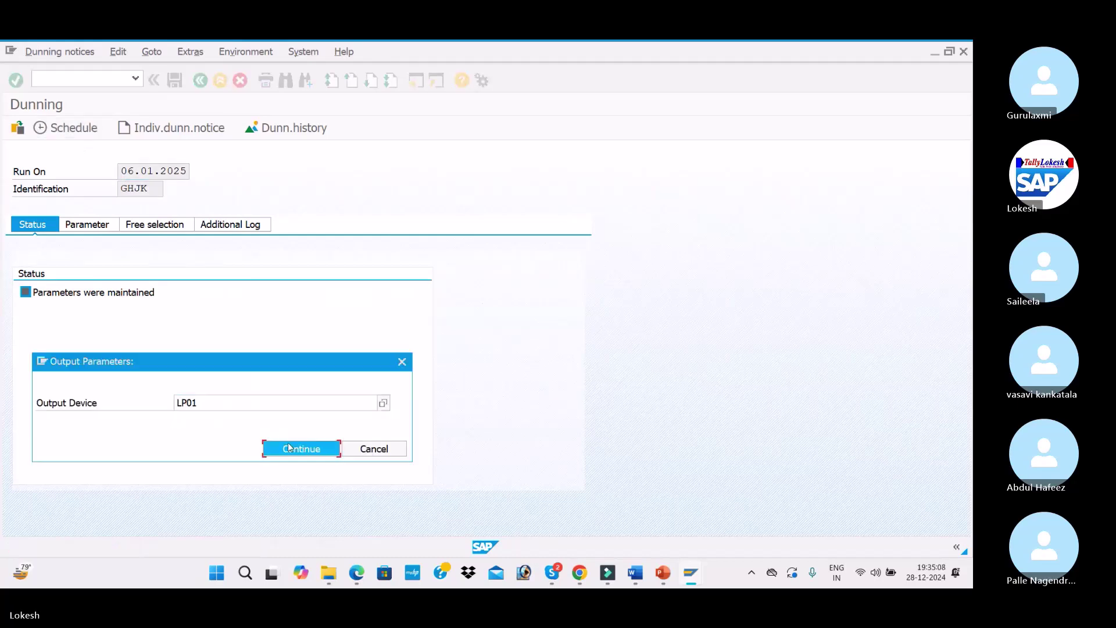
left_click(326, 466)
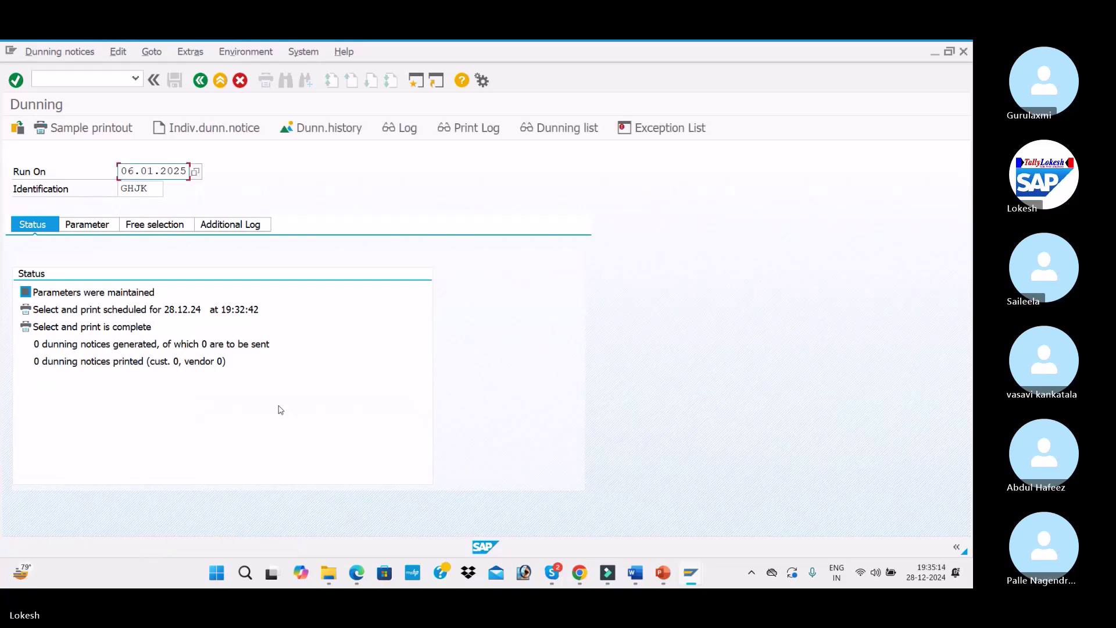
Leave with /n and reopen the dunning transaction F150
left_click(99, 79)
type("/n")
key("Return")
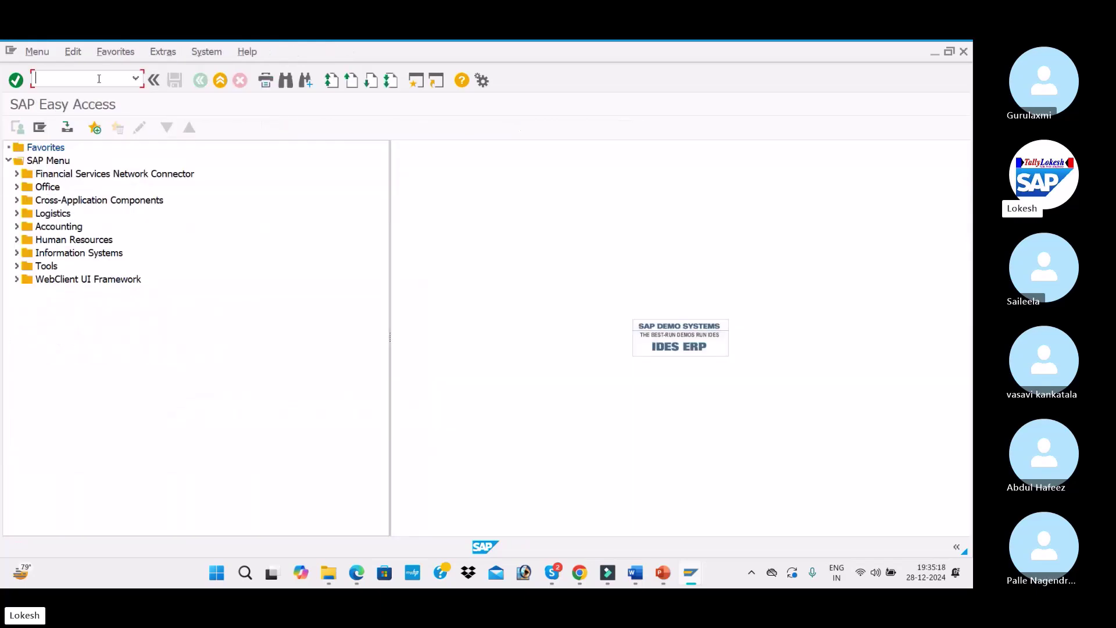
type("F150")
key("Return")
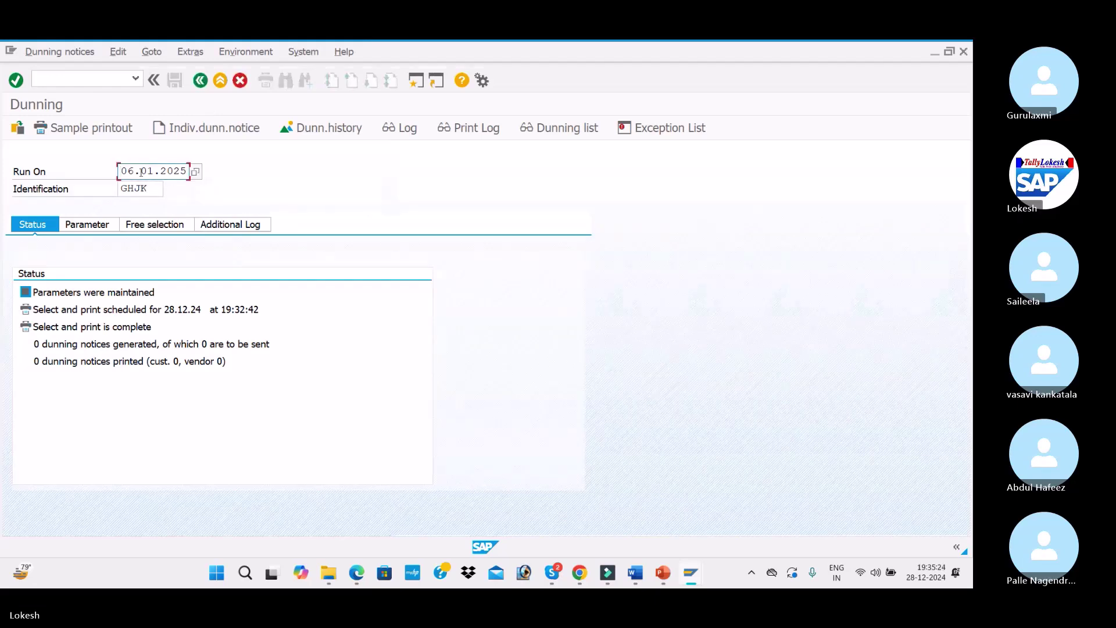
Overwrite the run date with 08.01.2025 and the run identification with ICC8
left_click_drag(122, 168, 227, 171)
type("0")
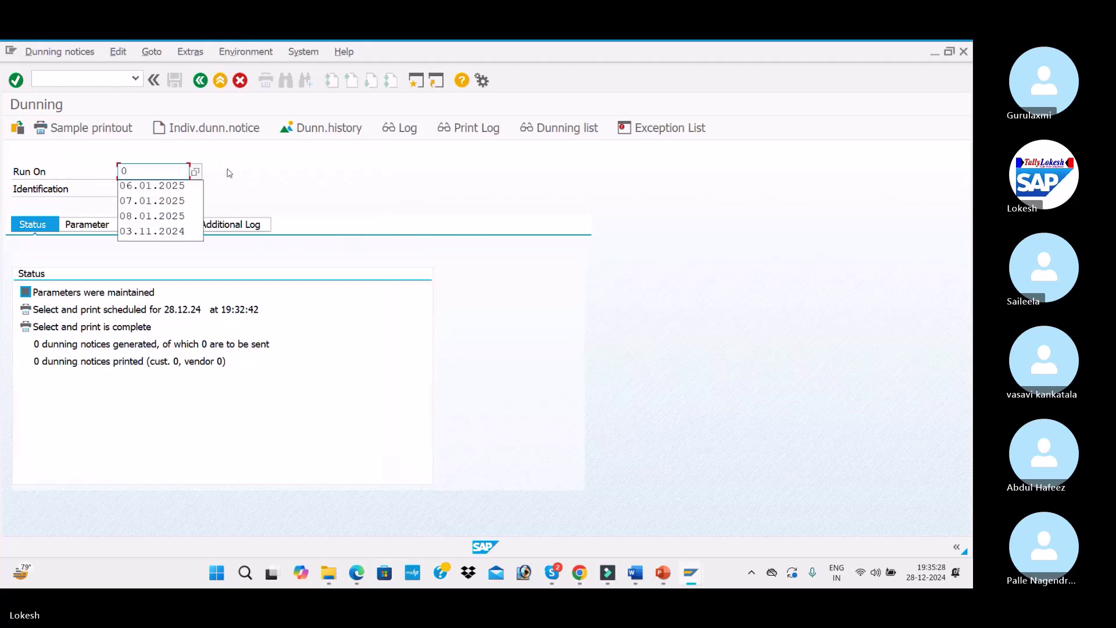
type("8.")
key("Return")
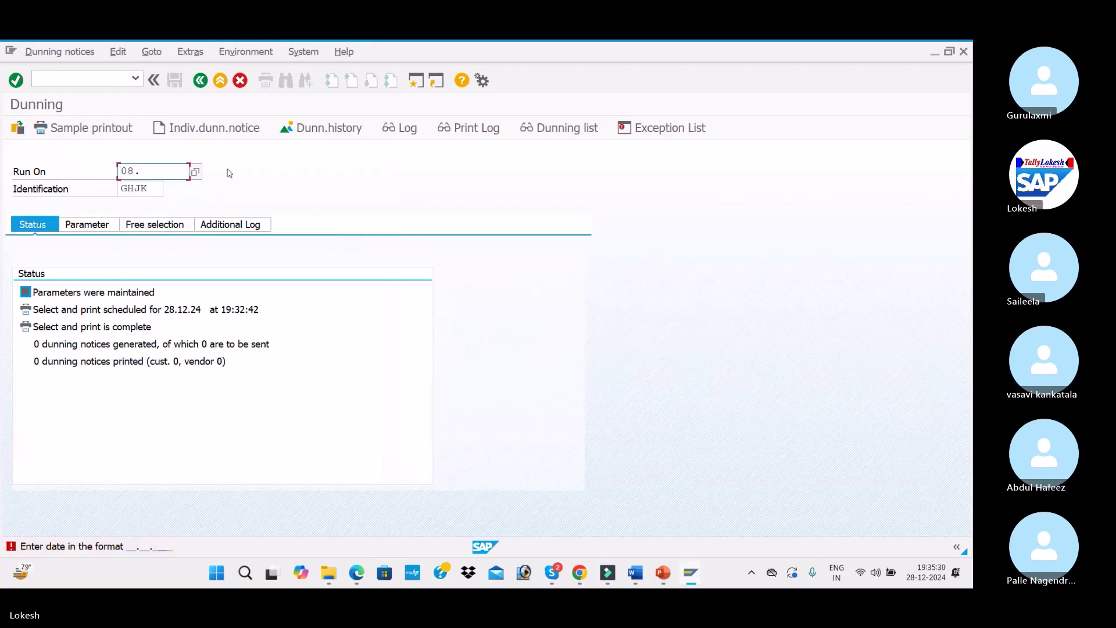
type("01")
key("Down")
key("Tab")
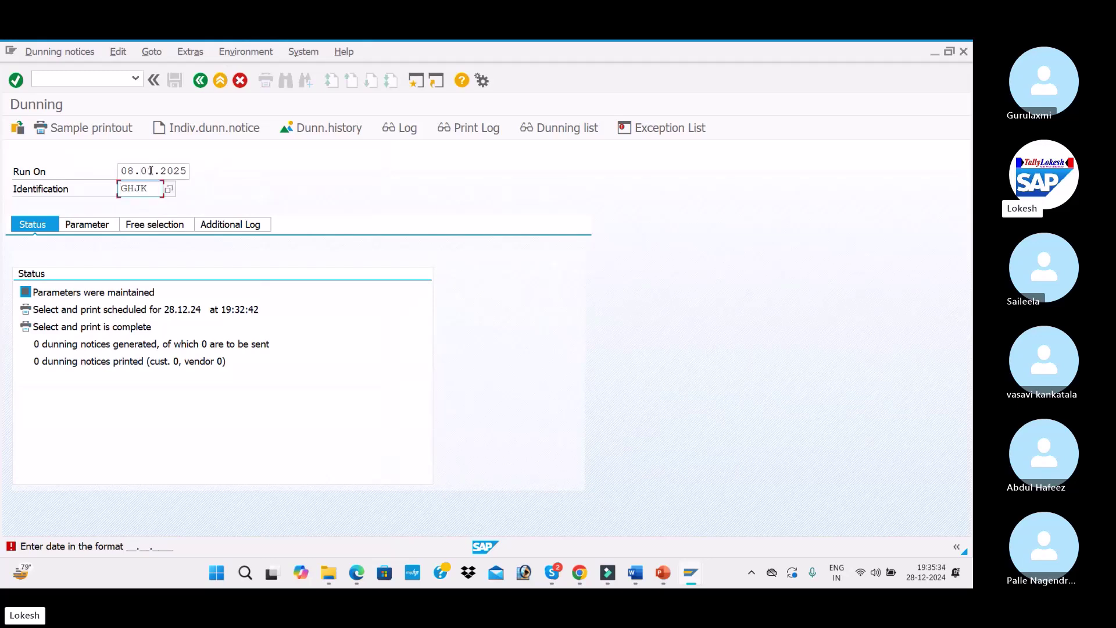
key("BackSpace")
key("BackSpace")
key("BackSpace")
key("BackSpace")
type("ITC")
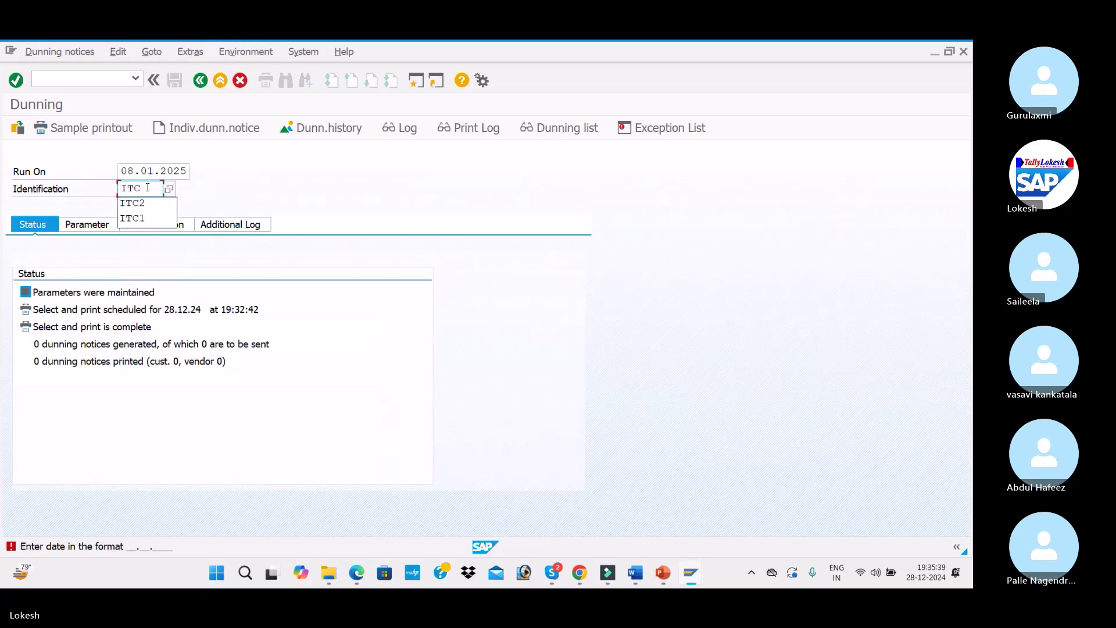
key("BackSpace")
key("BackSpace")
type("CC8")
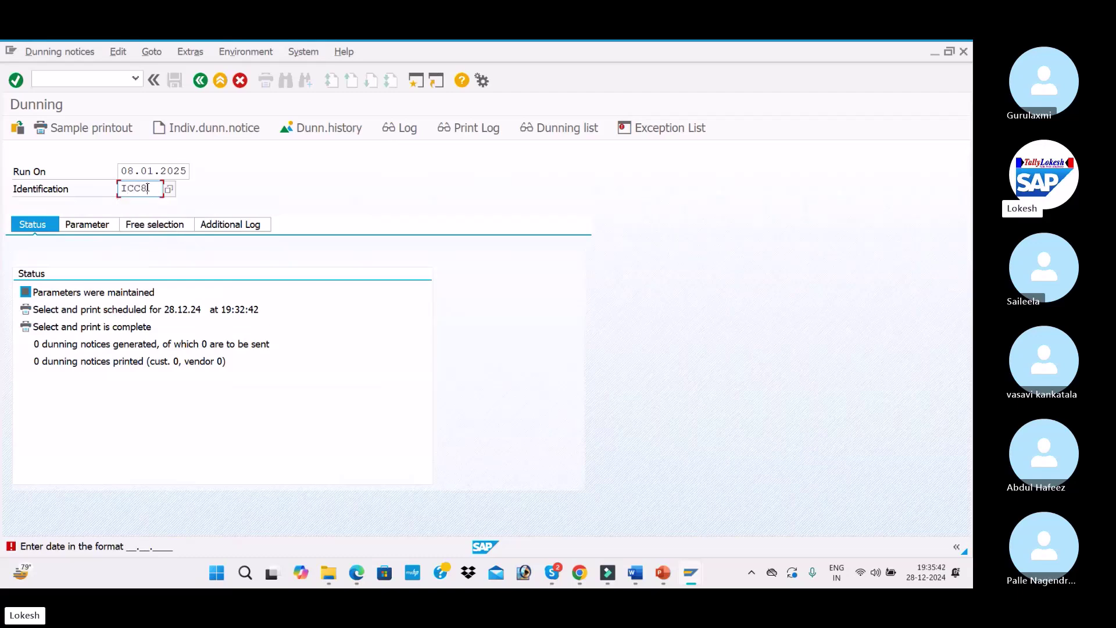
key("Return")
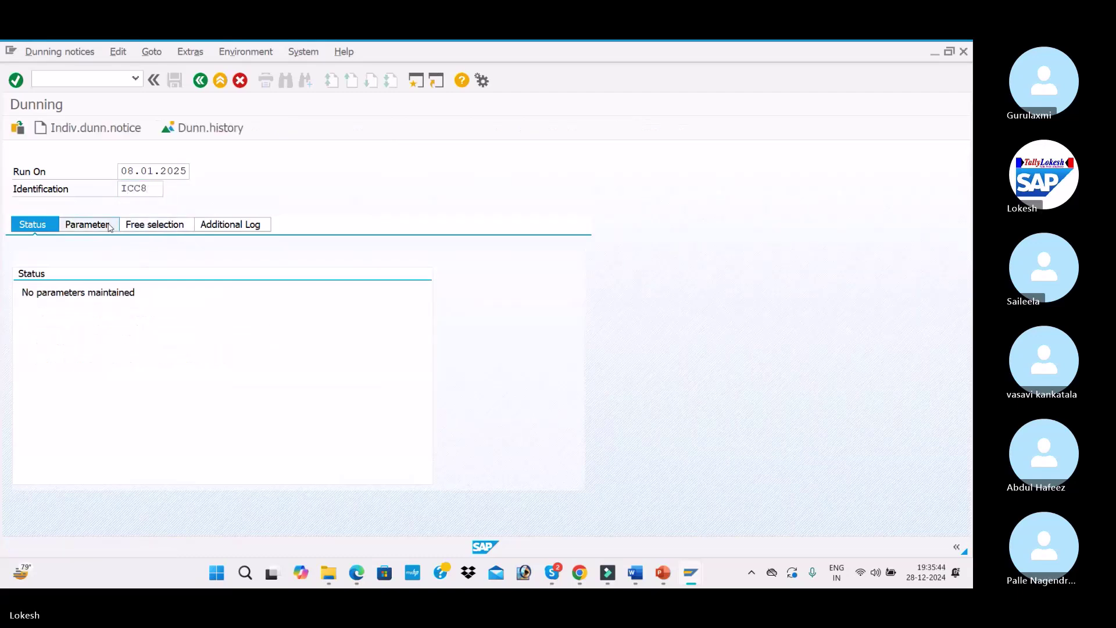
Fill in dates 08.01.2025, company code ITC1 and customer 2010 as run parameters
left_click(87, 225)
left_click(275, 277)
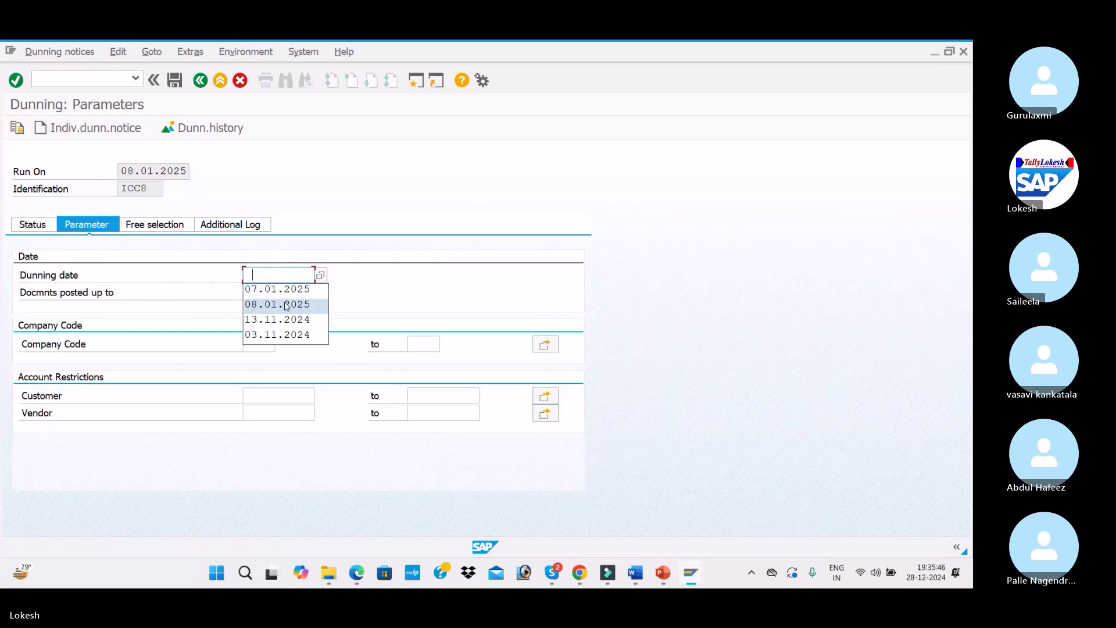
left_click(284, 304)
left_click(271, 300)
left_click(277, 319)
left_click(254, 343)
left_click(262, 356)
key("Tab")
key("Tab")
left_click(272, 395)
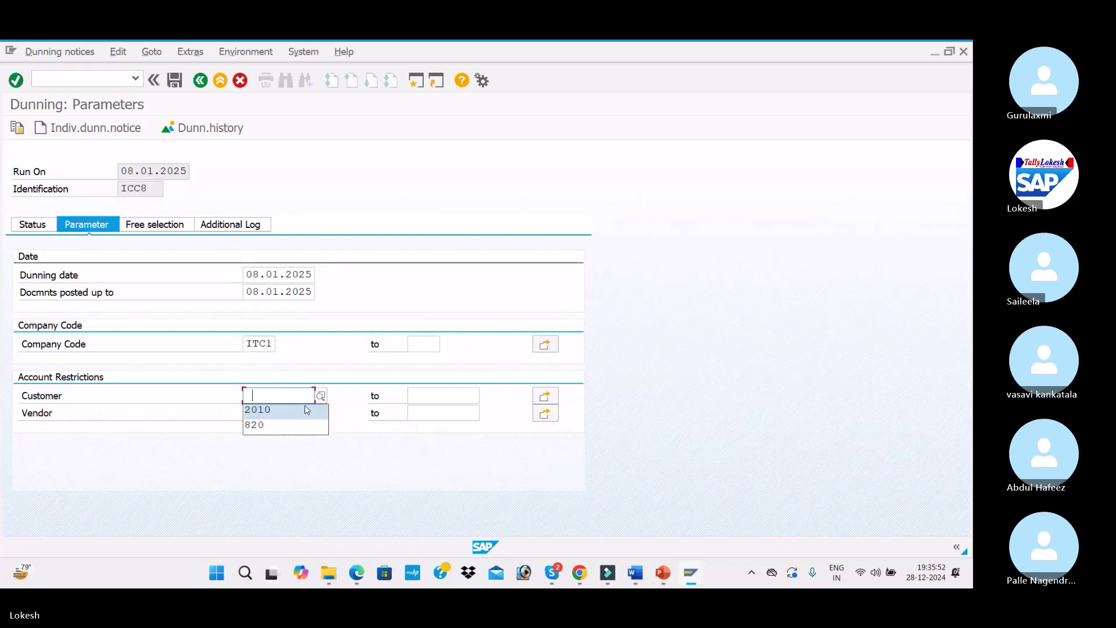
left_click(305, 406)
Add customer 2010 to the additional log, then exit and confirm saving the parameters
left_click(216, 227)
left_click(272, 276)
left_click(291, 294)
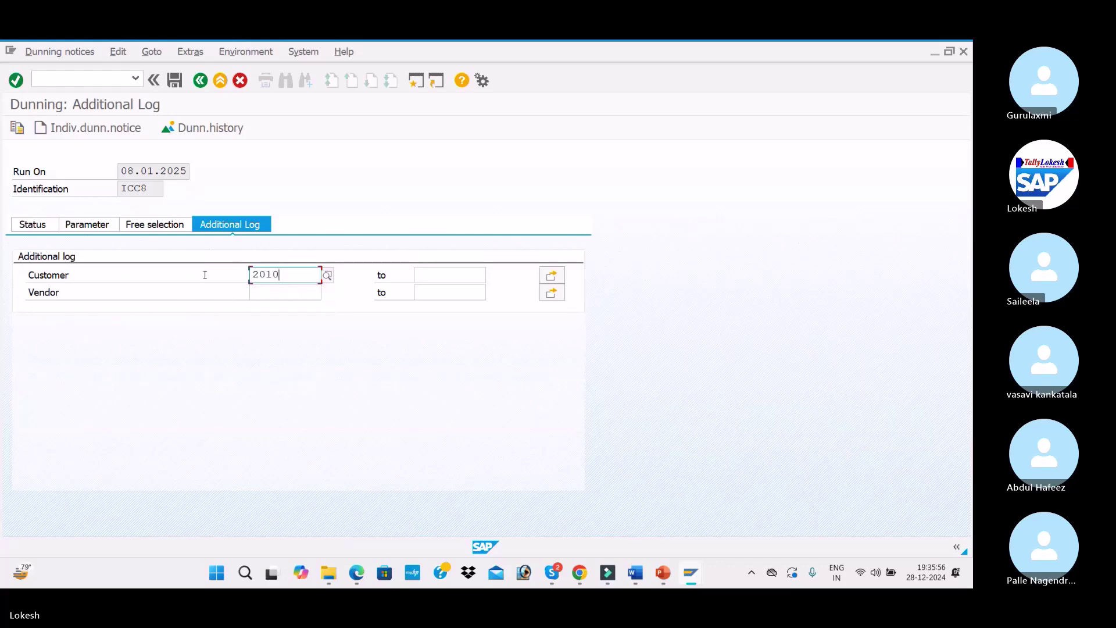
key("alt+Tab")
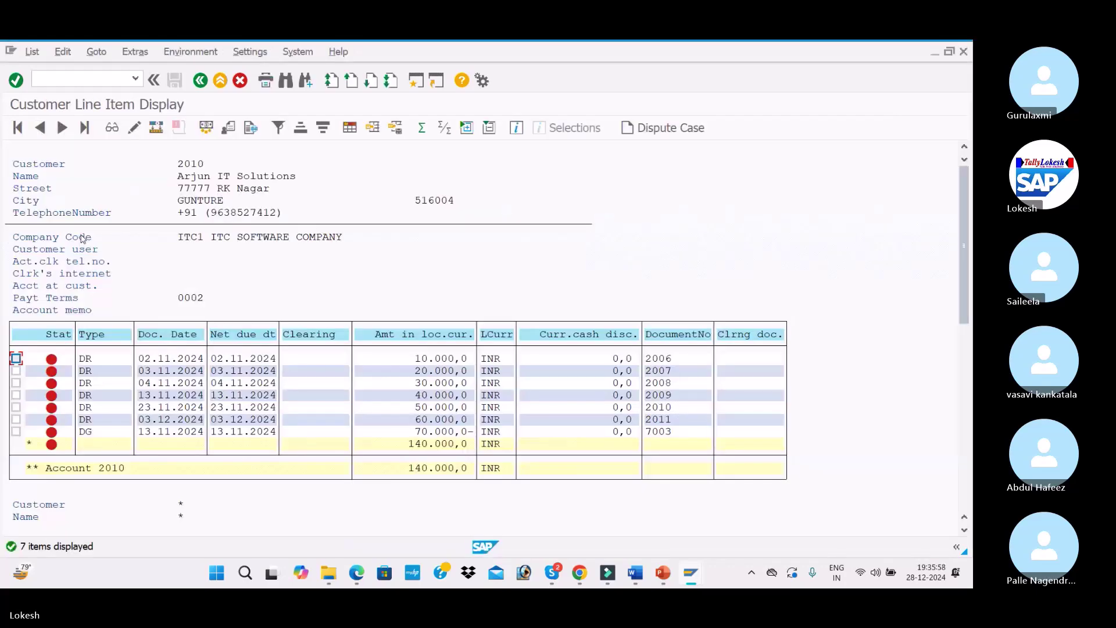
key("alt+Tab")
key("F3")
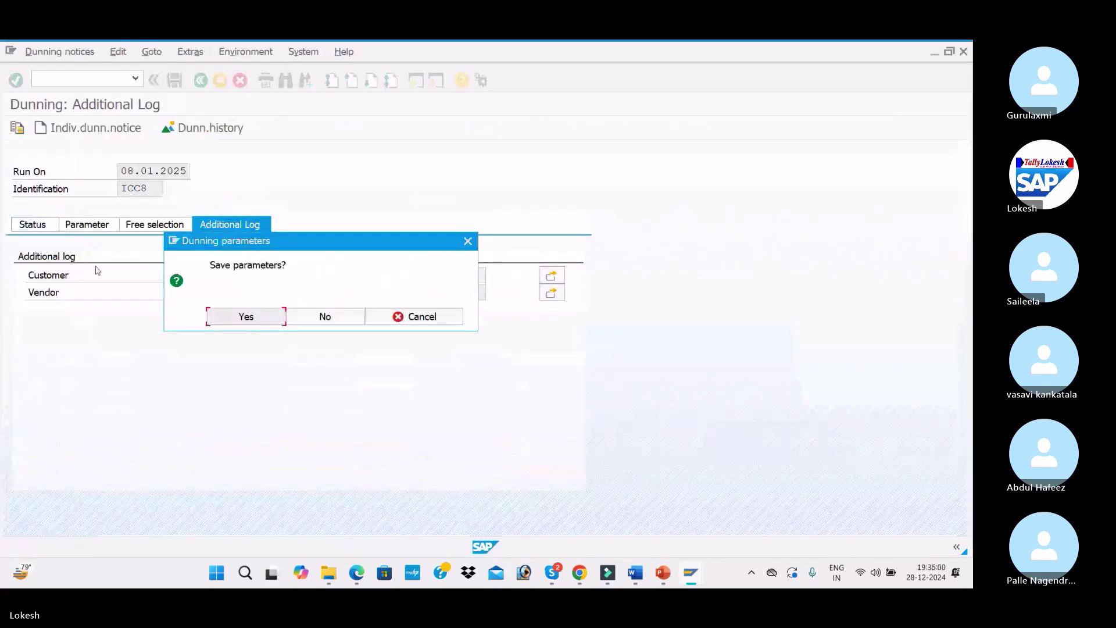
left_click(245, 314)
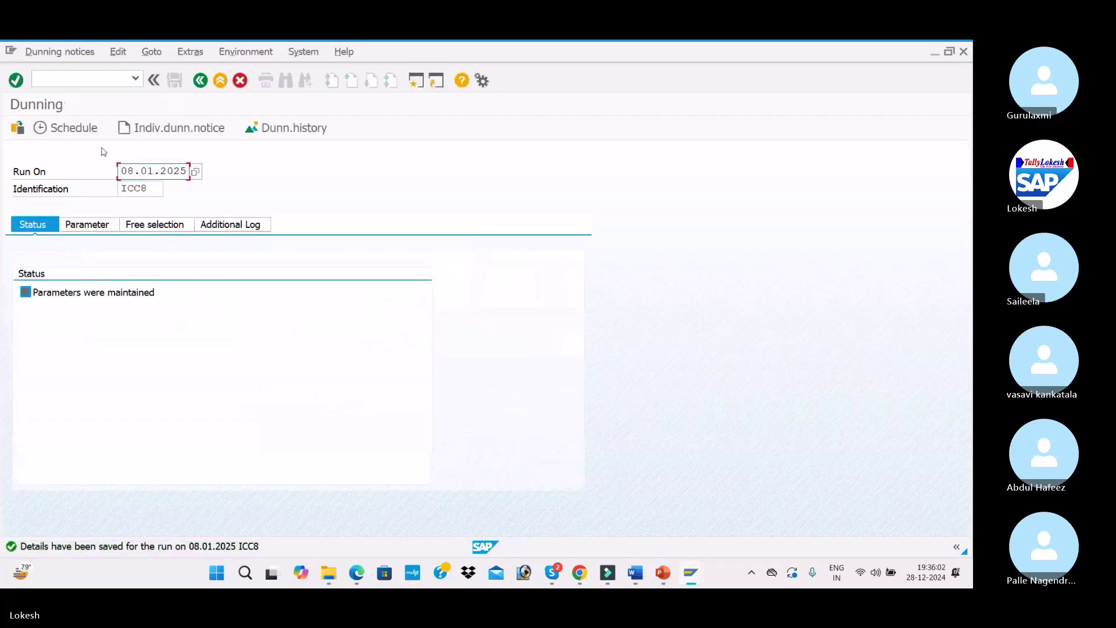
Schedule the ICC8 run to start immediately on LP01 with dunning print, then refresh the status
left_click(88, 133)
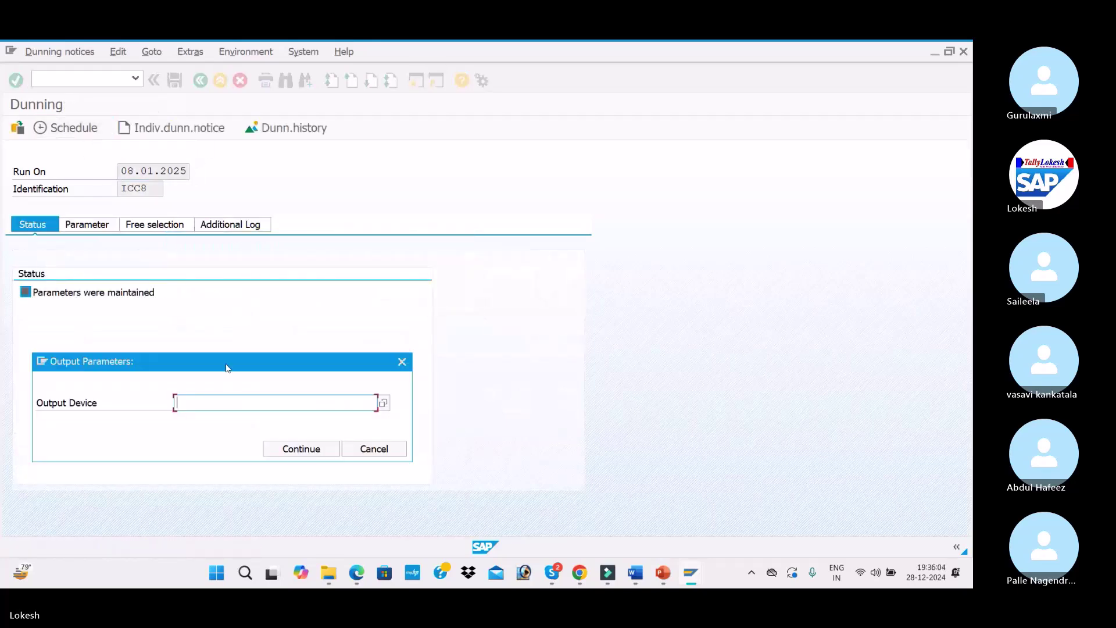
left_click(250, 417)
left_click(279, 448)
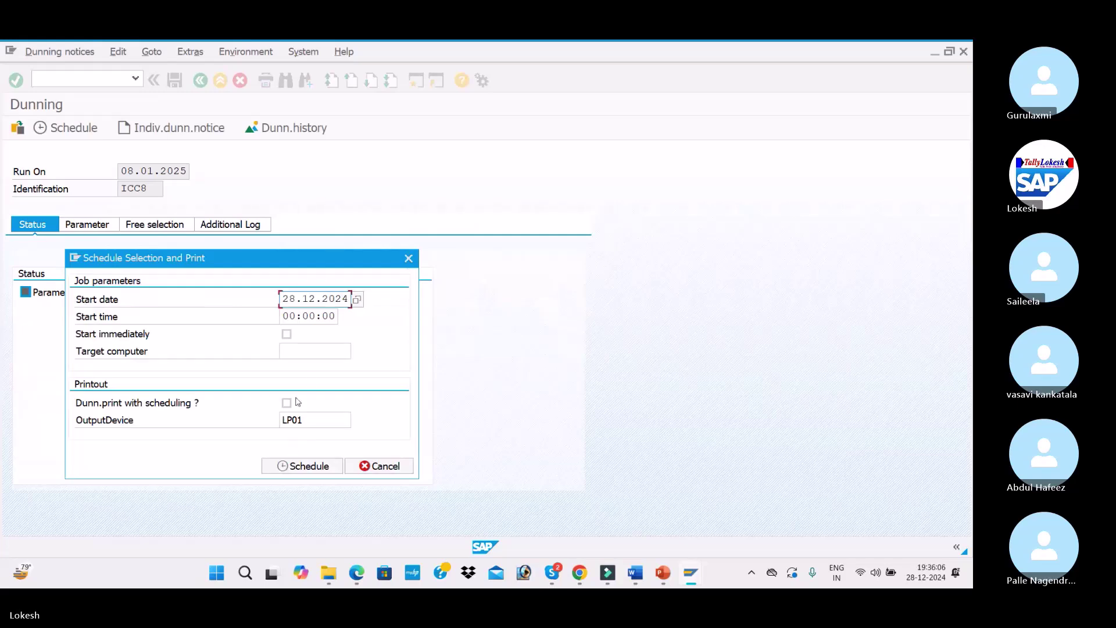
left_click(287, 333)
left_click(287, 403)
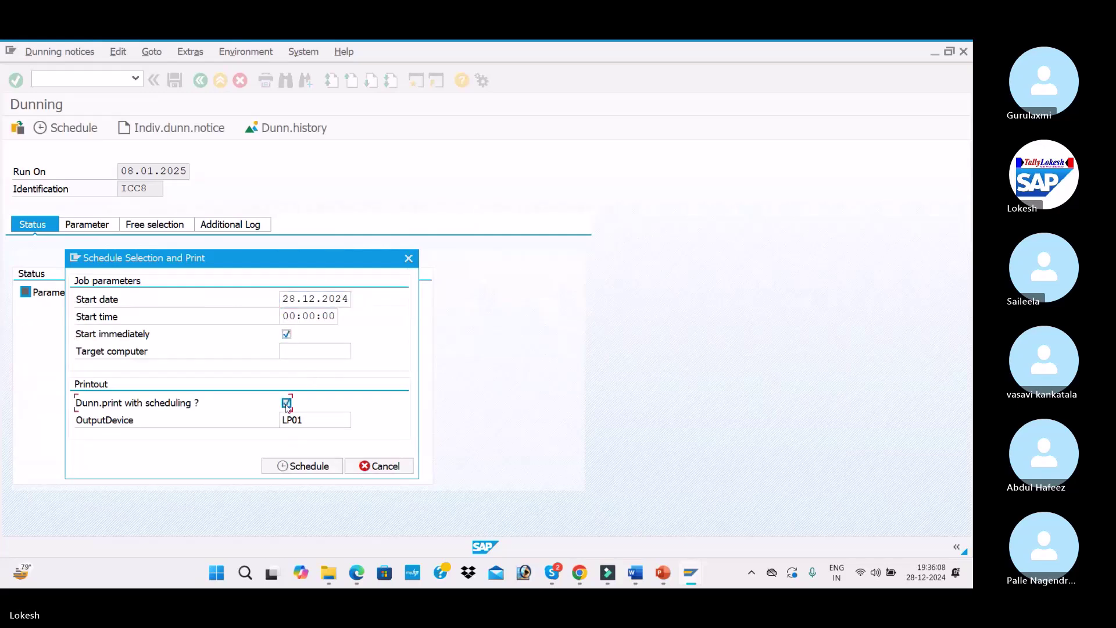
left_click(308, 466)
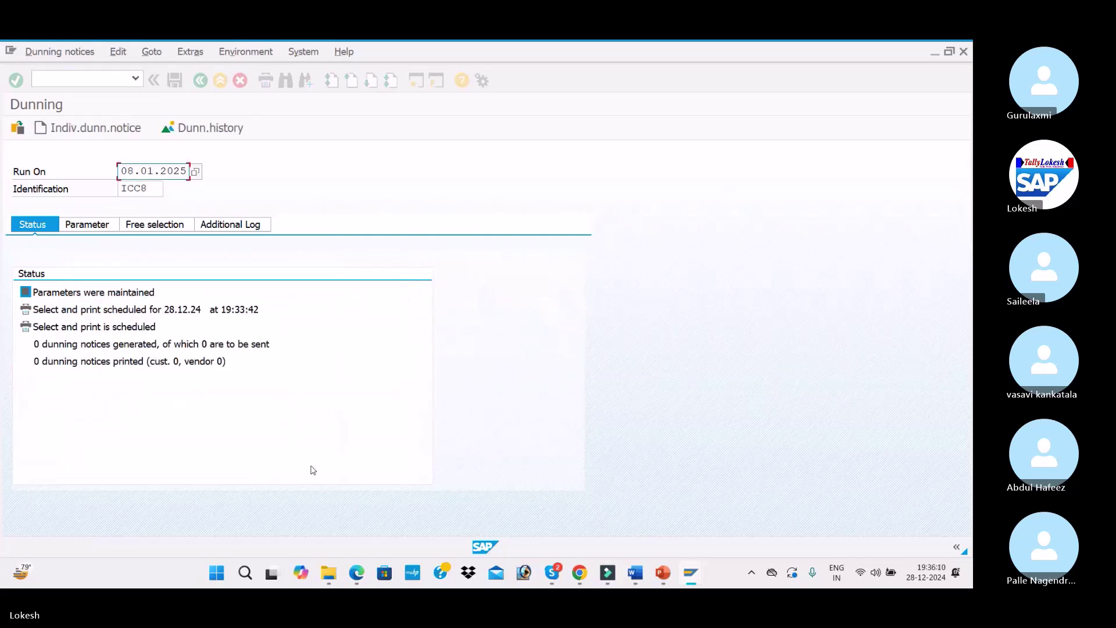
key("Return")
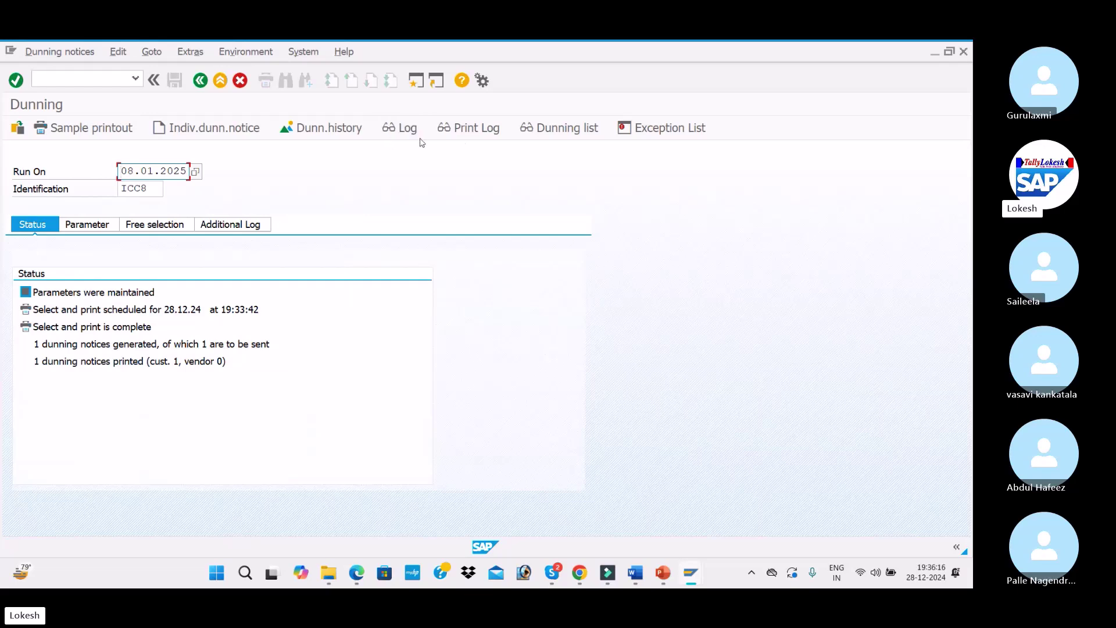
View the ICC8 dunning list via program RFMAHN21 and return to the run screen
left_click(545, 132)
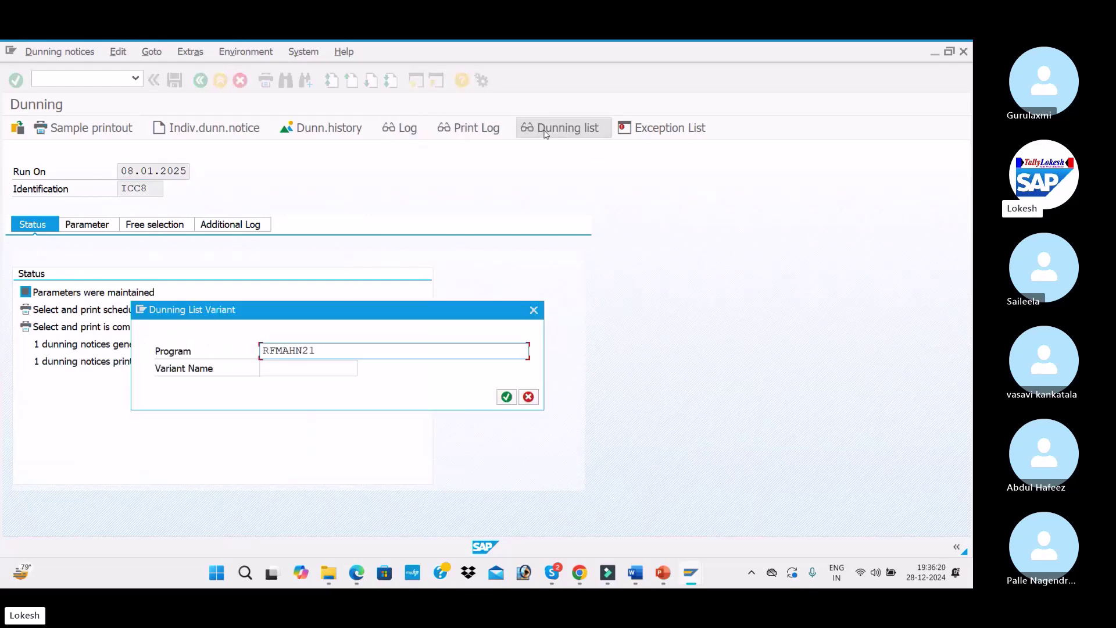
left_click(506, 396)
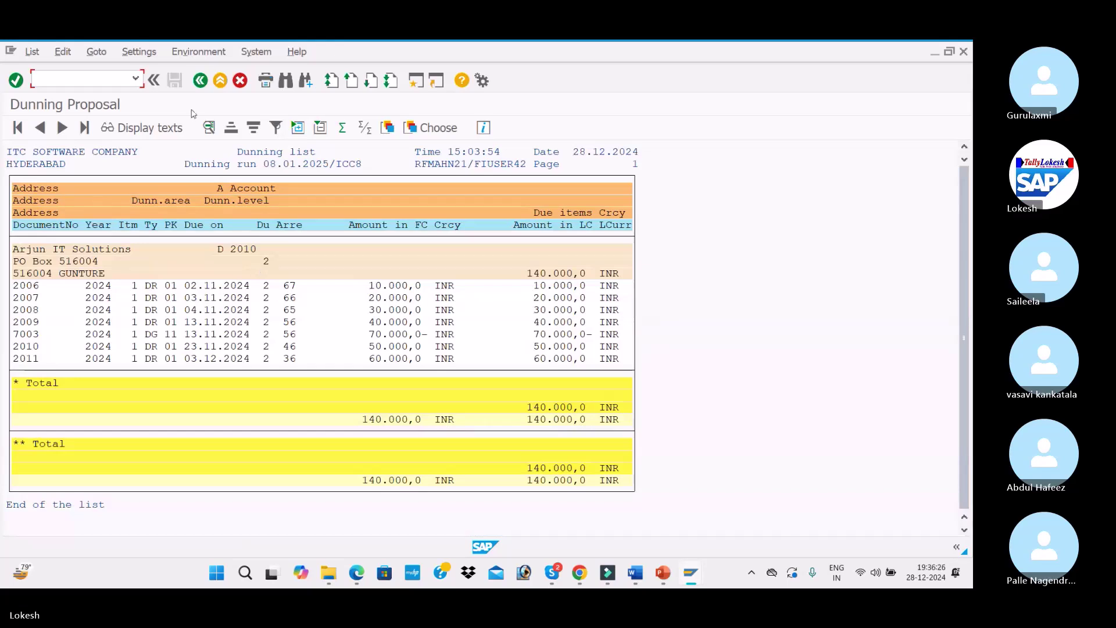
left_click(200, 81)
Request a sample dunning printout for customer 2010 on output device LP01
left_click(99, 128)
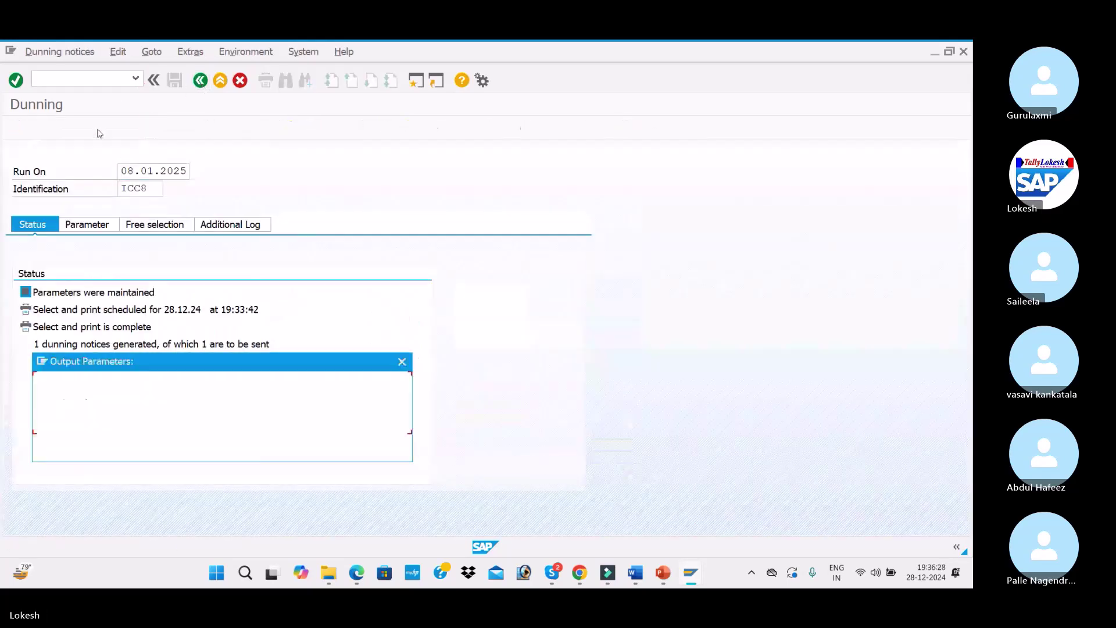
key("space")
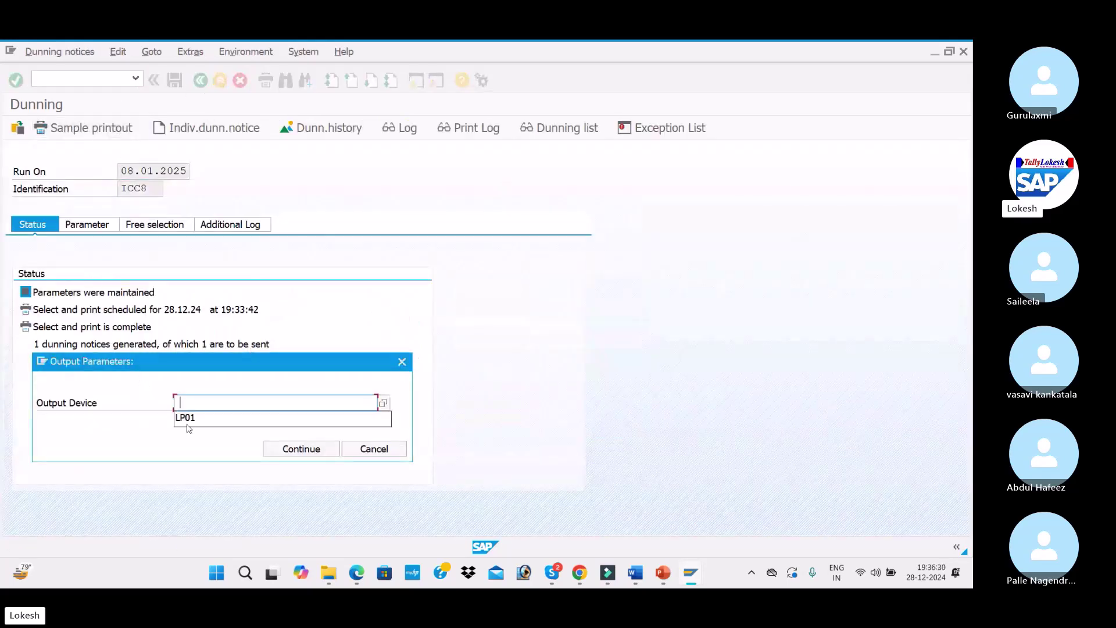
left_click(229, 422)
left_click(289, 449)
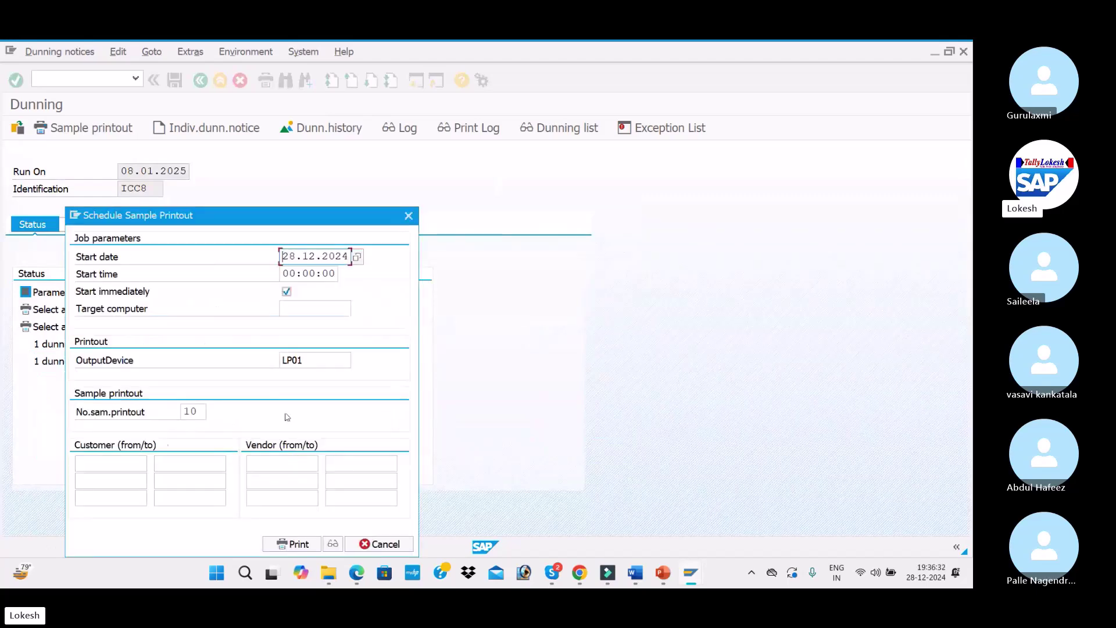
left_click(112, 463)
key("space")
left_click(118, 477)
left_click(270, 544)
Review the 2nd dunning letter in print preview, then begin the new run date 19.01.2025
left_click(331, 546)
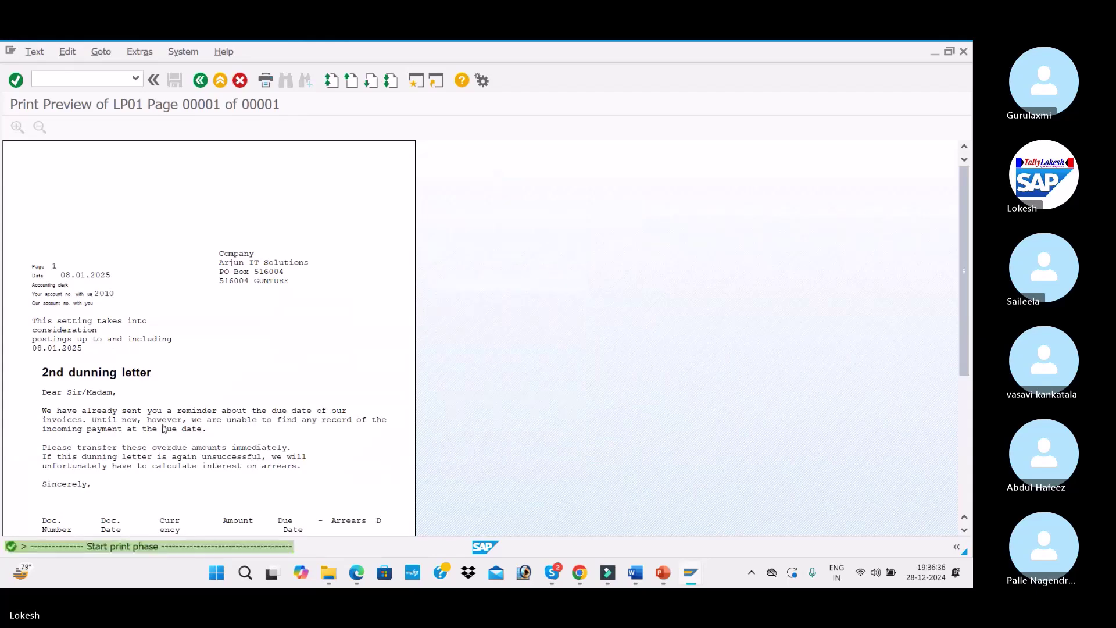
scroll(238, 330, "down", 5)
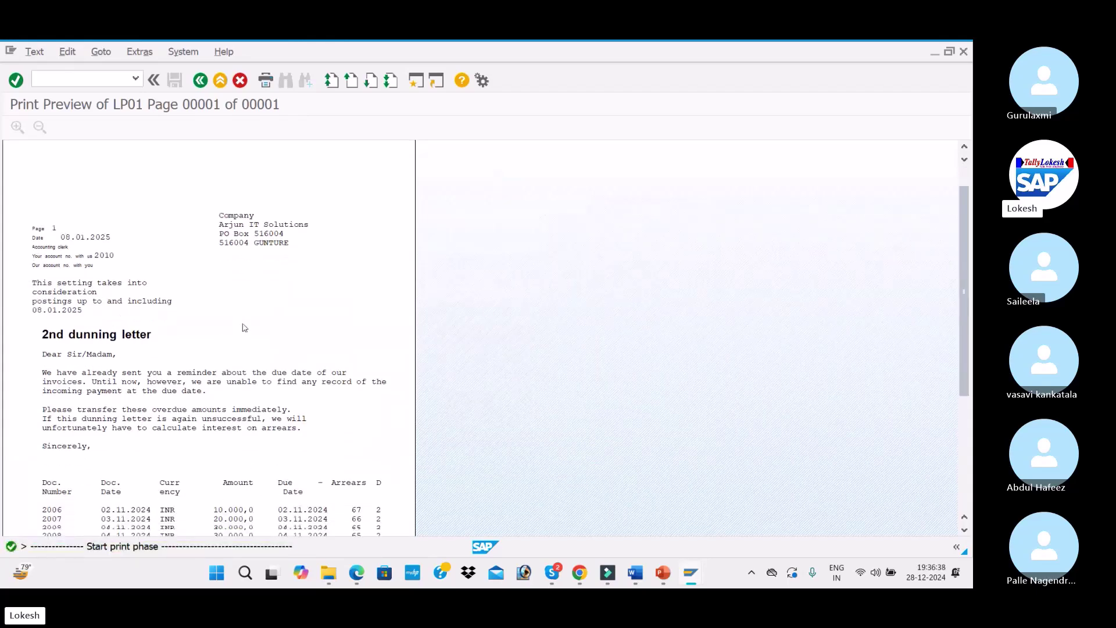
scroll(244, 327, "down", 1)
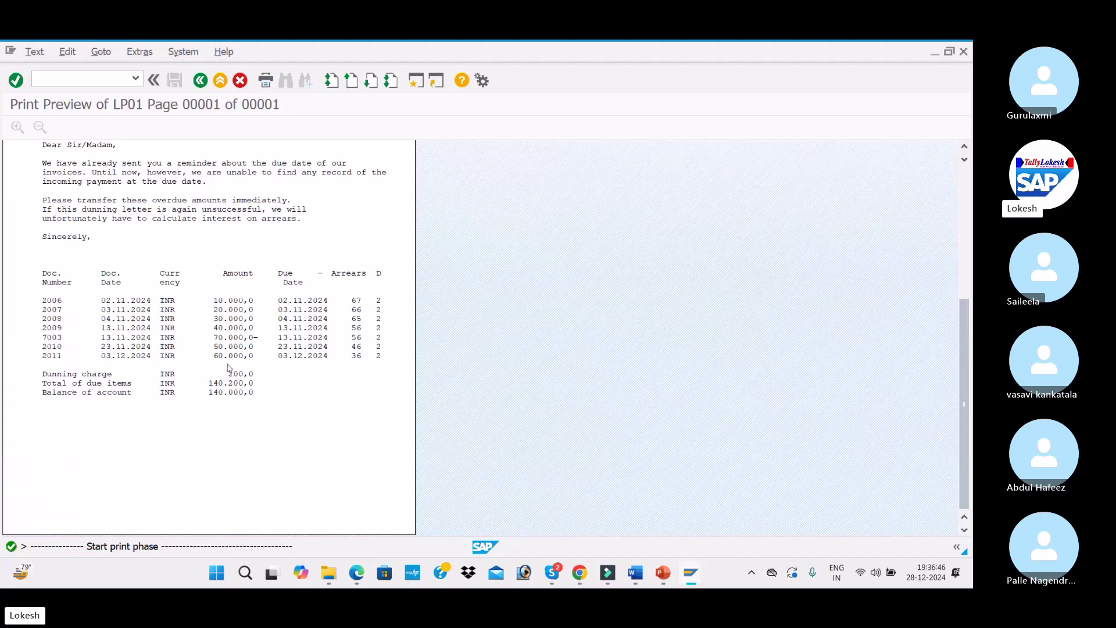
key("F3")
key("F3")
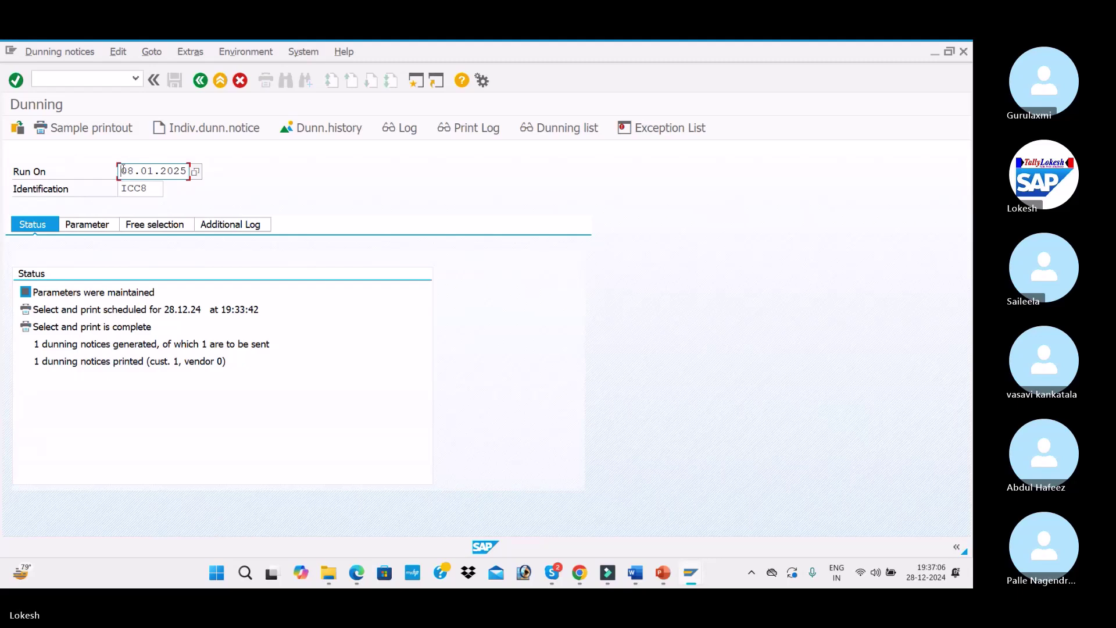
type("19")
Change the run identification to ICC9 and load the new run
key("Tab")
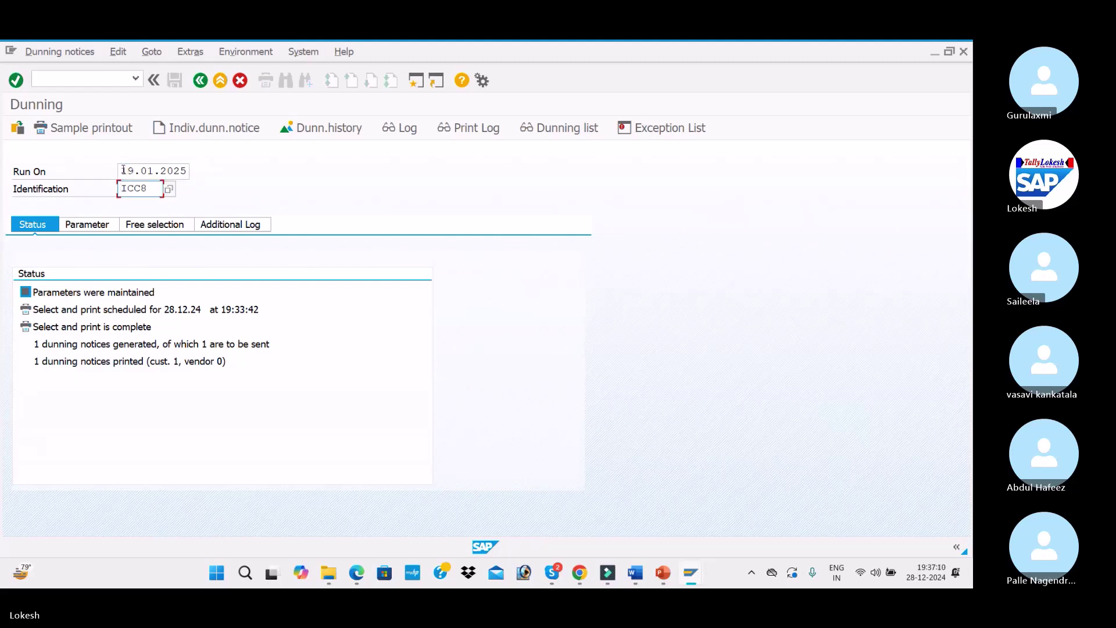
key("BackSpace")
type("9")
key("Return")
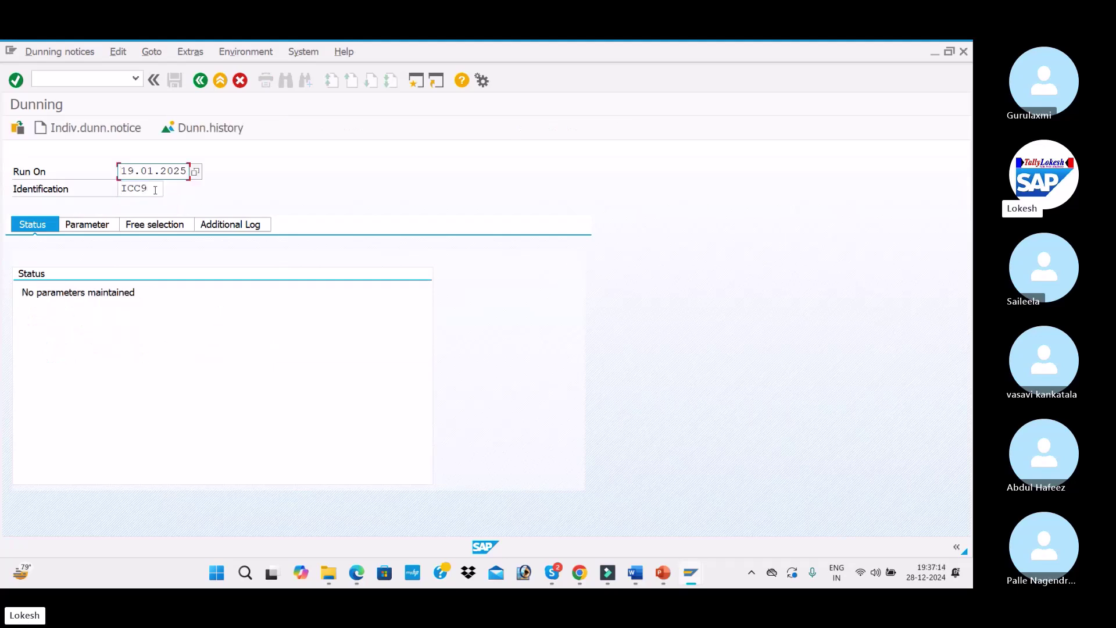
Enter dates 19.01.2025, company code ITC1 and customer 2010 as run parameters
left_click(87, 224)
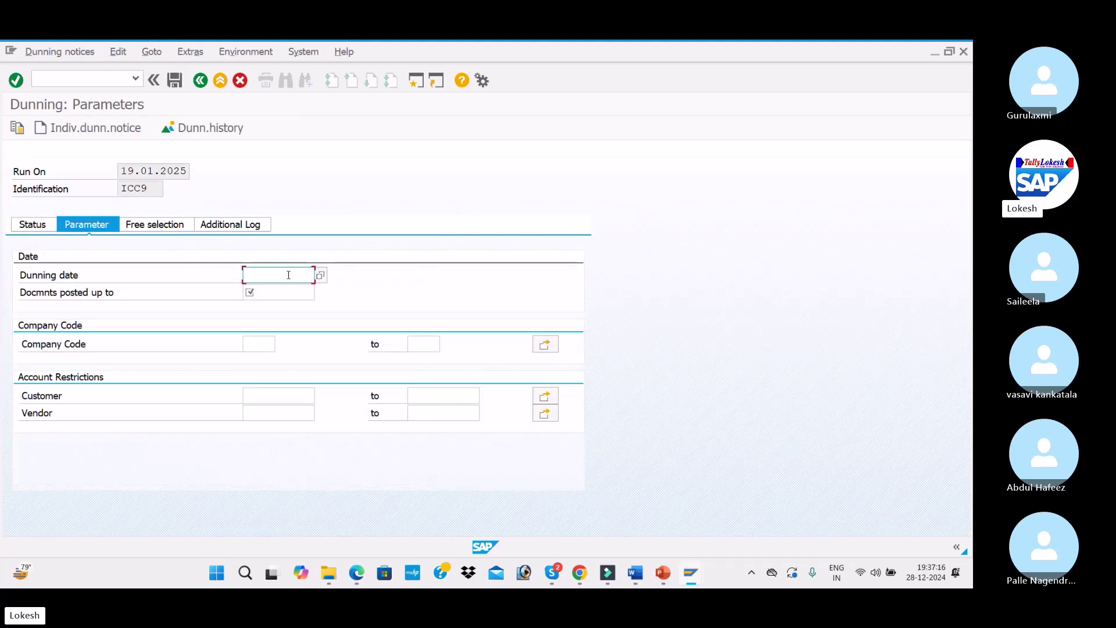
left_click(278, 275)
type("1")
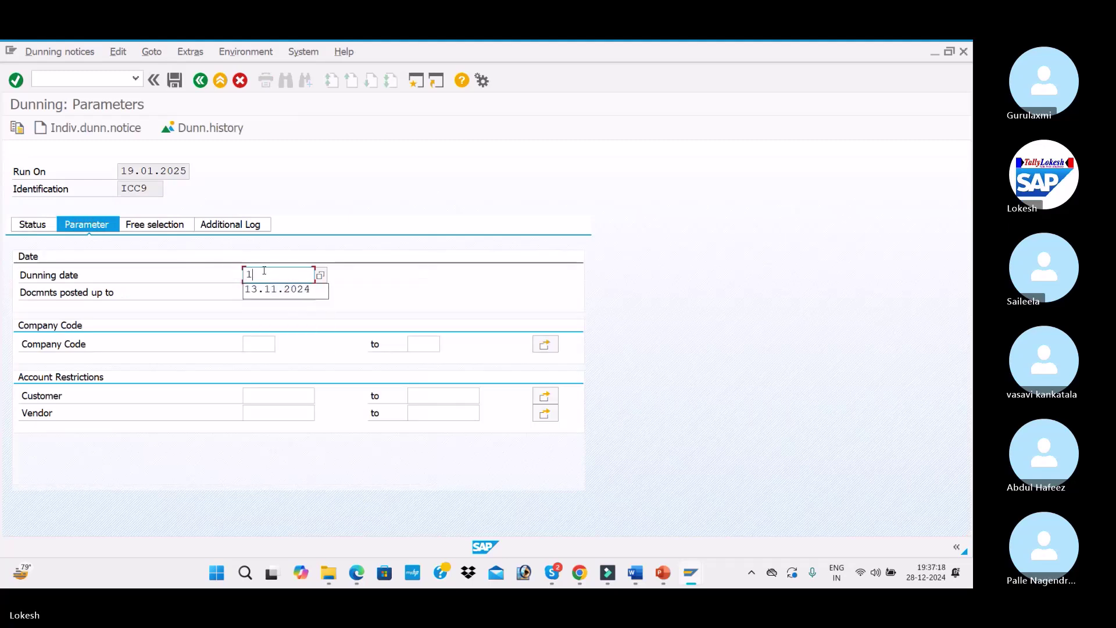
type("9.10")
key("BackSpace")
type("01.2")
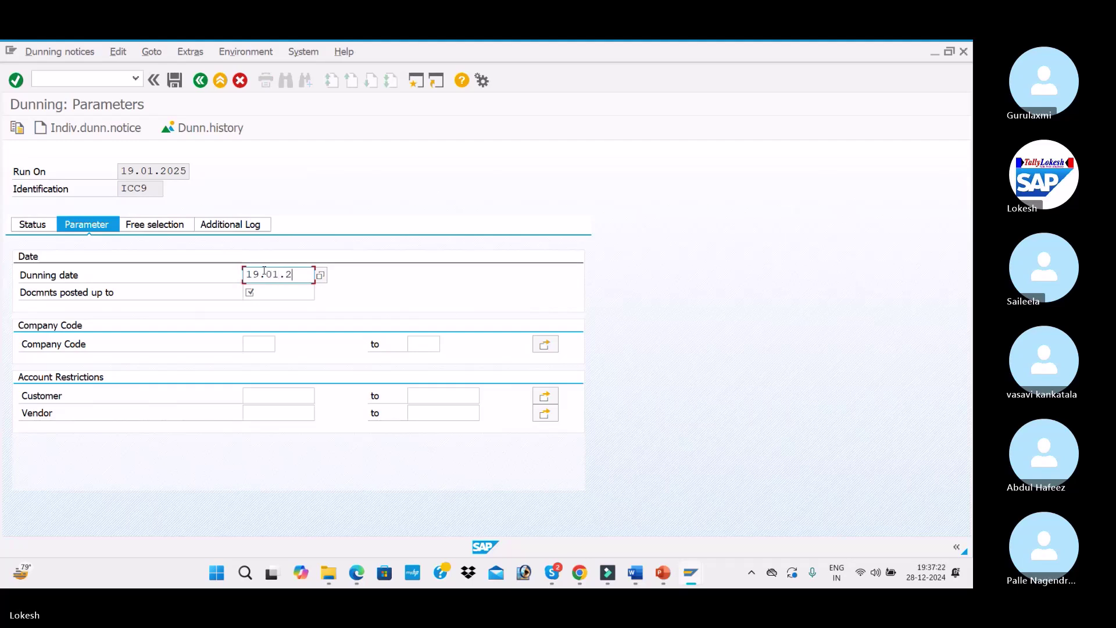
type("025")
key("Tab")
type("1")
type("9.01.20")
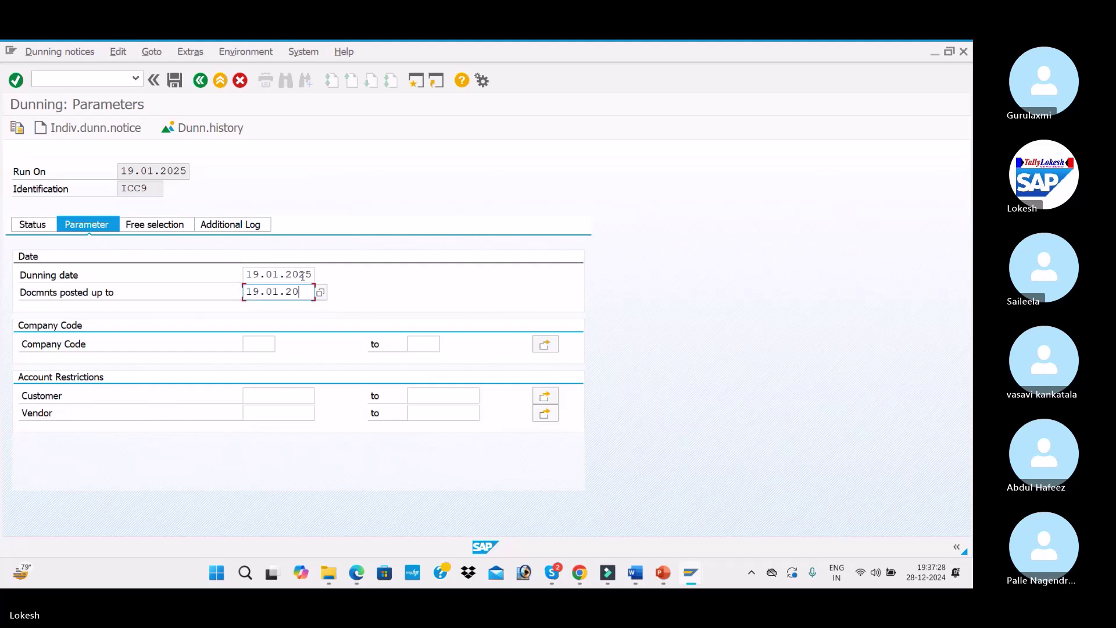
key("Tab")
type("ITC1")
key("Tab")
key("Tab")
key("Tab")
type("2010")
key("Tab")
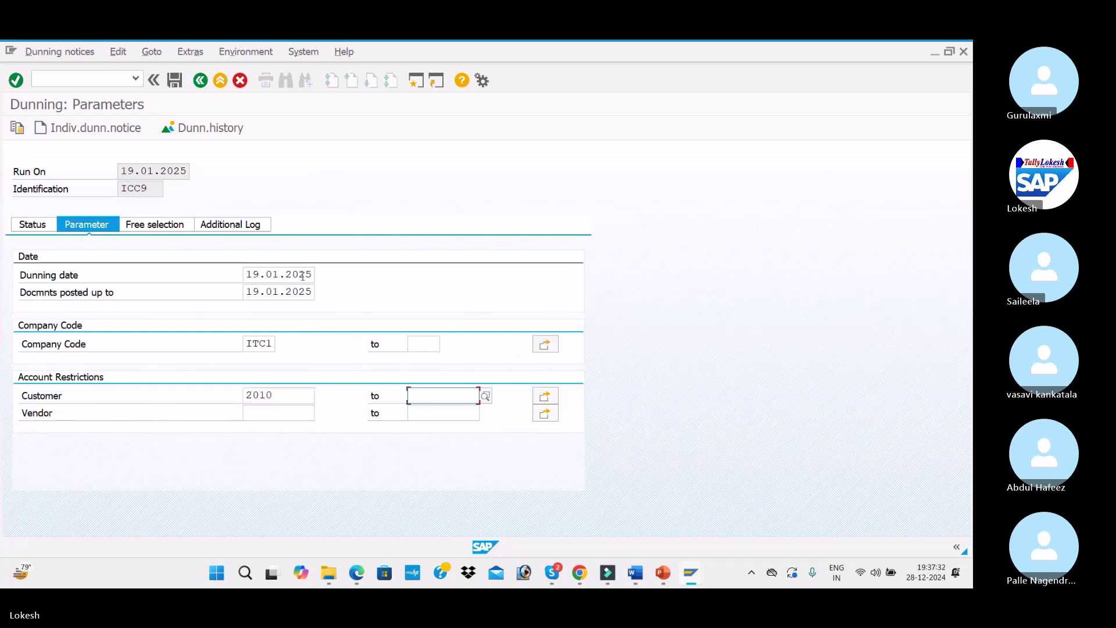
Add customer 2010 to the additional log and confirm saving the parameters
left_click(232, 225)
left_click(279, 274)
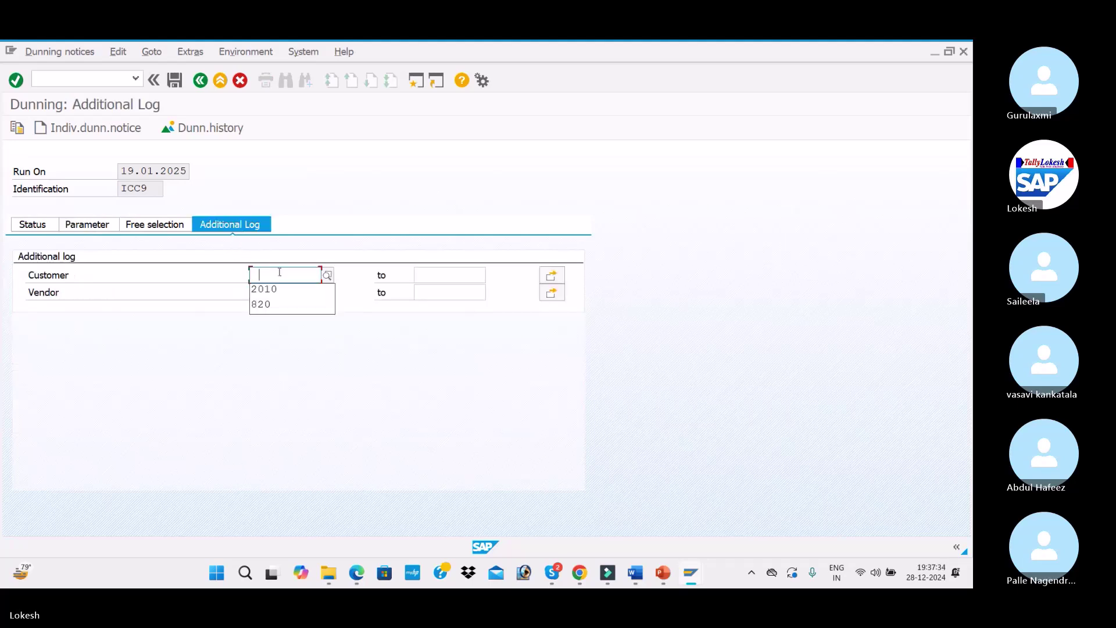
type("2010")
left_click(32, 225)
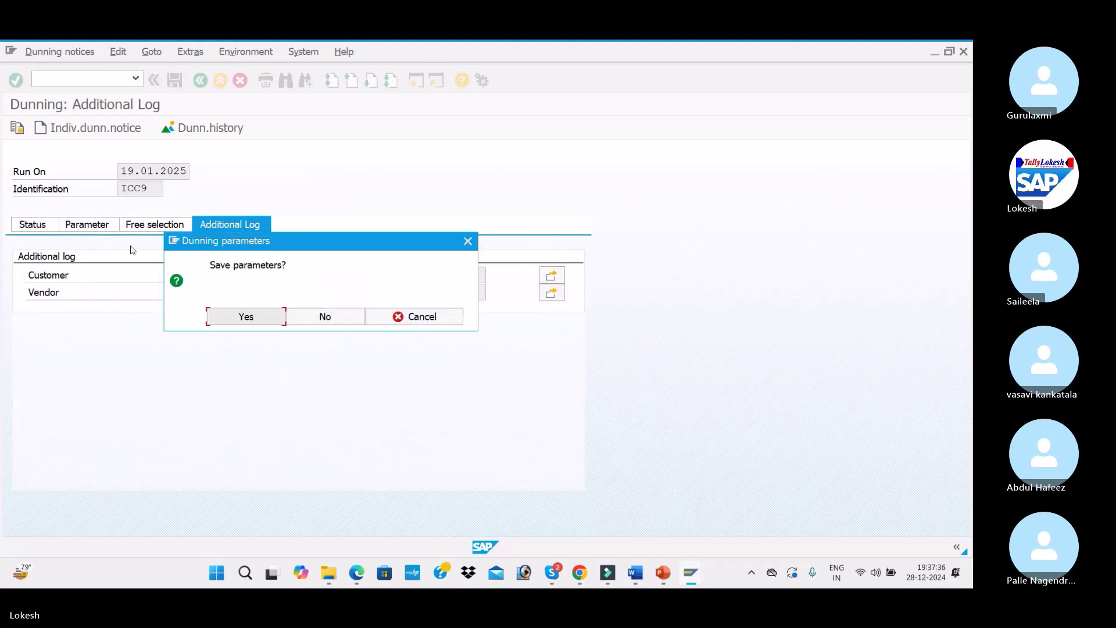
left_click(254, 323)
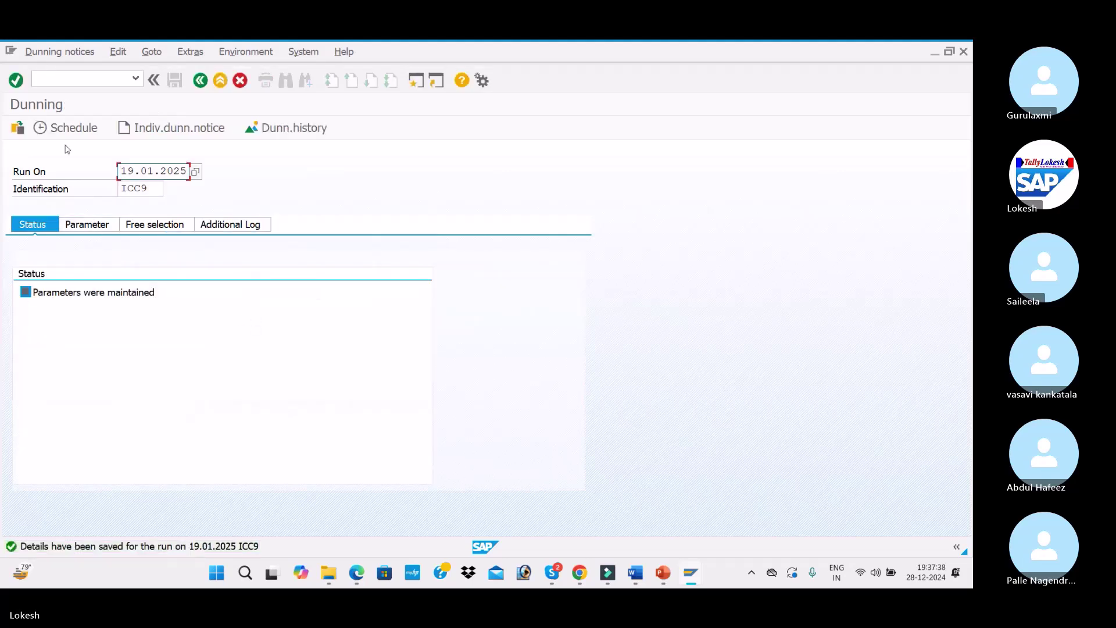
Schedule the ICC9 run to start immediately on output device LP01
left_click(67, 129)
left_click(232, 400)
left_click(211, 417)
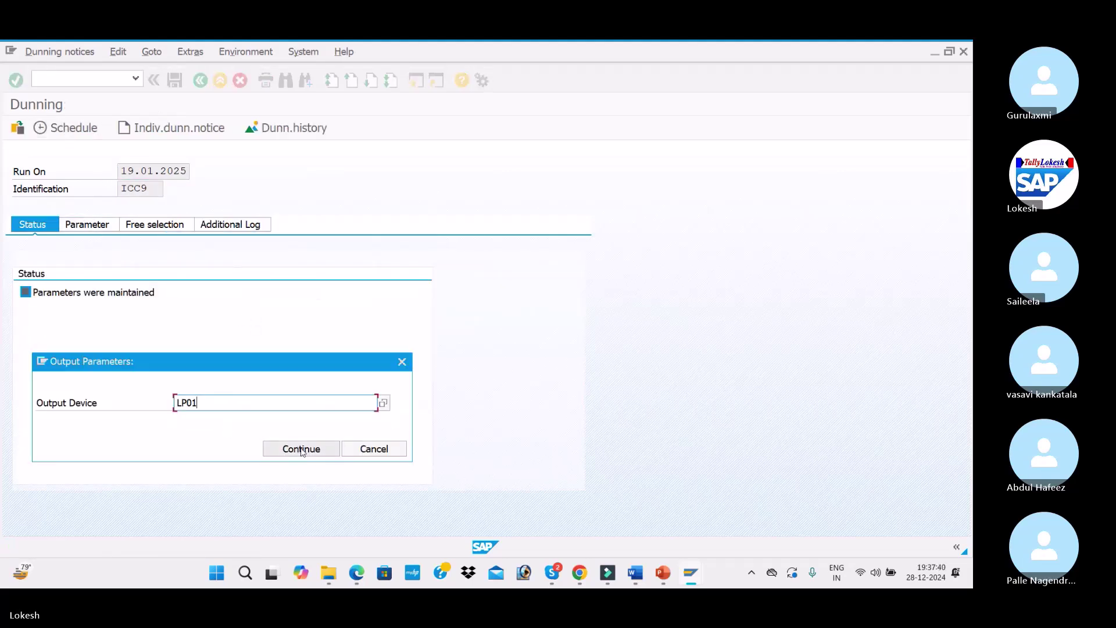
left_click(298, 449)
left_click(290, 466)
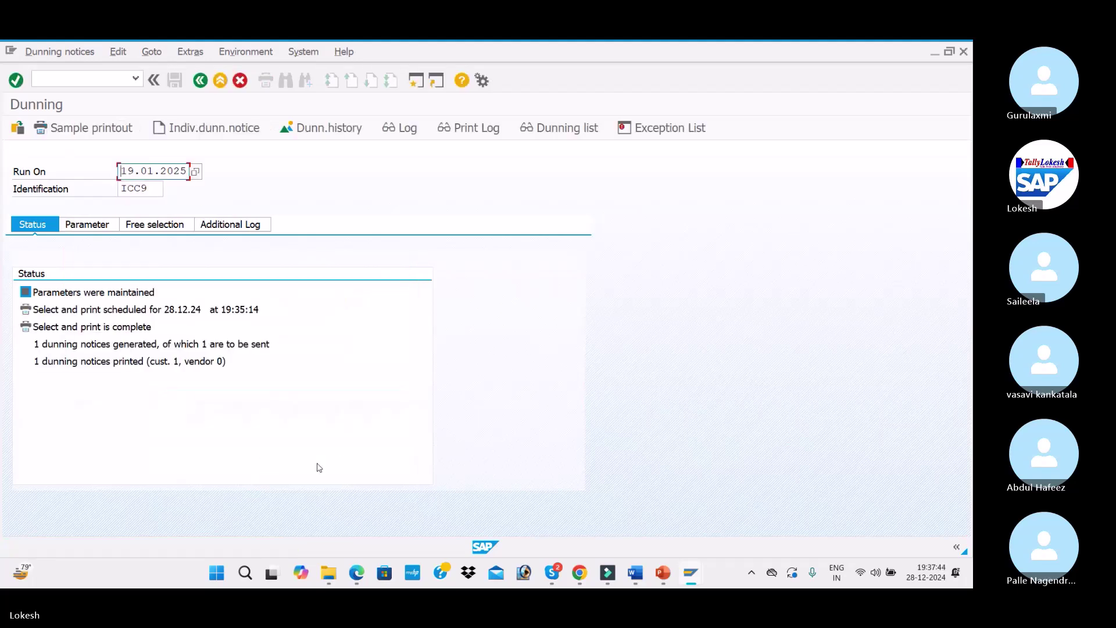
Check the ICC9 dunning list showing level 3, then return to the run
left_click(538, 130)
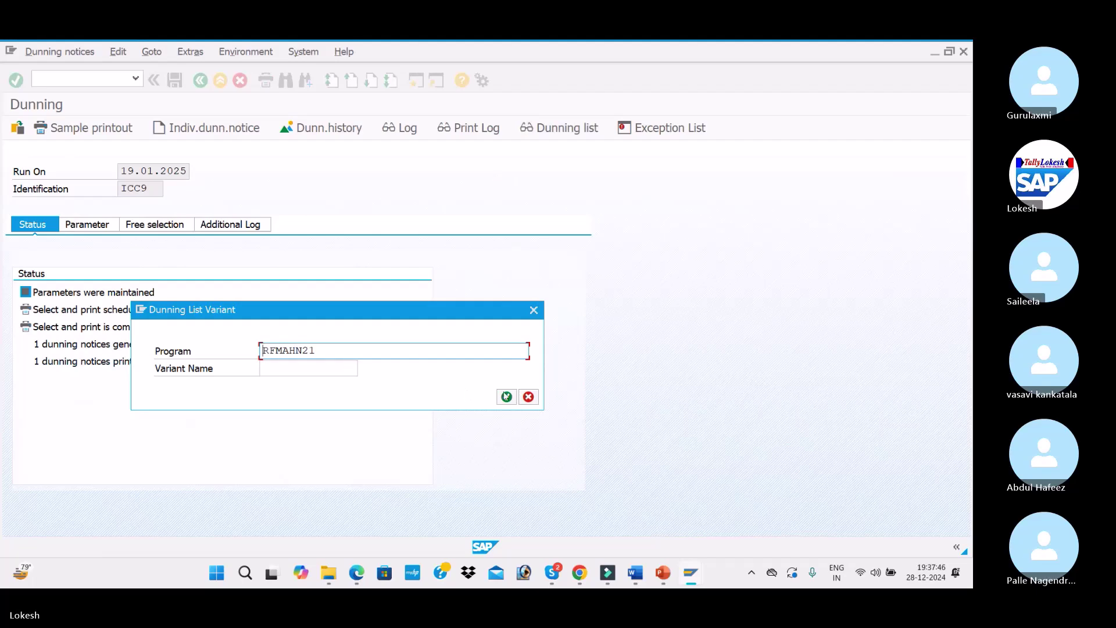
left_click(506, 397)
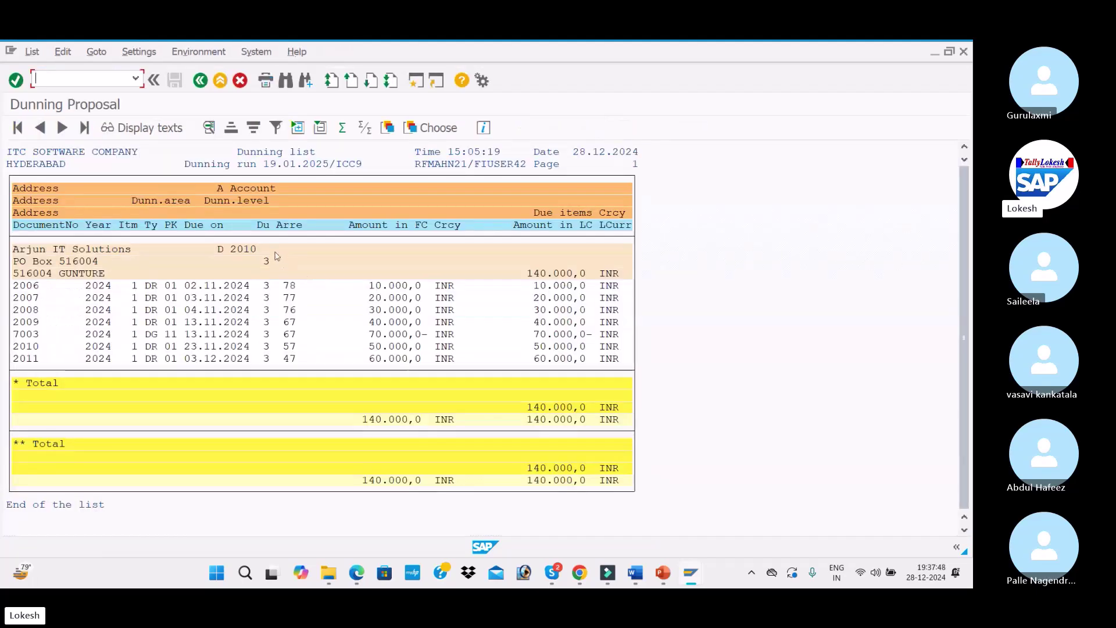
left_click(199, 80)
Preview the sample 3rd dunning letter on LP01, checking 9,250 % interest and 300 charge
left_click(104, 127)
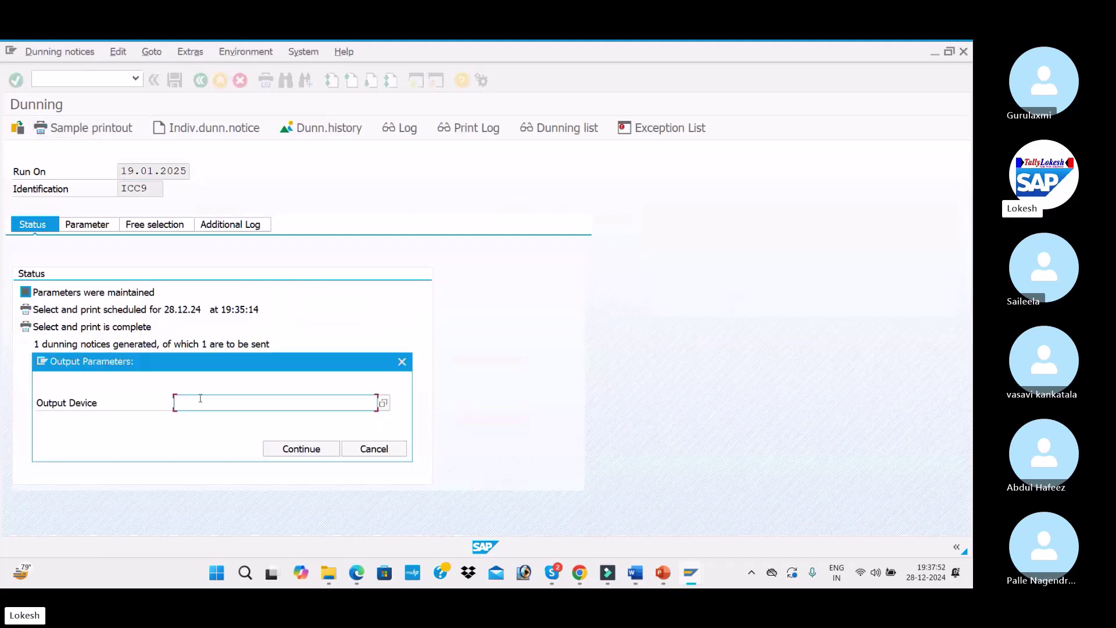
left_click(203, 399)
left_click(212, 419)
left_click(294, 448)
left_click(333, 543)
scroll(215, 366, "down", 4)
scroll(215, 366, "down", 5)
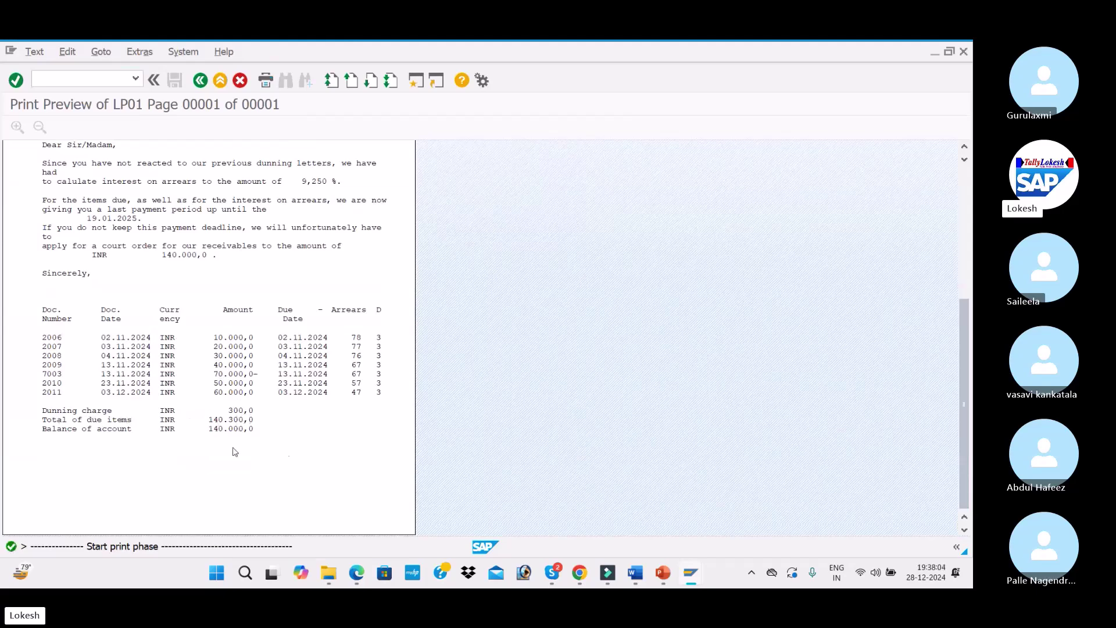
scroll(243, 355, "up", 3)
scroll(243, 355, "up", 6)
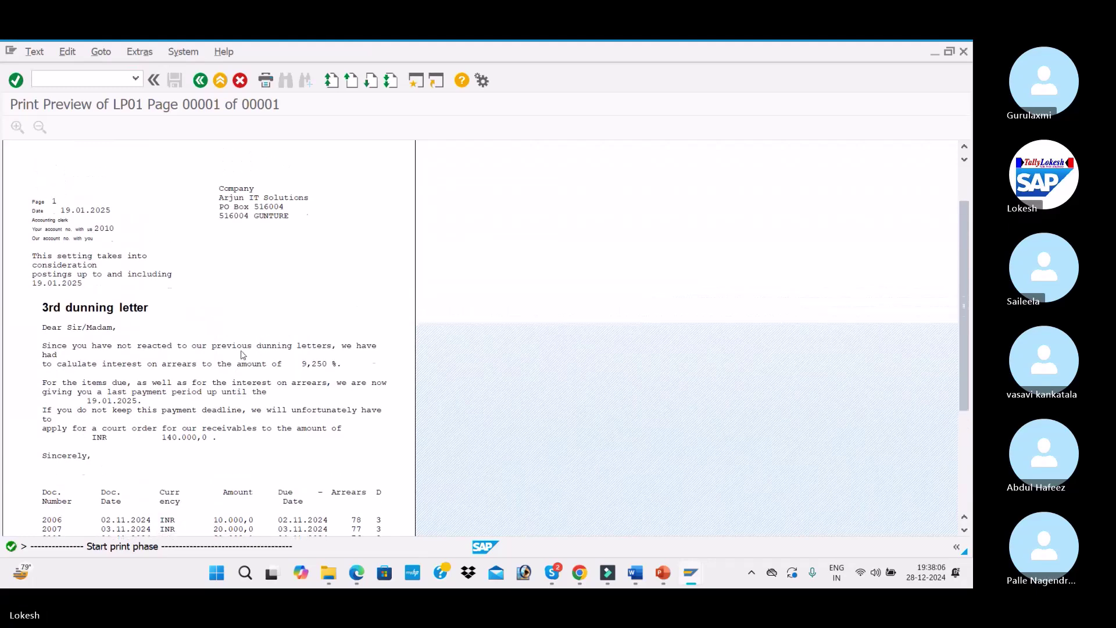
left_click(201, 81)
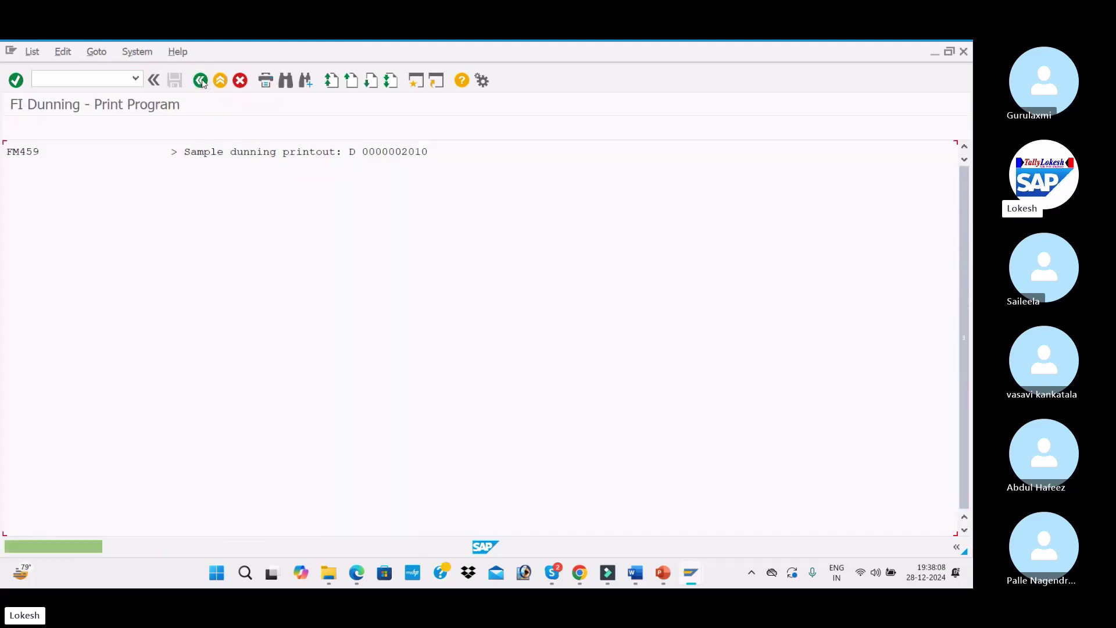
left_click(200, 80)
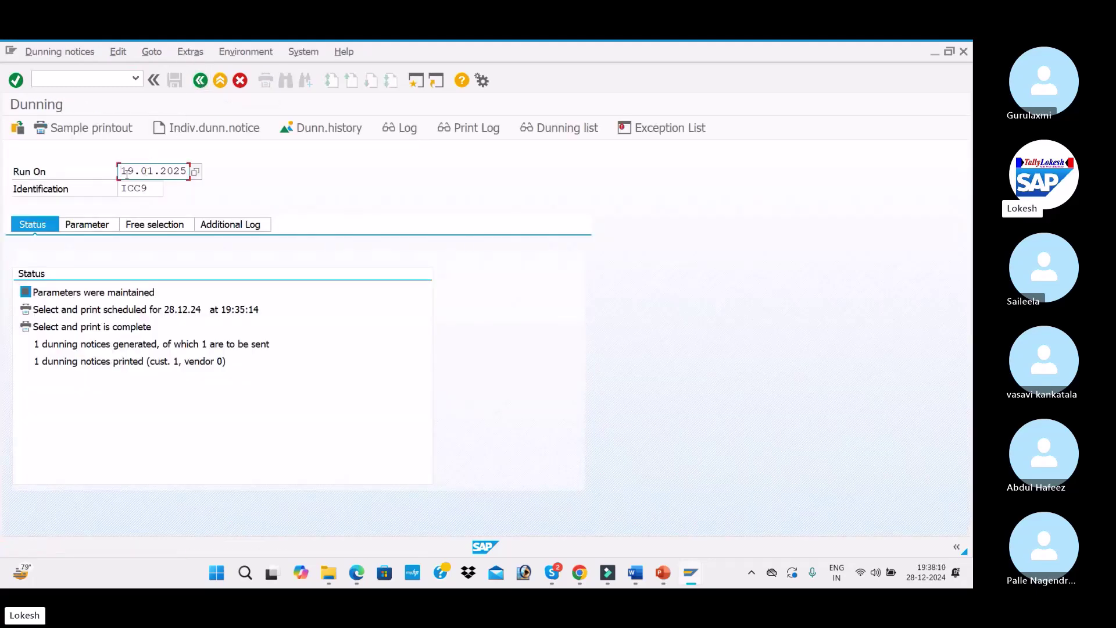
Create a new dunning run with run date 30.01 and identification IC11
left_click_drag(121, 170, 202, 169)
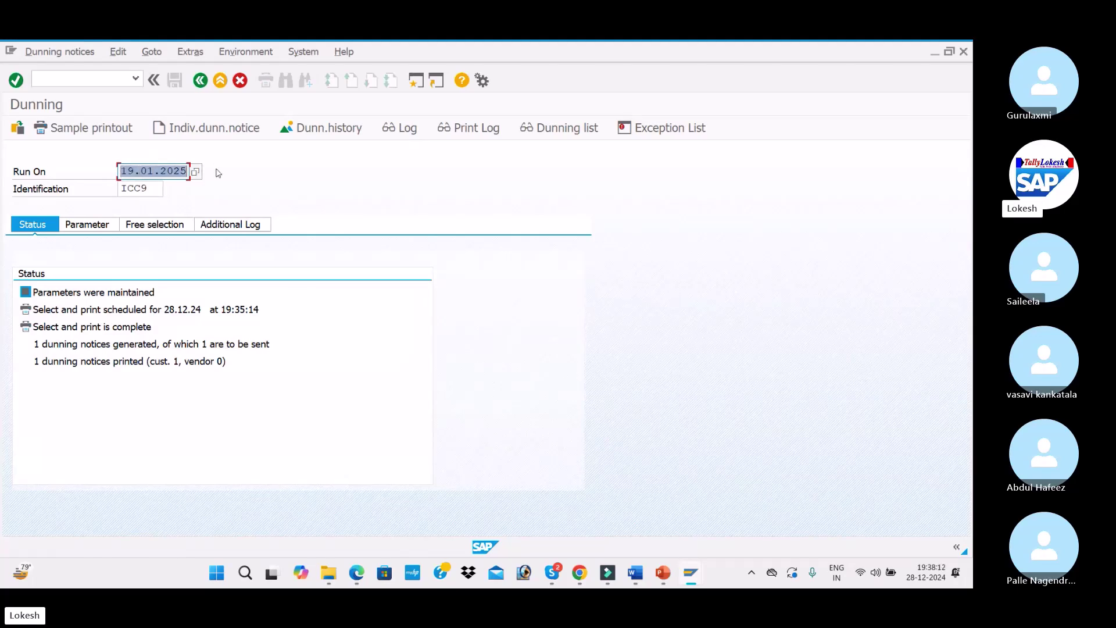
type("30")
key("Return")
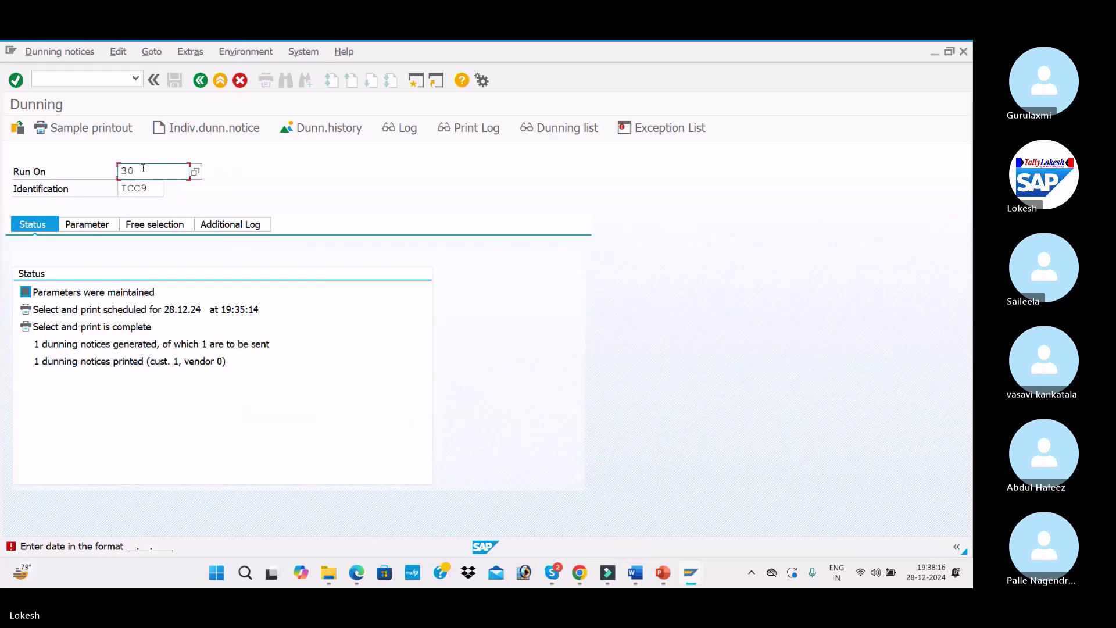
key("Tab")
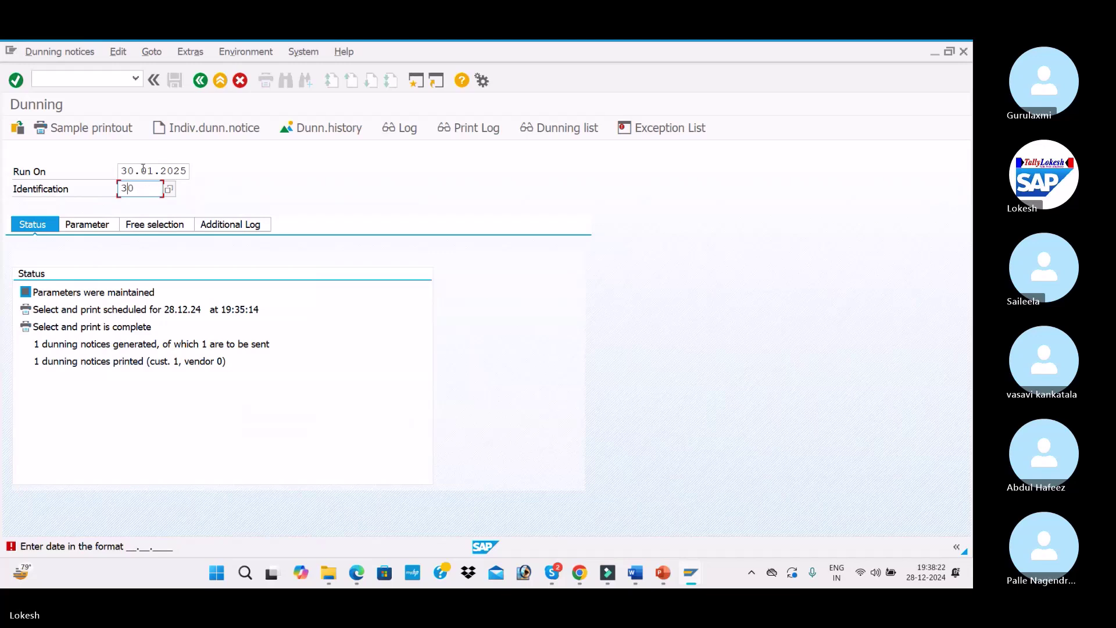
key("Delete")
key("BackSpace")
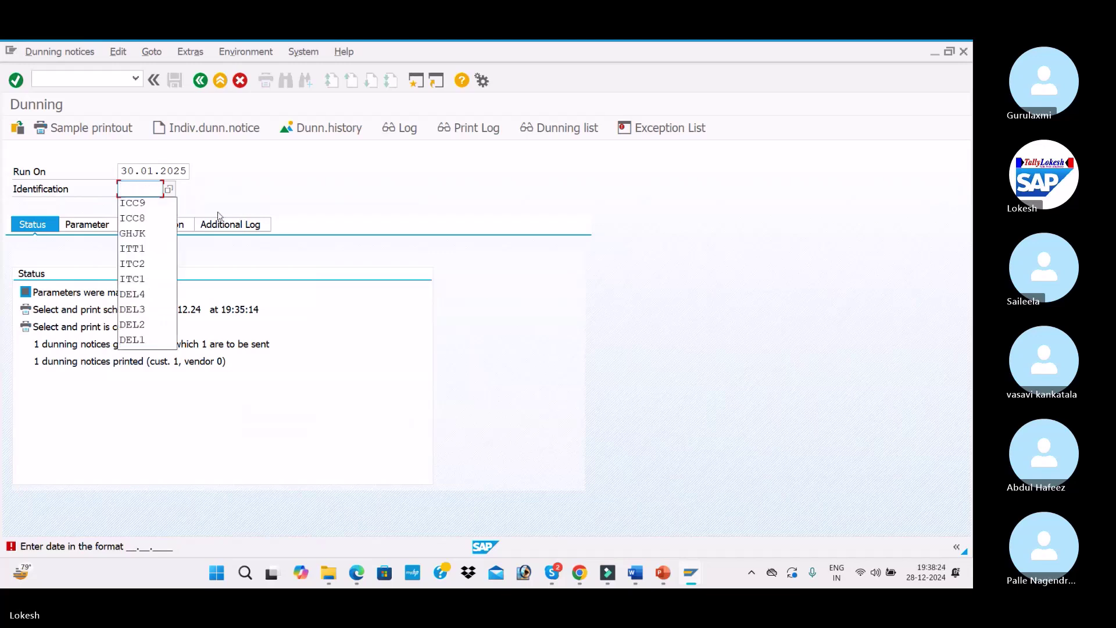
left_click(168, 202)
key("BackSpace")
key("BackSpace")
type("11")
key("Tab")
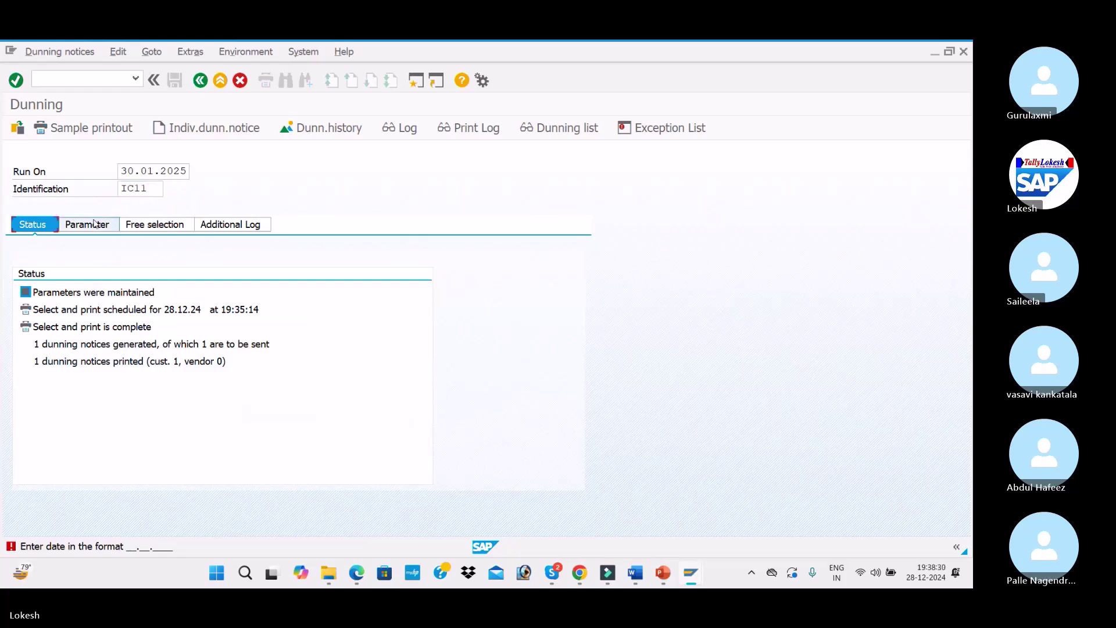
key("Return")
Enter dunning date 30.01.2025, documents up to 30.01., company code ITC1, customer 2010, and an additional log for 2010
left_click(94, 224)
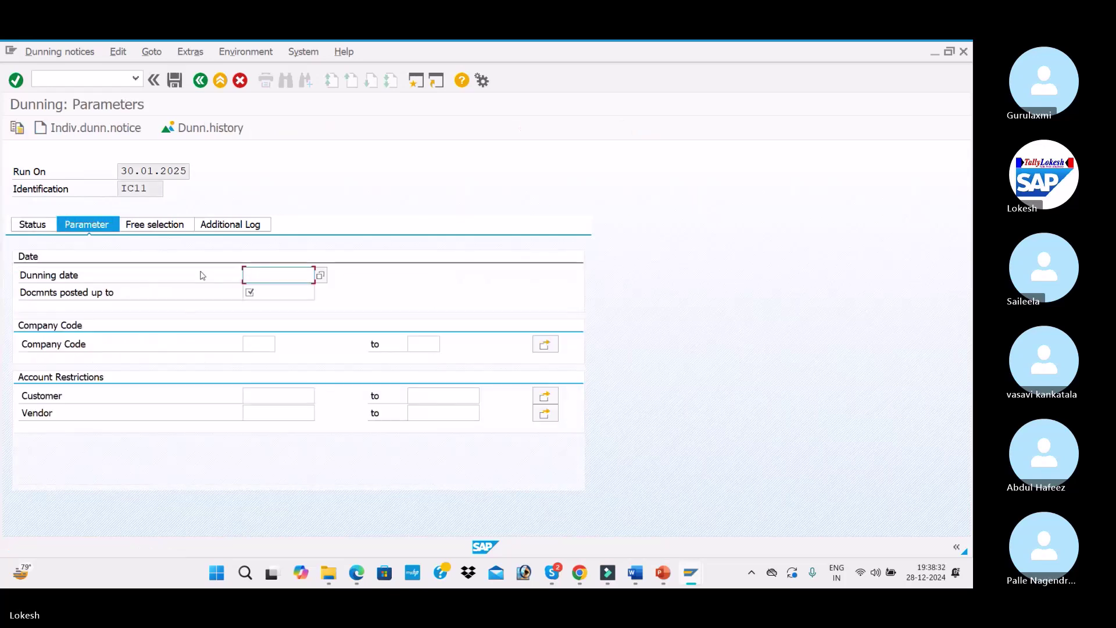
left_click(270, 276)
type("30.01.2025")
key("Tab")
type("30.01.")
key("Tab")
type("ITC1")
key("Tab")
key("Tab")
key("Tab")
key("Down")
key("Tab")
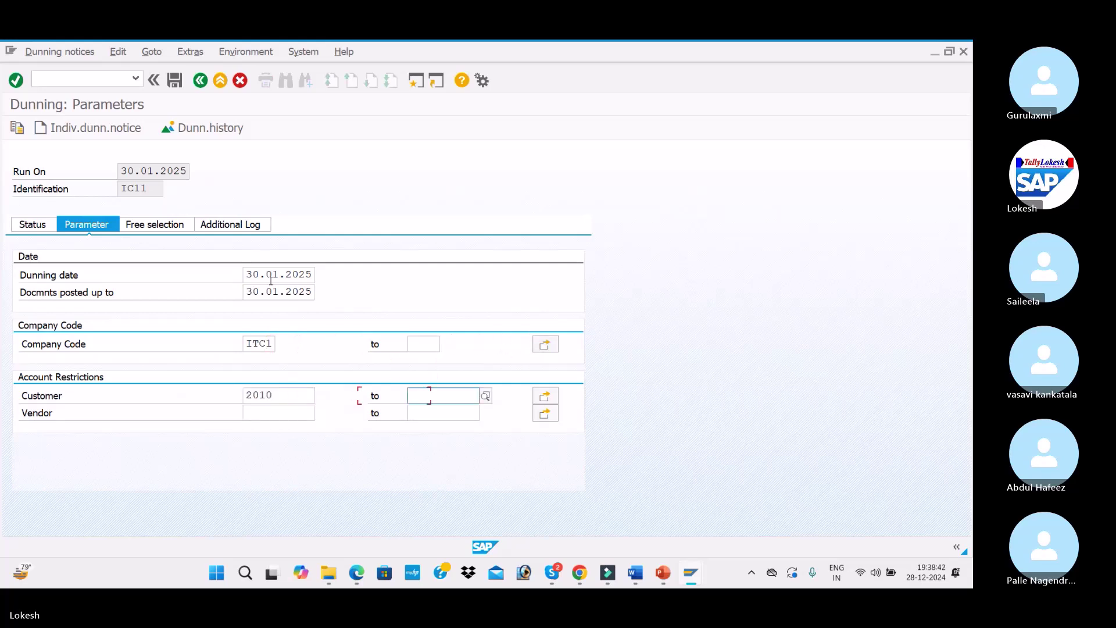
left_click(232, 225)
key("Down")
key("Return")
Save the parameters and schedule the run with output device LP01
left_click(41, 225)
left_click(238, 323)
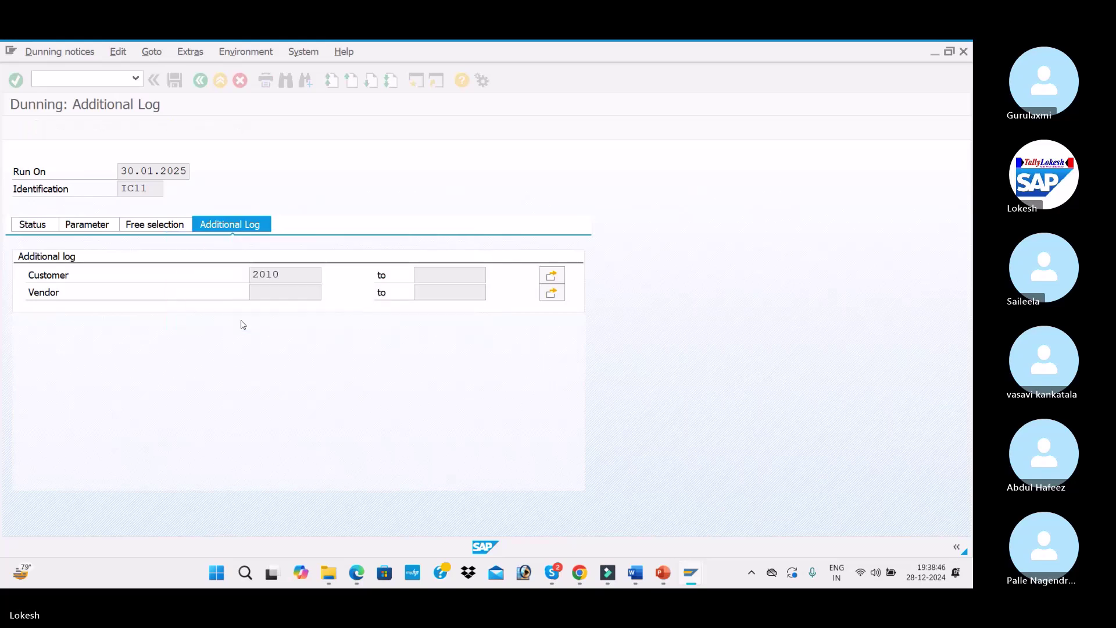
left_click(87, 133)
key("Down")
key("Return")
Schedule selection and print on LP01 immediately, then review the RFMAHN21 dunning list for IC11
left_click(281, 444)
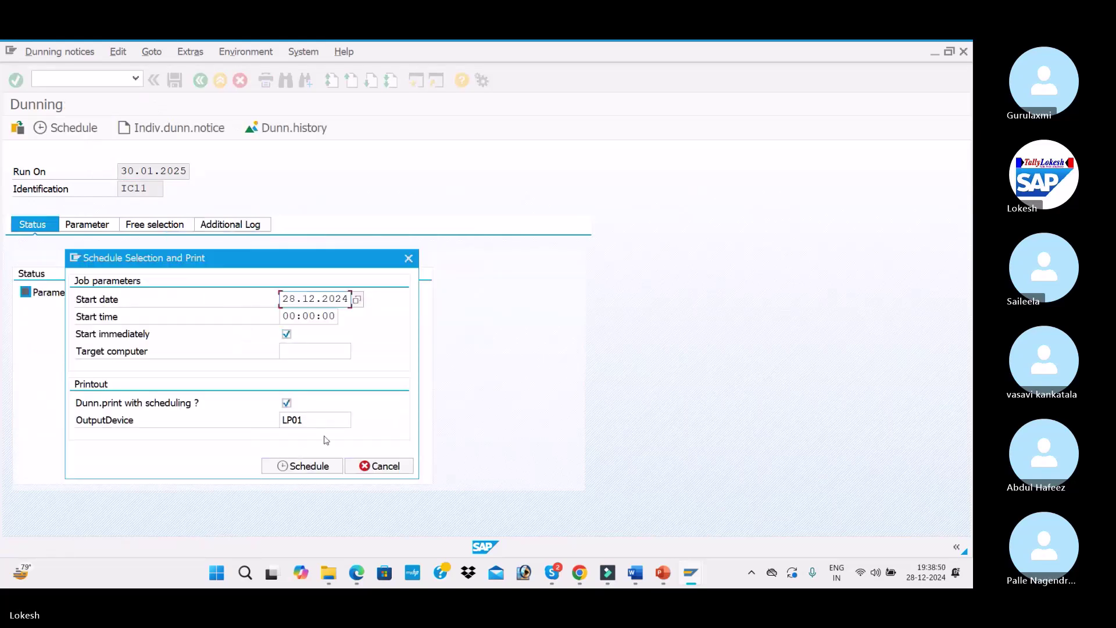
left_click(309, 466)
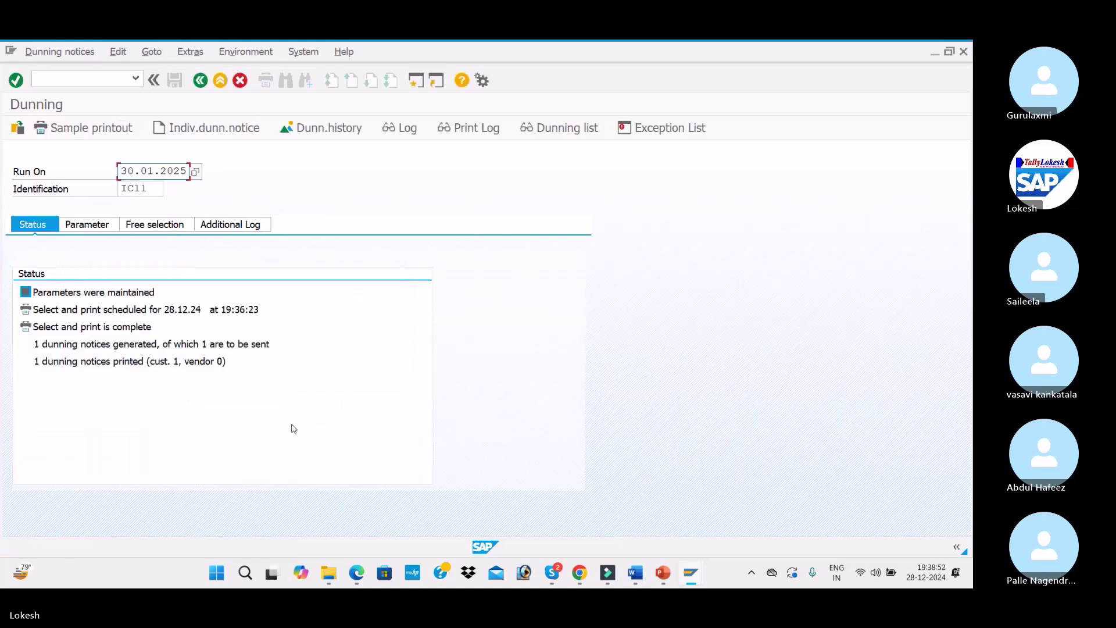
left_click(547, 128)
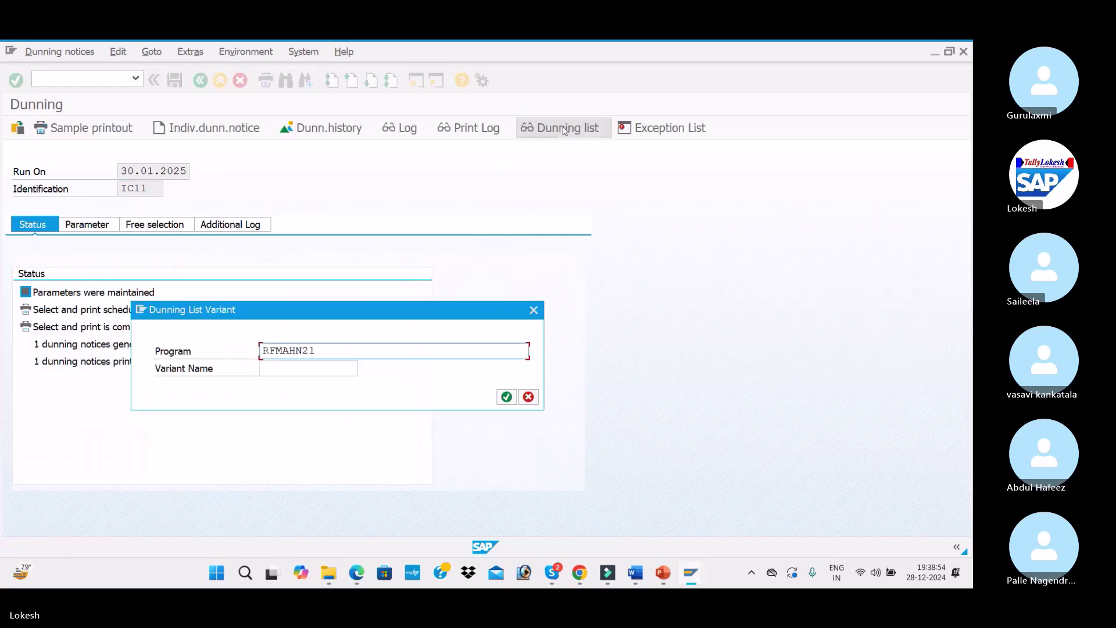
key("BackSpace")
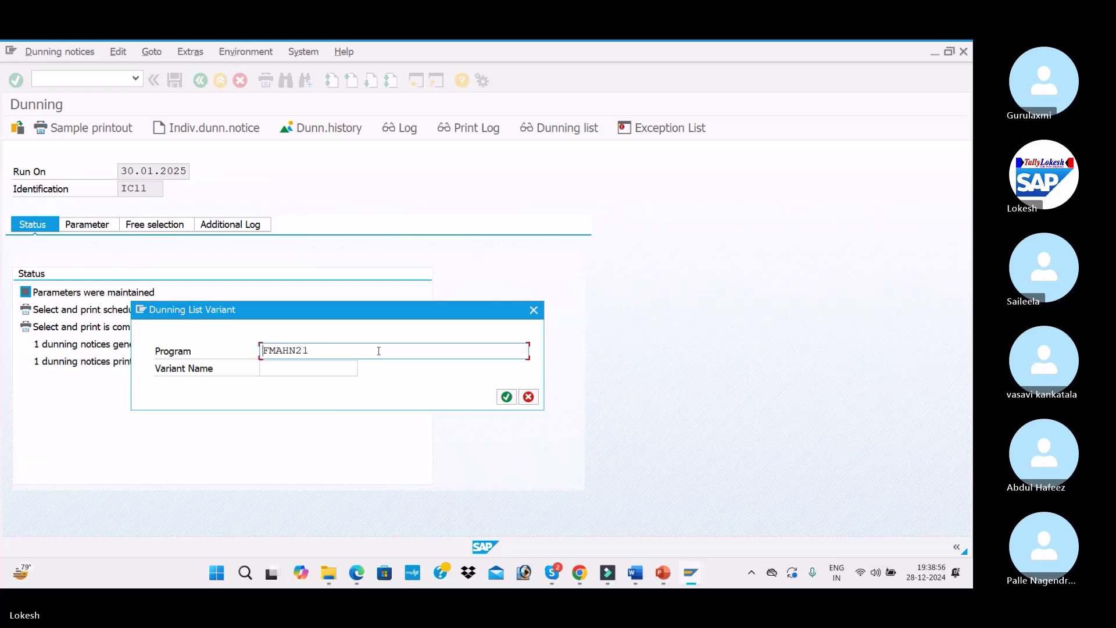
left_click(534, 309)
left_click(568, 125)
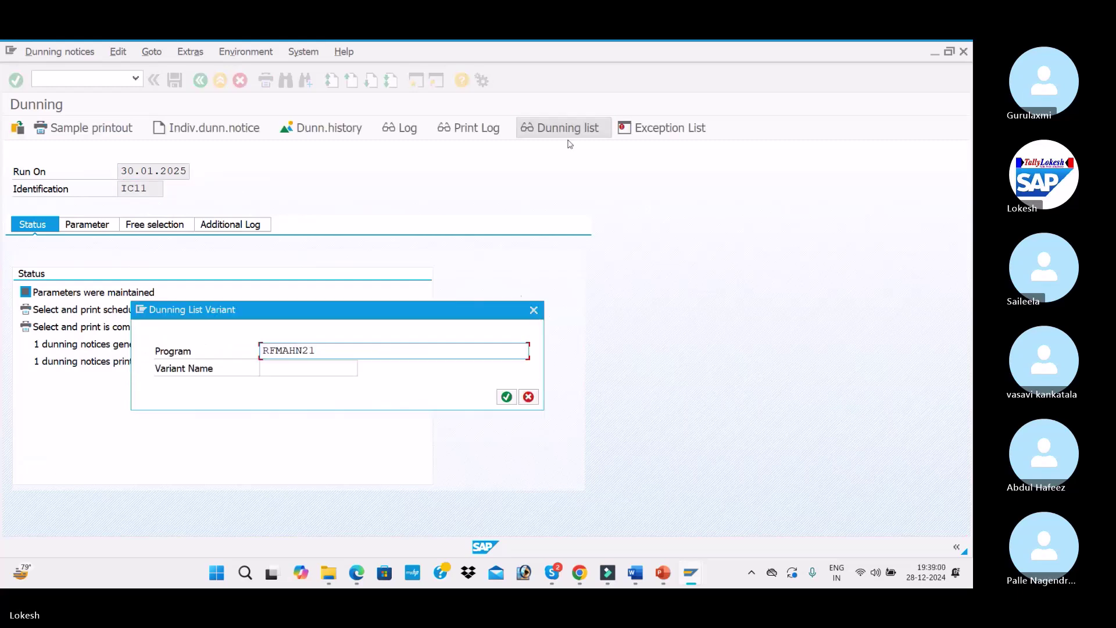
left_click(506, 396)
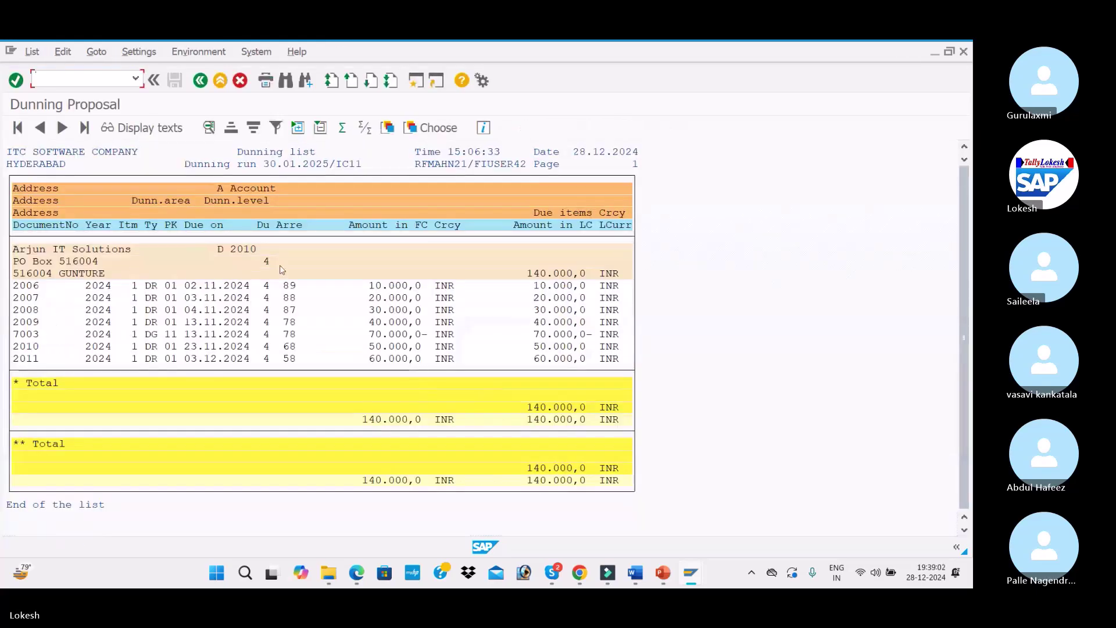
left_click(200, 80)
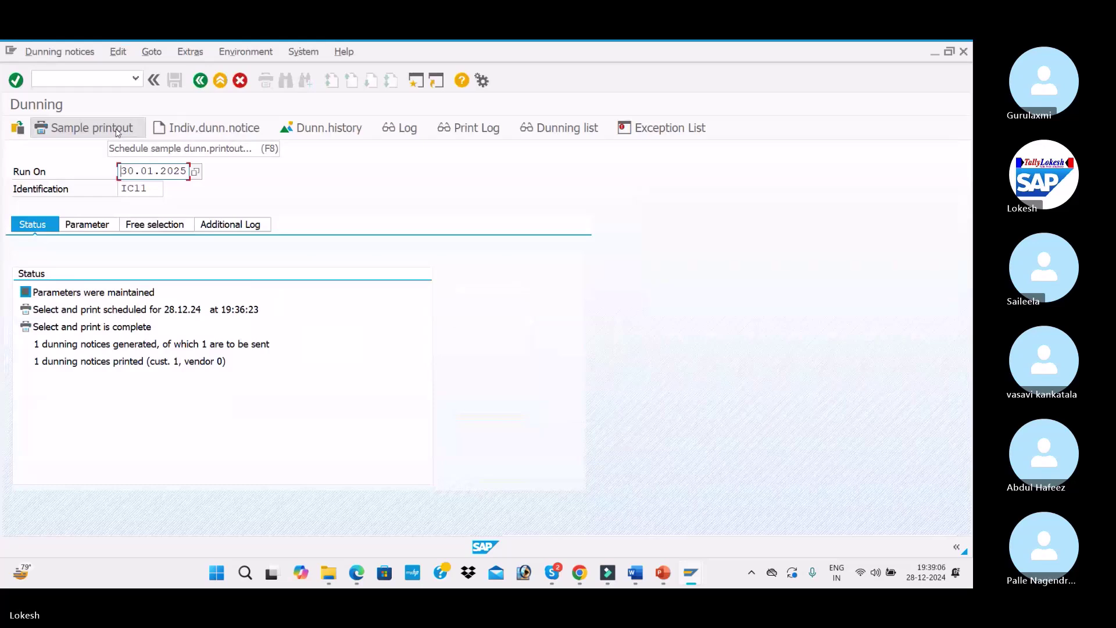
Print a sample of customer 2010's 4th internal dunning letter on LP01 and review the preview
left_click(93, 127)
left_click(209, 400)
left_click(198, 418)
left_click(299, 448)
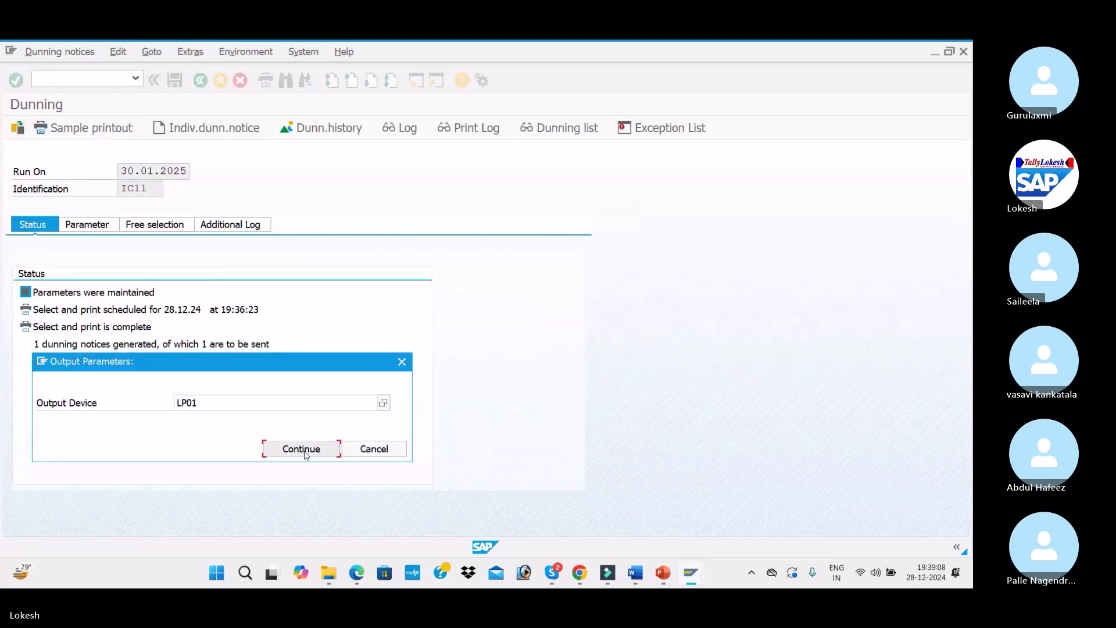
left_click(332, 543)
scroll(210, 307, "down", 5)
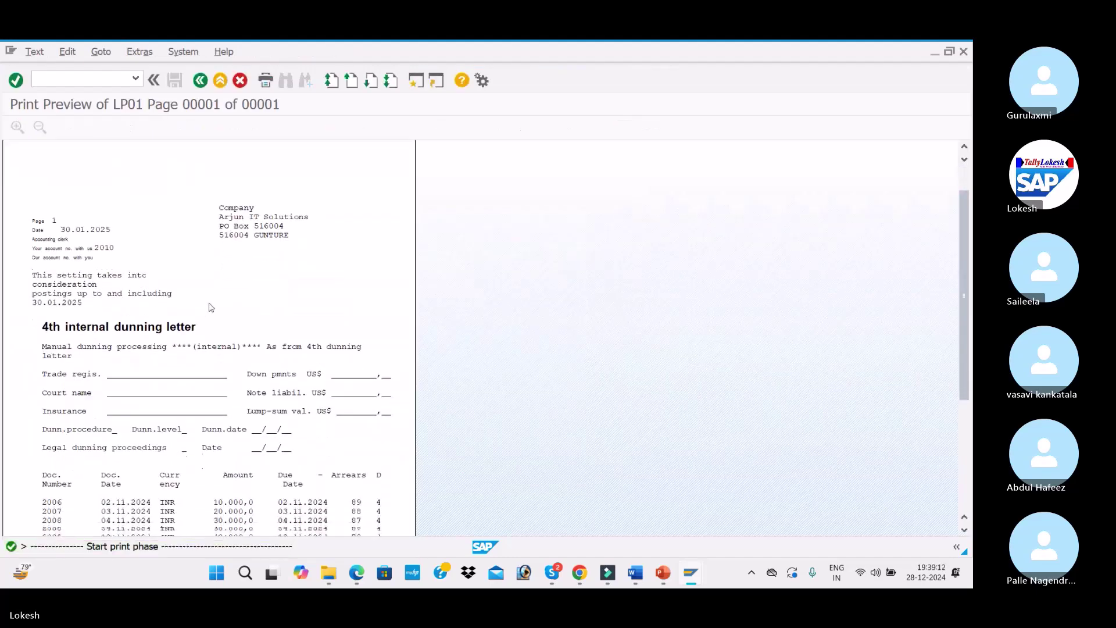
scroll(211, 307, "down", 2)
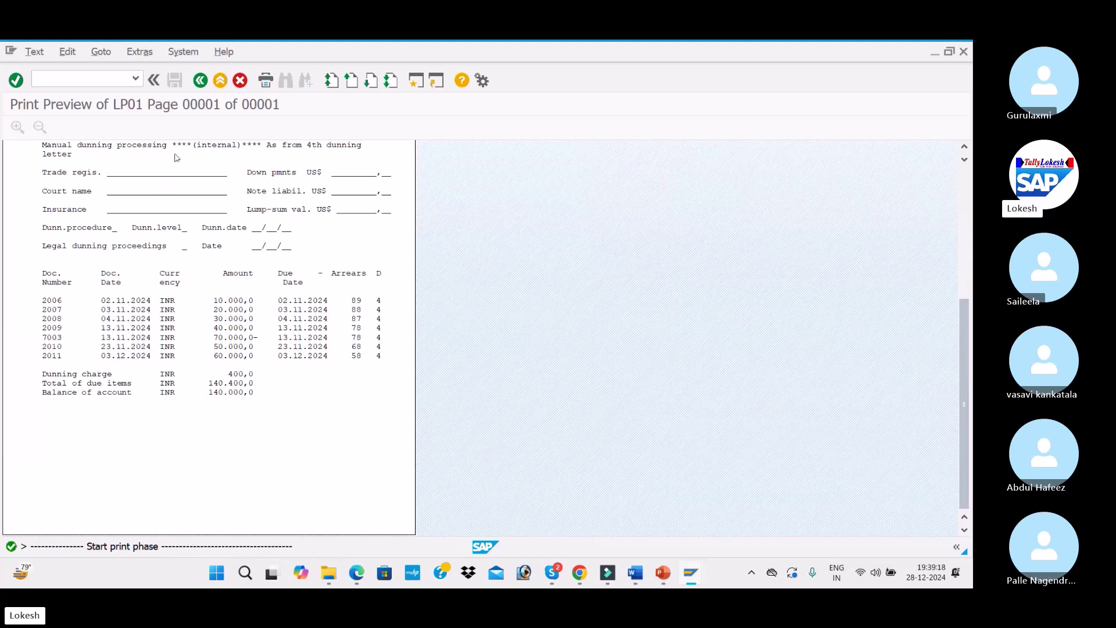
left_click(200, 80)
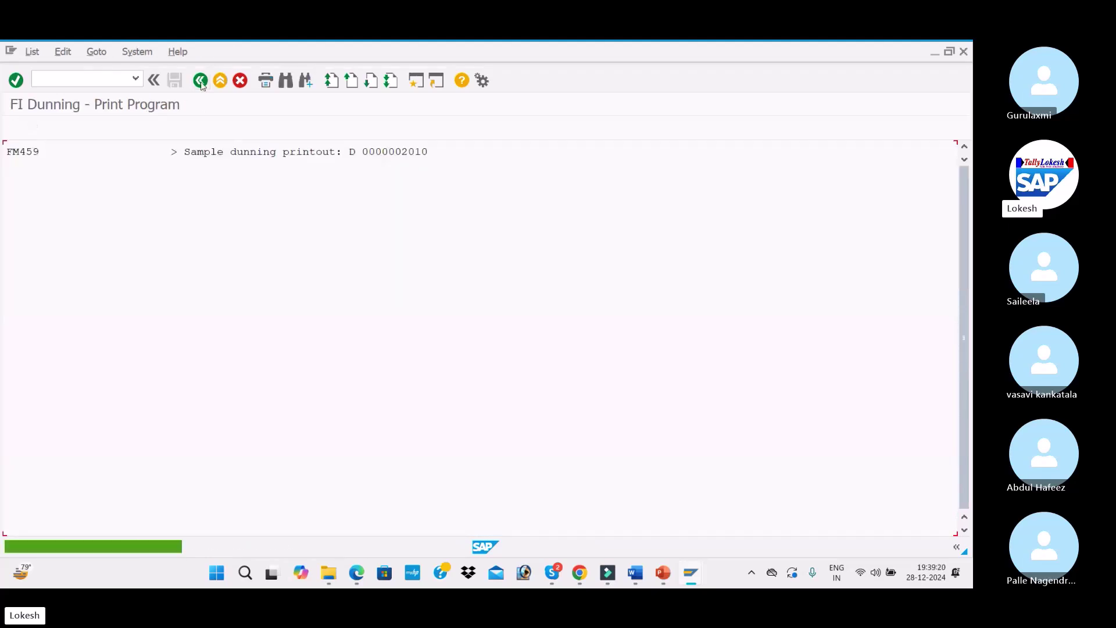
Switch to Dunning-Configuration.pdf in Edge and scroll to section 4.11, Checking the Dunning Spool
left_click(359, 576)
scroll(441, 395, "down", 20)
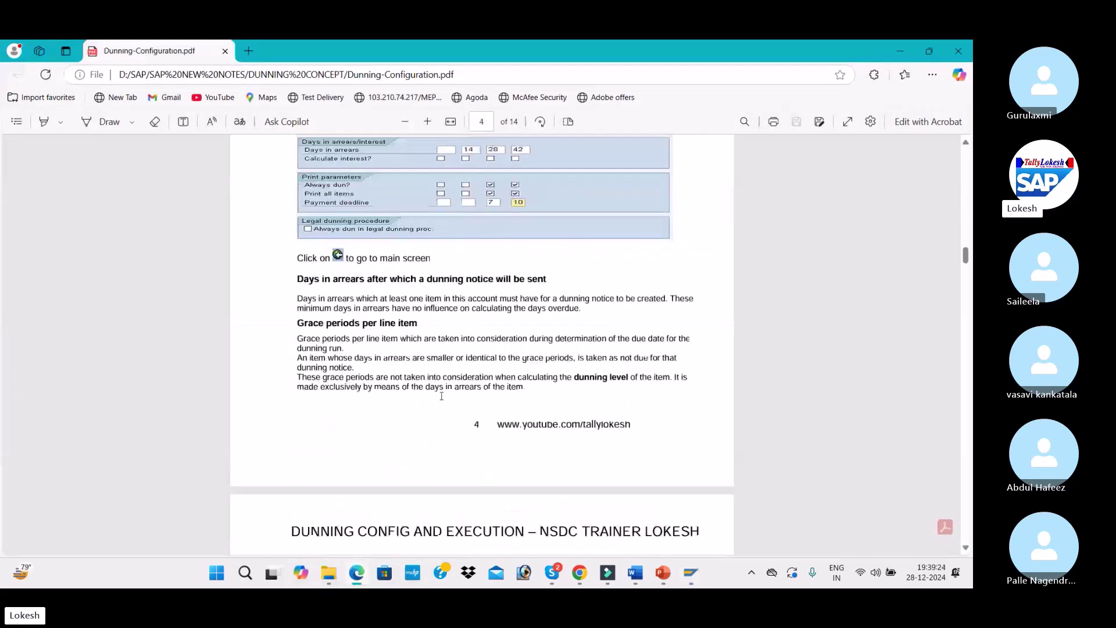
scroll(441, 396, "down", 20)
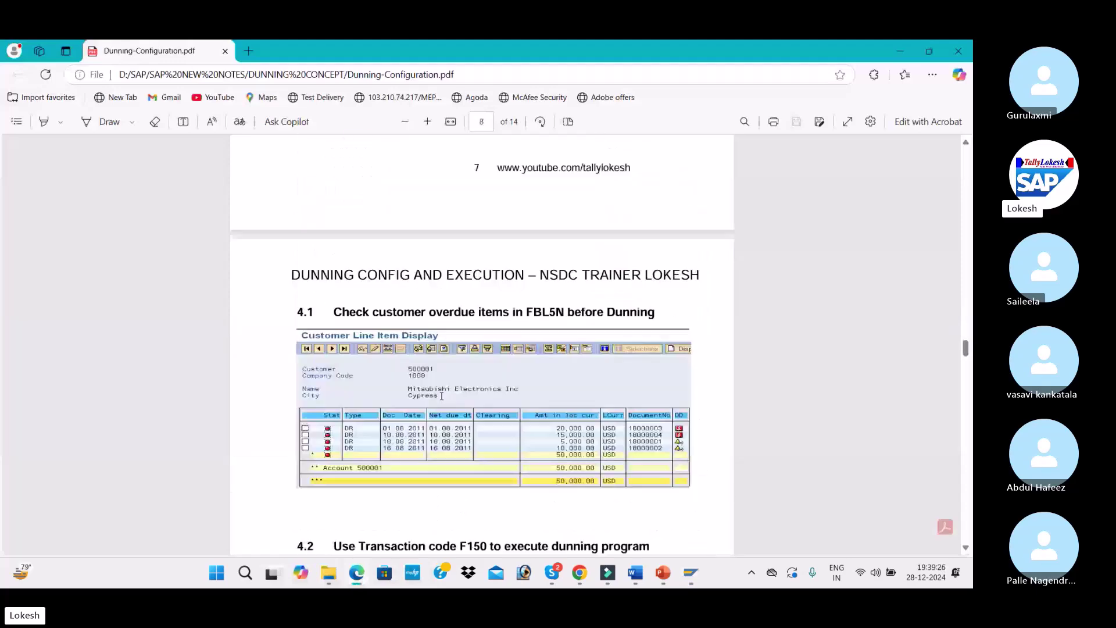
scroll(442, 395, "up", 5)
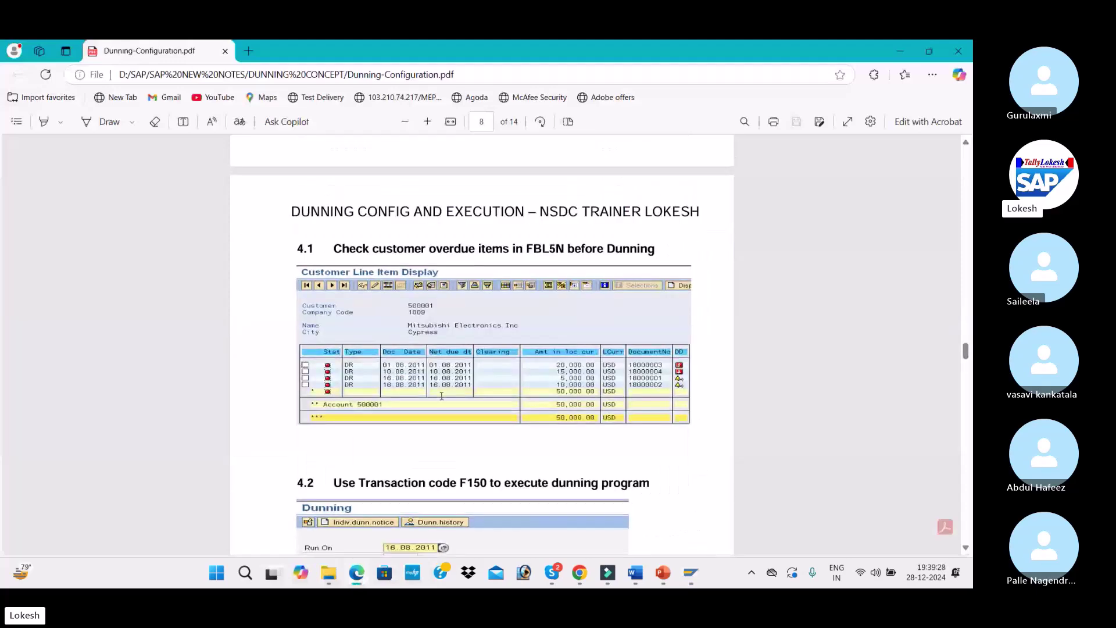
scroll(441, 396, "down", 10)
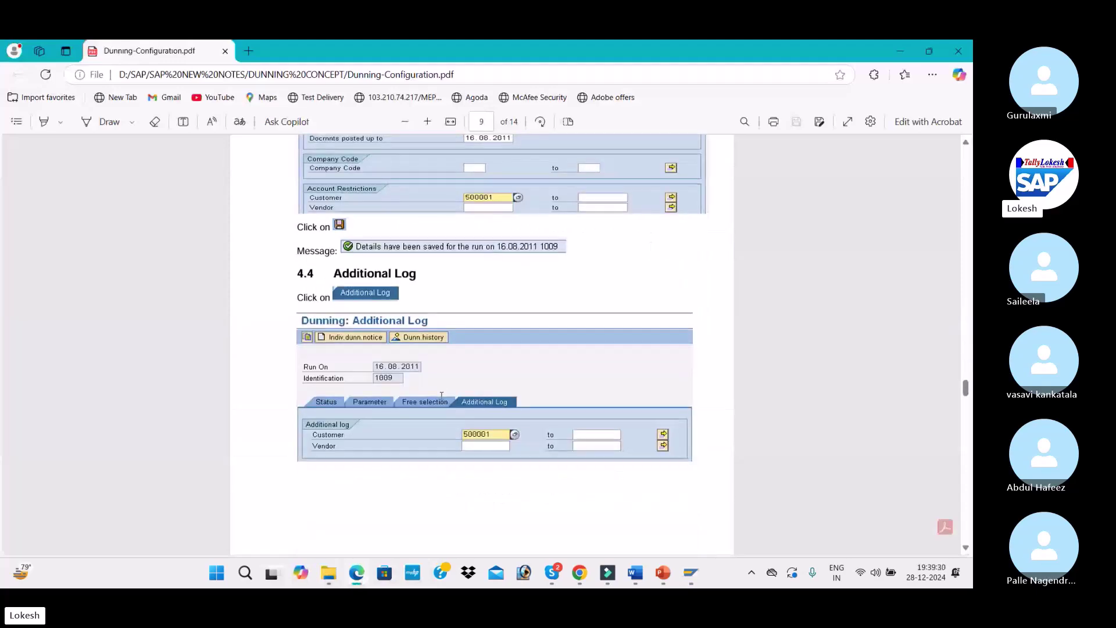
scroll(441, 395, "down", 15)
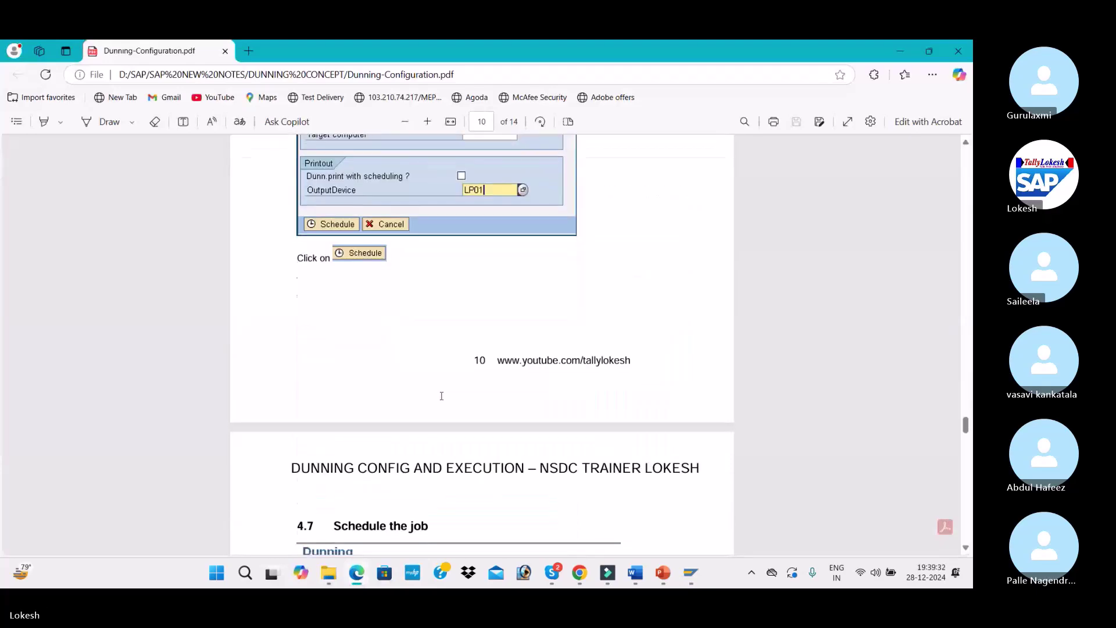
scroll(442, 396, "down", 5)
scroll(441, 396, "down", 5)
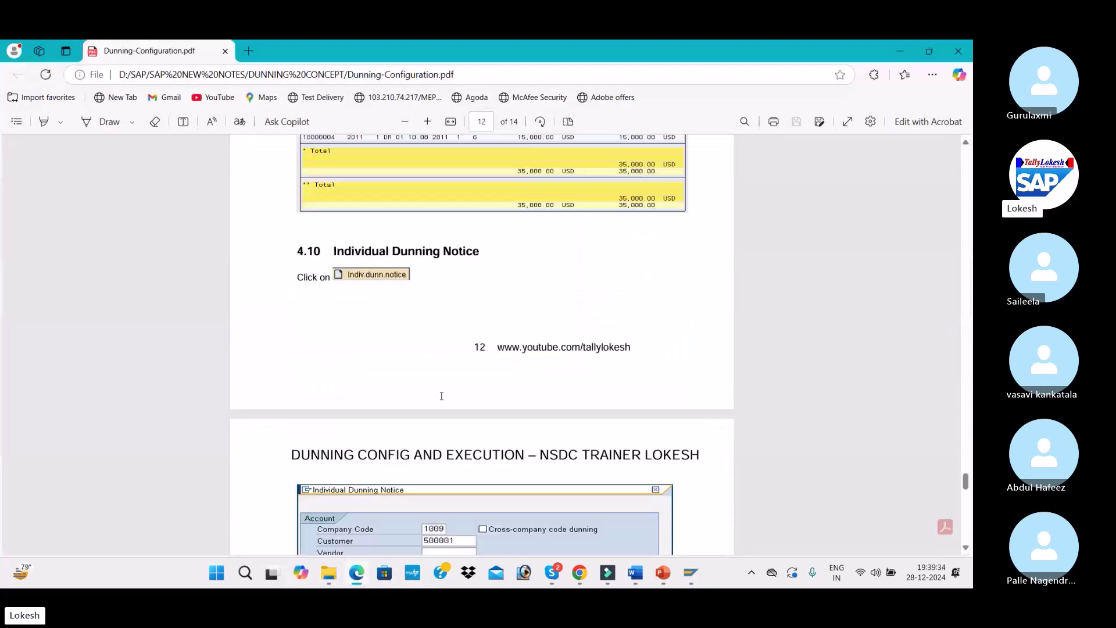
scroll(441, 396, "up", 2)
scroll(441, 396, "down", 8)
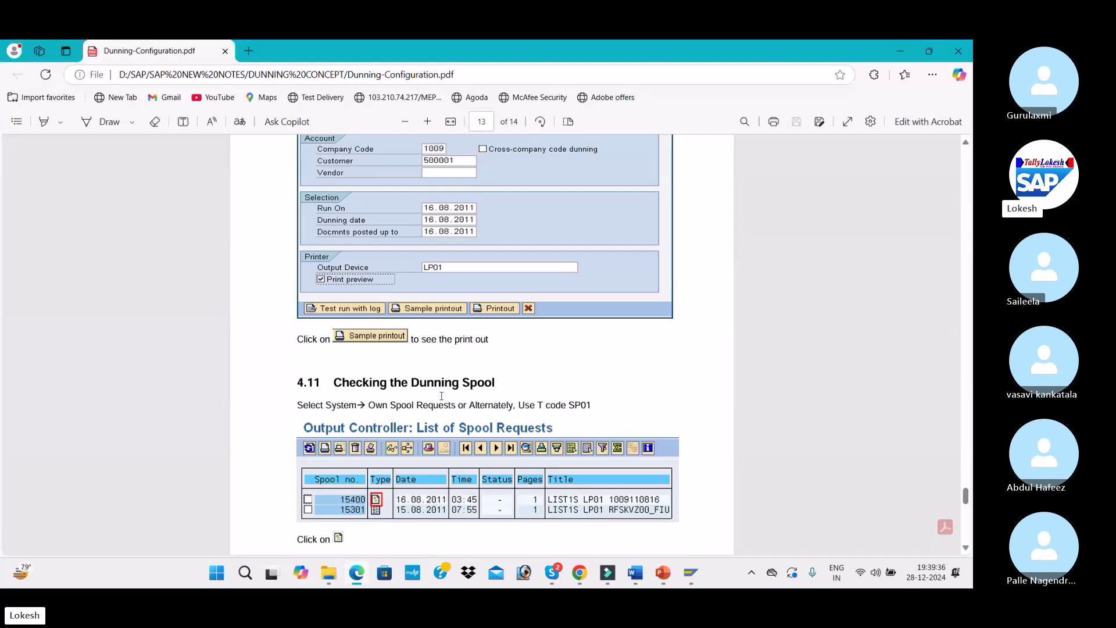
scroll(441, 395, "down", 2)
scroll(441, 396, "up", 6)
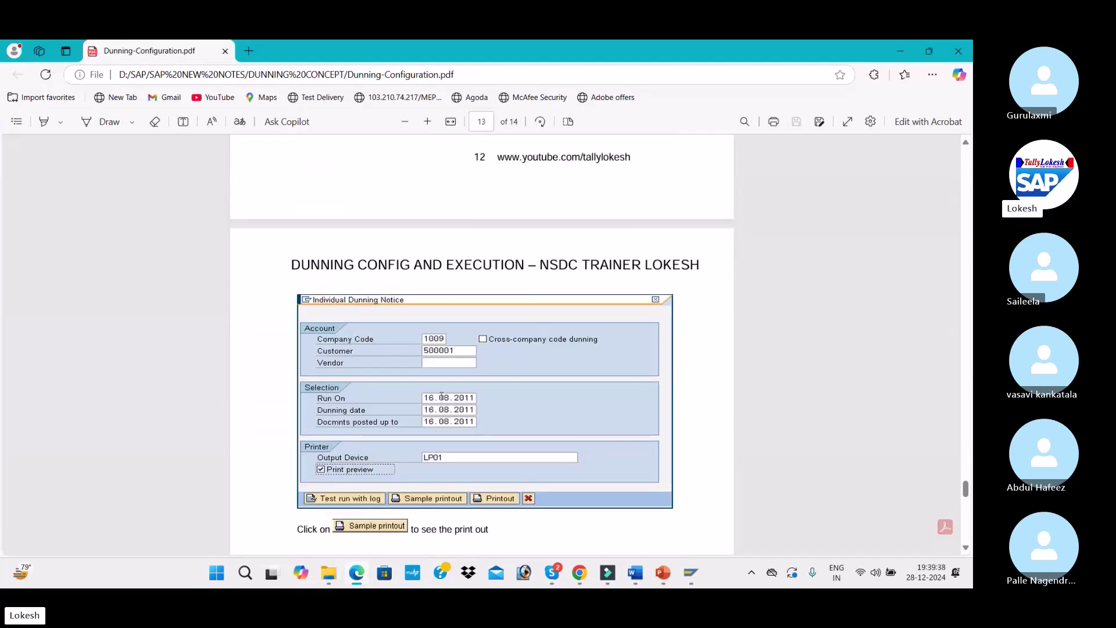
scroll(441, 395, "down", 4)
scroll(441, 396, "down", 3)
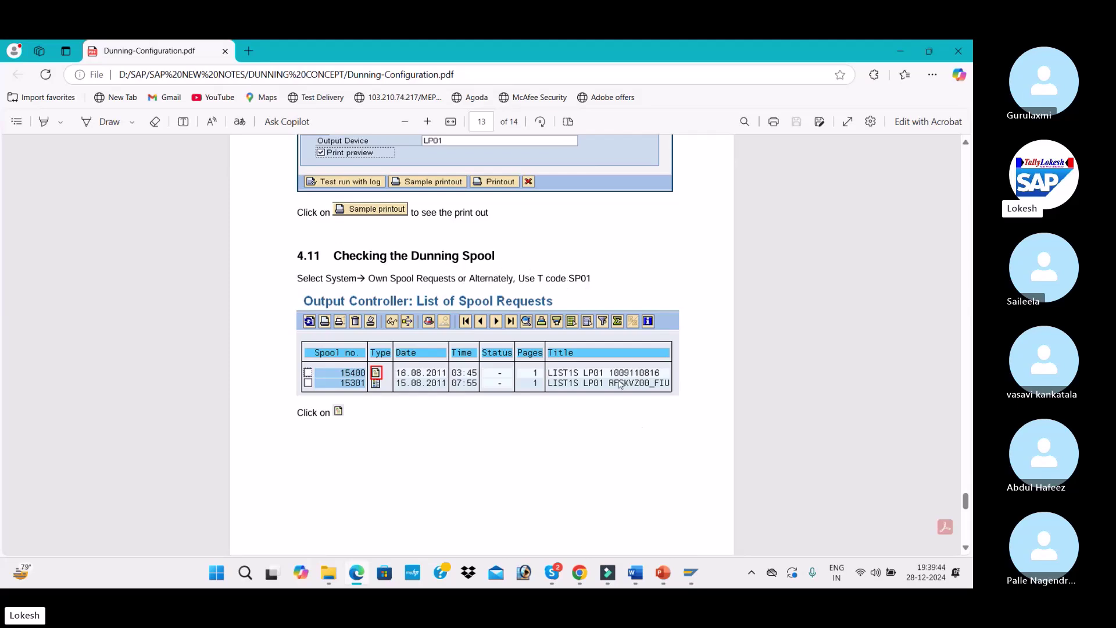
Return to the dunning run screen and go to the spool request selection
key("alt+Tab")
key("alt+Tab")
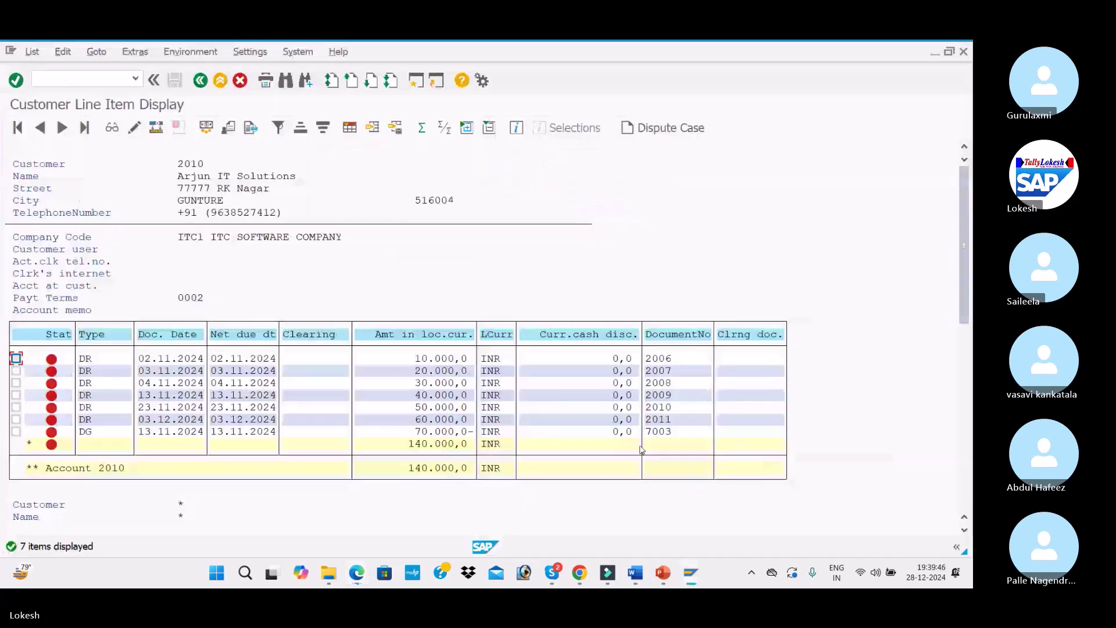
key("alt+Tab")
key("alt+Tab")
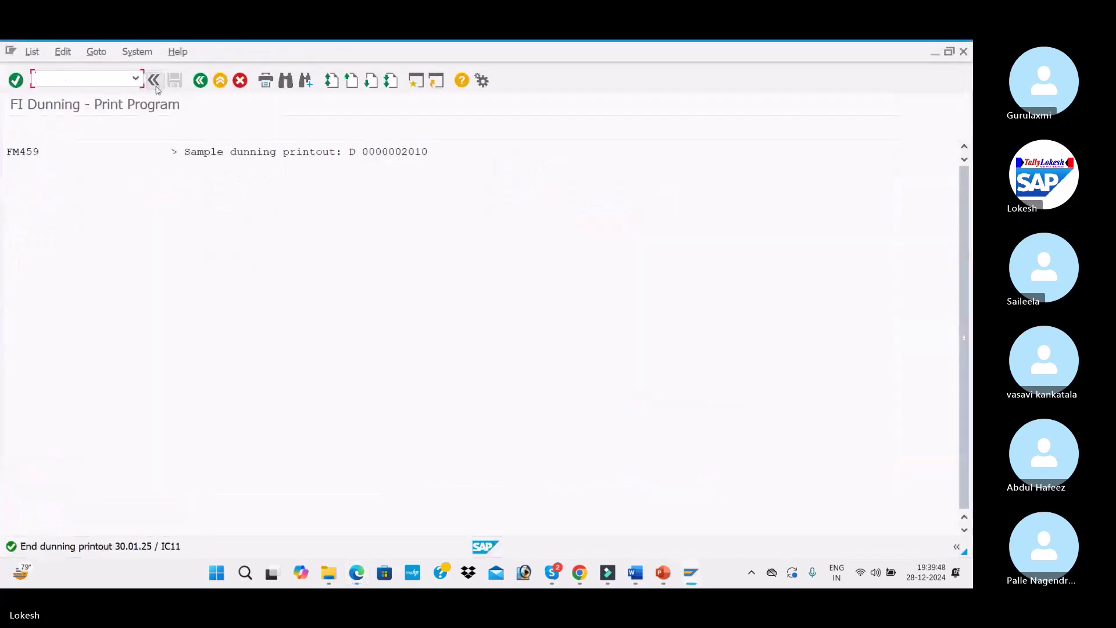
key("F3")
left_click(100, 77)
type("/NSP01")
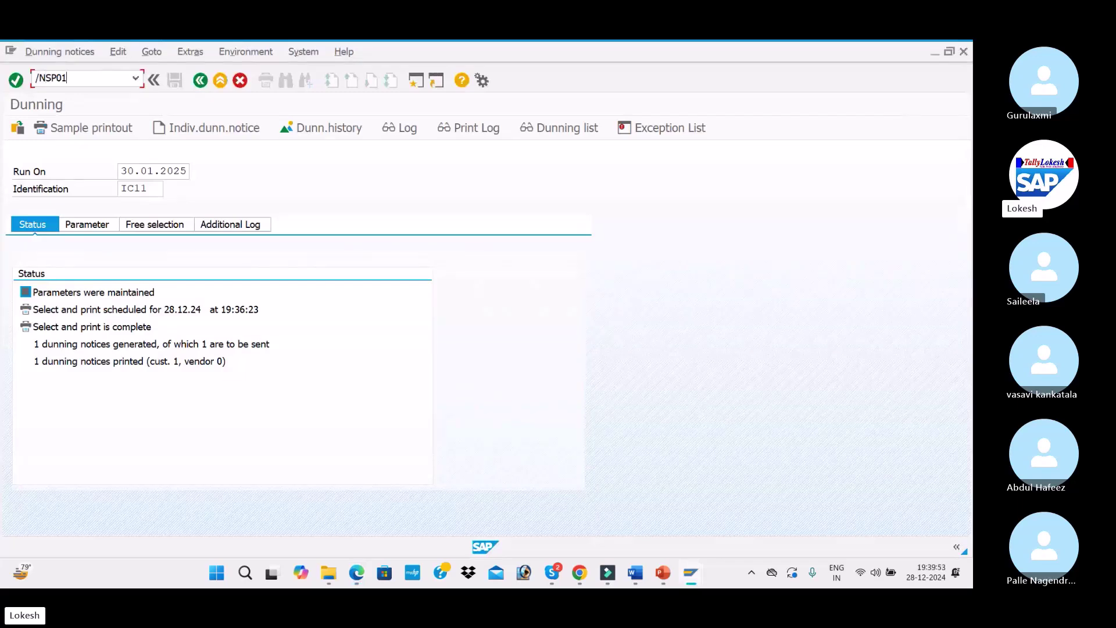
key("Return")
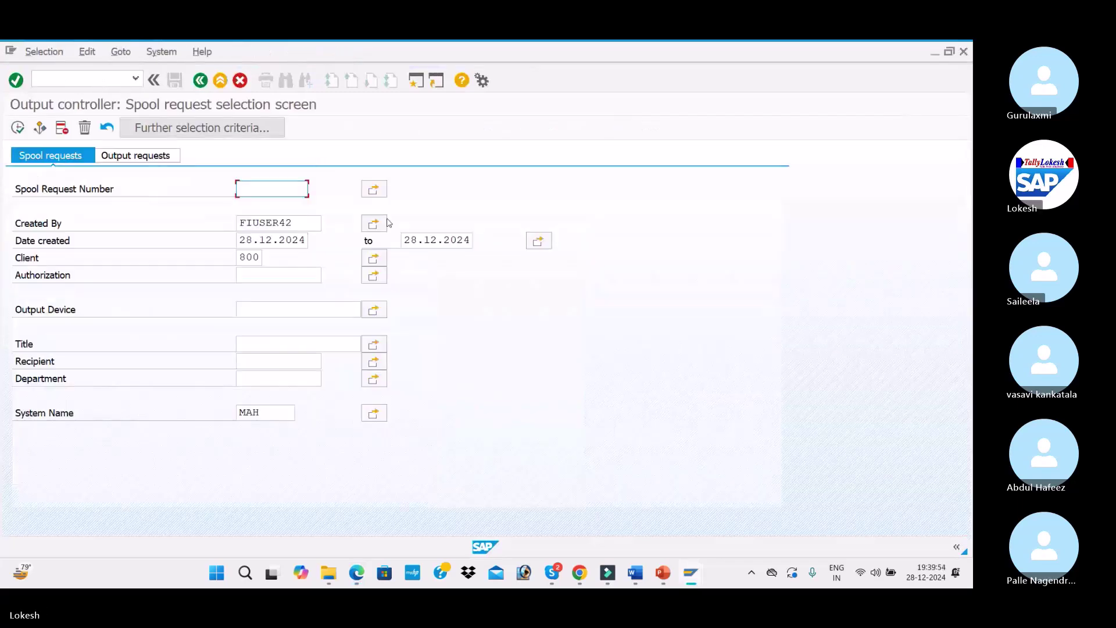
Preview the dunning letters in today's spool requests 421808, 421807, 421806 and 421805
left_click(17, 127)
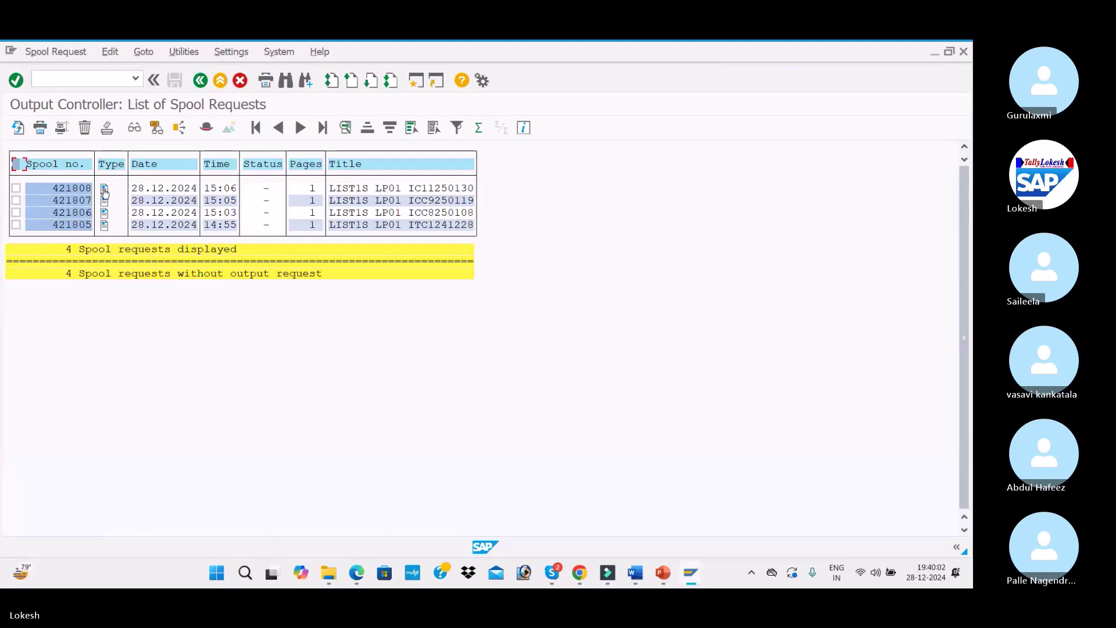
left_click(105, 190)
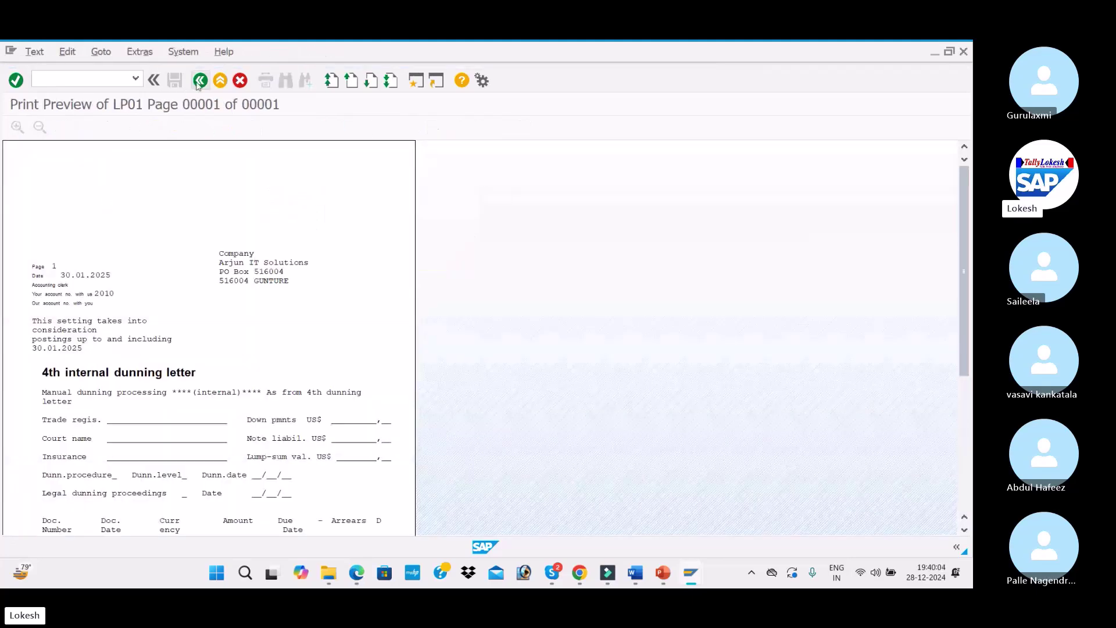
left_click(200, 80)
left_click(107, 203)
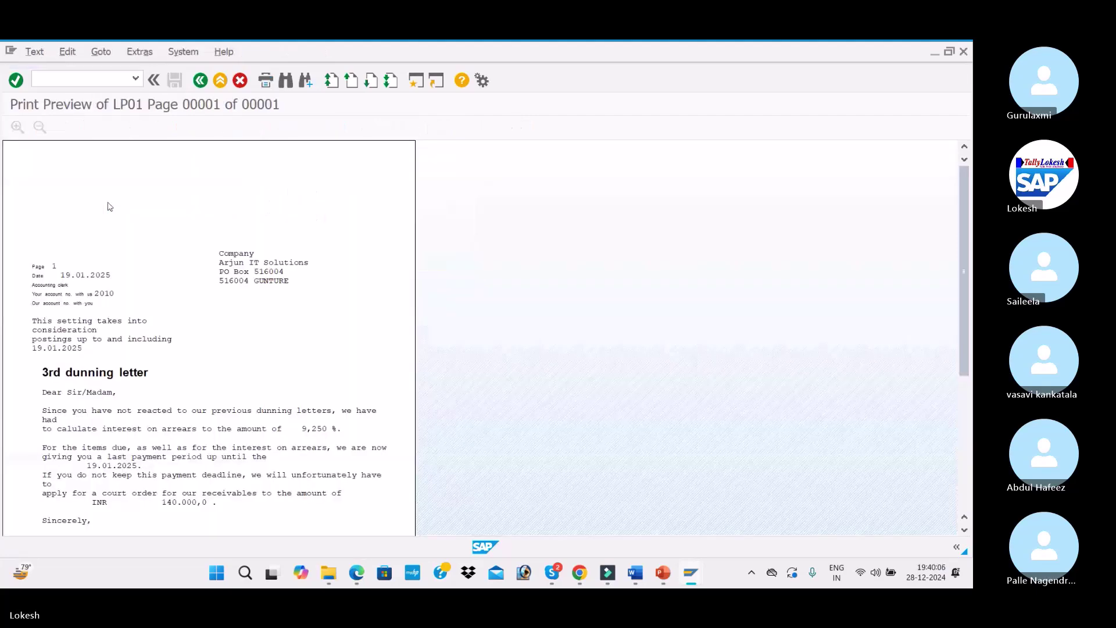
left_click(200, 80)
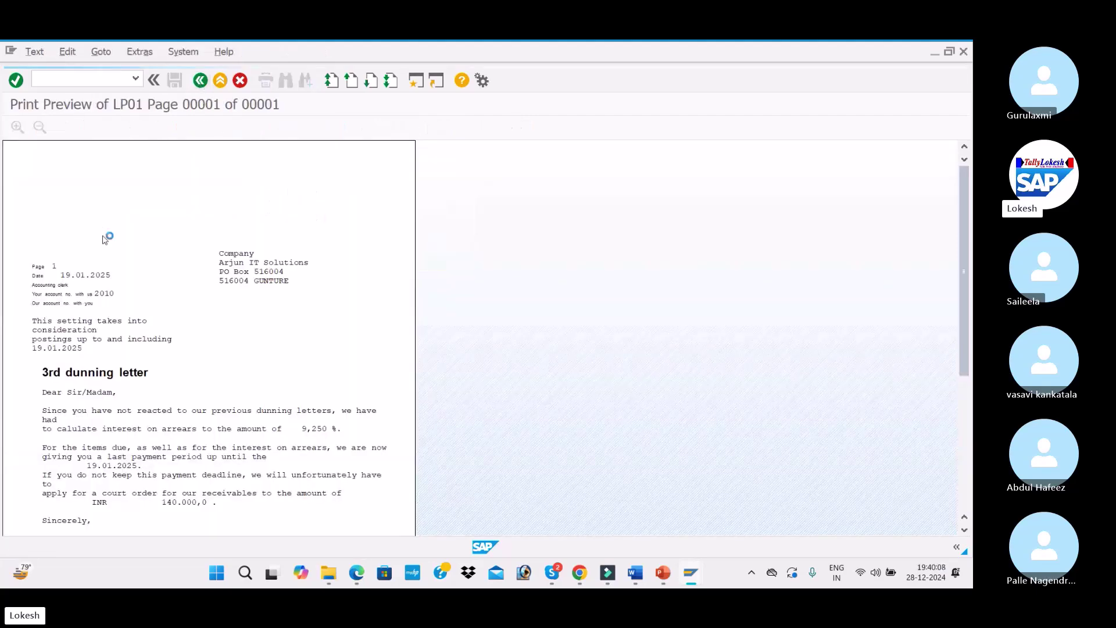
left_click(104, 213)
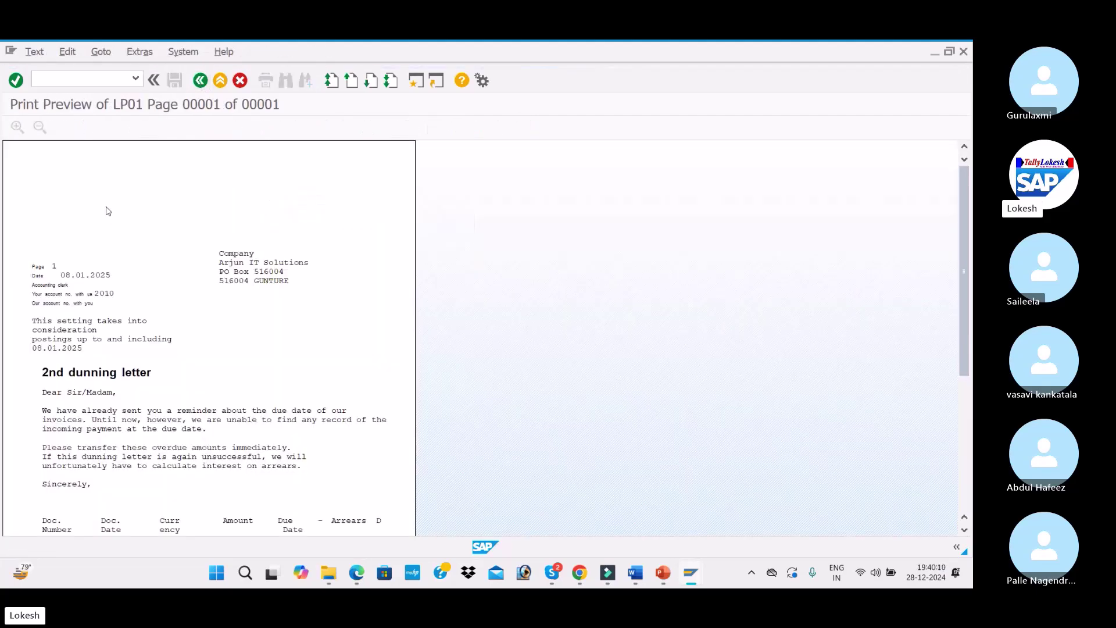
left_click(199, 80)
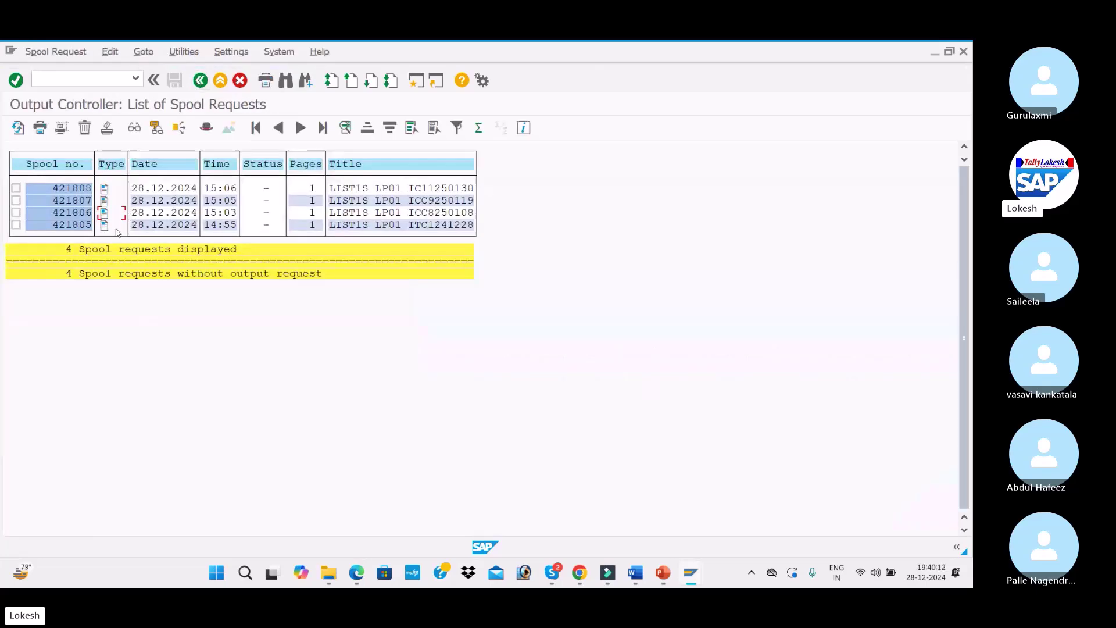
left_click(104, 225)
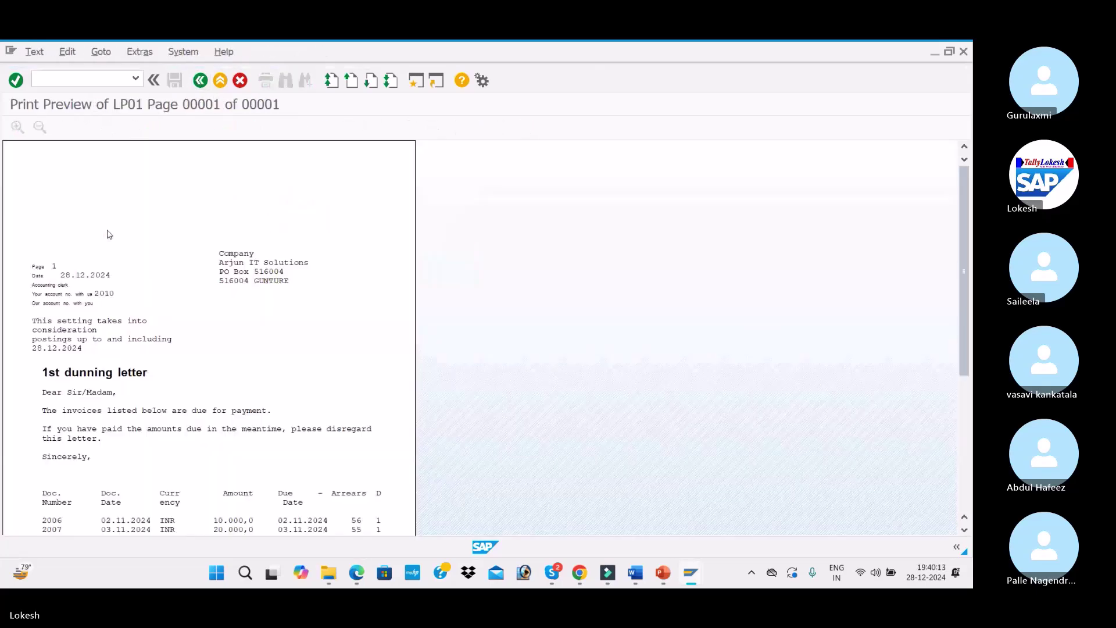
left_click(200, 80)
Visit SM35 batch input sessions and SM30 table maintenance, then return to SAP Easy Access
type("/NSM35")
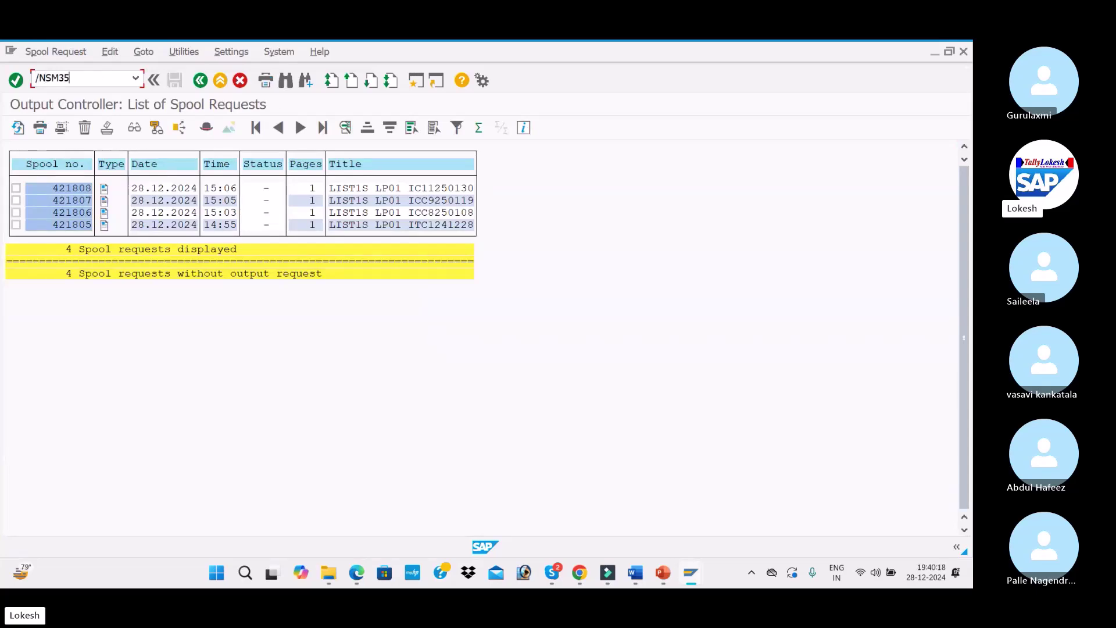
key("Return")
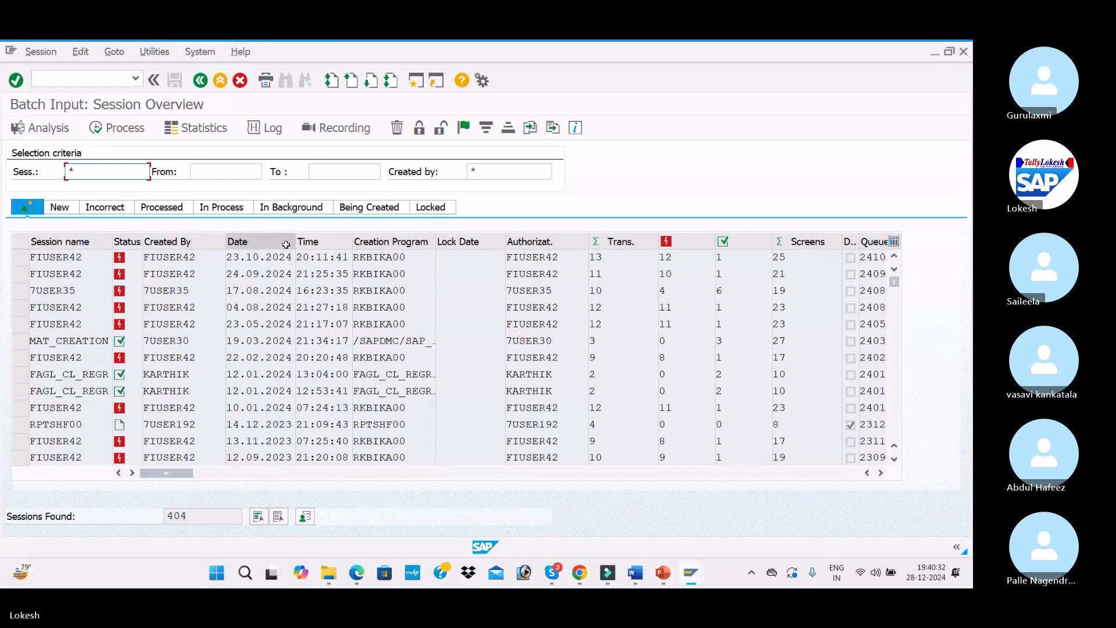
left_click(99, 77)
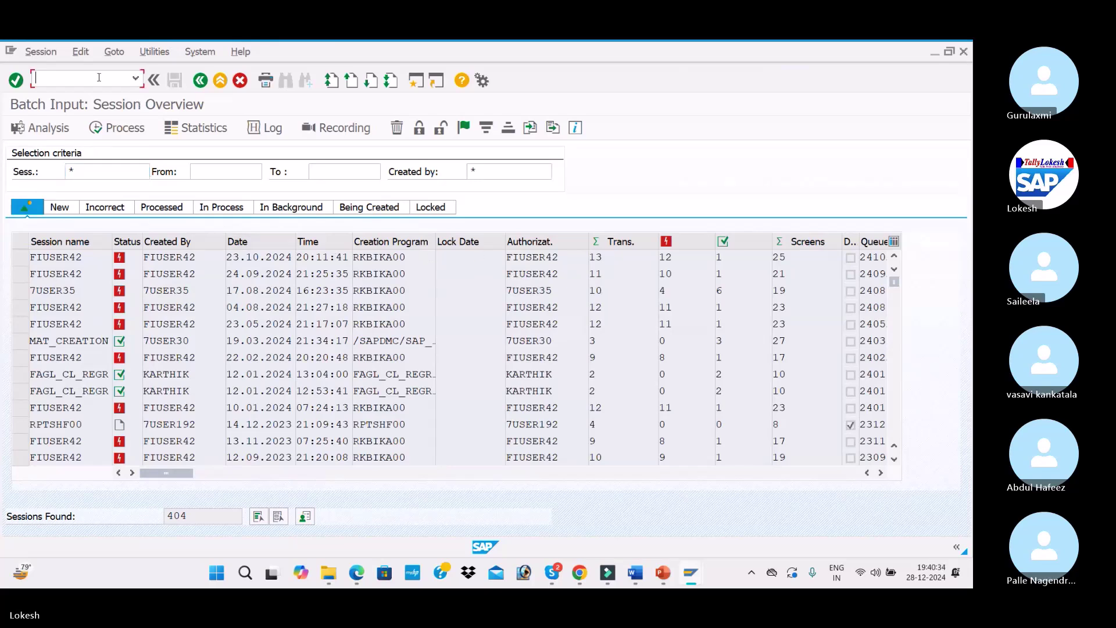
type("/NF")
key("BackSpace")
type("SM30")
key("Return")
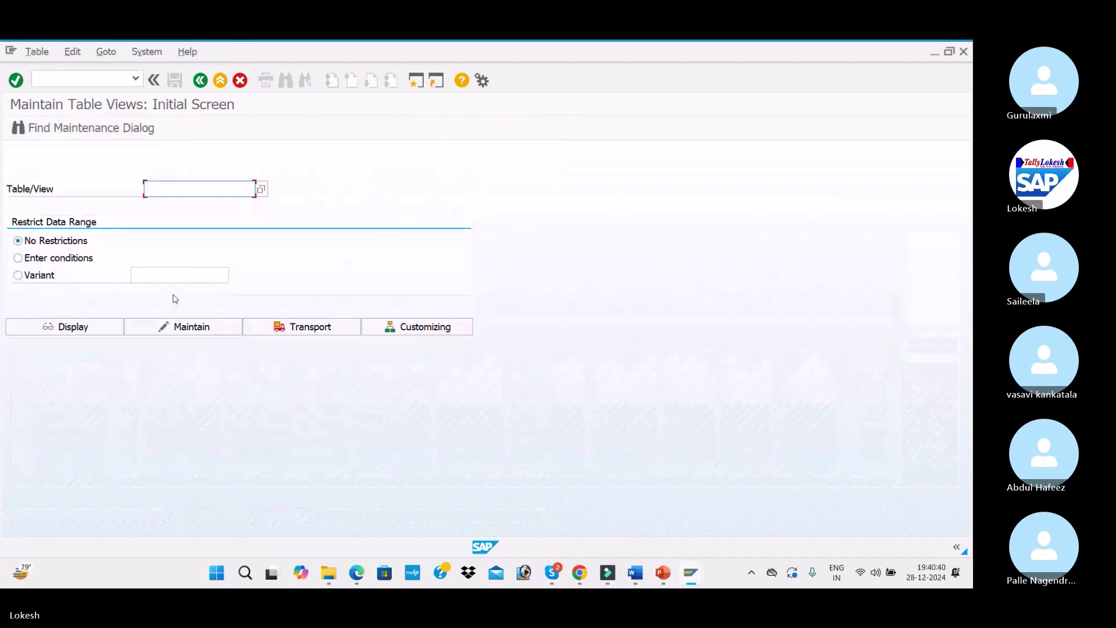
left_click(62, 77)
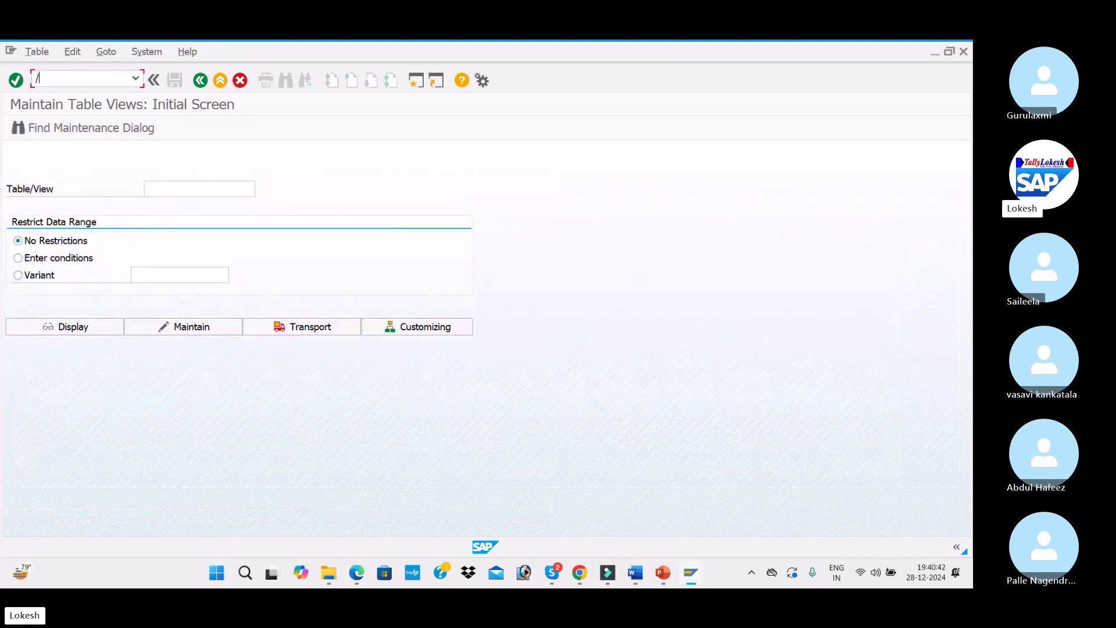
type("/N")
key("Return")
Scroll Dunning-Configuration.pdf to section 4.13 on FD03 showing the dunning level, then return to SAP
key("alt+Tab")
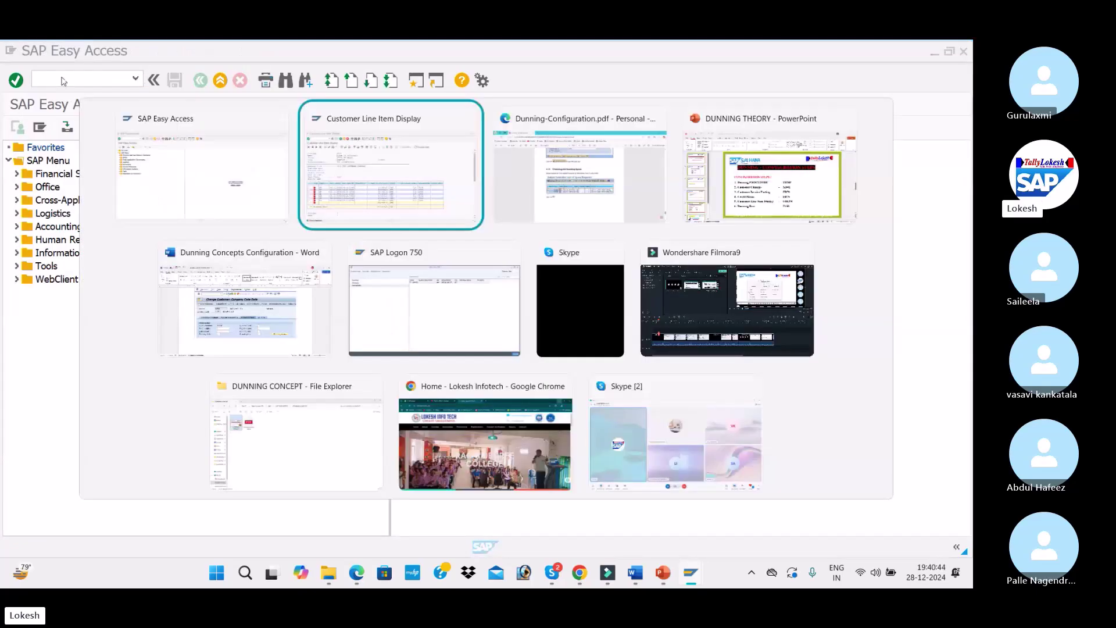
key("alt+Tab")
scroll(376, 303, "down", 7)
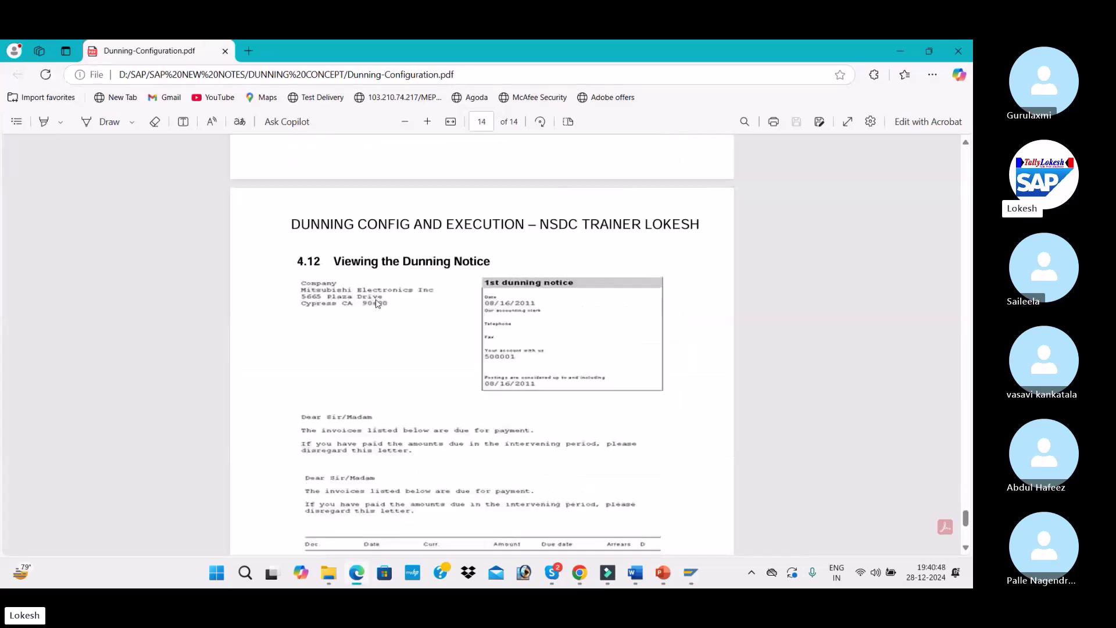
scroll(376, 303, "down", 5)
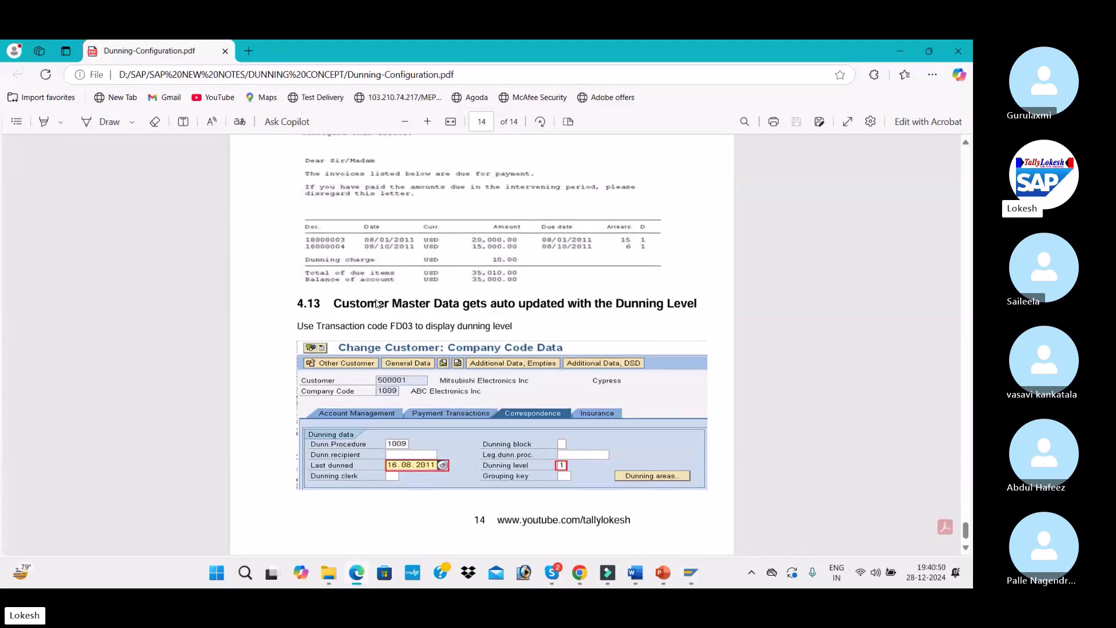
scroll(376, 302, "down", 1)
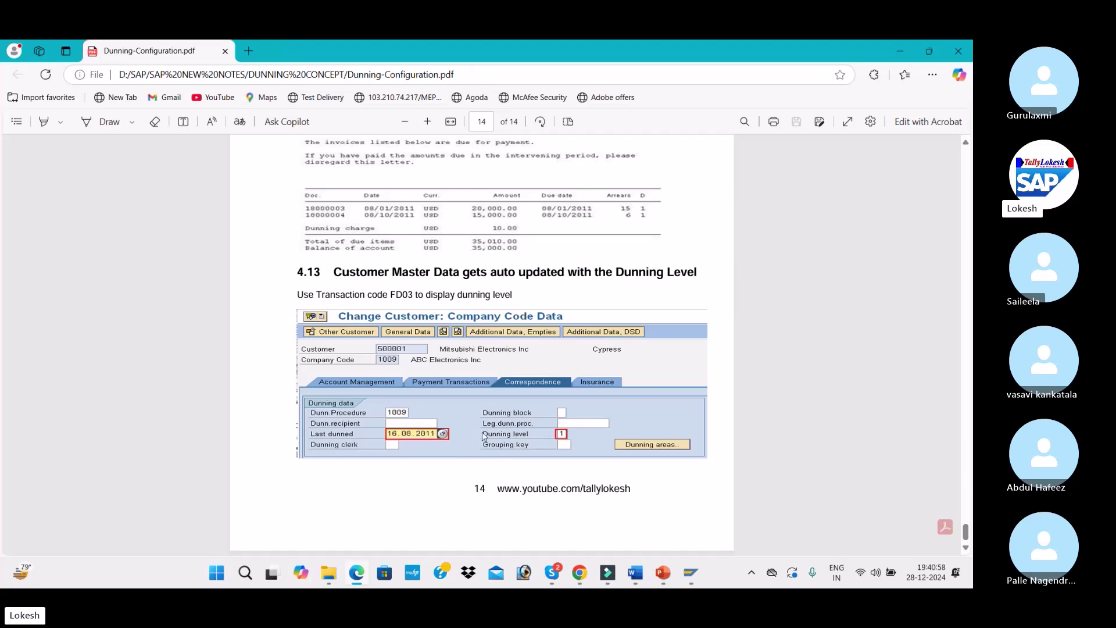
key("alt+Tab")
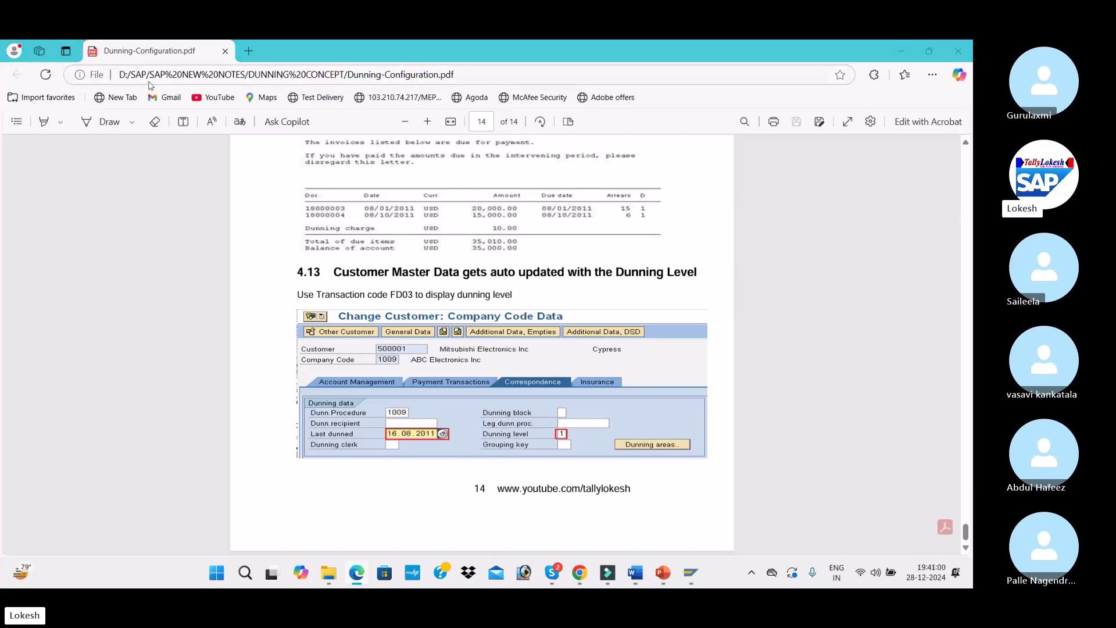
Display customer 2010 in FD03 for company code ITC1, confirming dunning level 4, then go back to Easy Access
type("FD03")
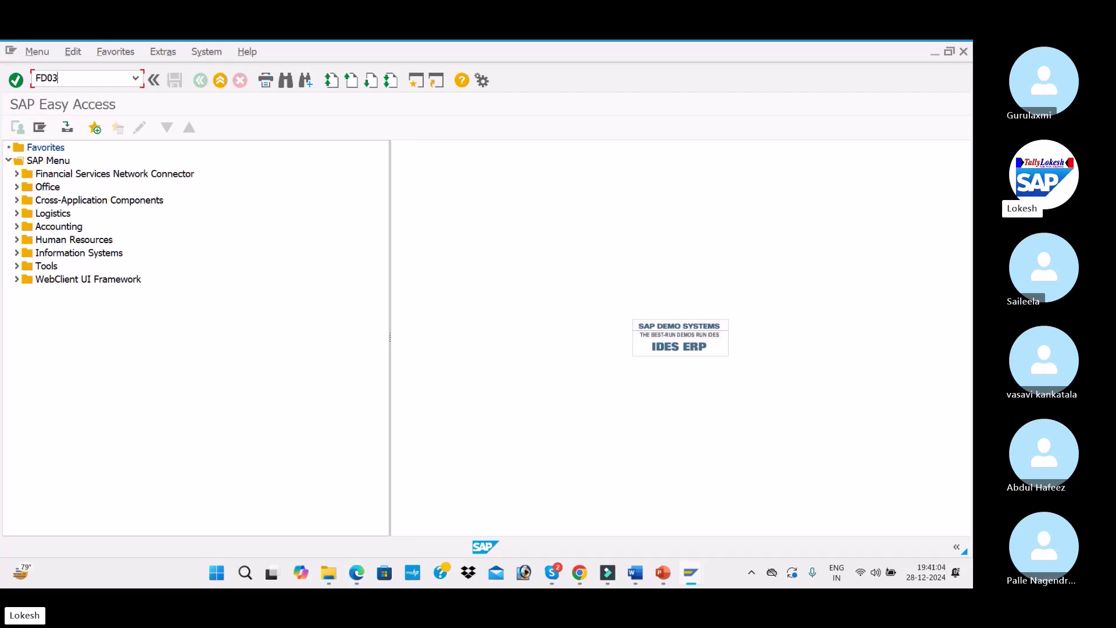
key("Return")
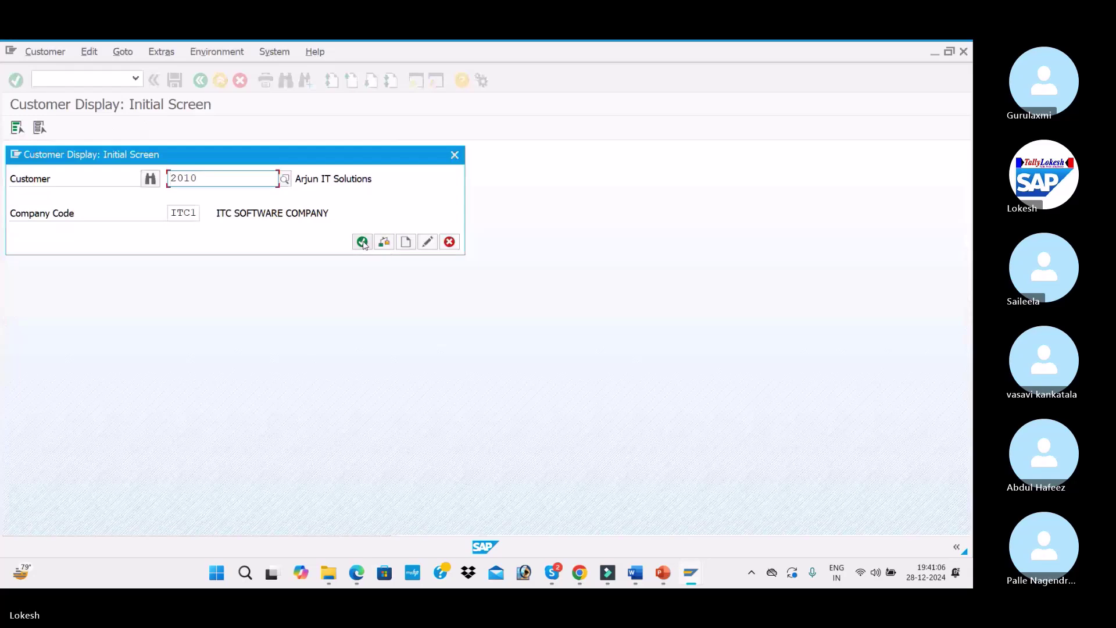
left_click(363, 244)
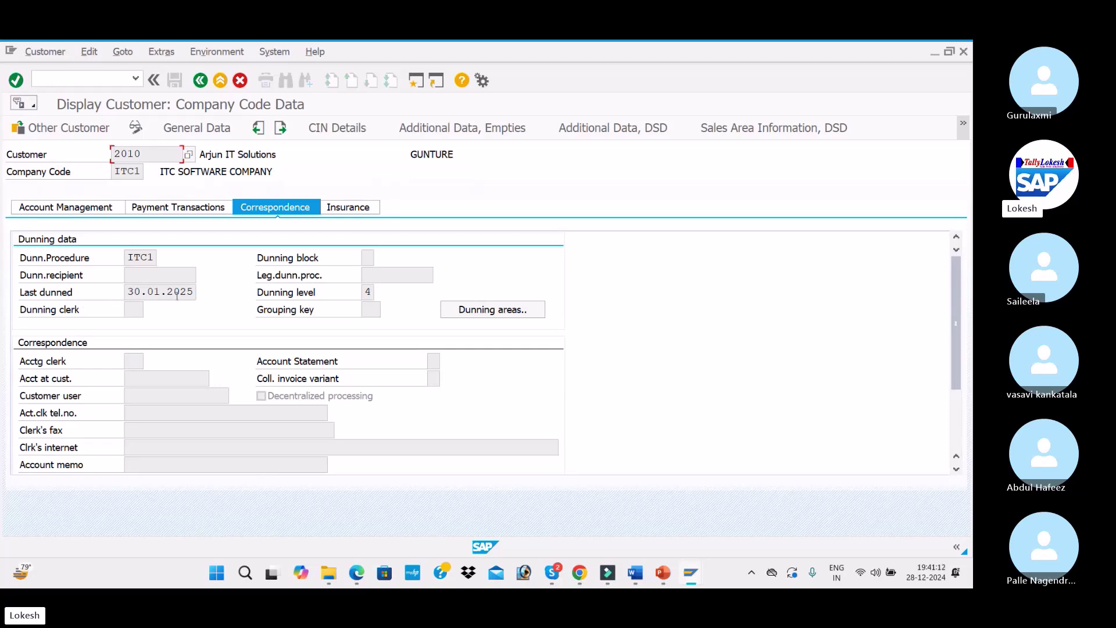
left_click(96, 85)
key("Return")
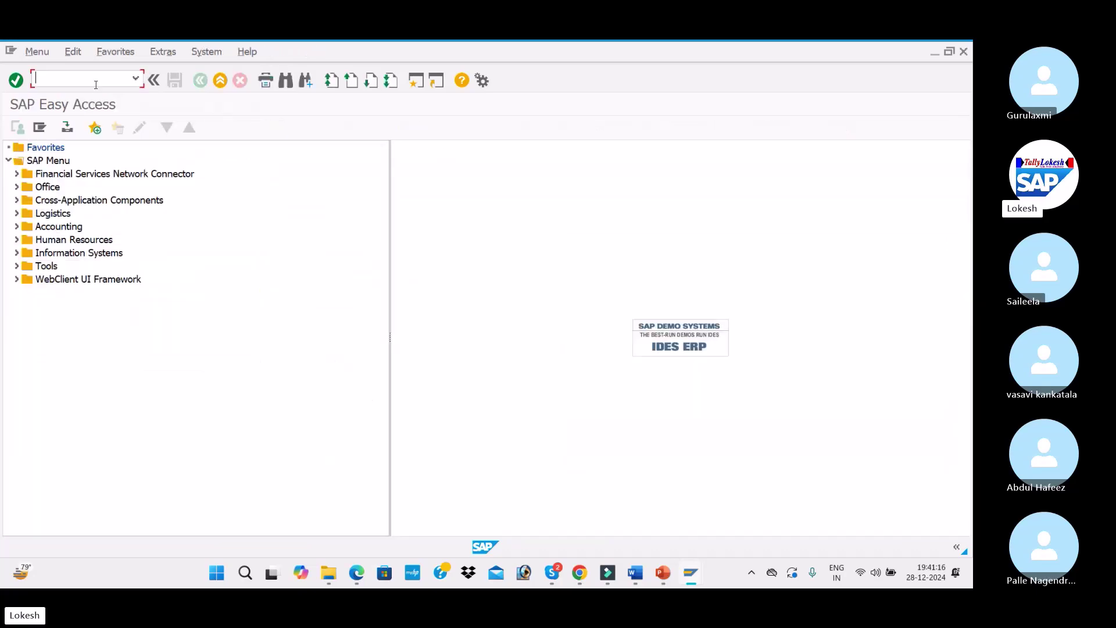
key("alt+Tab")
Bring up the DUNNING CONCEPT folder and drag Dunning-Configuration.pdf toward the Skype call
key("alt+Tab")
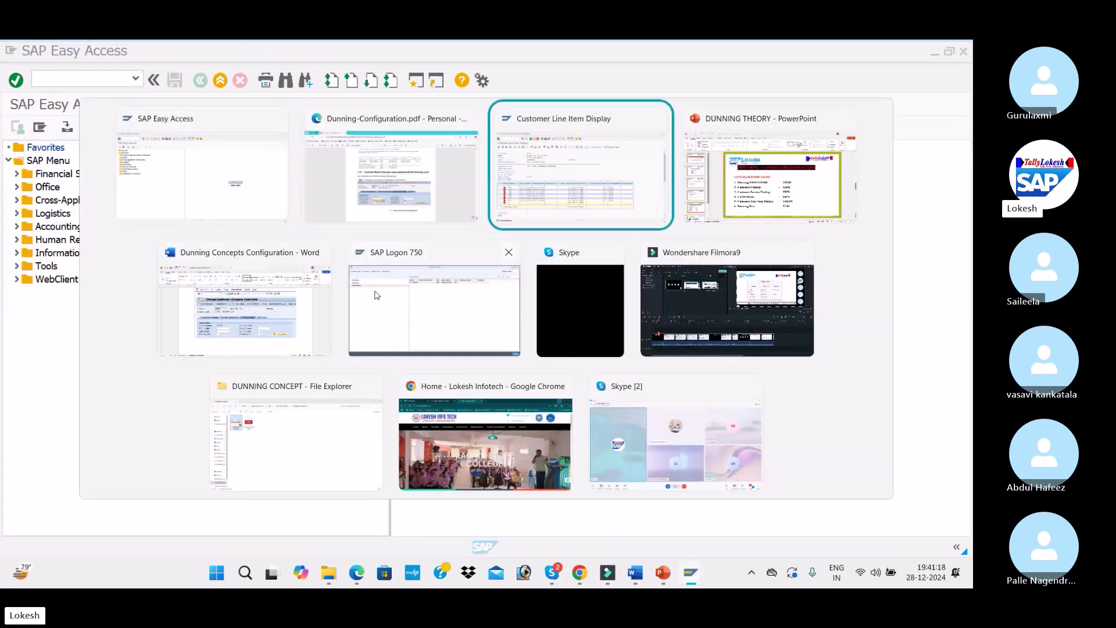
key("alt+Tab")
key("alt+Tab")
key("alt+Tab")
key("alt+Tab")
key("alt+Tab")
key("alt+Tab")
key("alt+Tab")
key("alt+Tab")
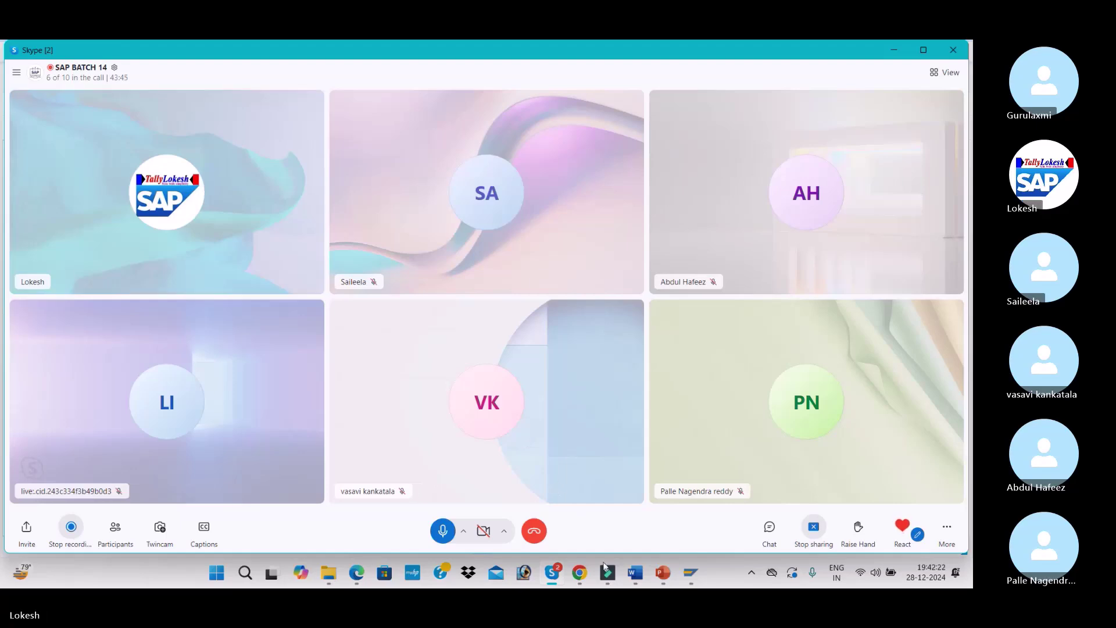
left_click(357, 572)
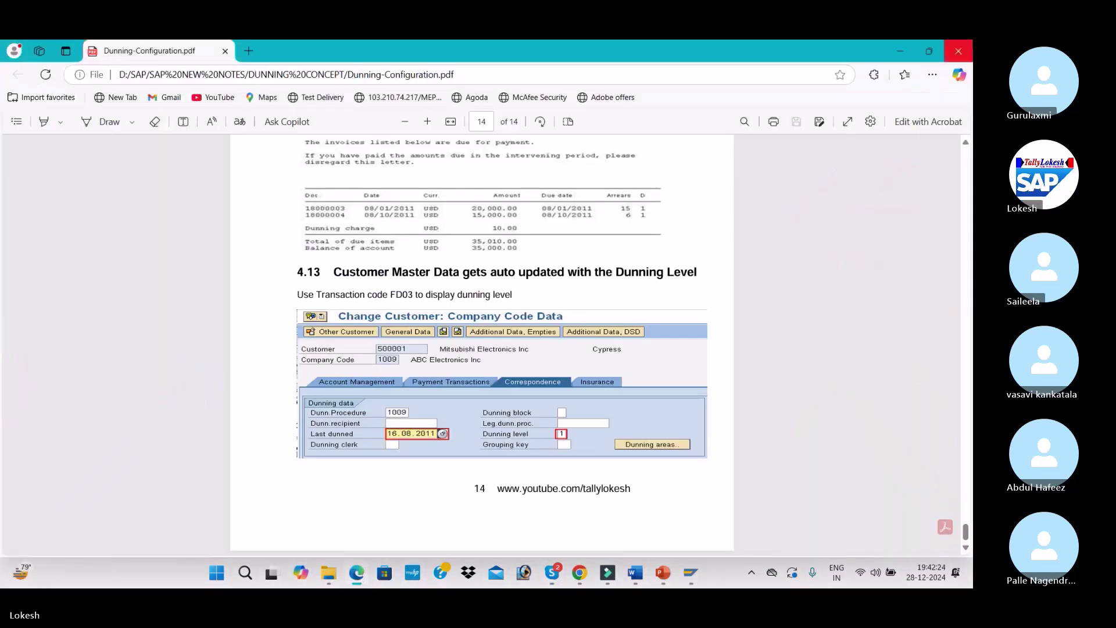
left_click(356, 572)
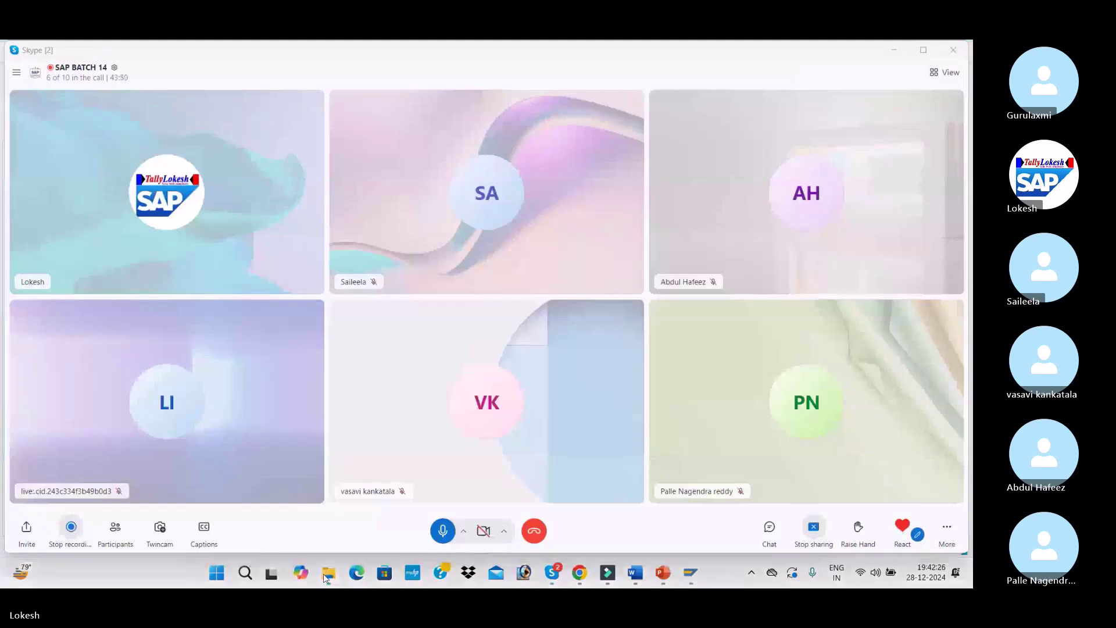
left_click(326, 576)
left_click_drag(218, 174, 776, 526)
Open the call's chat panel and drag Dunning-Configuration.pdf toward the chat
left_click(769, 526)
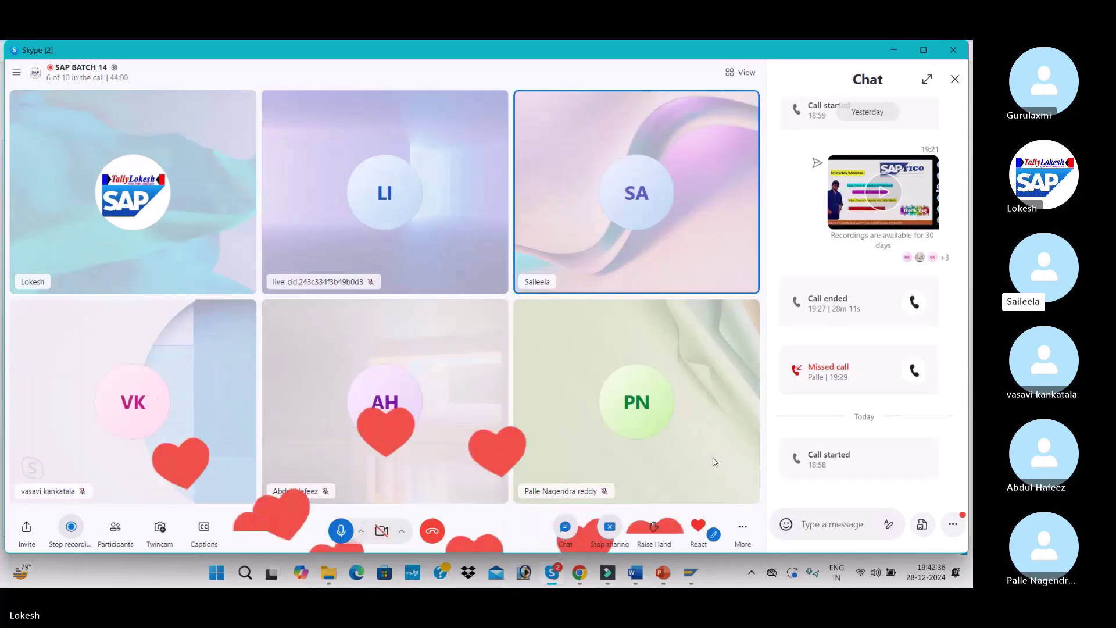
left_click(329, 572)
left_click_drag(224, 204, 828, 521)
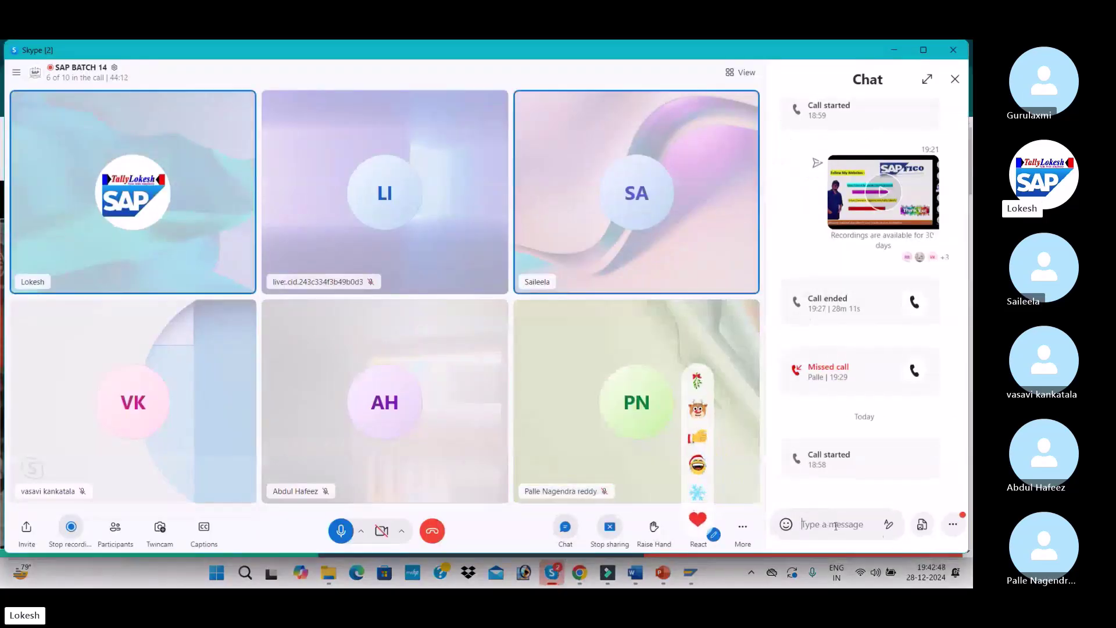
left_click(922, 524)
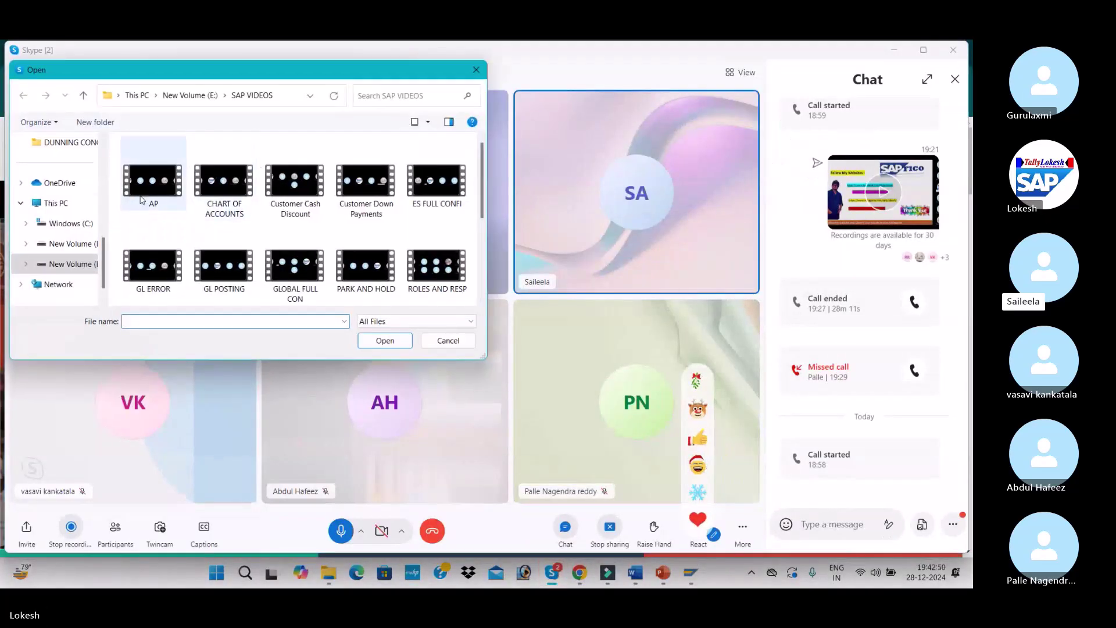
left_click(475, 70)
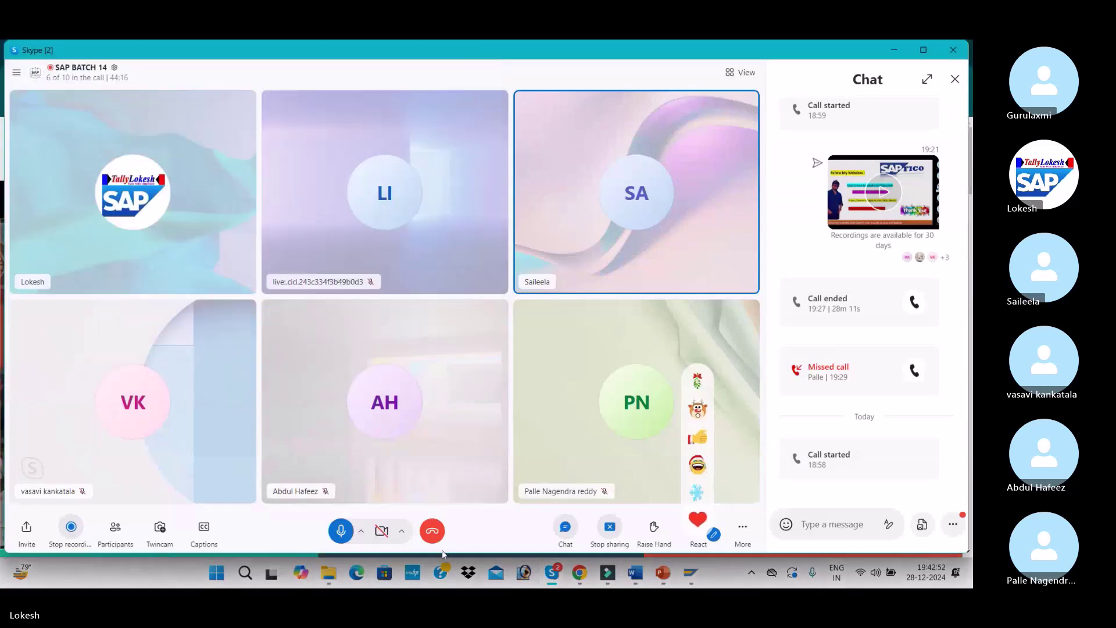
left_click(329, 572)
left_click_drag(218, 174, 618, 501)
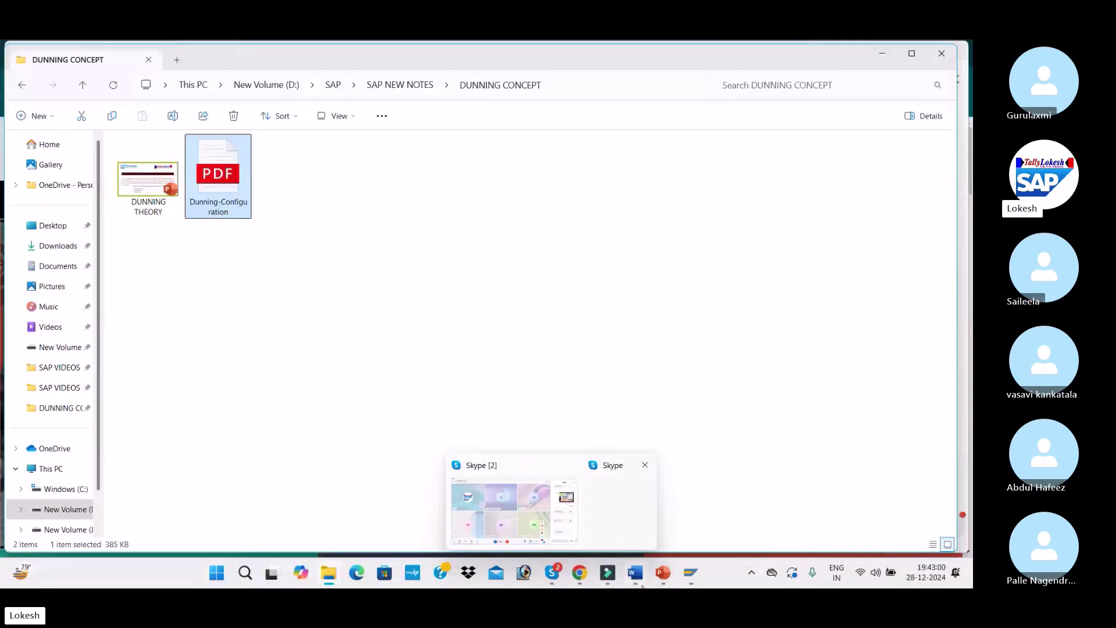